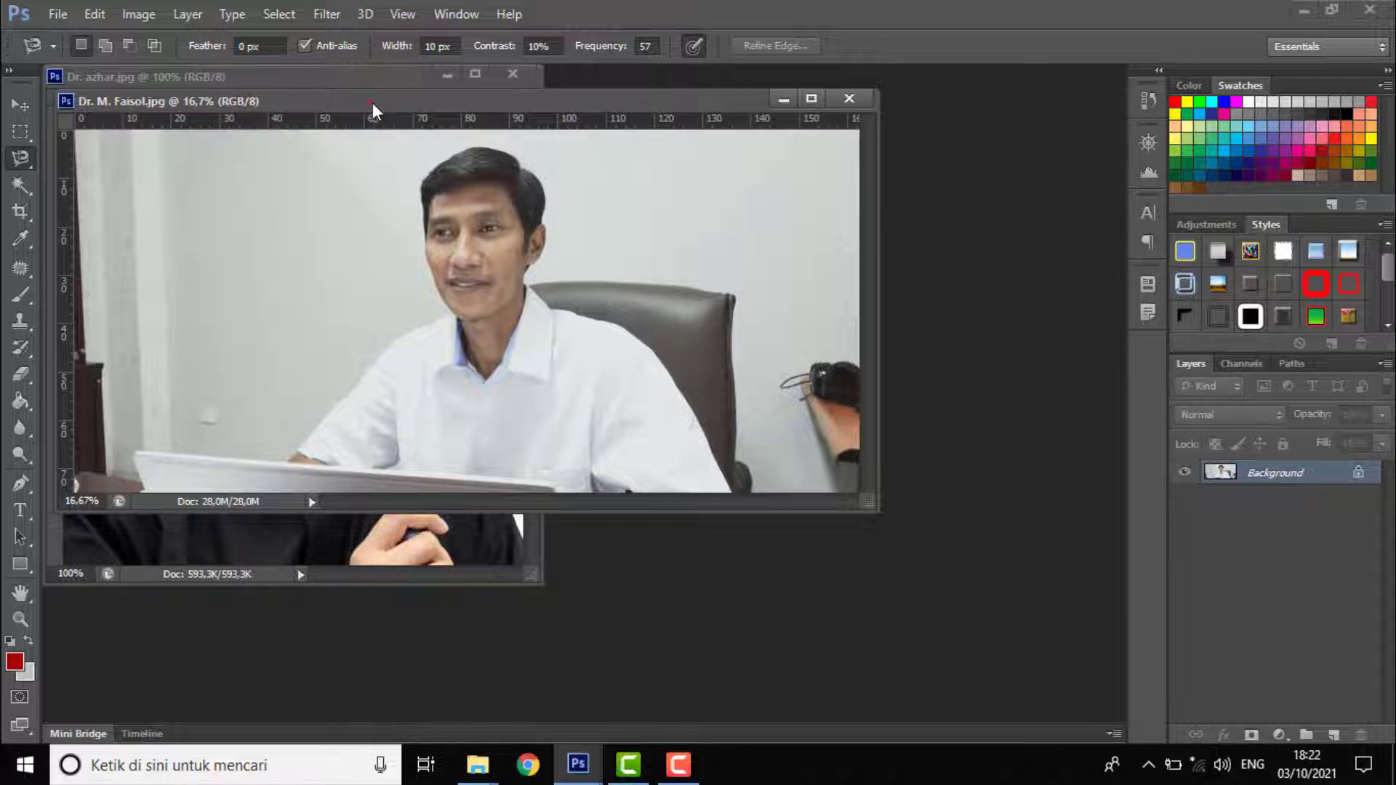
Arrange the two open photo windows side by side, with the microphone portrait in front of the white-shirt photo
{"action": "left_click_drag", "start_coordinate": [372, 102], "coordinate": [523, 196]}
{"action": "left_click", "coordinate": [444, 143]}
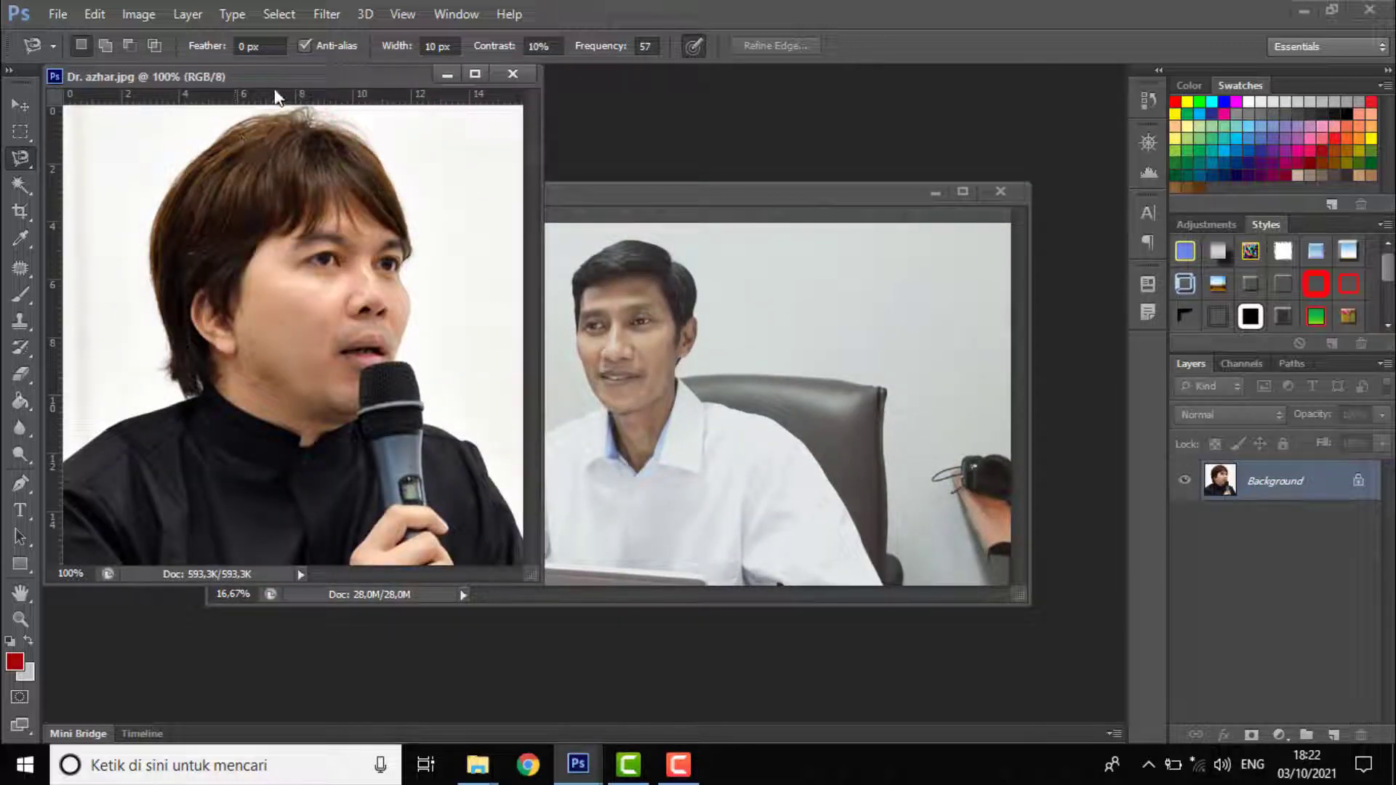
{"action": "left_click", "coordinate": [25, 103]}
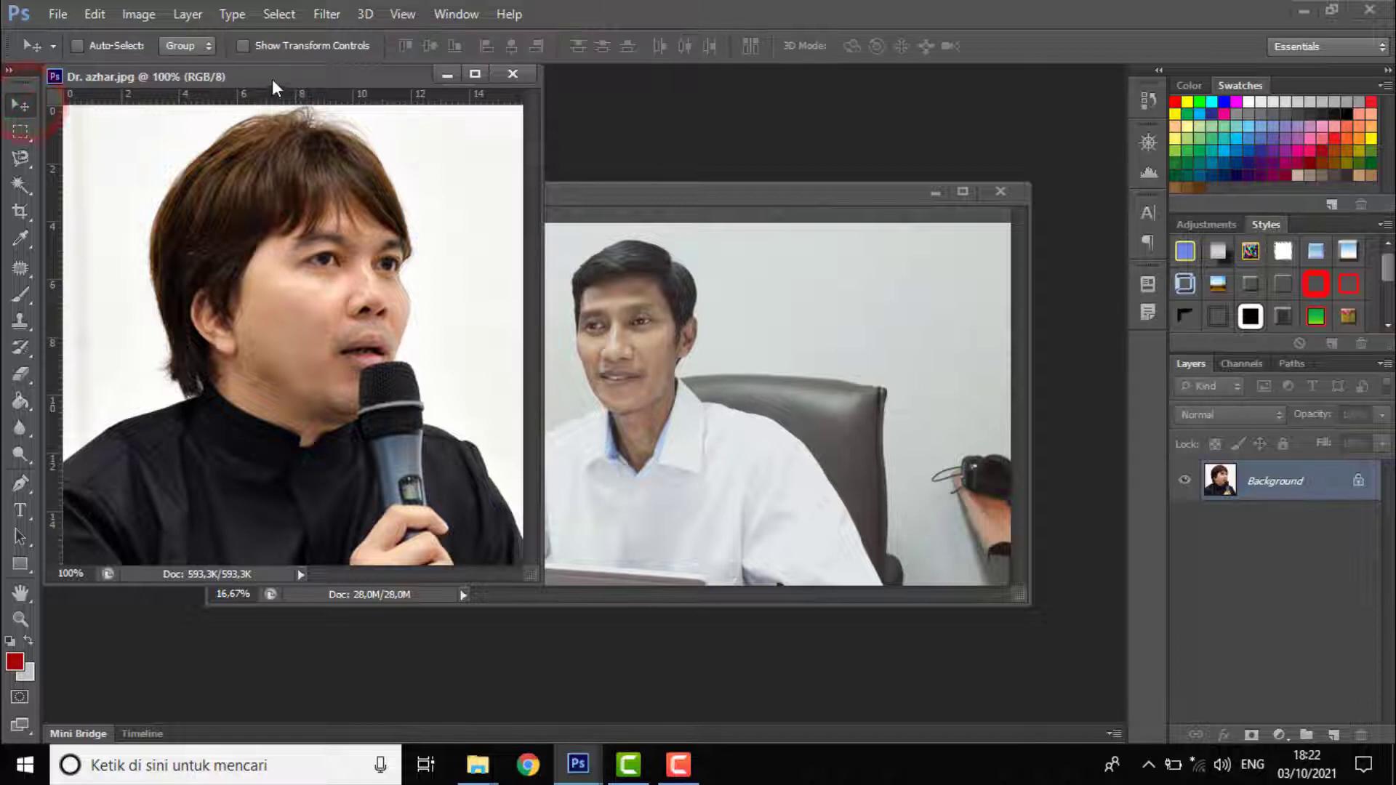
{"action": "left_click_drag", "start_coordinate": [280, 76], "coordinate": [299, 125]}
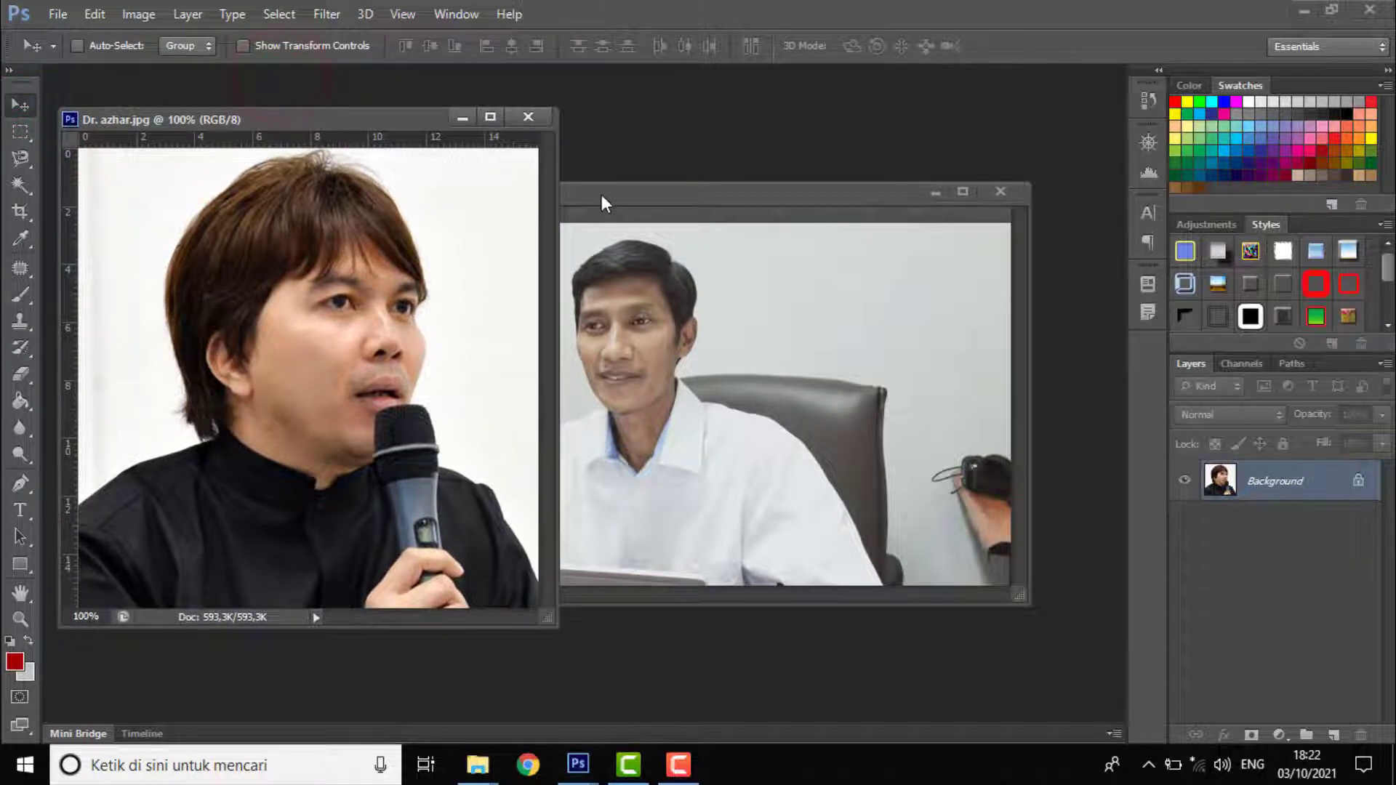
{"action": "left_click_drag", "start_coordinate": [601, 194], "coordinate": [656, 198]}
{"action": "left_click", "coordinate": [389, 132]}
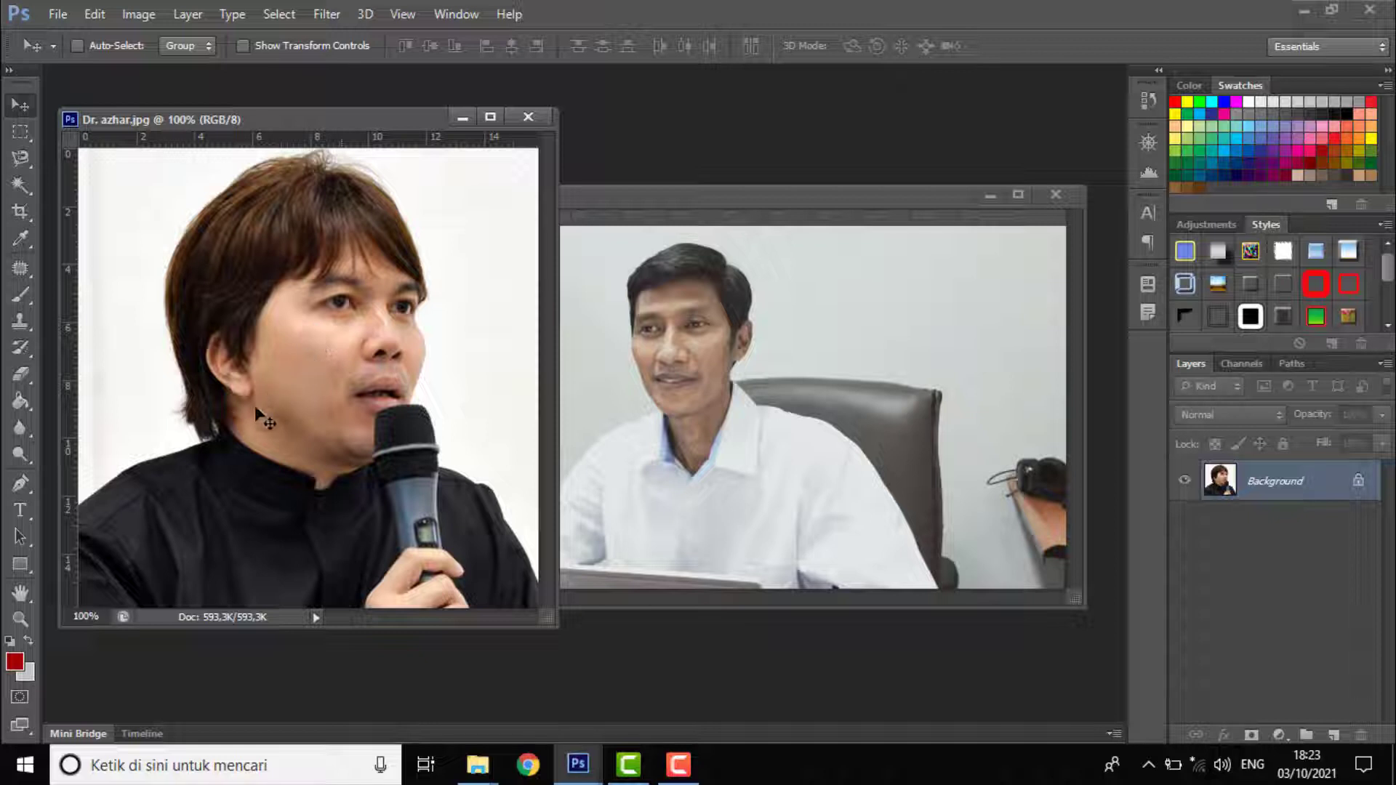
Reposition both photo windows again, keeping the microphone portrait in front with the Move tool active
{"action": "left_click", "coordinate": [648, 199]}
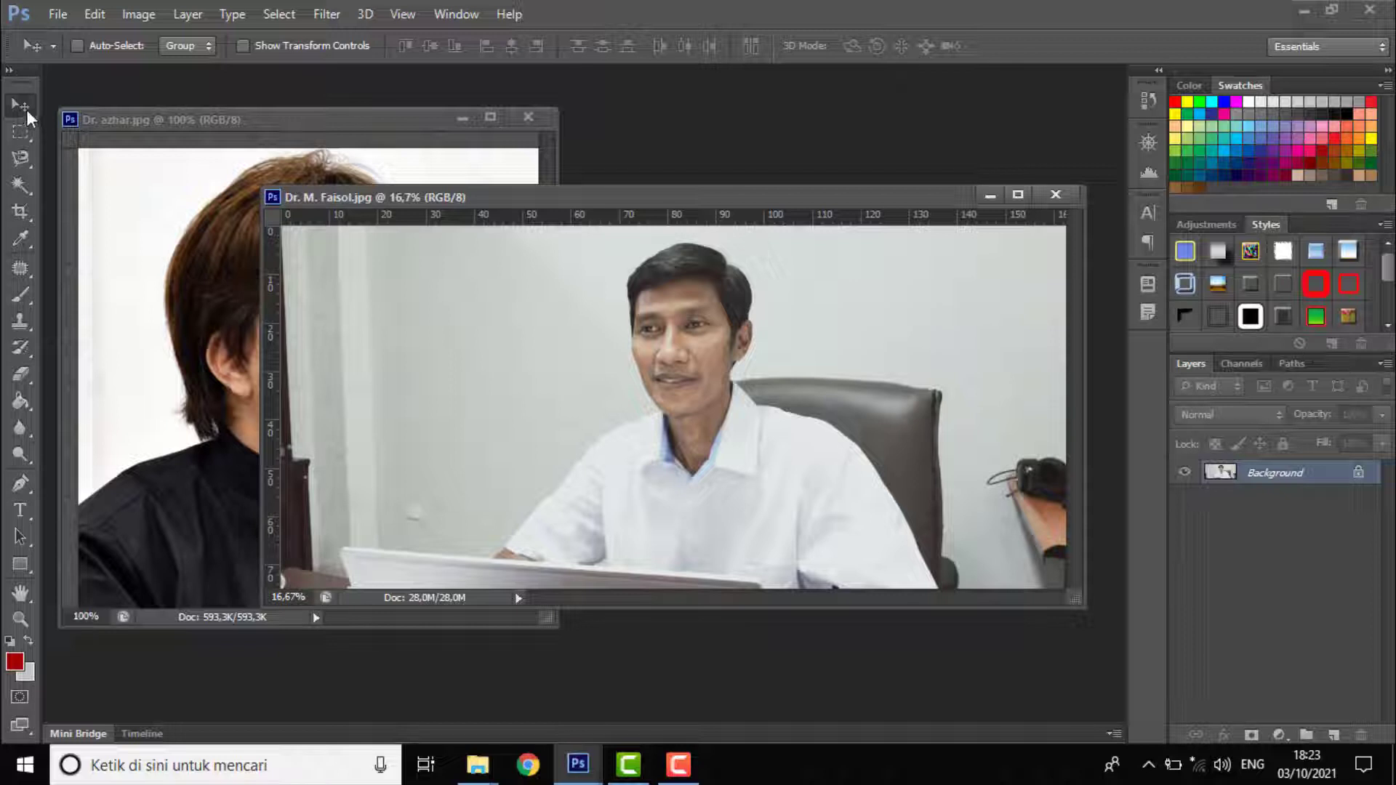
{"action": "left_click", "coordinate": [375, 124]}
{"action": "left_click_drag", "start_coordinate": [630, 194], "coordinate": [661, 194]}
{"action": "left_click", "coordinate": [299, 123]}
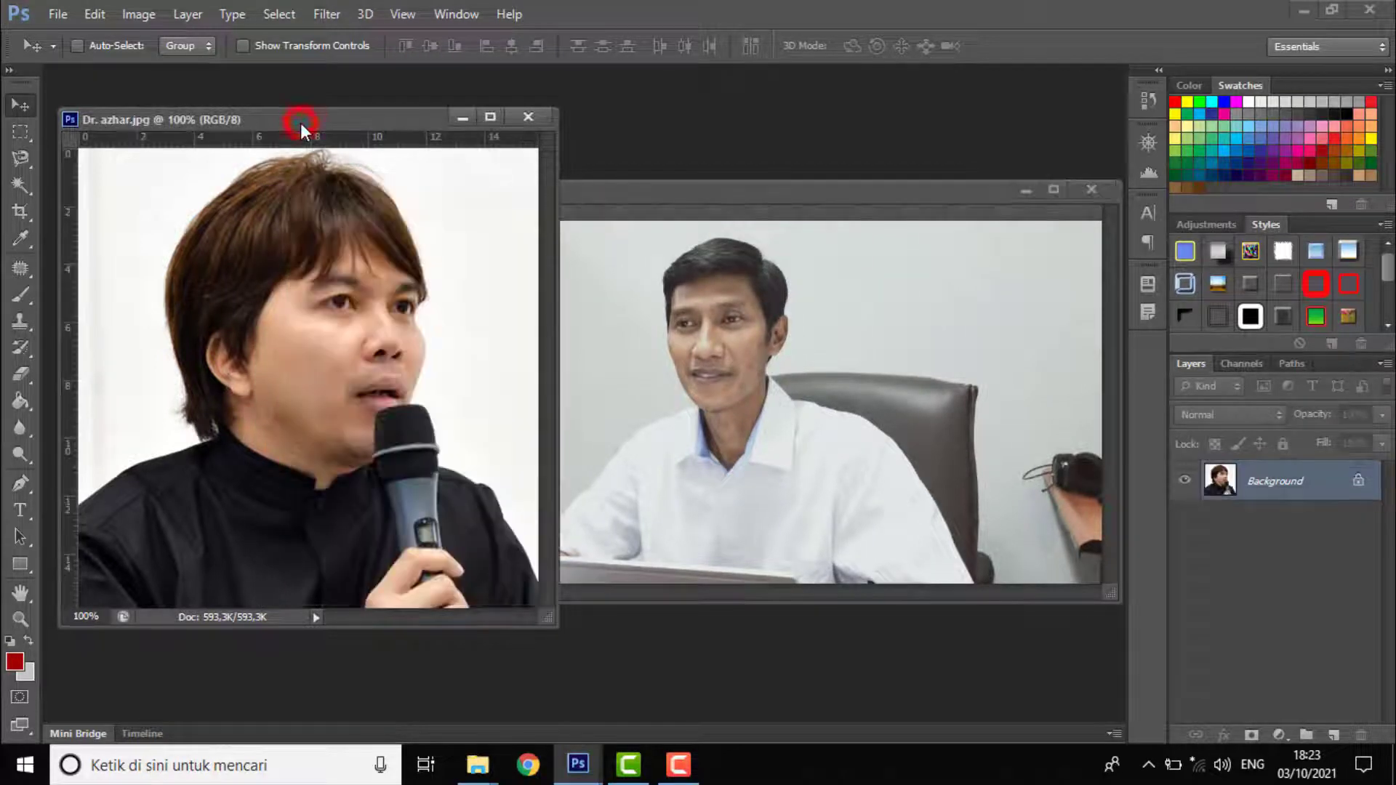
{"action": "left_click", "coordinate": [19, 185]}
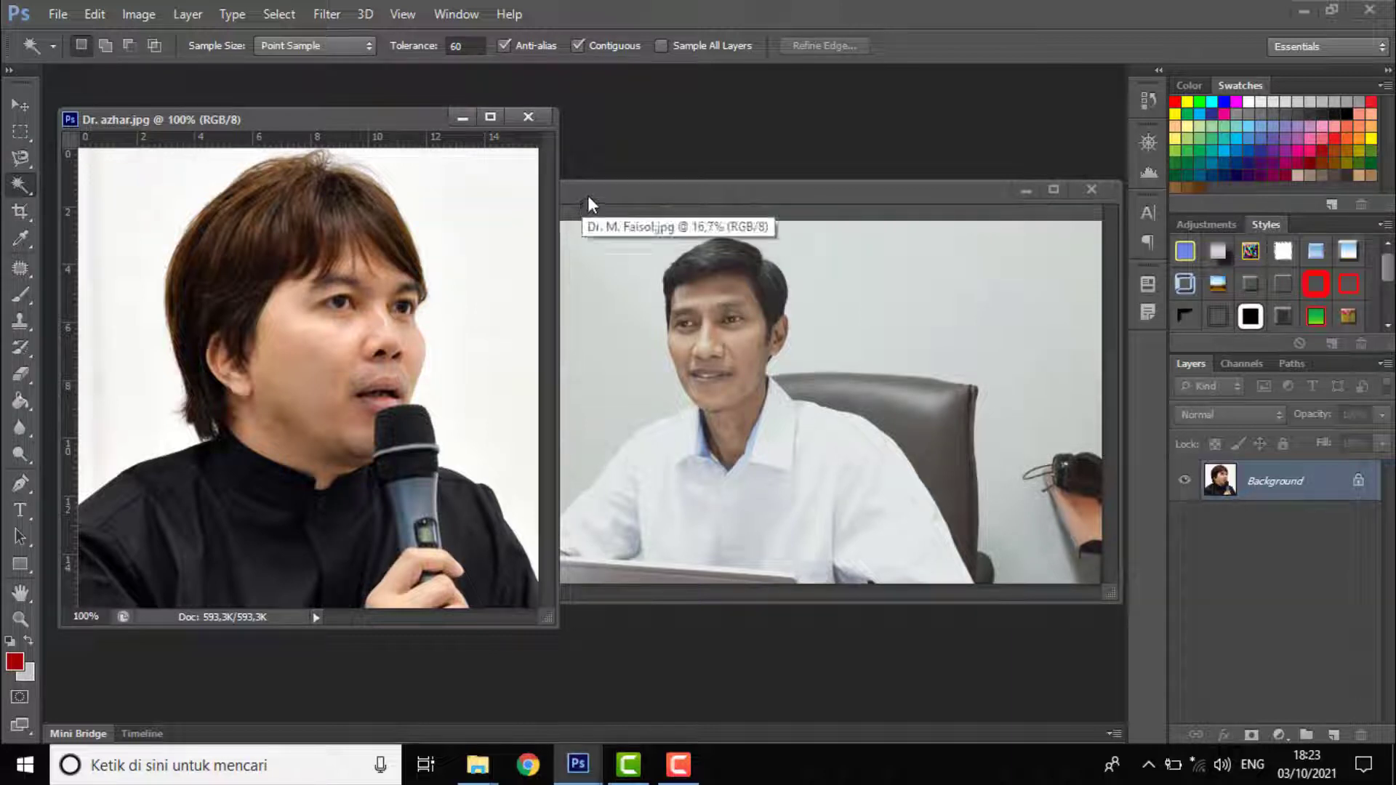
{"action": "left_click", "coordinate": [19, 105]}
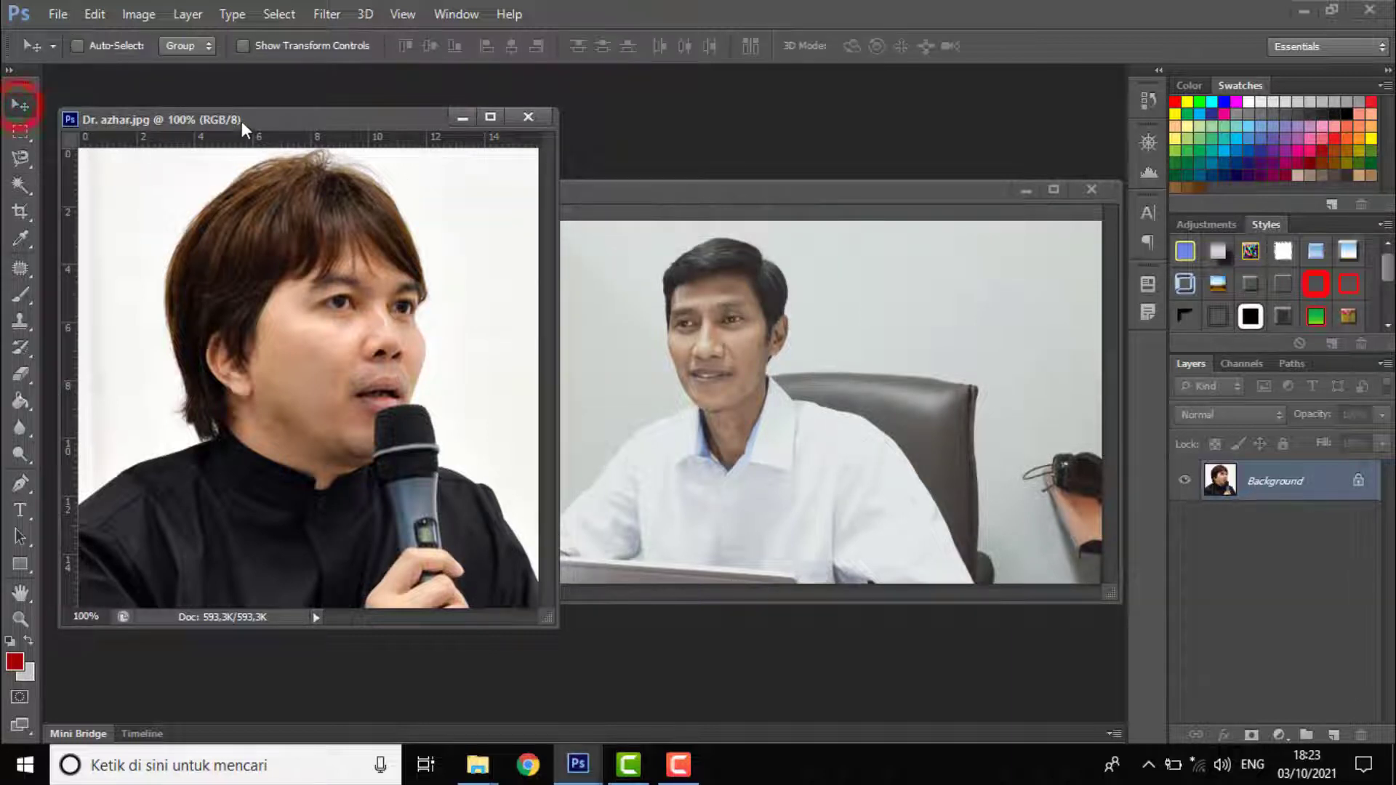
{"action": "left_click_drag", "start_coordinate": [242, 120], "coordinate": [297, 115]}
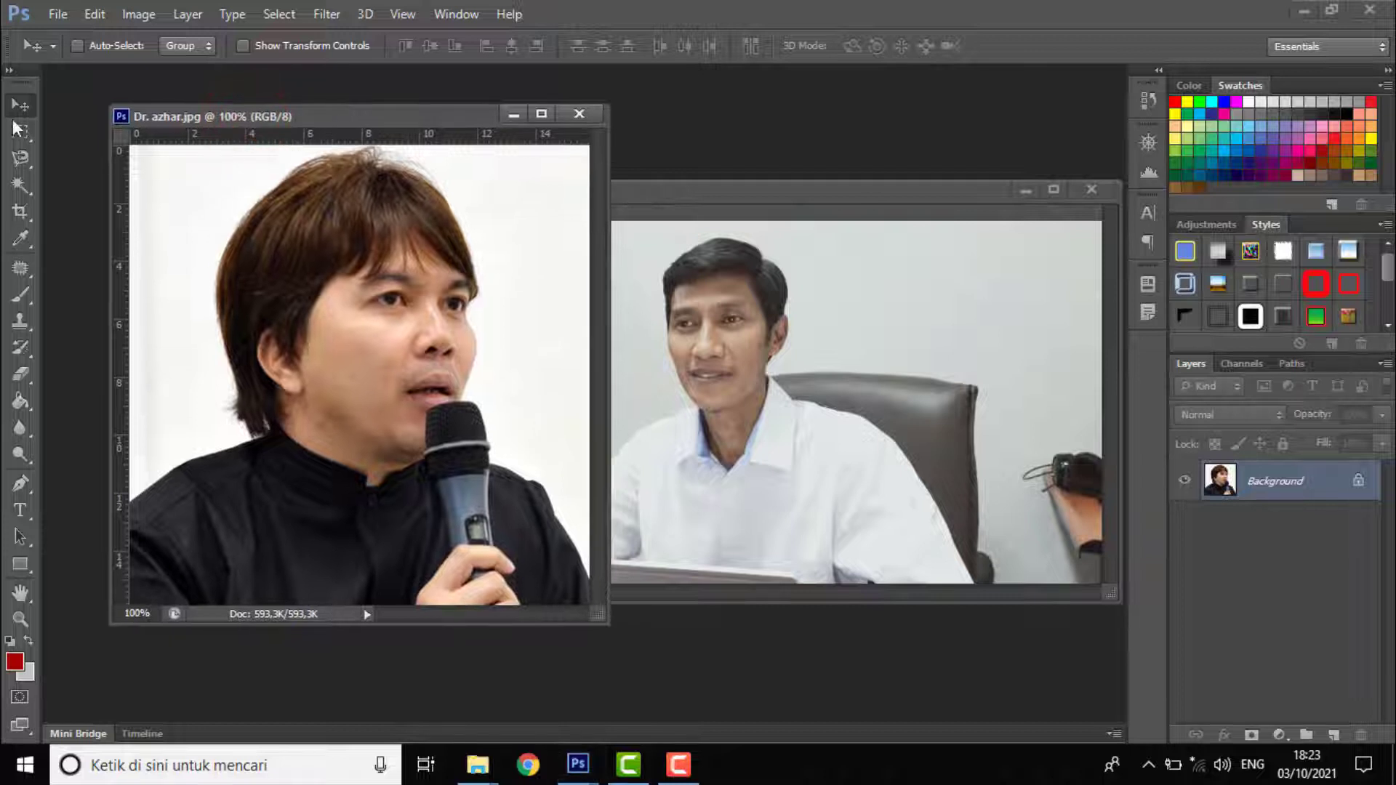
Check the microphone portrait's pixel dimensions and document size, leaving the image size settings unchanged
{"action": "left_click", "coordinate": [183, 16]}
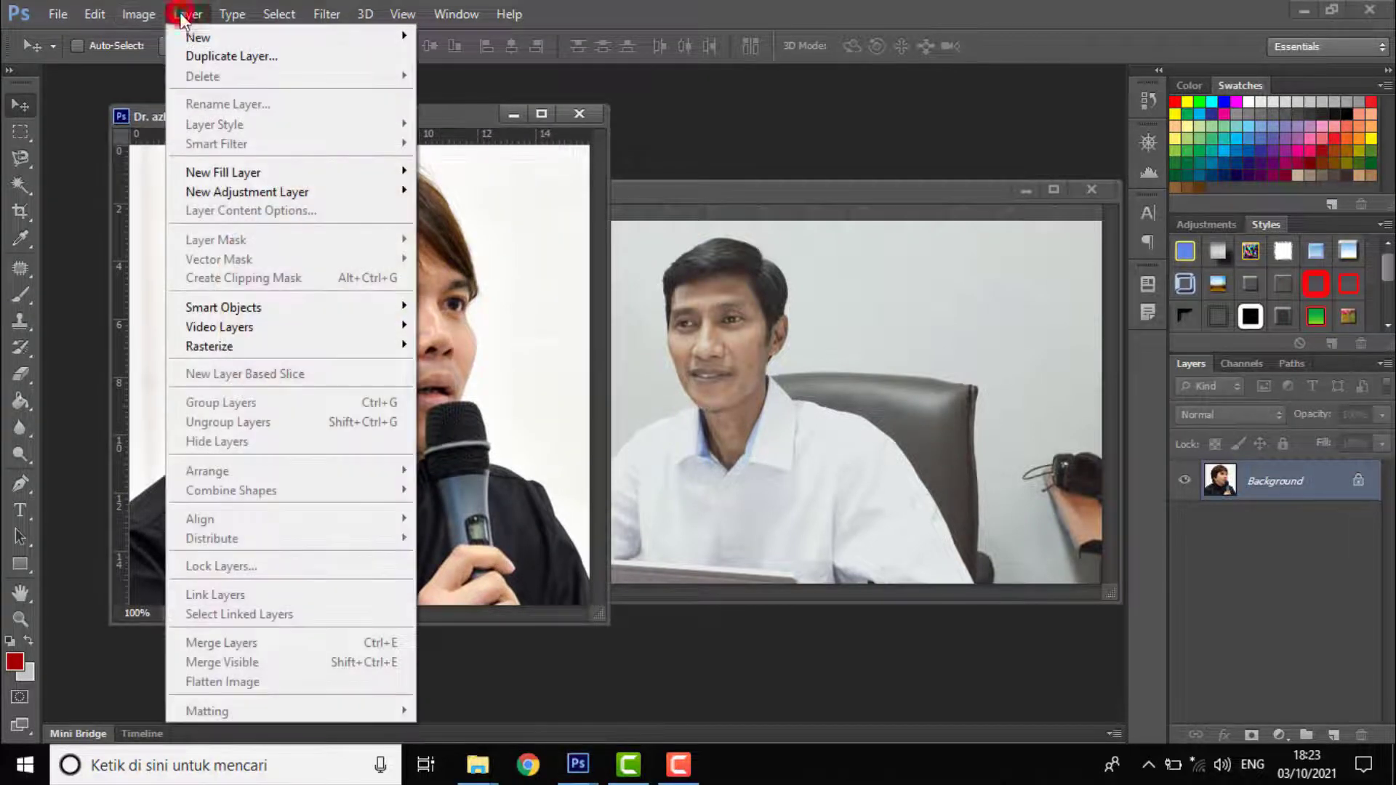
{"action": "mouse_move", "coordinate": [134, 18]}
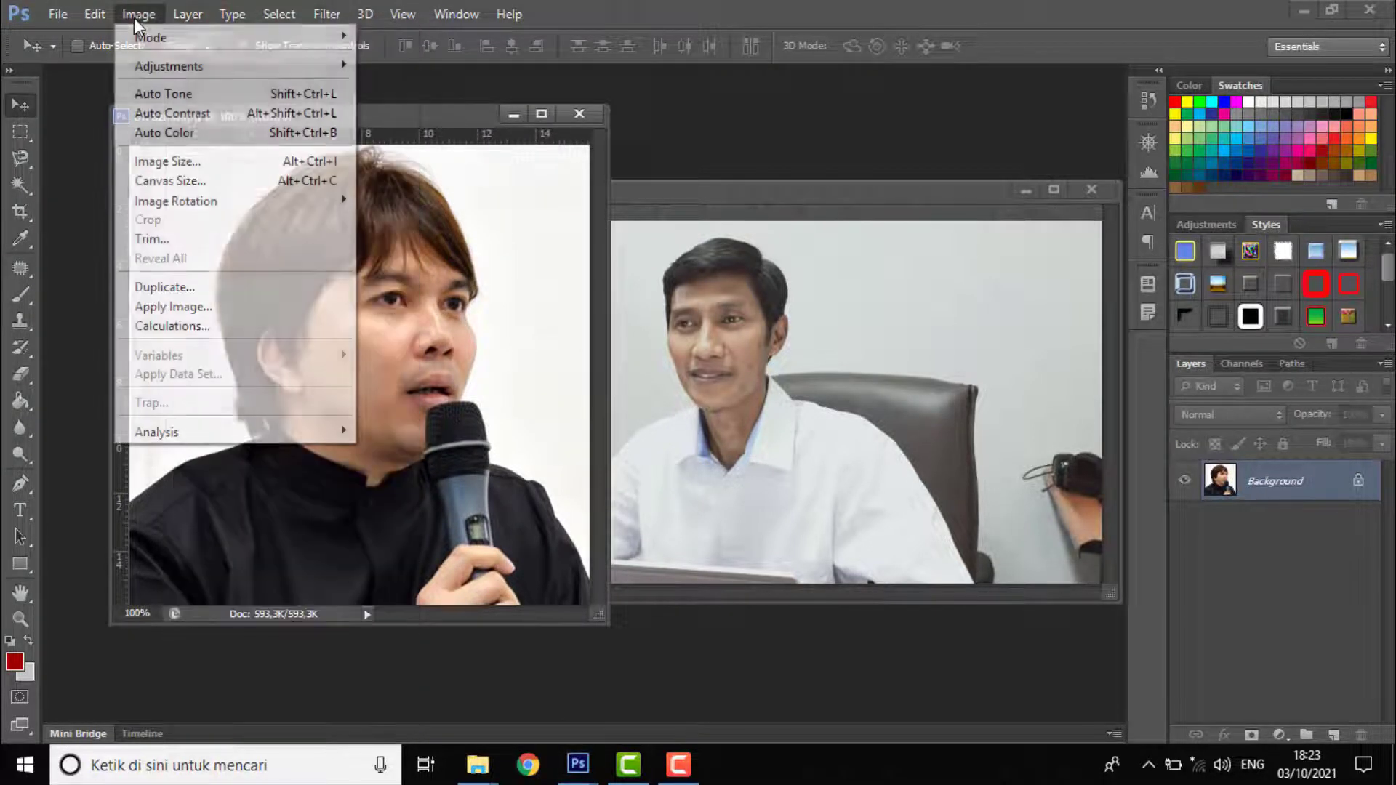
{"action": "left_click", "coordinate": [175, 162]}
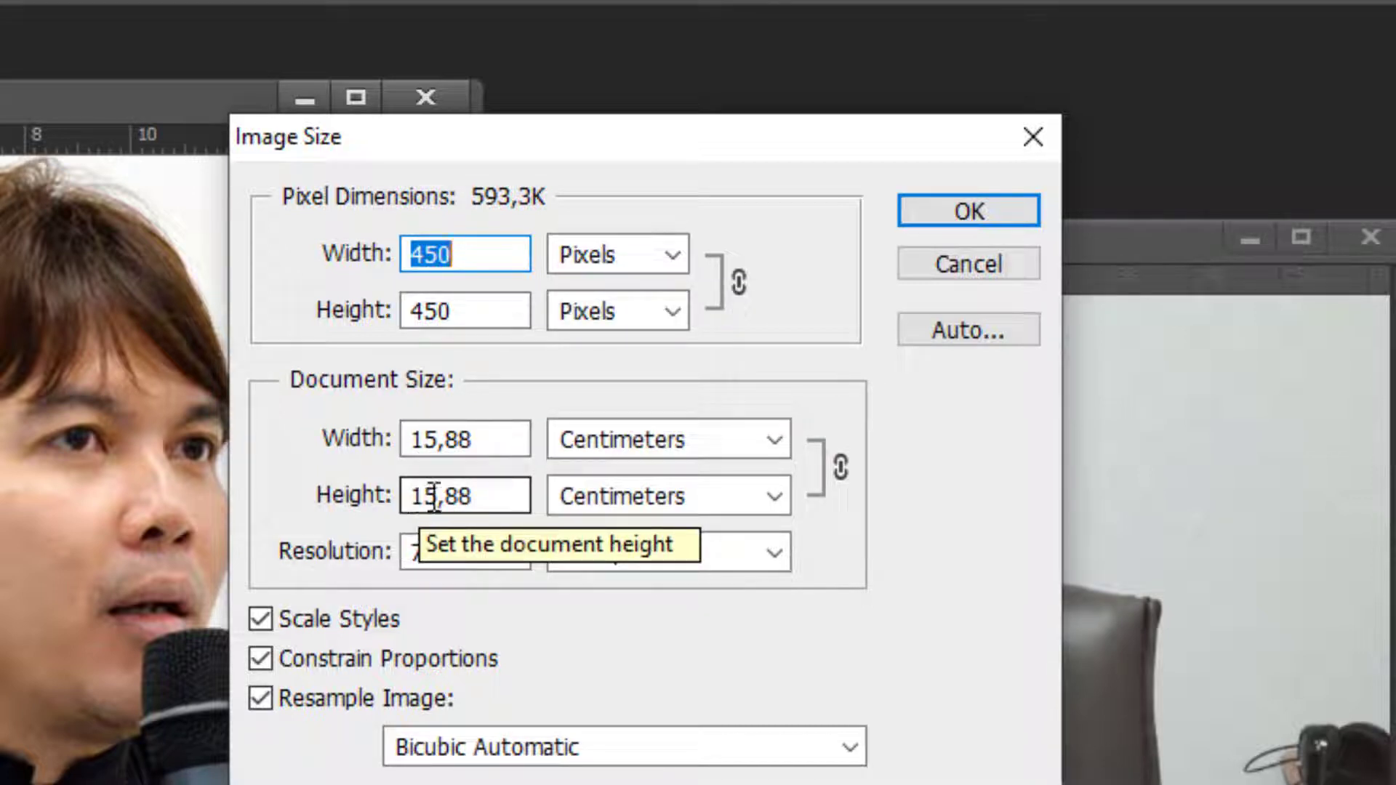
{"action": "left_click", "coordinate": [969, 265]}
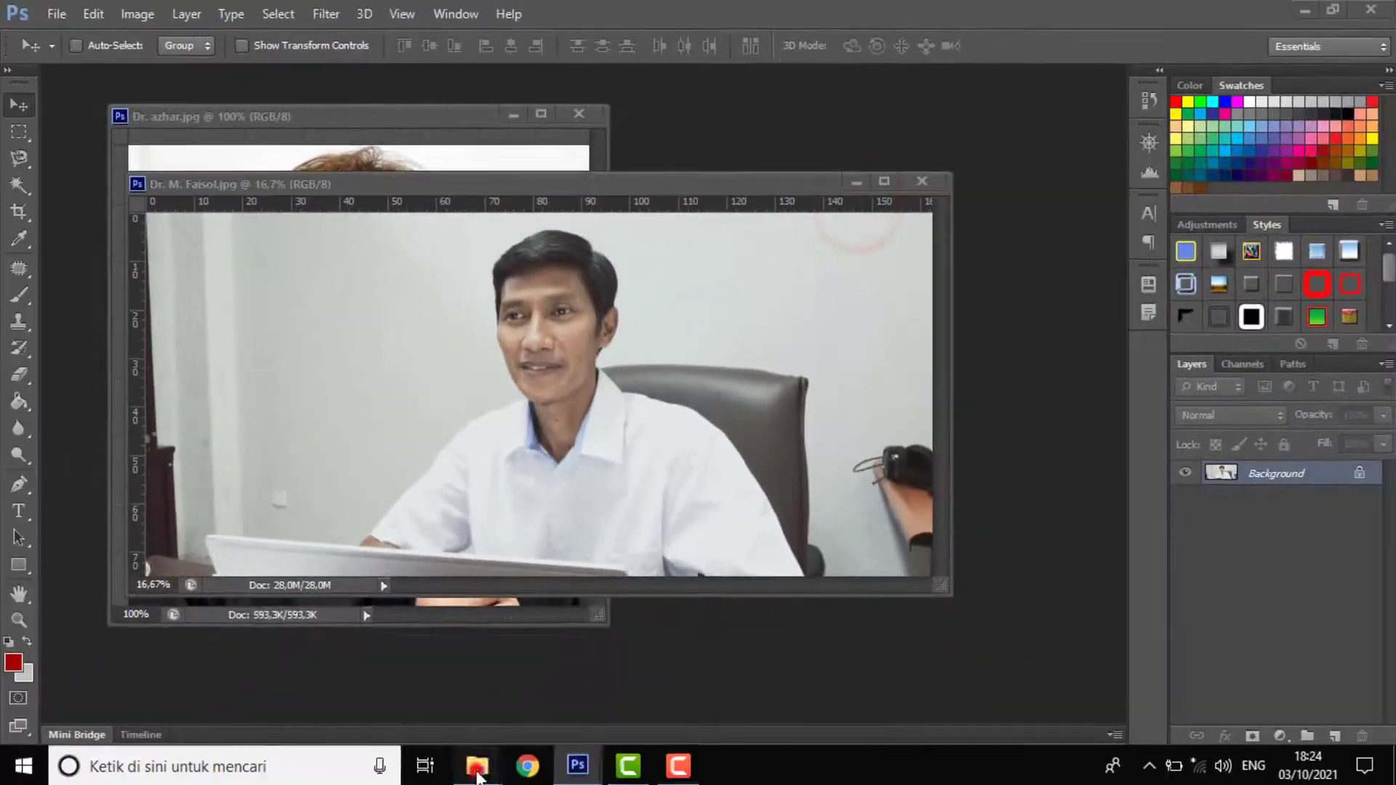
{"action": "left_click", "coordinate": [477, 765]}
{"action": "left_click", "coordinate": [581, 680]}
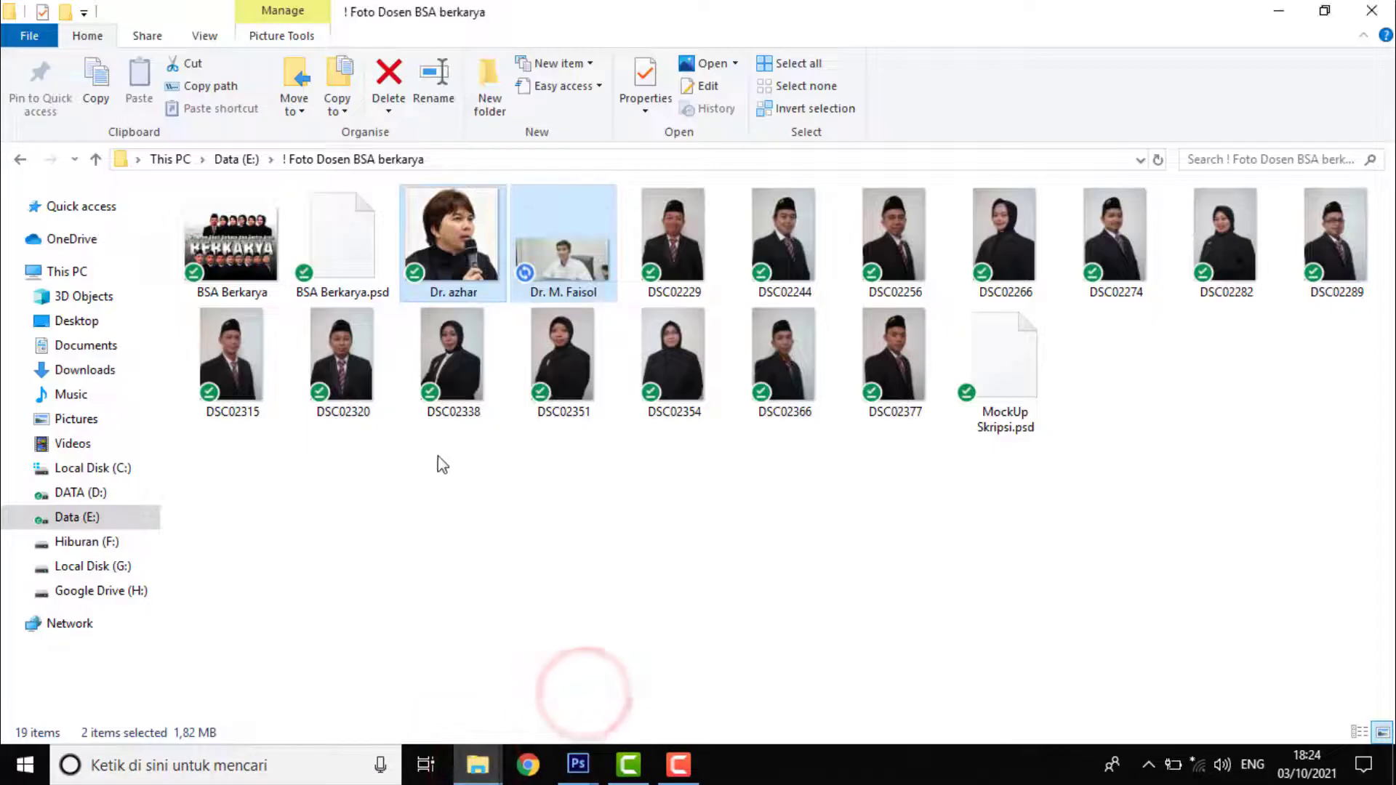
{"action": "left_click_drag", "start_coordinate": [679, 264], "coordinate": [587, 370]}
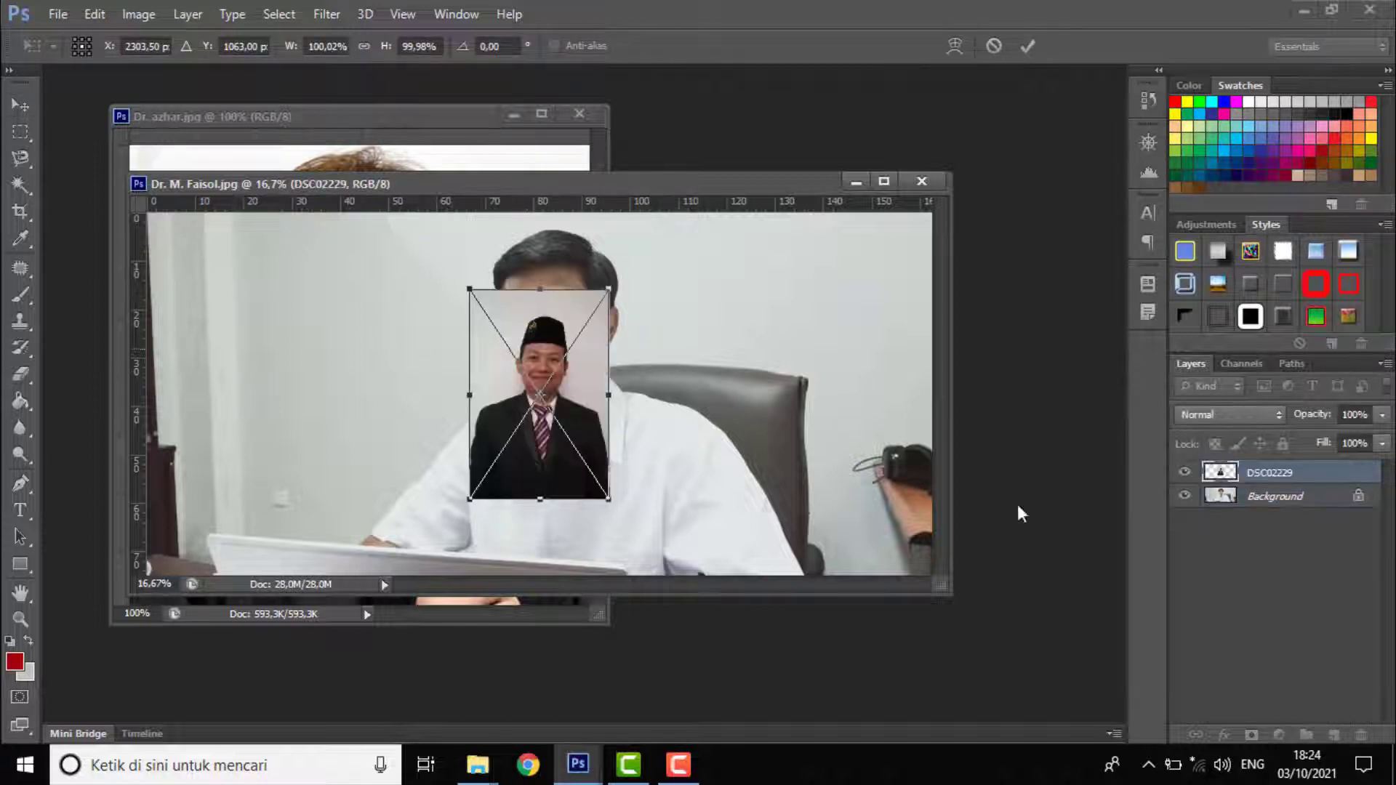
{"action": "left_click", "coordinate": [25, 100]}
{"action": "left_click", "coordinate": [823, 303]}
Open the DSC02229 photo from the File Explorer folder as a separate Photoshop document and reposition its window
{"action": "key", "text": "alt+Tab"}
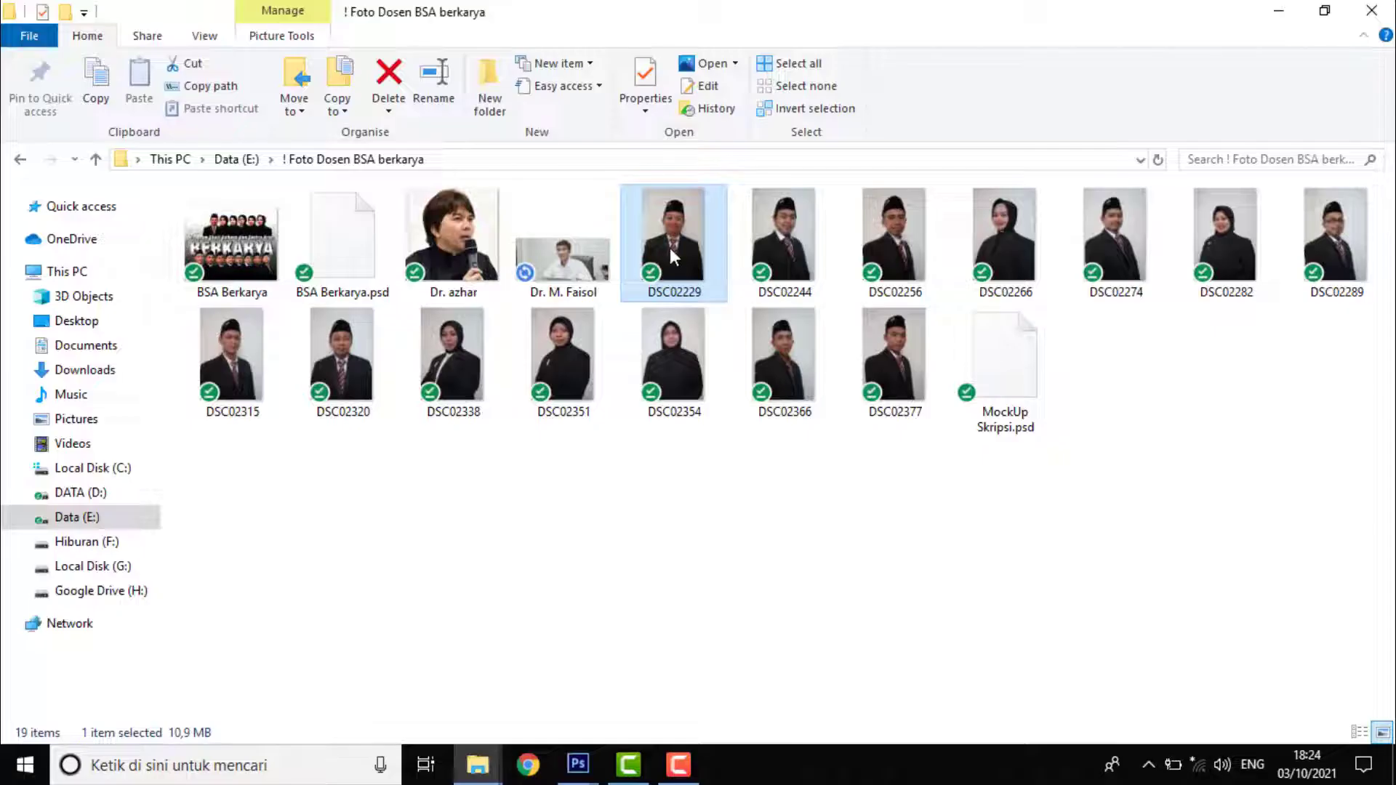
{"action": "left_click_drag", "start_coordinate": [674, 250], "coordinate": [835, 116]}
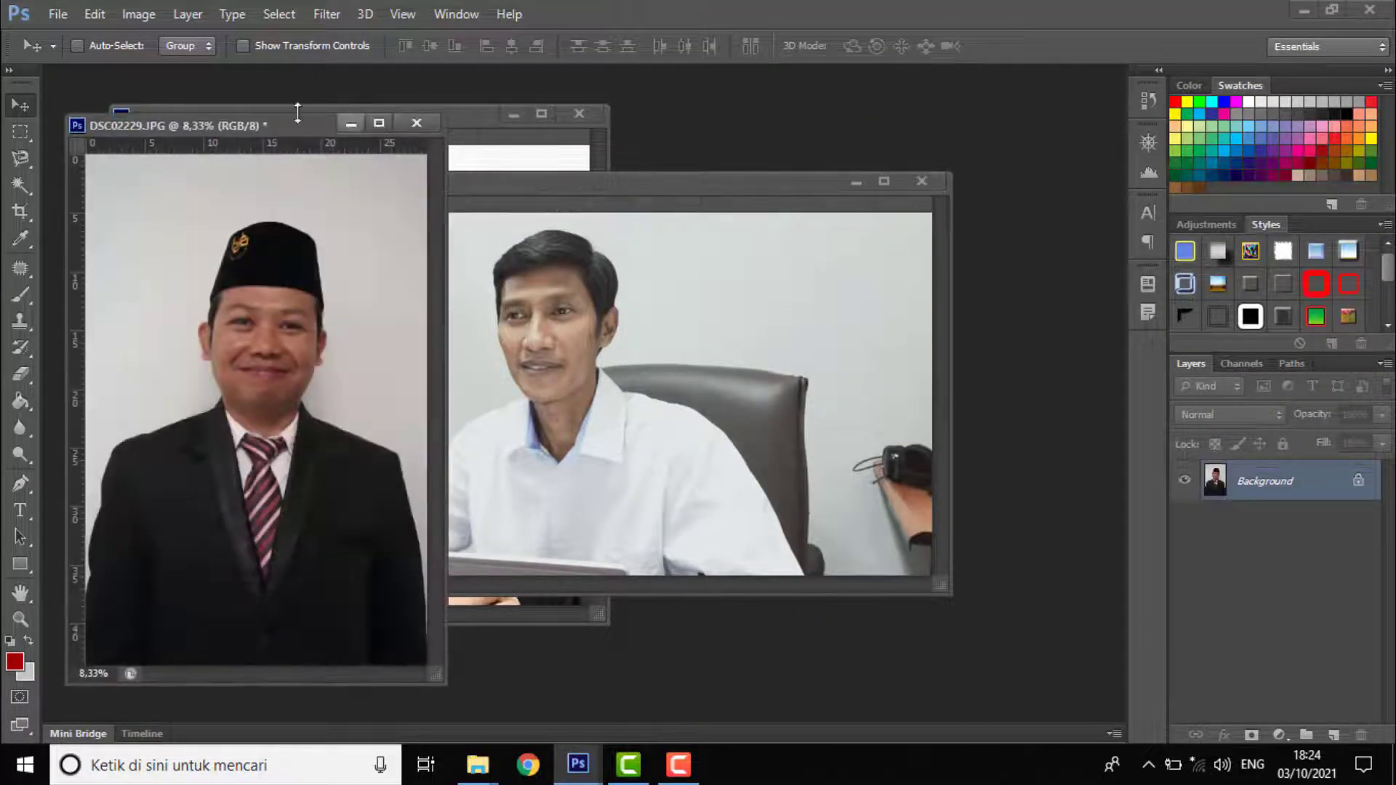
{"action": "left_click_drag", "start_coordinate": [269, 125], "coordinate": [397, 111]}
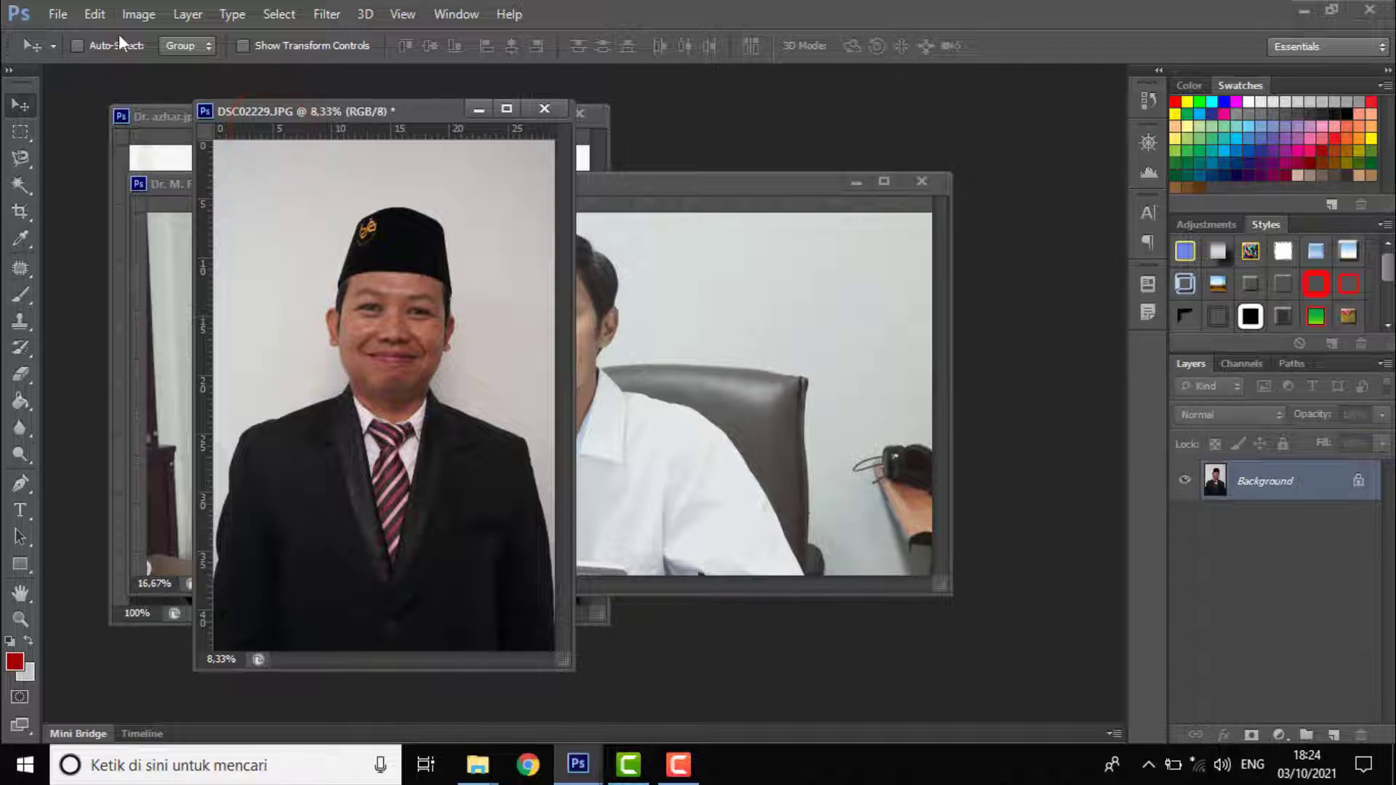
Check the pixel dimensions, document size and resolution of the DSC02229 photo without altering them
{"action": "left_click", "coordinate": [138, 14]}
{"action": "left_click", "coordinate": [180, 161]}
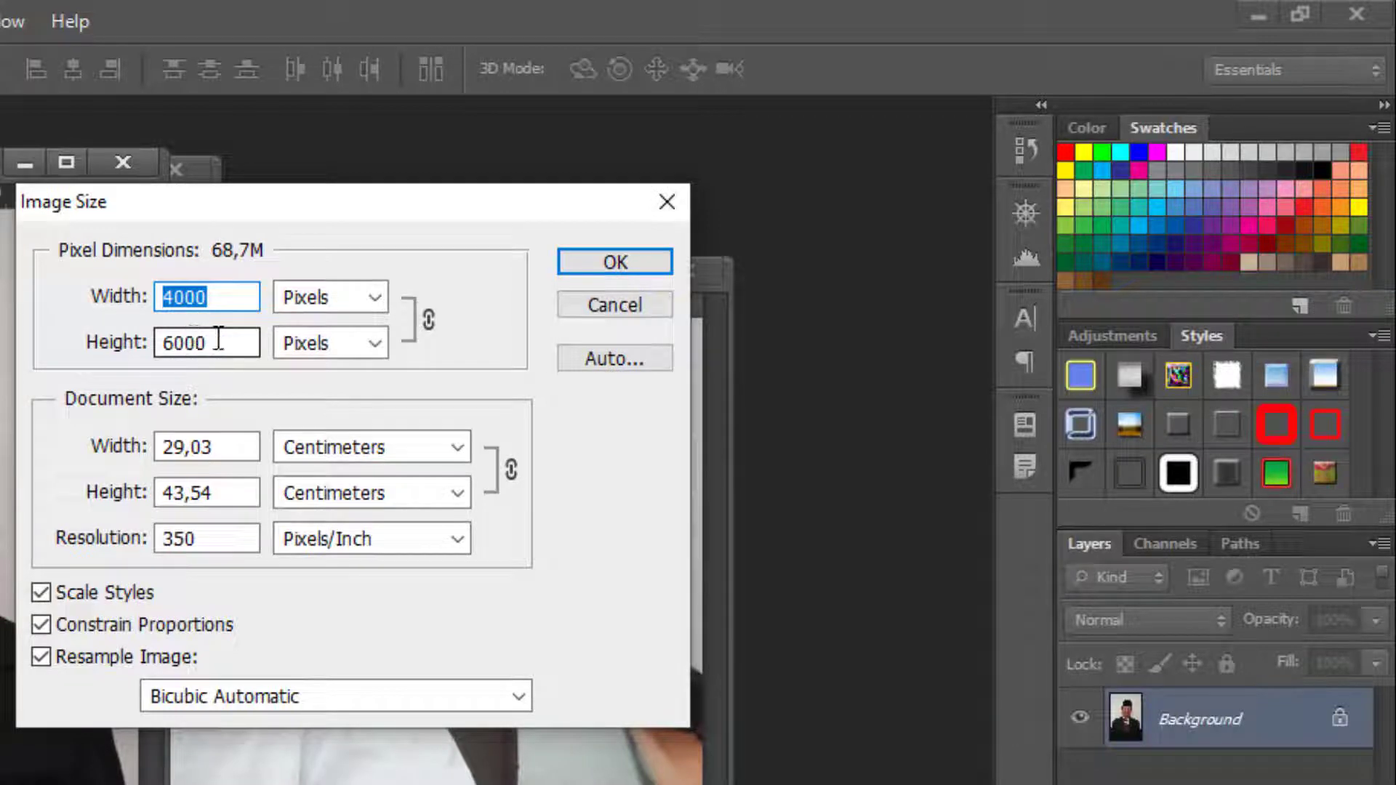
{"action": "left_click", "coordinate": [642, 311]}
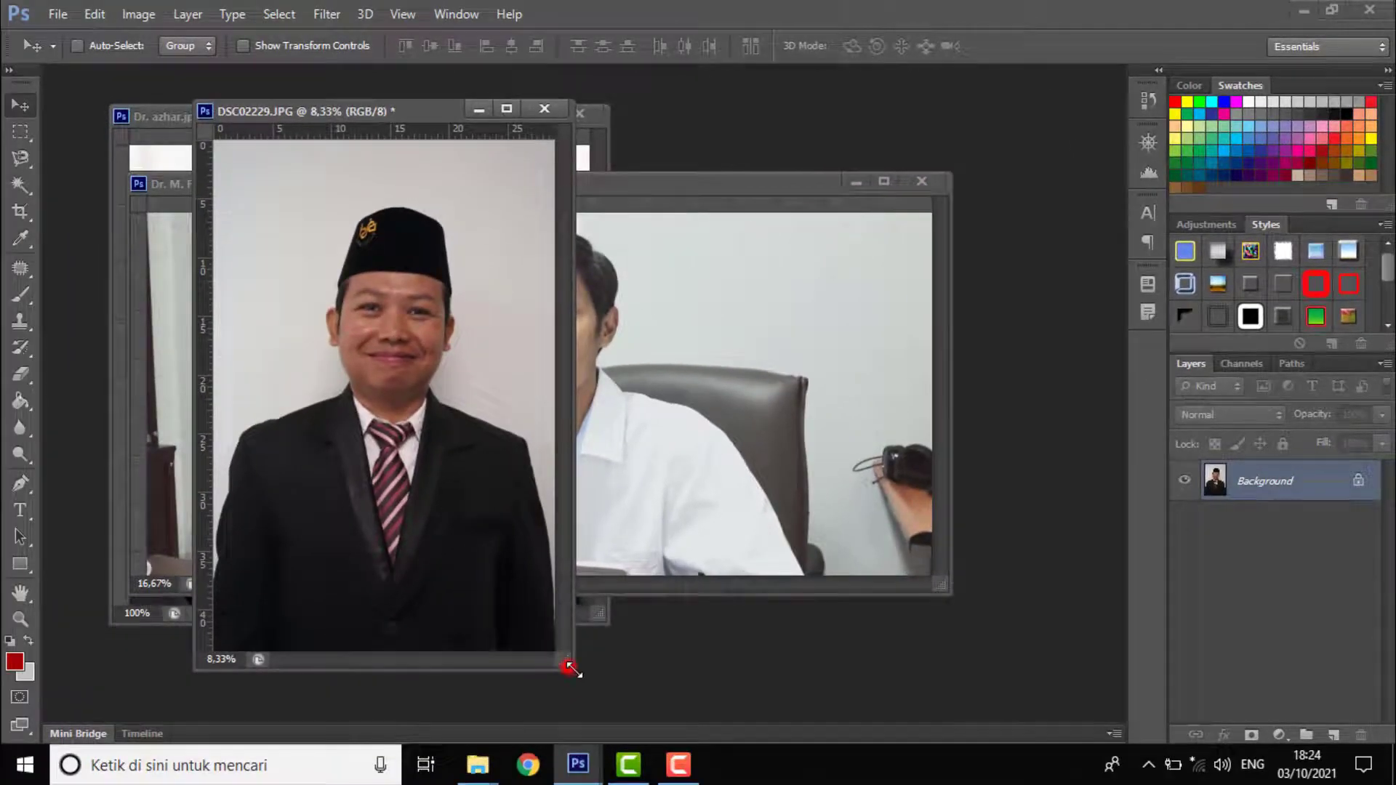
Enlarge the DSC02229 document window and convert its Background into a regular layer named Layer 0
{"action": "left_click_drag", "start_coordinate": [569, 666], "coordinate": [835, 749]}
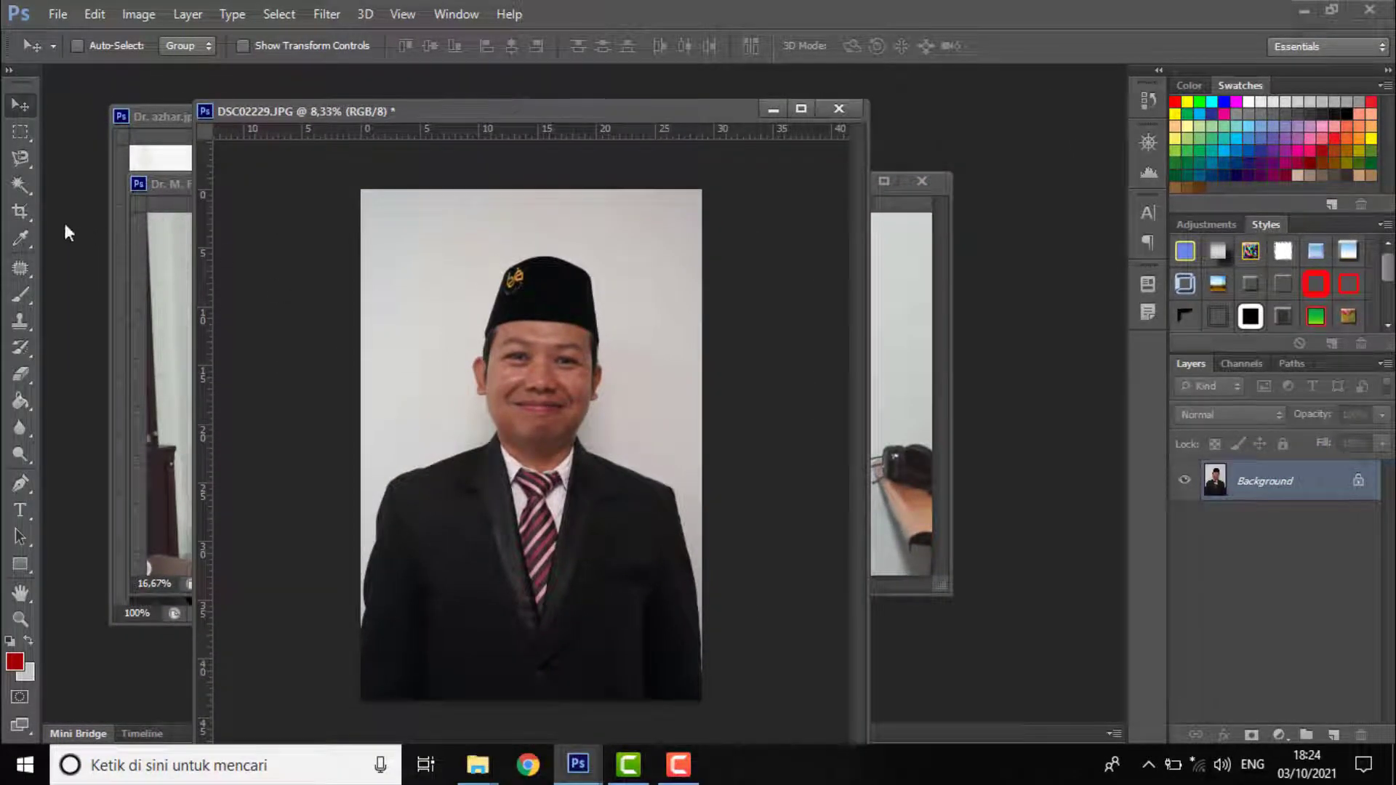
{"action": "double_click", "coordinate": [1287, 486]}
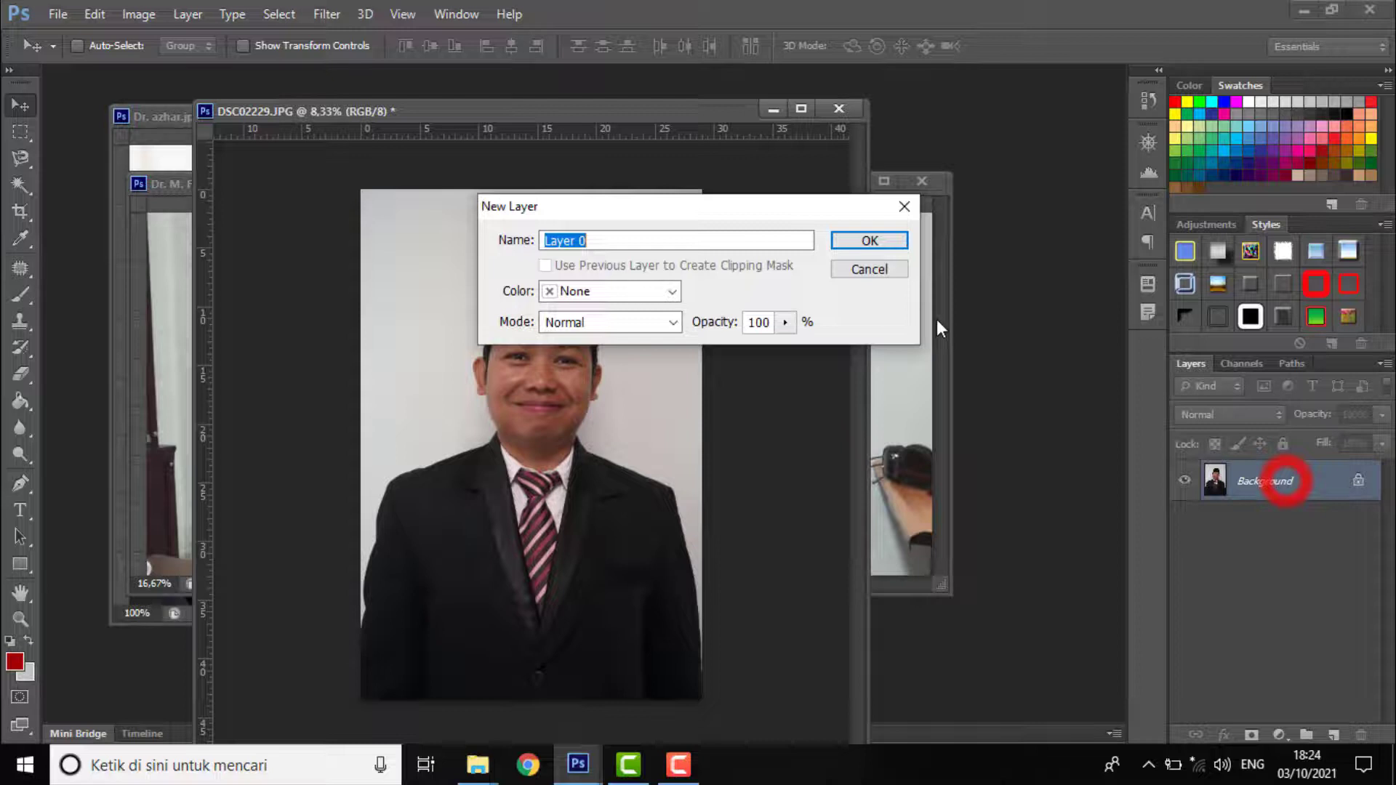
{"action": "left_click", "coordinate": [888, 239]}
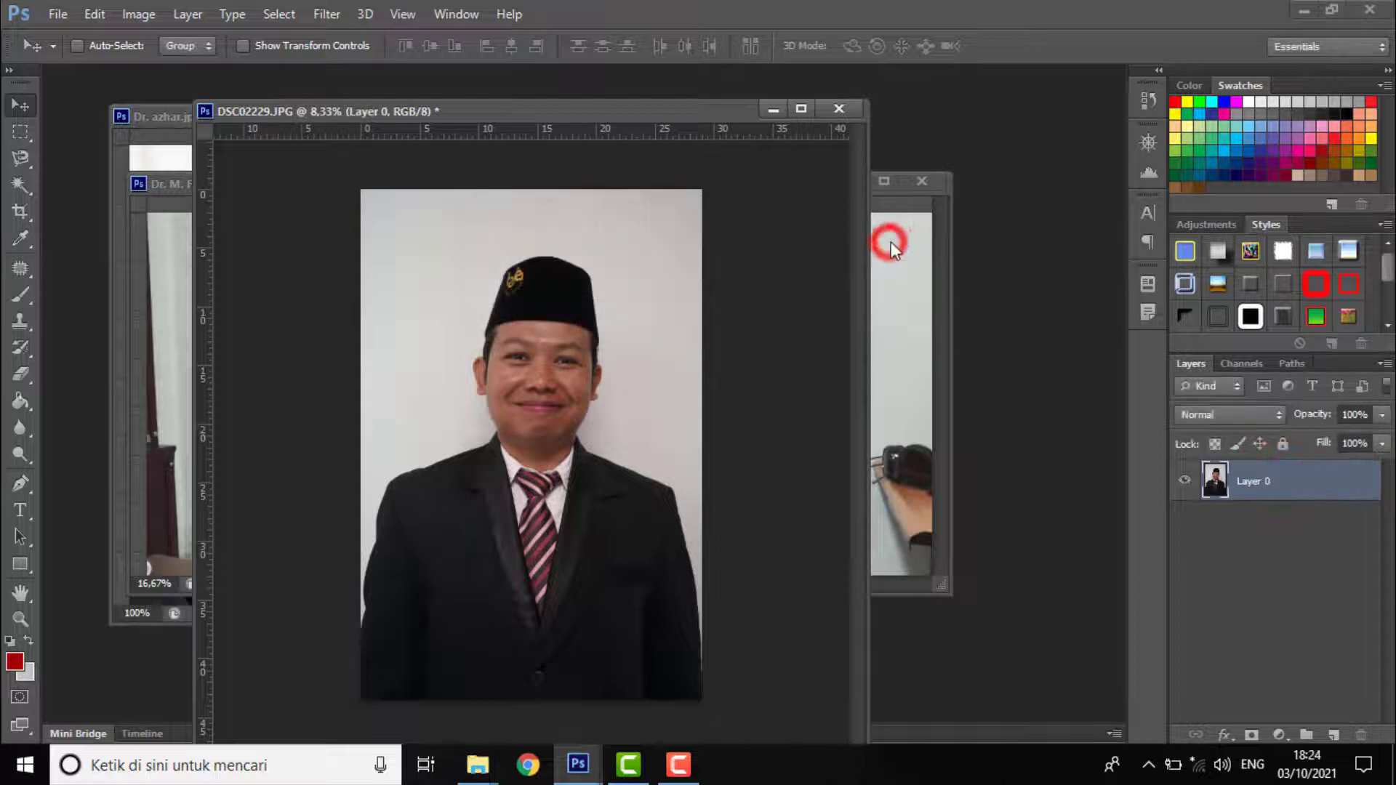
Delete the light wall behind the man in DSC02229 using a Magic Wand selection, and clear the selection
{"action": "left_click", "coordinate": [19, 186]}
{"action": "left_click", "coordinate": [410, 267]}
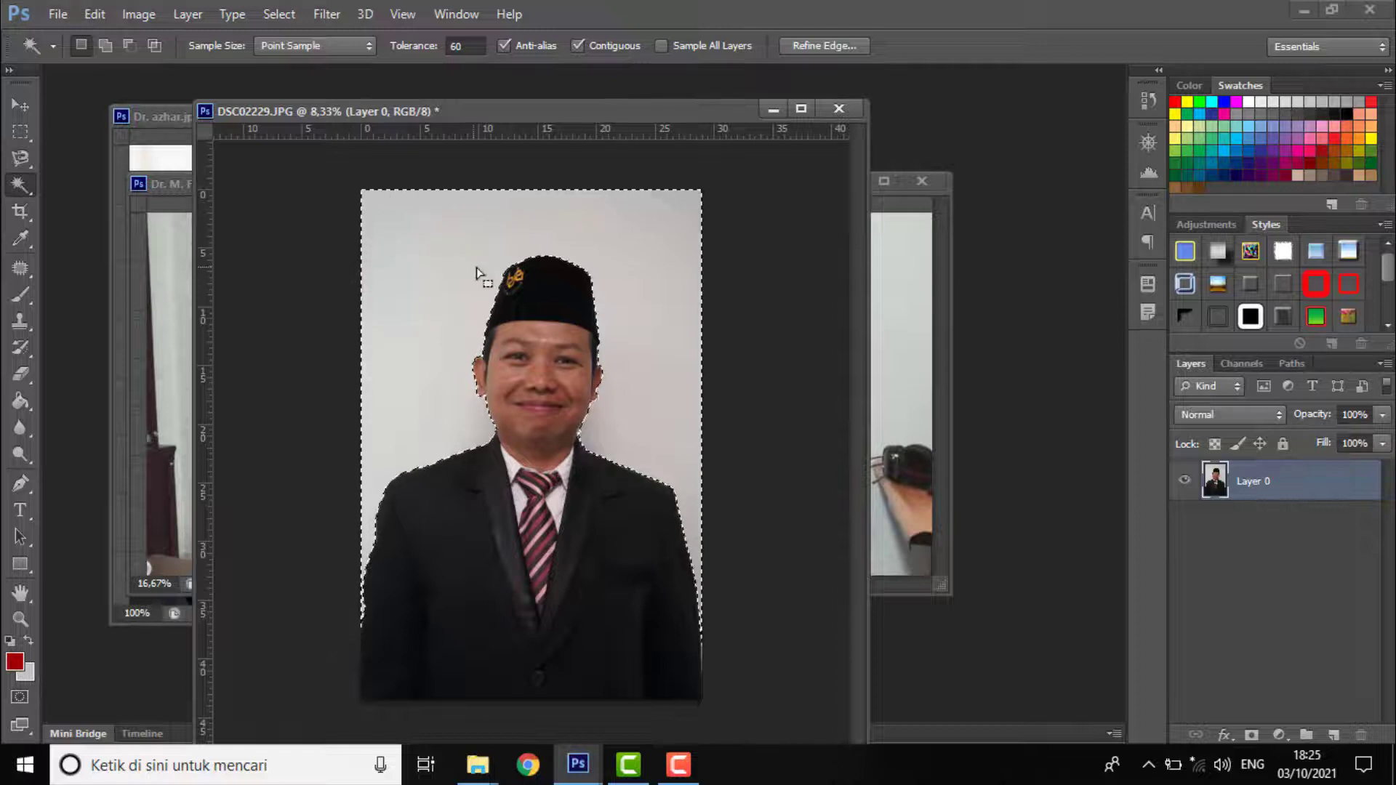
{"action": "key", "text": "Delete"}
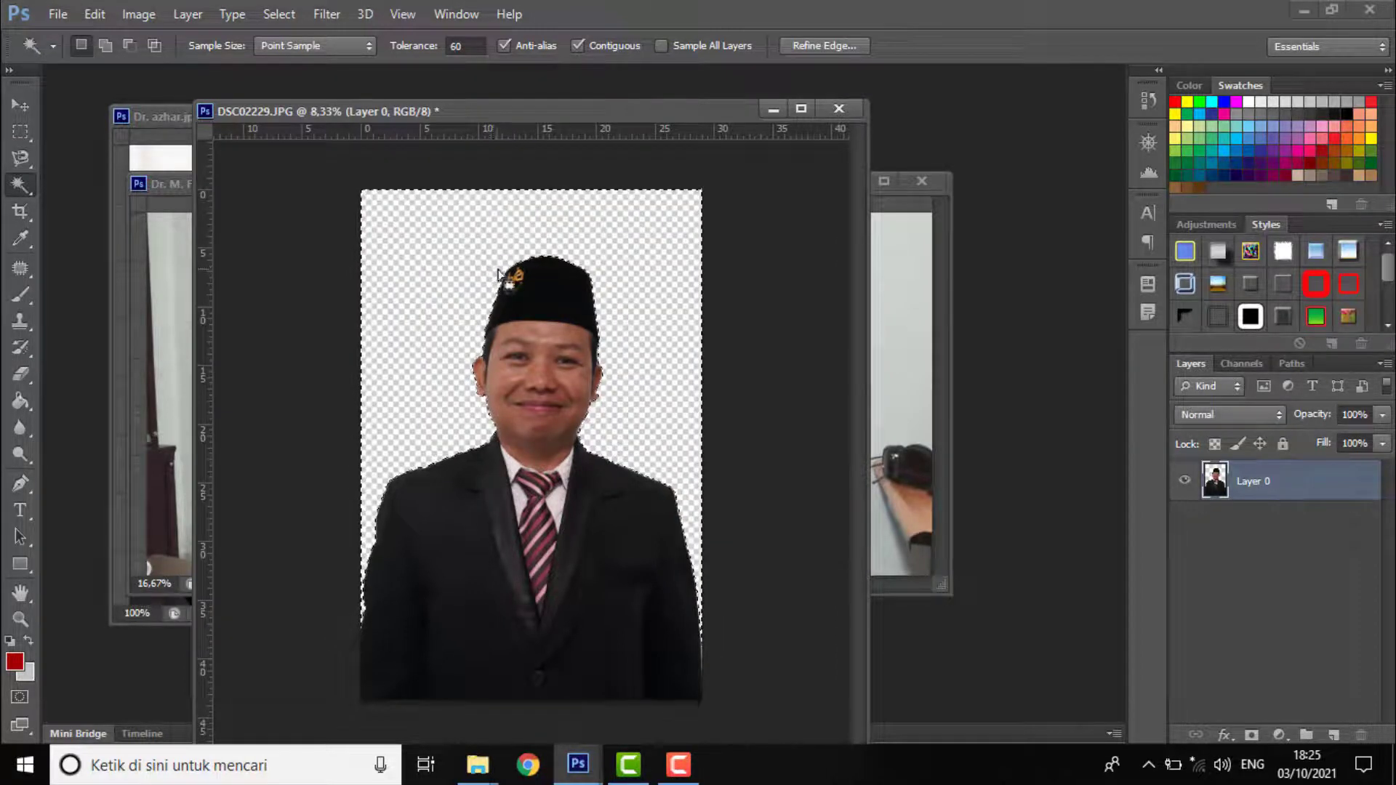
{"action": "left_click", "coordinate": [498, 272]}
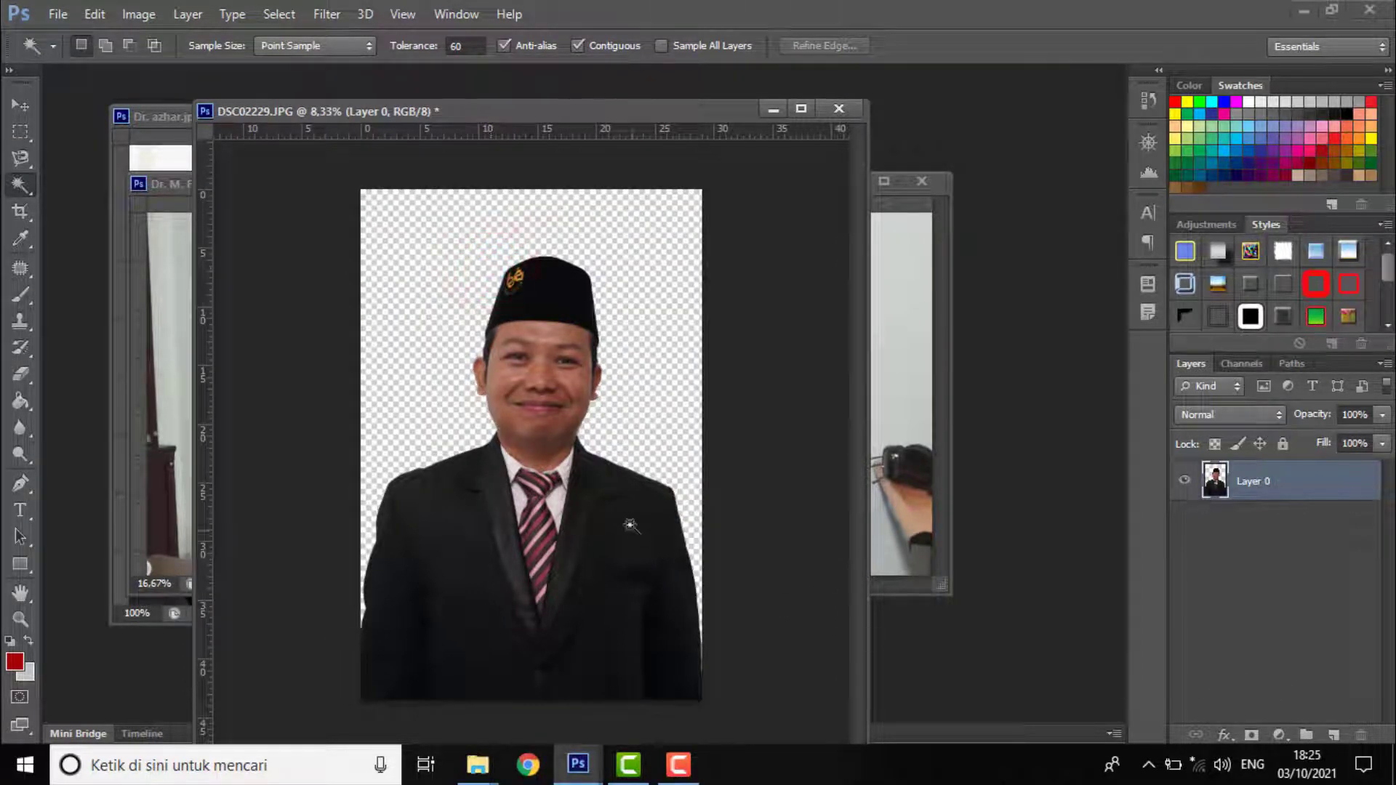
Add a new layer filled with bright blue and place it beneath the cut-out portrait in DSC02229
{"action": "left_click", "coordinate": [1332, 736]}
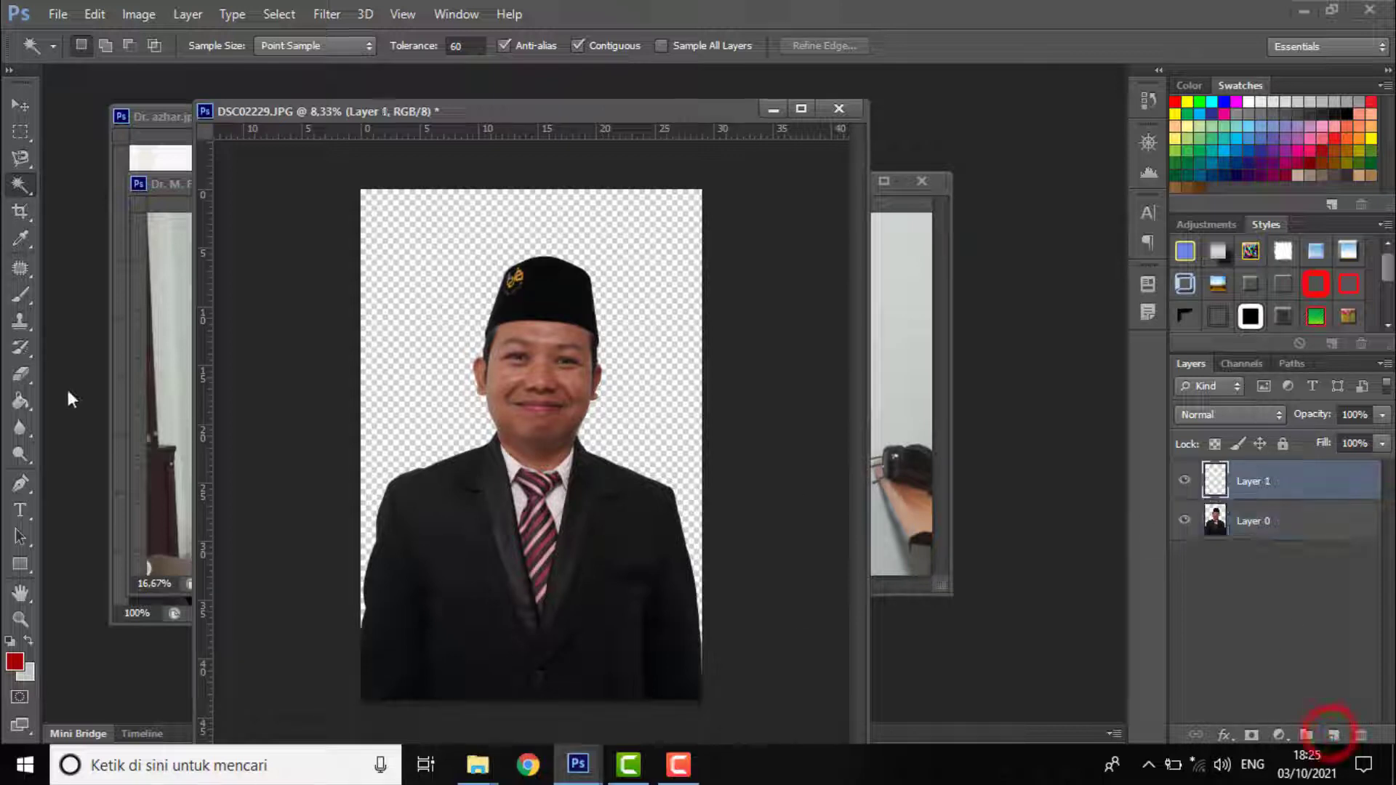
{"action": "left_click", "coordinate": [20, 401]}
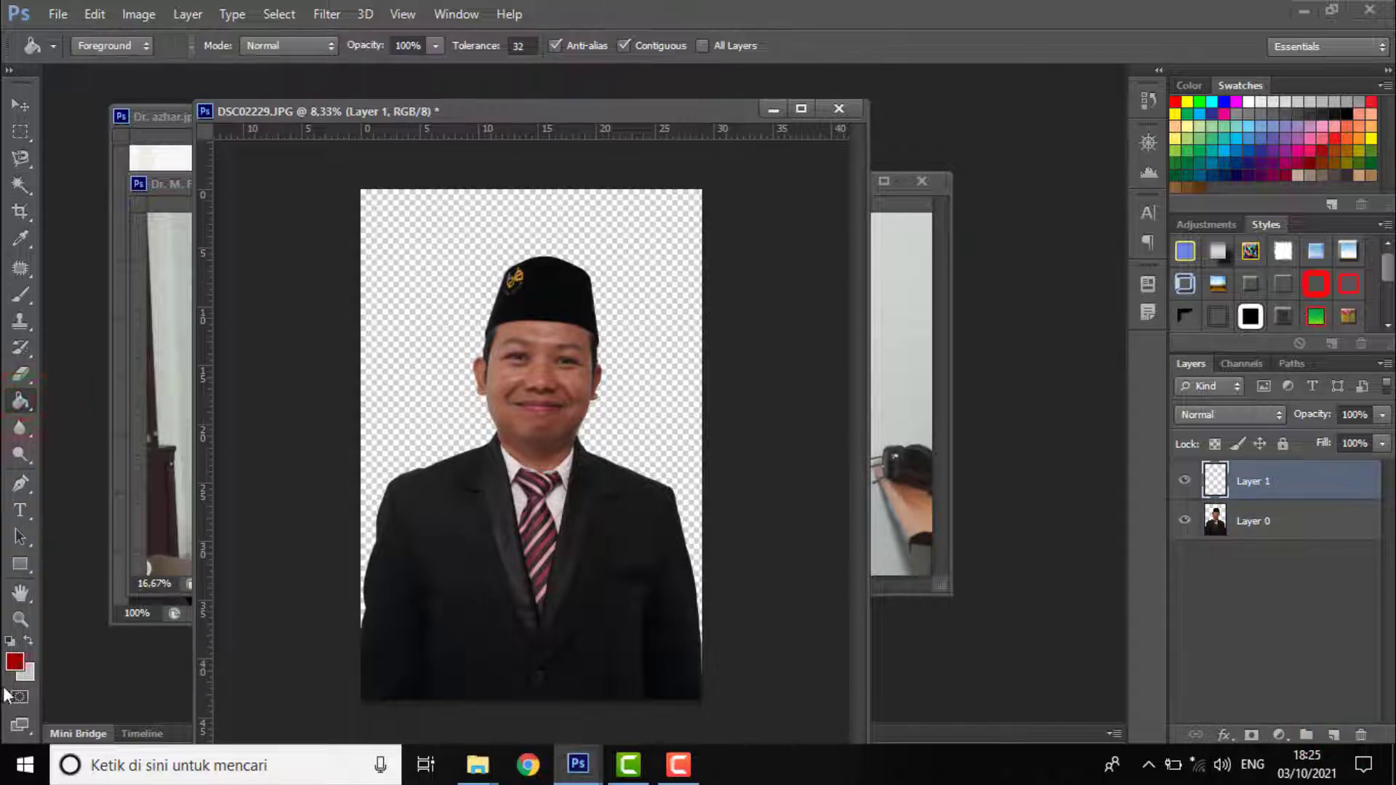
{"action": "left_click", "coordinate": [14, 662]}
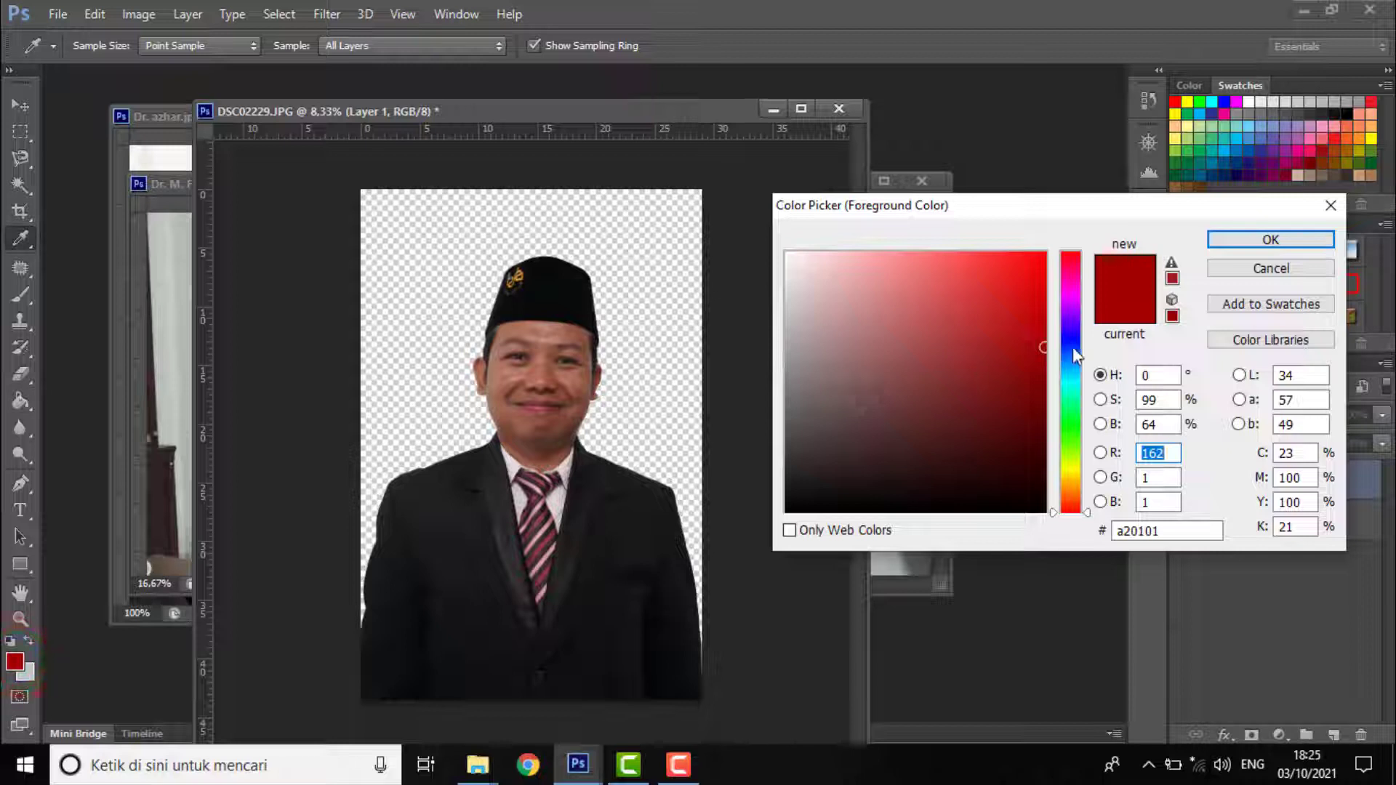
{"action": "left_click", "coordinate": [1073, 351]}
{"action": "left_click_drag", "start_coordinate": [1024, 314], "coordinate": [1051, 251]}
{"action": "left_click", "coordinate": [1253, 238]}
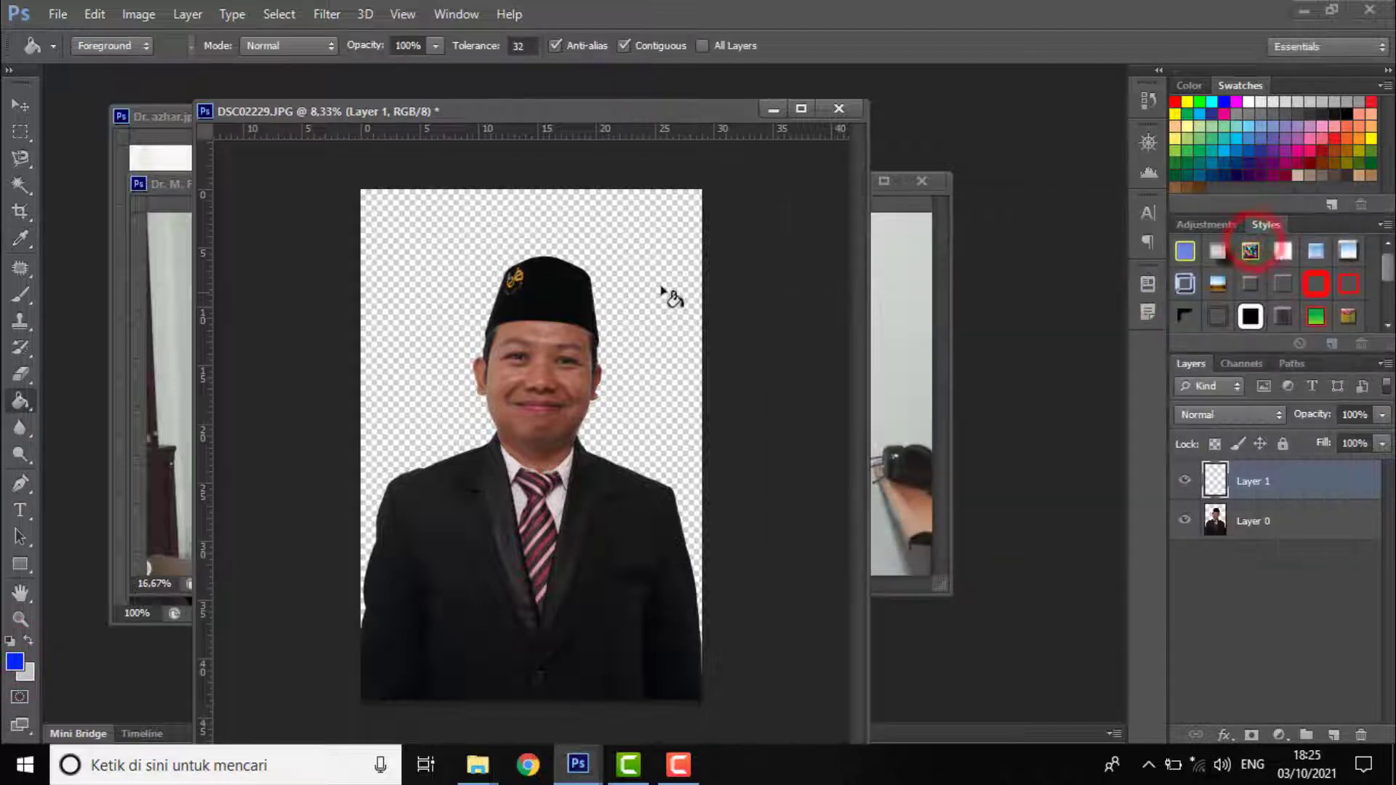
{"action": "left_click", "coordinate": [641, 280]}
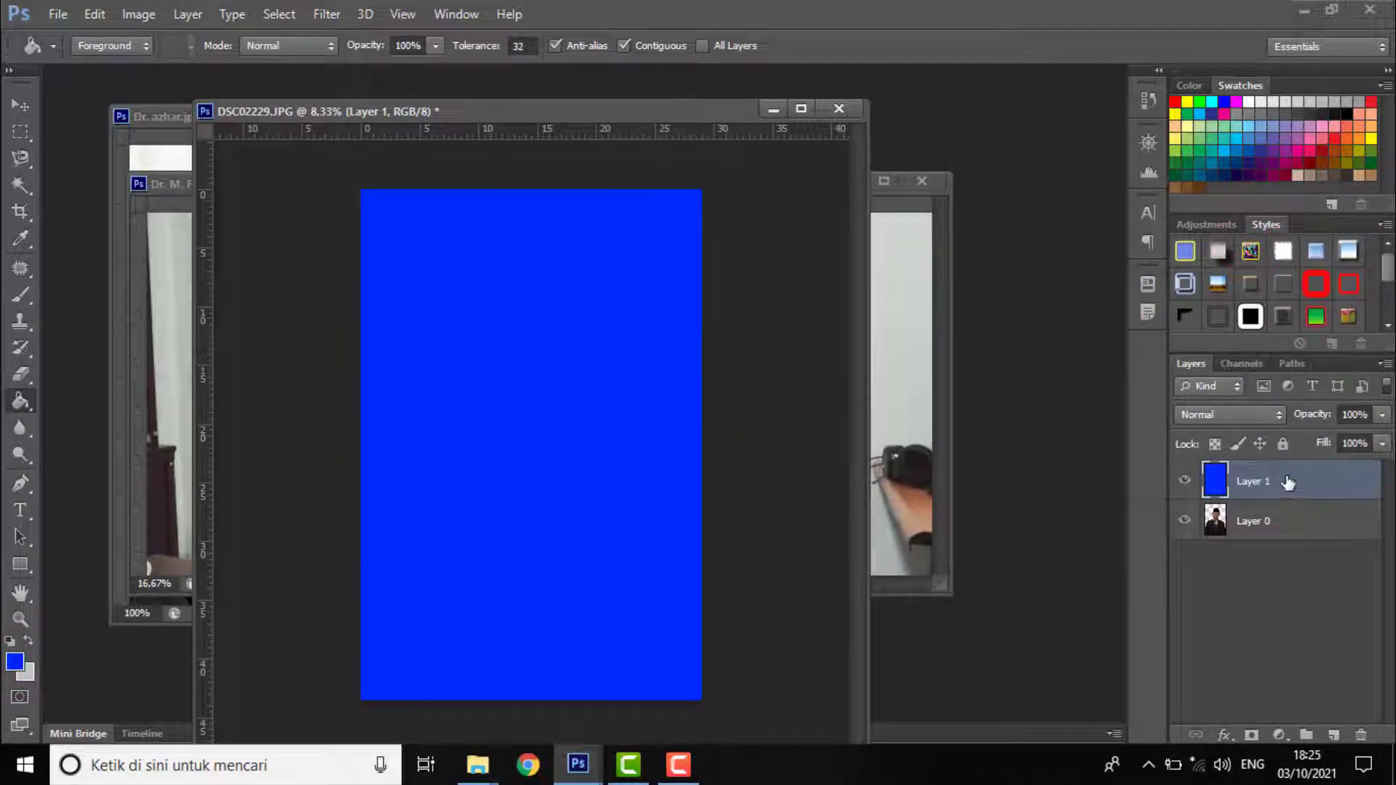
{"action": "left_click_drag", "start_coordinate": [1287, 483], "coordinate": [1276, 530]}
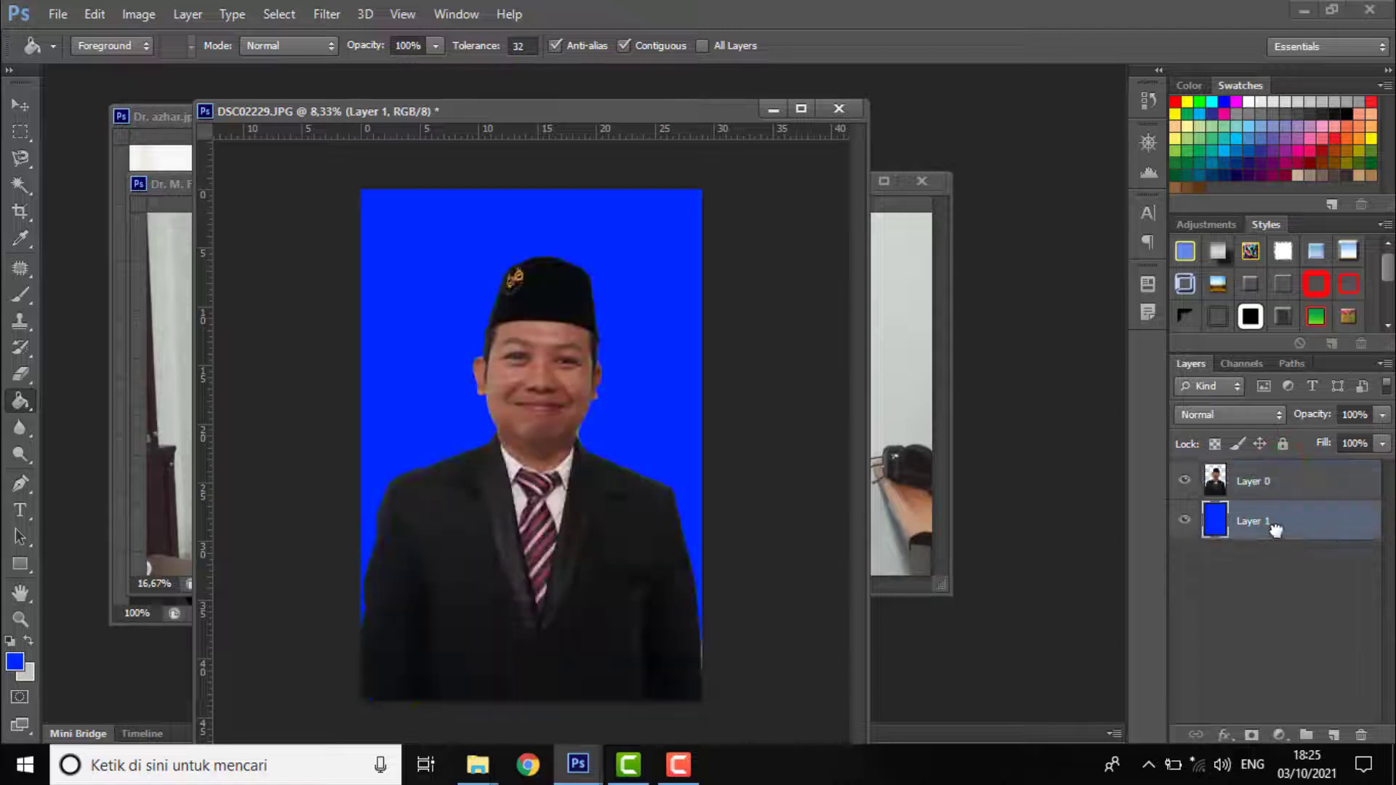
{"action": "left_click", "coordinate": [21, 107]}
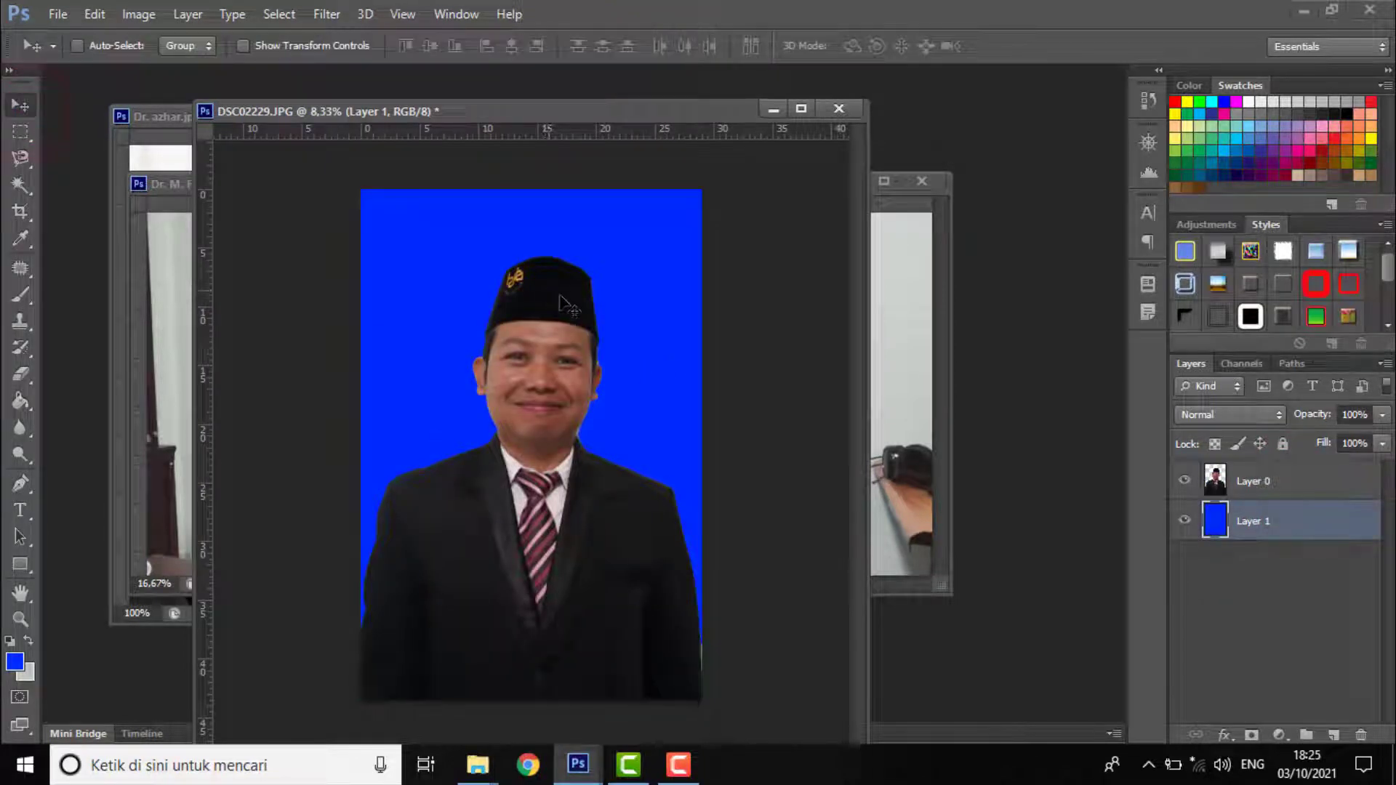
Bring the white-shirt office photo to the front, reposition its window and enlarge it to show canvas margins
{"action": "left_click", "coordinate": [924, 343]}
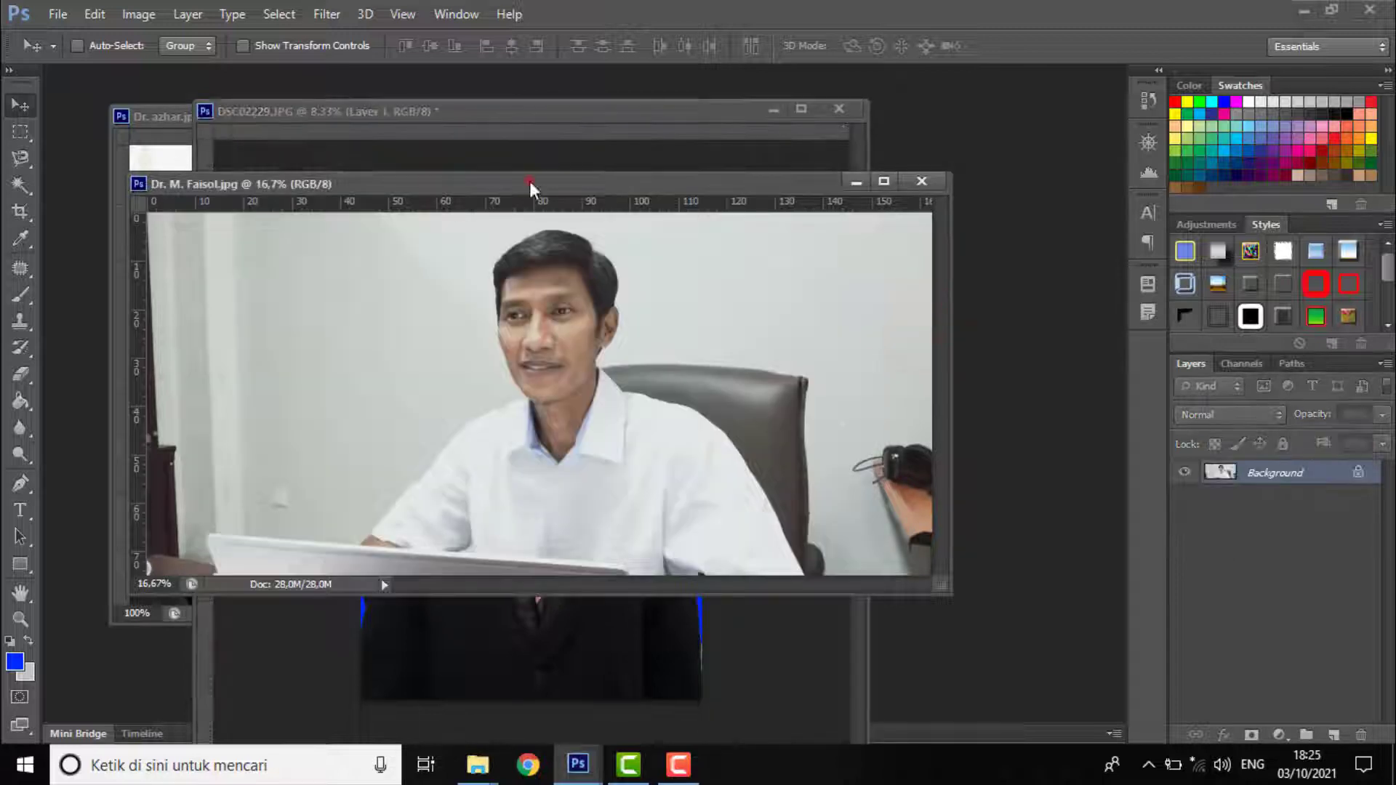
{"action": "left_click_drag", "start_coordinate": [529, 181], "coordinate": [434, 154]}
{"action": "left_click_drag", "start_coordinate": [862, 554], "coordinate": [947, 669]}
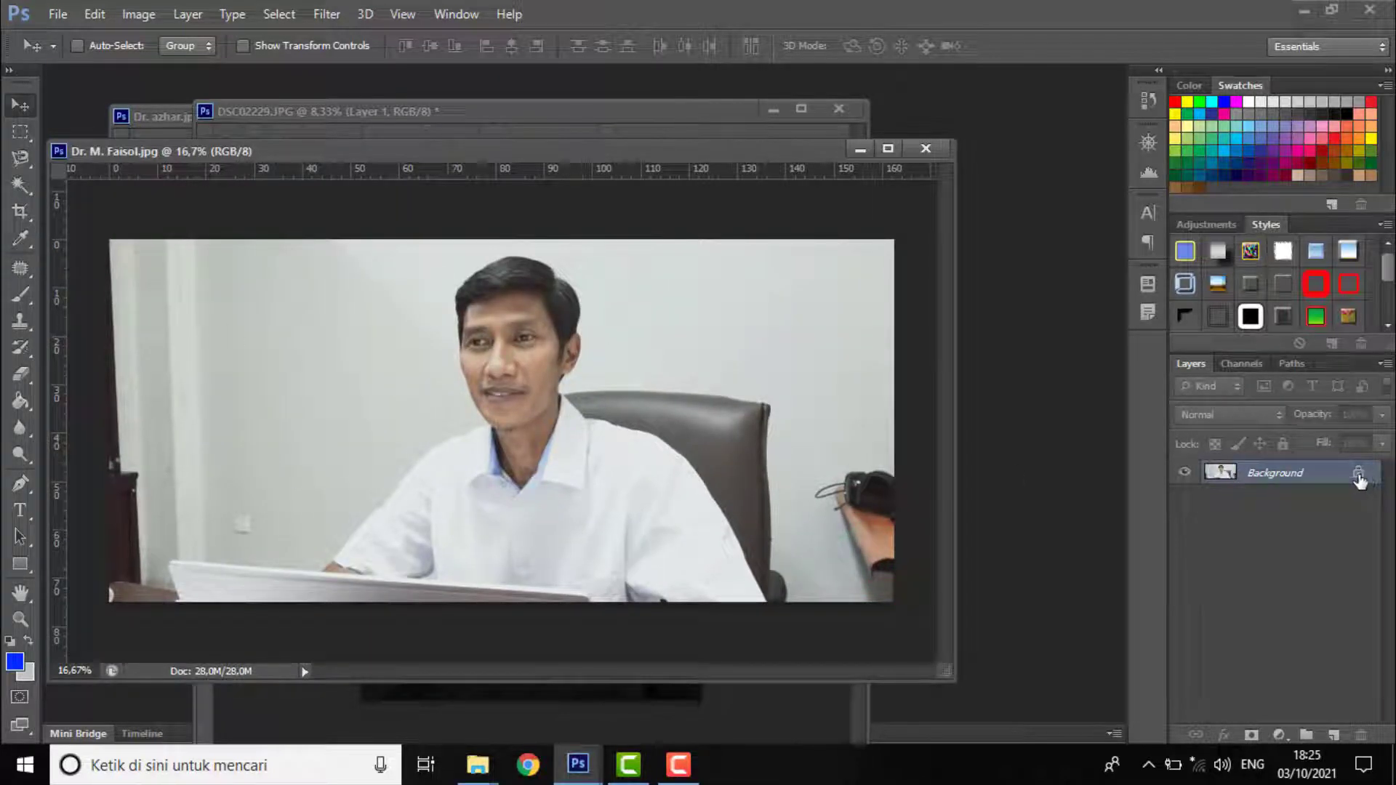
Convert the Background of the white-shirt office photo into a regular layer named Layer 0
{"action": "double_click", "coordinate": [1287, 476]}
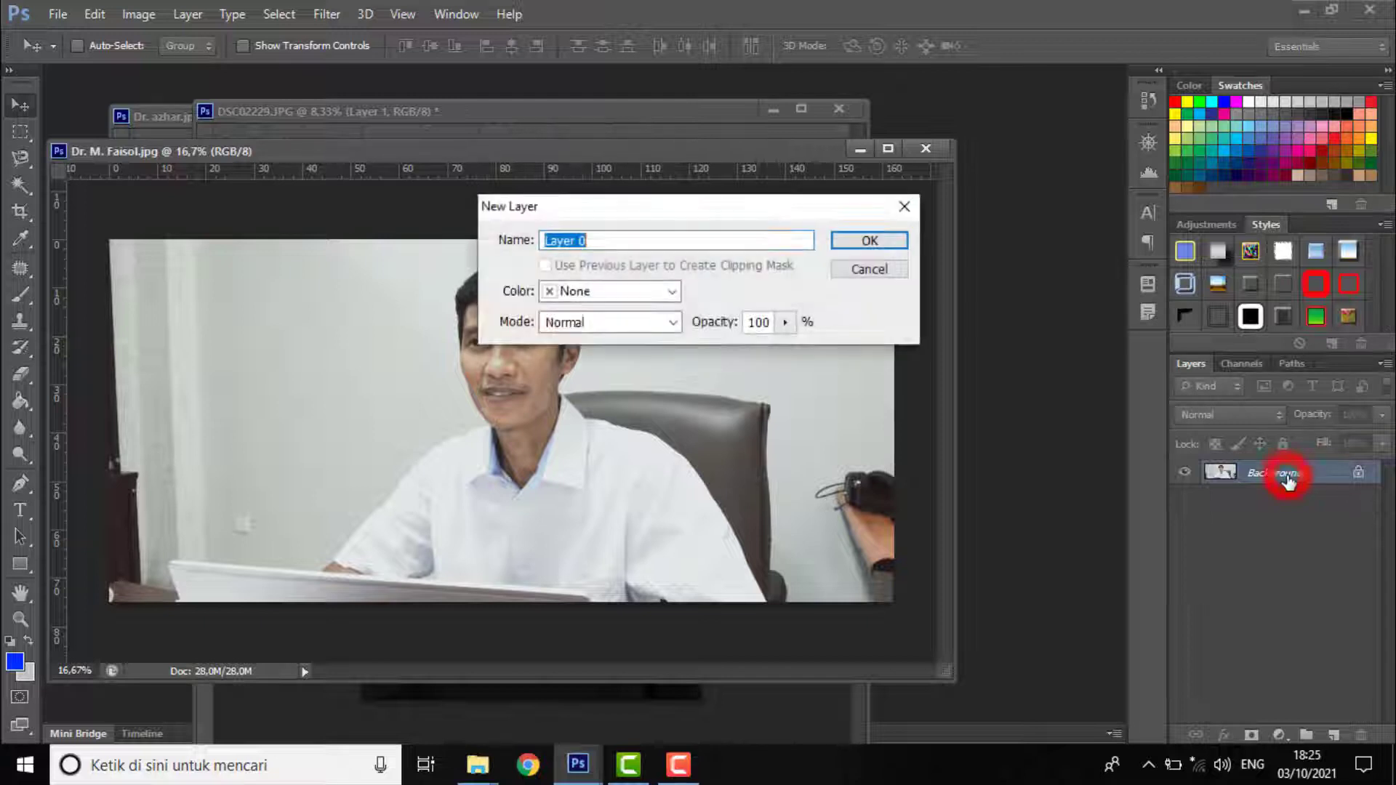
{"action": "left_click", "coordinate": [863, 237]}
Try to delete the light wall behind the seated man using a Magic Wand selection at tolerance 60
{"action": "left_click", "coordinate": [20, 185]}
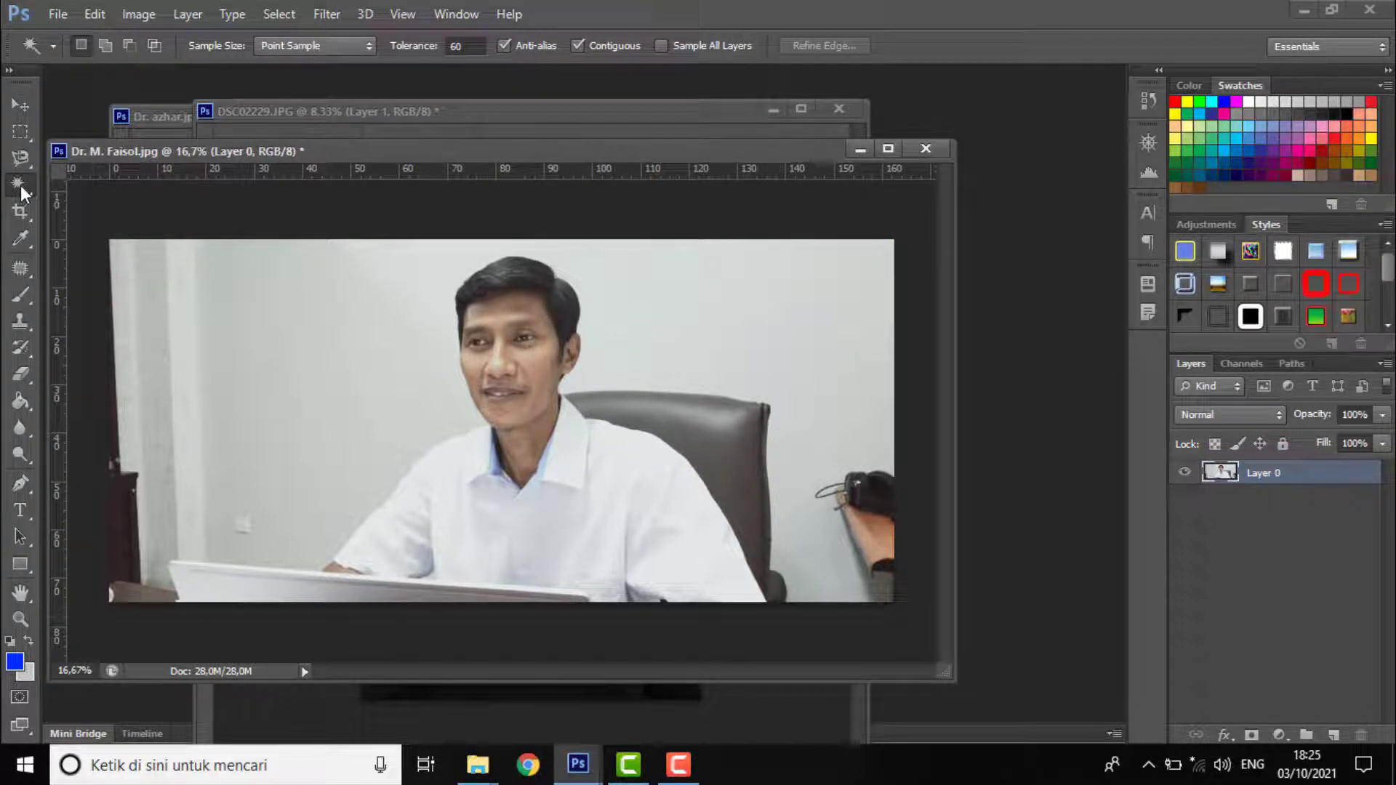
{"action": "left_click", "coordinate": [315, 313]}
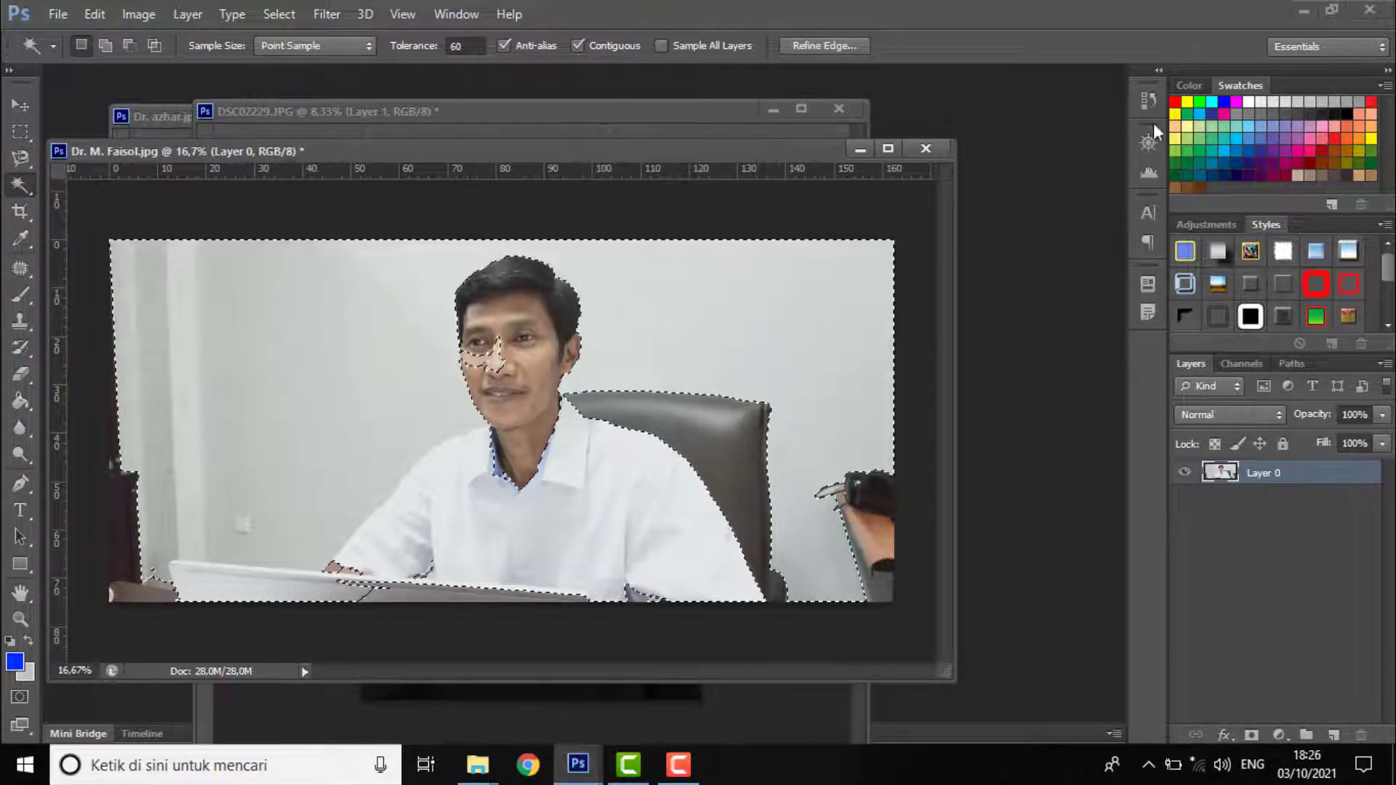
{"action": "left_click", "coordinate": [1148, 143]}
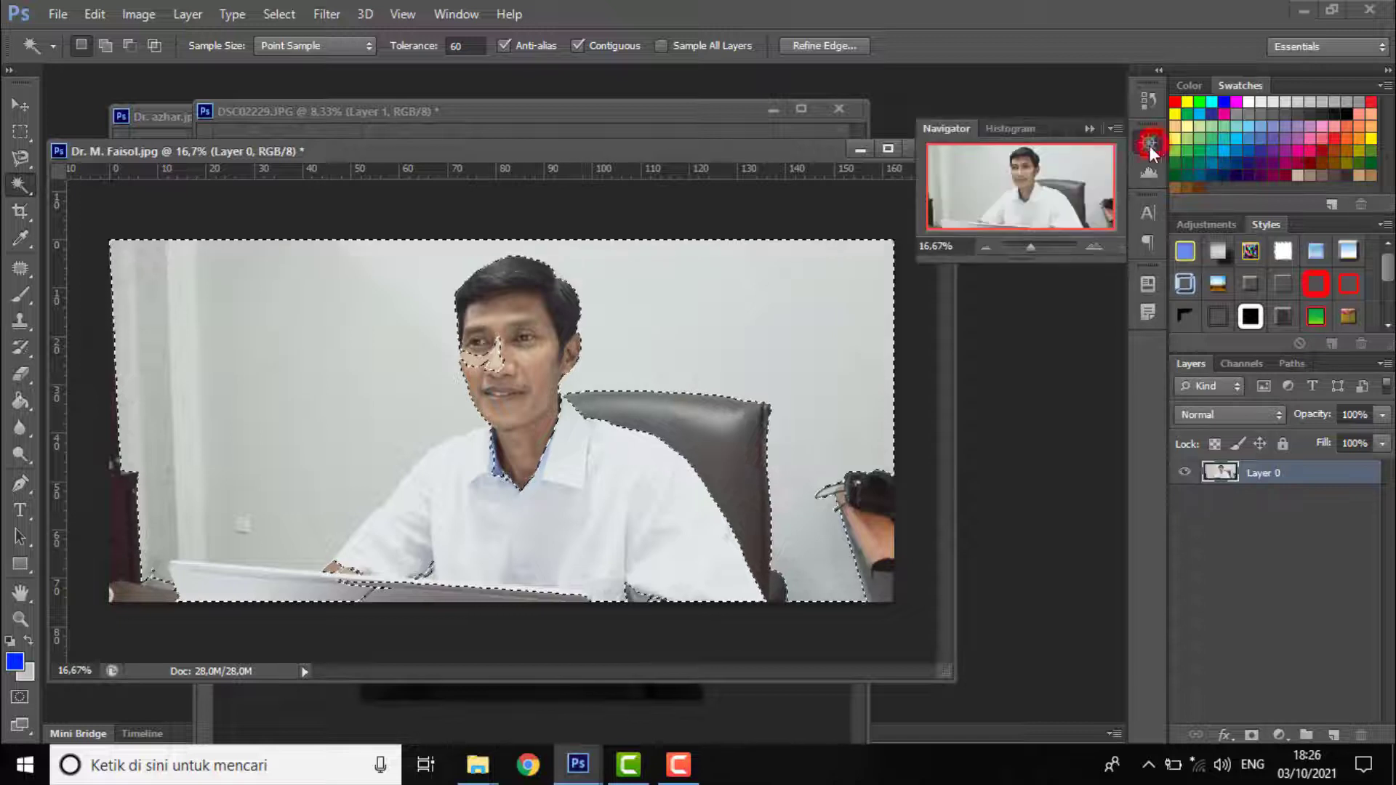
{"action": "left_click", "coordinate": [1036, 245]}
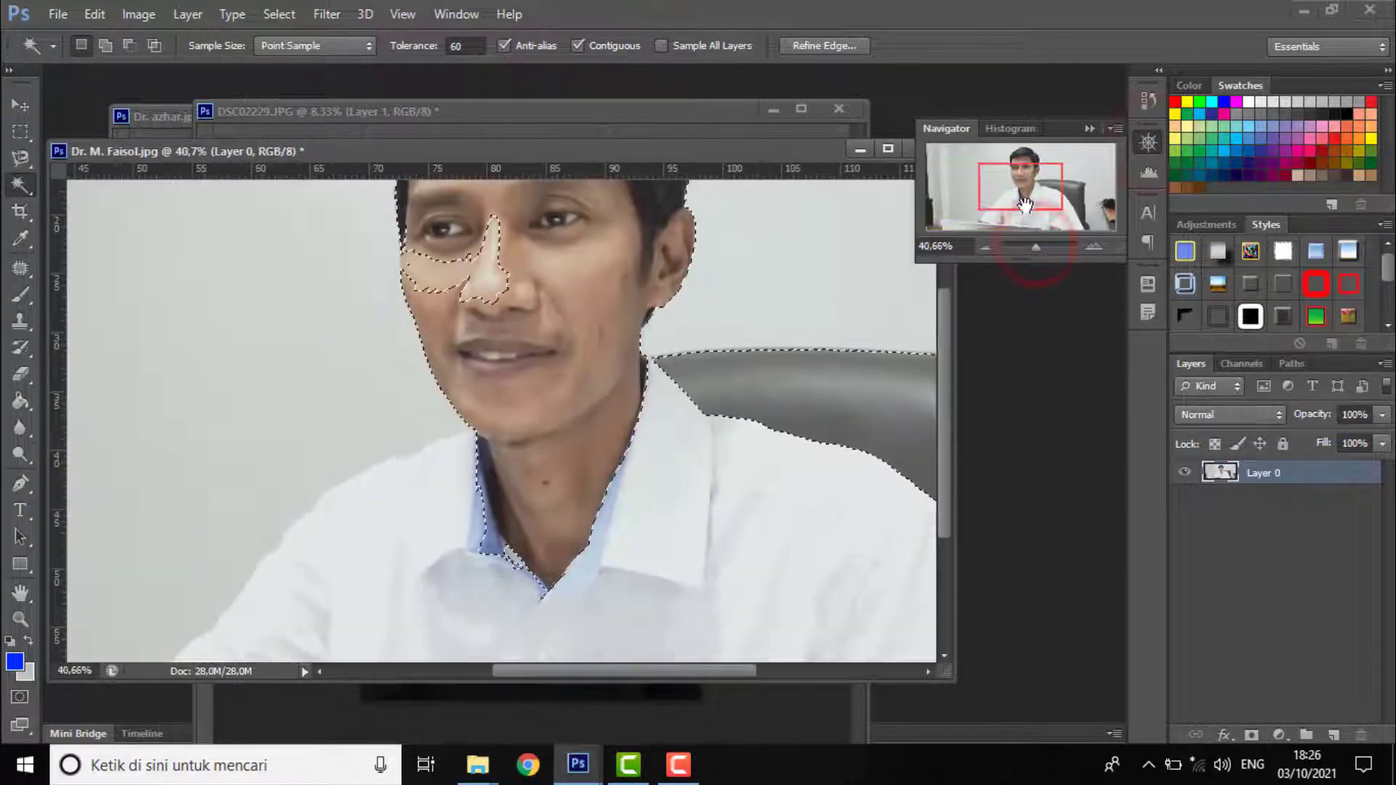
{"action": "left_click_drag", "start_coordinate": [1024, 204], "coordinate": [1025, 189]}
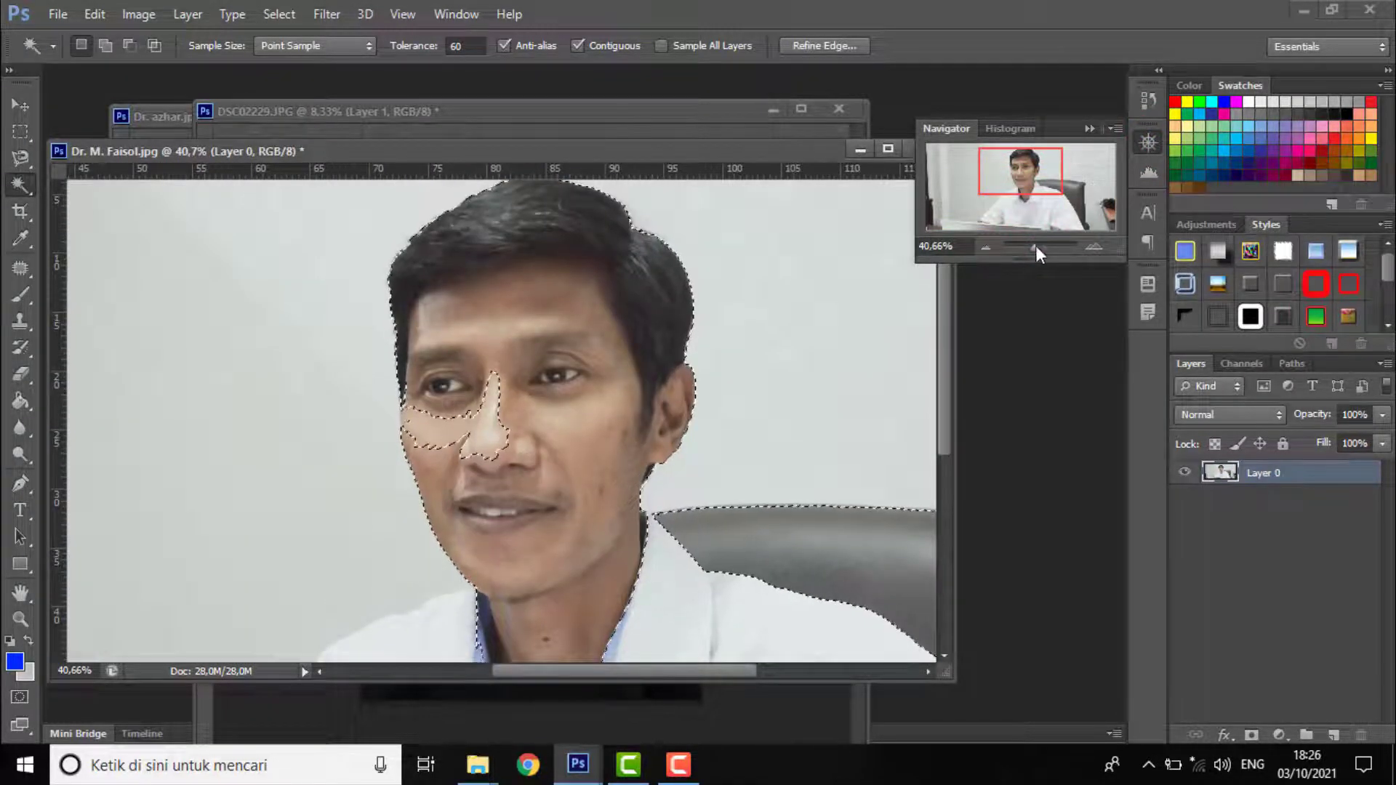
{"action": "left_click", "coordinate": [1027, 246]}
{"action": "left_click", "coordinate": [1033, 245]}
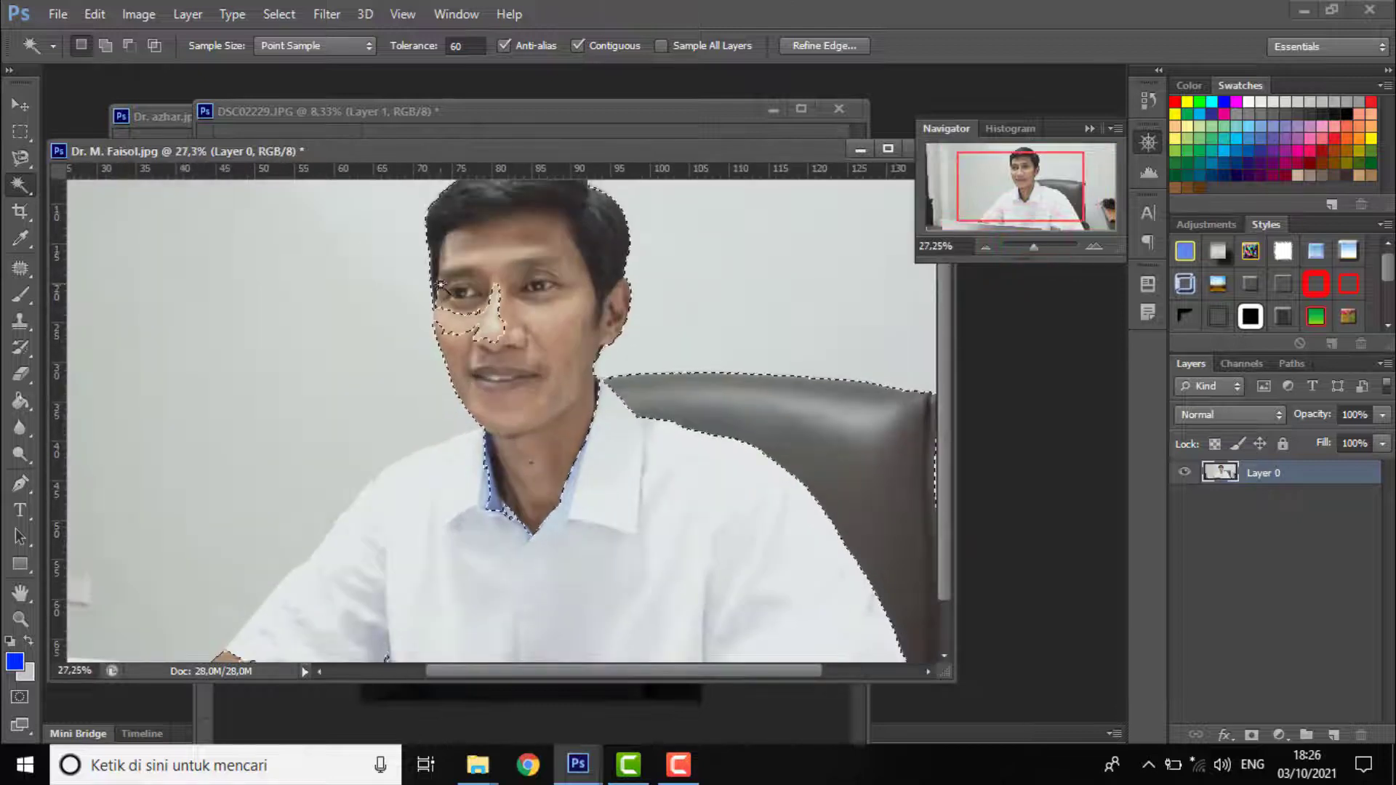
{"action": "left_click", "coordinate": [418, 320]}
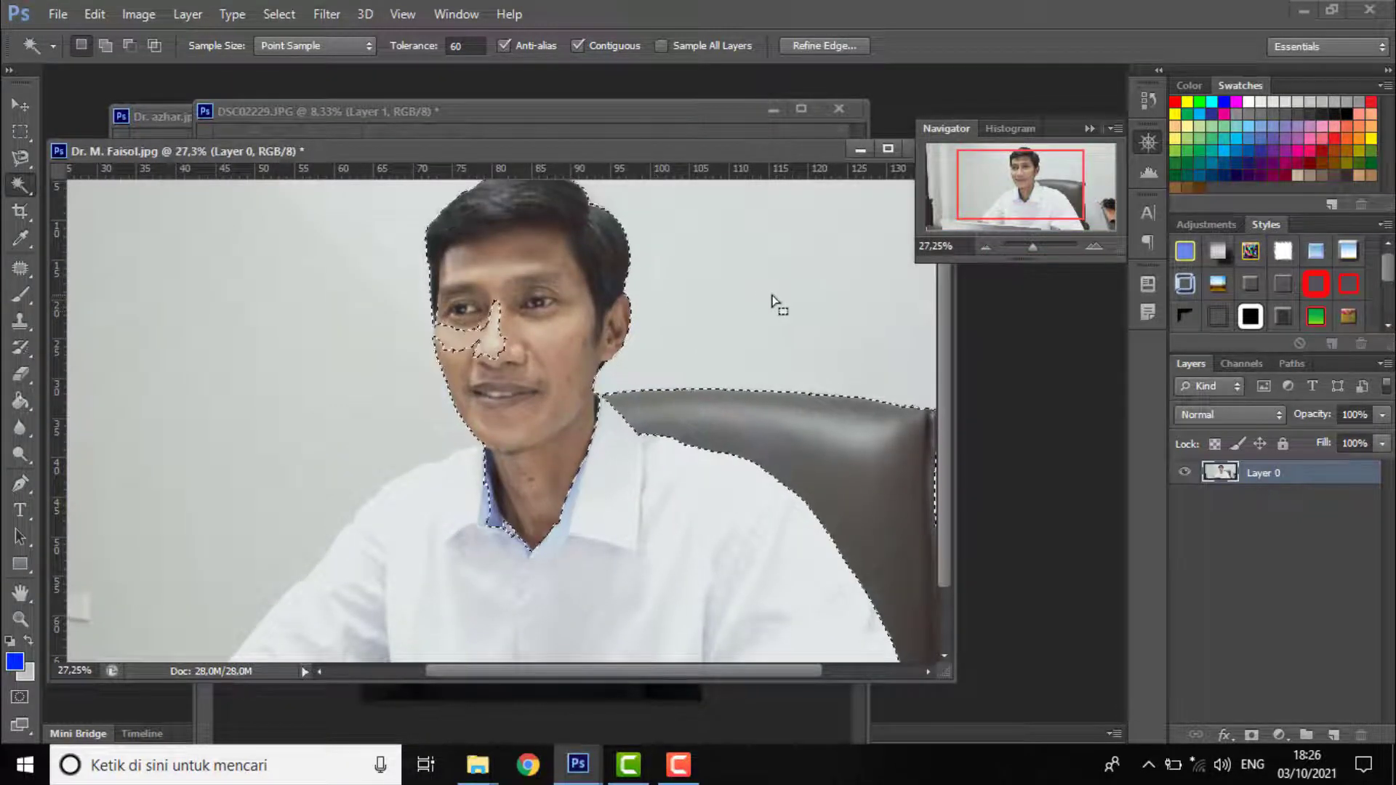
{"action": "key", "text": "Delete"}
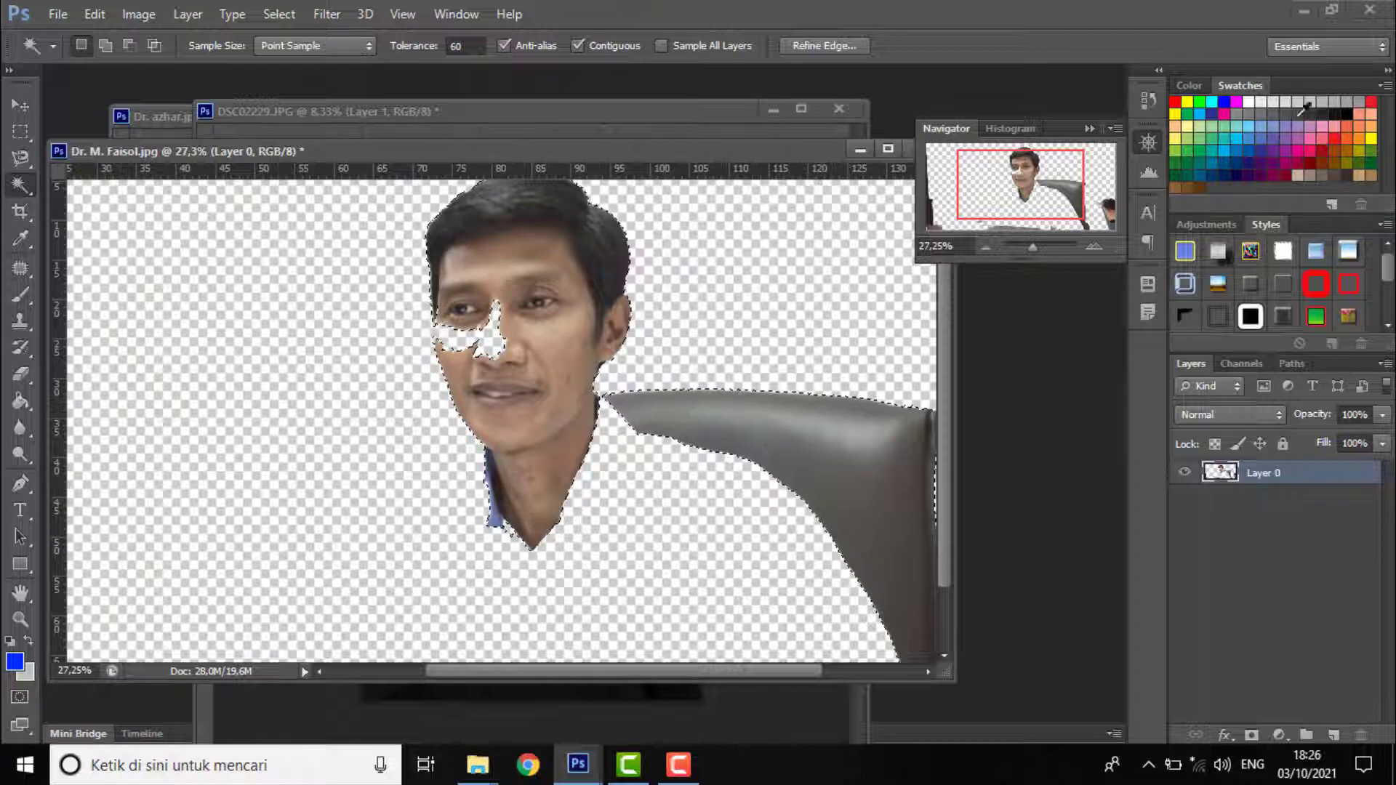
Step back in the history to before the wall deletion and its Magic Wand selection
{"action": "left_click", "coordinate": [1153, 104]}
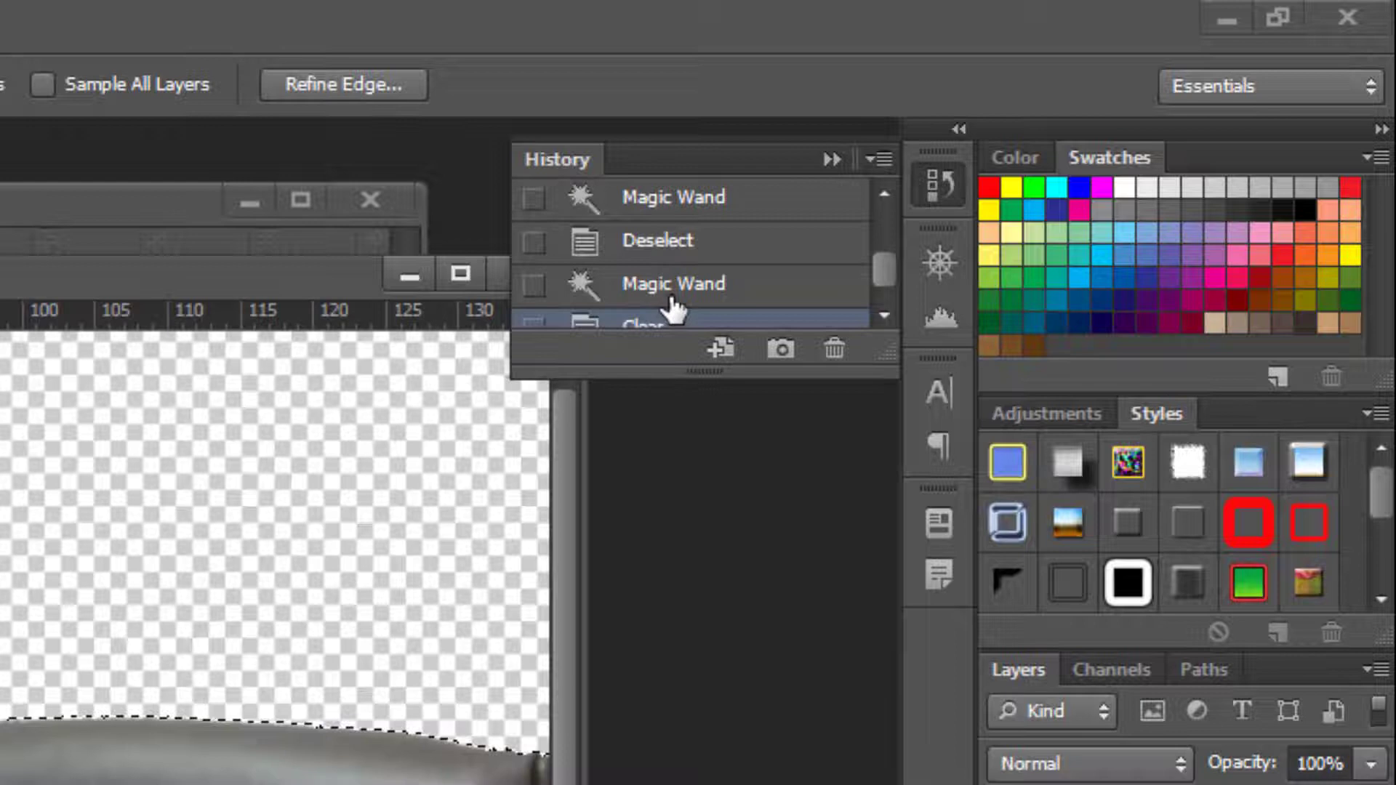
{"action": "left_click", "coordinate": [673, 285]}
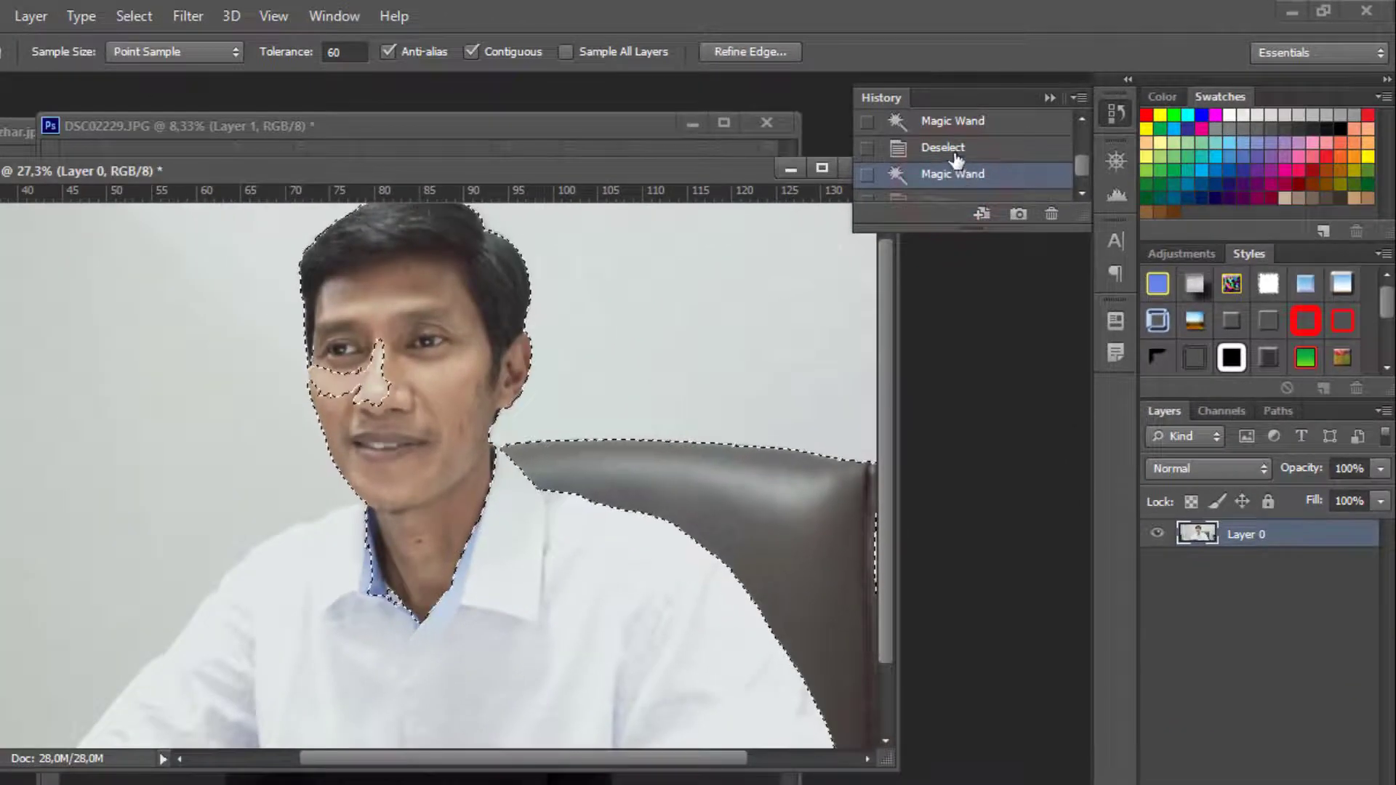
{"action": "left_click", "coordinate": [955, 152]}
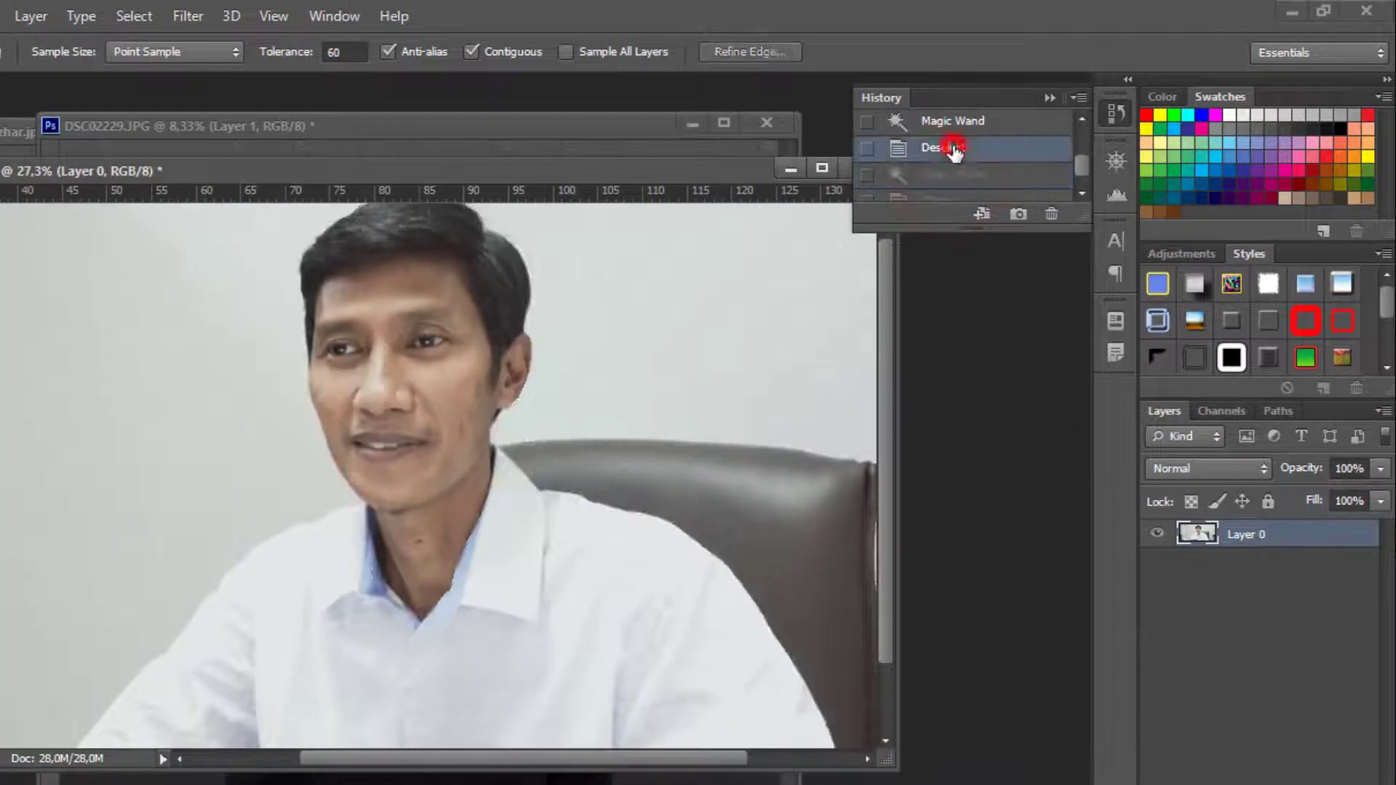
{"action": "left_click", "coordinate": [1115, 161]}
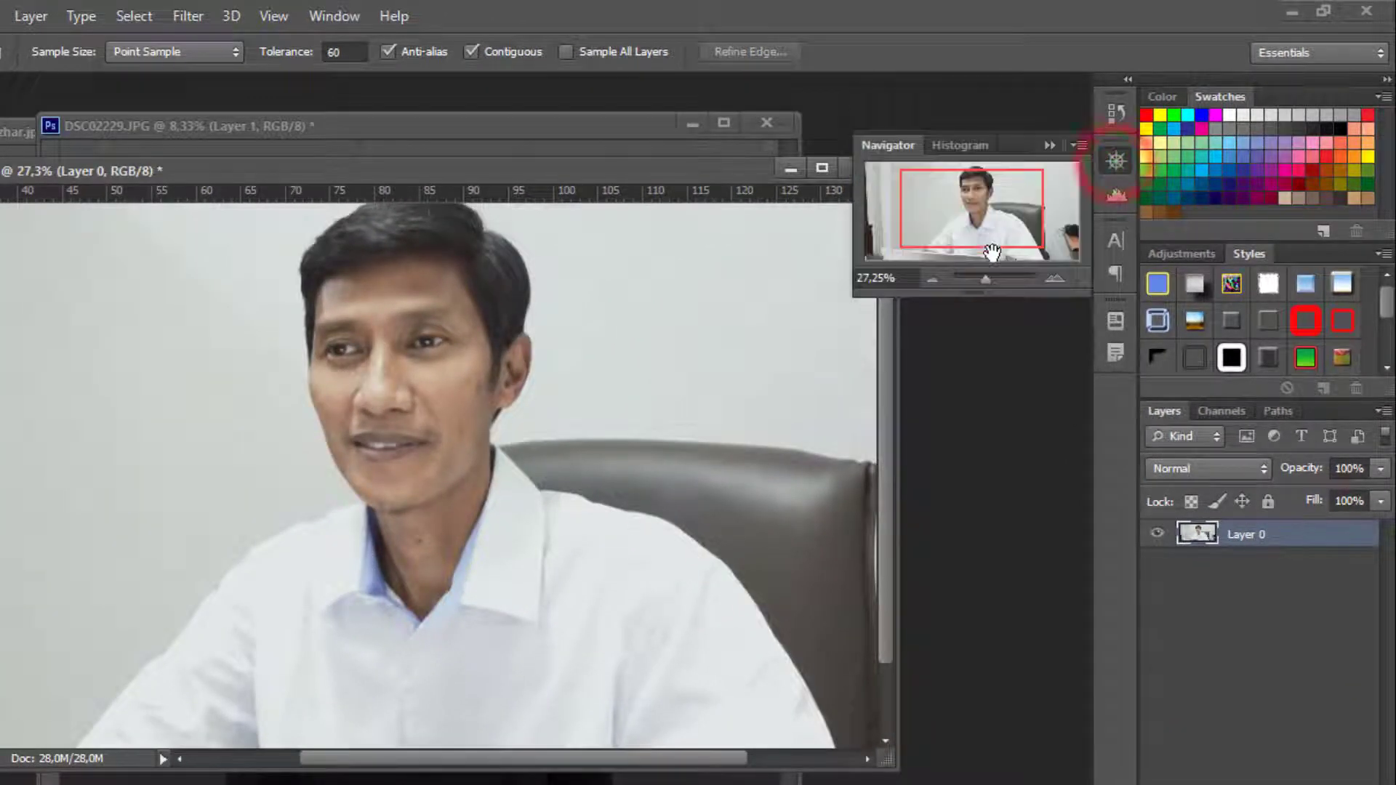
{"action": "left_click_drag", "start_coordinate": [985, 277], "coordinate": [983, 275]}
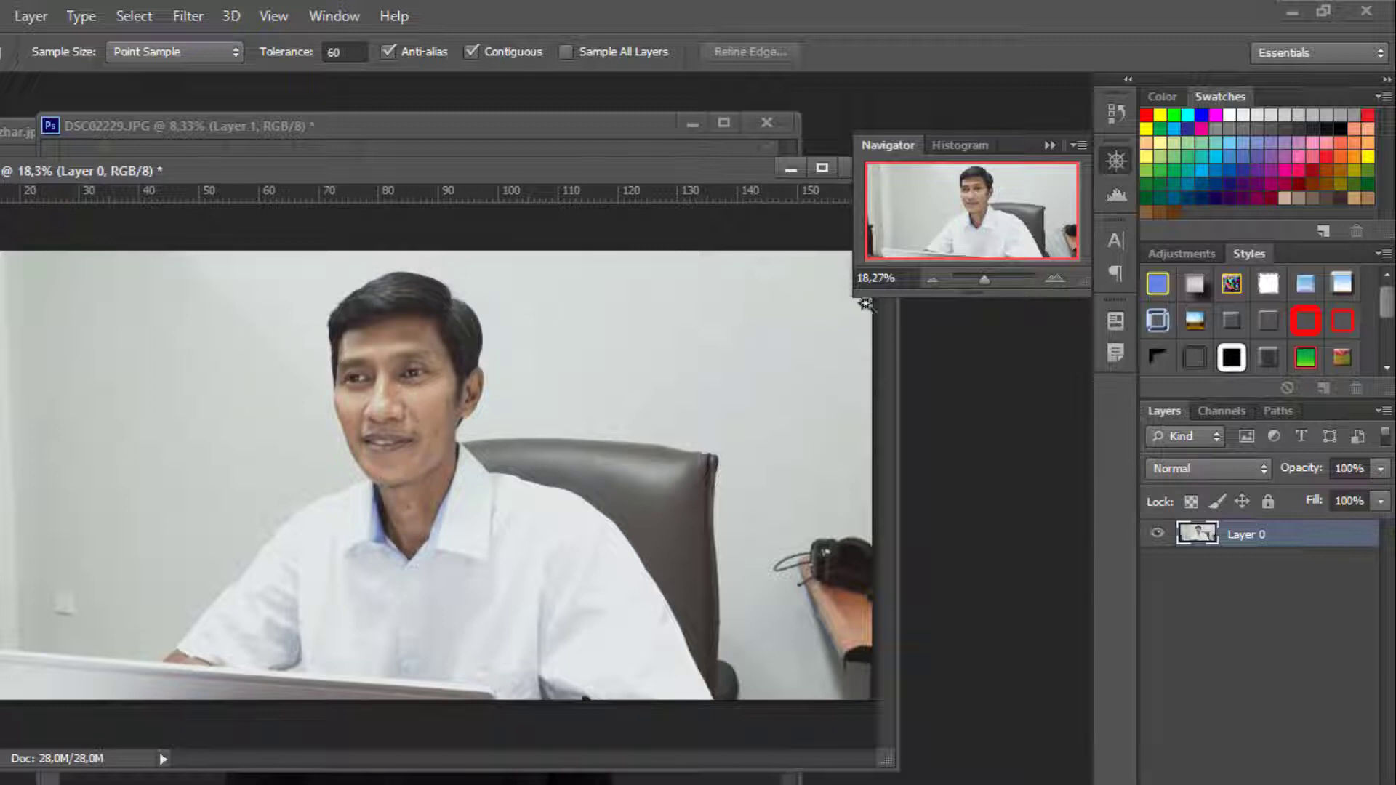
{"action": "left_click", "coordinate": [988, 283]}
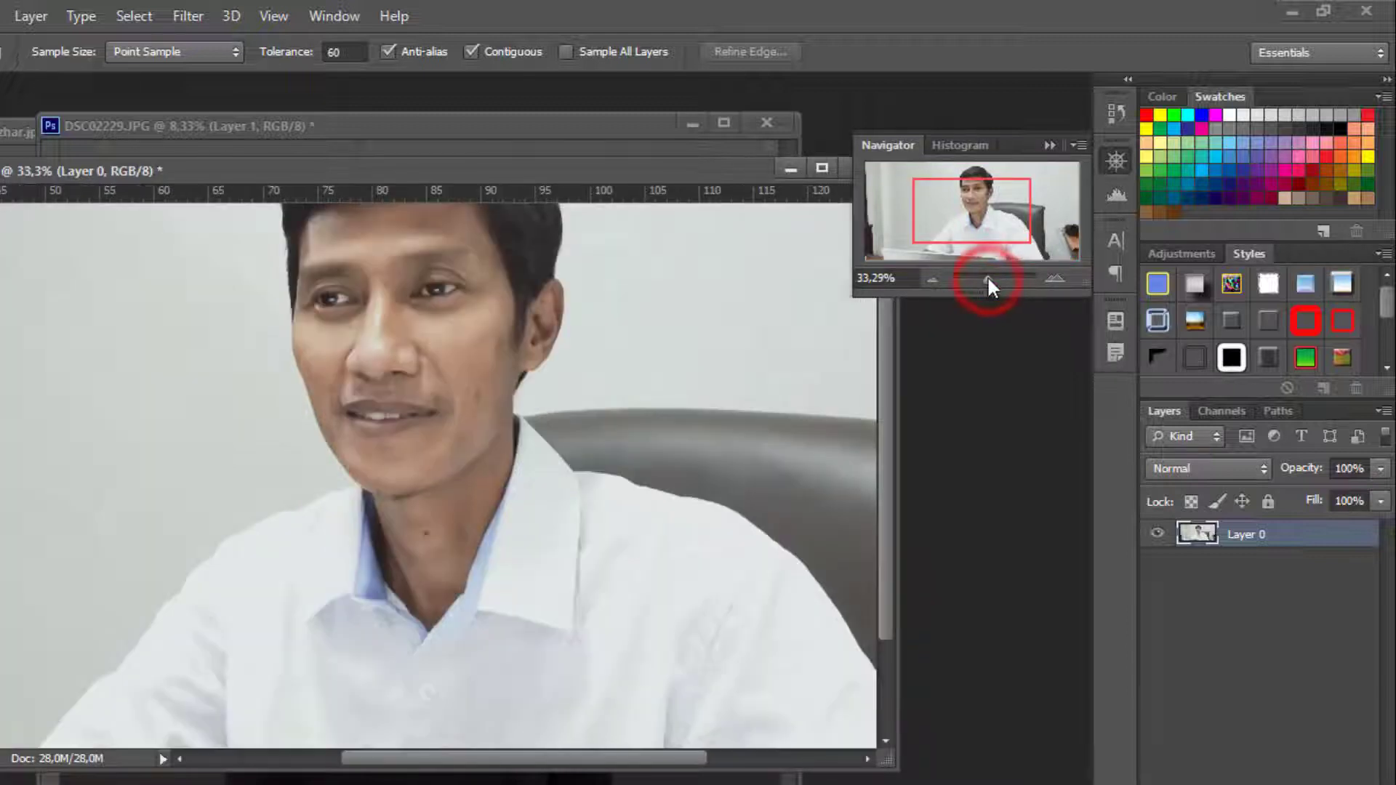
{"action": "left_click_drag", "start_coordinate": [972, 242], "coordinate": [969, 225]}
{"action": "left_click", "coordinate": [984, 276]}
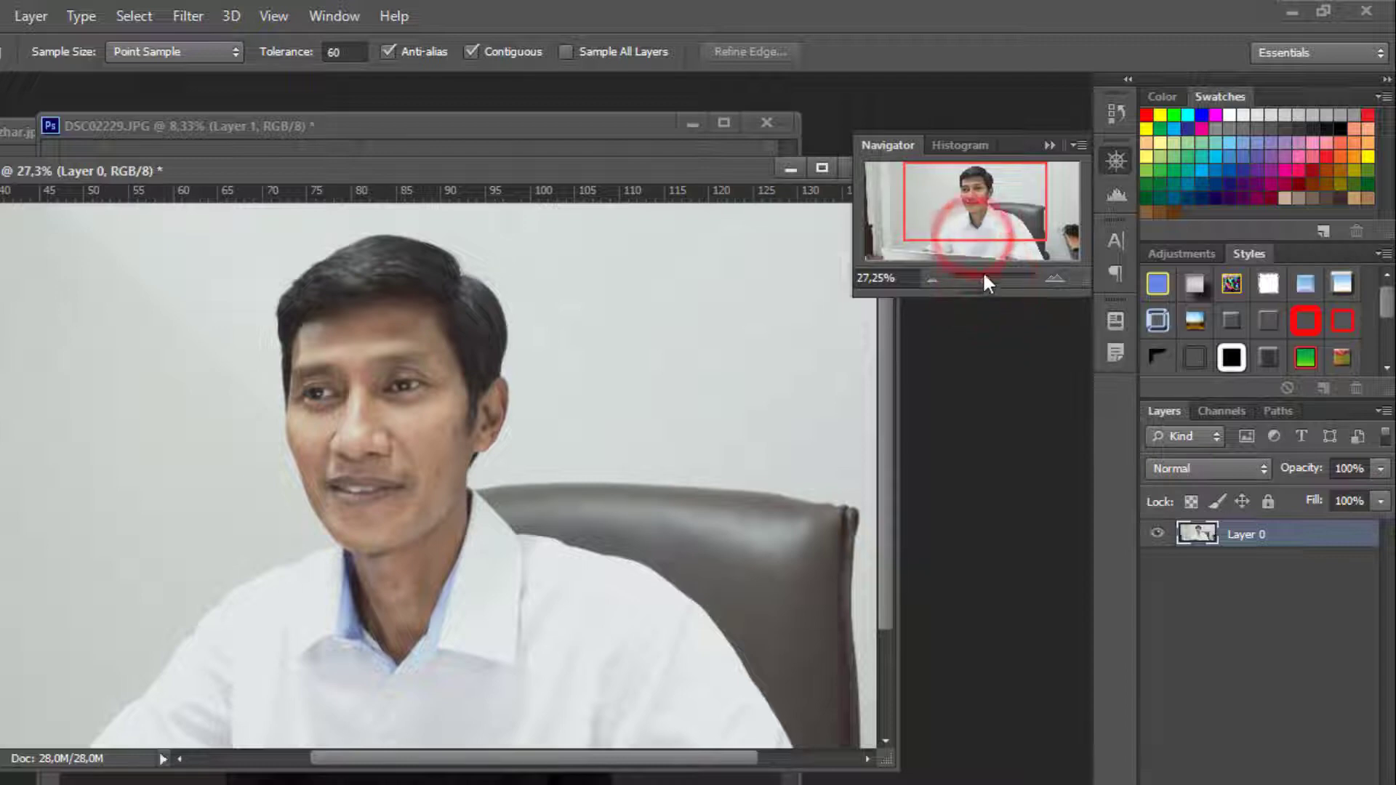
{"action": "left_click_drag", "start_coordinate": [984, 277], "coordinate": [983, 278]}
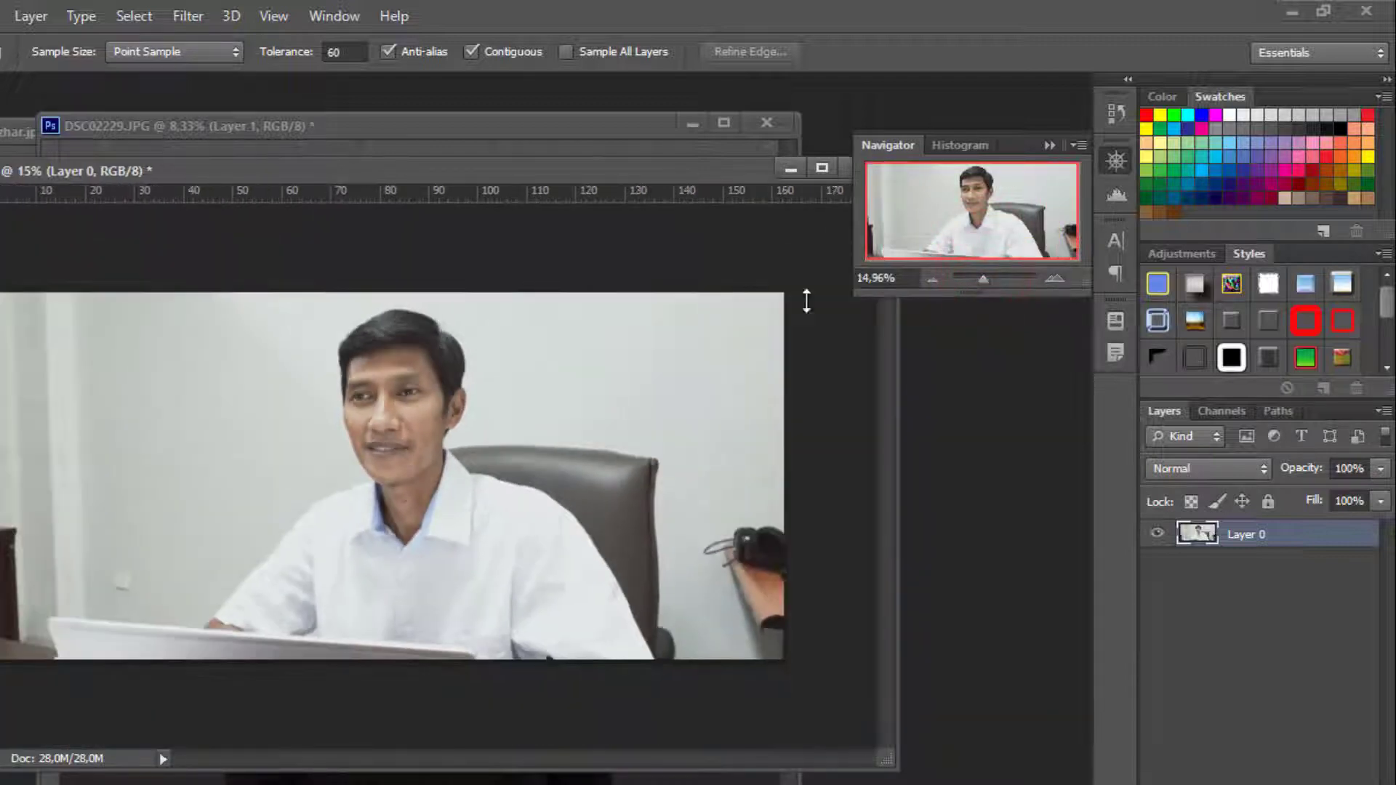
Apply a Brightness/Contrast adjustment to the office photo with brightness -2 and contrast 30
{"action": "left_click", "coordinate": [2, 15]}
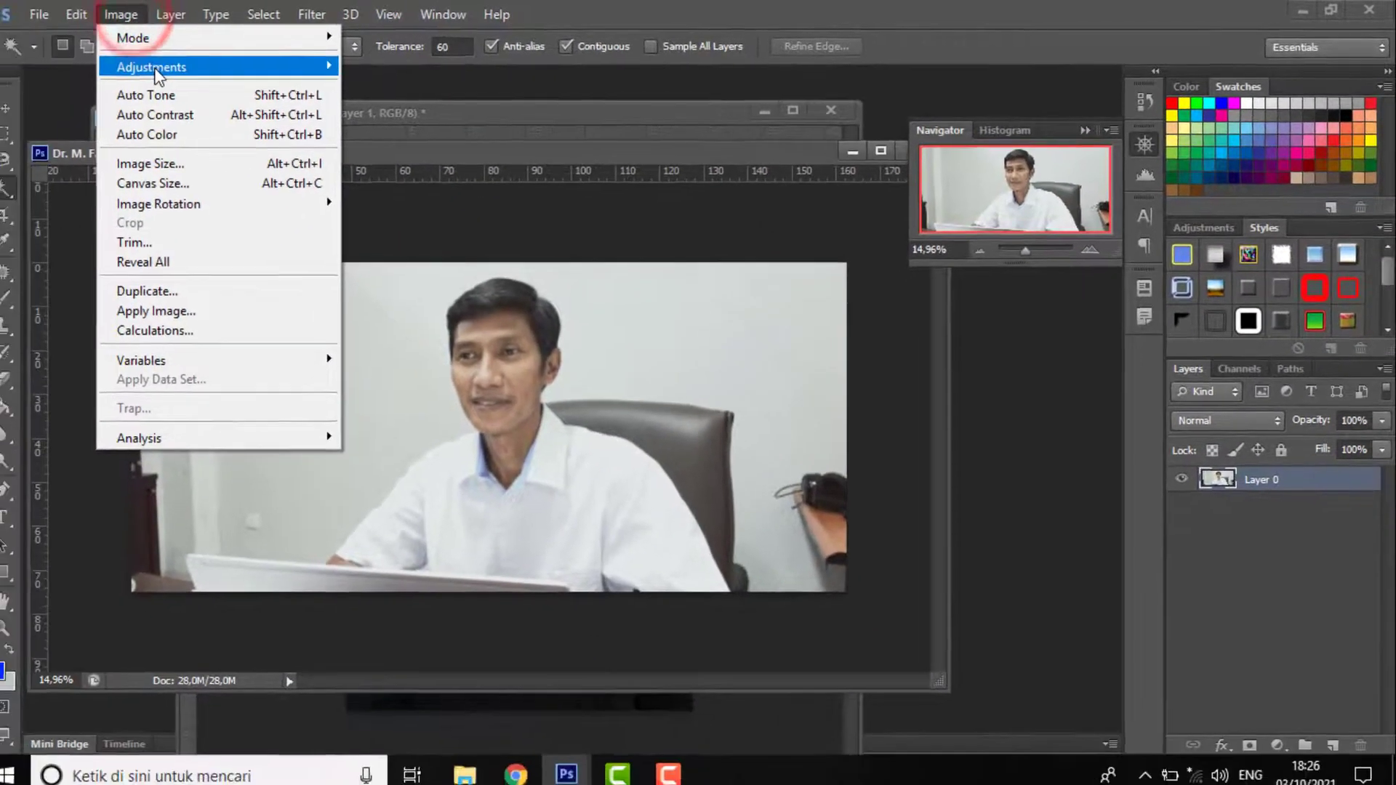
{"action": "mouse_move", "coordinate": [108, 85]}
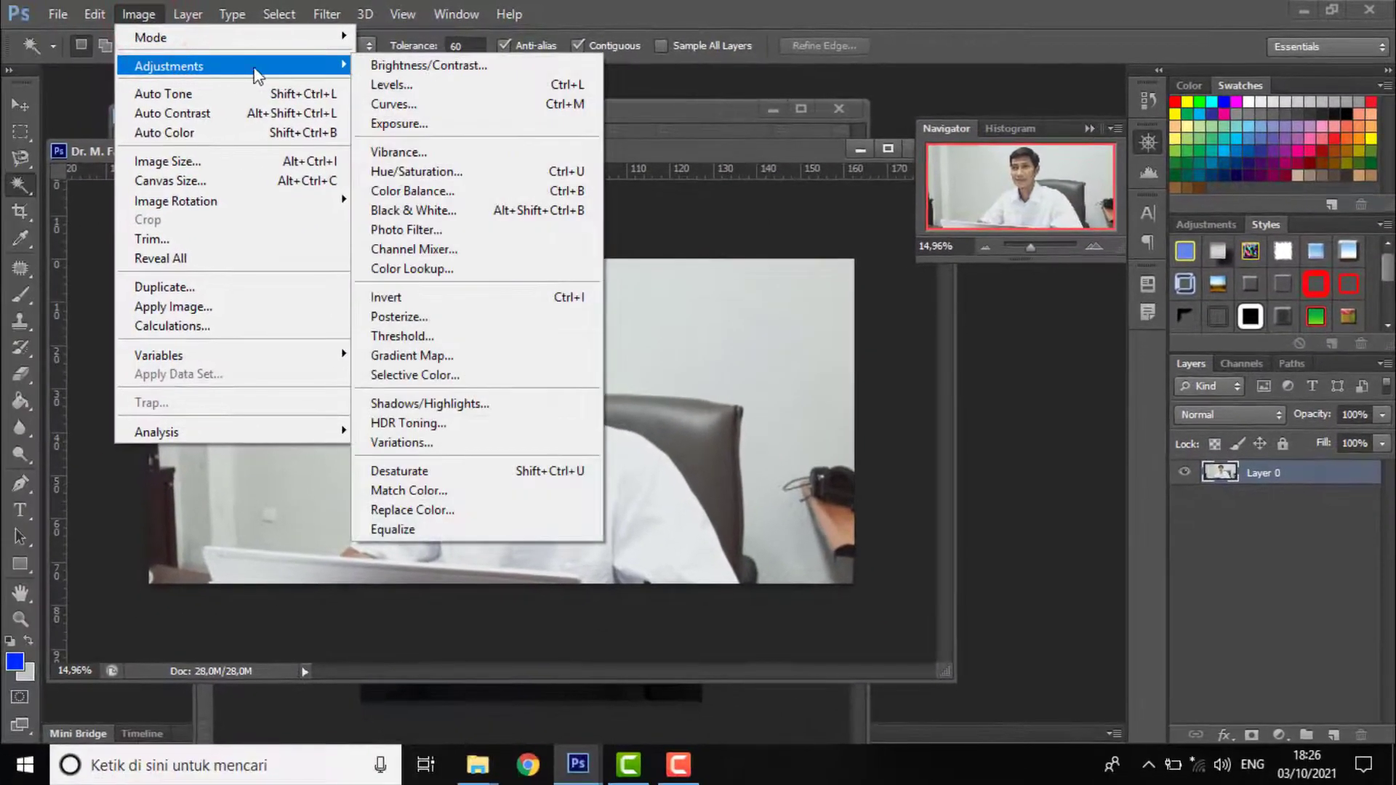
{"action": "left_click", "coordinate": [373, 65]}
{"action": "left_click_drag", "start_coordinate": [828, 206], "coordinate": [819, 209]}
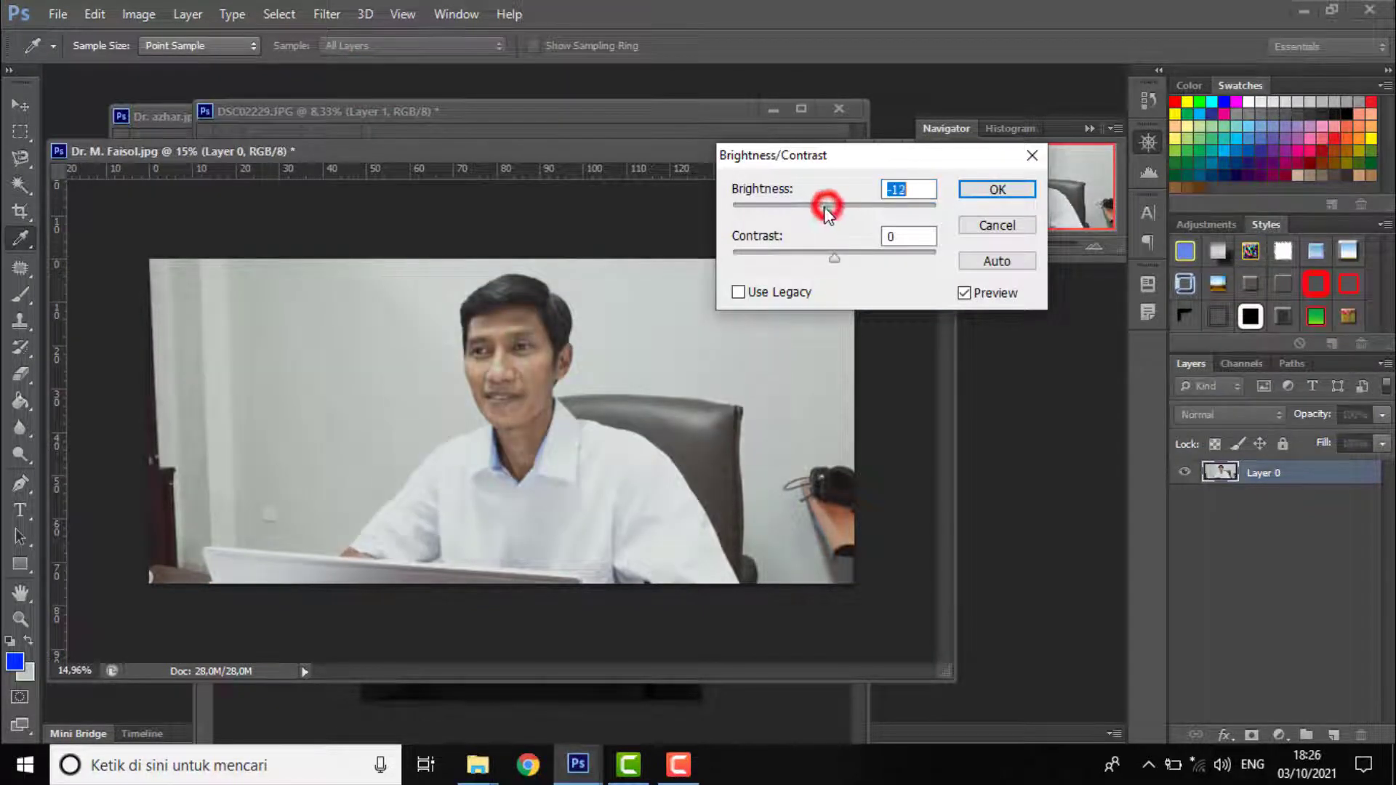
{"action": "left_click", "coordinate": [838, 255]}
{"action": "left_click_drag", "start_coordinate": [839, 256], "coordinate": [863, 256]}
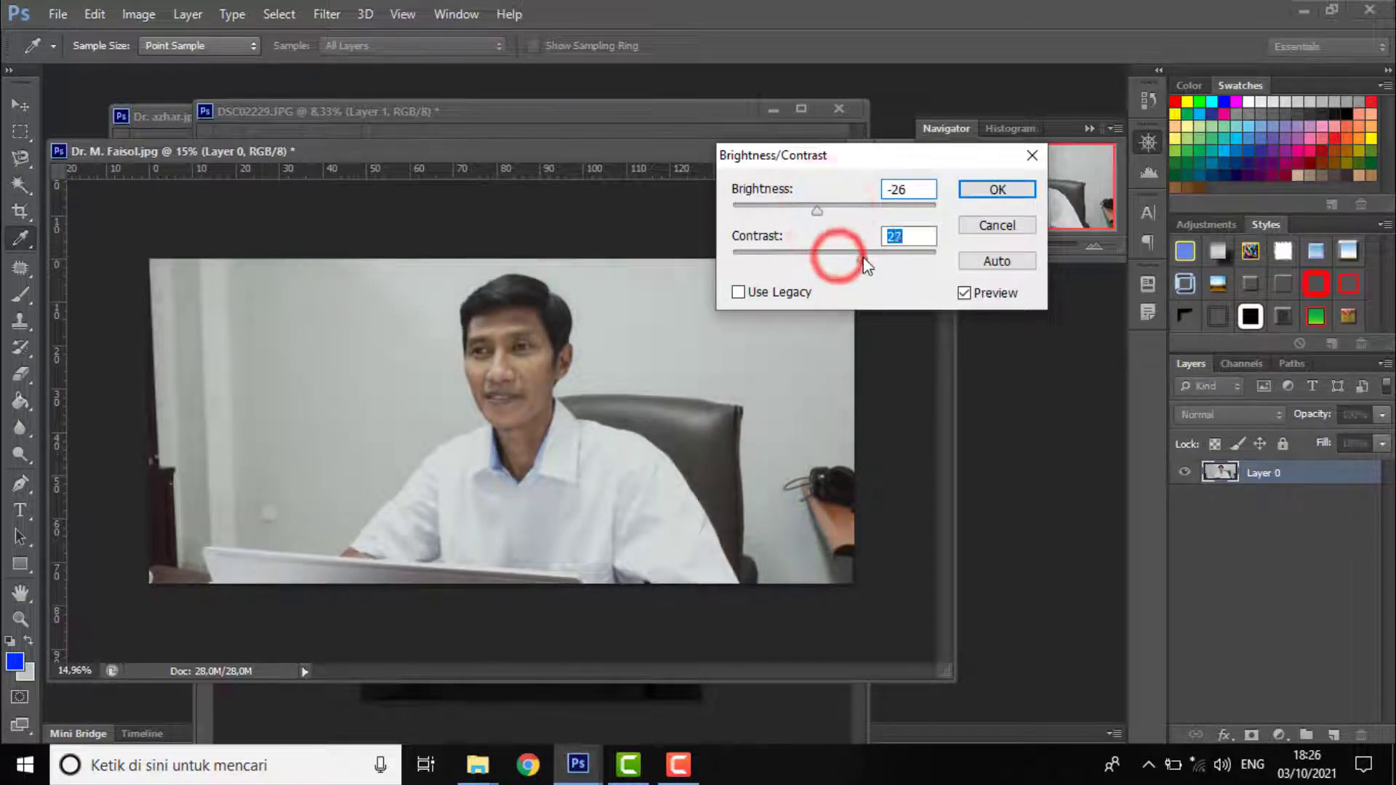
{"action": "left_click_drag", "start_coordinate": [817, 212], "coordinate": [865, 257]}
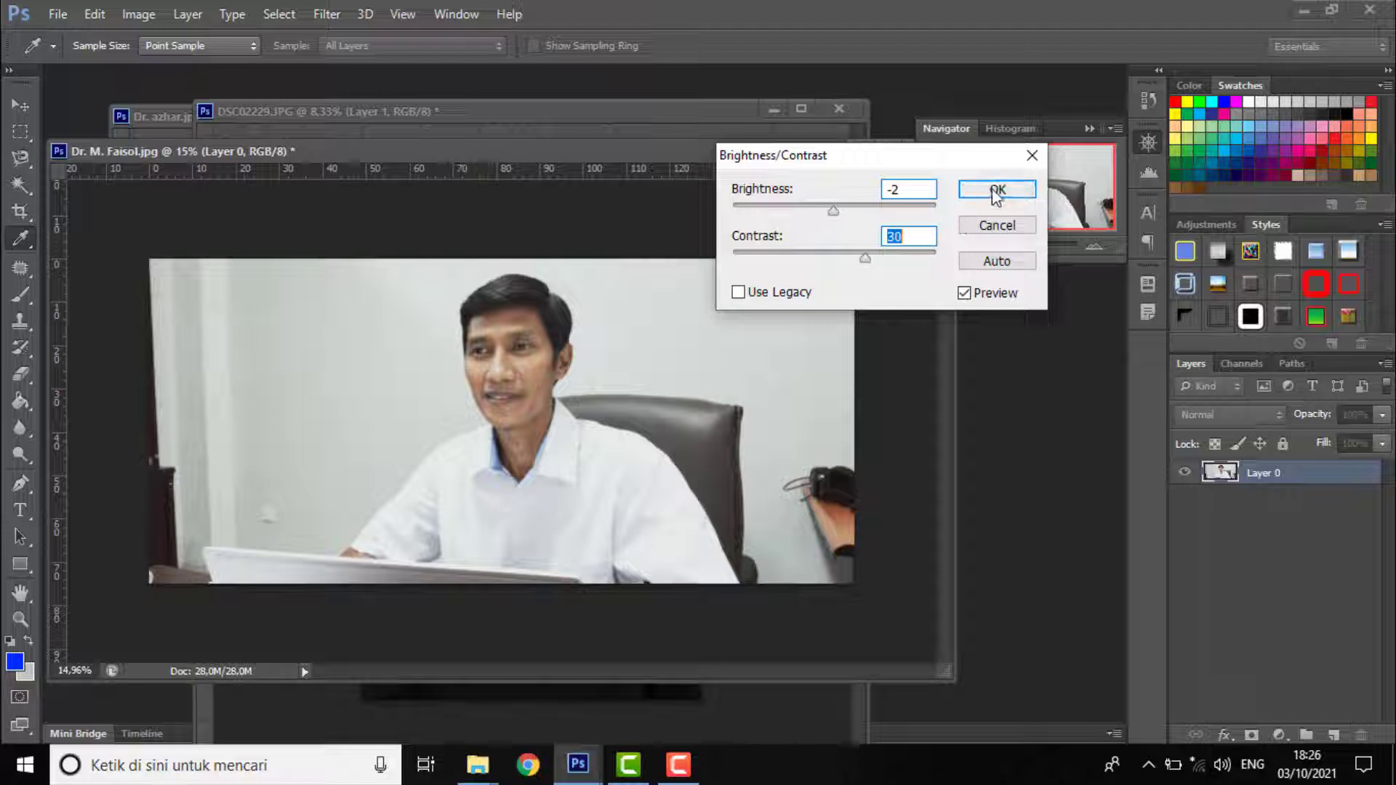
{"action": "left_click", "coordinate": [997, 188]}
{"action": "key", "text": "w"}
Apply a Levels adjustment to the office photo with RGB input levels 19, 1,16 and 231
{"action": "left_click", "coordinate": [141, 14]}
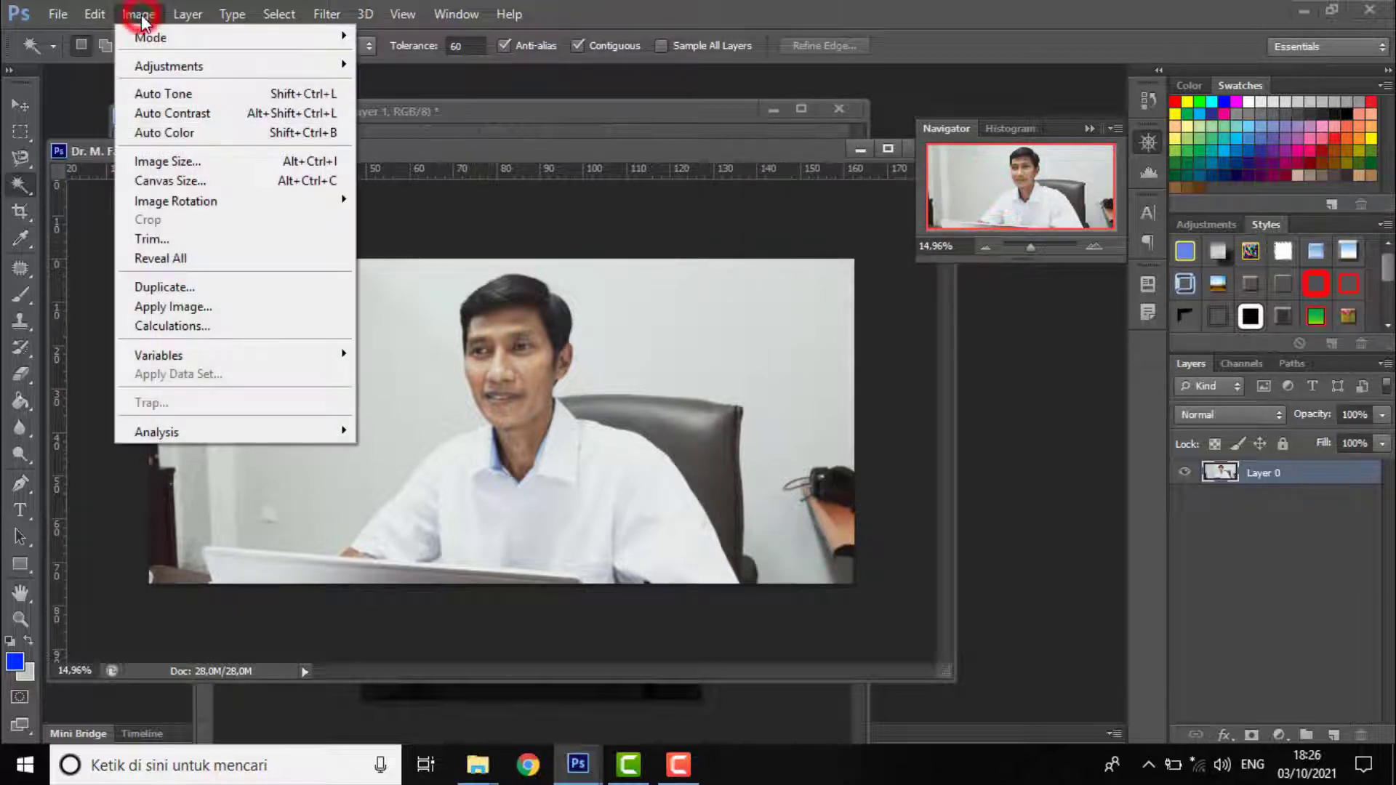
{"action": "mouse_move", "coordinate": [182, 66]}
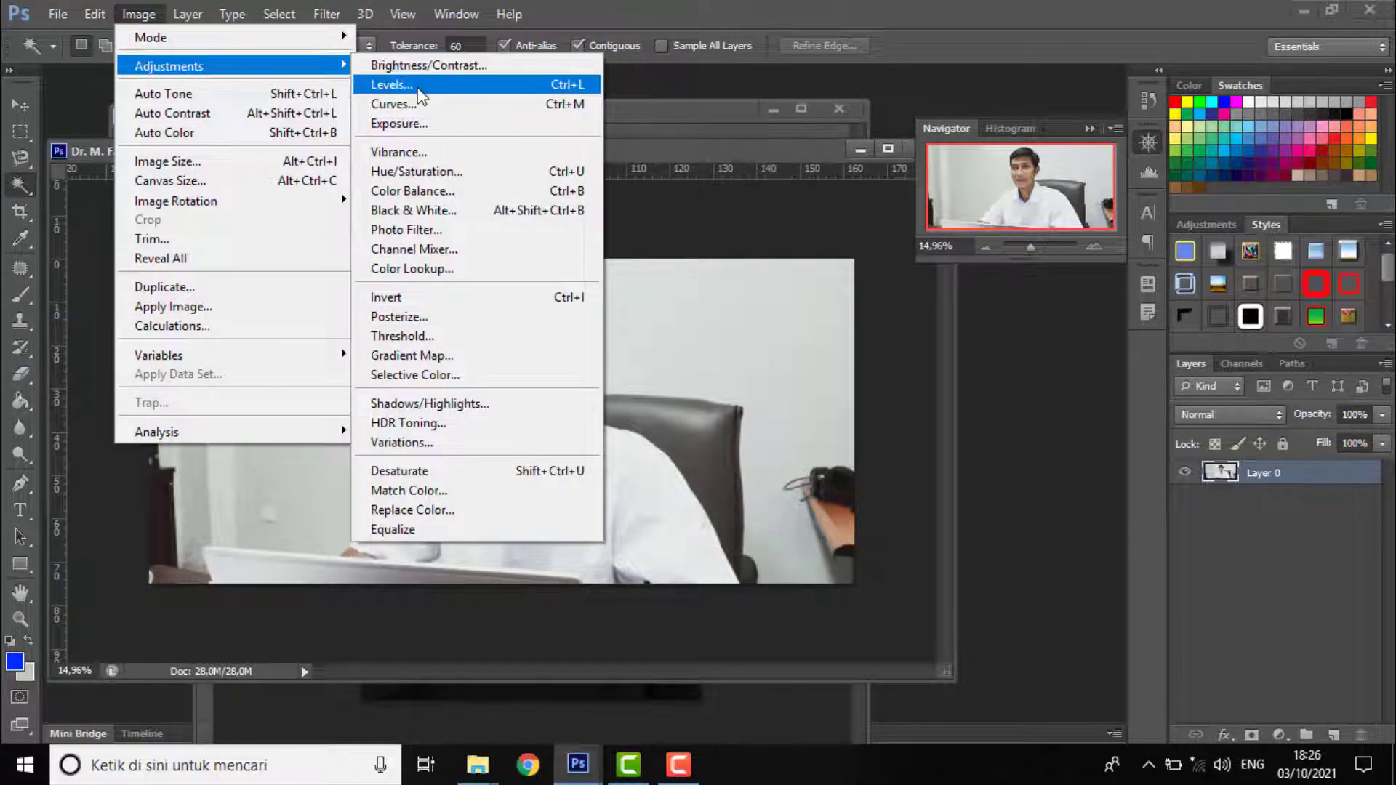
{"action": "left_click", "coordinate": [418, 86]}
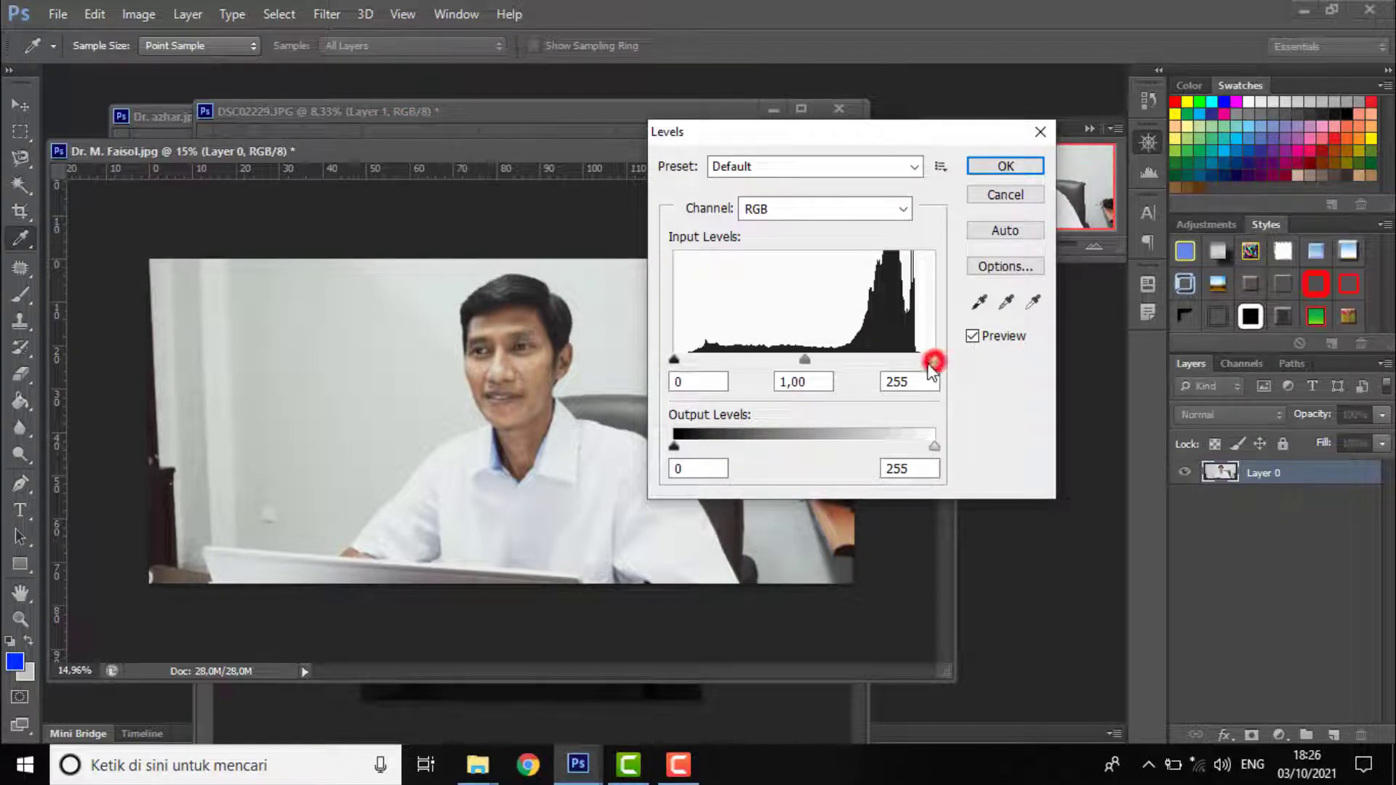
{"action": "mouse_move", "coordinate": [932, 364]}
{"action": "left_mouse_down"}
{"action": "mouse_move", "coordinate": [911, 368]}
{"action": "mouse_move", "coordinate": [939, 380]}
{"action": "mouse_move", "coordinate": [910, 377]}
{"action": "left_mouse_up"}
{"action": "left_click_drag", "start_coordinate": [676, 362], "coordinate": [694, 360]}
{"action": "left_click_drag", "start_coordinate": [805, 362], "coordinate": [793, 362]}
{"action": "left_click_drag", "start_coordinate": [915, 360], "coordinate": [912, 368]}
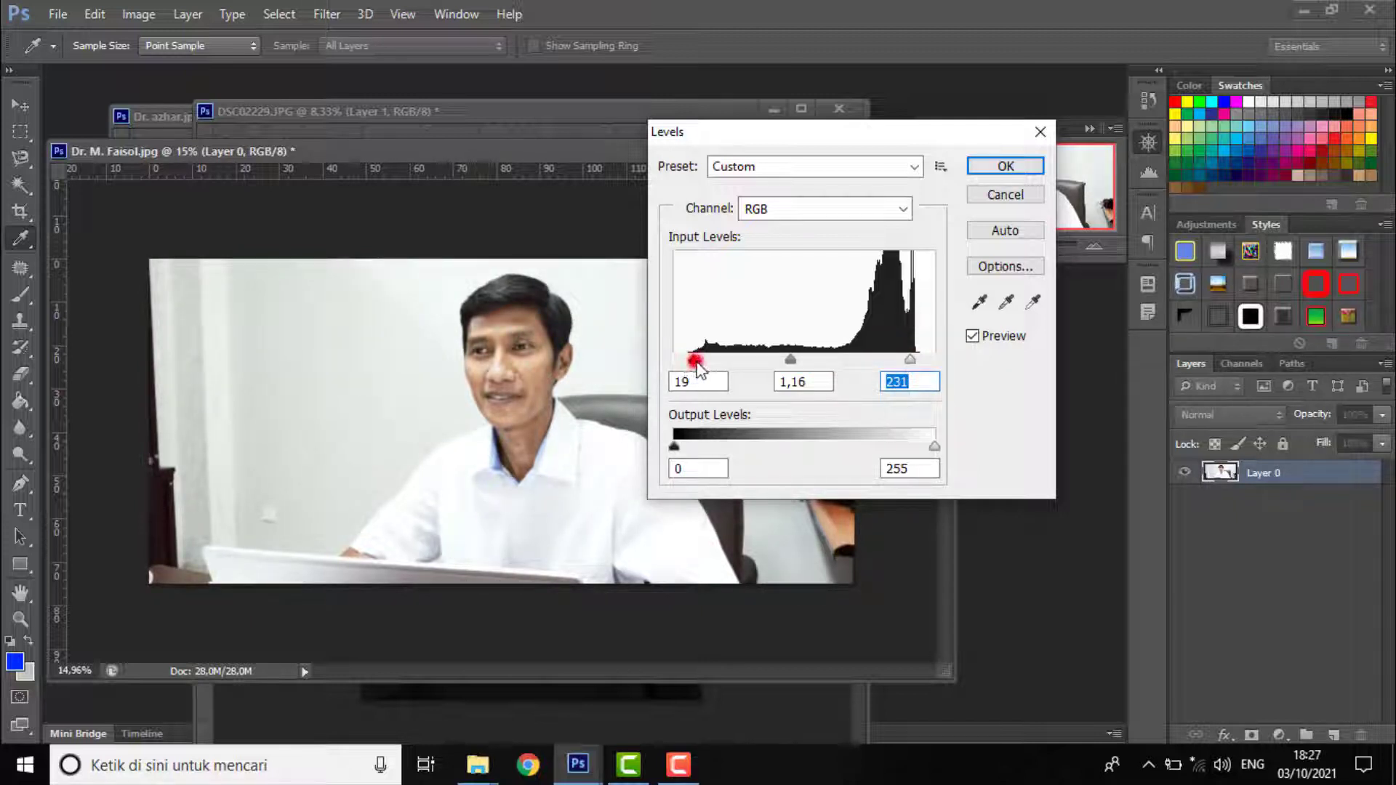
{"action": "left_click", "coordinate": [1006, 168]}
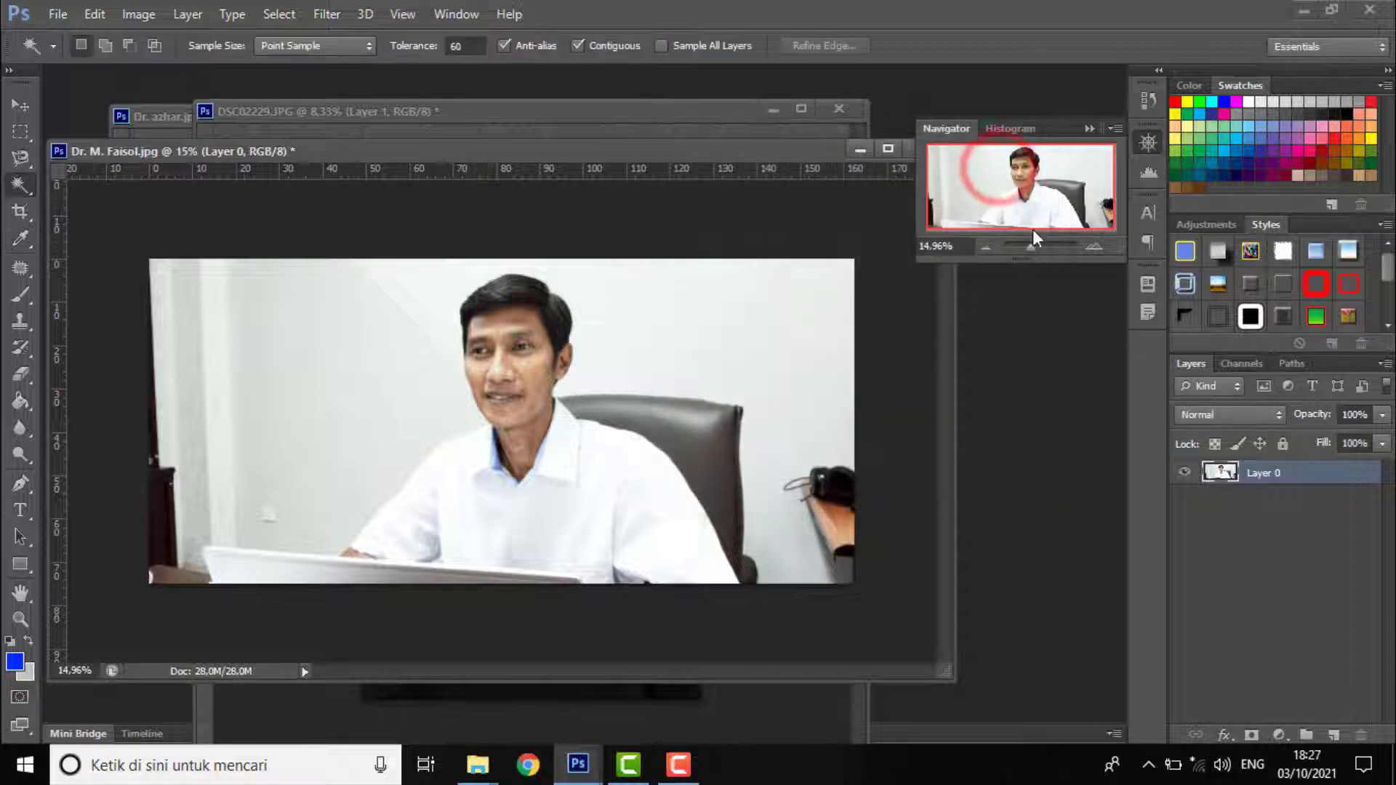
Try to remove the wall from the adjusted office photo with a Magic Wand selection at tolerance 60
{"action": "left_click", "coordinate": [1032, 246]}
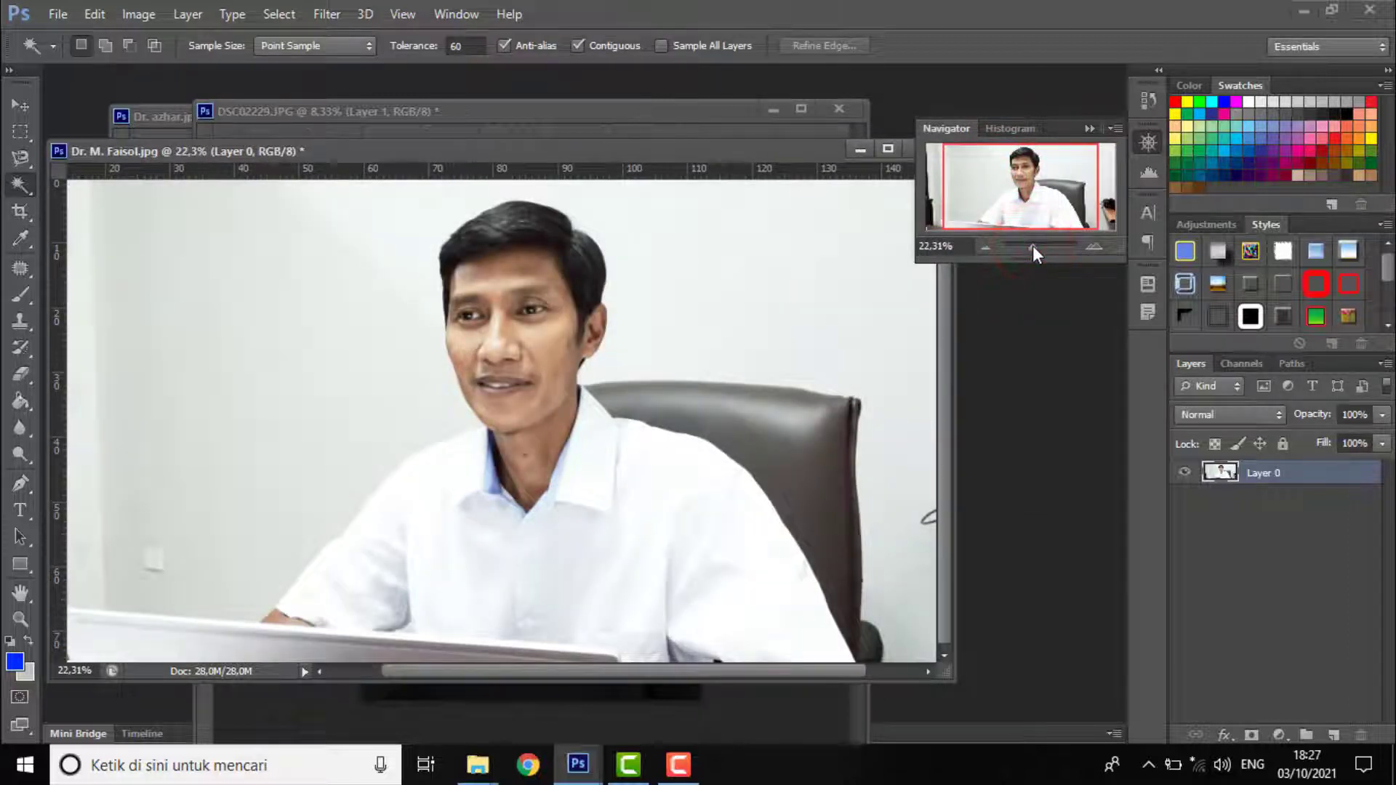
{"action": "left_click", "coordinate": [321, 292]}
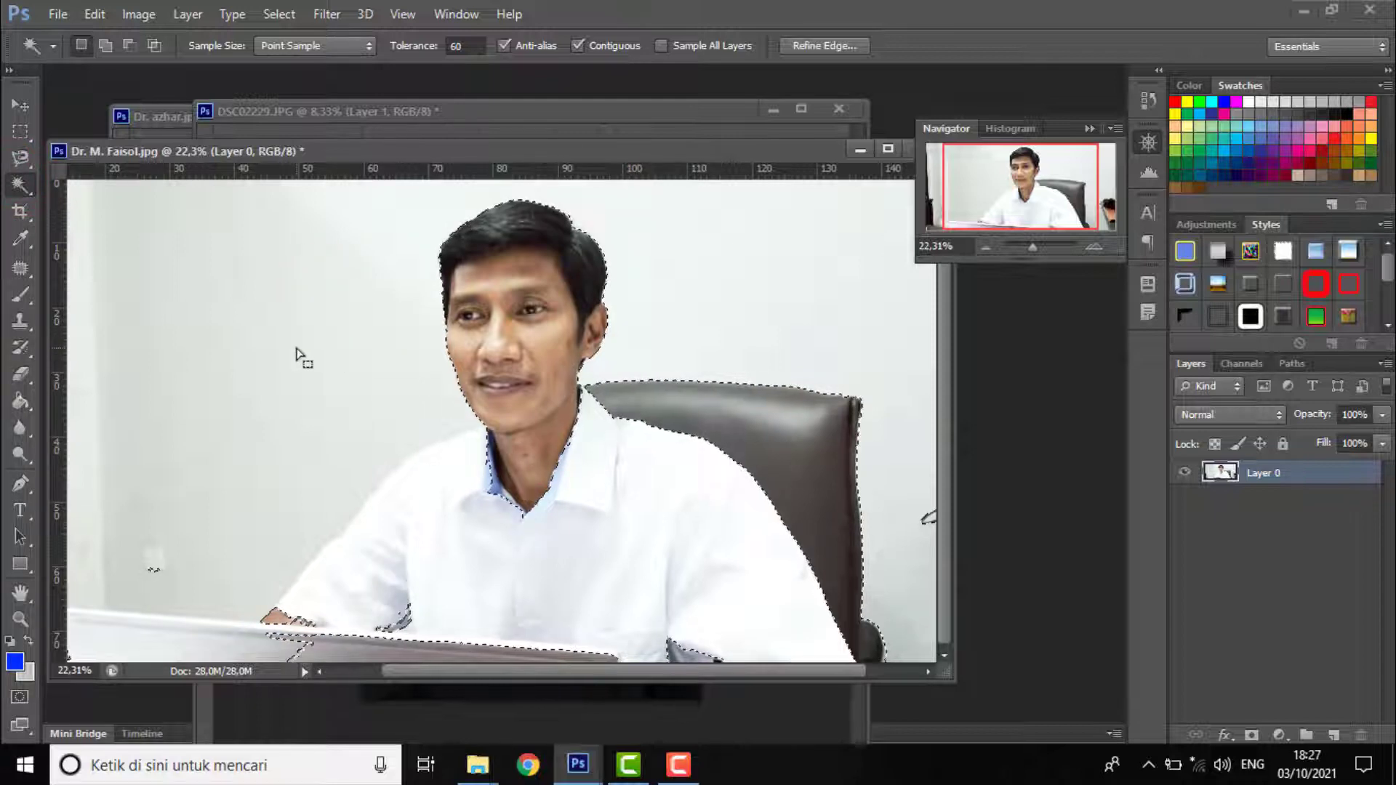
{"action": "left_click", "coordinate": [464, 46]}
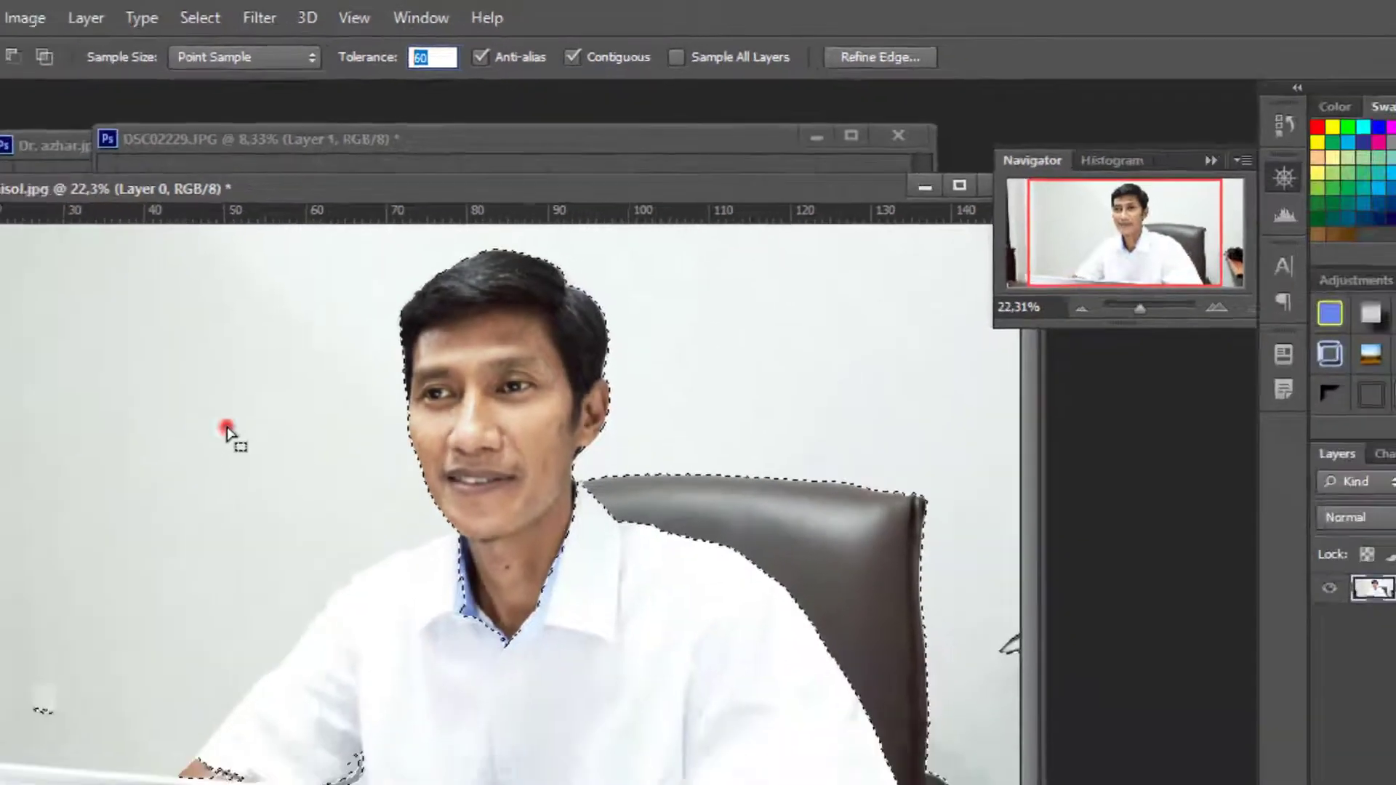
{"action": "left_click", "coordinate": [314, 342]}
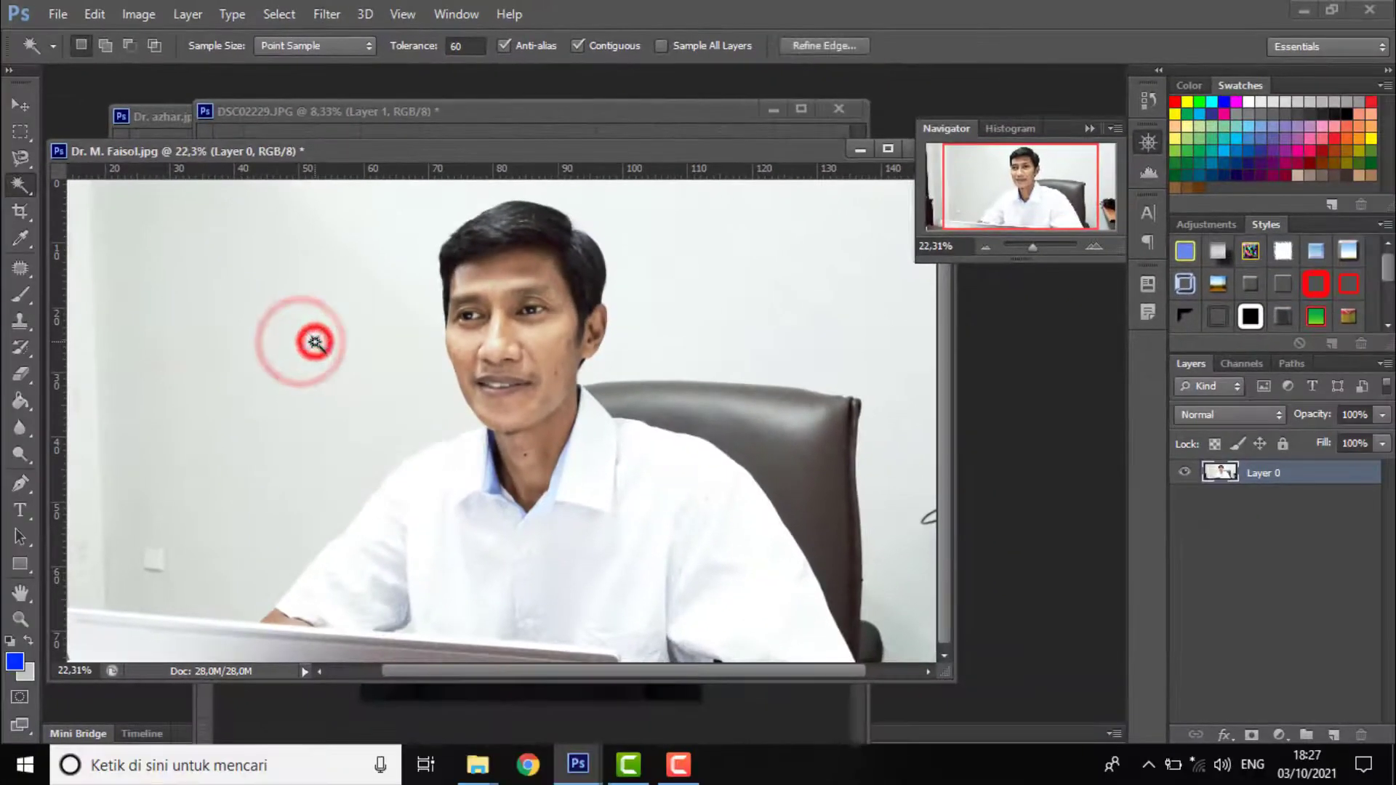
{"action": "left_click", "coordinate": [320, 338]}
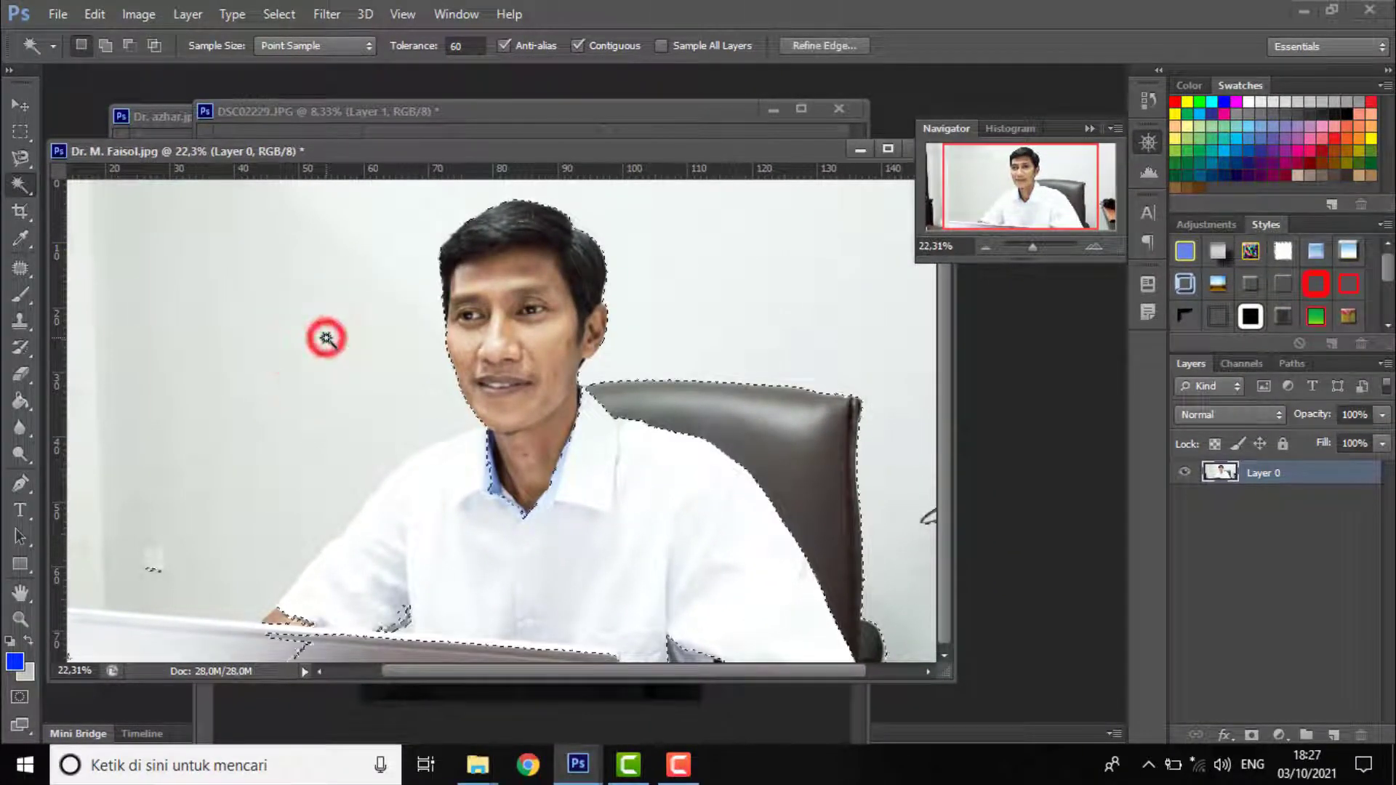
{"action": "key", "text": "Delete"}
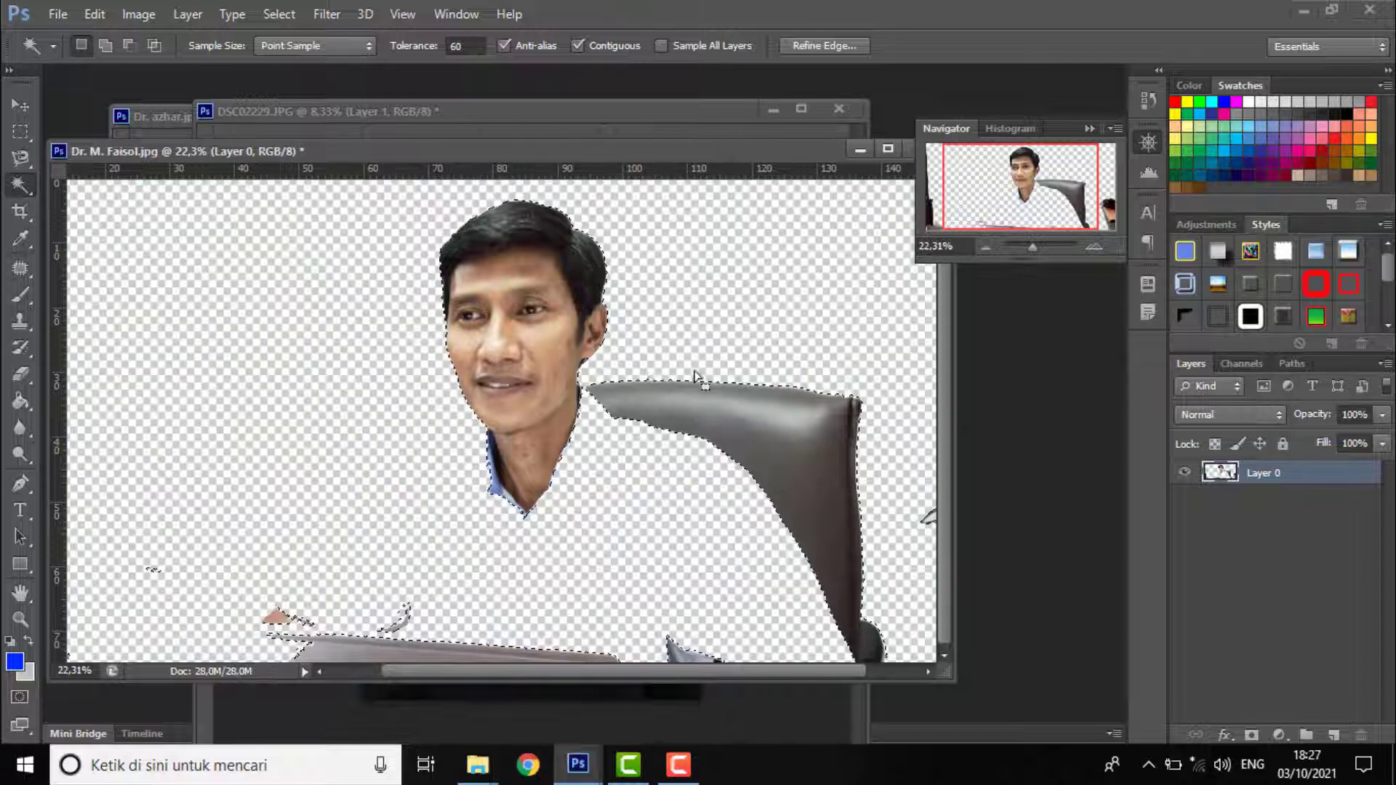
Revert the latest wall removal and its selection, going back to the Deselect history state
{"action": "left_click", "coordinate": [1156, 109]}
{"action": "left_click", "coordinate": [1045, 144]}
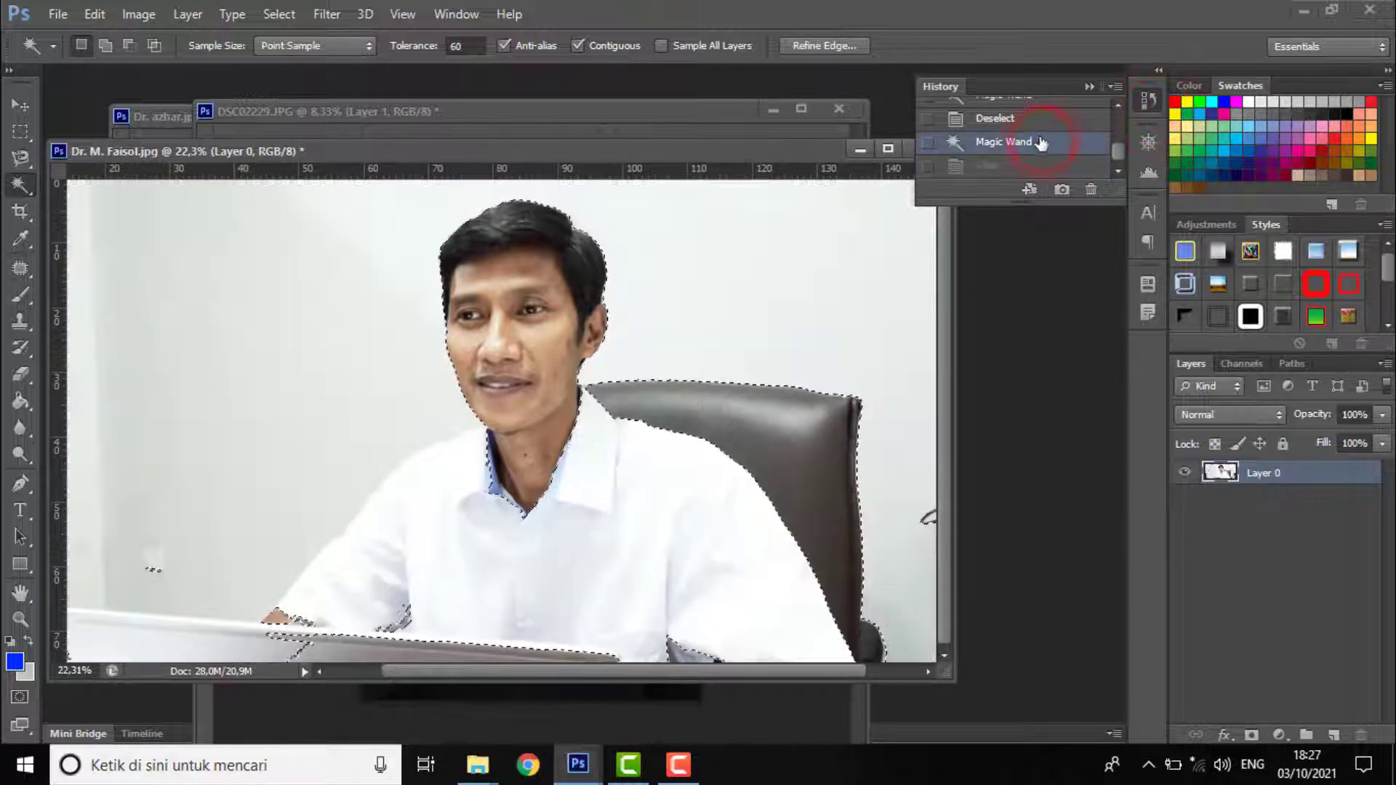
{"action": "left_click", "coordinate": [1025, 118]}
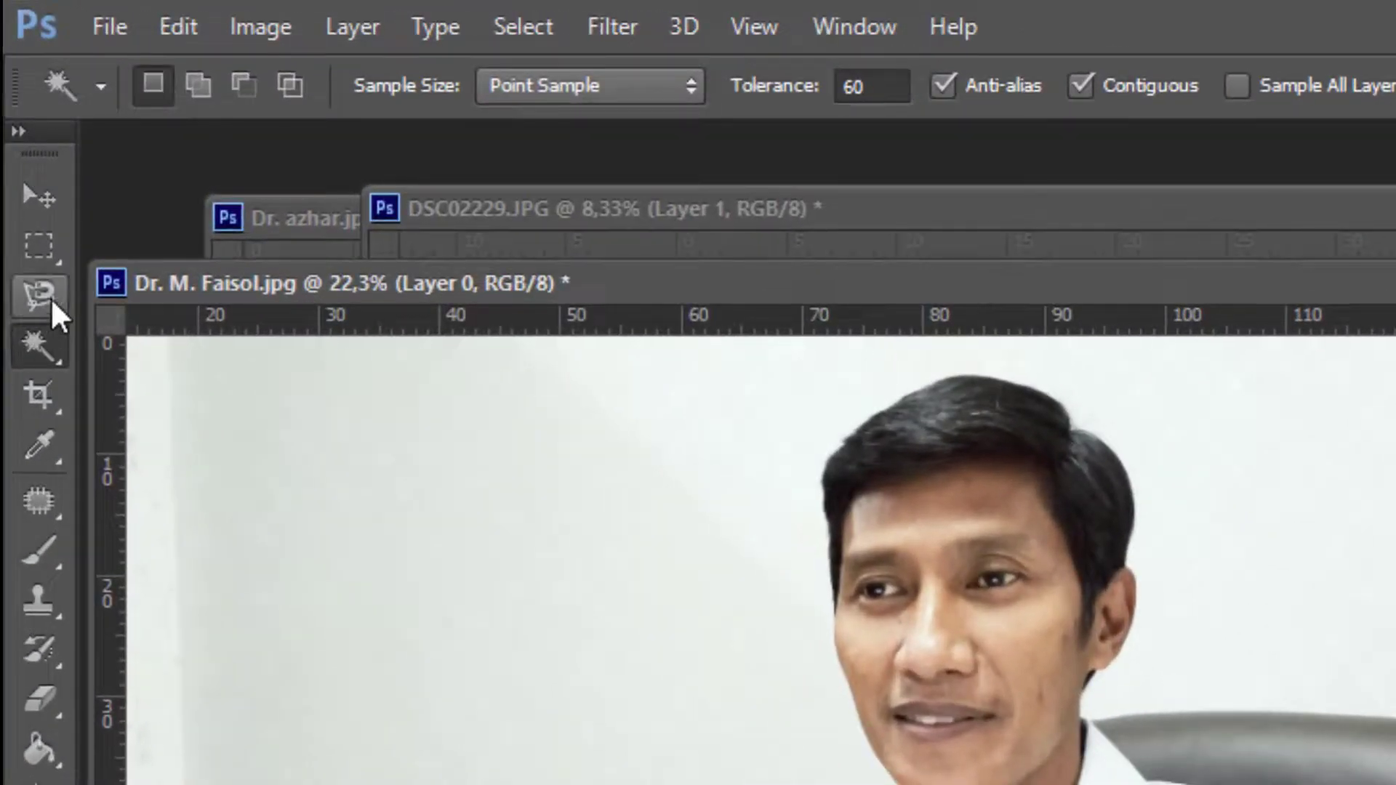
Remove a rounded patch of wall beside the man's hair with a freehand Lasso selection, and deselect it
{"action": "left_click", "coordinate": [50, 298]}
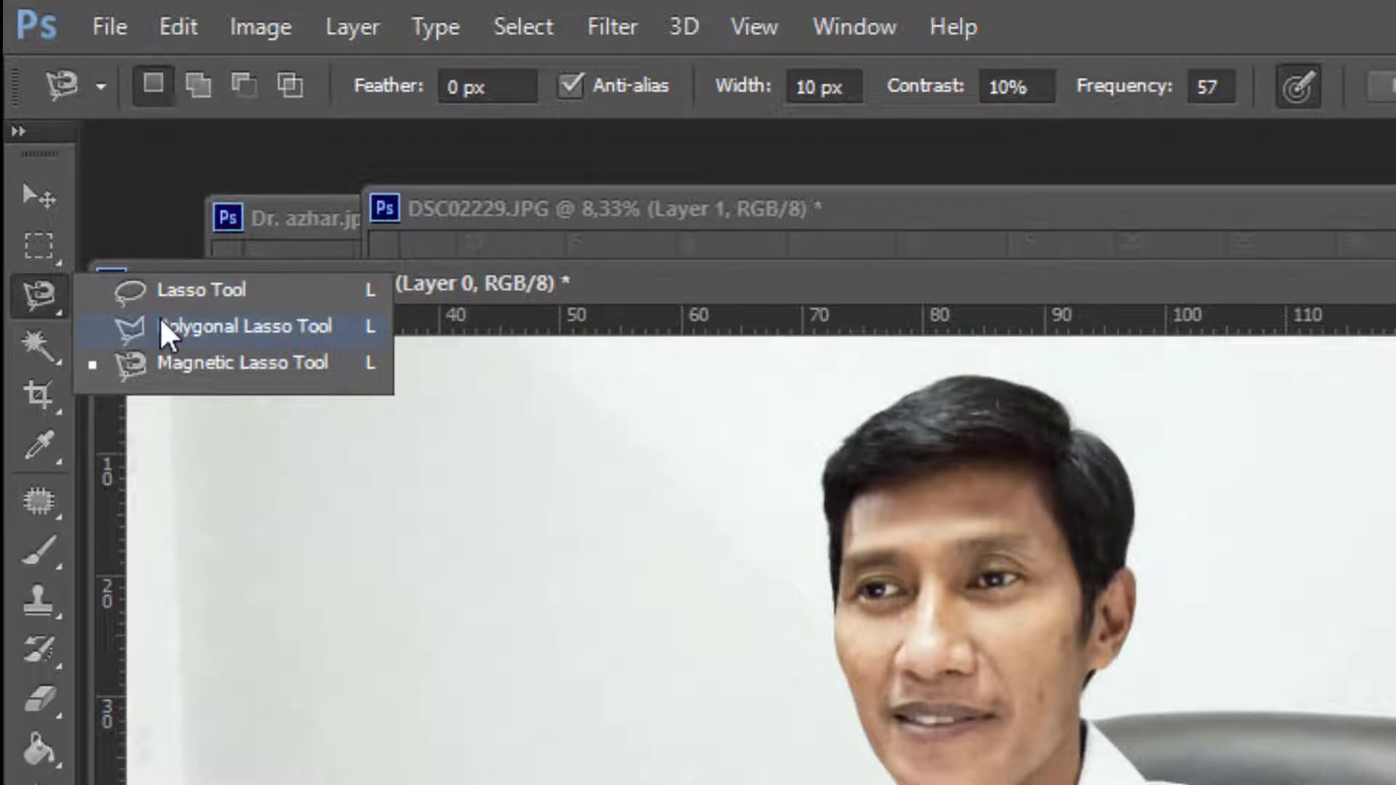
{"action": "left_click", "coordinate": [178, 291]}
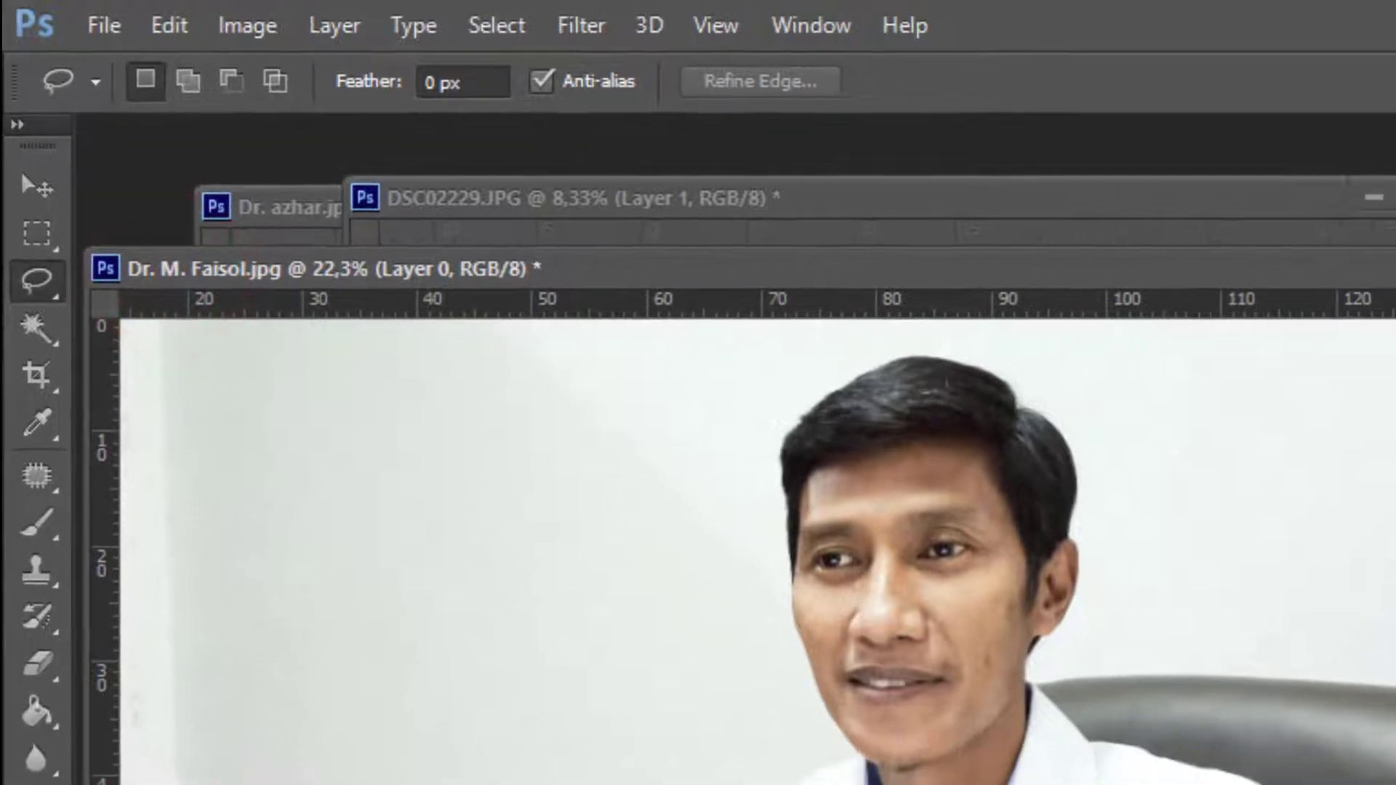
{"action": "left_click", "coordinate": [1289, 163]}
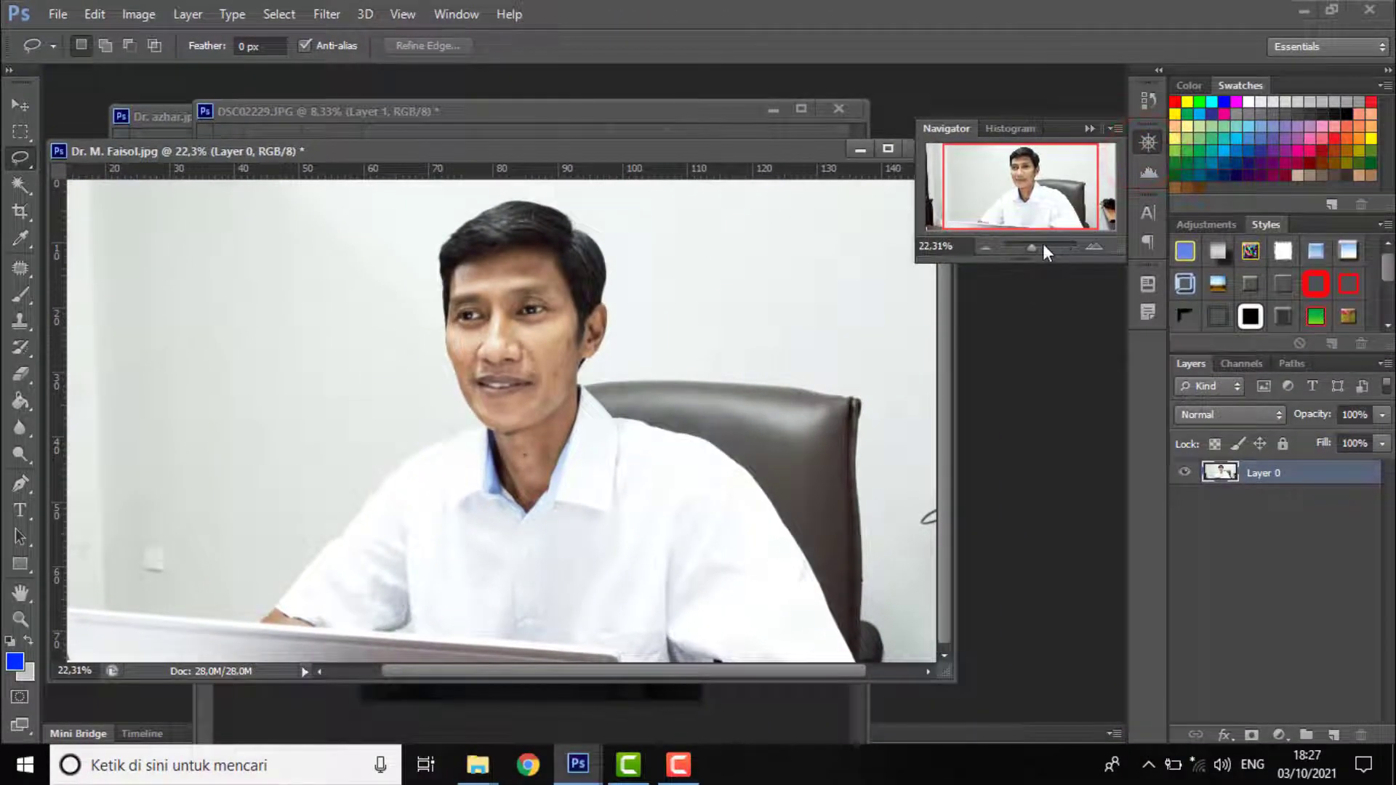
{"action": "left_click", "coordinate": [1171, 276]}
{"action": "left_click_drag", "start_coordinate": [1021, 187], "coordinate": [1042, 158]}
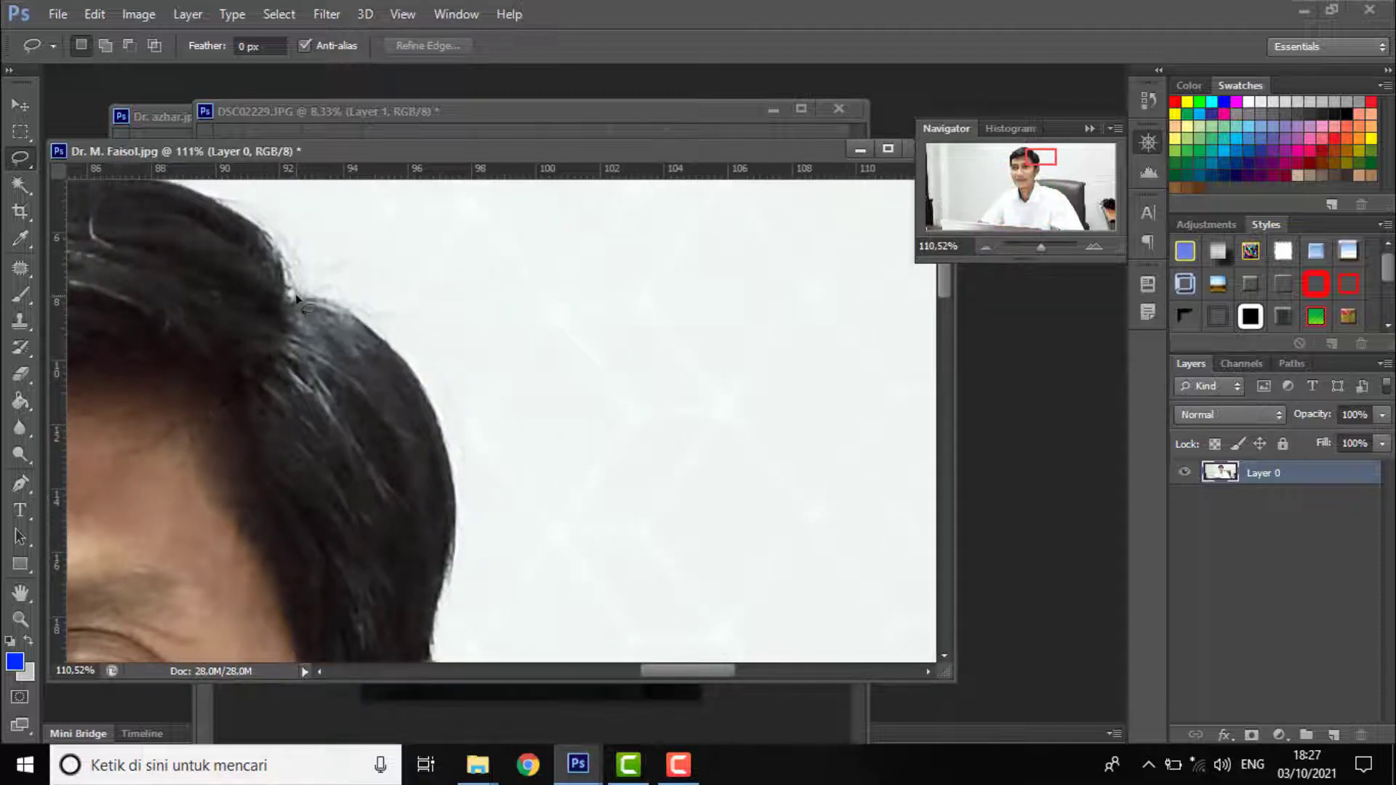
{"action": "mouse_move", "coordinate": [294, 298]}
{"action": "left_mouse_down"}
{"action": "mouse_move", "coordinate": [366, 319]}
{"action": "mouse_move", "coordinate": [427, 404]}
{"action": "left_mouse_up"}
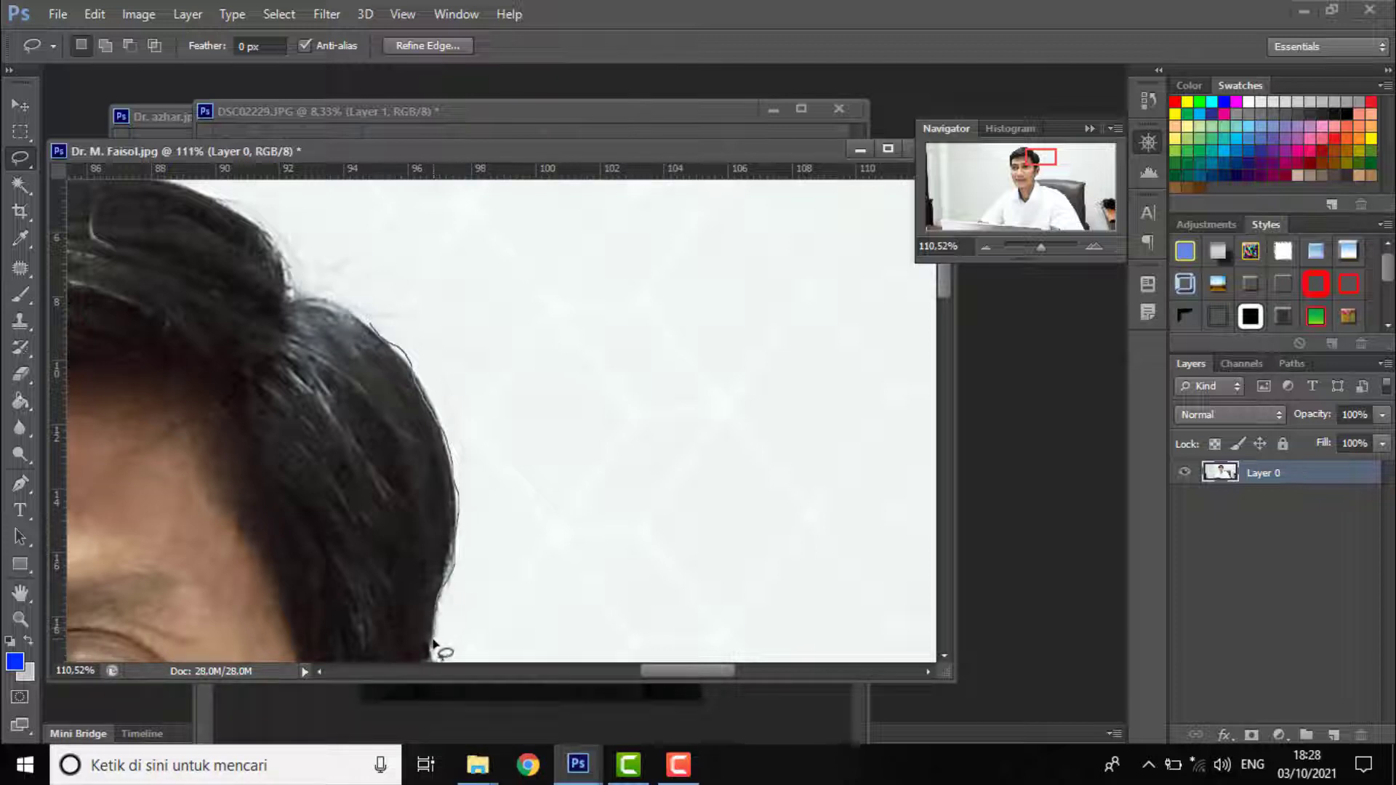
{"action": "mouse_move", "coordinate": [517, 652]}
{"action": "left_mouse_down"}
{"action": "mouse_move", "coordinate": [733, 570]}
{"action": "mouse_move", "coordinate": [813, 464]}
{"action": "mouse_move", "coordinate": [804, 374]}
{"action": "mouse_move", "coordinate": [718, 295]}
{"action": "mouse_move", "coordinate": [524, 205]}
{"action": "mouse_move", "coordinate": [416, 208]}
{"action": "mouse_move", "coordinate": [361, 281]}
{"action": "mouse_move", "coordinate": [369, 323]}
{"action": "left_mouse_up"}
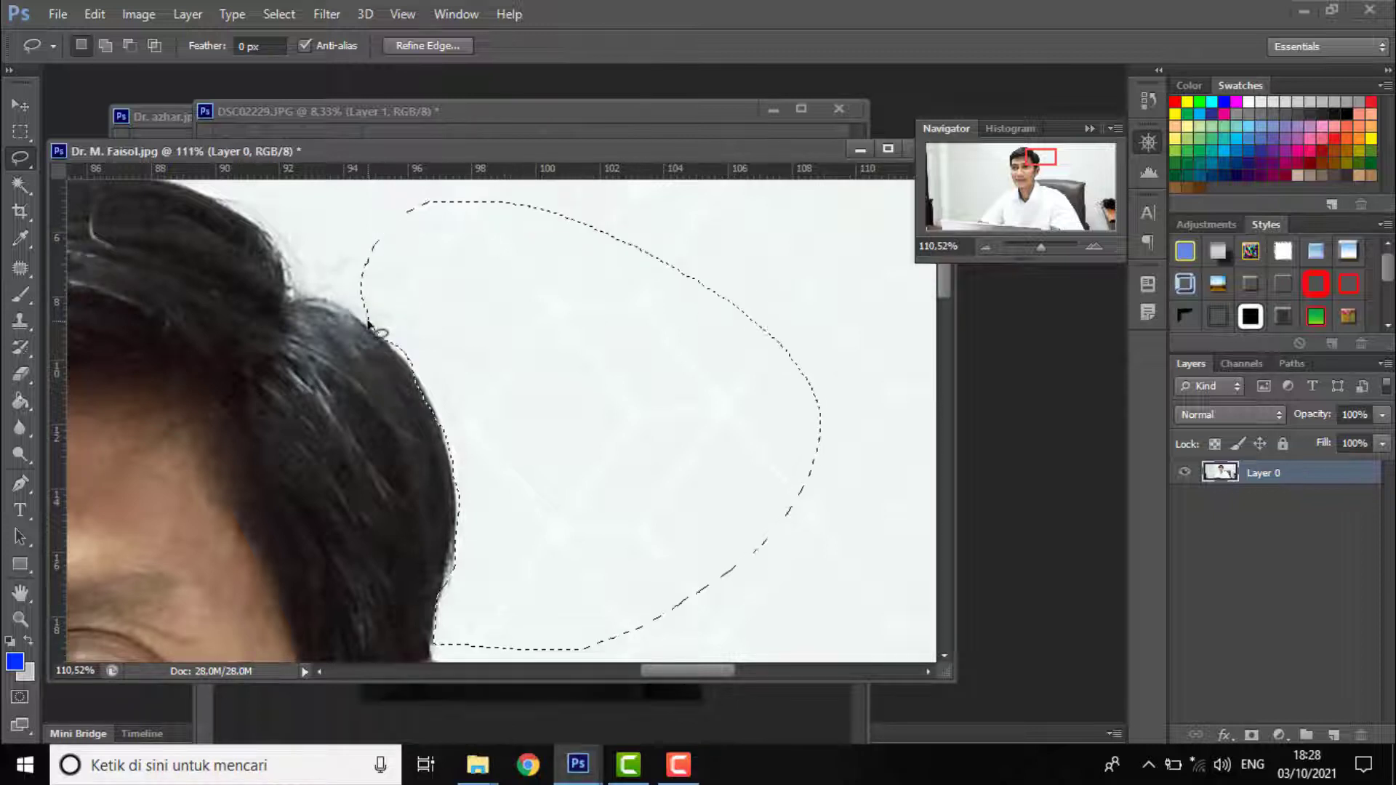
{"action": "key", "text": "Delete"}
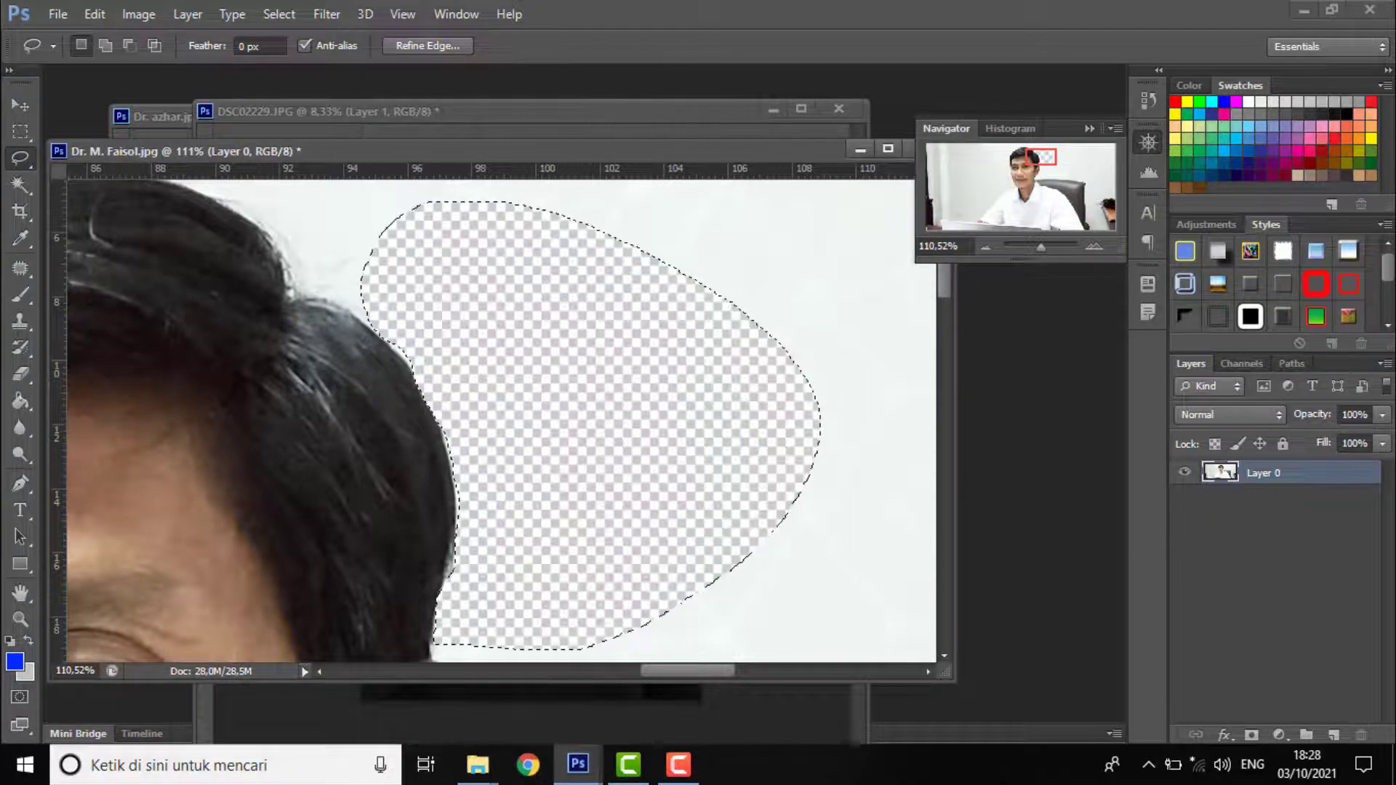
{"action": "scroll", "coordinate": [727, 414], "scroll_direction": "down", "scroll_amount": 2}
{"action": "scroll", "coordinate": [647, 396], "scroll_direction": "down", "scroll_amount": 4}
{"action": "left_click", "coordinate": [602, 385]}
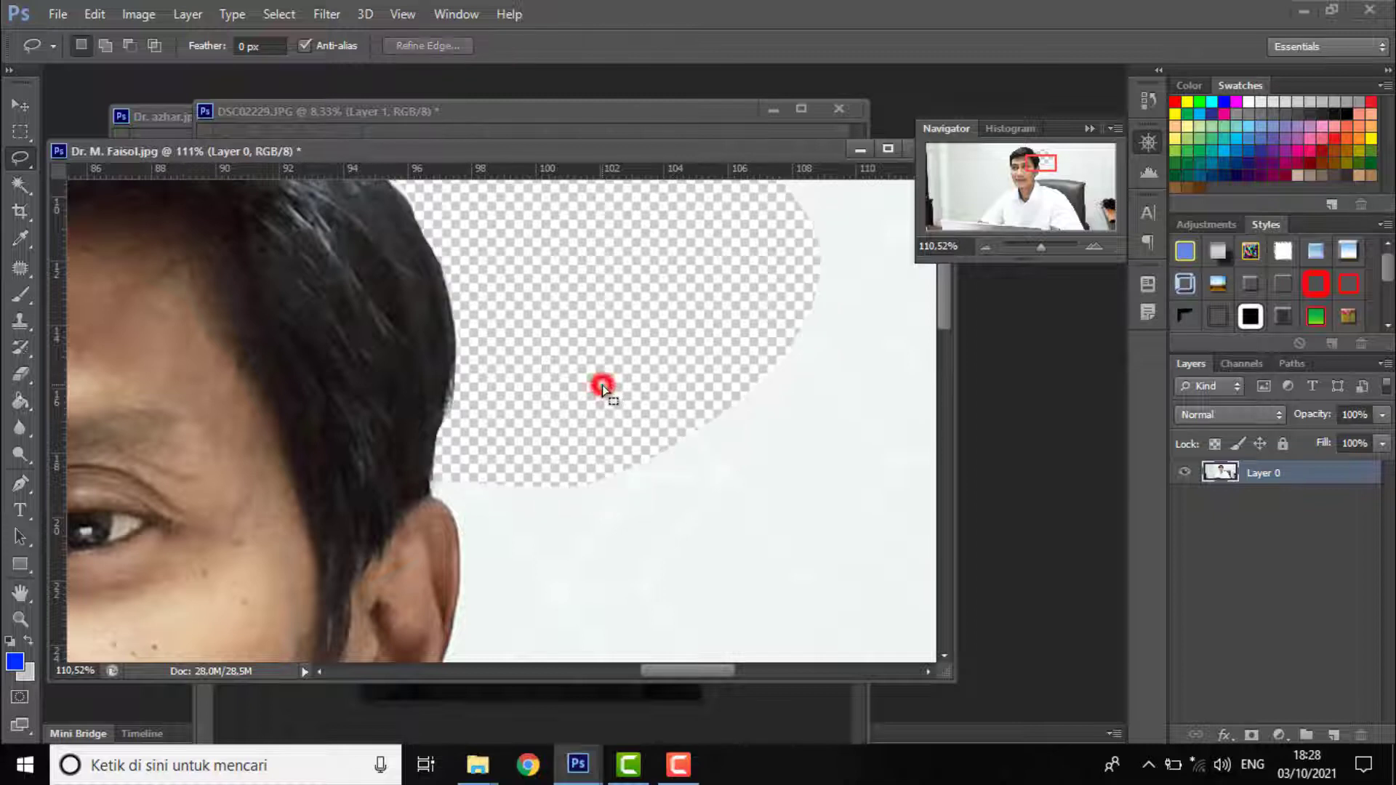
Add a new empty layer above the photo layer
{"action": "scroll", "coordinate": [552, 364], "scroll_direction": "up", "scroll_amount": 5}
{"action": "scroll", "coordinate": [509, 324], "scroll_direction": "up", "scroll_amount": 3}
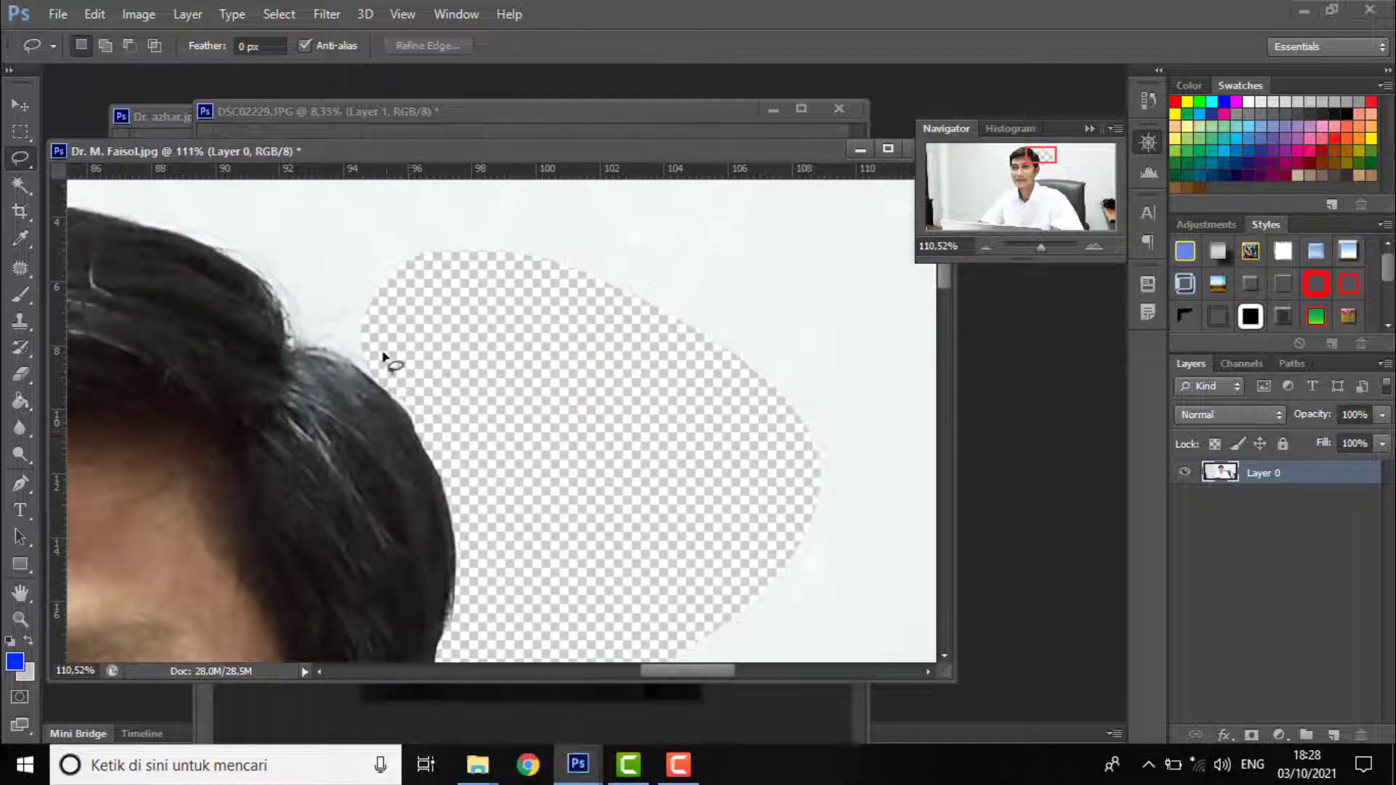
{"action": "left_click_drag", "start_coordinate": [1030, 246], "coordinate": [1037, 243]}
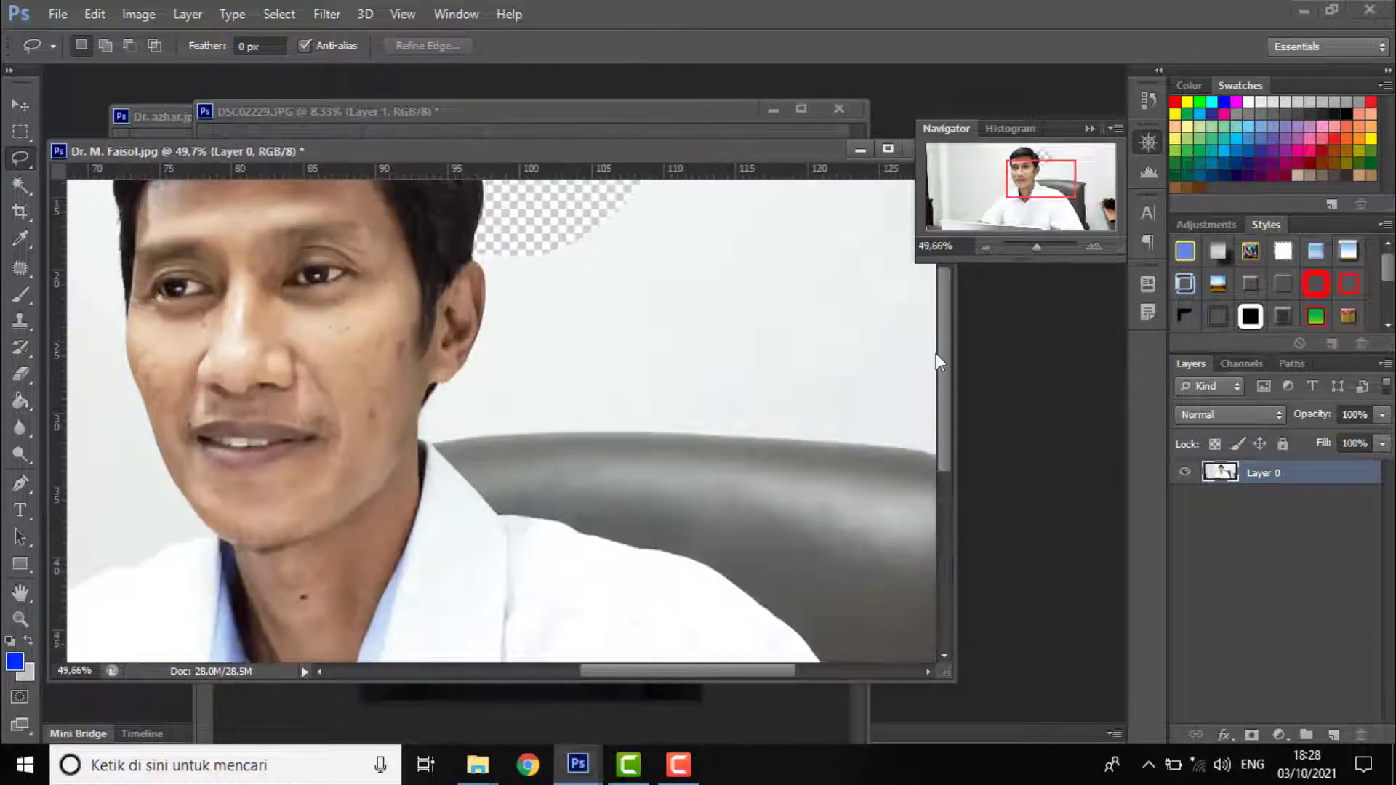
{"action": "left_click", "coordinate": [1334, 736]}
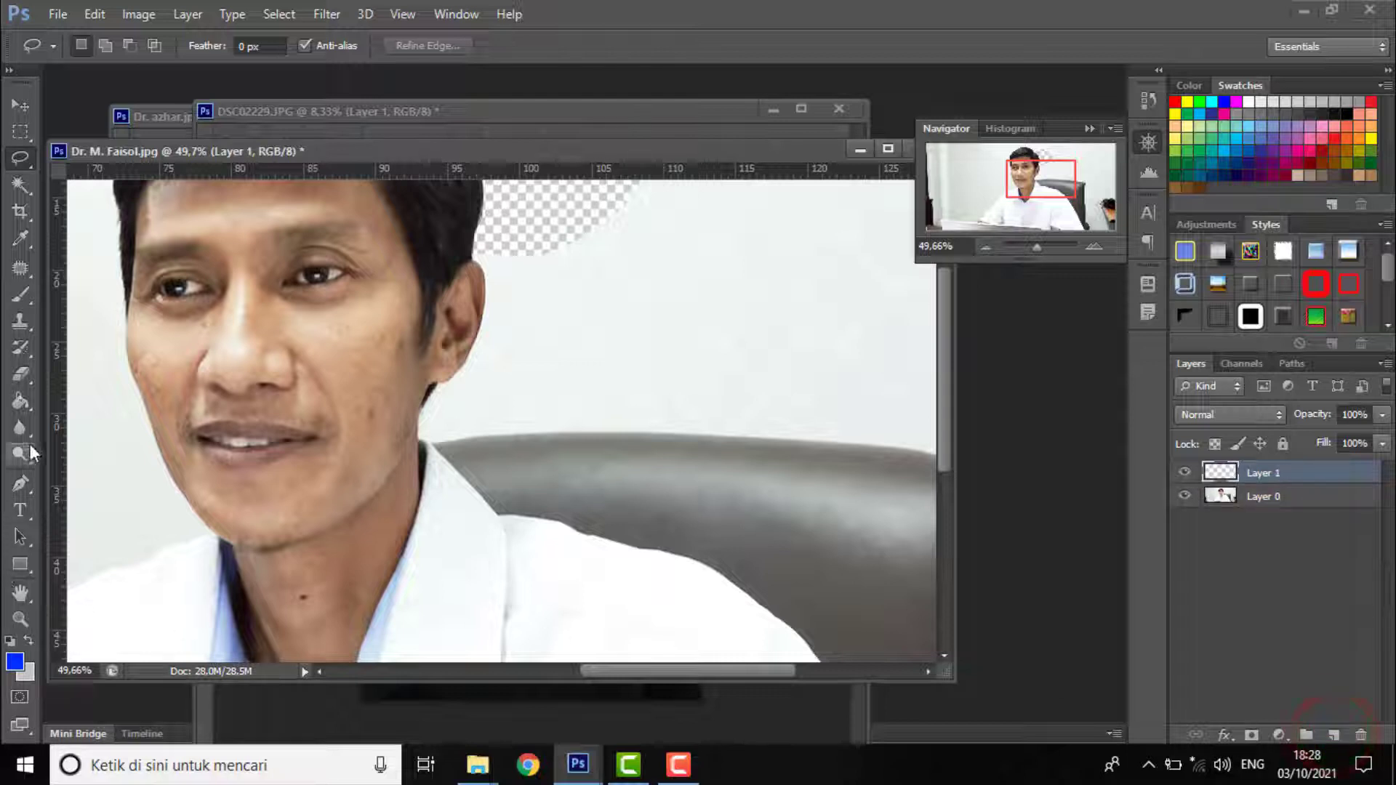
Fill the new layer with orange e37000 using the Paint Bucket and place it beneath the photo layer
{"action": "left_click", "coordinate": [19, 403]}
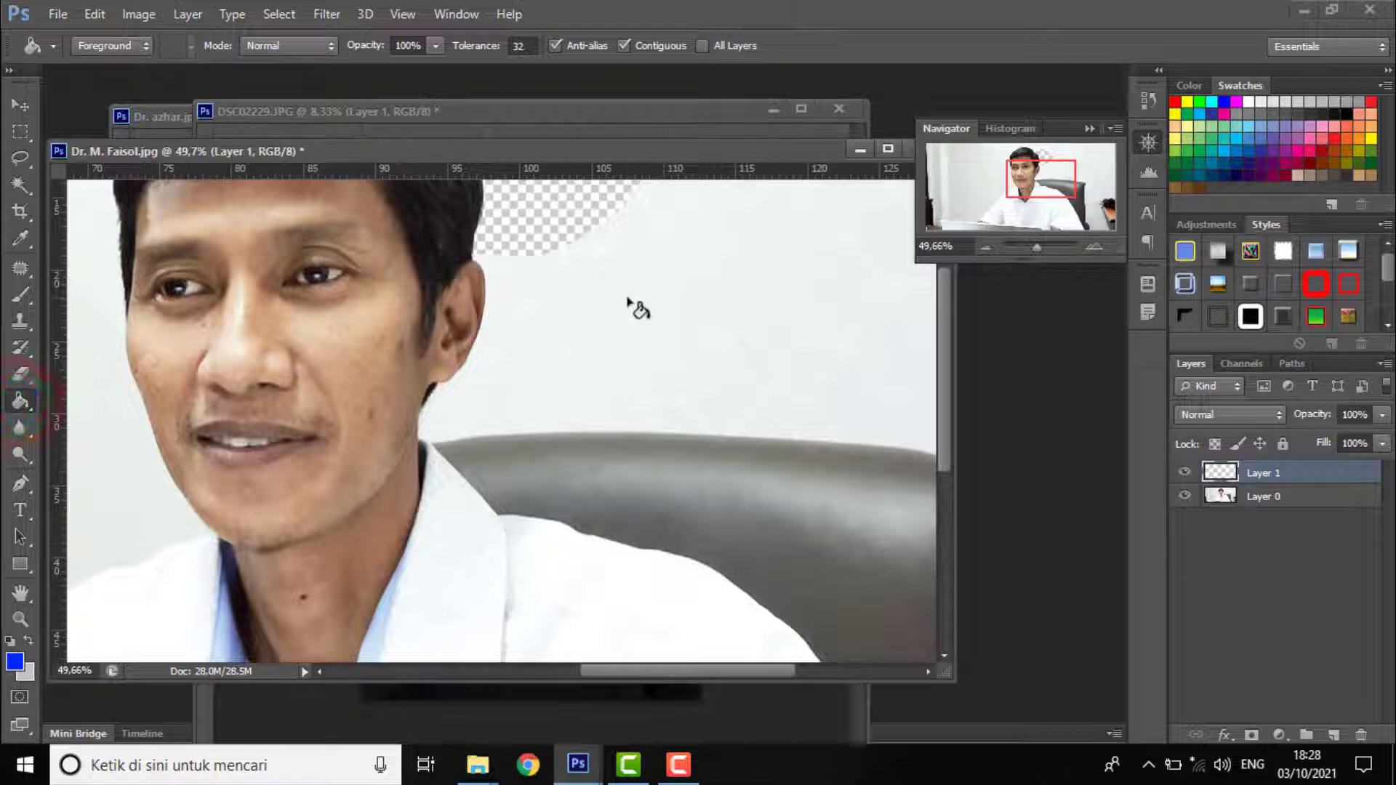
{"action": "left_click", "coordinate": [13, 663]}
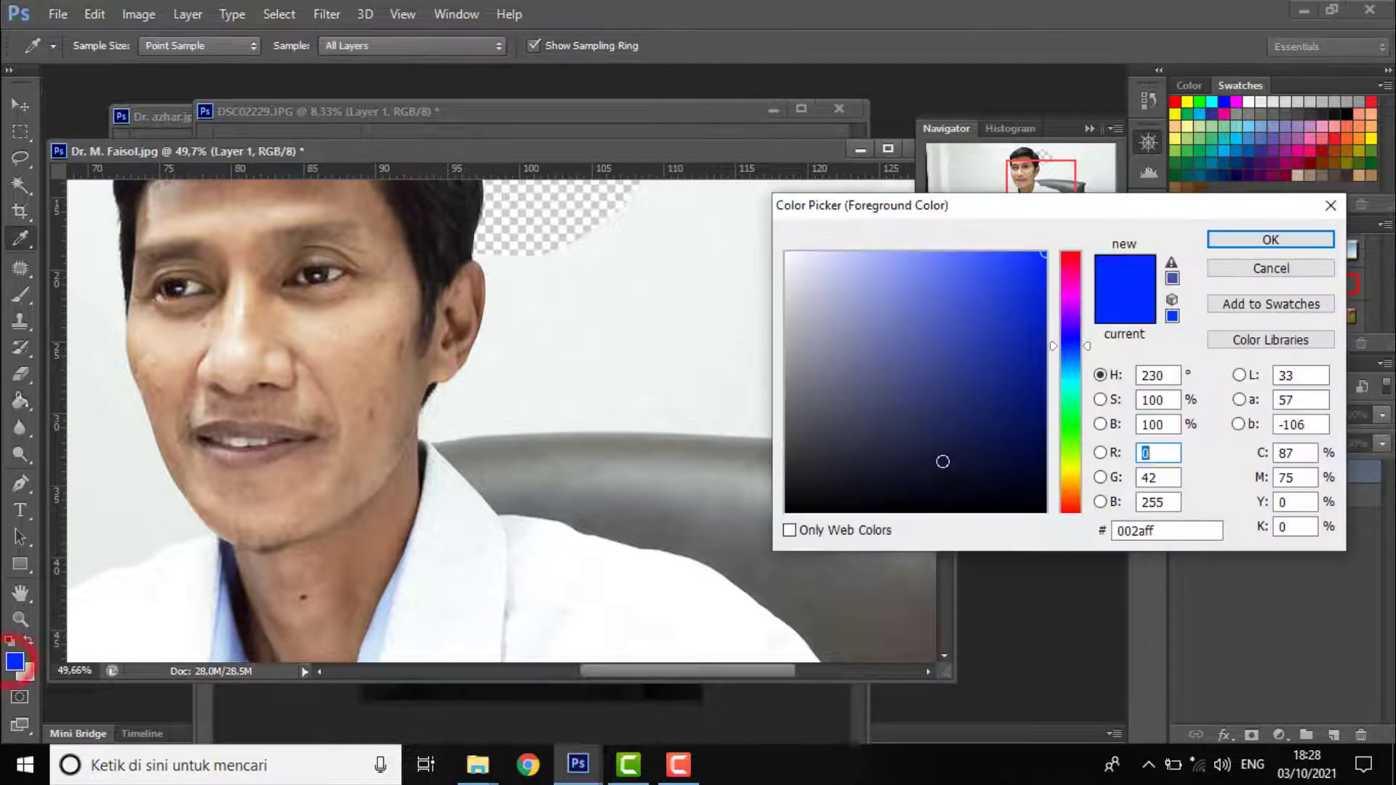
{"action": "left_click", "coordinate": [1069, 425]}
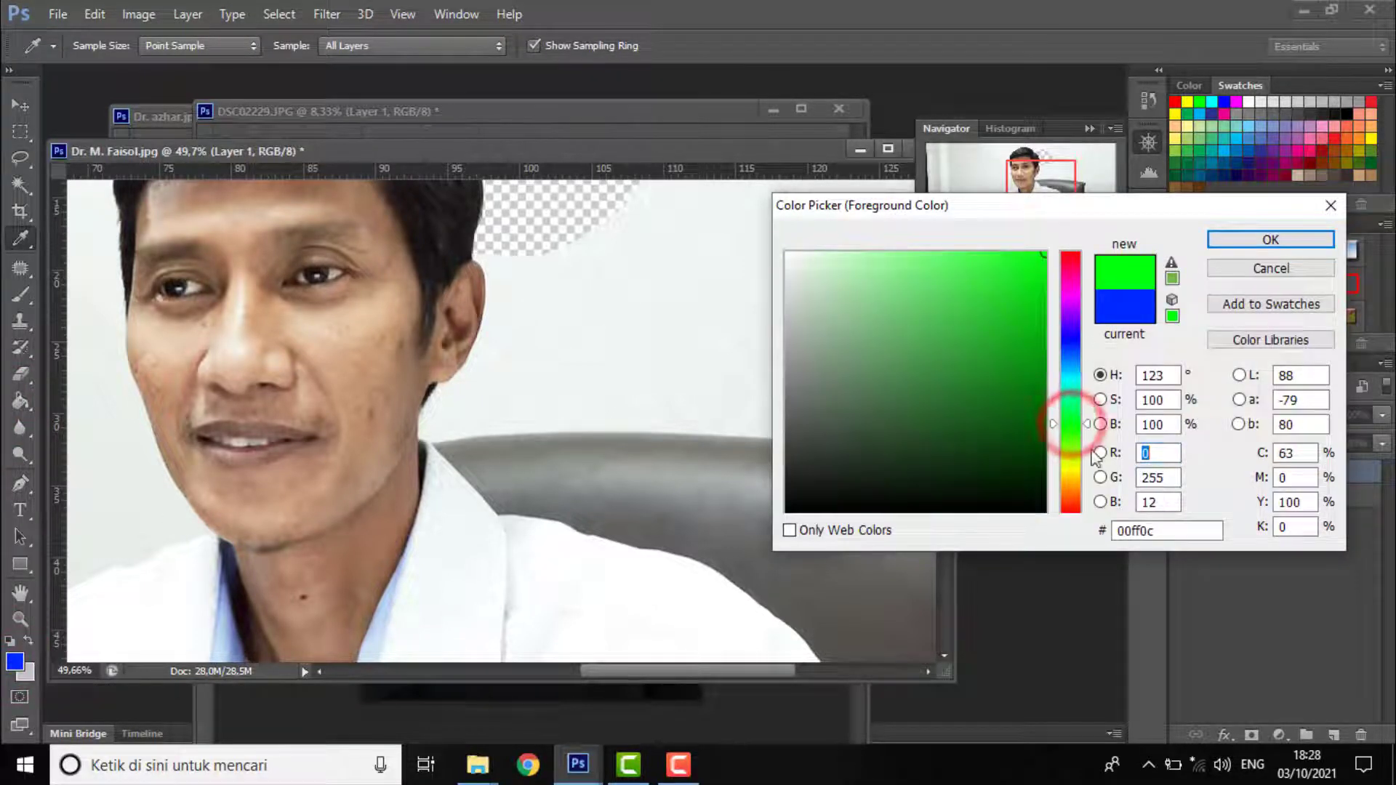
{"action": "left_click", "coordinate": [1063, 481]}
{"action": "mouse_move", "coordinate": [1027, 328]}
{"action": "left_mouse_down"}
{"action": "mouse_move", "coordinate": [1047, 284]}
{"action": "mouse_move", "coordinate": [1030, 285]}
{"action": "left_mouse_up"}
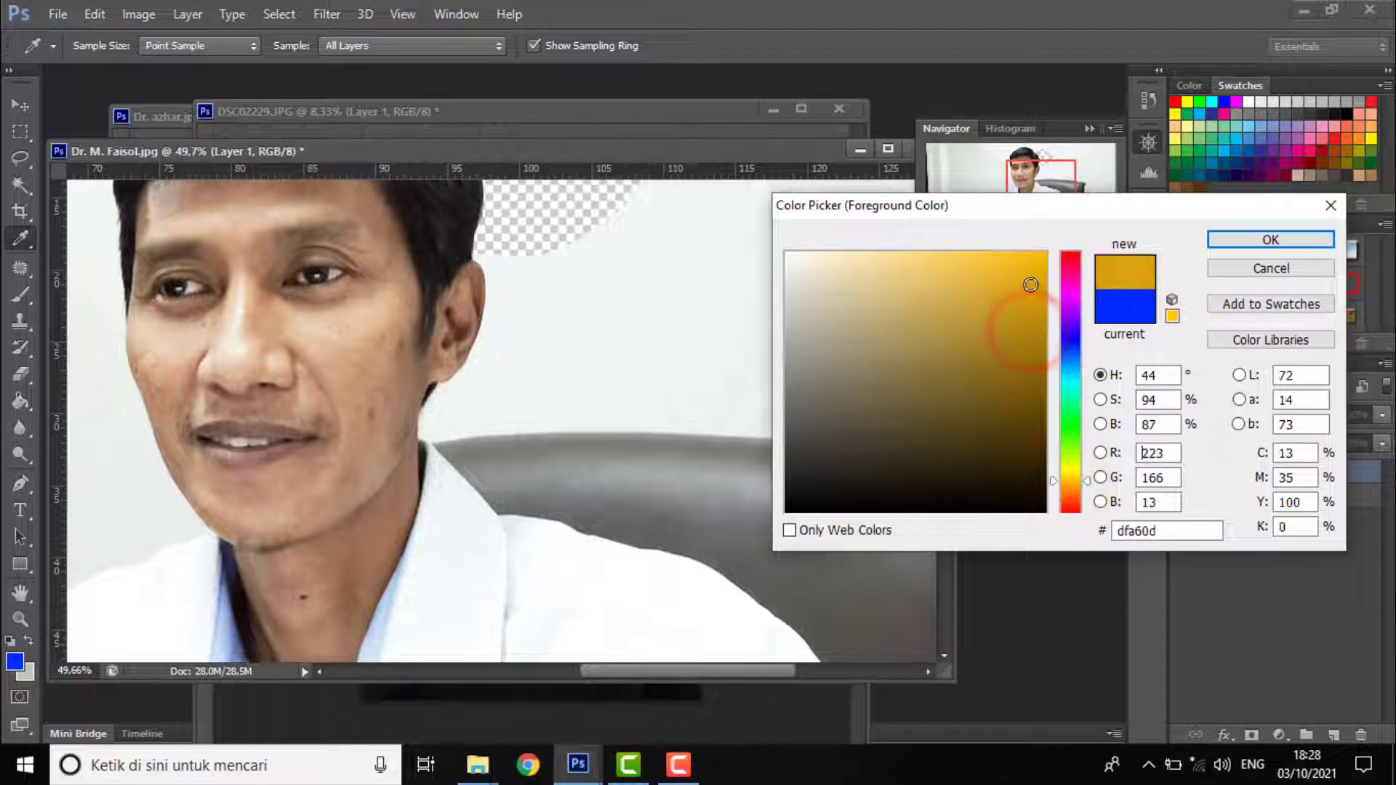
{"action": "left_click", "coordinate": [1070, 492]}
{"action": "left_click", "coordinate": [1044, 274]}
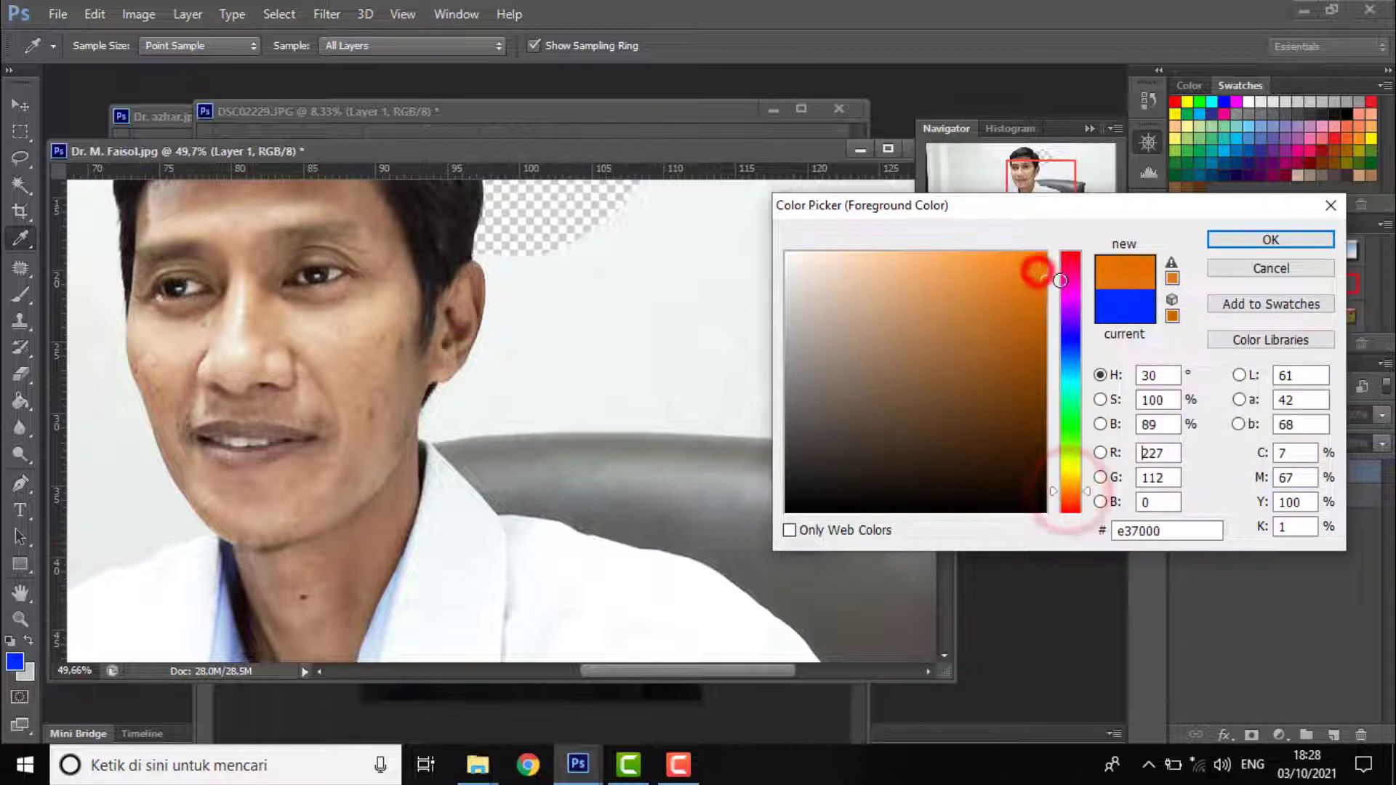
{"action": "left_click", "coordinate": [1270, 239]}
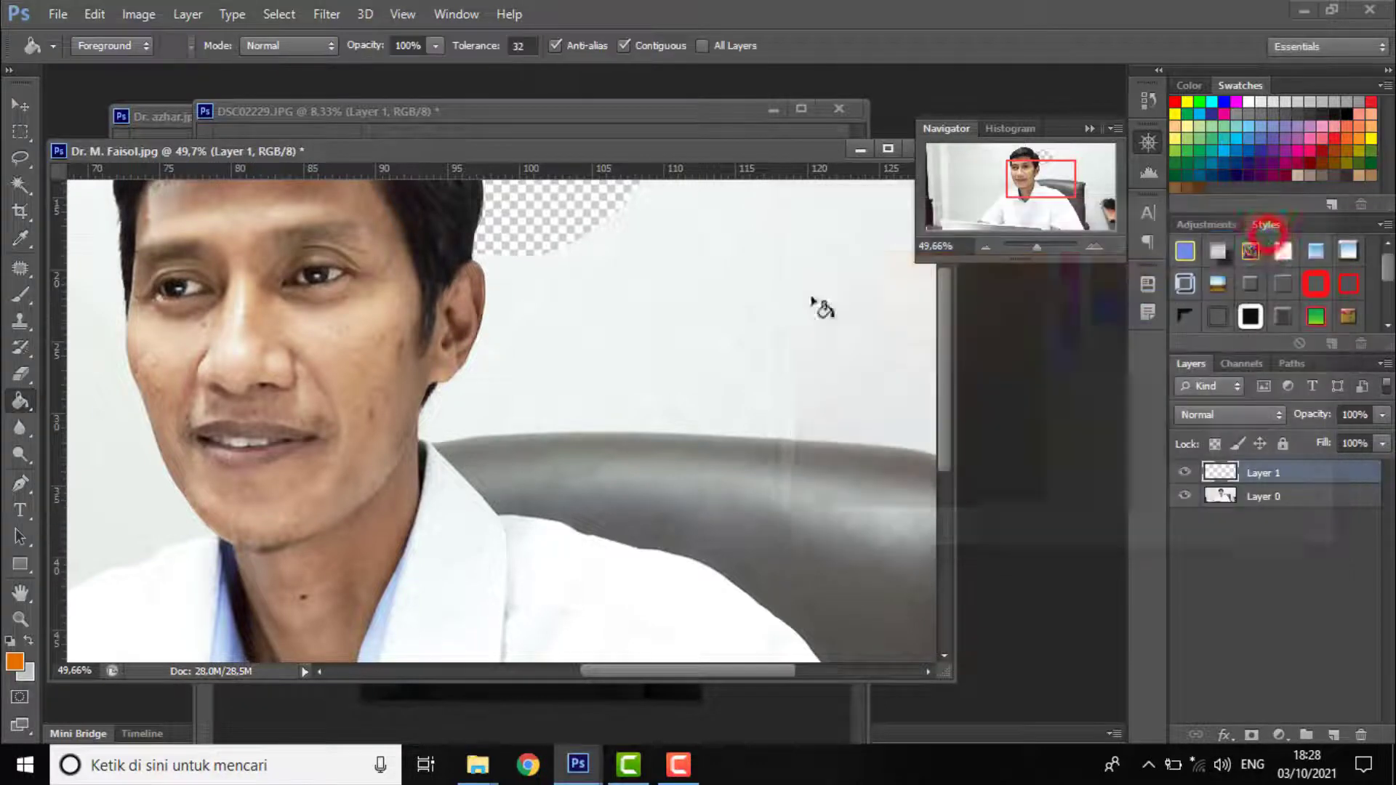
{"action": "left_click", "coordinate": [550, 235]}
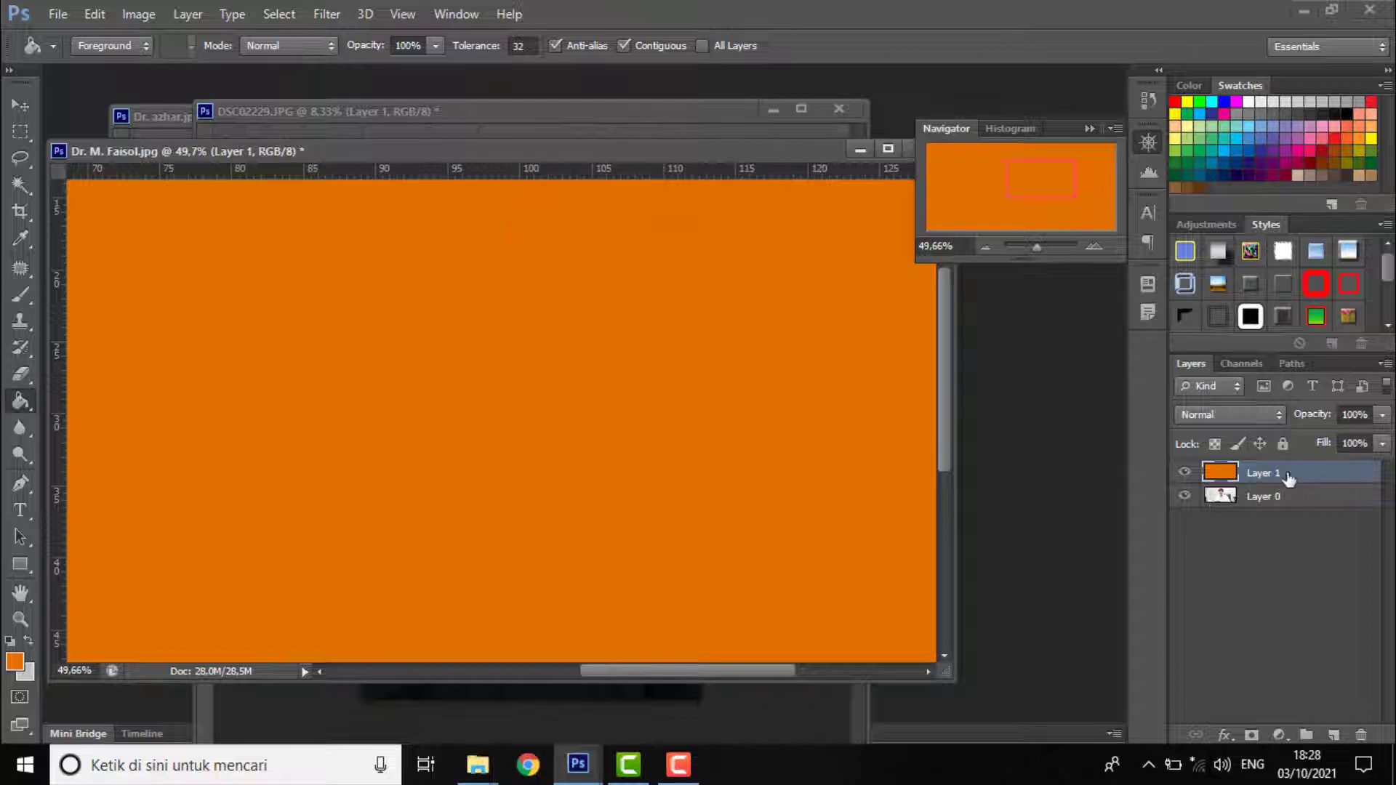
{"action": "left_click_drag", "start_coordinate": [1233, 482], "coordinate": [1255, 504]}
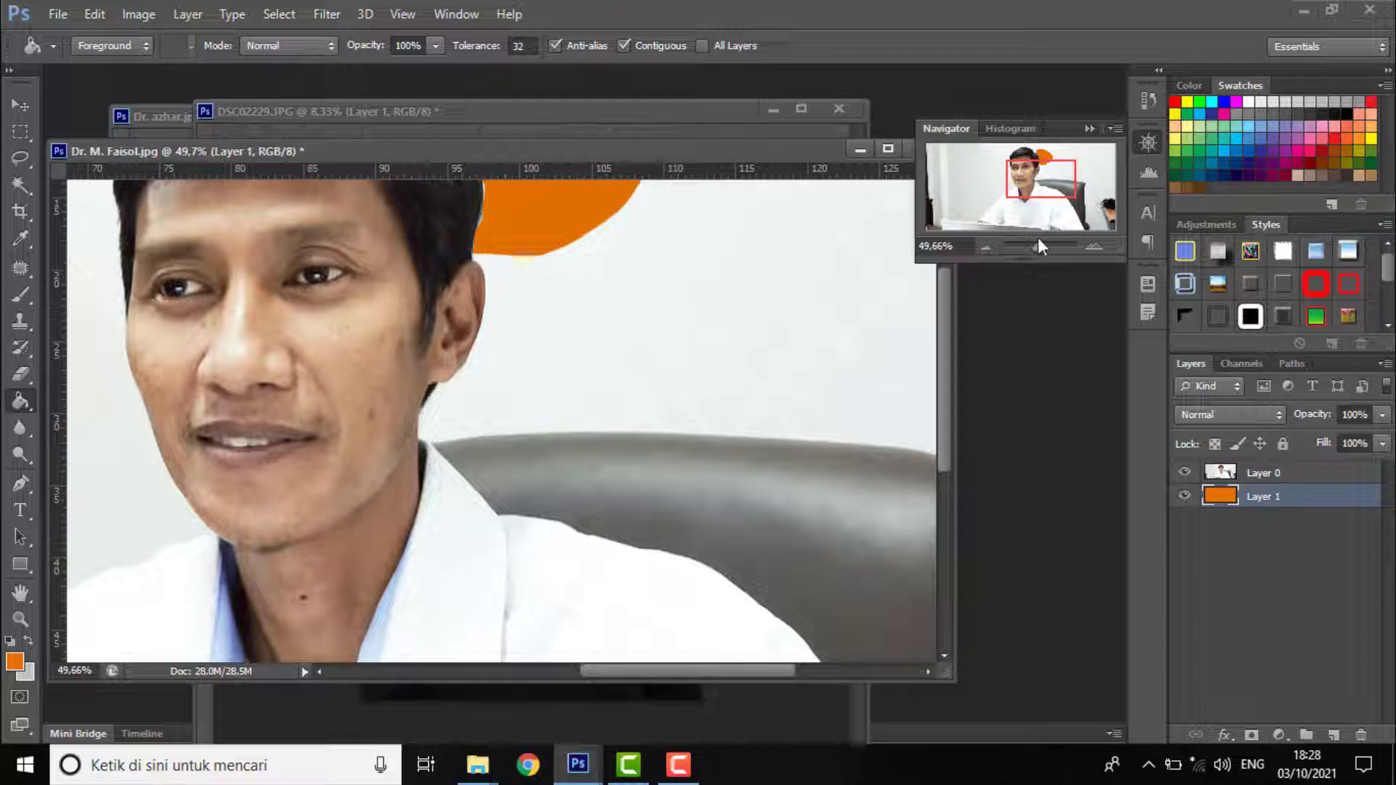
Select the wall area along the upper hair edge, overlapping the orange cutout, with the freehand Lasso tool
{"action": "left_click_drag", "start_coordinate": [1037, 242], "coordinate": [1045, 242]}
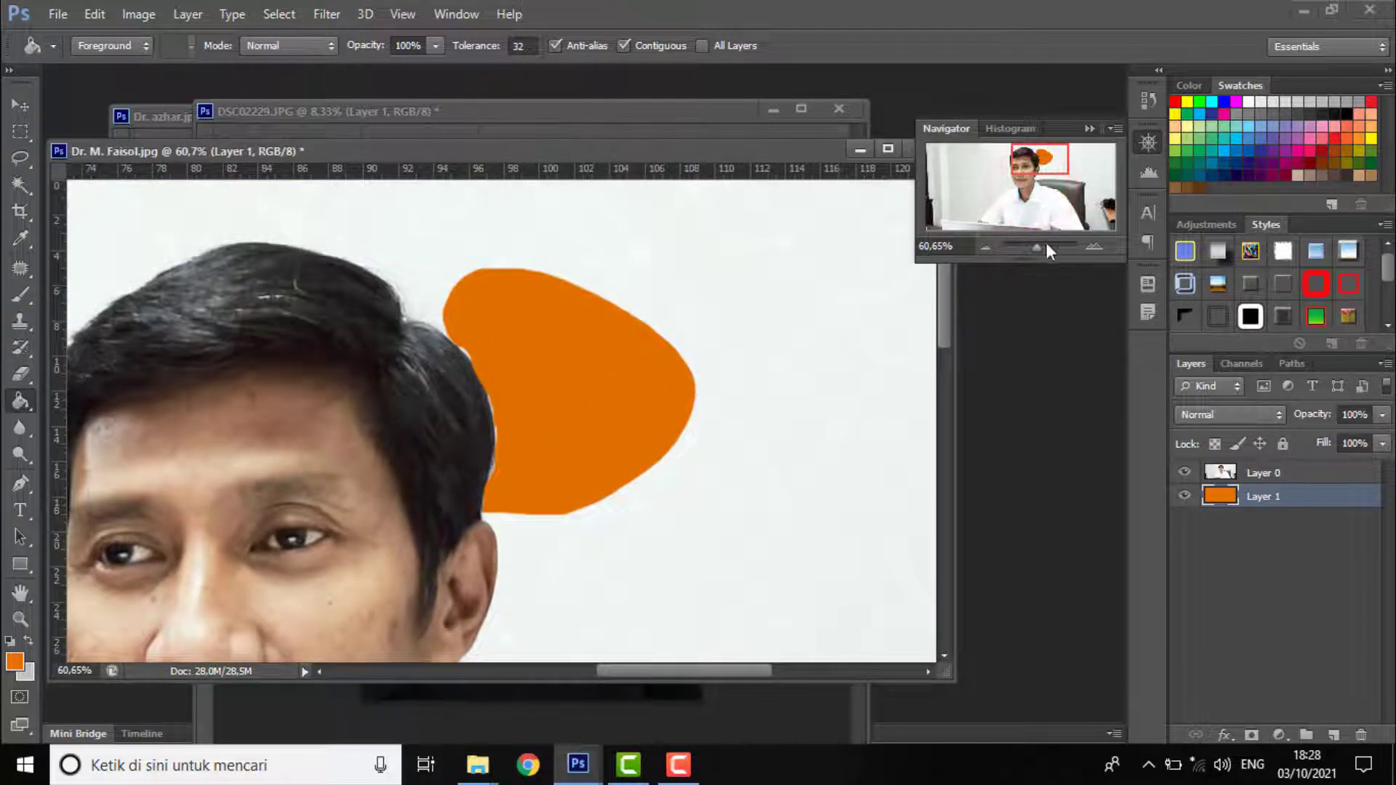
{"action": "left_click", "coordinate": [1041, 246]}
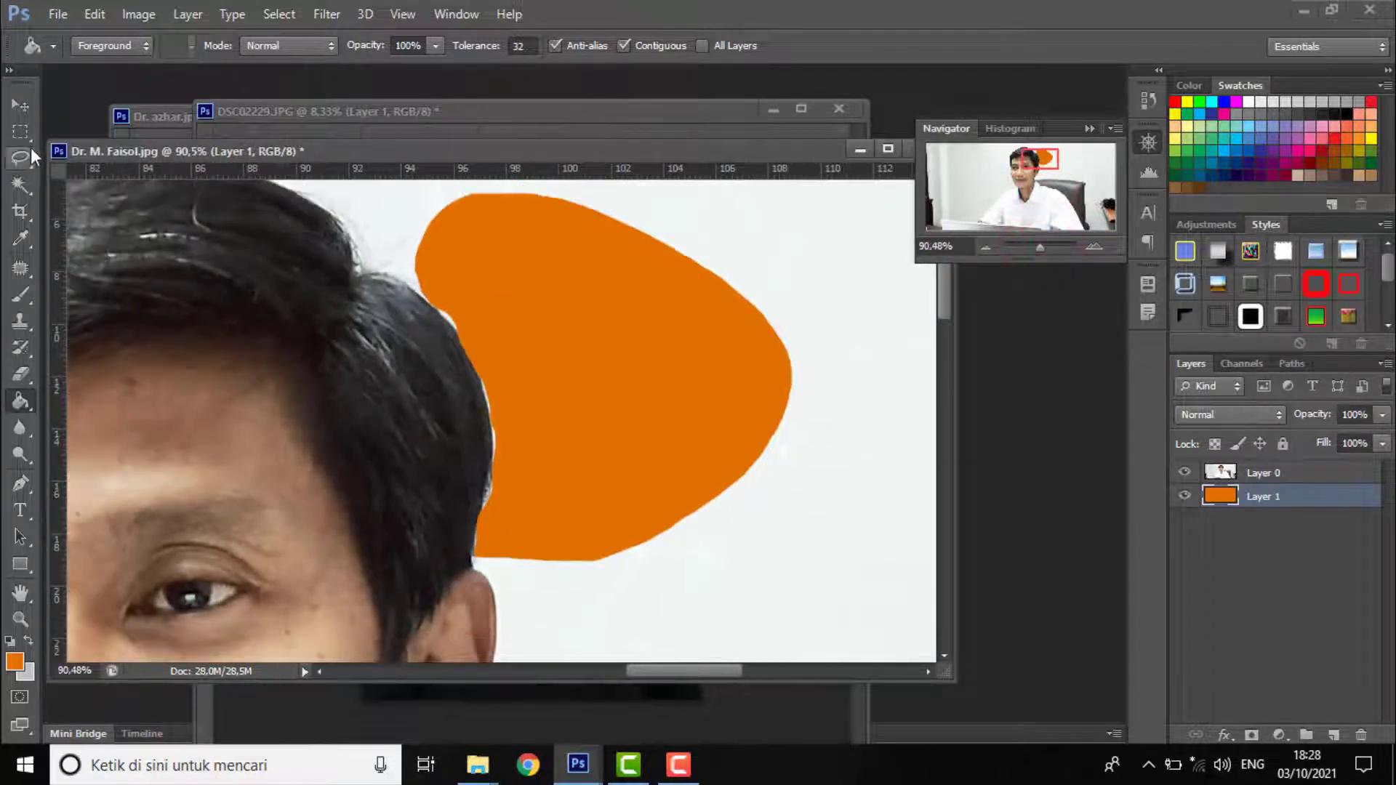
{"action": "left_click", "coordinate": [24, 157]}
{"action": "left_click", "coordinate": [65, 159]}
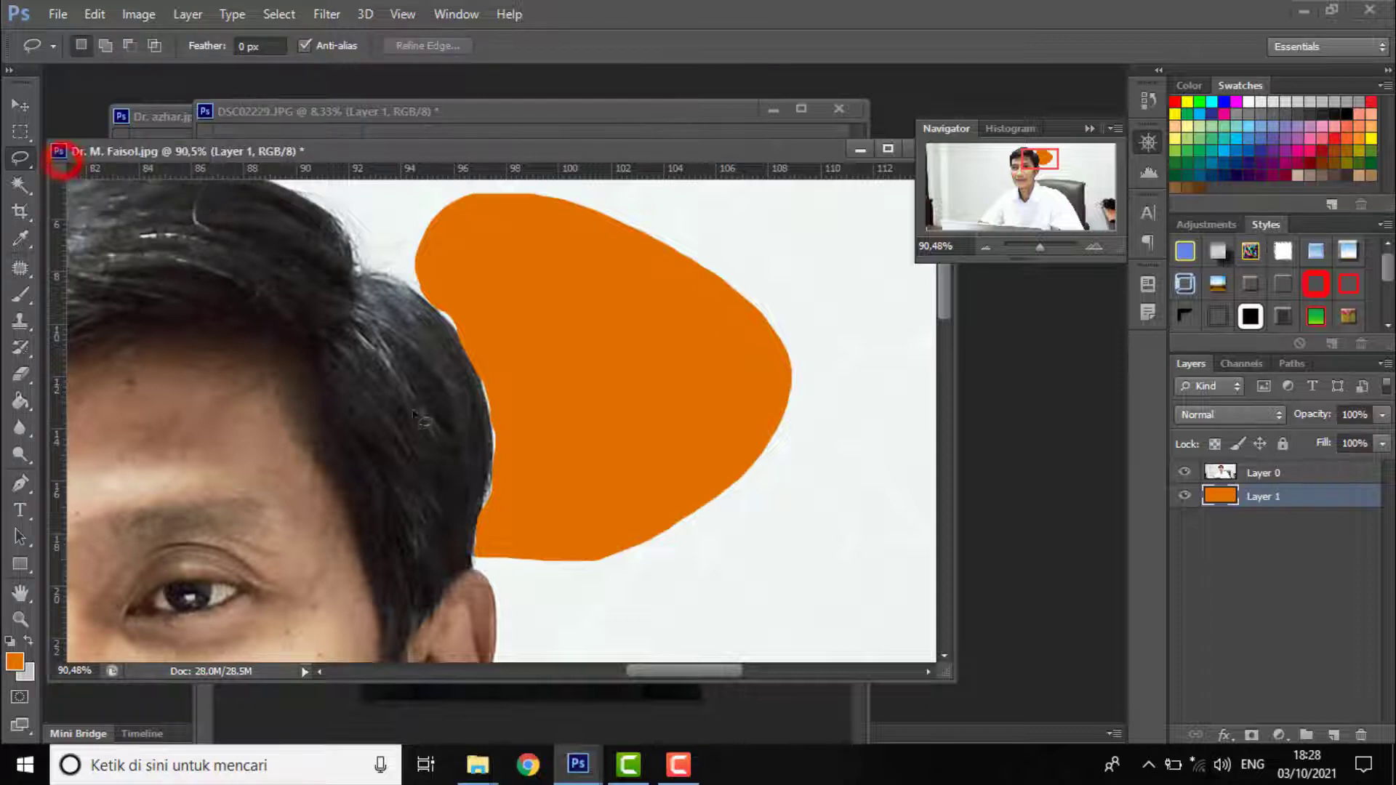
{"action": "scroll", "coordinate": [356, 305], "scroll_direction": "down", "scroll_amount": 2}
{"action": "scroll", "coordinate": [360, 308], "scroll_direction": "up", "scroll_amount": 4}
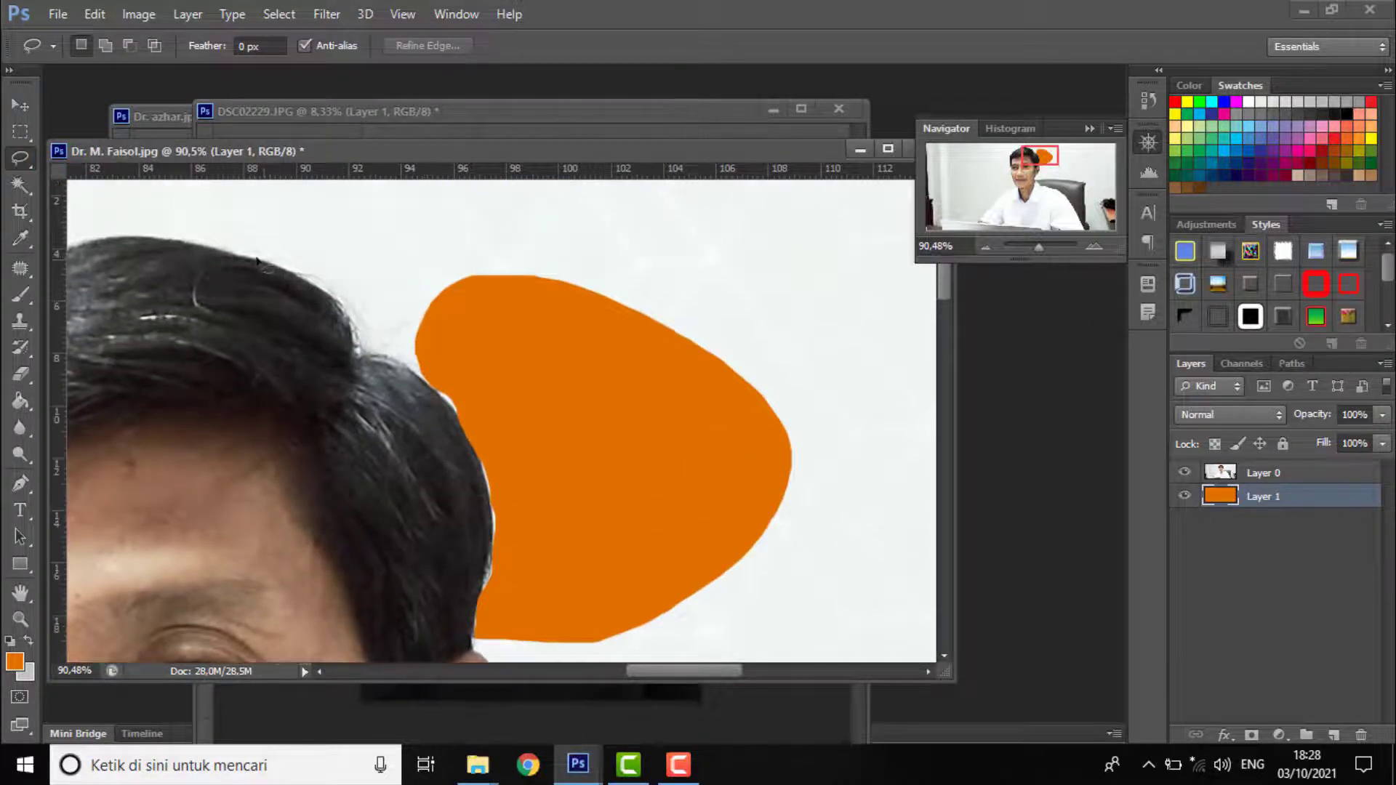
{"action": "left_click_drag", "start_coordinate": [232, 253], "coordinate": [282, 271]}
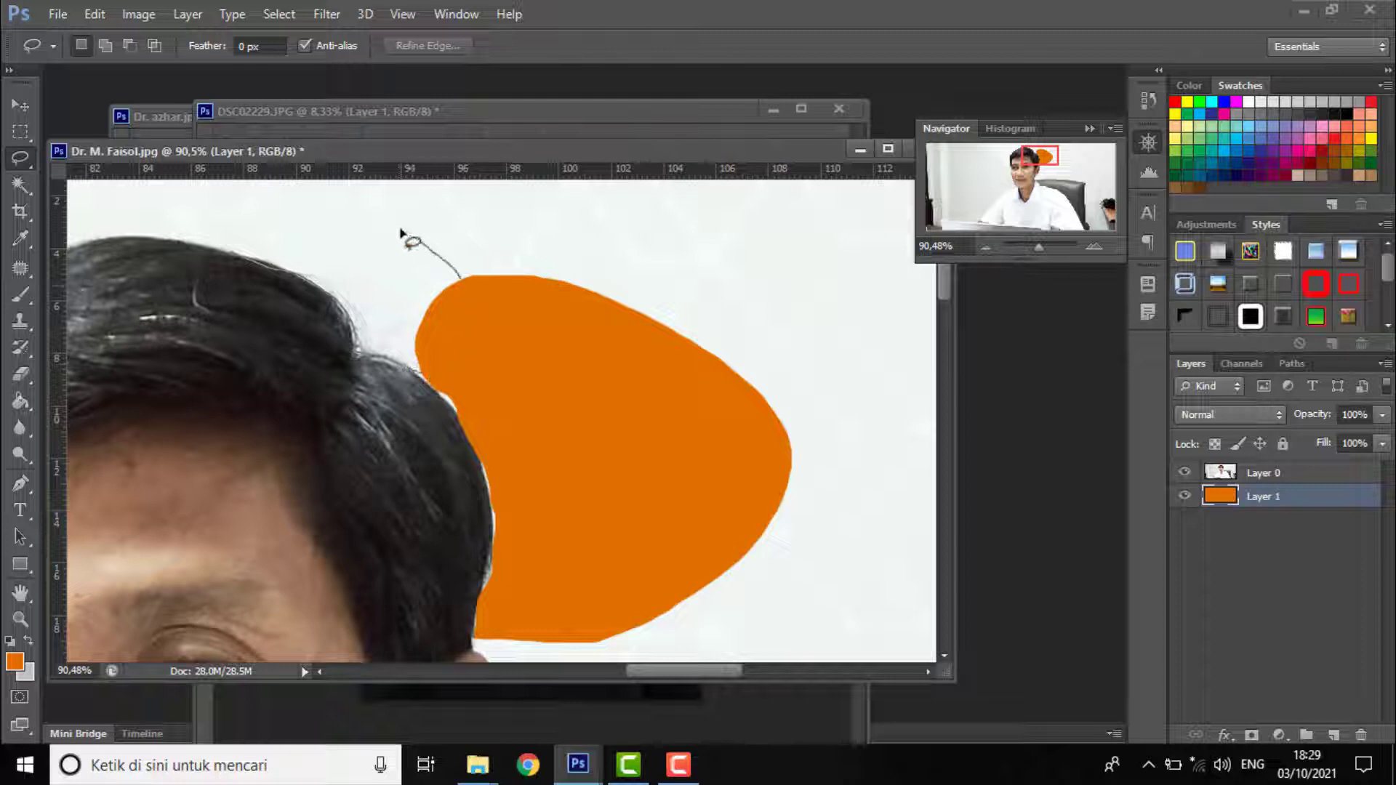
{"action": "mouse_move", "coordinate": [306, 216]}
{"action": "left_mouse_down"}
{"action": "mouse_move", "coordinate": [244, 220]}
{"action": "mouse_move", "coordinate": [235, 255]}
{"action": "left_mouse_up"}
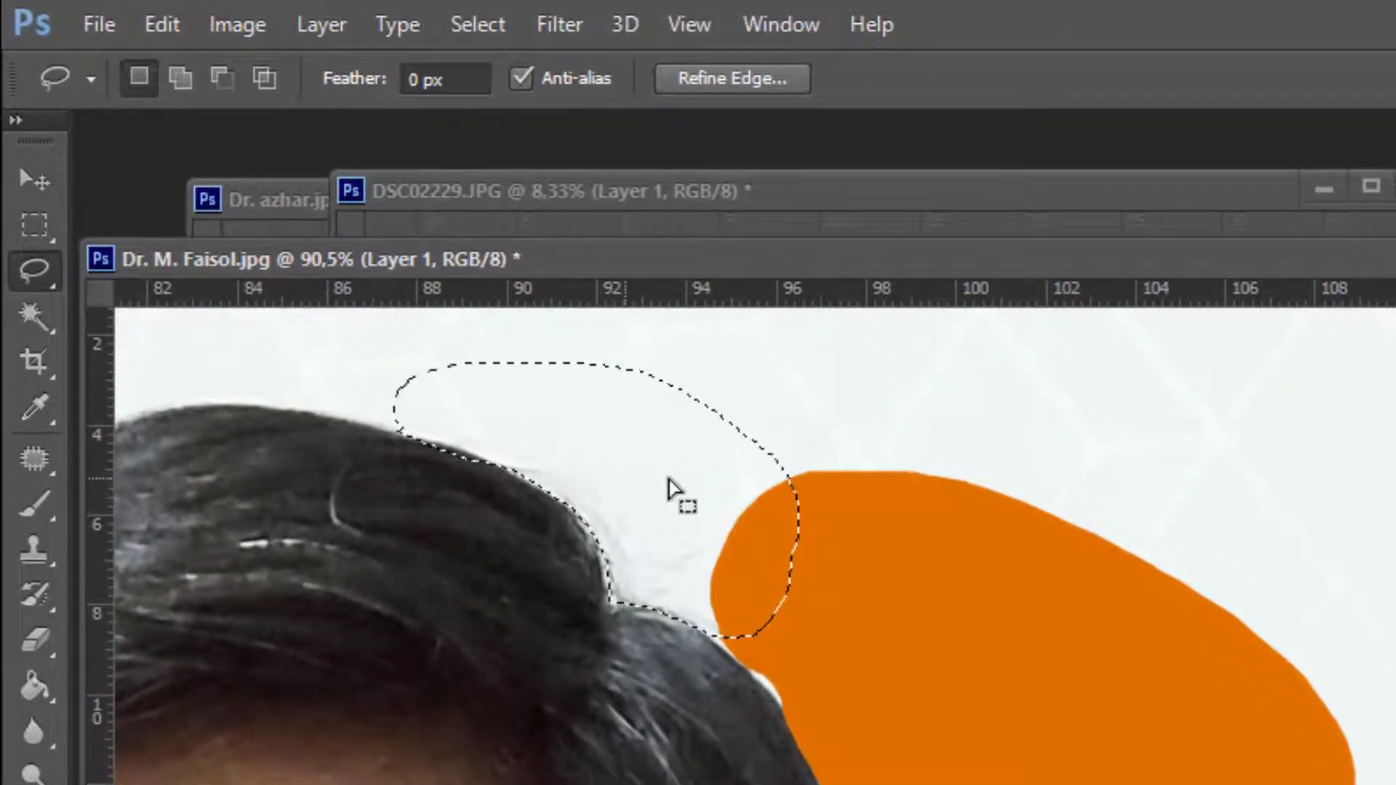
{"action": "key", "text": "Delete"}
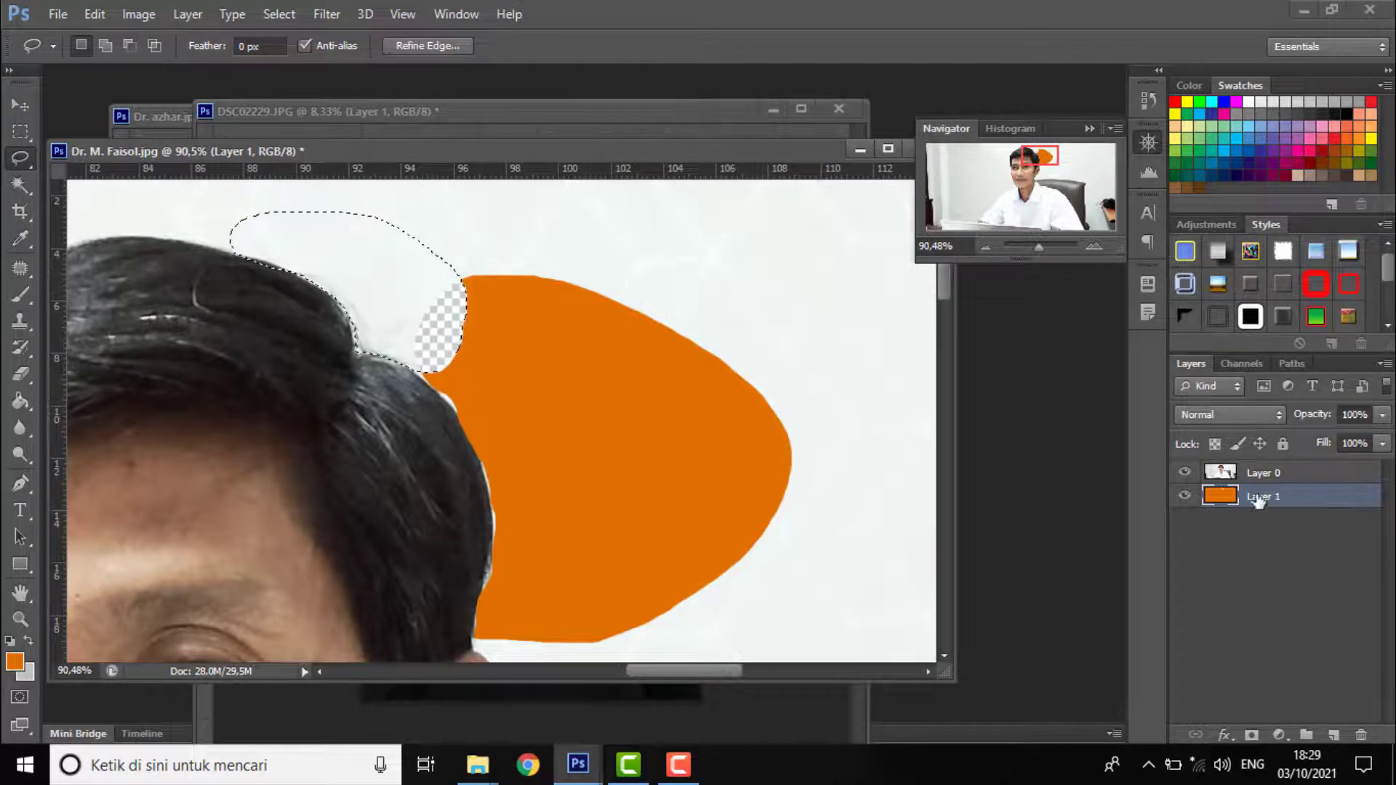
{"action": "left_click", "coordinate": [1186, 474]}
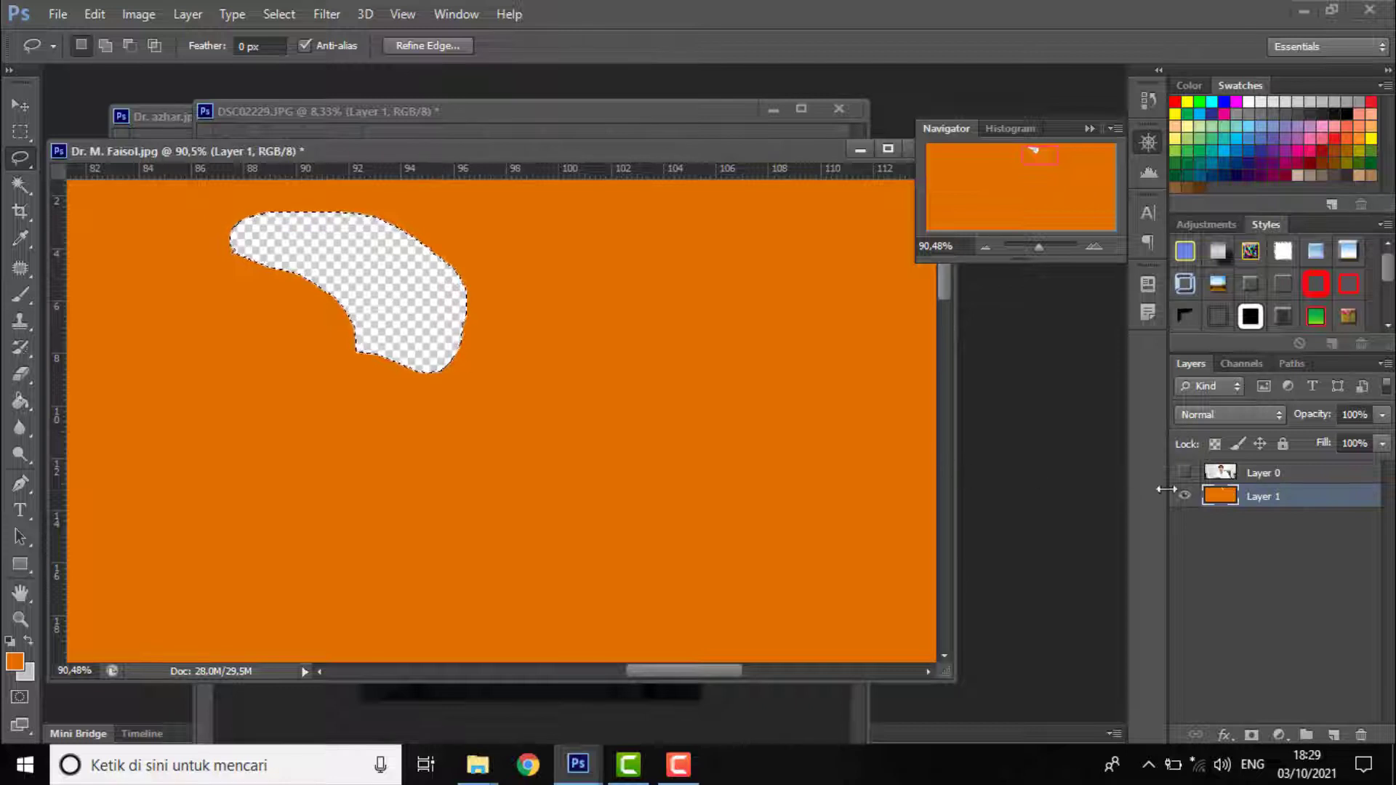
{"action": "left_click", "coordinate": [1184, 473]}
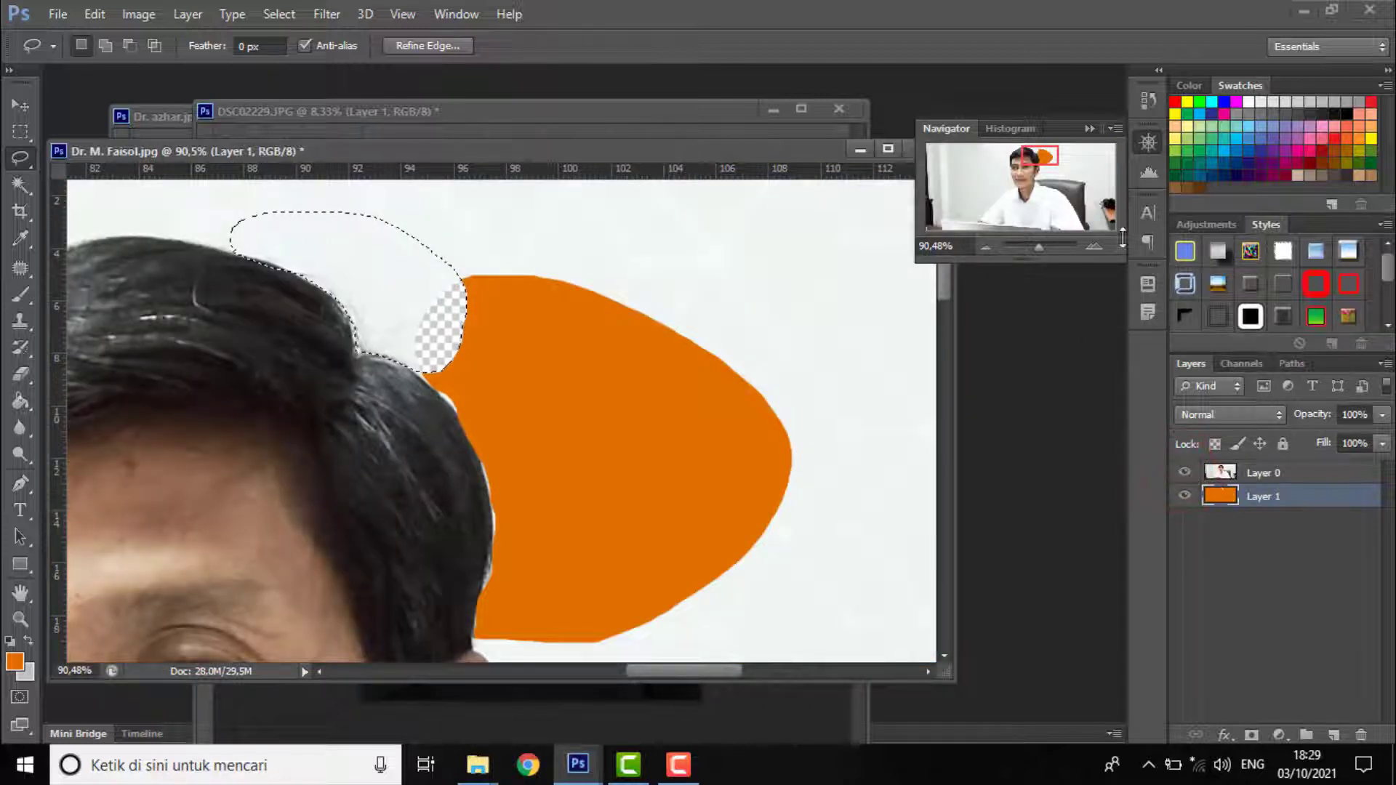
{"action": "left_click", "coordinate": [1148, 106]}
{"action": "left_click", "coordinate": [989, 142]}
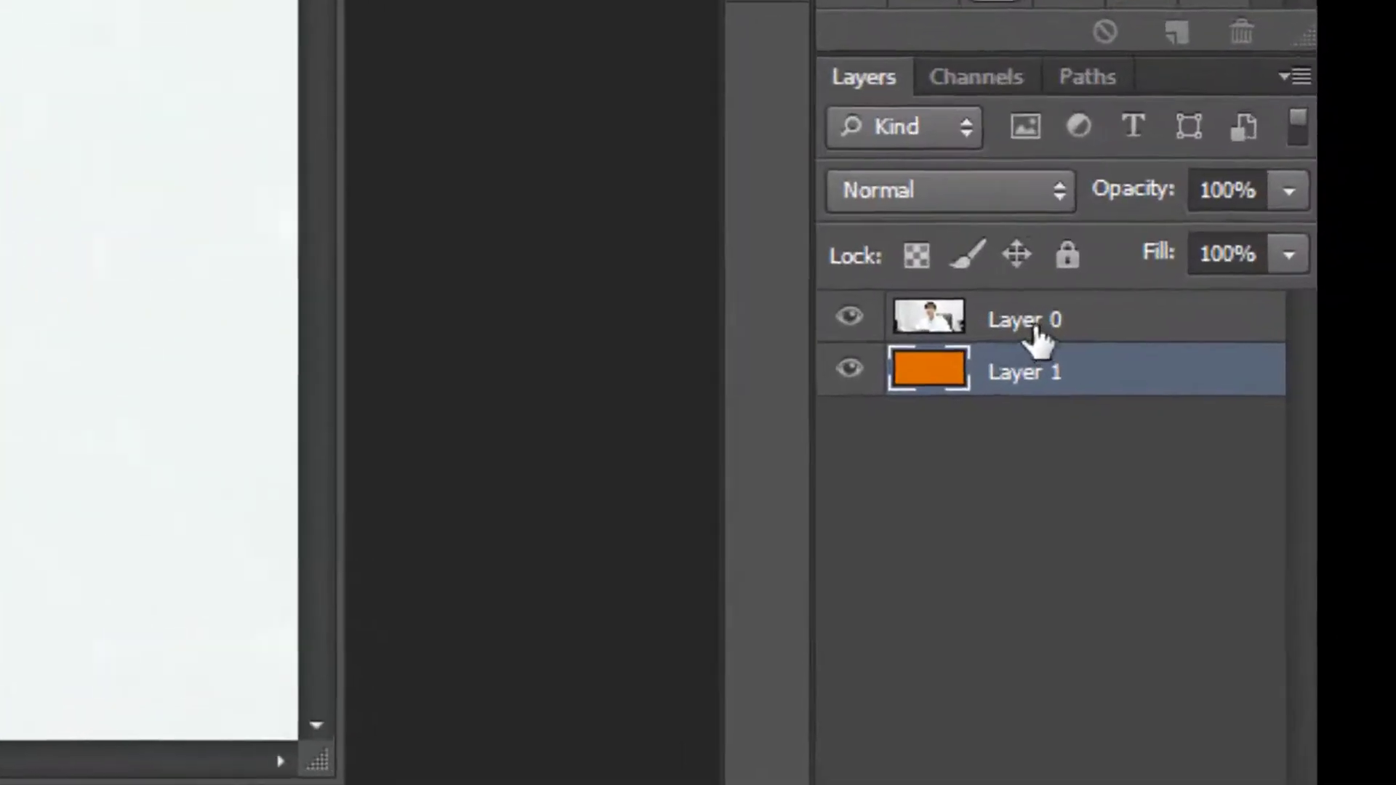
Delete the selected wall area from the photo on Layer 0 and deselect it
{"action": "left_click", "coordinate": [1037, 328]}
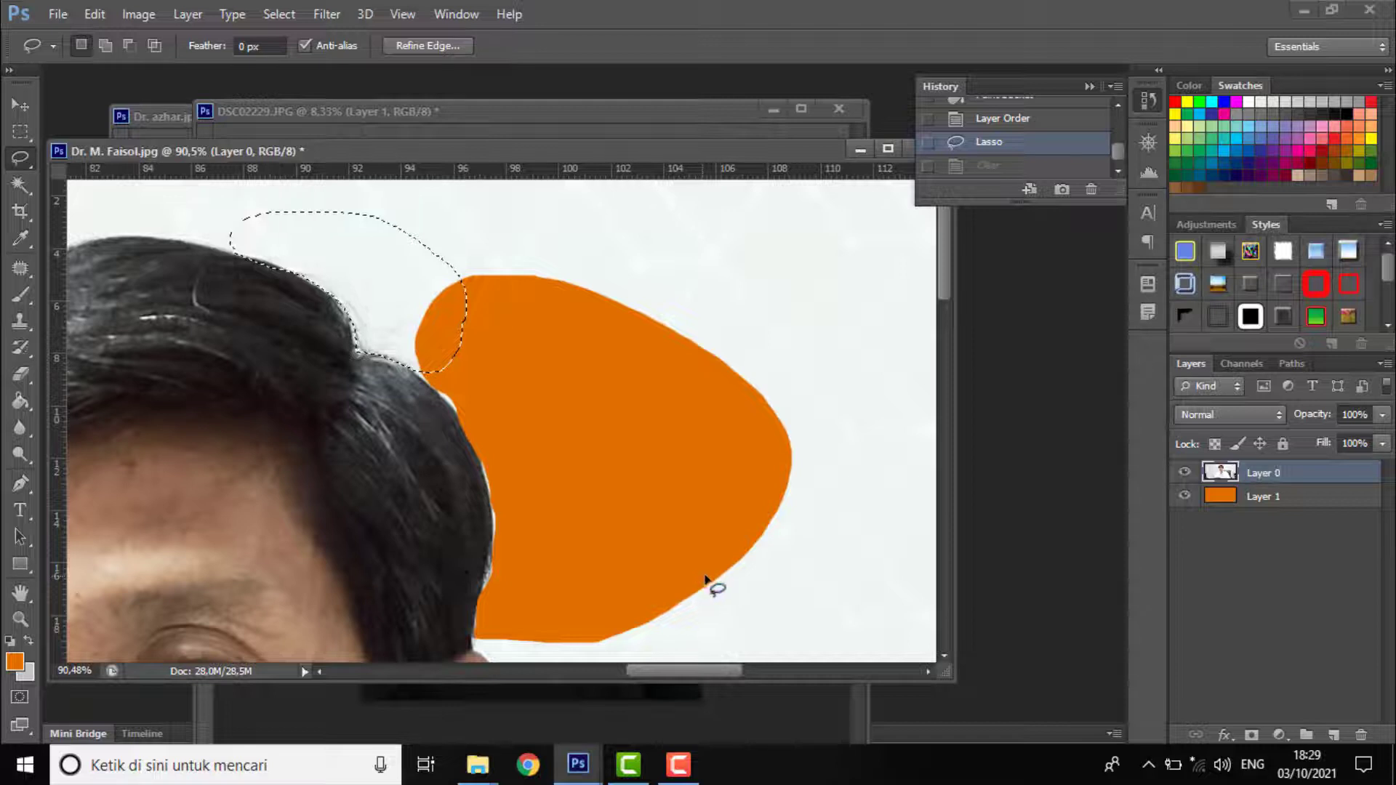
{"action": "key", "text": "Delete"}
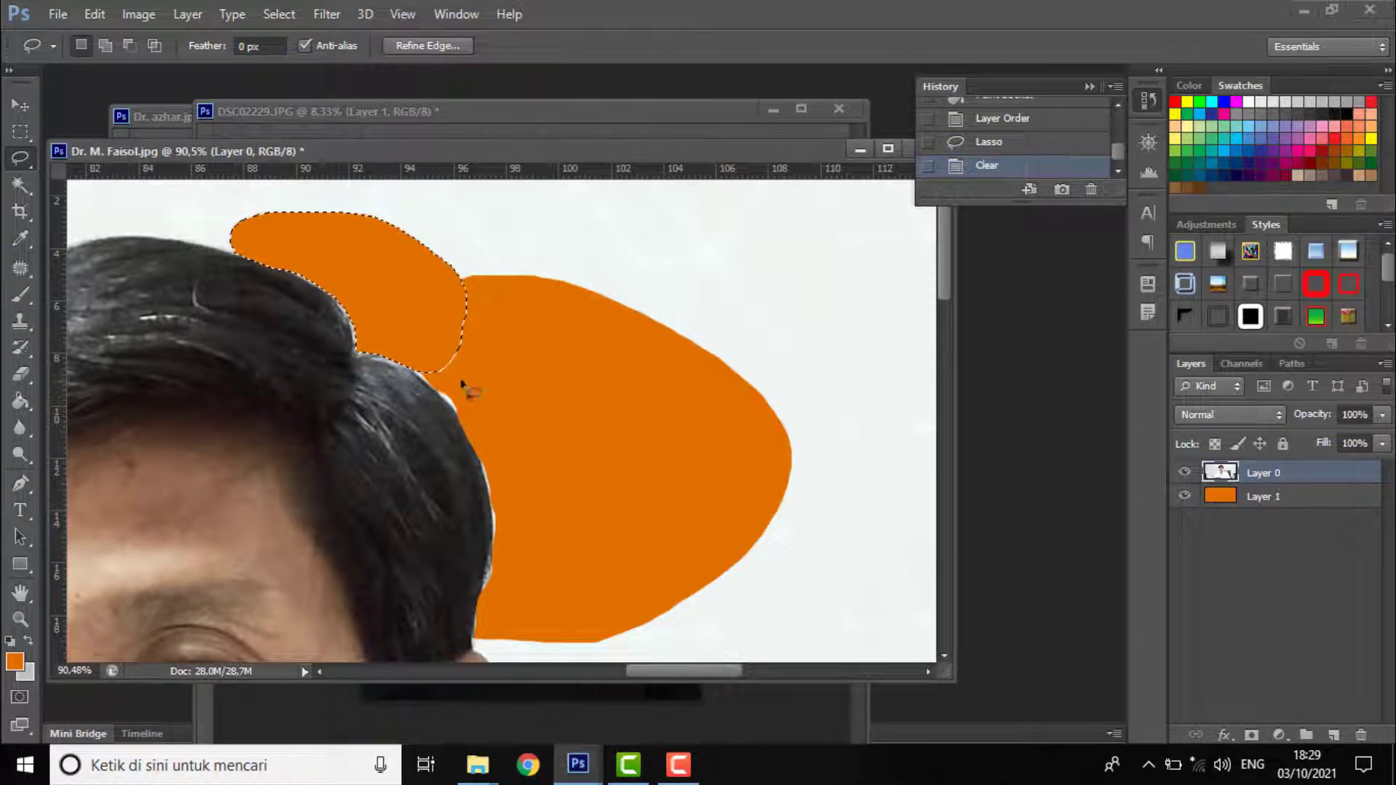
{"action": "left_click", "coordinate": [432, 333]}
Trace the ear's outer edge from the hairline to about mid-ear with the Polygonal Lasso tool
{"action": "left_click", "coordinate": [25, 159]}
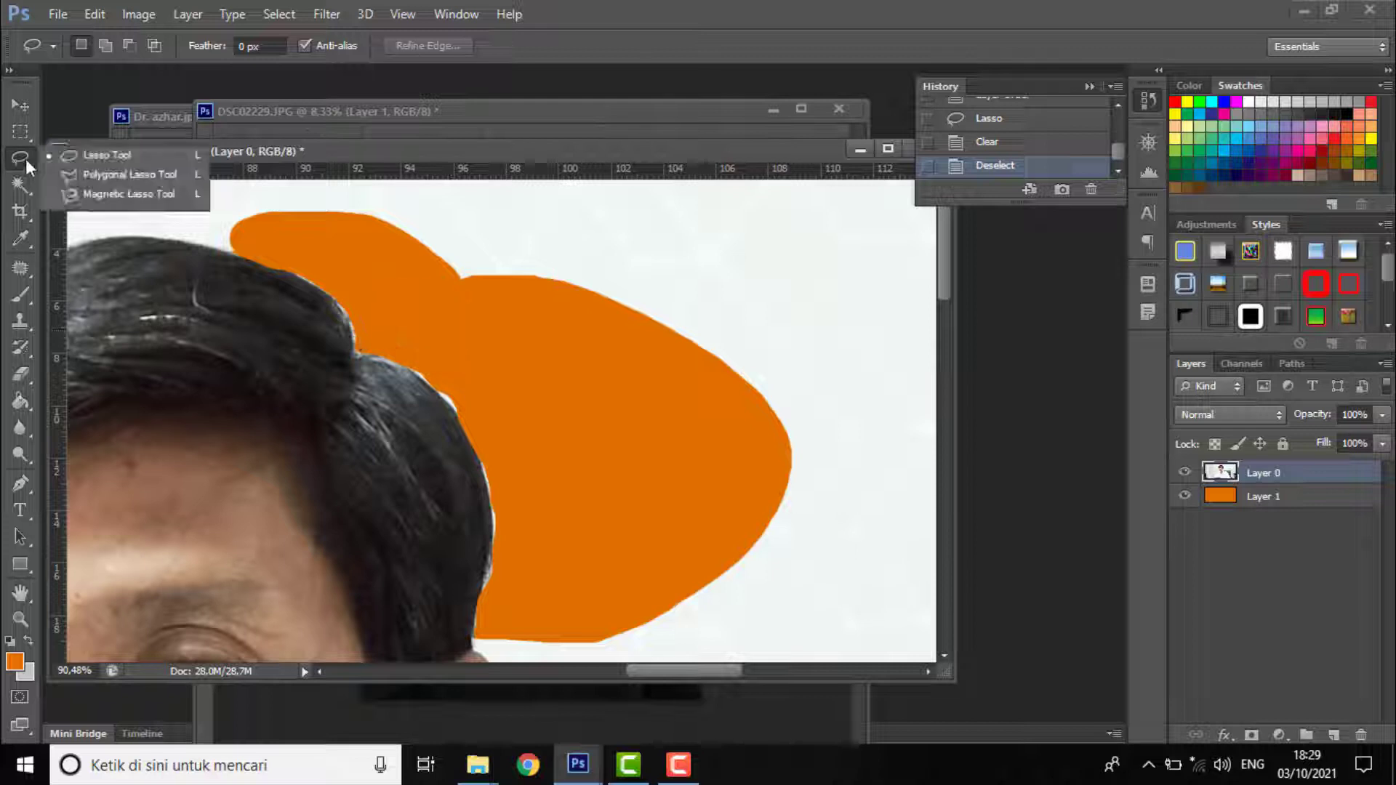
{"action": "left_click", "coordinate": [86, 175]}
{"action": "scroll", "coordinate": [561, 385], "scroll_direction": "down", "scroll_amount": 5}
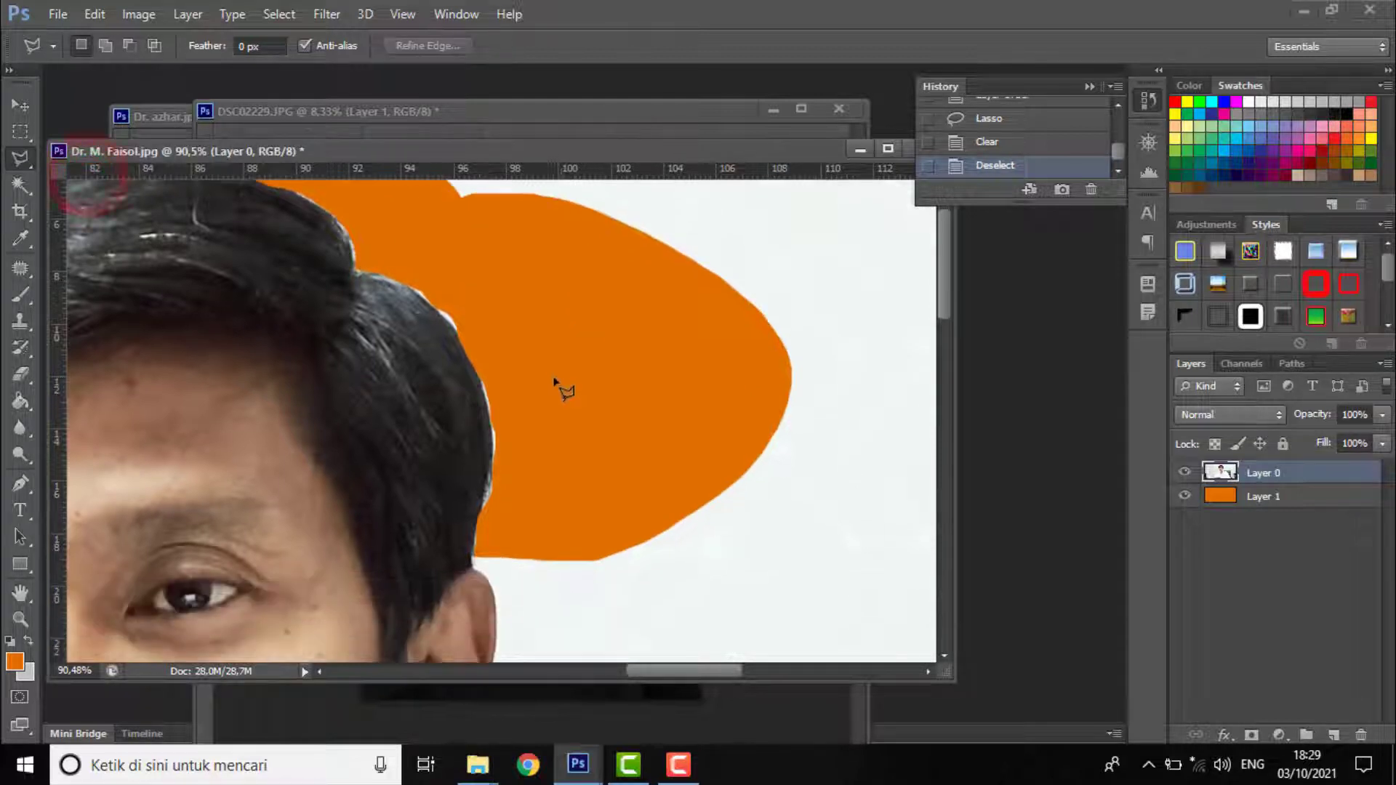
{"action": "scroll", "coordinate": [555, 387], "scroll_direction": "down", "scroll_amount": 1}
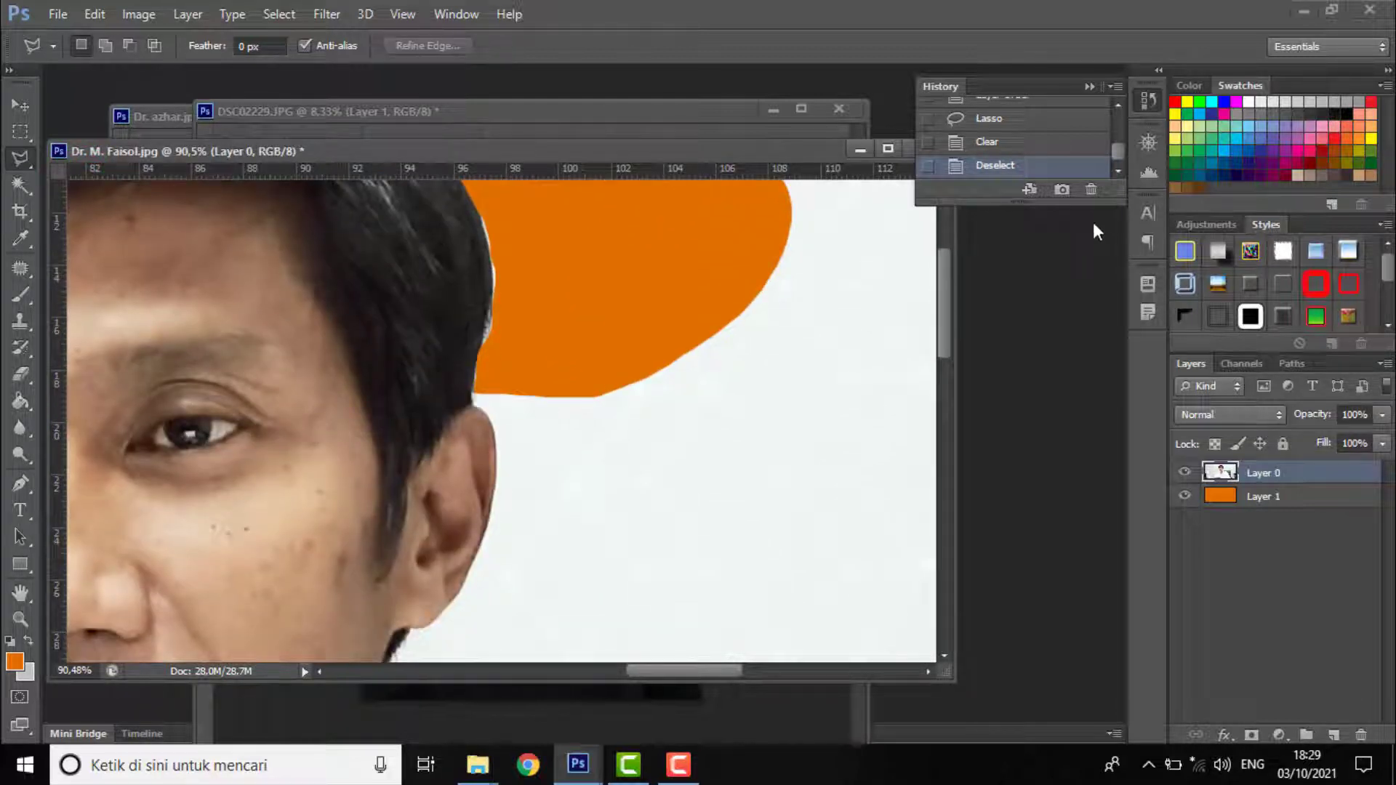
{"action": "left_click", "coordinate": [1152, 145]}
{"action": "left_click", "coordinate": [1044, 244]}
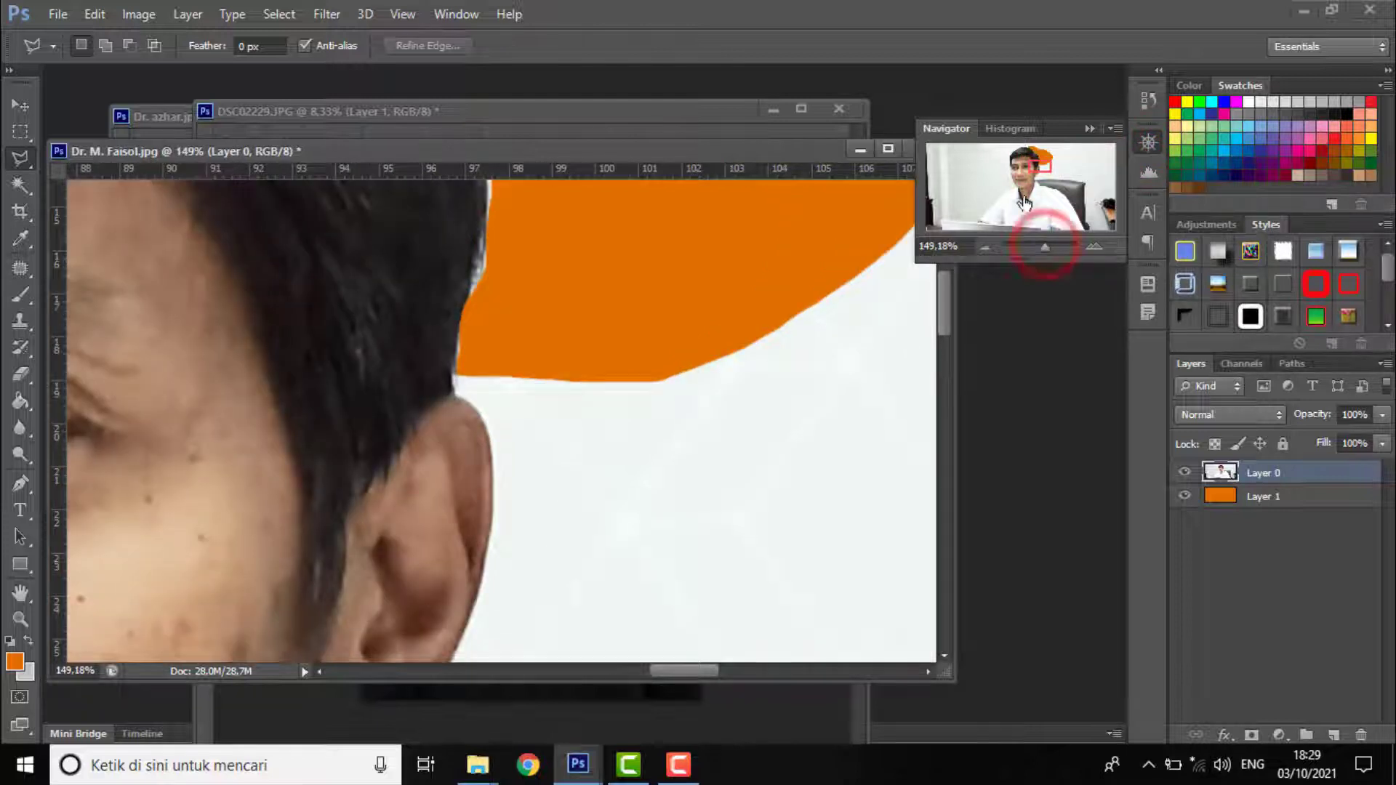
{"action": "left_click_drag", "start_coordinate": [1041, 171], "coordinate": [1041, 173]}
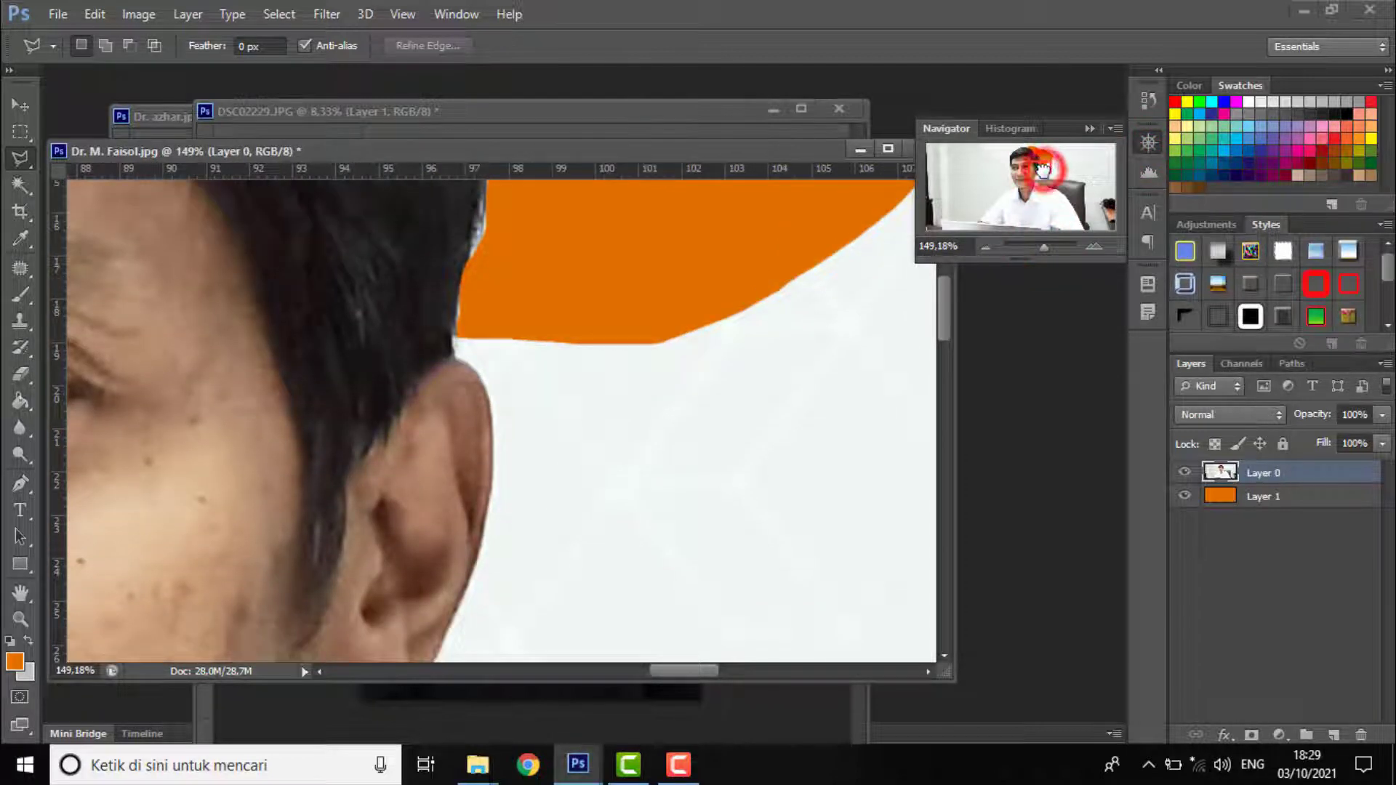
{"action": "left_click", "coordinate": [455, 351]}
{"action": "left_click", "coordinate": [466, 361]}
{"action": "left_click", "coordinate": [478, 380]}
{"action": "left_click", "coordinate": [489, 389]}
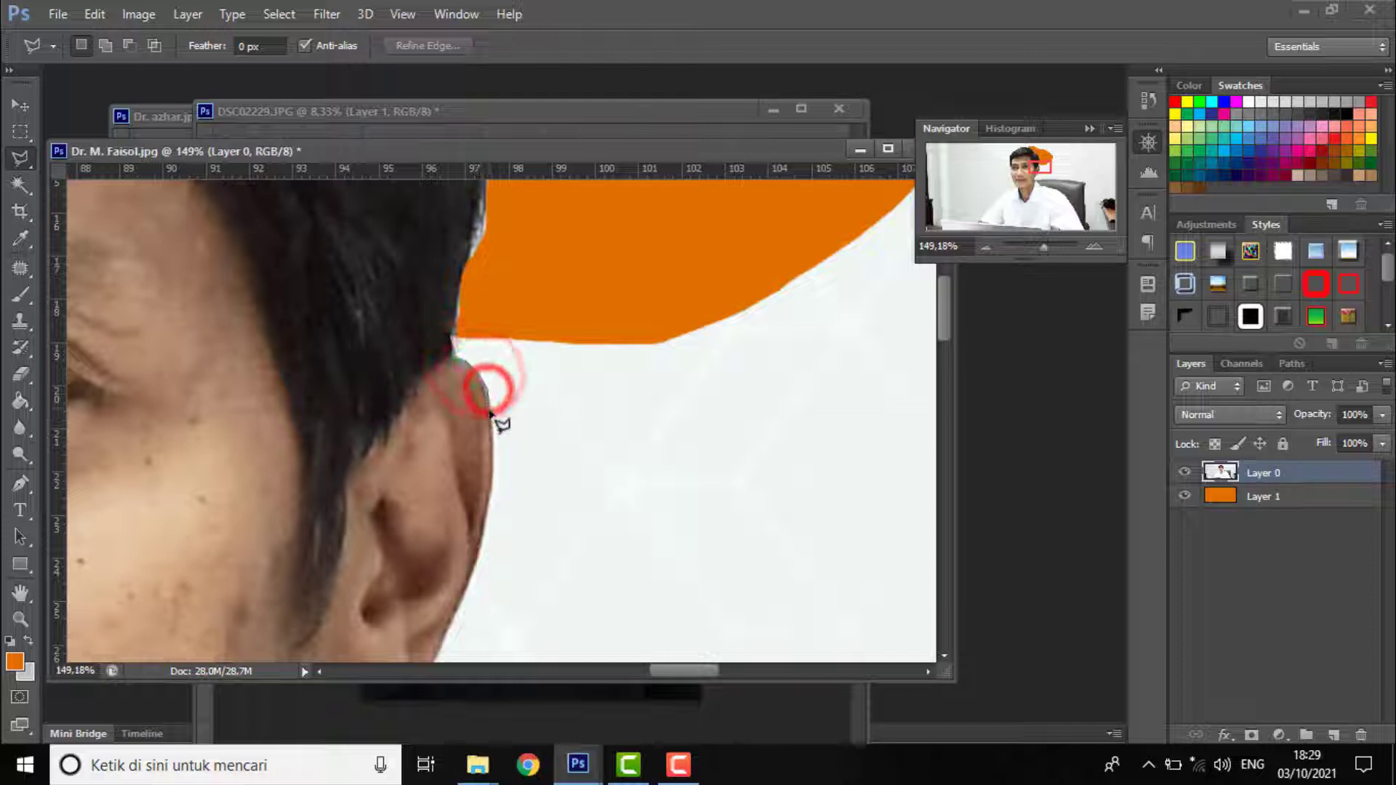
{"action": "left_click", "coordinate": [488, 405]}
{"action": "left_click", "coordinate": [490, 423]}
{"action": "left_click", "coordinate": [492, 458]}
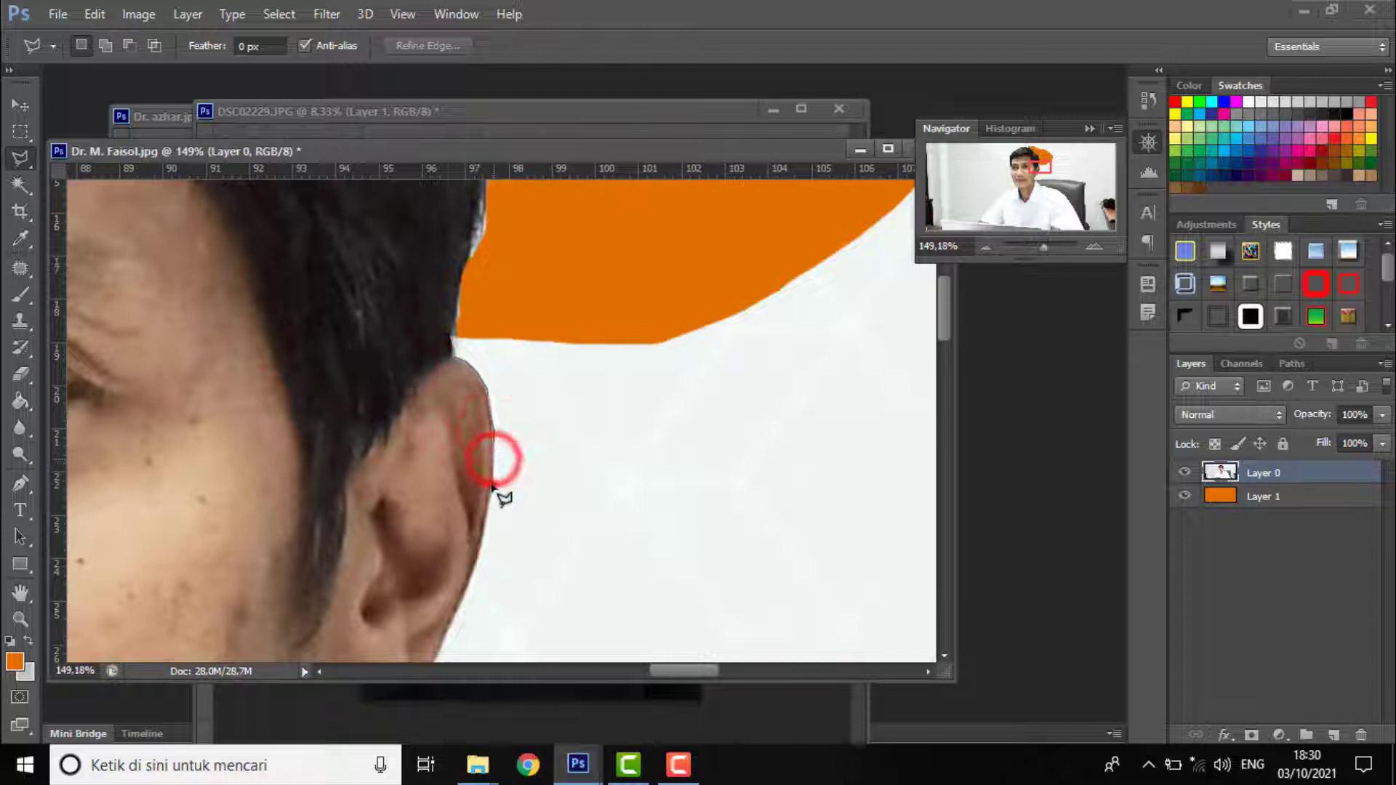
{"action": "left_click", "coordinate": [492, 483]}
{"action": "left_click", "coordinate": [485, 502]}
{"action": "left_click", "coordinate": [489, 521]}
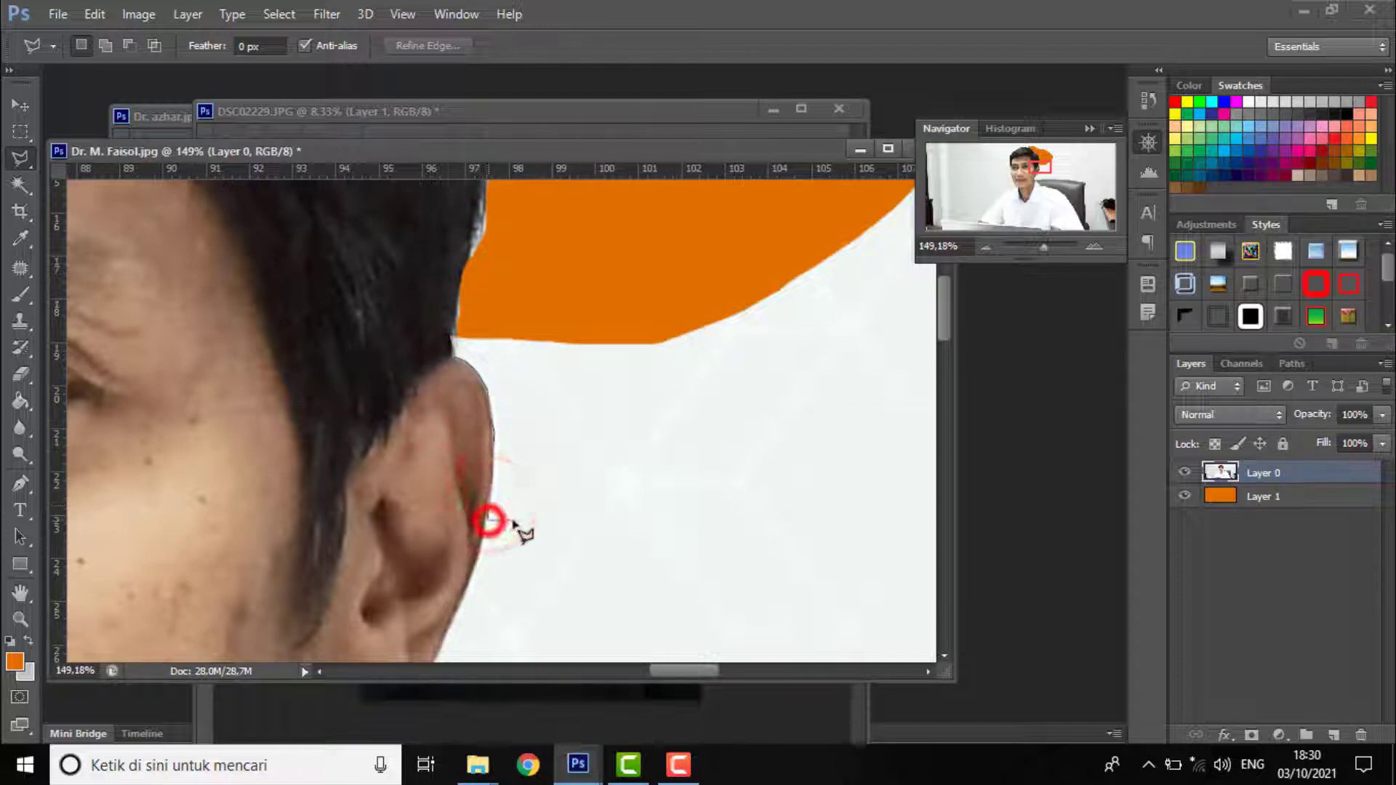
Close the polygonal selection around the wall beside the ear, overlapping the orange cutout, then delete that area from Layer 0 and deselect
{"action": "left_click", "coordinate": [631, 519]}
{"action": "left_click", "coordinate": [825, 478]}
{"action": "left_click", "coordinate": [821, 348]}
{"action": "left_click", "coordinate": [785, 298]}
{"action": "left_click", "coordinate": [694, 284]}
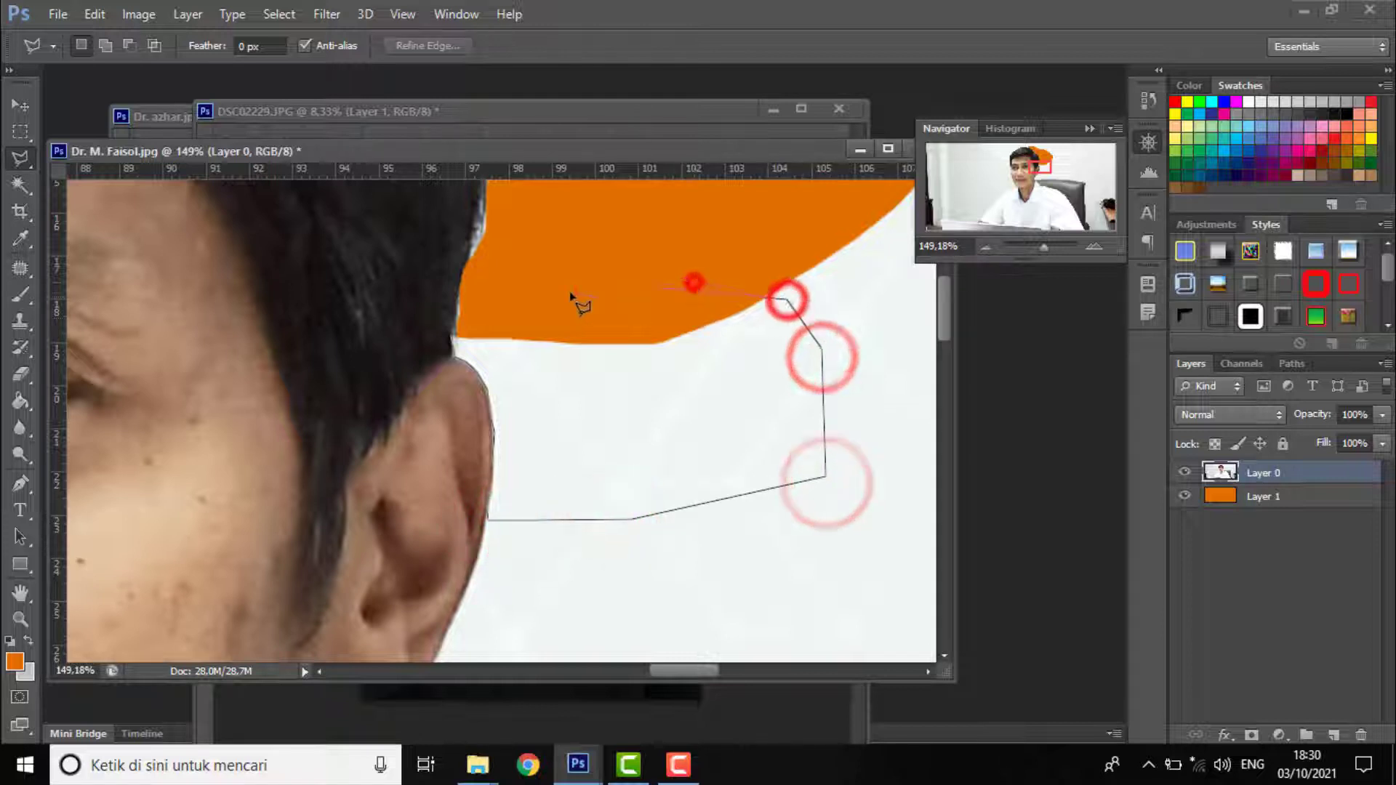
{"action": "left_click", "coordinate": [570, 291]}
{"action": "left_click", "coordinate": [542, 295]}
{"action": "double_click", "coordinate": [525, 302]}
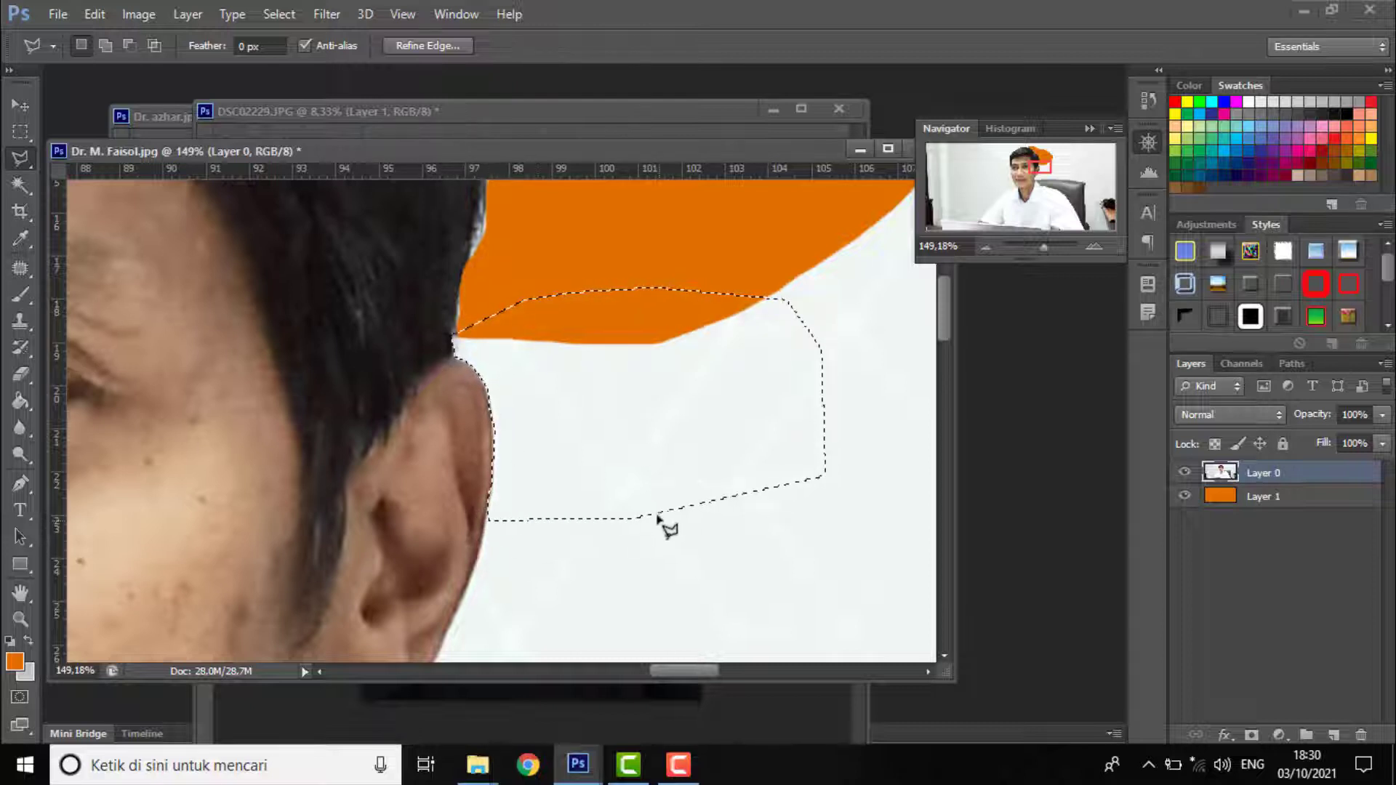
{"action": "key", "text": "alt+BackSpace"}
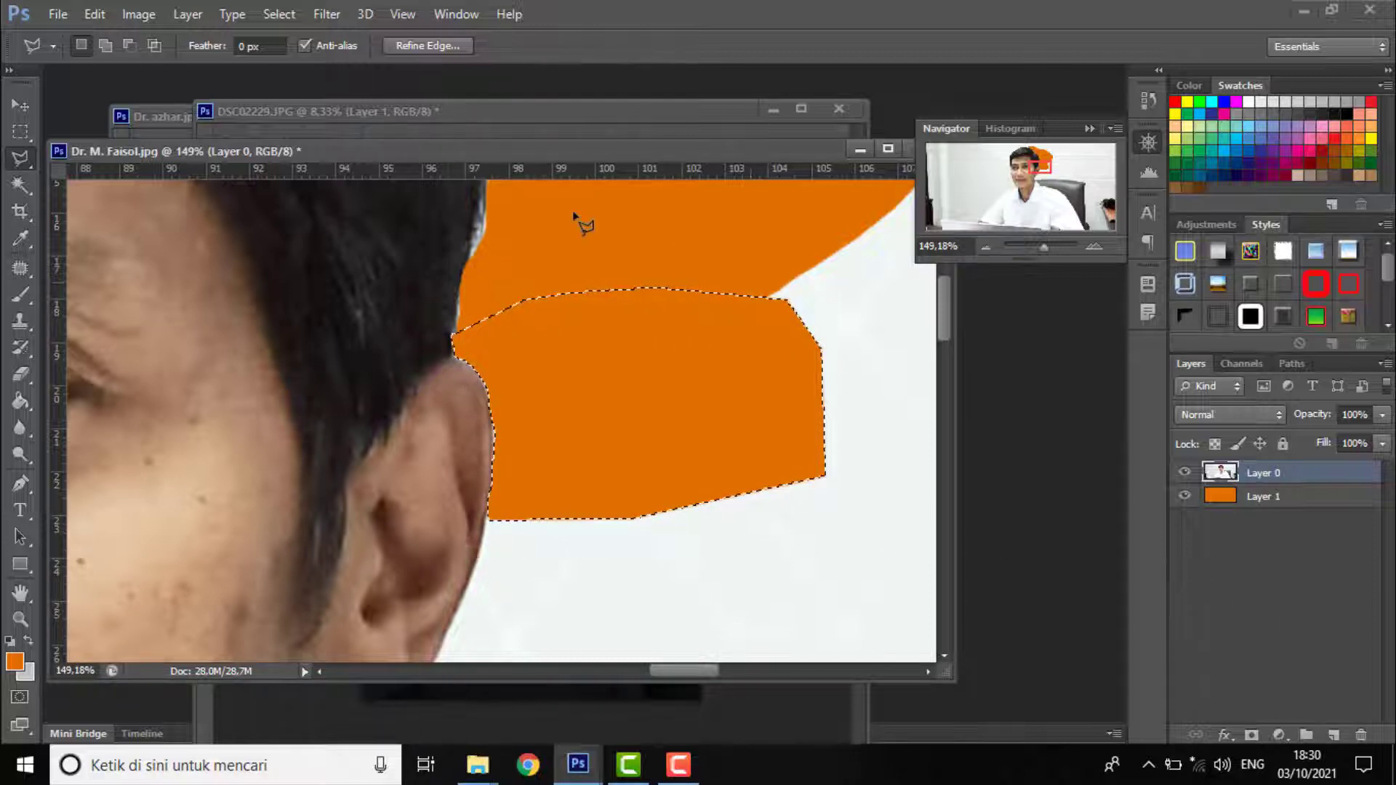
{"action": "left_click", "coordinate": [634, 329]}
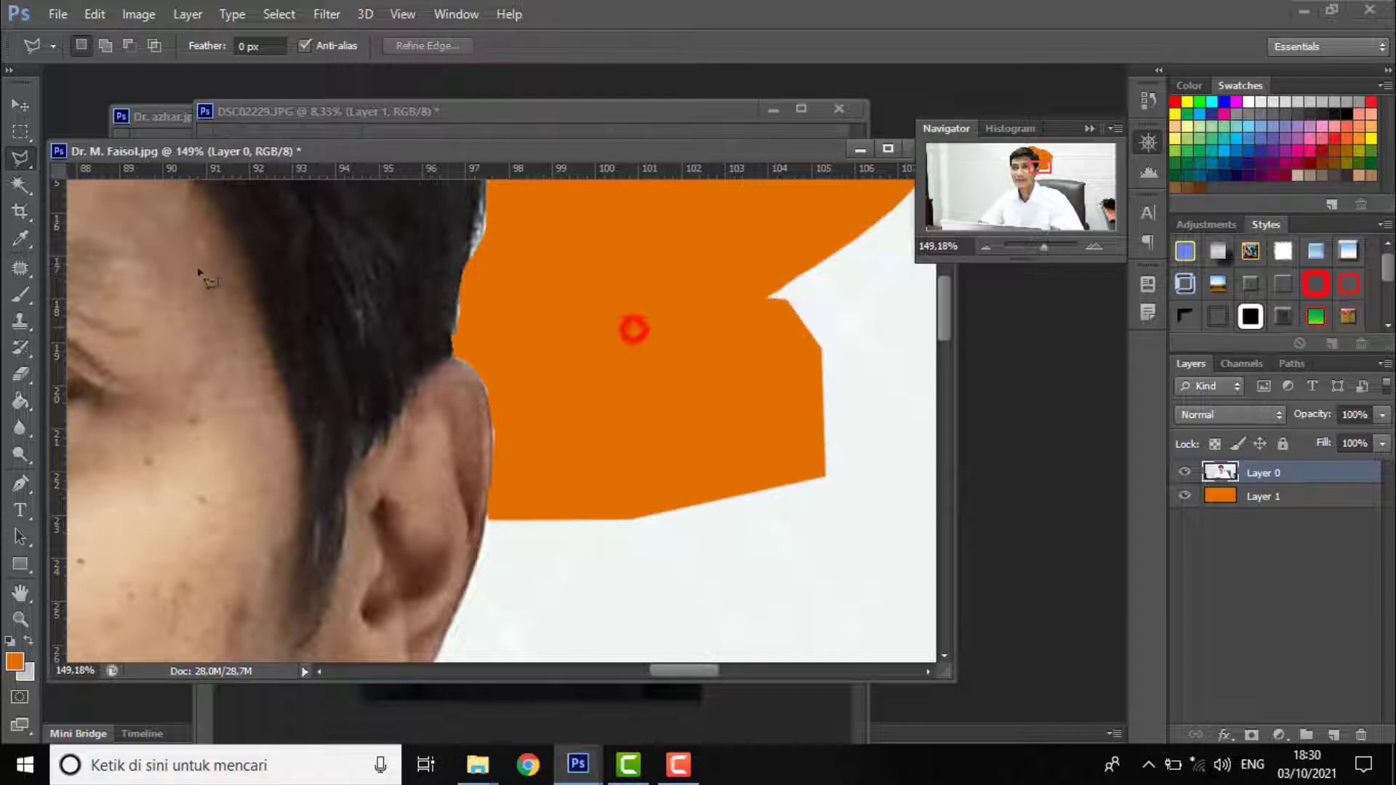
Activate the Magnetic Lasso tool and frame the wall area between the chin and the white shirt's shoulder
{"action": "left_click", "coordinate": [20, 160]}
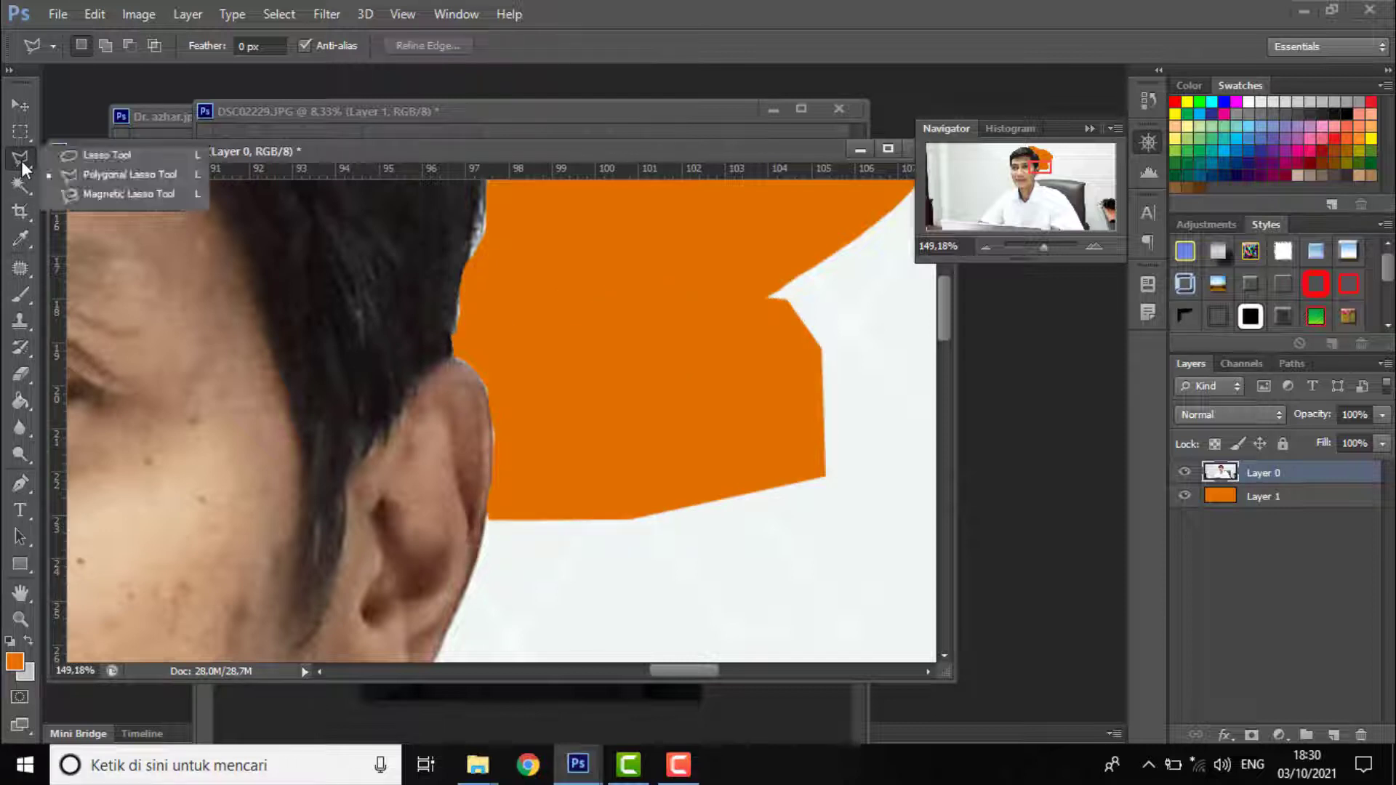
{"action": "left_click", "coordinate": [111, 193]}
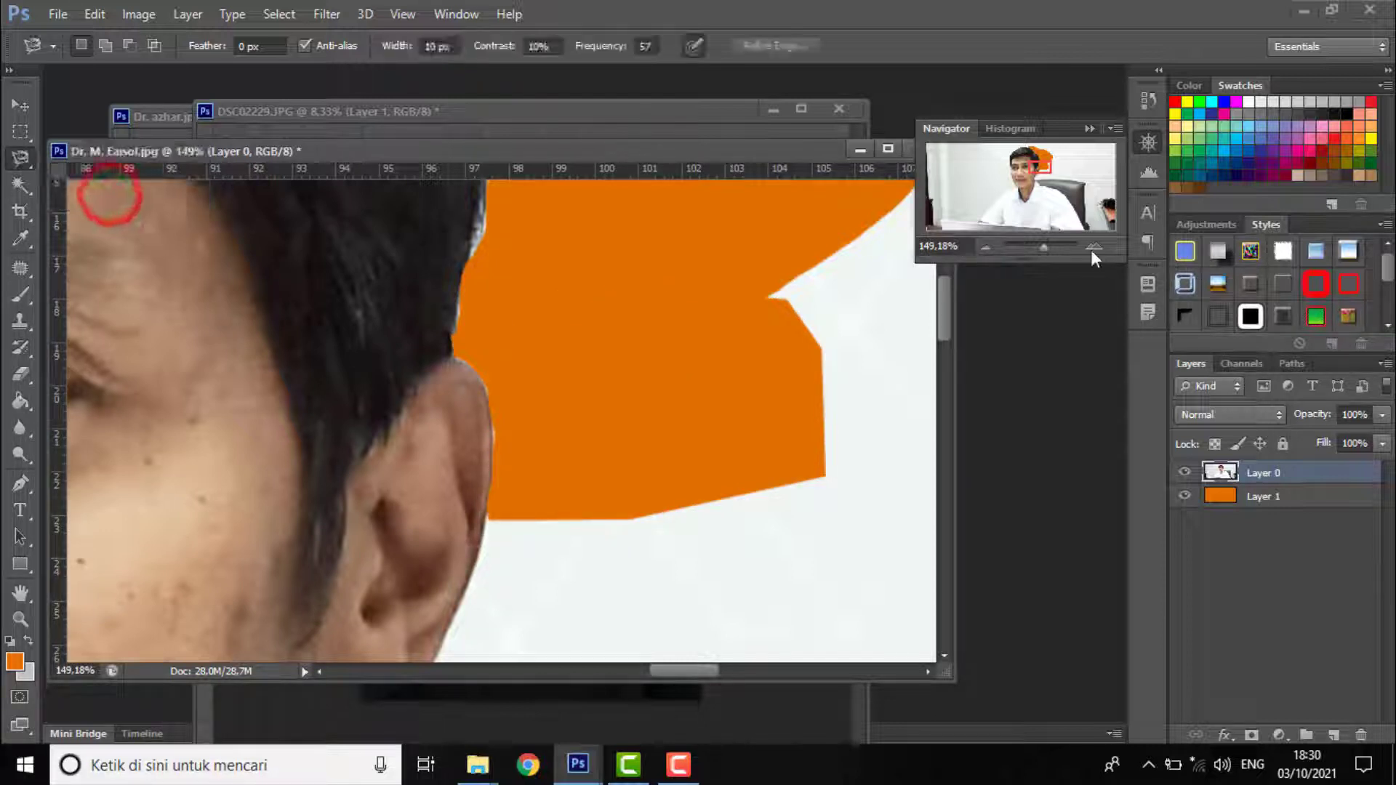
{"action": "left_click", "coordinate": [1040, 246]}
{"action": "left_click_drag", "start_coordinate": [1040, 245], "coordinate": [1046, 246]}
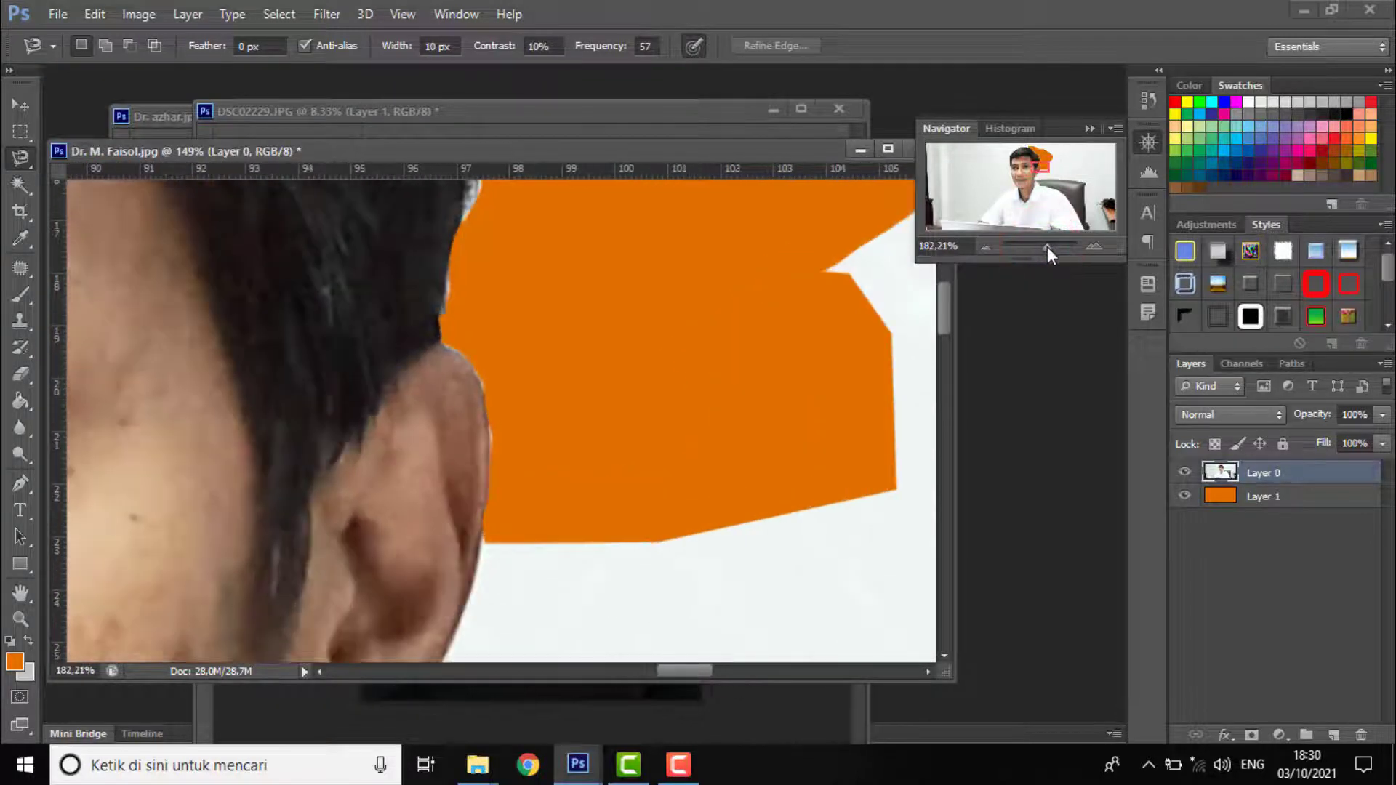
{"action": "left_click_drag", "start_coordinate": [1042, 173], "coordinate": [1039, 176]}
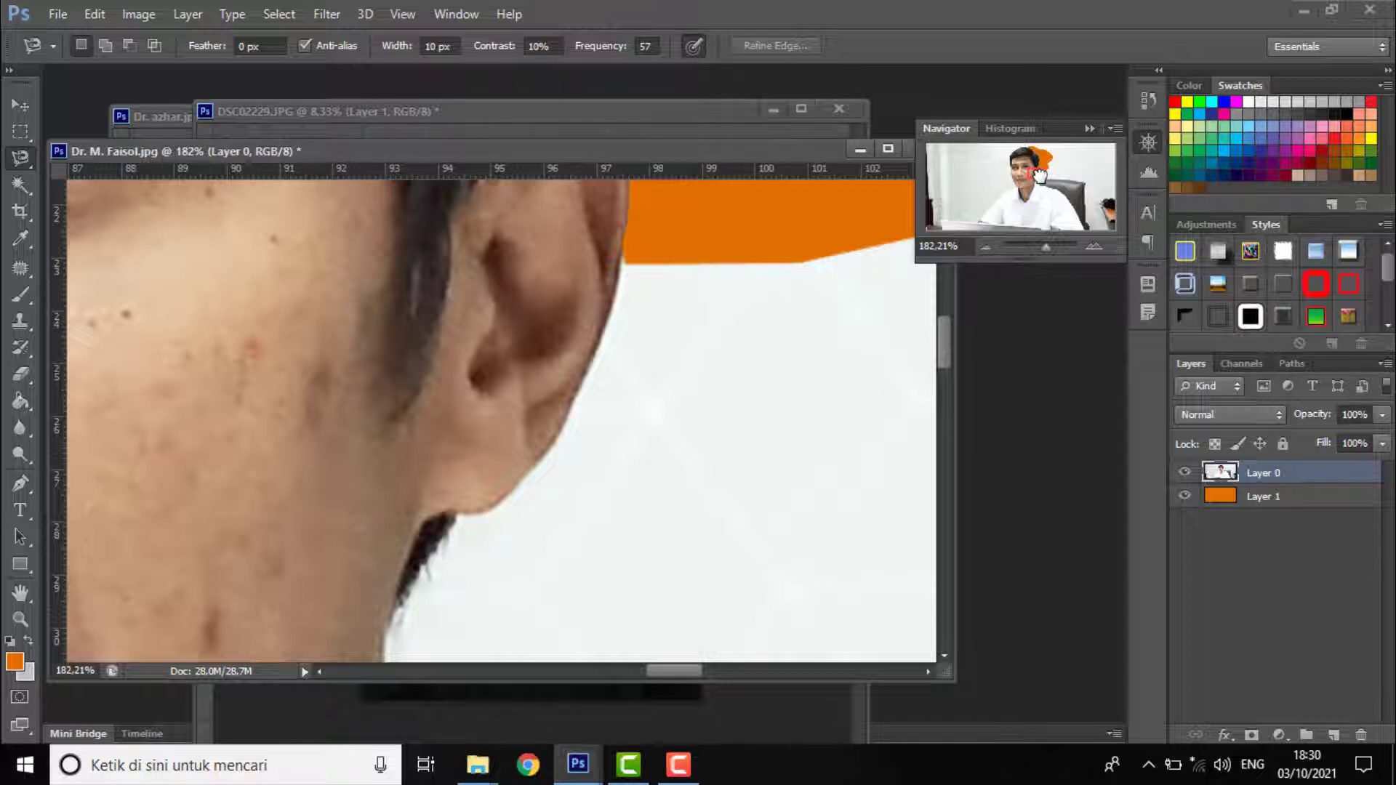
{"action": "left_click_drag", "start_coordinate": [1040, 175], "coordinate": [1041, 175]}
{"action": "scroll", "coordinate": [661, 299], "scroll_direction": "down", "scroll_amount": 1}
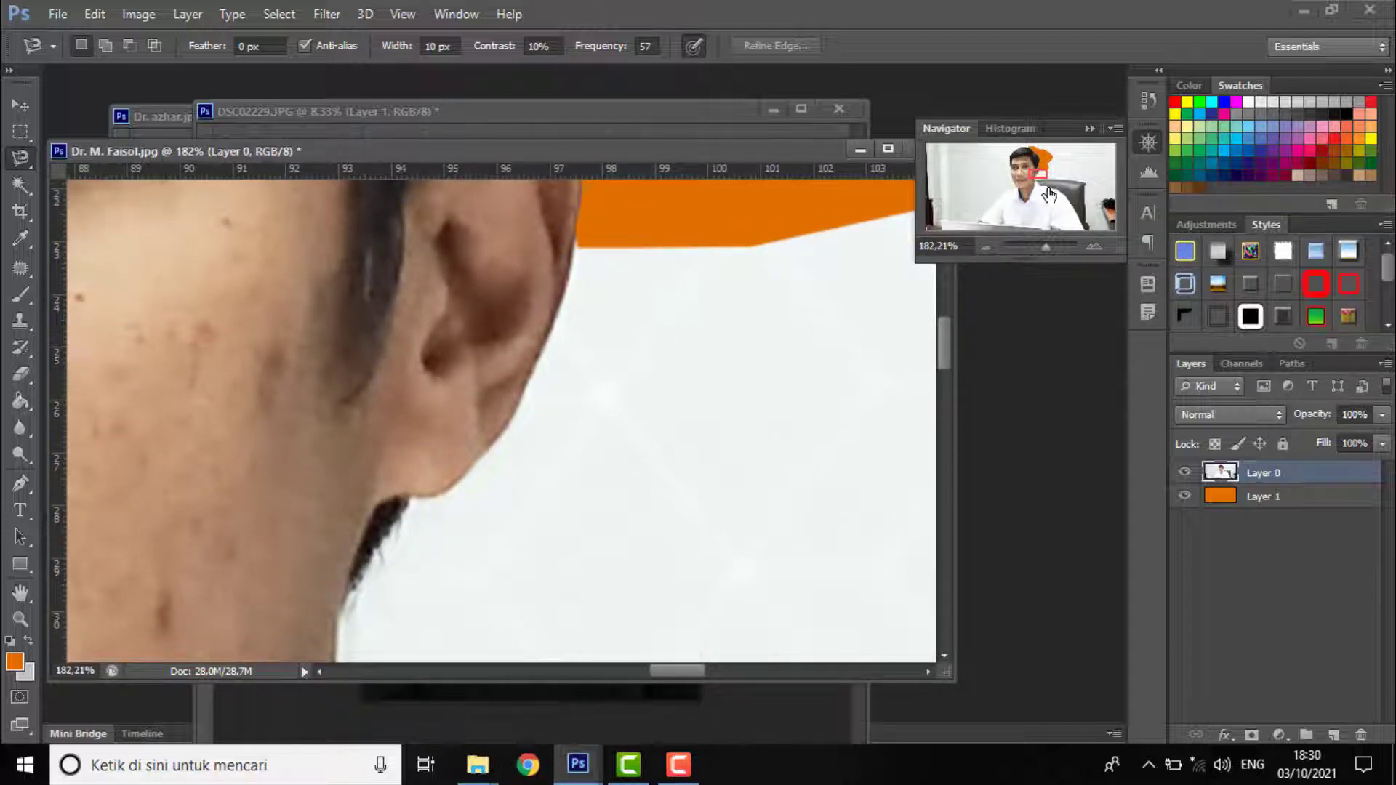
{"action": "left_click_drag", "start_coordinate": [1041, 175], "coordinate": [1014, 190]}
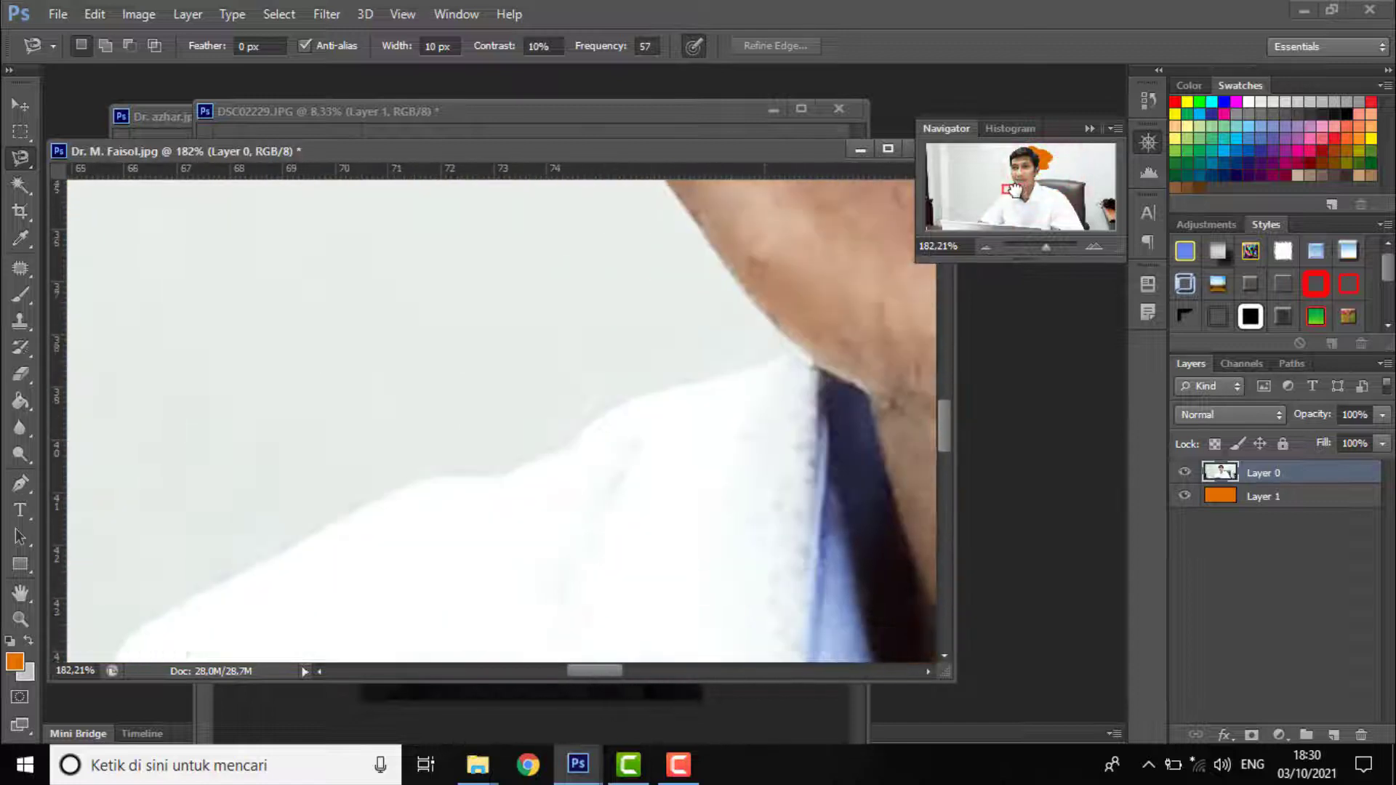
{"action": "left_click_drag", "start_coordinate": [1041, 252], "coordinate": [1038, 252]}
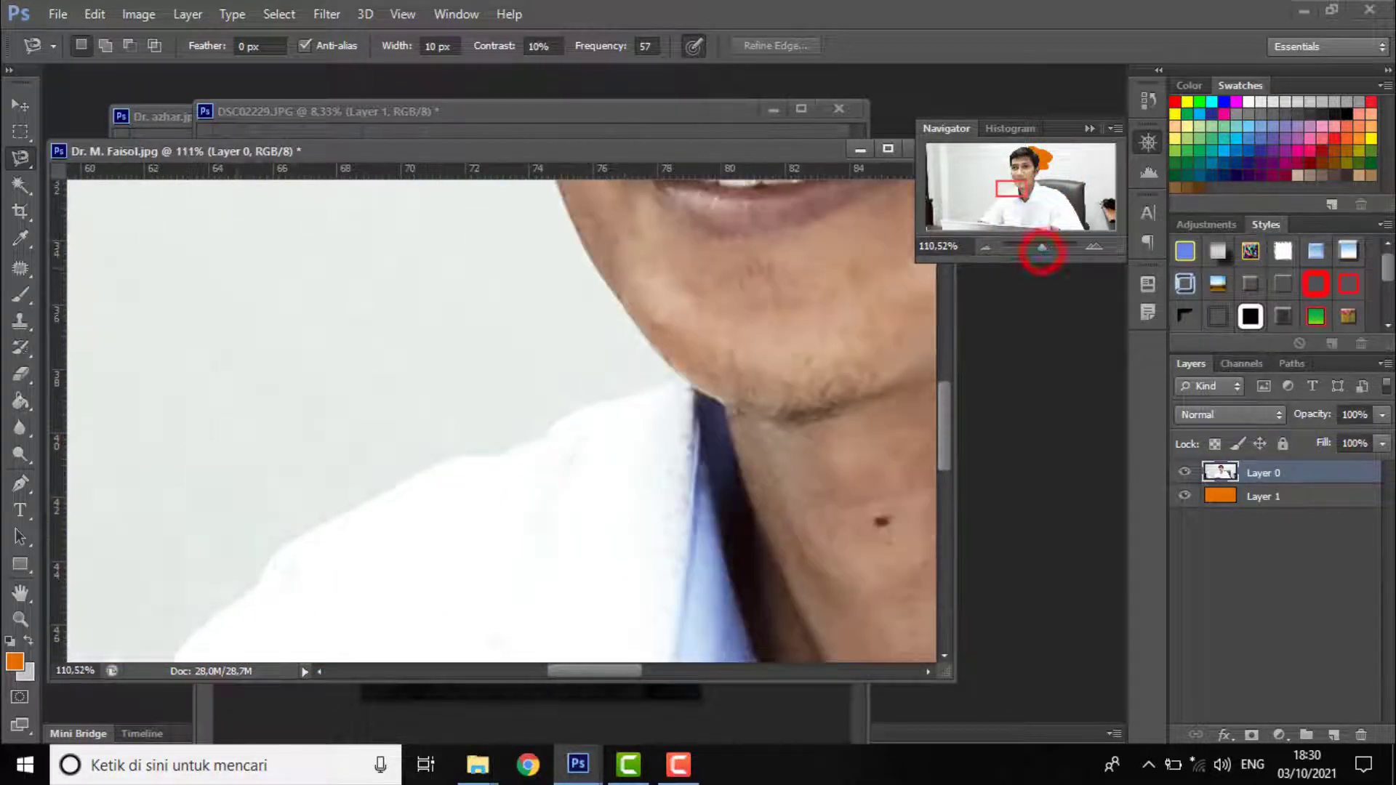
Try to select the wall between the chin and the shirt shoulder with the Magic Wand tool, then clear the selection
{"action": "left_click", "coordinate": [19, 190]}
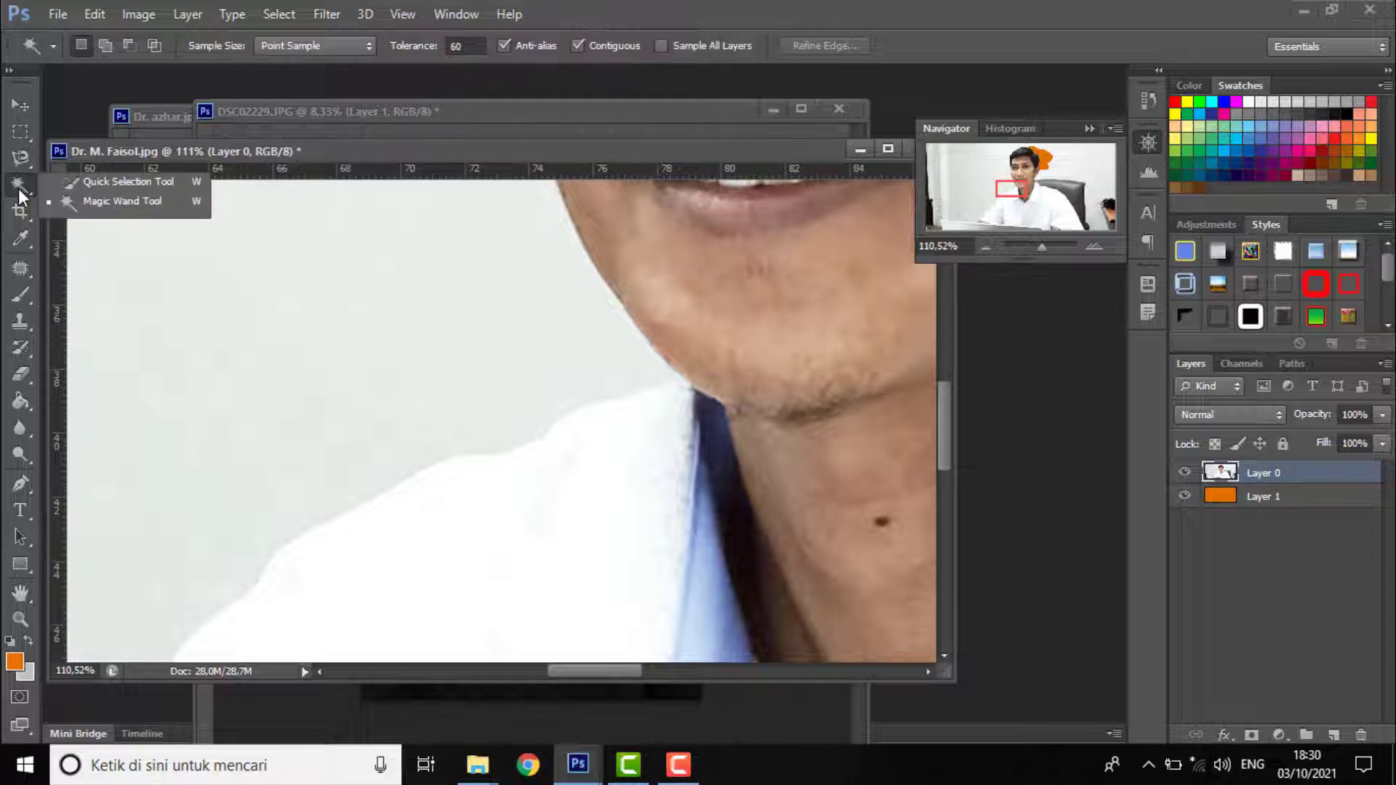
{"action": "left_click", "coordinate": [491, 336]}
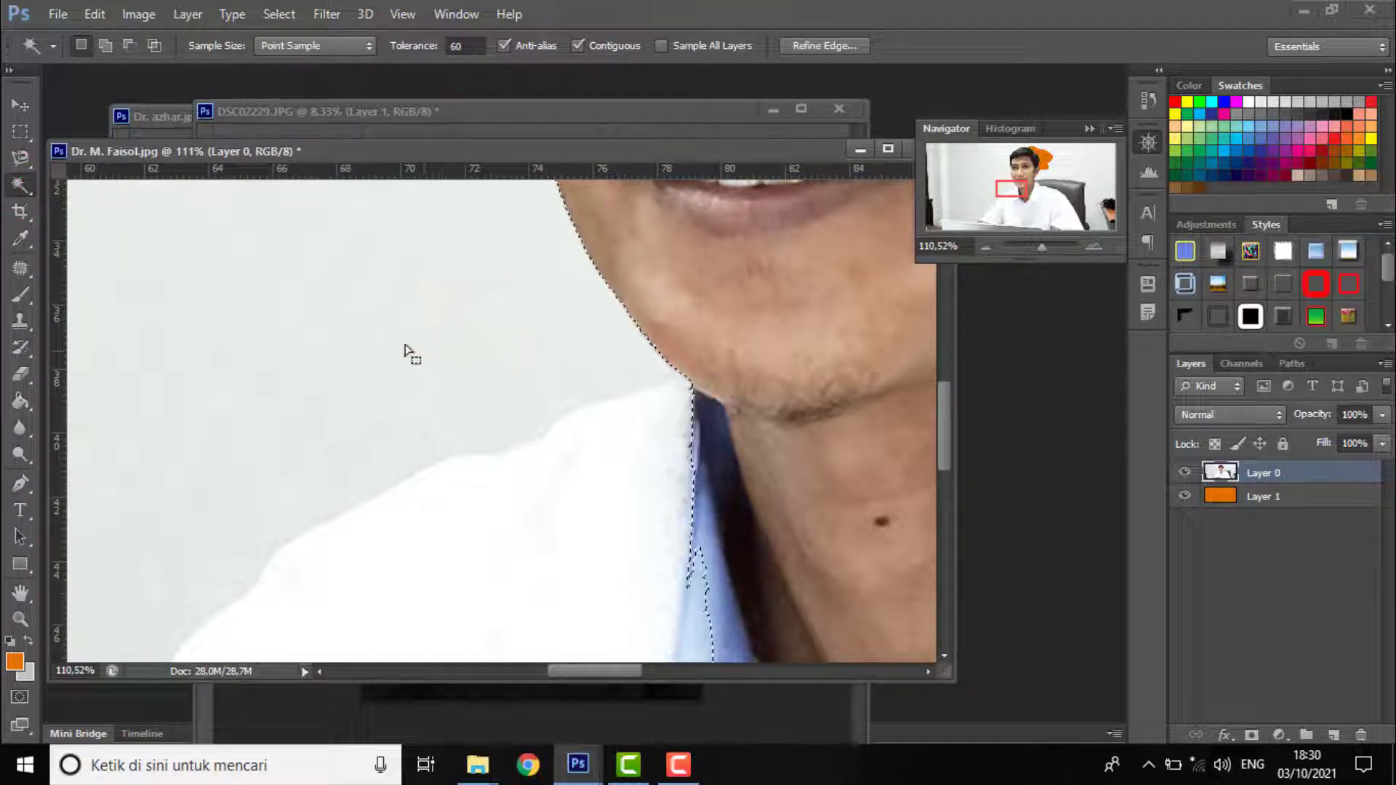
{"action": "left_click", "coordinate": [370, 315]}
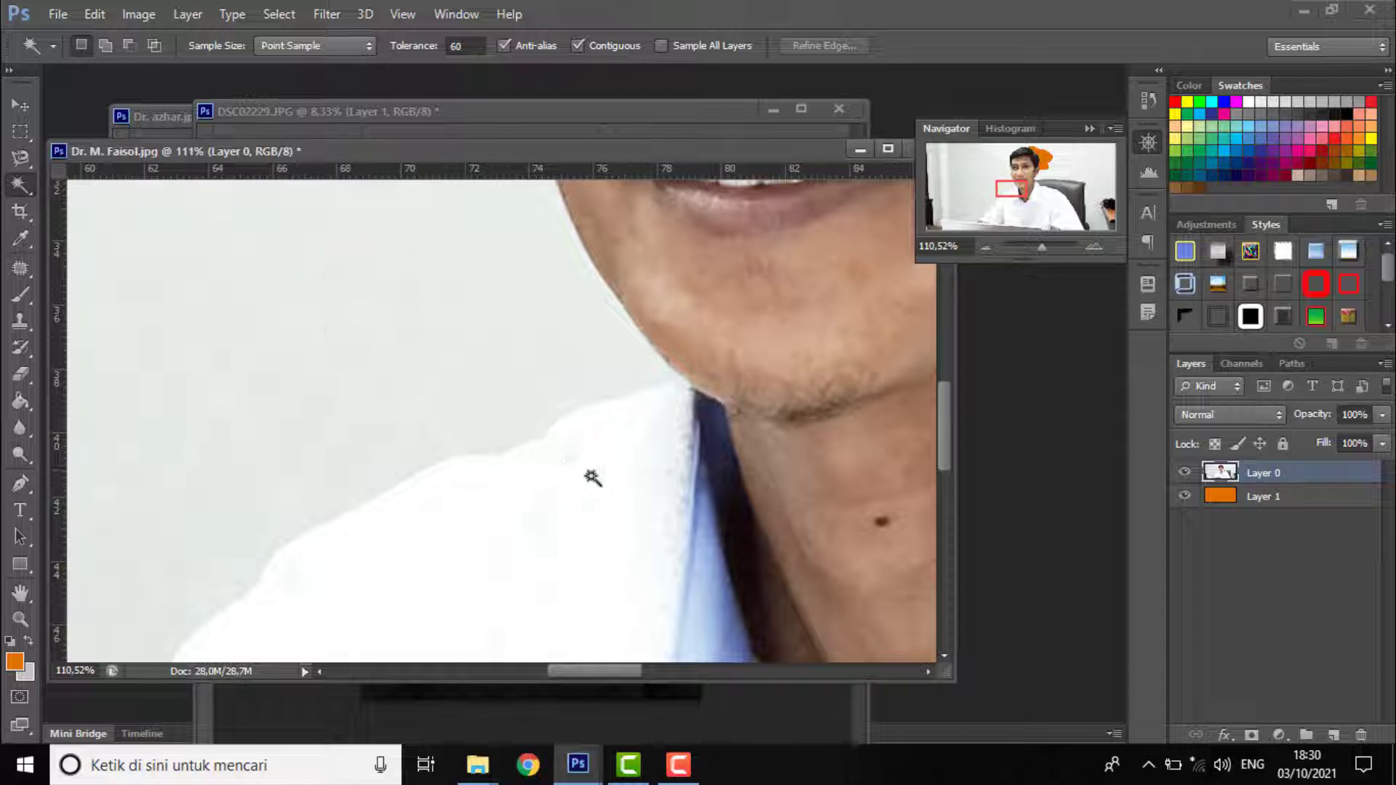
{"action": "left_click", "coordinate": [391, 377]}
{"action": "left_click", "coordinate": [394, 375]}
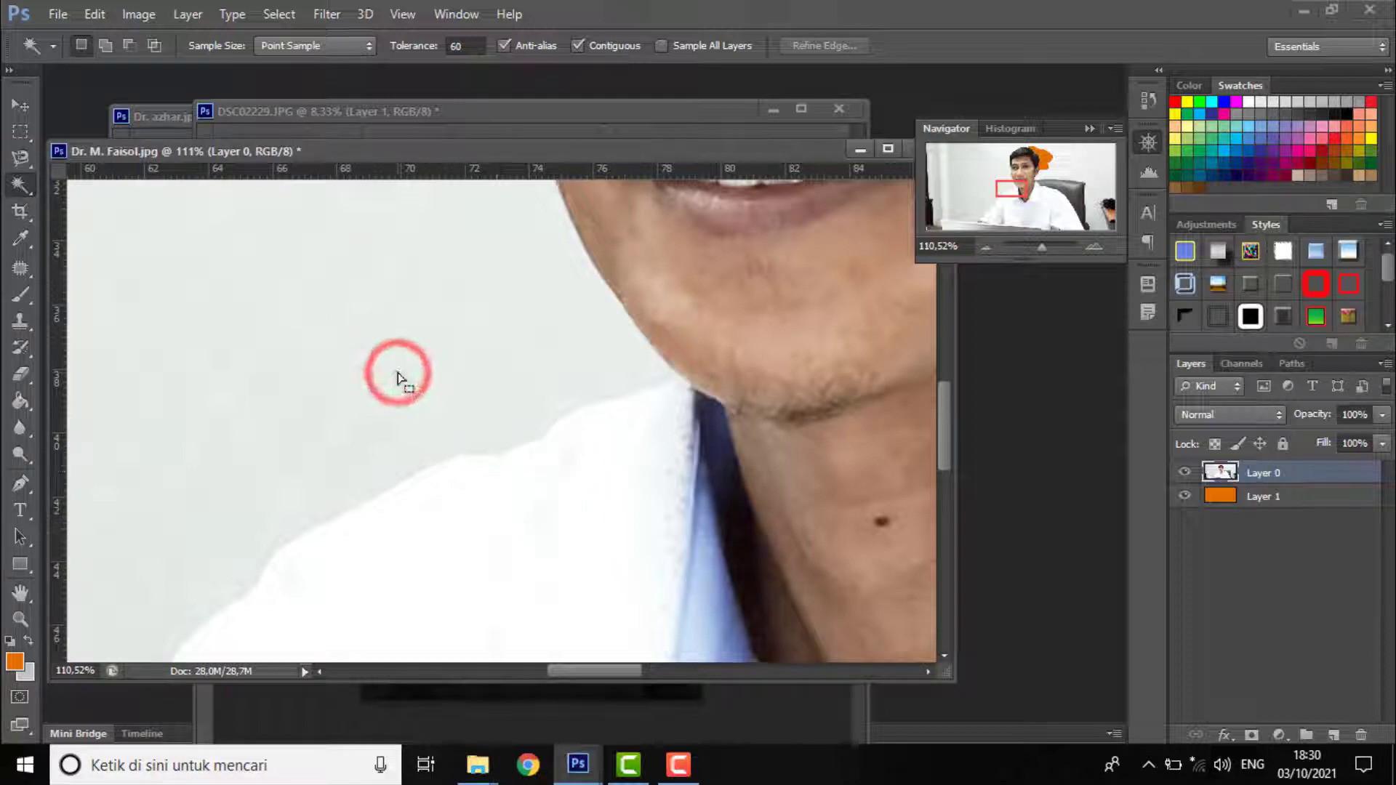
{"action": "left_click", "coordinate": [396, 372]}
{"action": "left_click", "coordinate": [397, 374]}
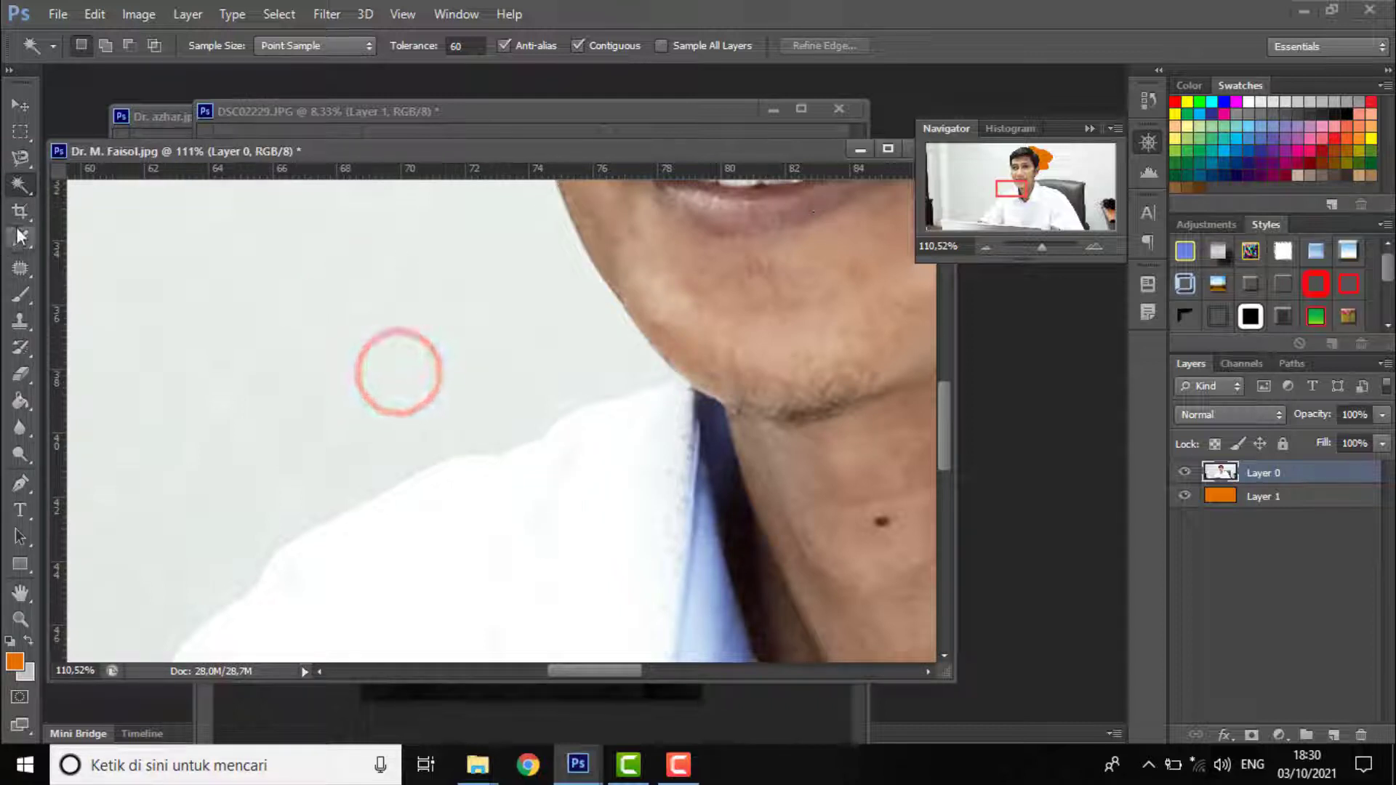
Select the wall bounded by the jaw and shirt shoulder with the Magnetic Lasso tool, and delete it from Layer 0
{"action": "left_click", "coordinate": [22, 164]}
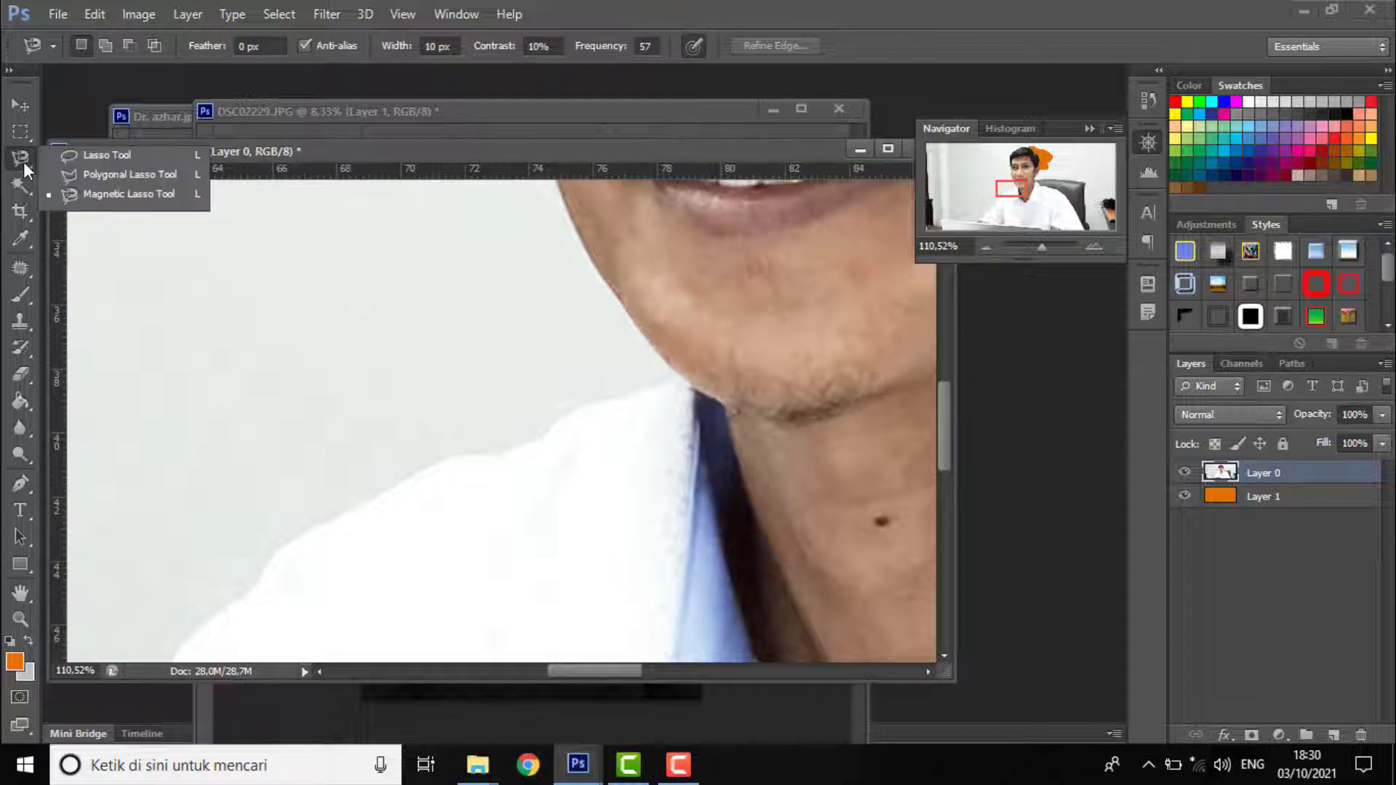
{"action": "left_click", "coordinate": [83, 190]}
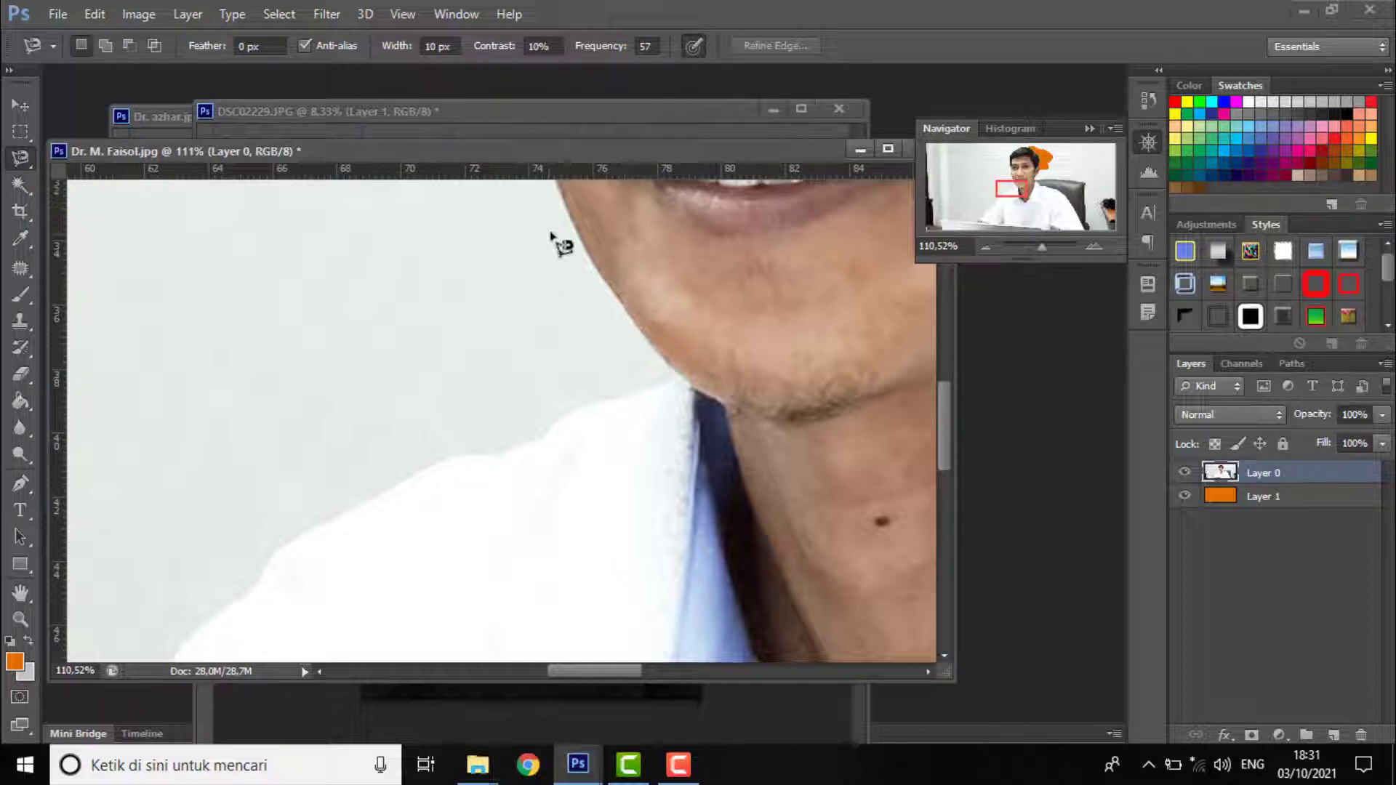
{"action": "left_click", "coordinate": [565, 214]}
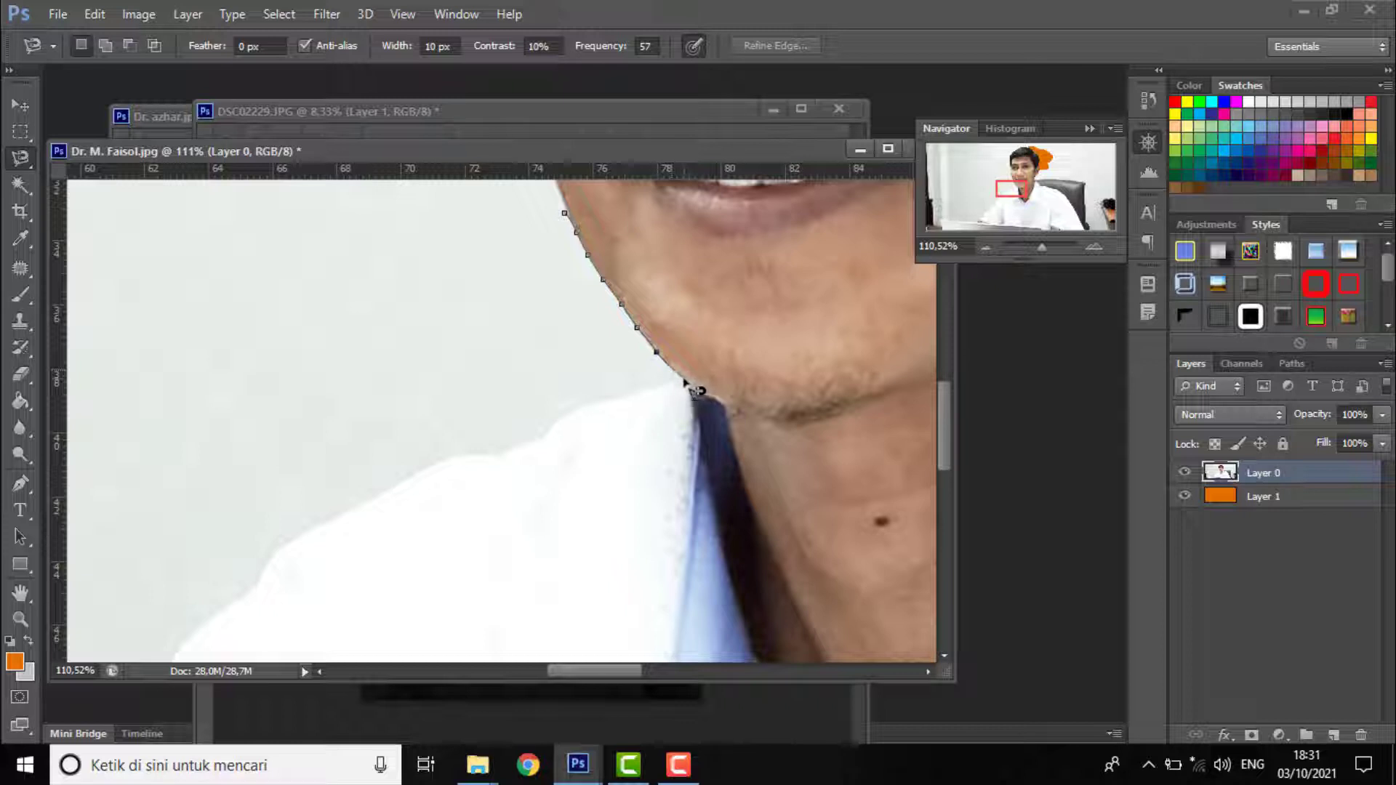
{"action": "left_click", "coordinate": [684, 381]}
{"action": "left_click", "coordinate": [657, 387]}
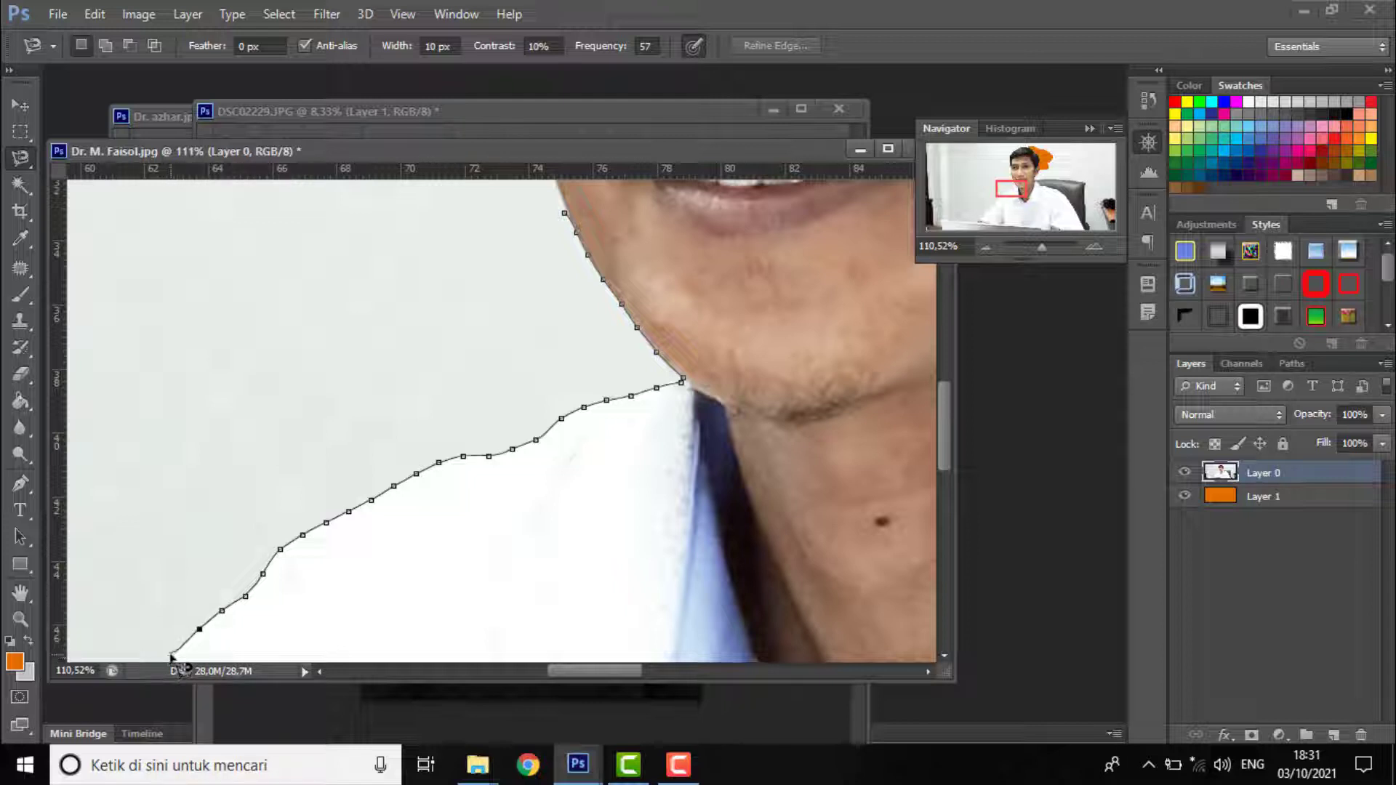
{"action": "left_click", "coordinate": [170, 654]}
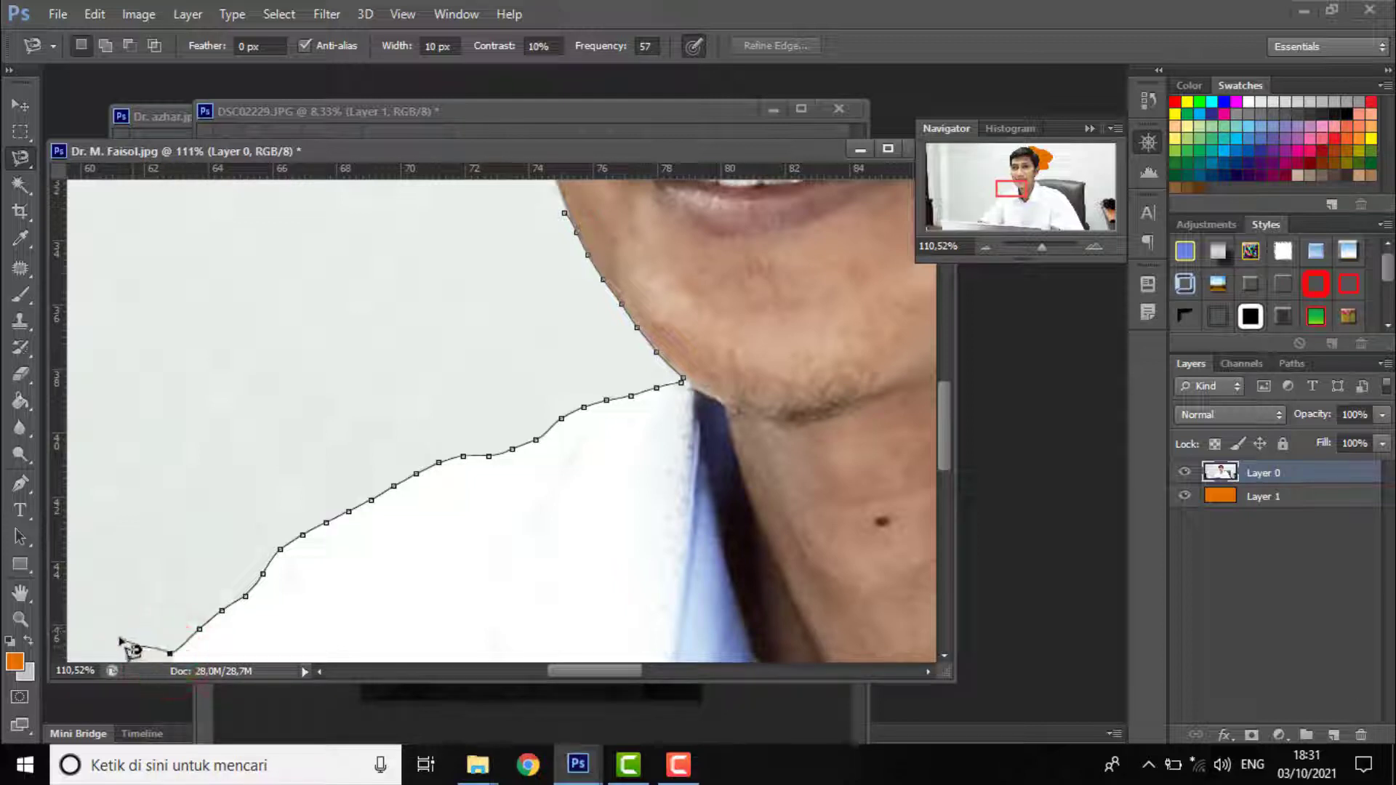
{"action": "left_click", "coordinate": [84, 560]}
{"action": "double_click", "coordinate": [190, 390]}
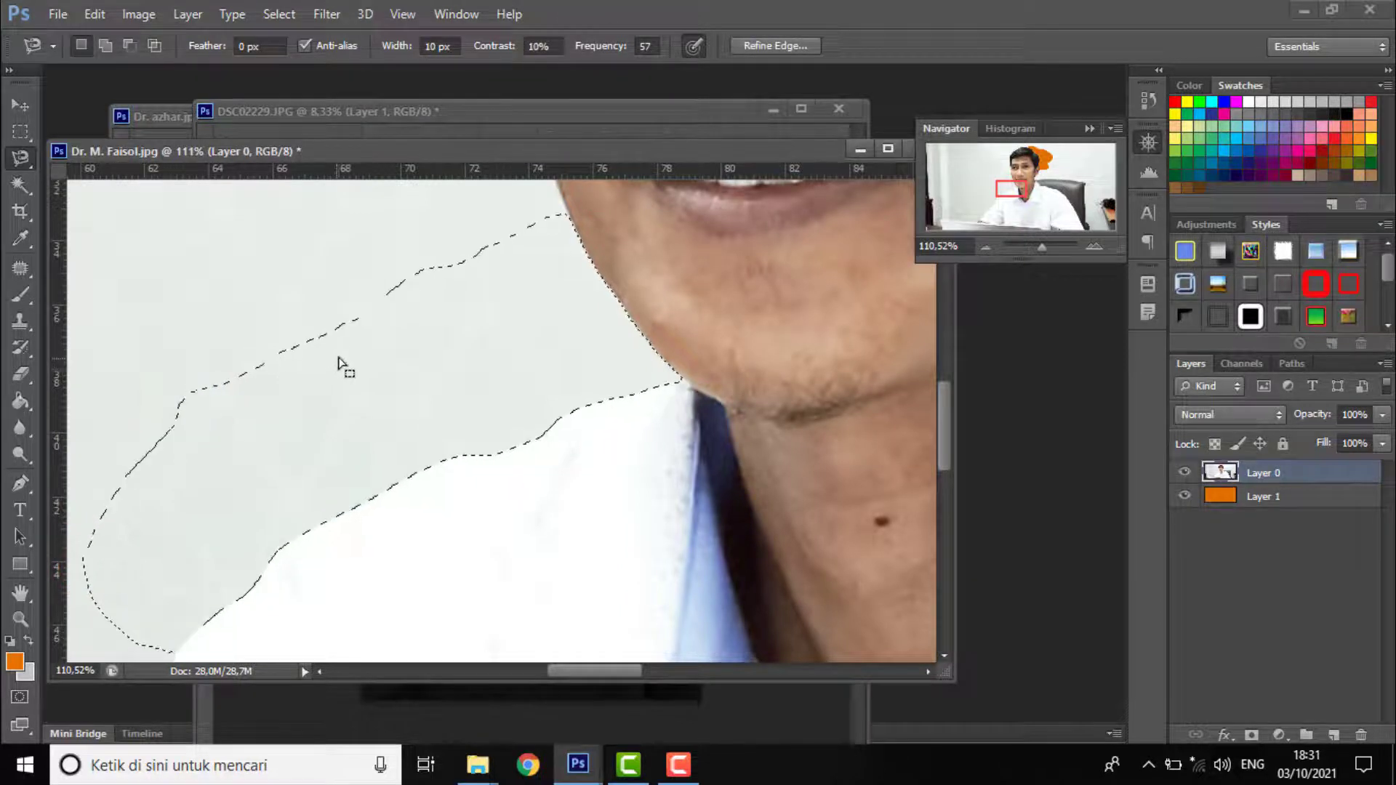
{"action": "key", "text": "alt+BackSpace"}
Select the wall along the shirt's upper sleeve below the orange cutout with the Magnetic Lasso tool, and delete it from Layer 0
{"action": "scroll", "coordinate": [502, 363], "scroll_direction": "down", "scroll_amount": 4}
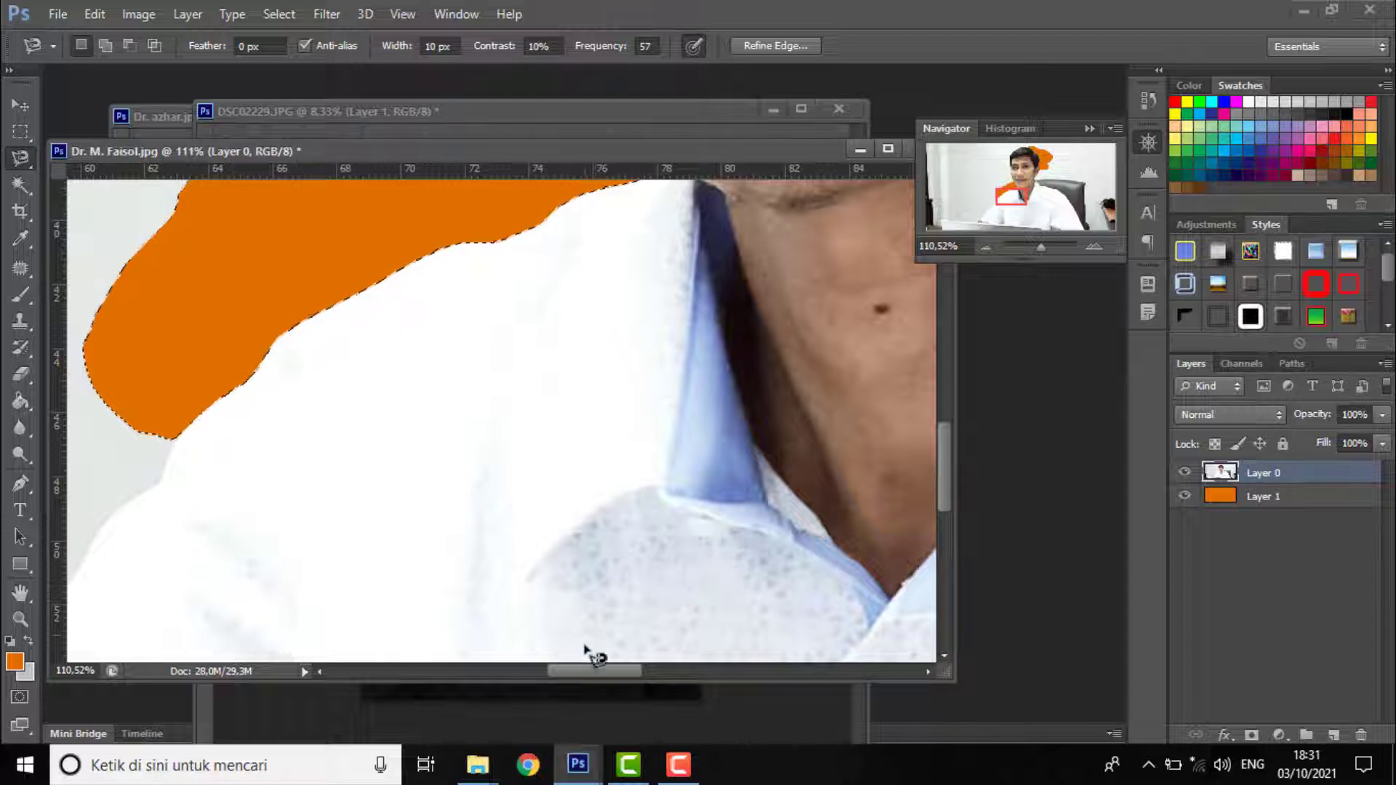
{"action": "left_click_drag", "start_coordinate": [595, 670], "coordinate": [566, 670]}
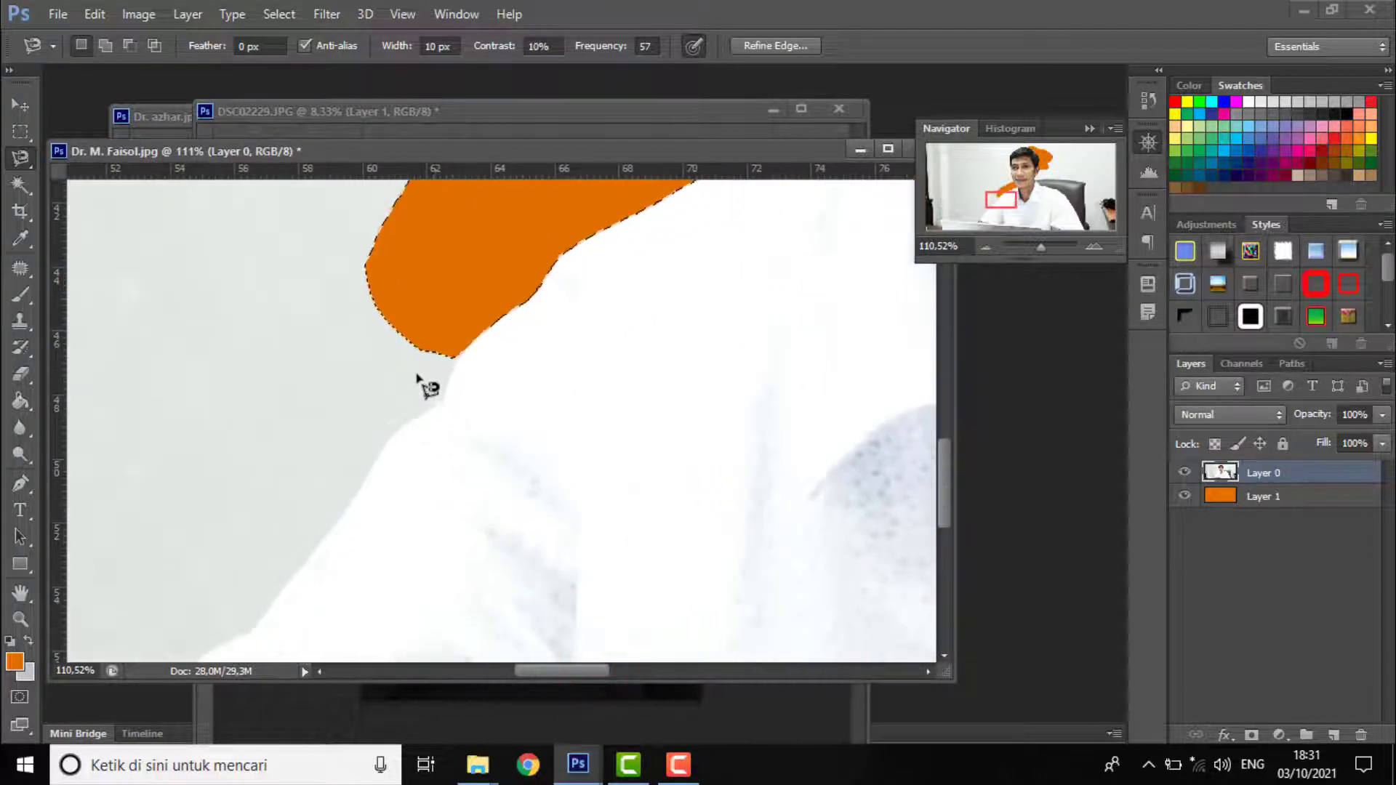
{"action": "left_click", "coordinate": [366, 313]}
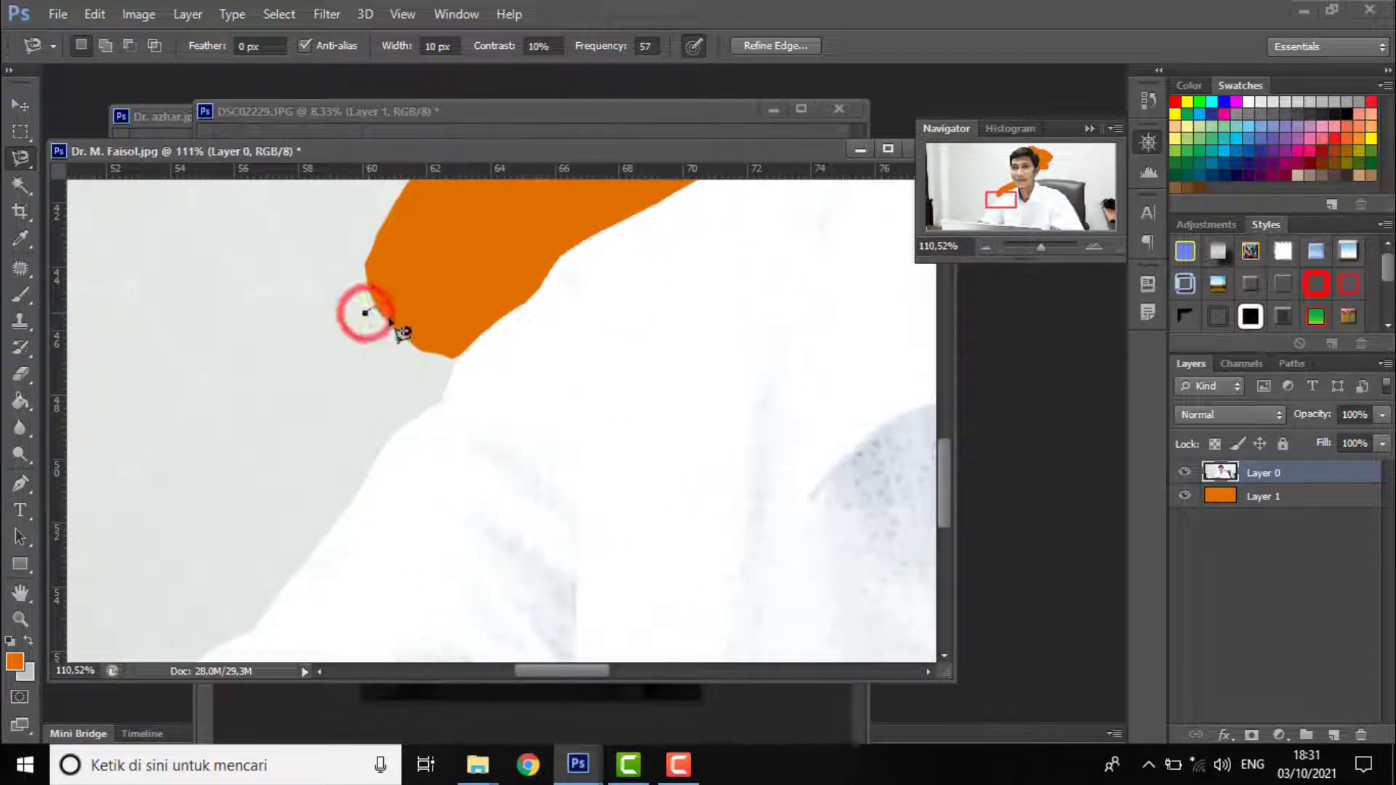
{"action": "left_click", "coordinate": [453, 353]}
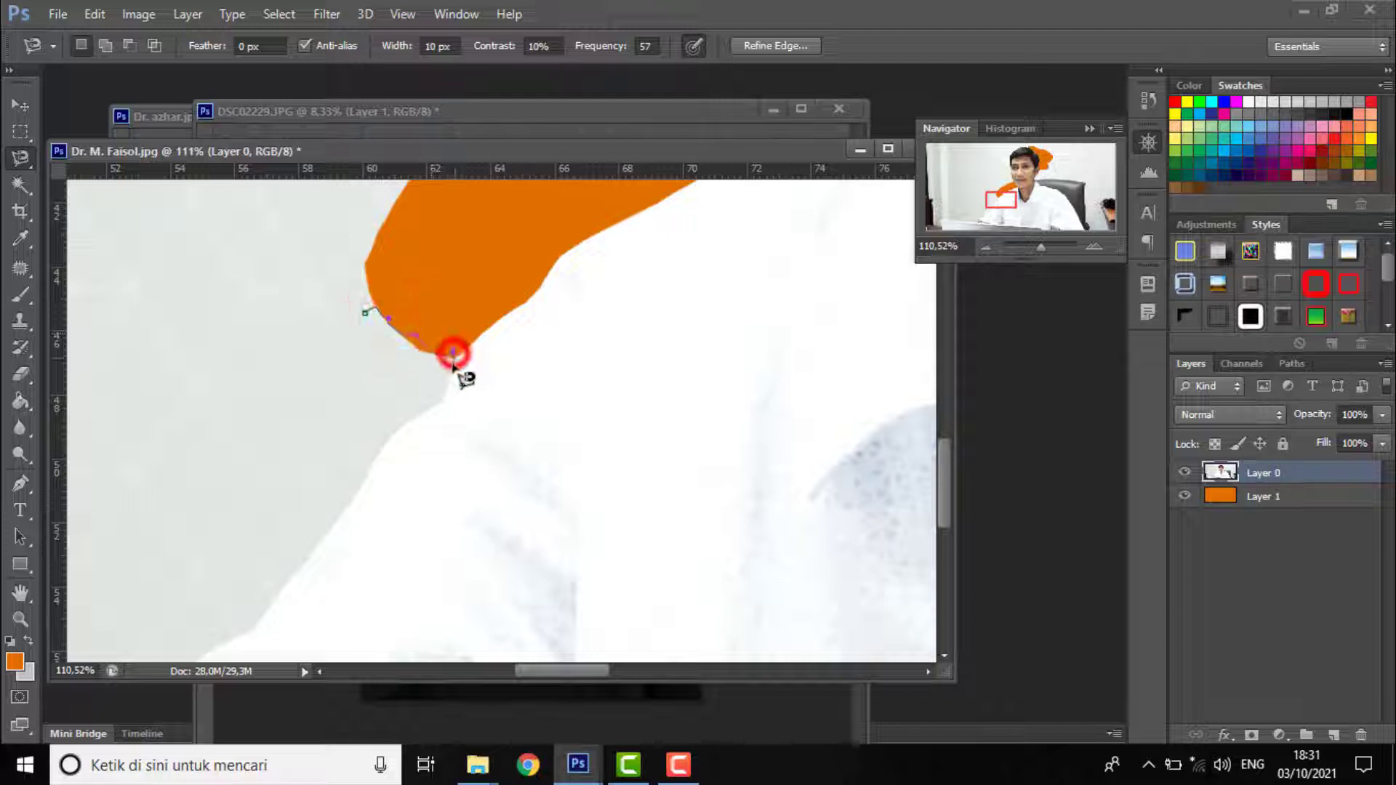
{"action": "left_click", "coordinate": [451, 361]}
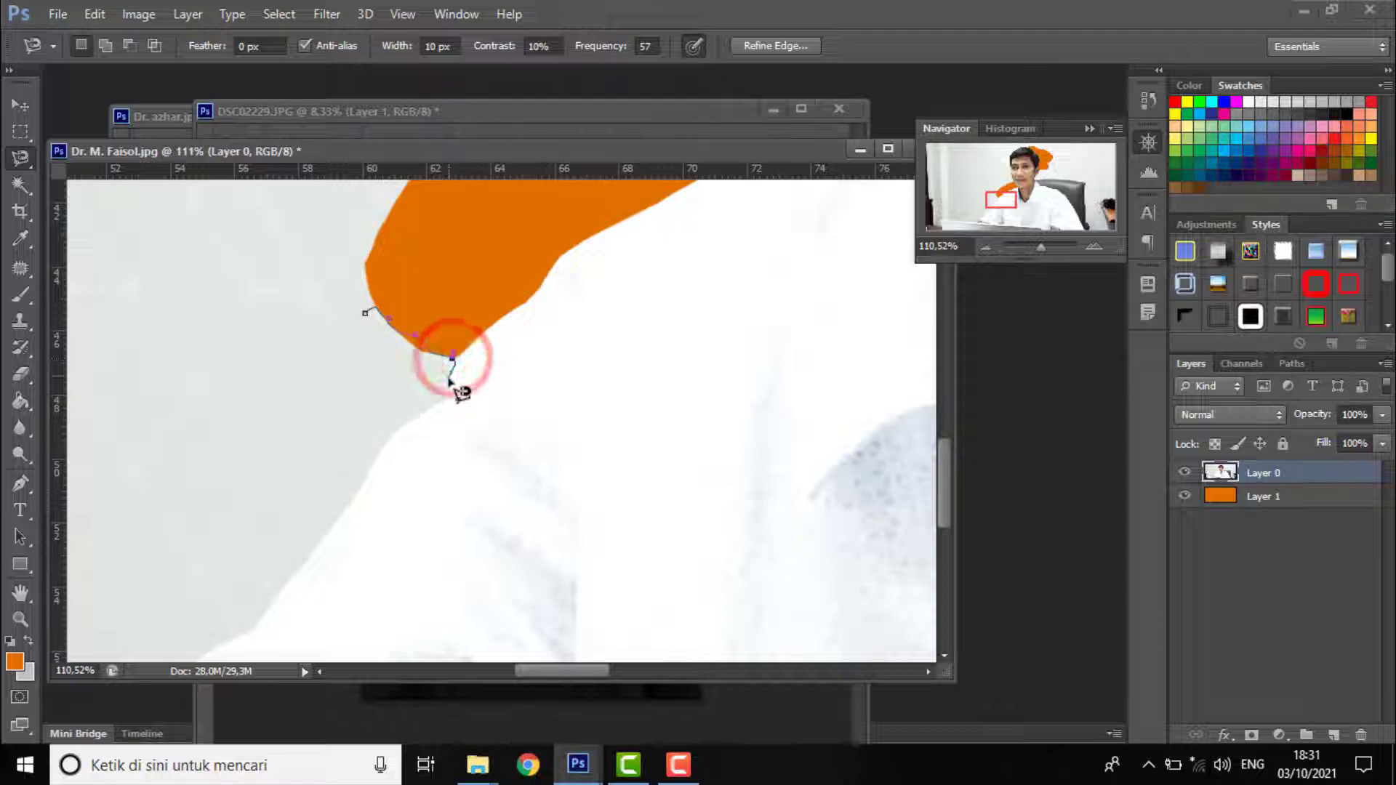
{"action": "left_click", "coordinate": [448, 378]}
{"action": "left_click", "coordinate": [446, 394]}
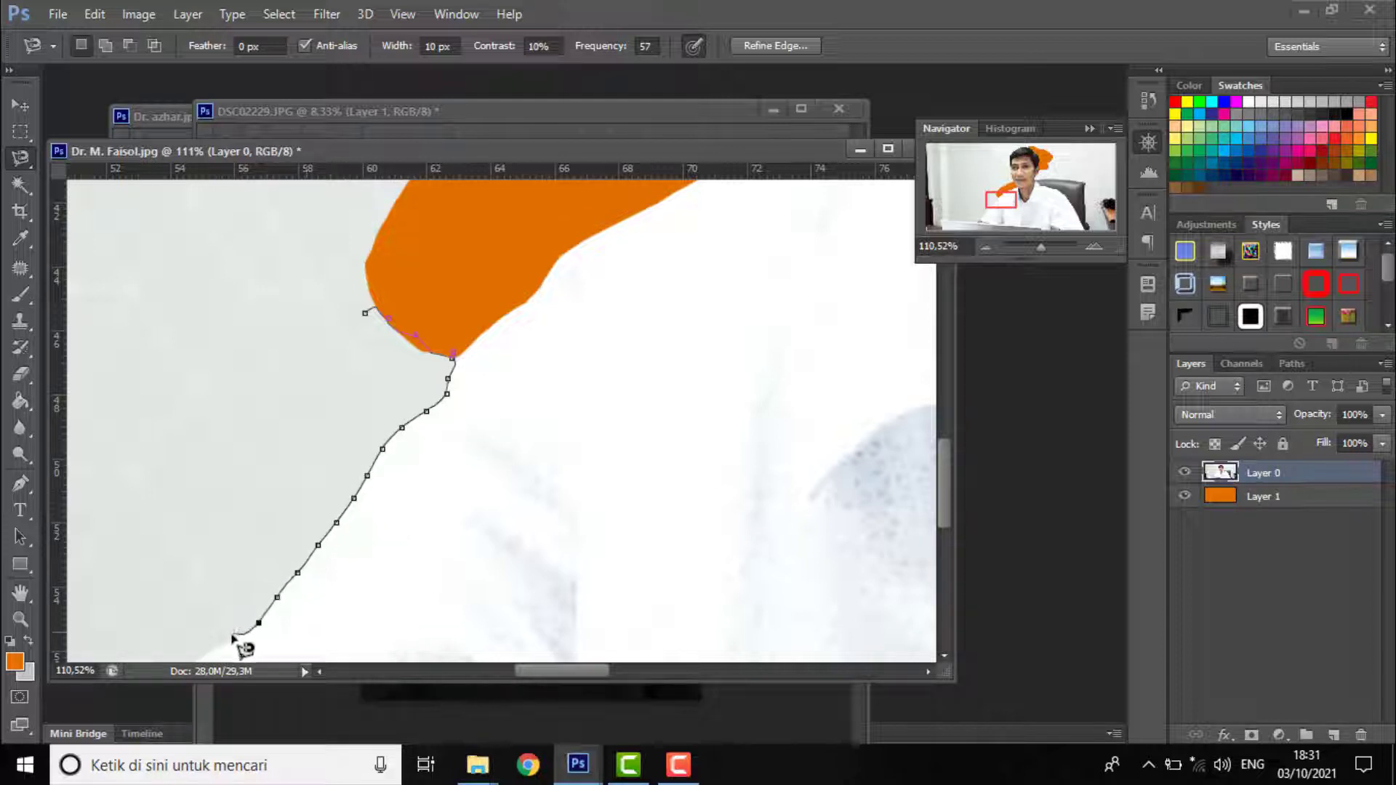
{"action": "left_click", "coordinate": [251, 220]}
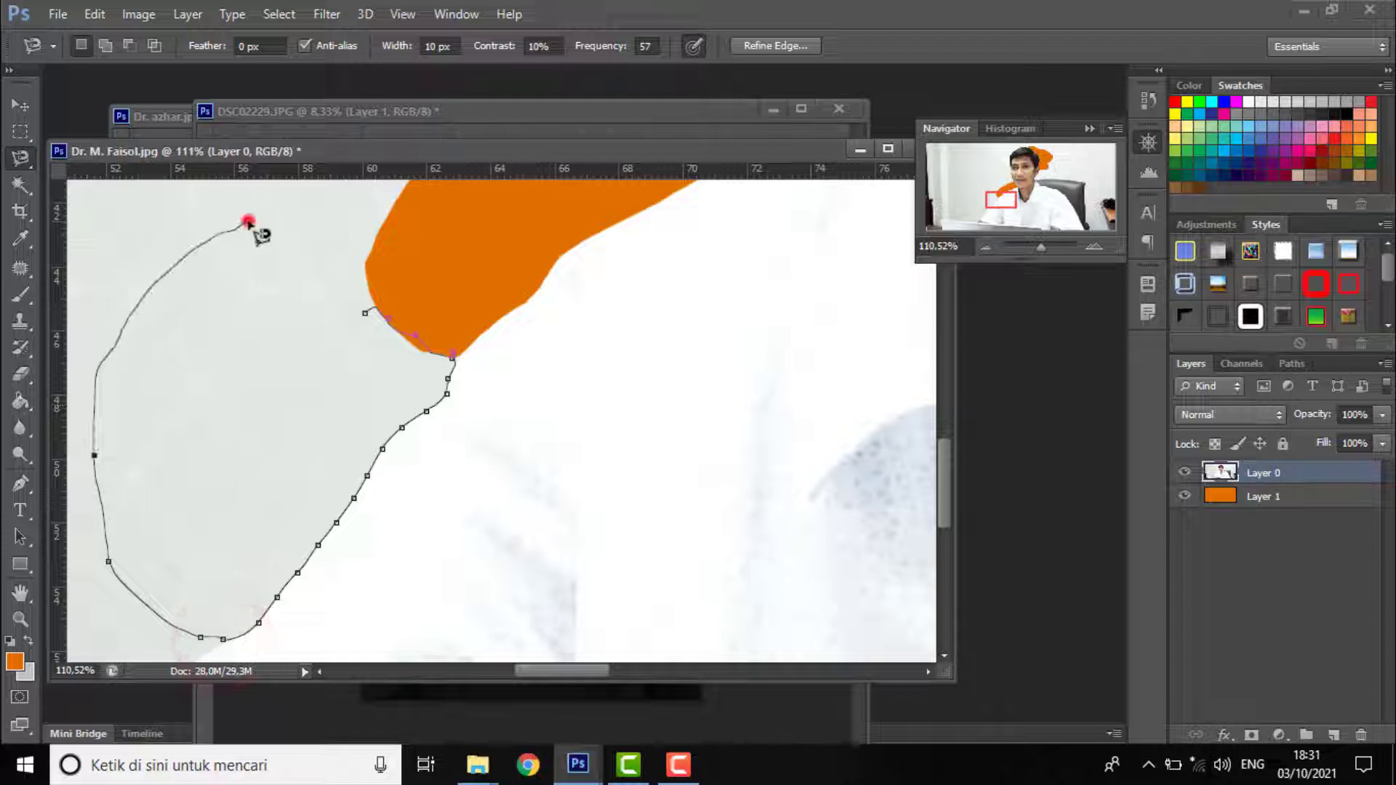
{"action": "double_click", "coordinate": [361, 218]}
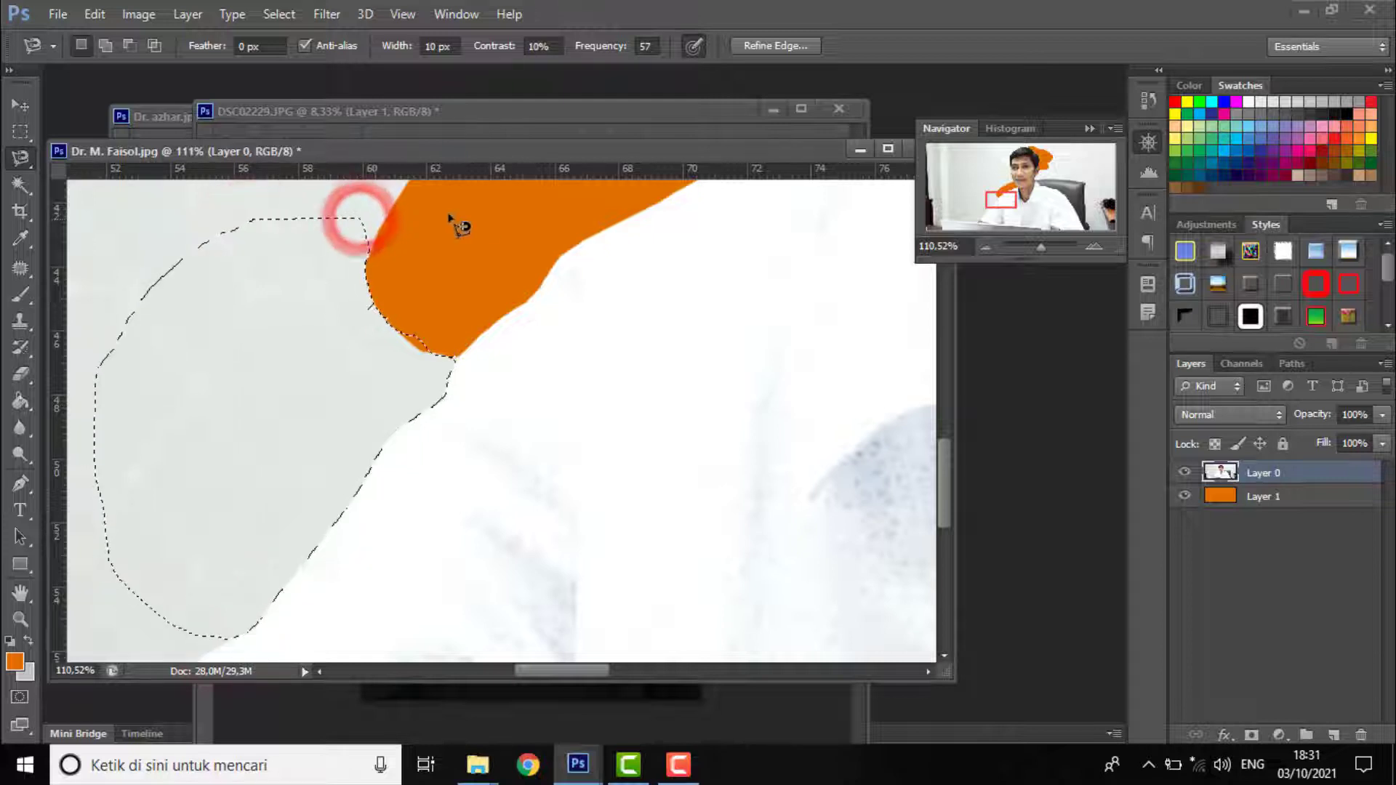
{"action": "key", "text": "alt+BackSpace"}
Select the office chair and wall from the ear down along the shirt shoulder with the Magnetic Lasso tool, and delete them from Layer 0
{"action": "scroll", "coordinate": [623, 264], "scroll_direction": "down", "scroll_amount": 2}
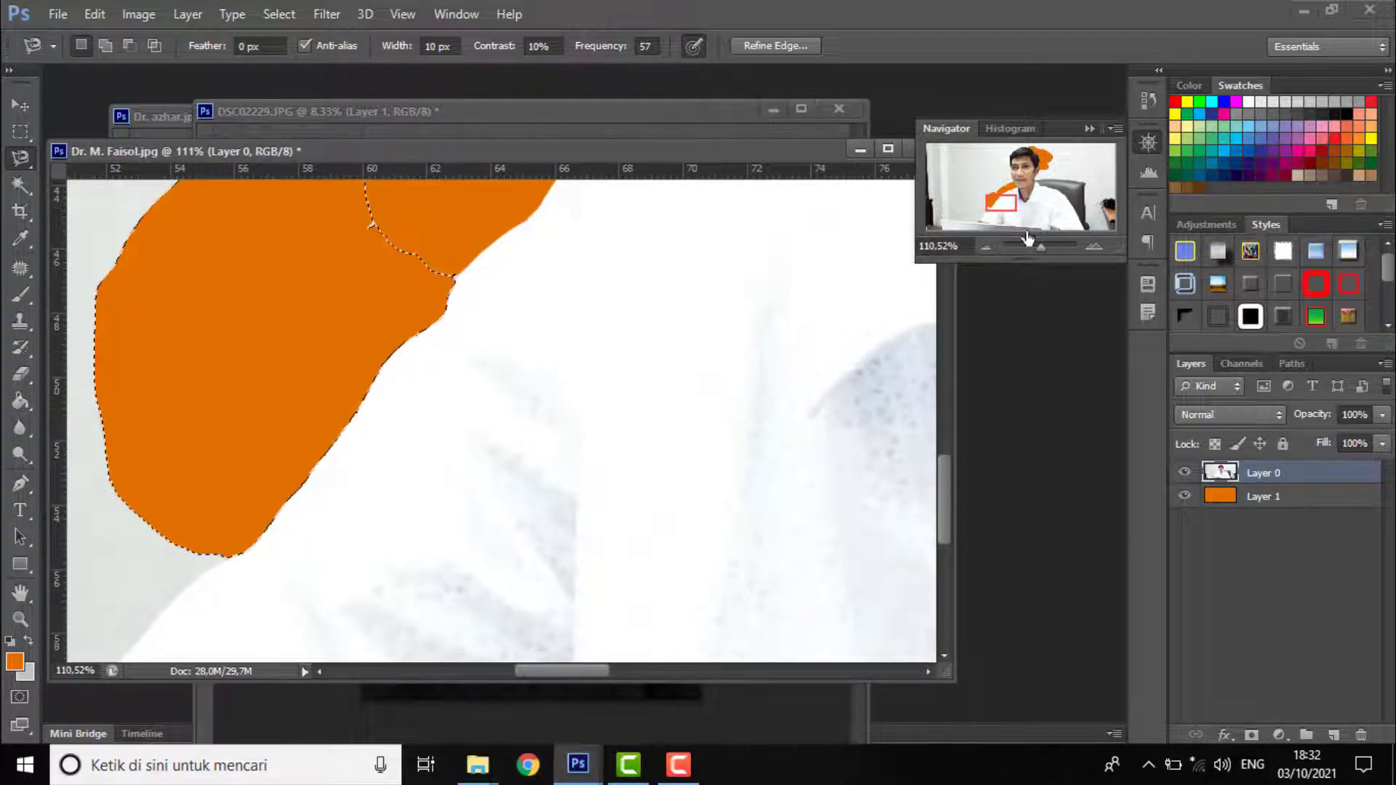
{"action": "left_click_drag", "start_coordinate": [1039, 246], "coordinate": [1033, 246]}
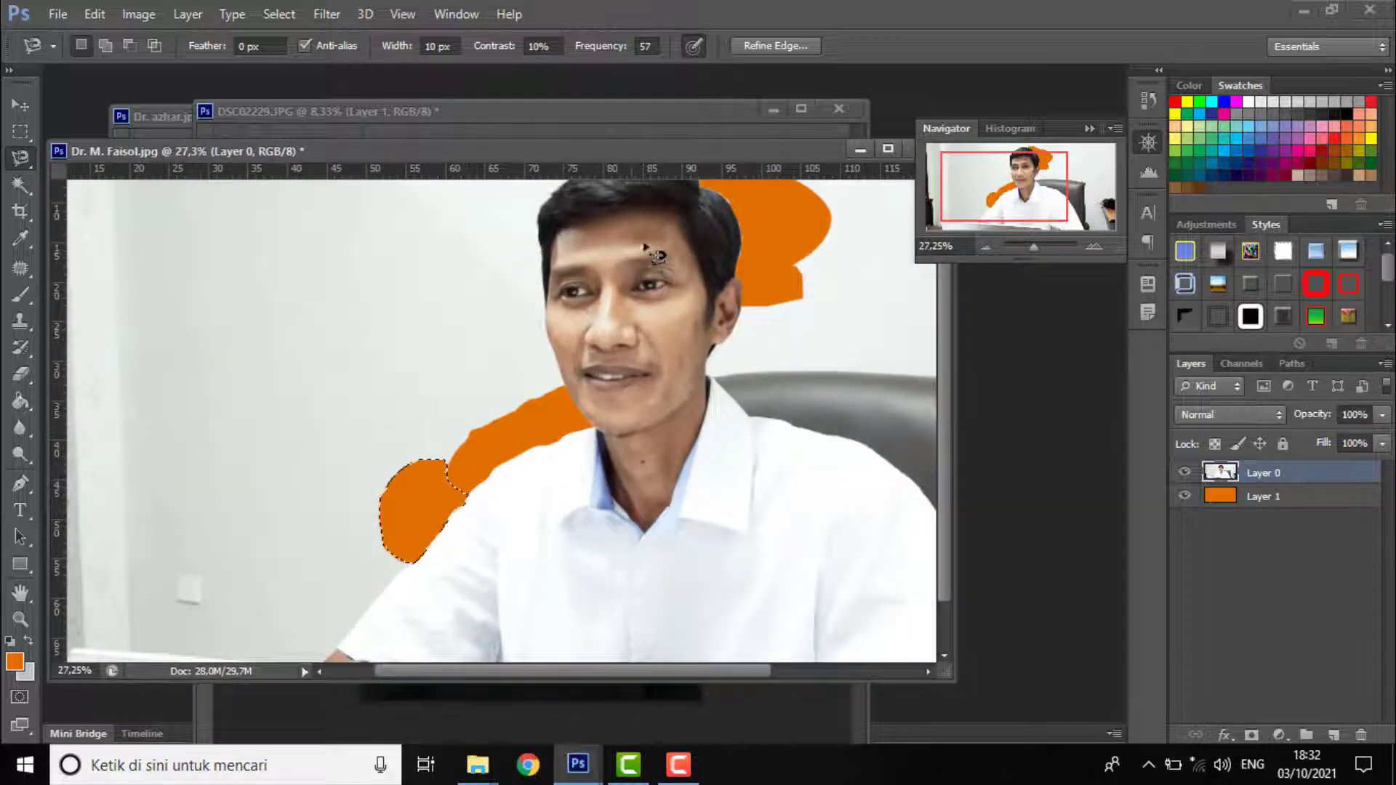
{"action": "scroll", "coordinate": [757, 305], "scroll_direction": "up", "scroll_amount": 2}
{"action": "left_click_drag", "start_coordinate": [1018, 195], "coordinate": [1063, 209]}
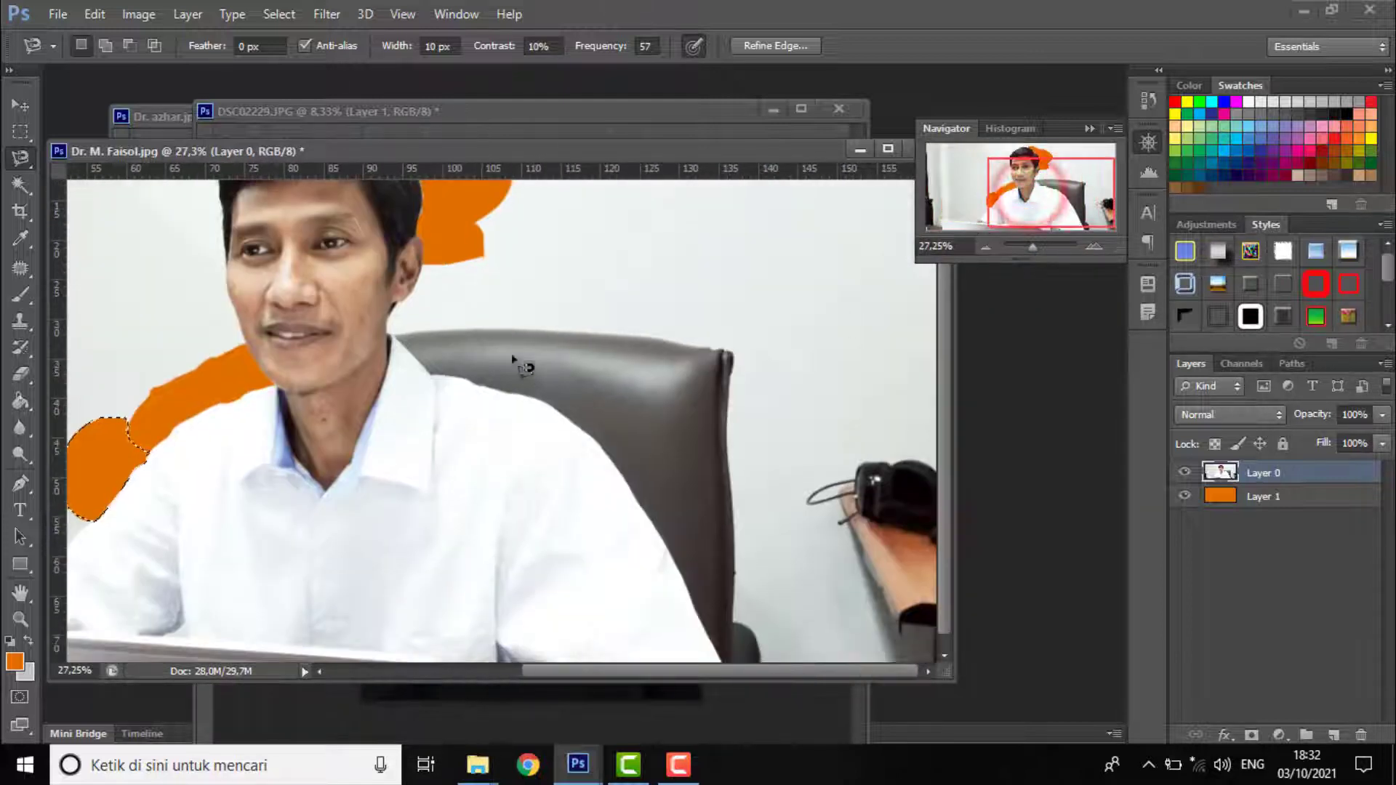
{"action": "left_click", "coordinate": [425, 265]}
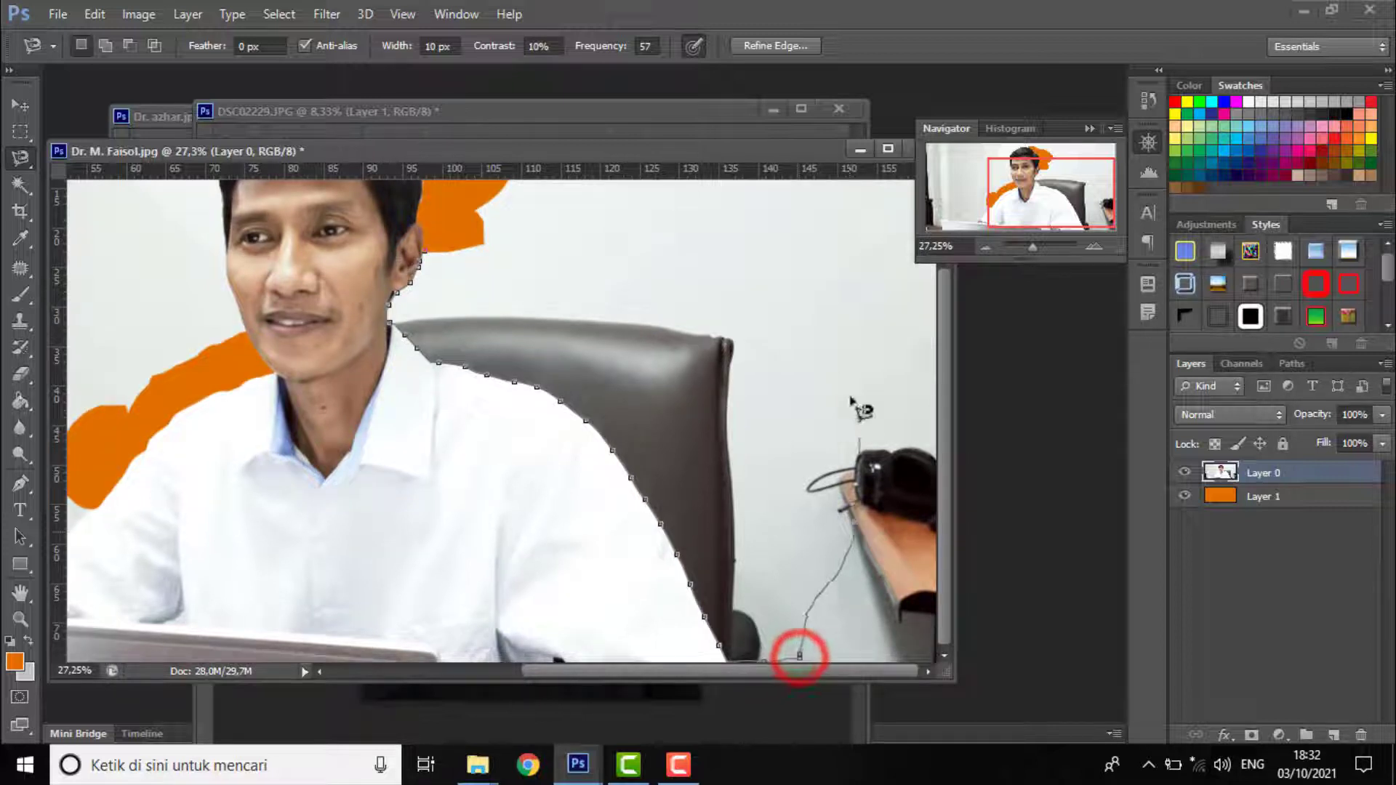
{"action": "left_click", "coordinate": [826, 349]}
{"action": "left_click", "coordinate": [751, 268]}
{"action": "double_click", "coordinate": [579, 215]}
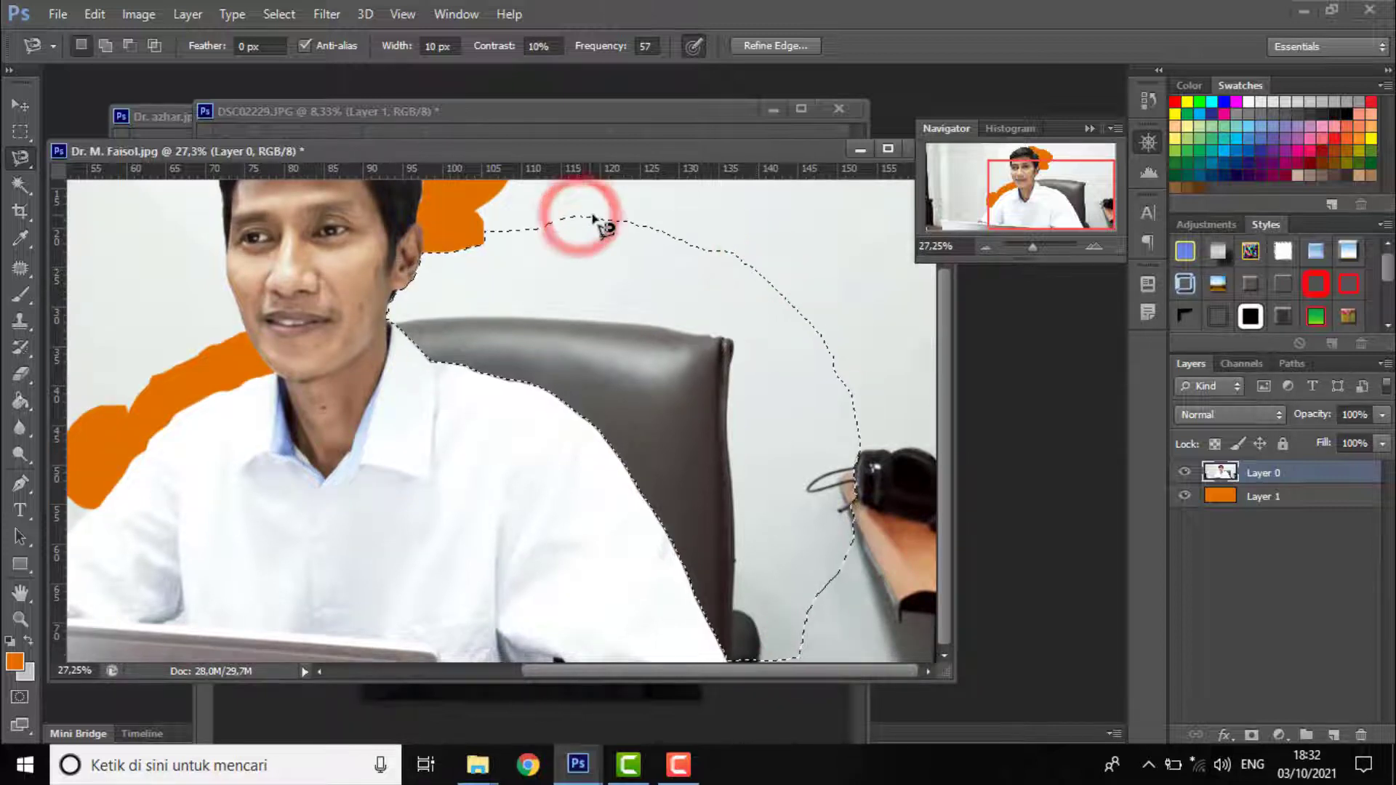
{"action": "key", "text": "alt+BackSpace"}
{"action": "left_click", "coordinate": [597, 214]}
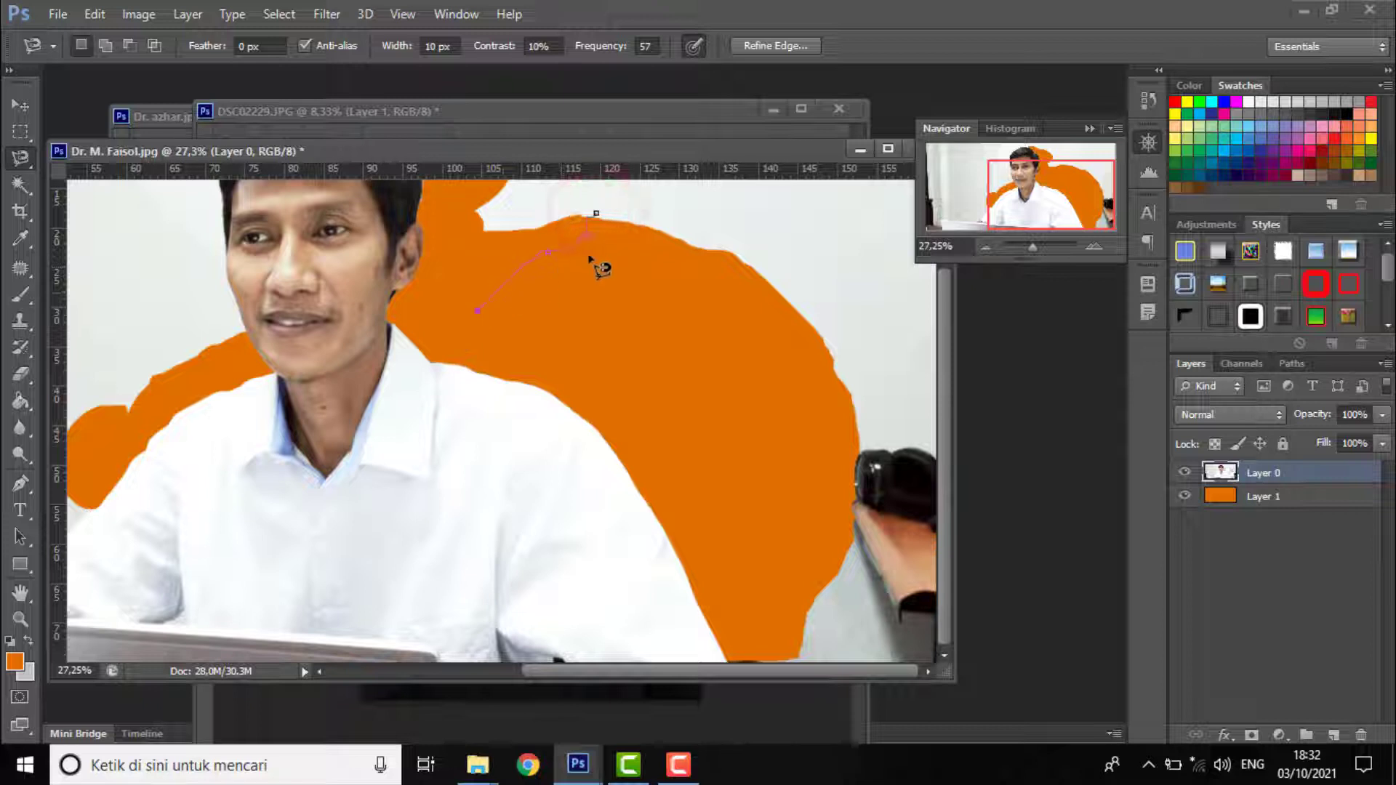
{"action": "double_click", "coordinate": [589, 256]}
Select the wall around the cheek and hair, overlapping the orange cutouts, with the Magnetic Lasso tool, and delete it from Layer 0
{"action": "left_click_drag", "start_coordinate": [1047, 211], "coordinate": [1020, 194]}
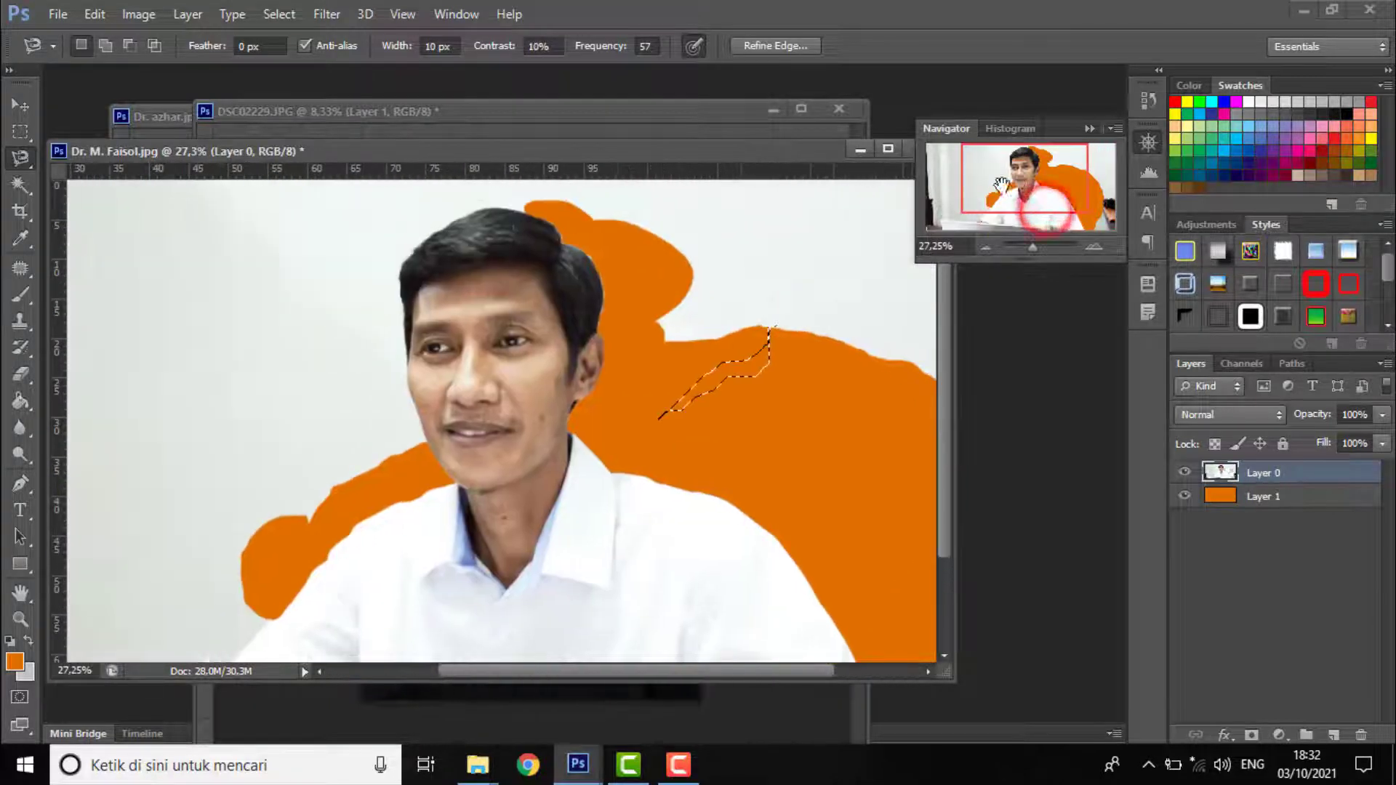
{"action": "left_click", "coordinate": [428, 448]}
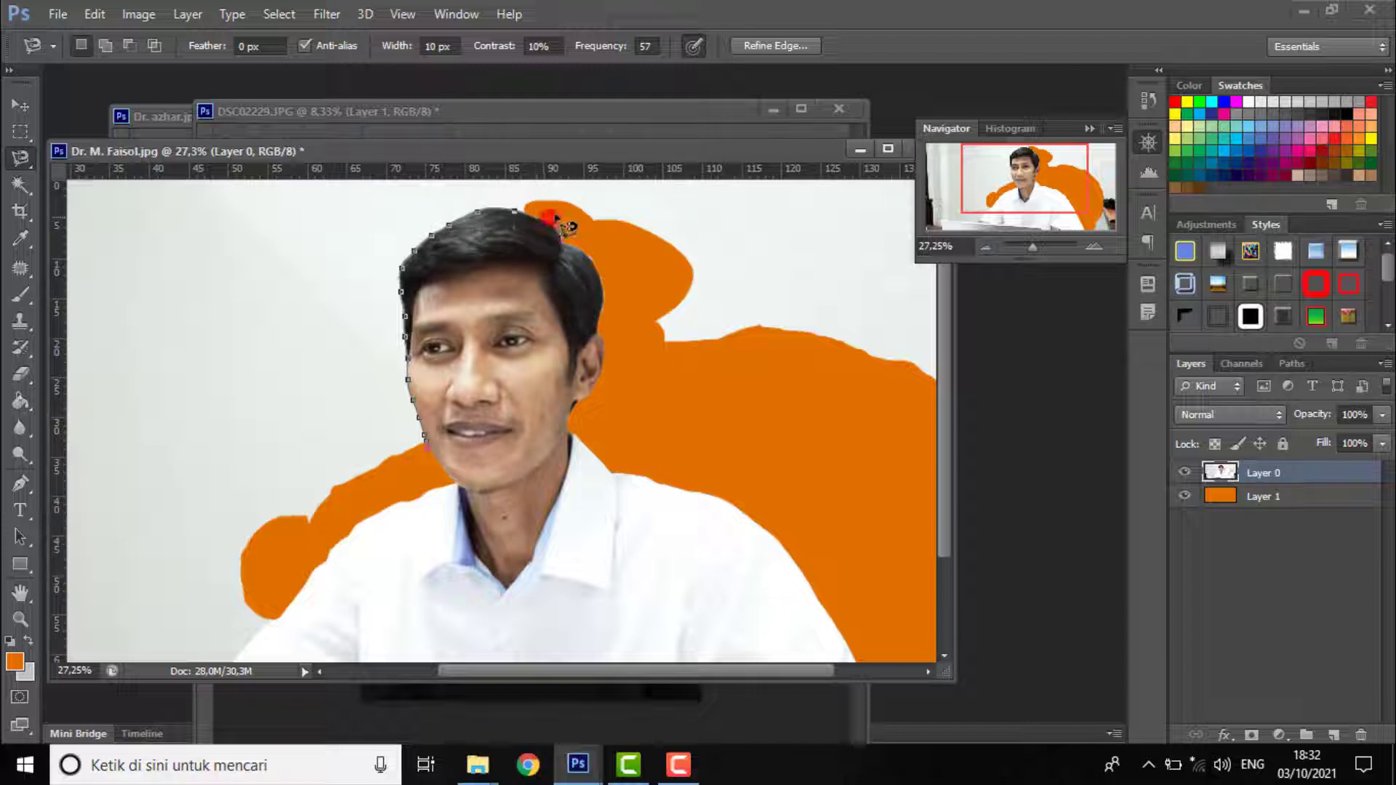
{"action": "left_click", "coordinate": [602, 179]}
{"action": "left_click", "coordinate": [242, 116]}
{"action": "left_click", "coordinate": [167, 507]}
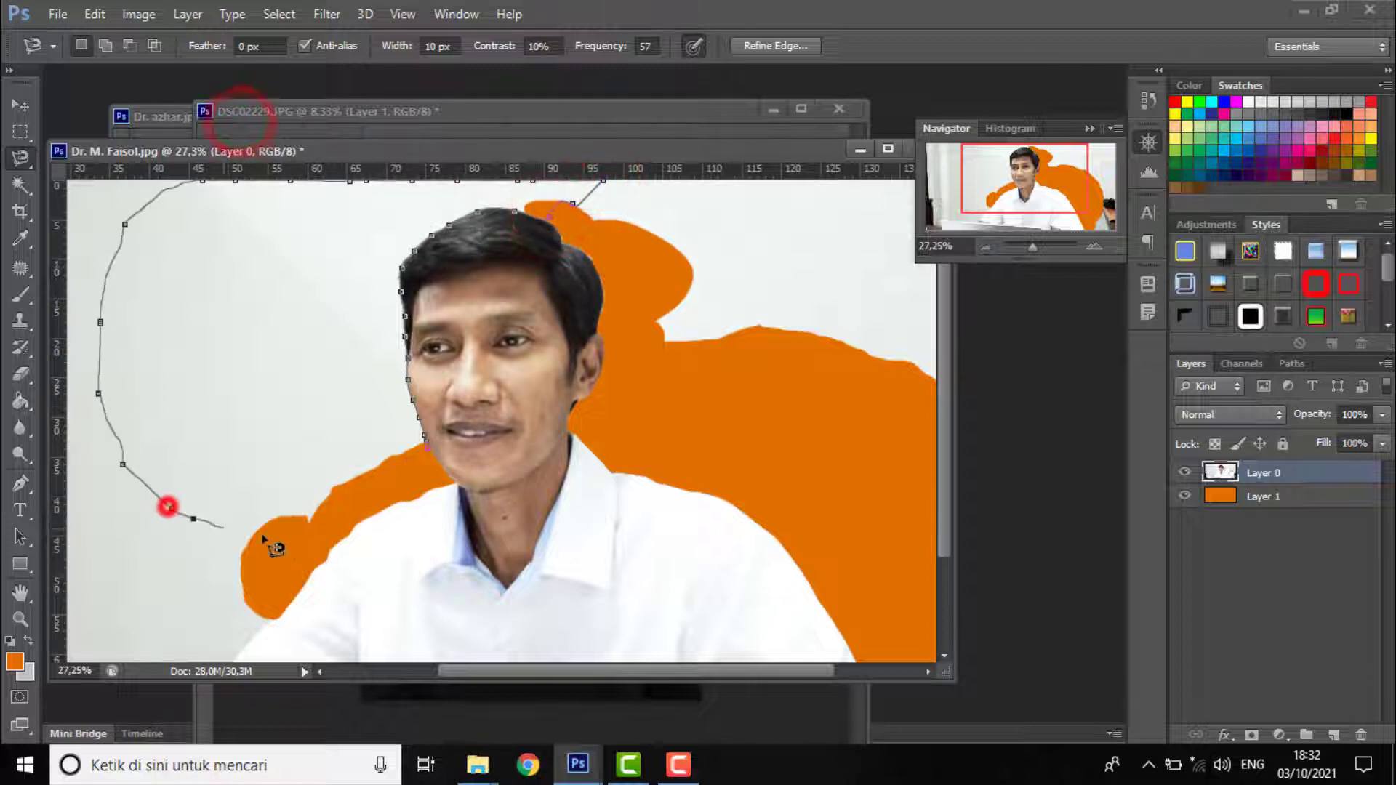
{"action": "left_click", "coordinate": [320, 538]}
{"action": "double_click", "coordinate": [397, 479]}
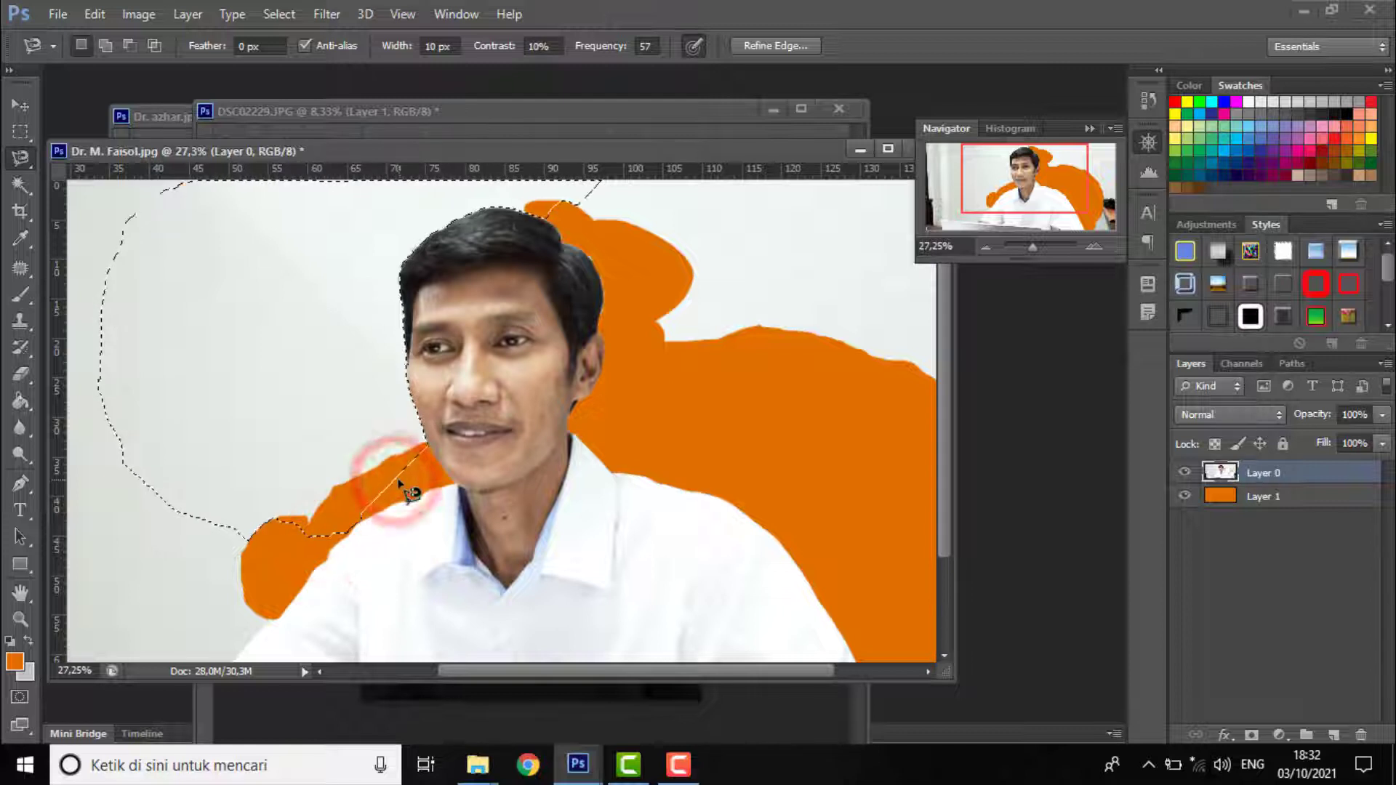
{"action": "key", "text": "alt+BackSpace"}
{"action": "left_click", "coordinate": [400, 474]}
{"action": "left_click", "coordinate": [546, 395]}
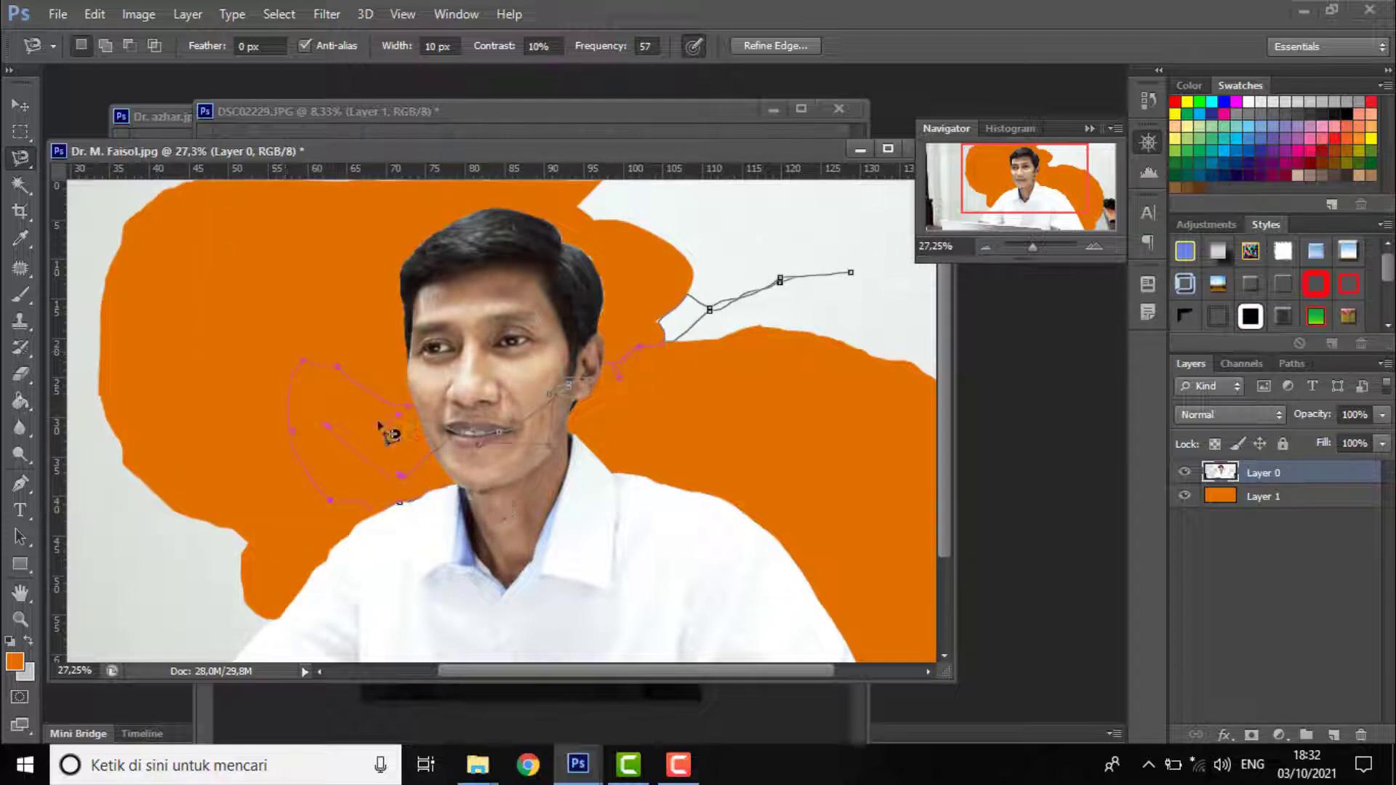
{"action": "double_click", "coordinate": [368, 425]}
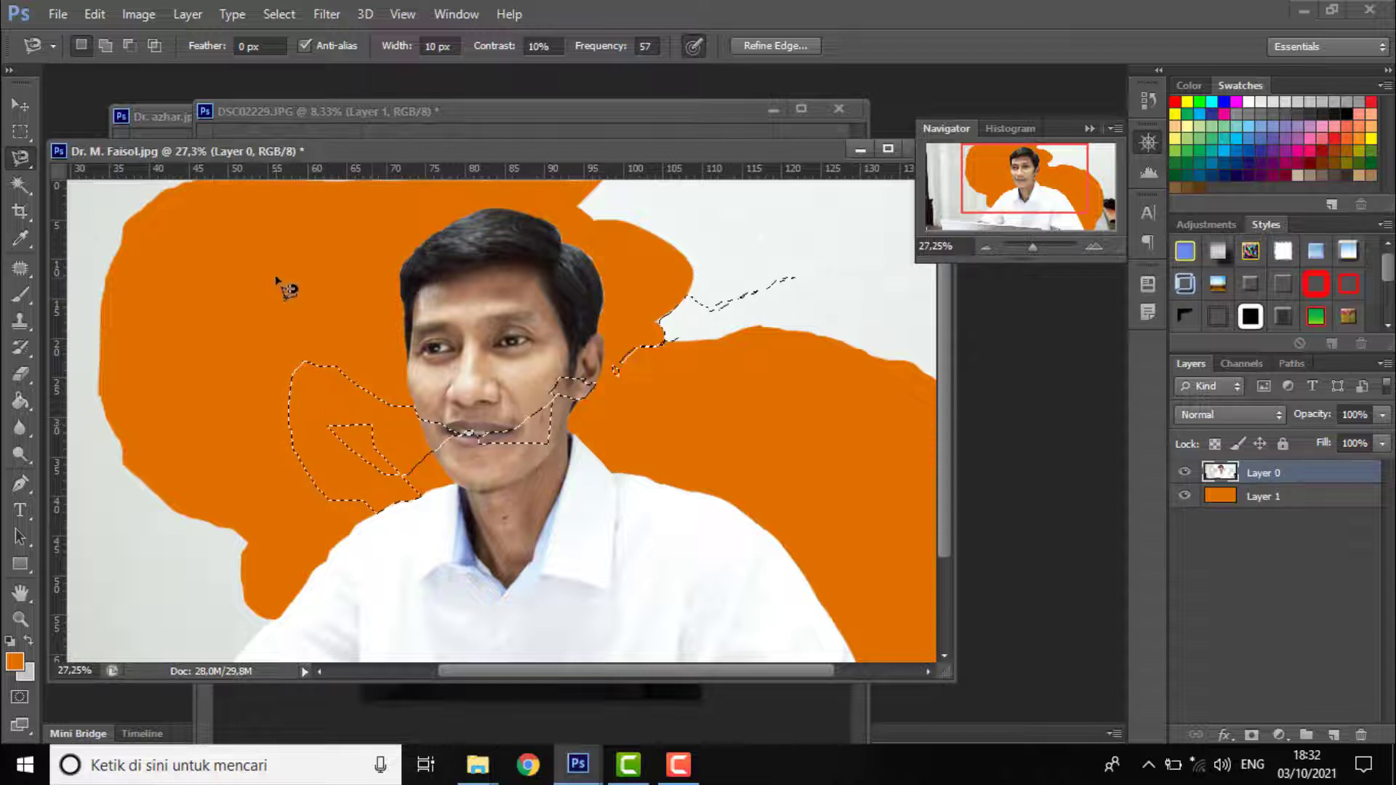
{"action": "key", "text": "ctrl+d"}
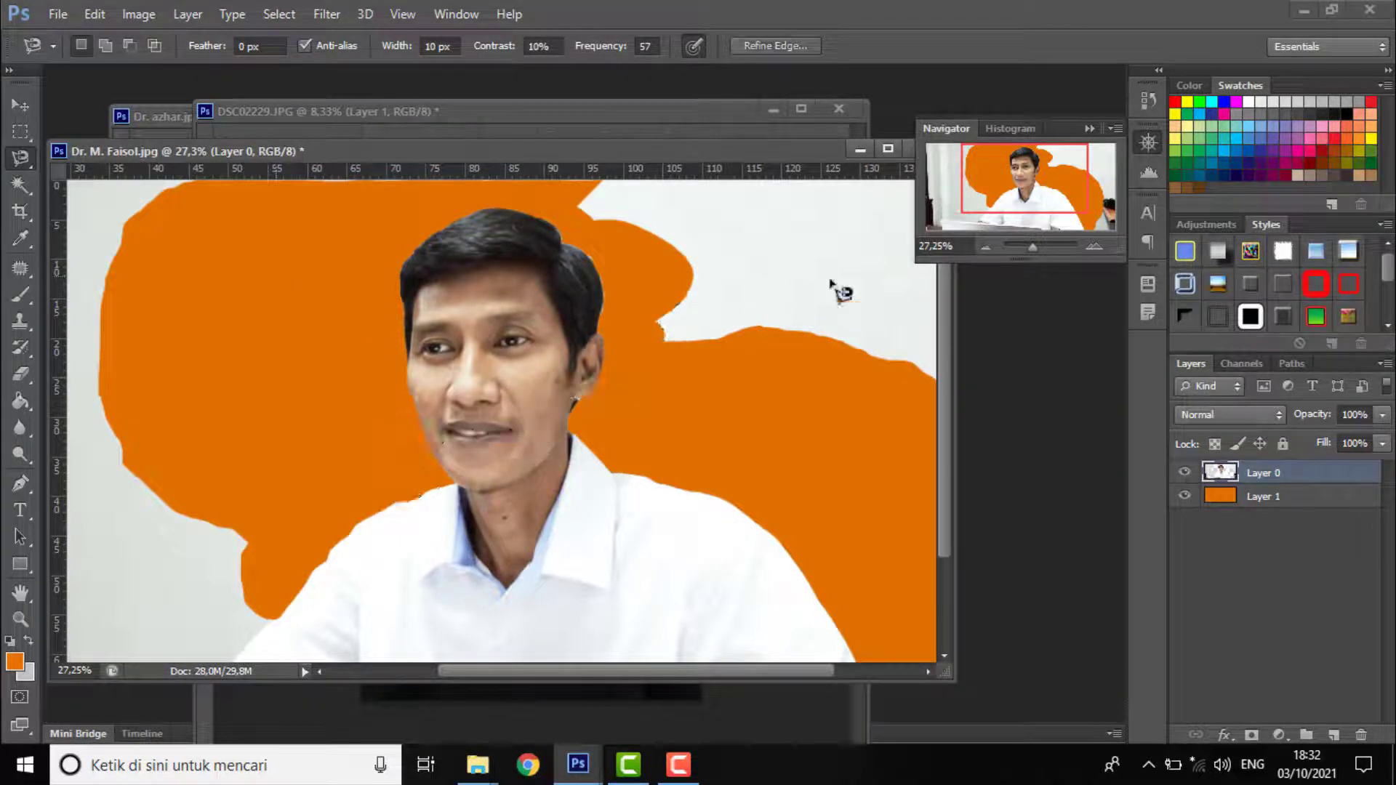
Select the remaining wall from the sleeve along the laptop's edge and around the image border with the Magnetic Lasso tool, and delete it
{"action": "left_click", "coordinate": [1030, 247]}
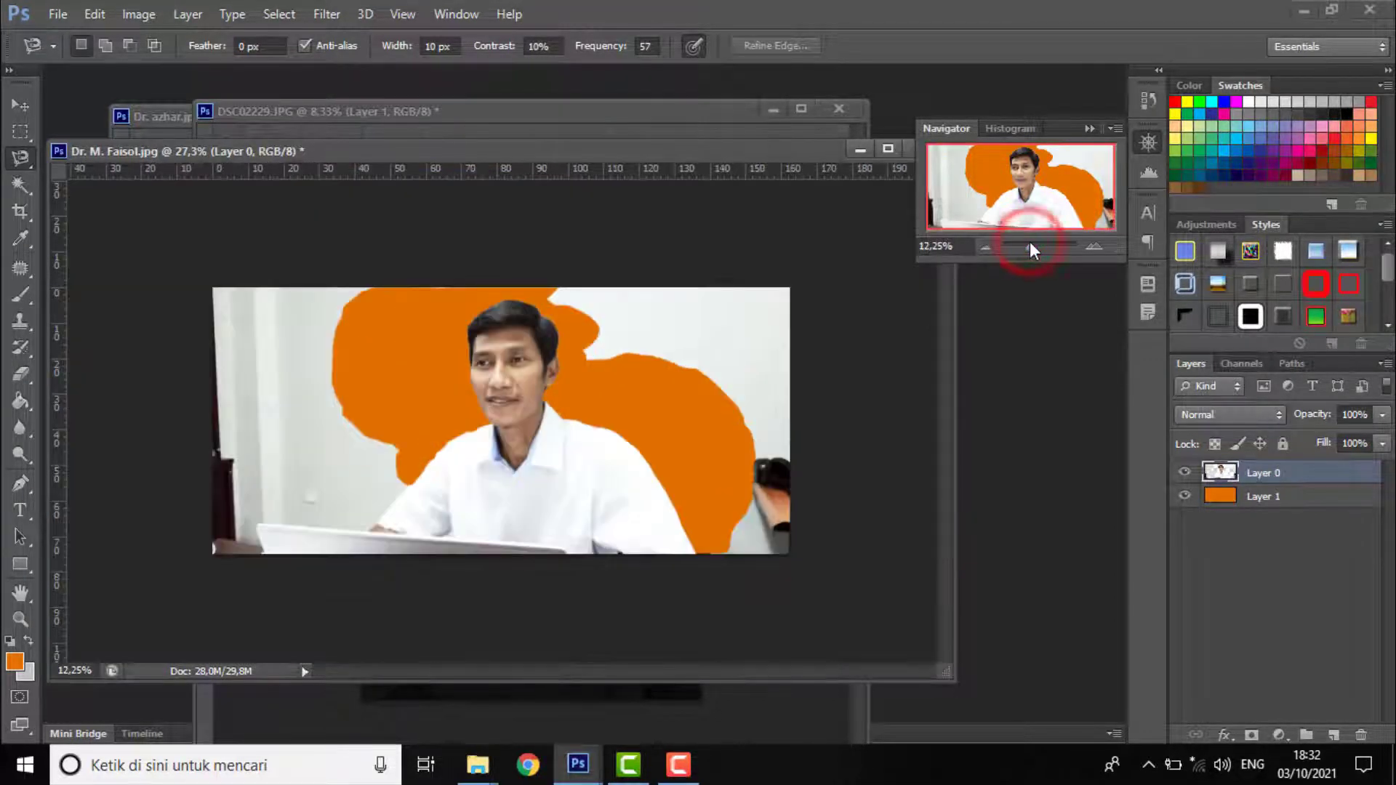
{"action": "left_click", "coordinate": [411, 477]}
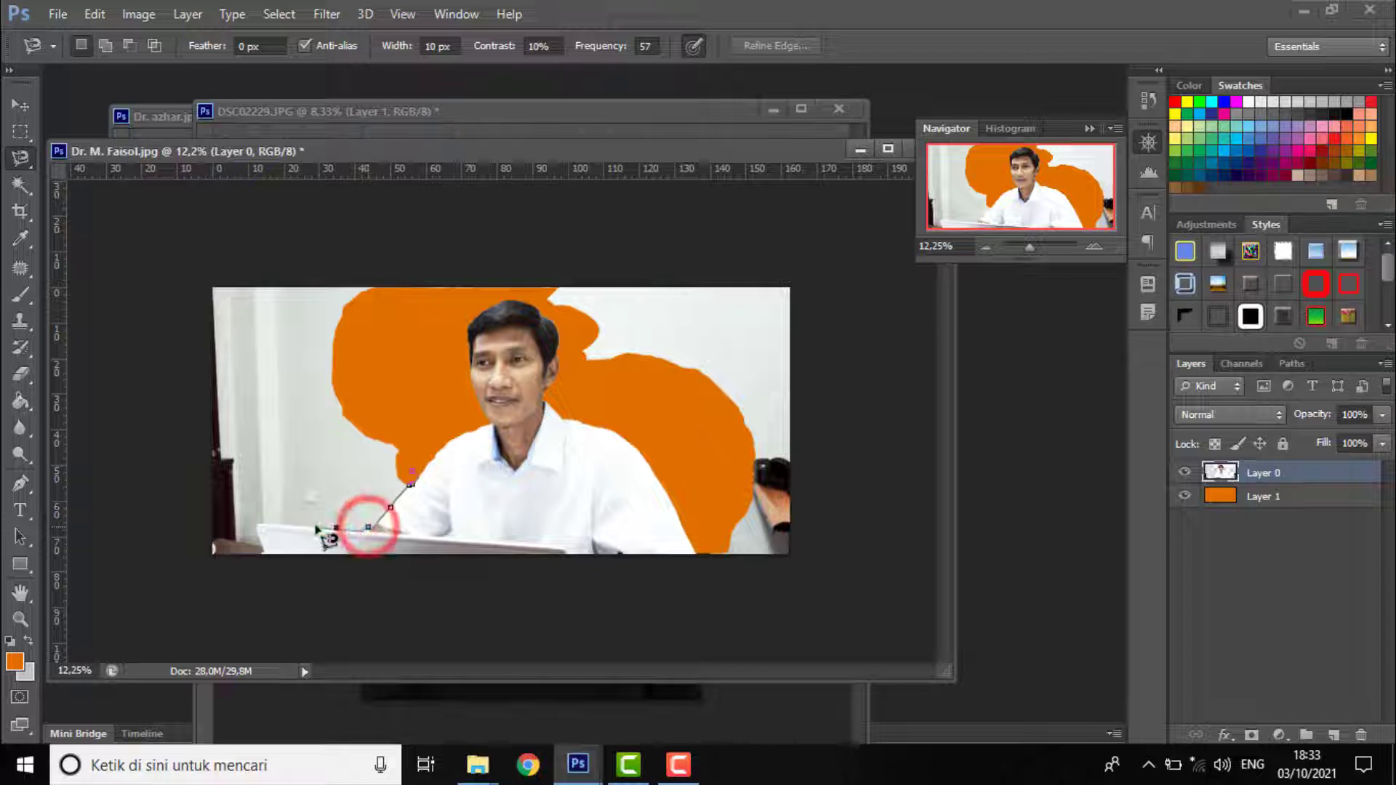
{"action": "left_click", "coordinate": [259, 520]}
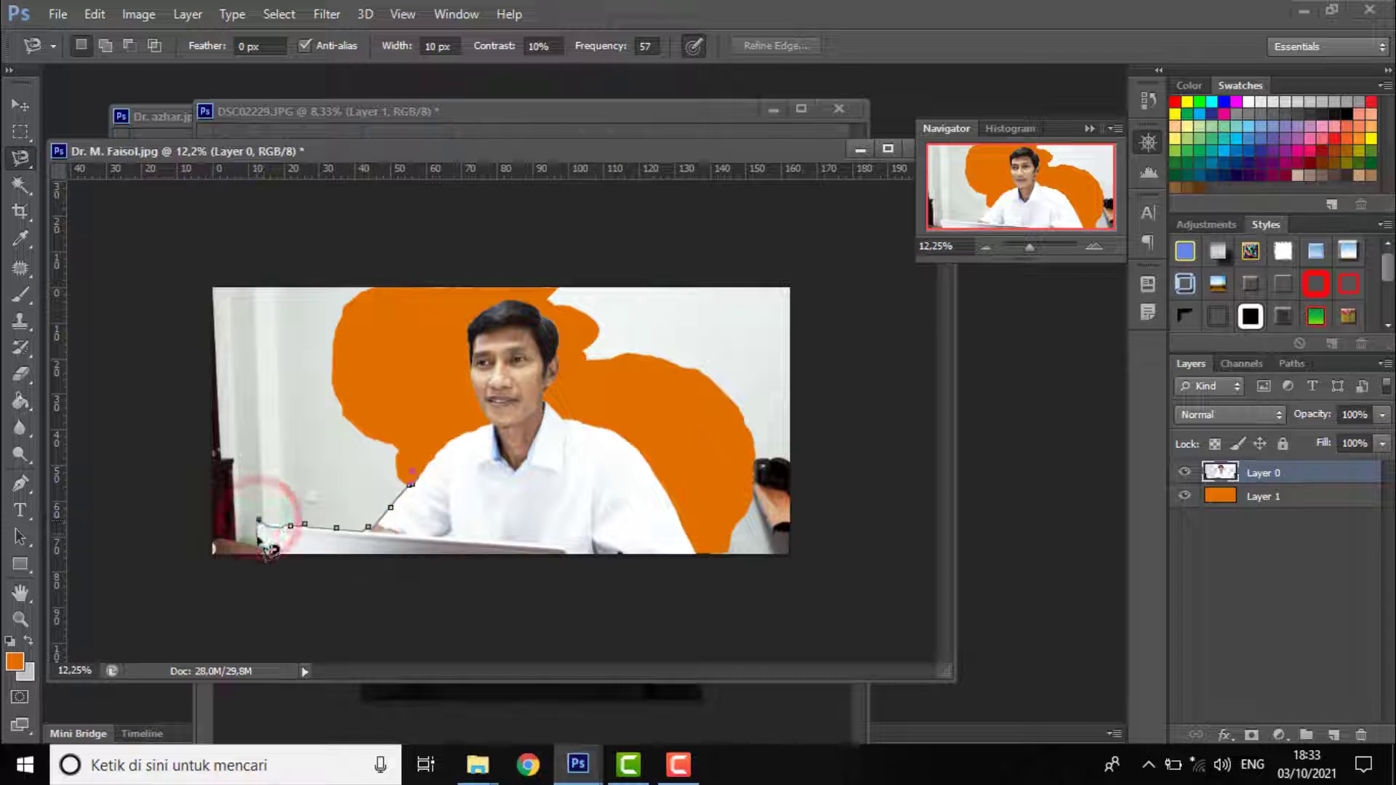
{"action": "left_click", "coordinate": [258, 538]}
{"action": "left_click", "coordinate": [176, 571]}
{"action": "left_click", "coordinate": [147, 412]}
{"action": "left_click", "coordinate": [152, 233]}
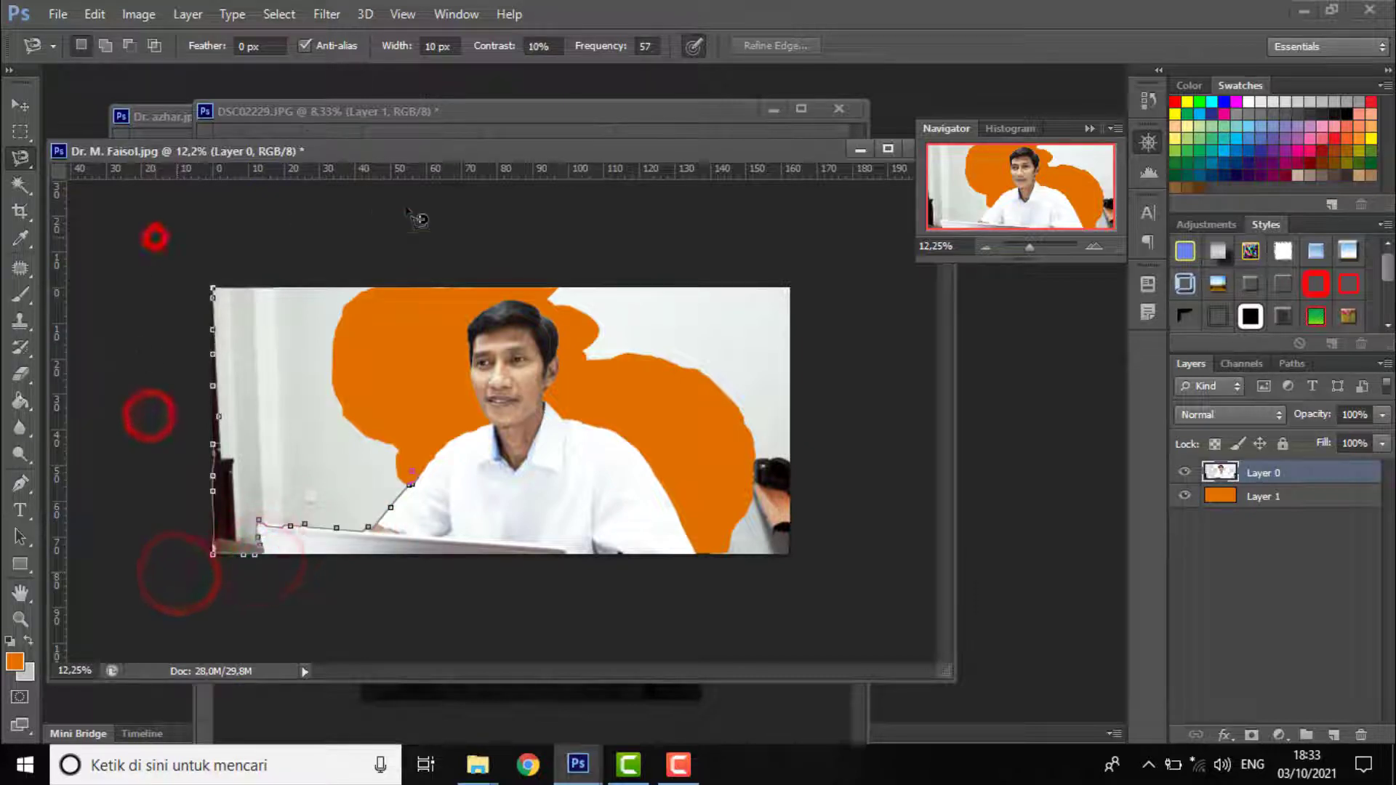
{"action": "left_click", "coordinate": [405, 206]}
{"action": "left_click", "coordinate": [440, 267]}
{"action": "left_click", "coordinate": [426, 327]}
{"action": "double_click", "coordinate": [420, 377]}
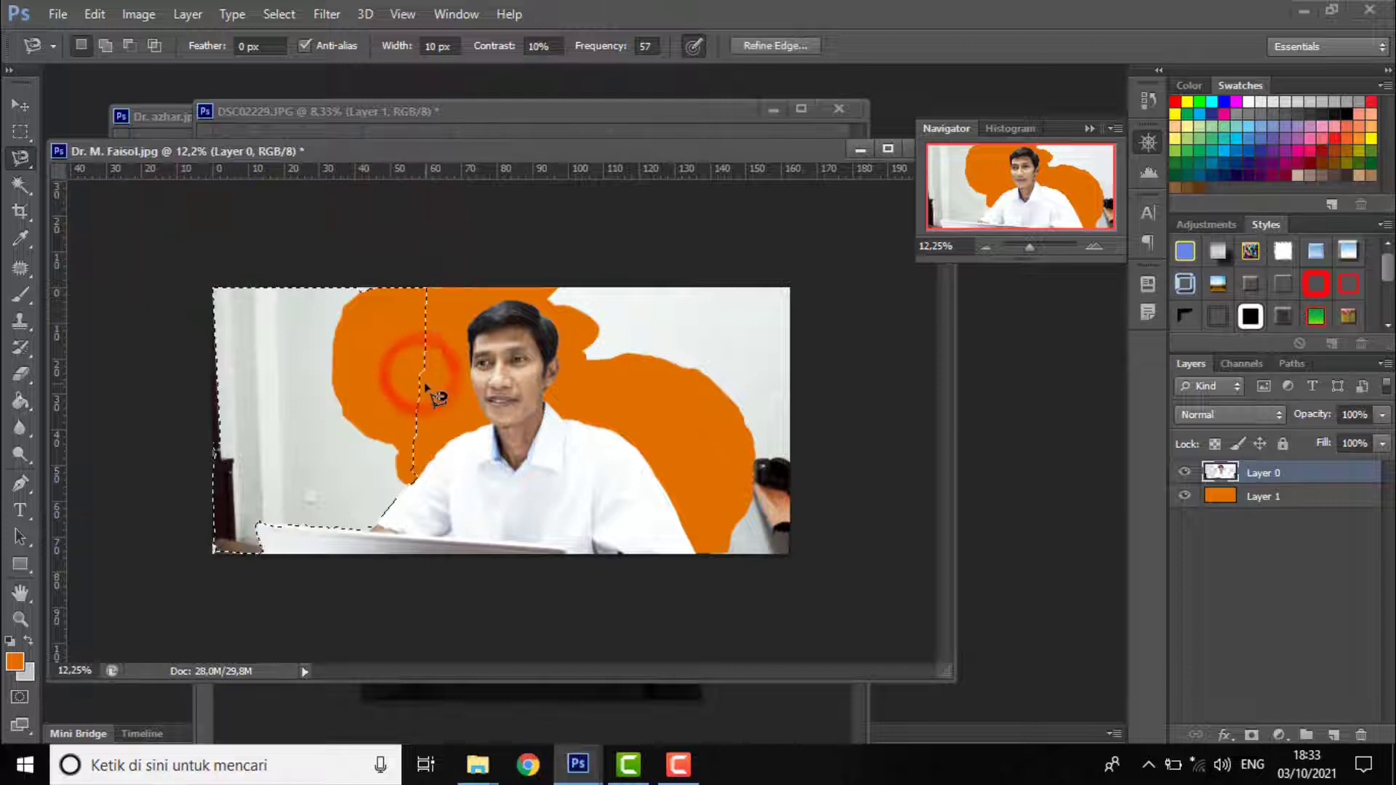
{"action": "key", "text": "Delete"}
Select the remaining background behind the ear and shoulder, including the headphones and desk, out to the image border, and delete it from Layer 0
{"action": "left_click", "coordinate": [509, 235]}
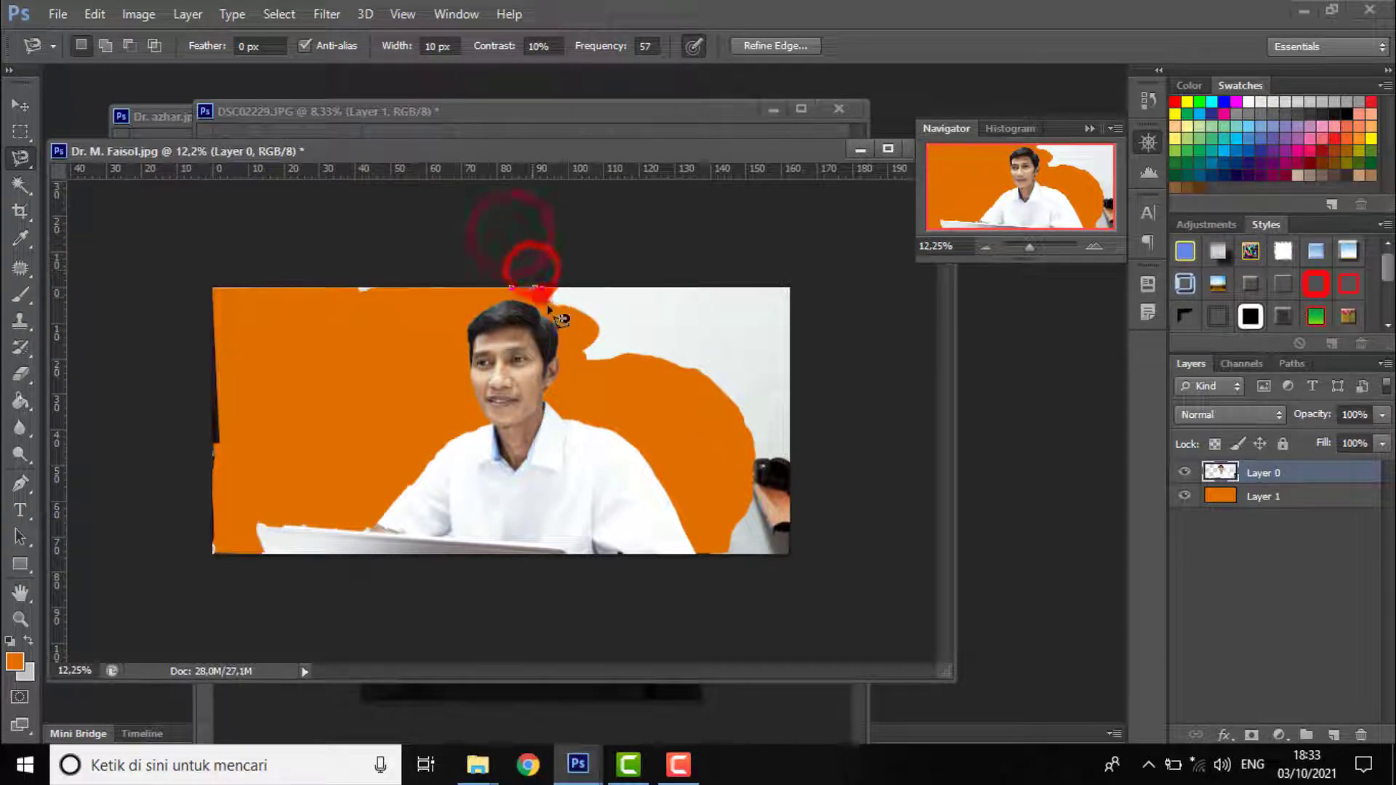
{"action": "left_click", "coordinate": [701, 458]}
{"action": "left_click", "coordinate": [743, 586]}
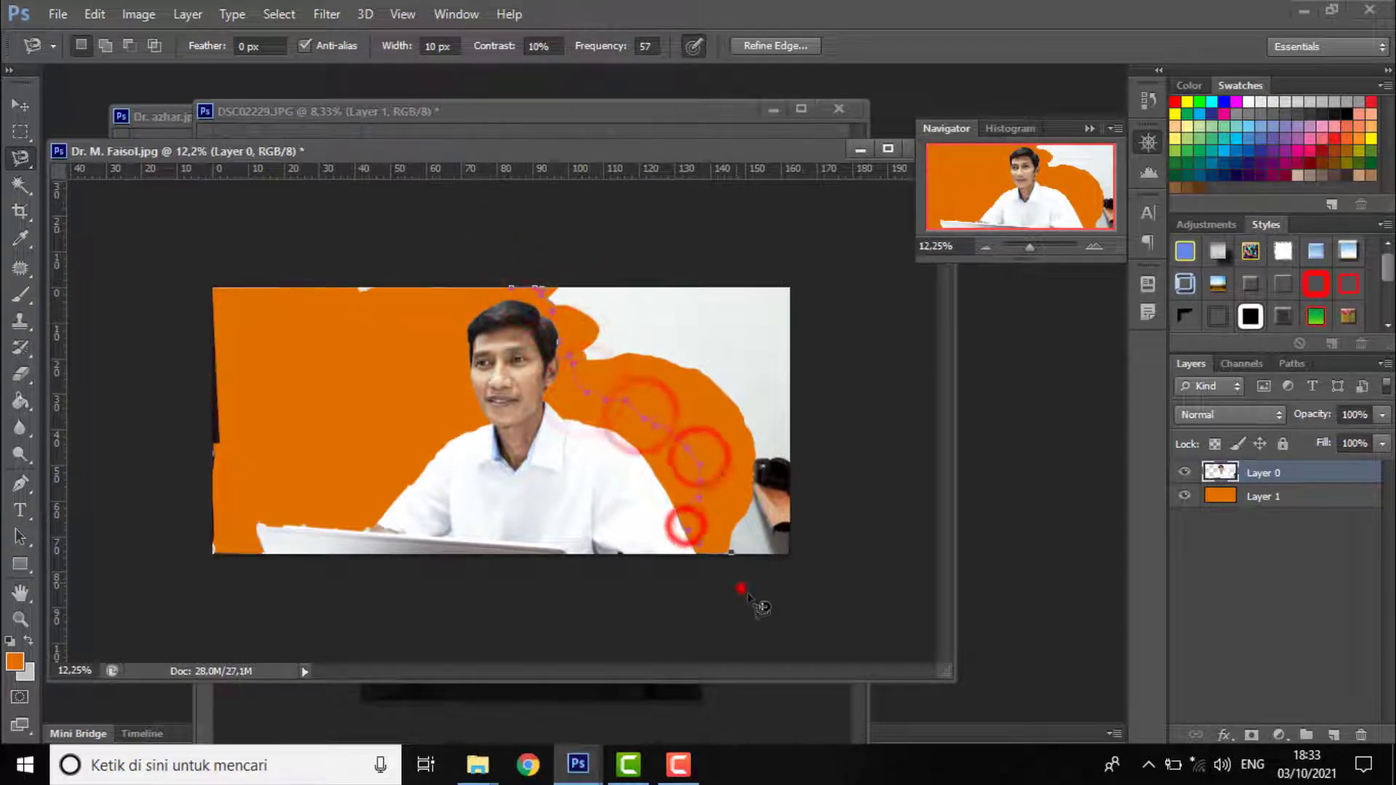
{"action": "left_click", "coordinate": [789, 593]}
{"action": "left_click", "coordinate": [859, 514]}
{"action": "left_click", "coordinate": [843, 272]}
{"action": "left_click", "coordinate": [808, 224]}
{"action": "left_click", "coordinate": [554, 224]}
{"action": "left_click", "coordinate": [502, 232]}
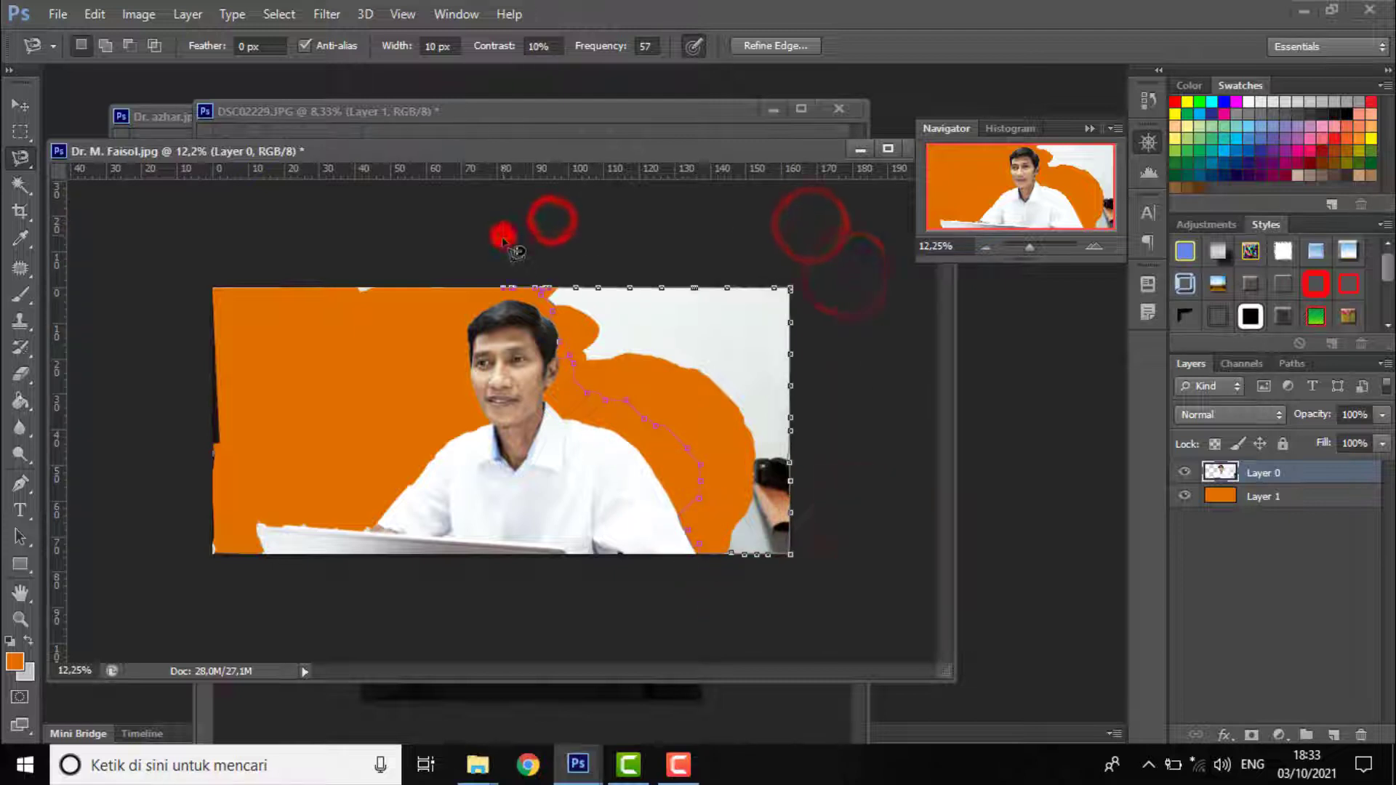
{"action": "left_click", "coordinate": [510, 243]}
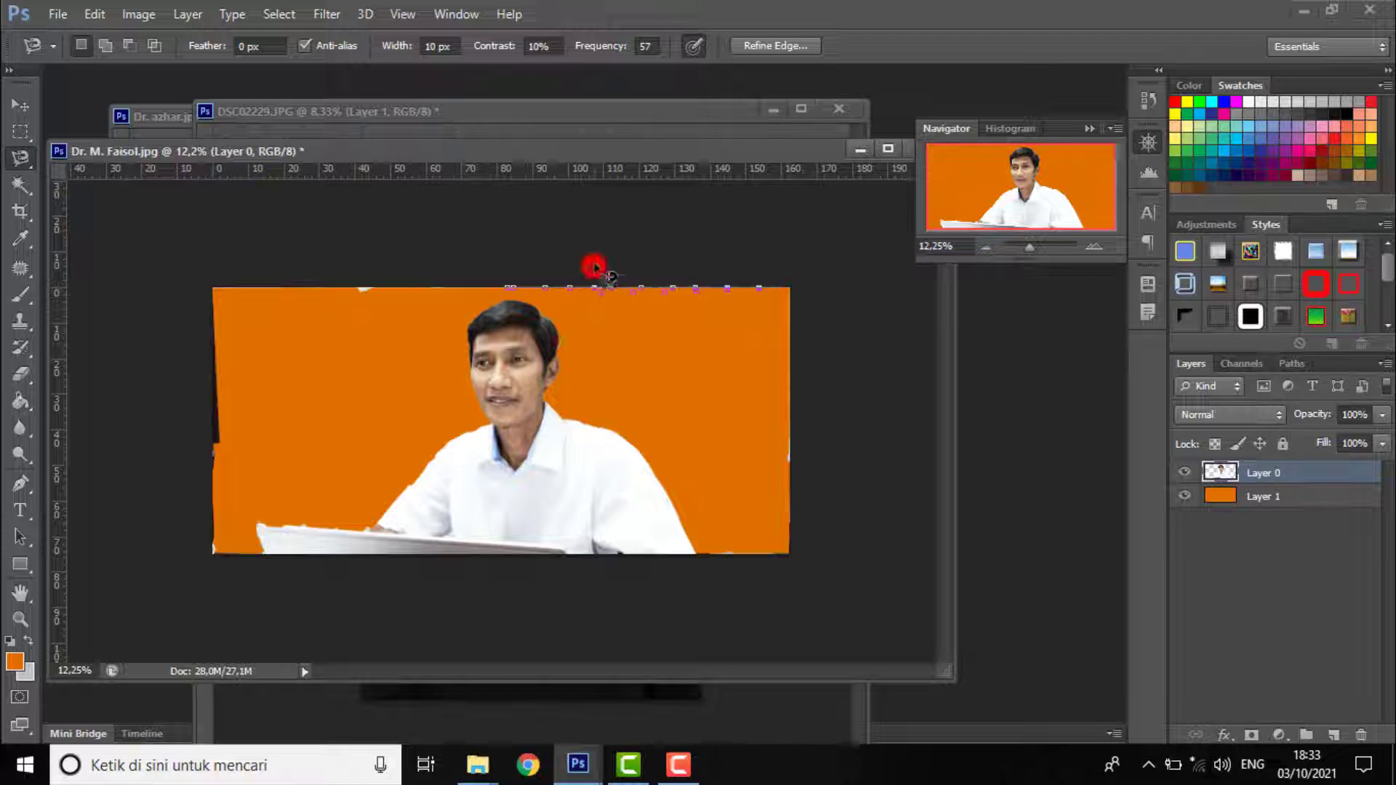
Switch to the Eraser tool and set up a Soft Round brush tip, 86 px in size with 0% hardness
{"action": "left_click", "coordinate": [1036, 244]}
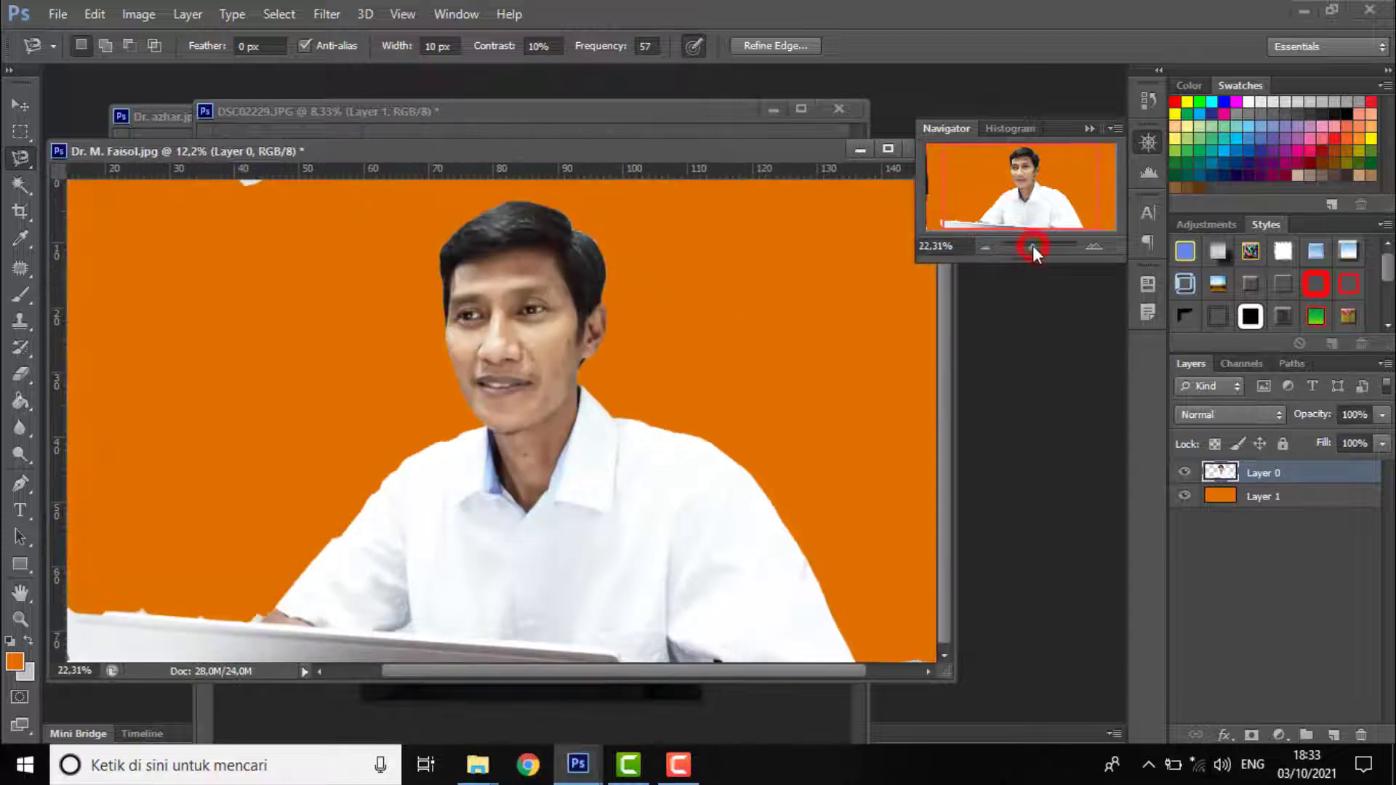
{"action": "left_click_drag", "start_coordinate": [1032, 246], "coordinate": [1036, 245]}
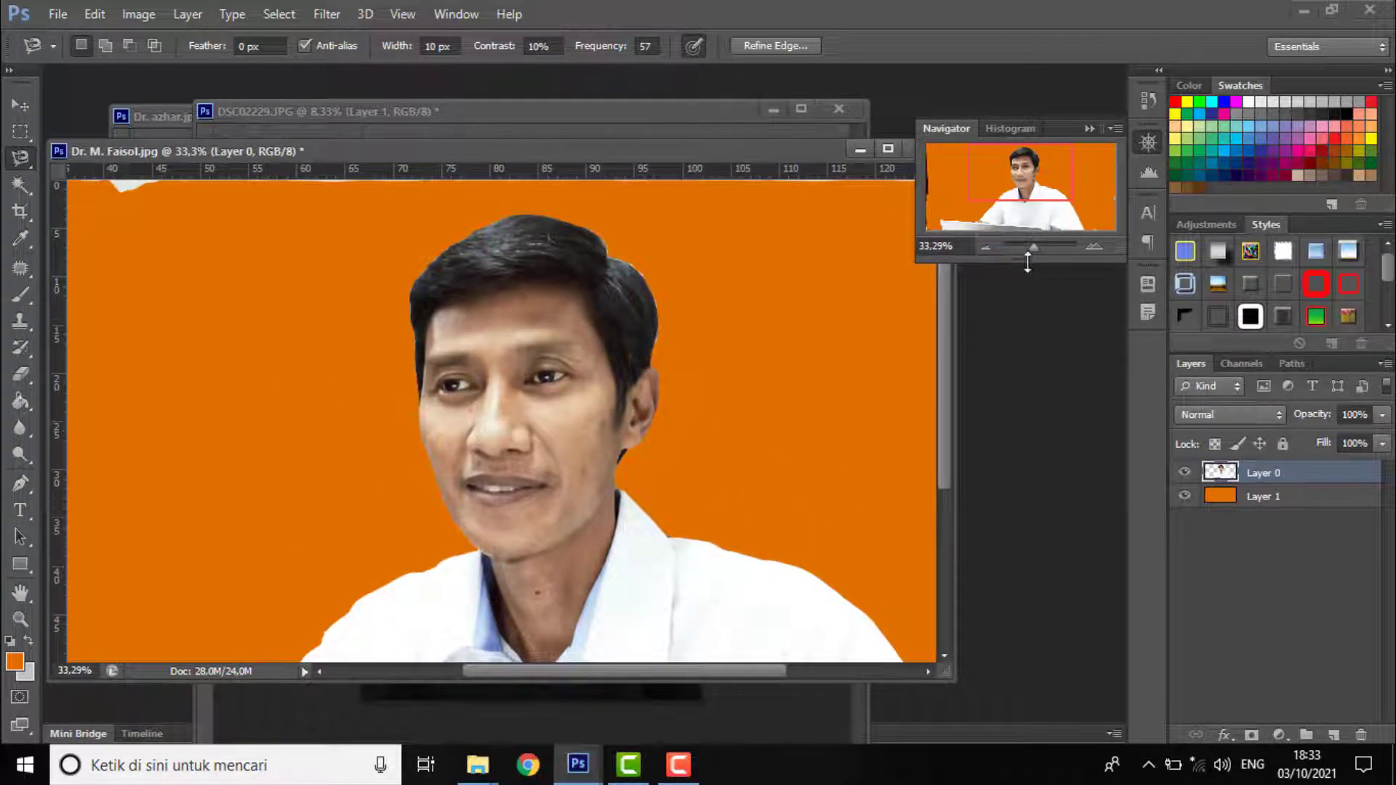
{"action": "left_click_drag", "start_coordinate": [1028, 195], "coordinate": [1013, 195]}
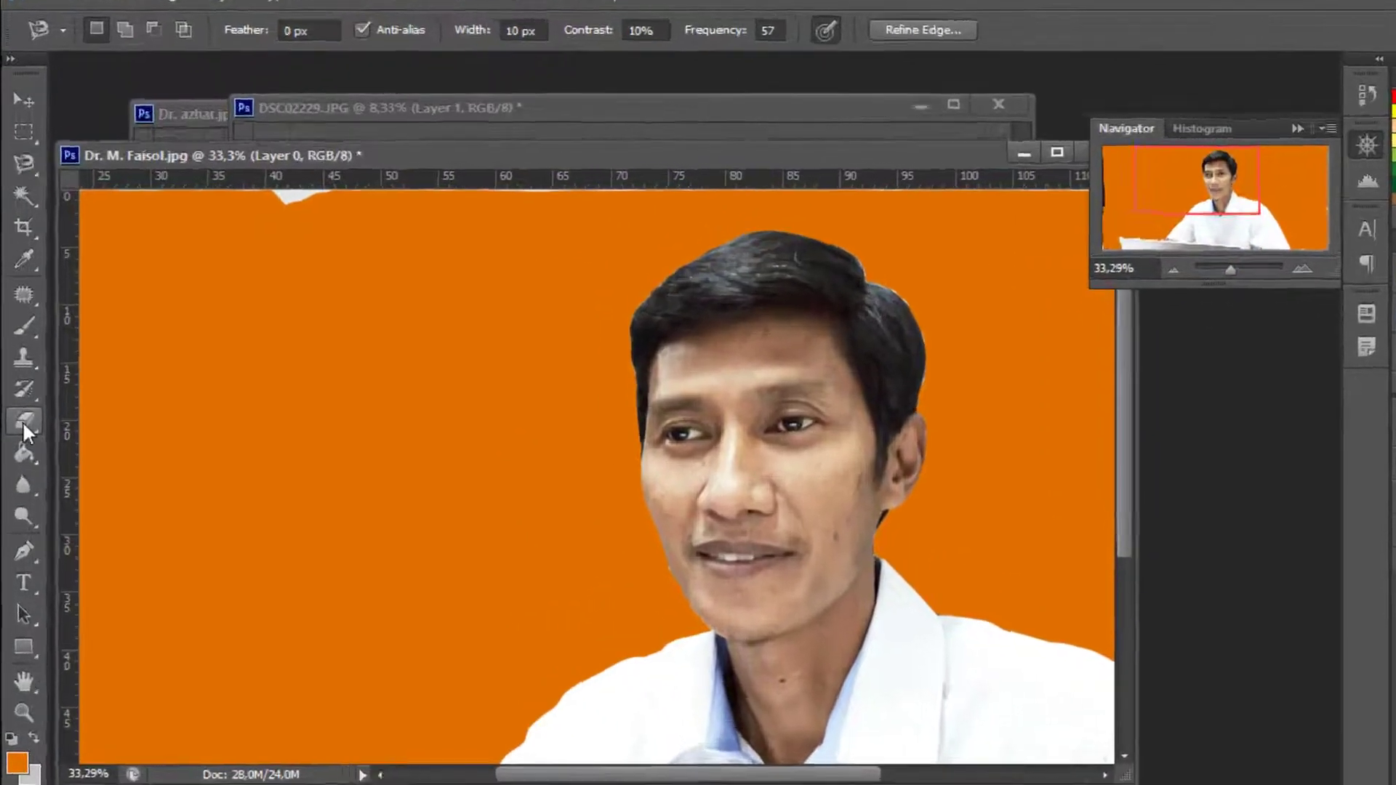
{"action": "right_click", "coordinate": [19, 375]}
{"action": "left_click", "coordinate": [176, 627]}
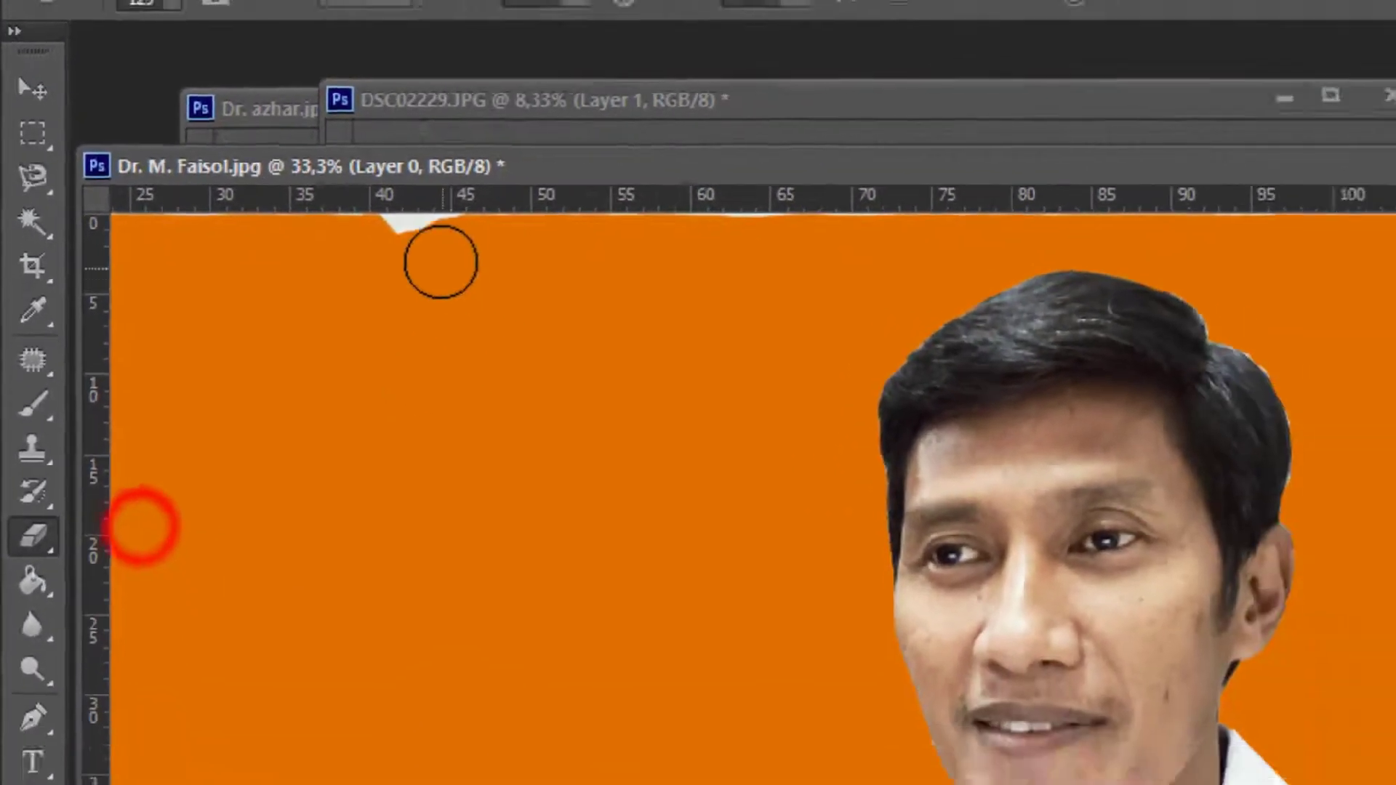
{"action": "left_click", "coordinate": [82, 48]}
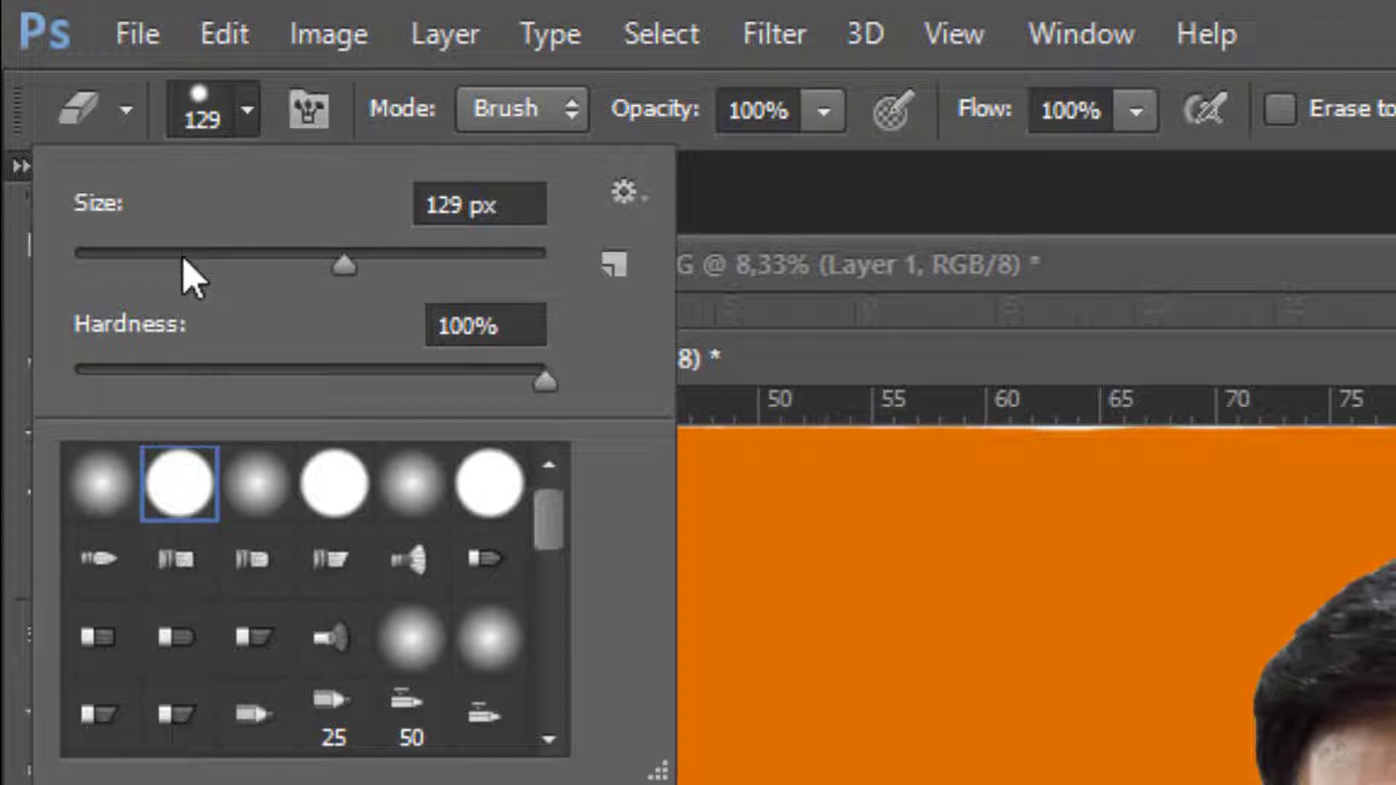
{"action": "left_click", "coordinate": [183, 260]}
{"action": "left_click", "coordinate": [275, 263]}
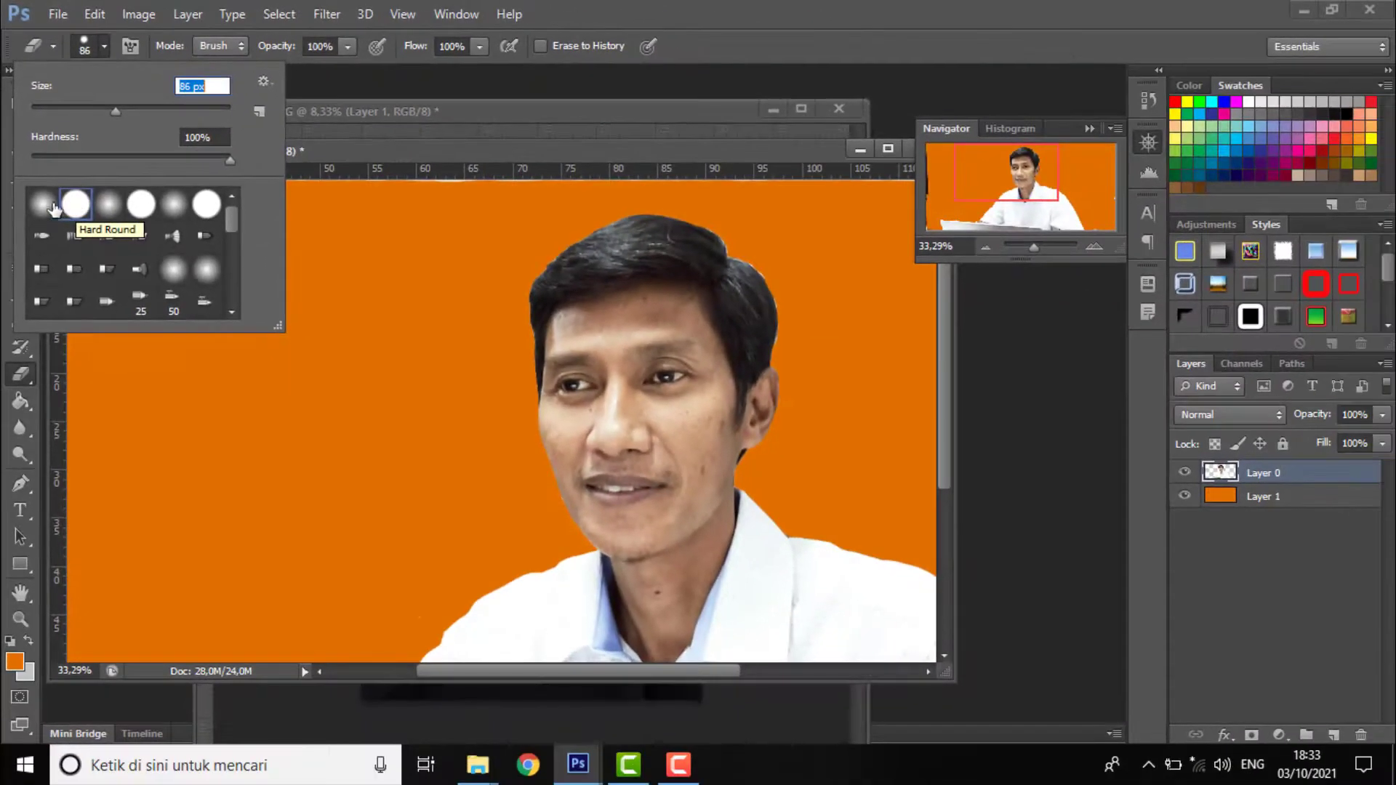
{"action": "left_click", "coordinate": [102, 494]}
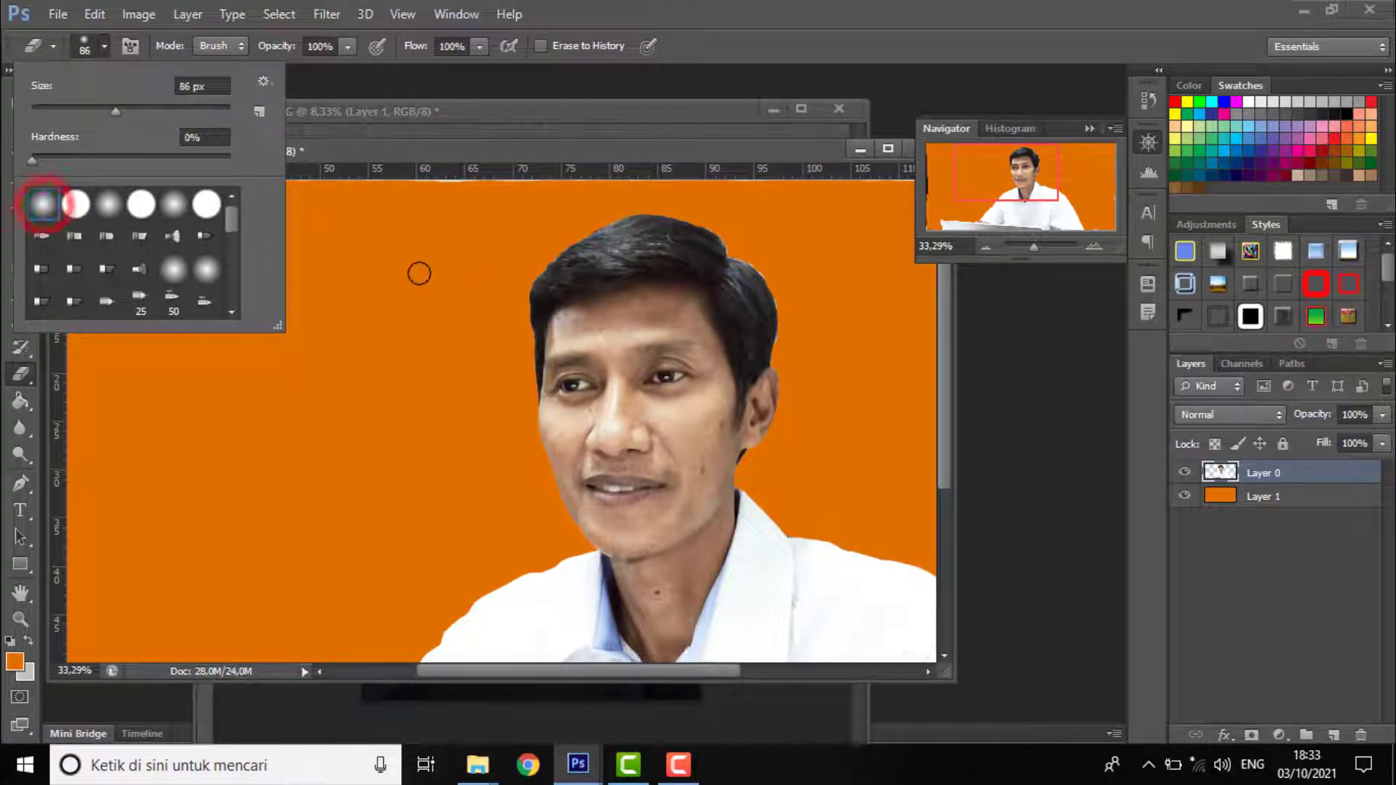
Try the eraser on the orange area beside the face, and clear the active selection
{"action": "left_click", "coordinate": [367, 240]}
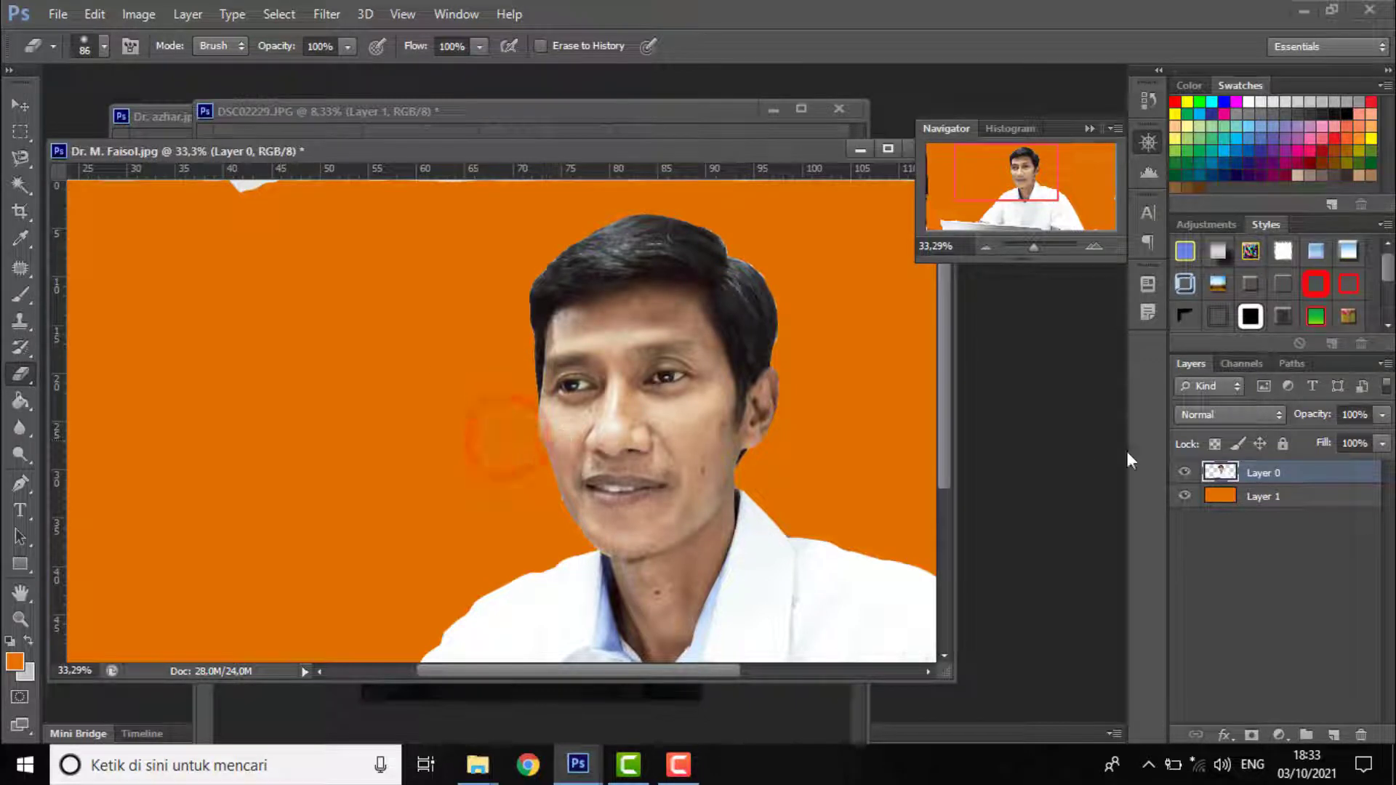
{"action": "left_click", "coordinate": [456, 331]}
{"action": "left_click", "coordinate": [273, 14]}
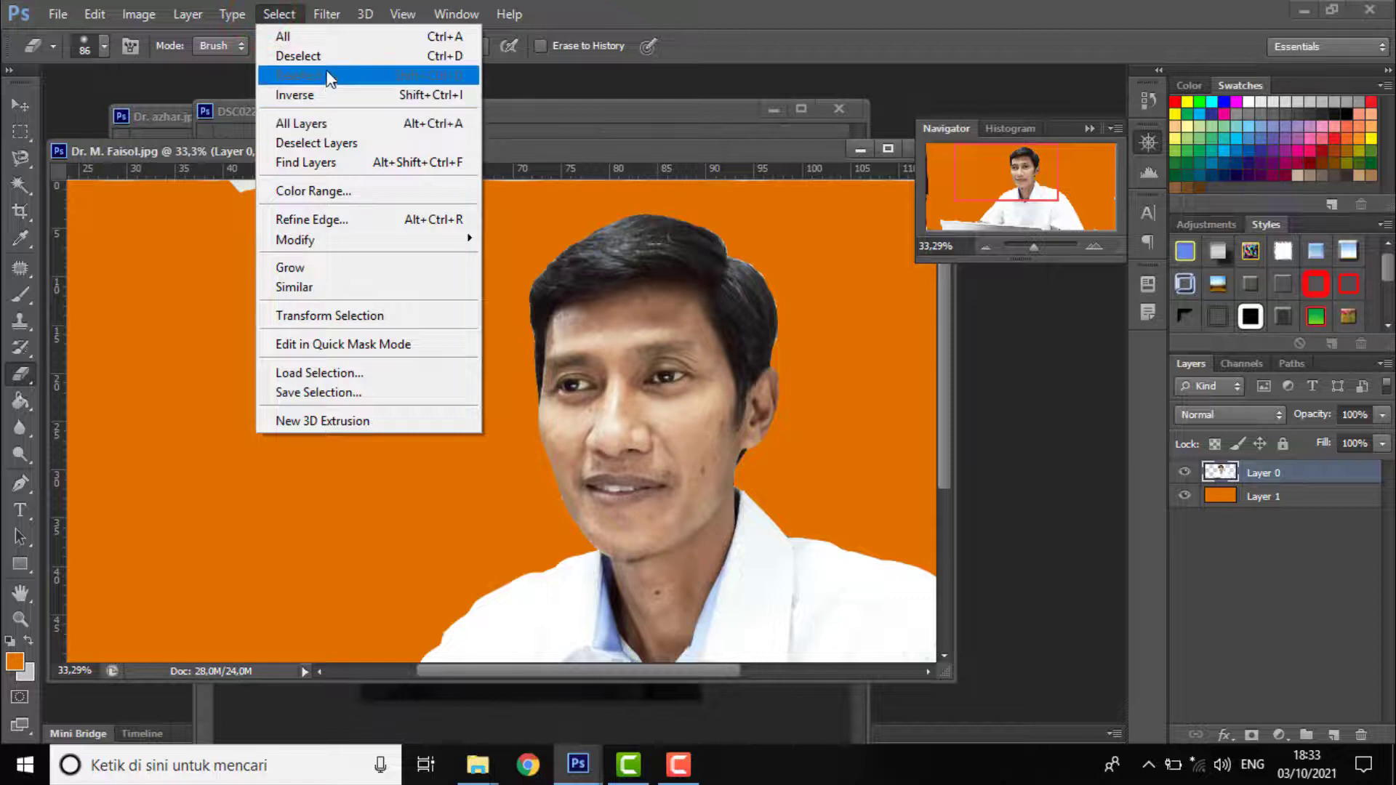
{"action": "left_click", "coordinate": [328, 75]}
Try a soft-edged eraser stroke across the front of the hair and undo it
{"action": "left_click", "coordinate": [103, 46]}
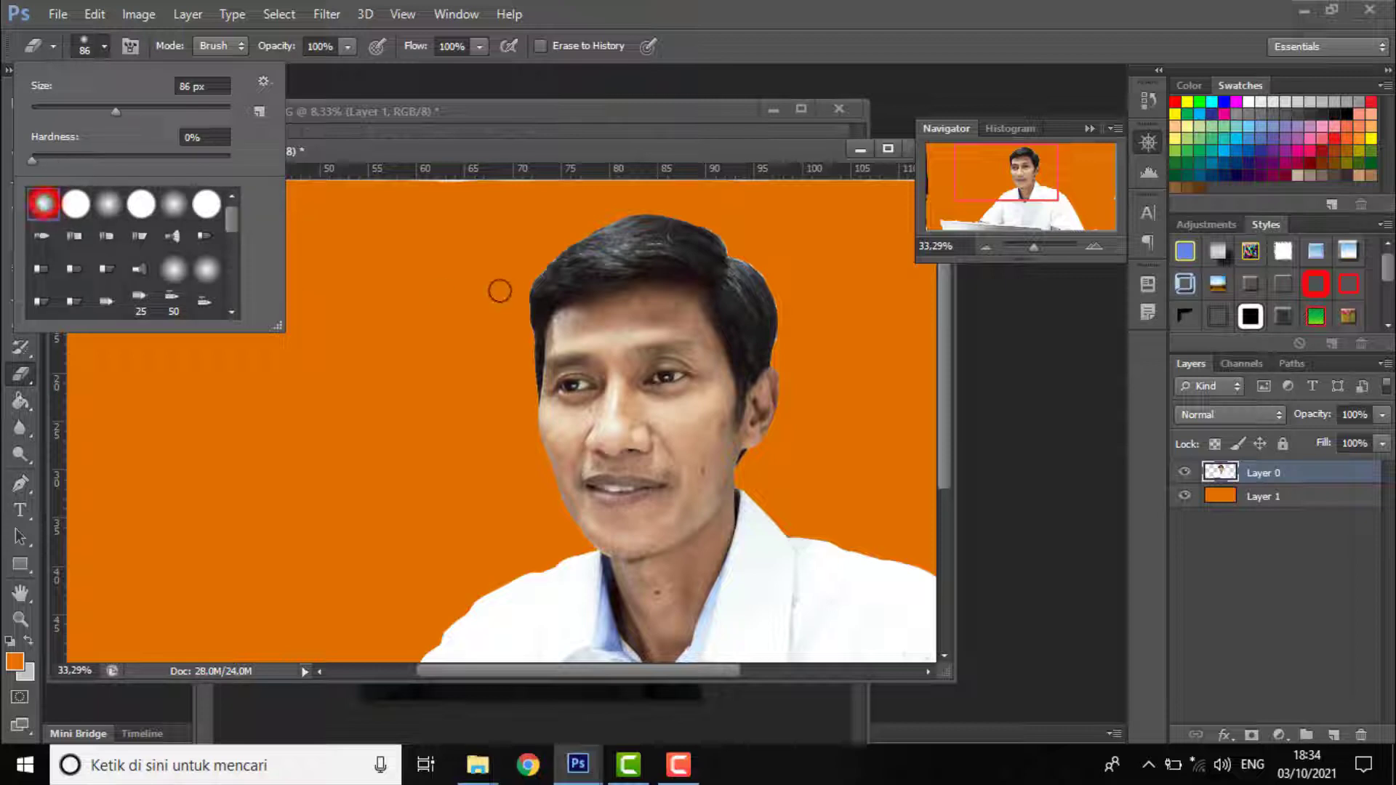
{"action": "mouse_move", "coordinate": [499, 290]}
{"action": "left_mouse_down"}
{"action": "mouse_move", "coordinate": [572, 290]}
{"action": "mouse_move", "coordinate": [533, 272]}
{"action": "mouse_move", "coordinate": [547, 298]}
{"action": "left_mouse_up"}
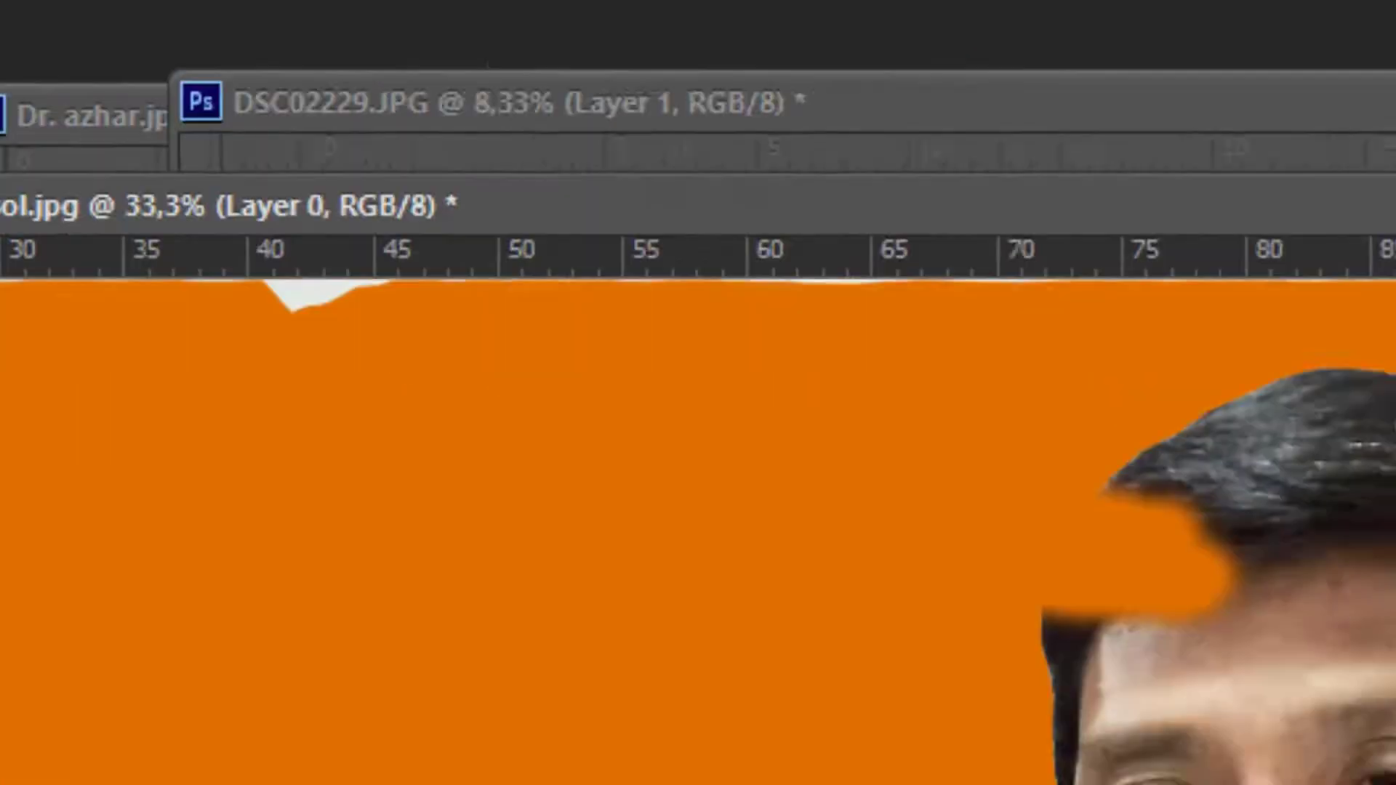
{"action": "key", "text": "ctrl+z"}
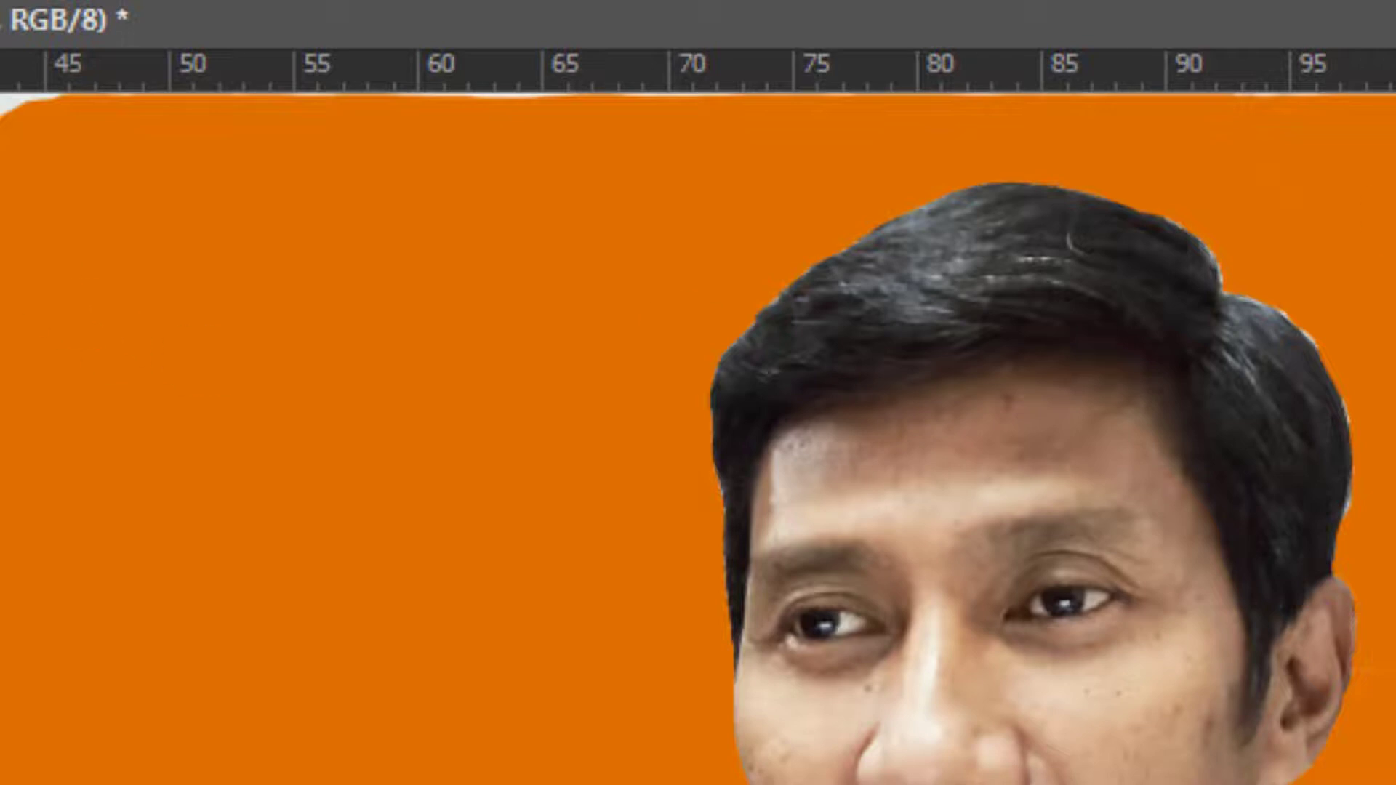
Switch the eraser to the Hard Round tip, try it across the forehead and hair, and undo the erasing
{"action": "left_click", "coordinate": [0, 0]}
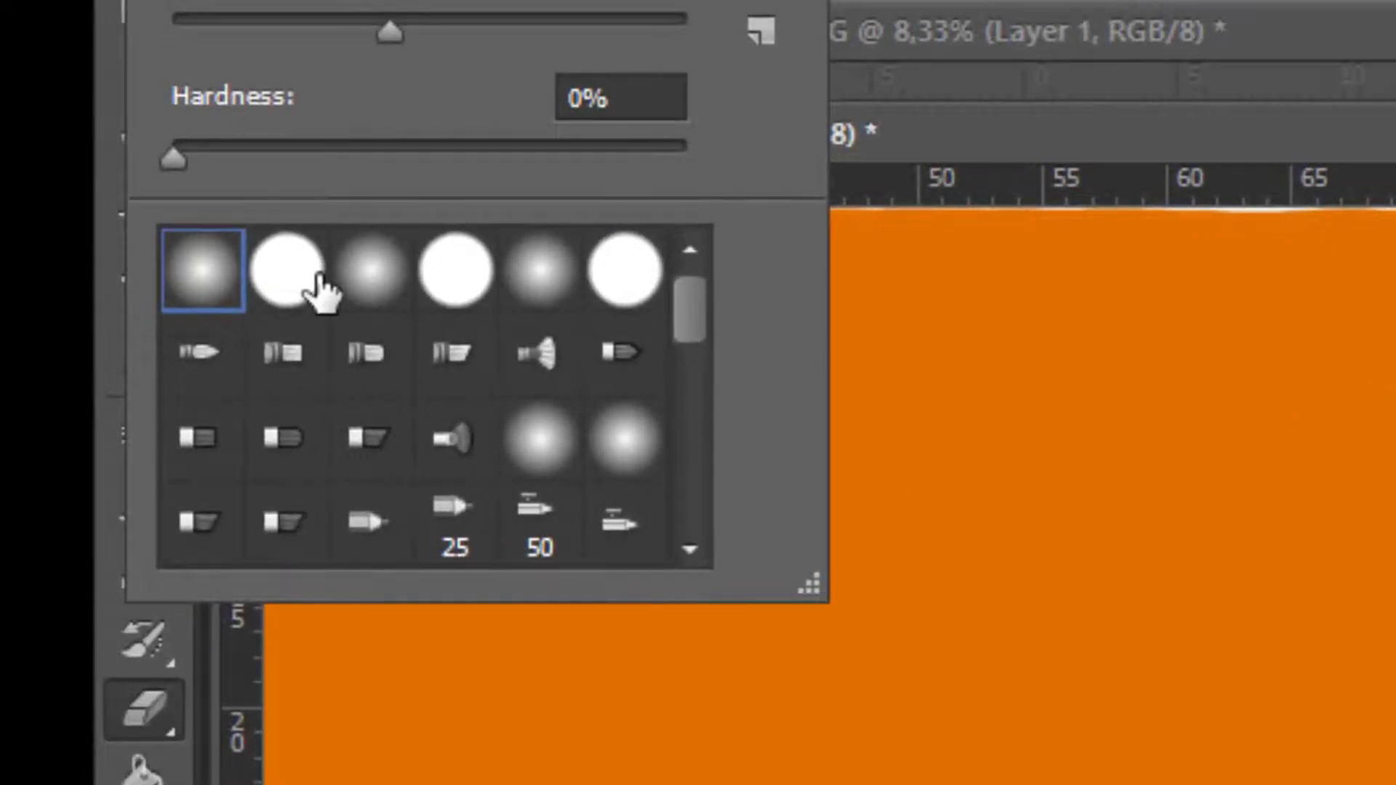
{"action": "left_click", "coordinate": [317, 276]}
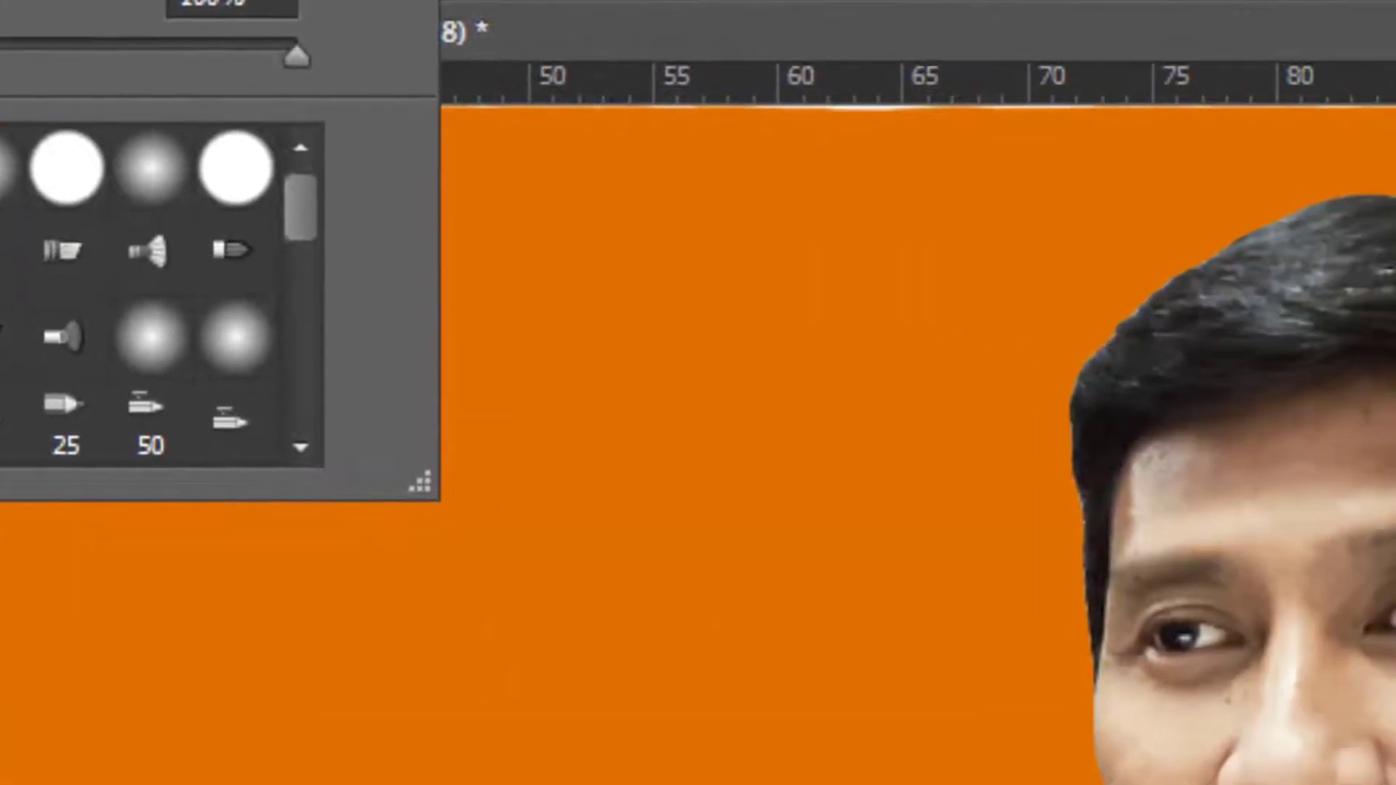
{"action": "left_click", "coordinate": [712, 353]}
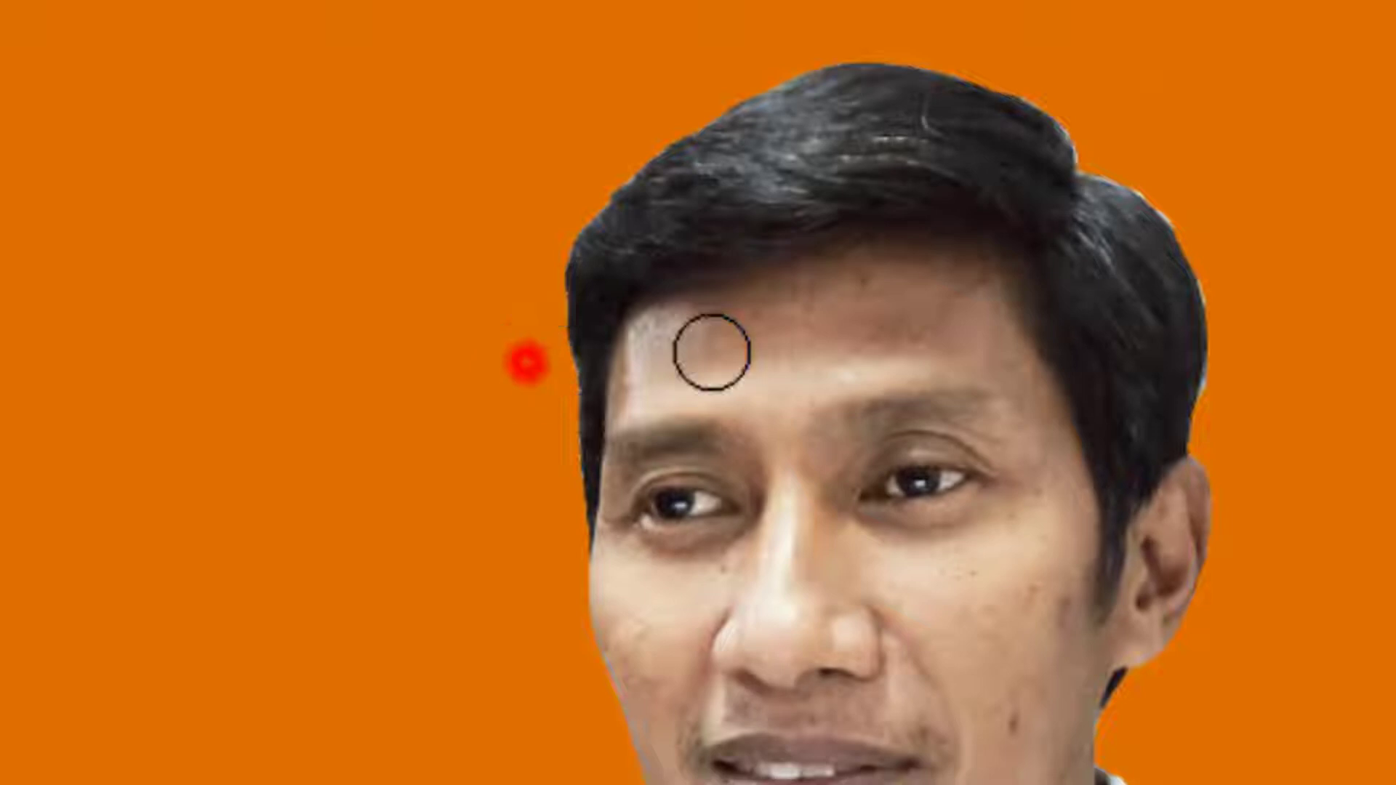
{"action": "mouse_move", "coordinate": [712, 353]}
{"action": "left_mouse_down"}
{"action": "mouse_move", "coordinate": [748, 342]}
{"action": "mouse_move", "coordinate": [600, 287]}
{"action": "mouse_move", "coordinate": [865, 166]}
{"action": "mouse_move", "coordinate": [801, 205]}
{"action": "left_mouse_up"}
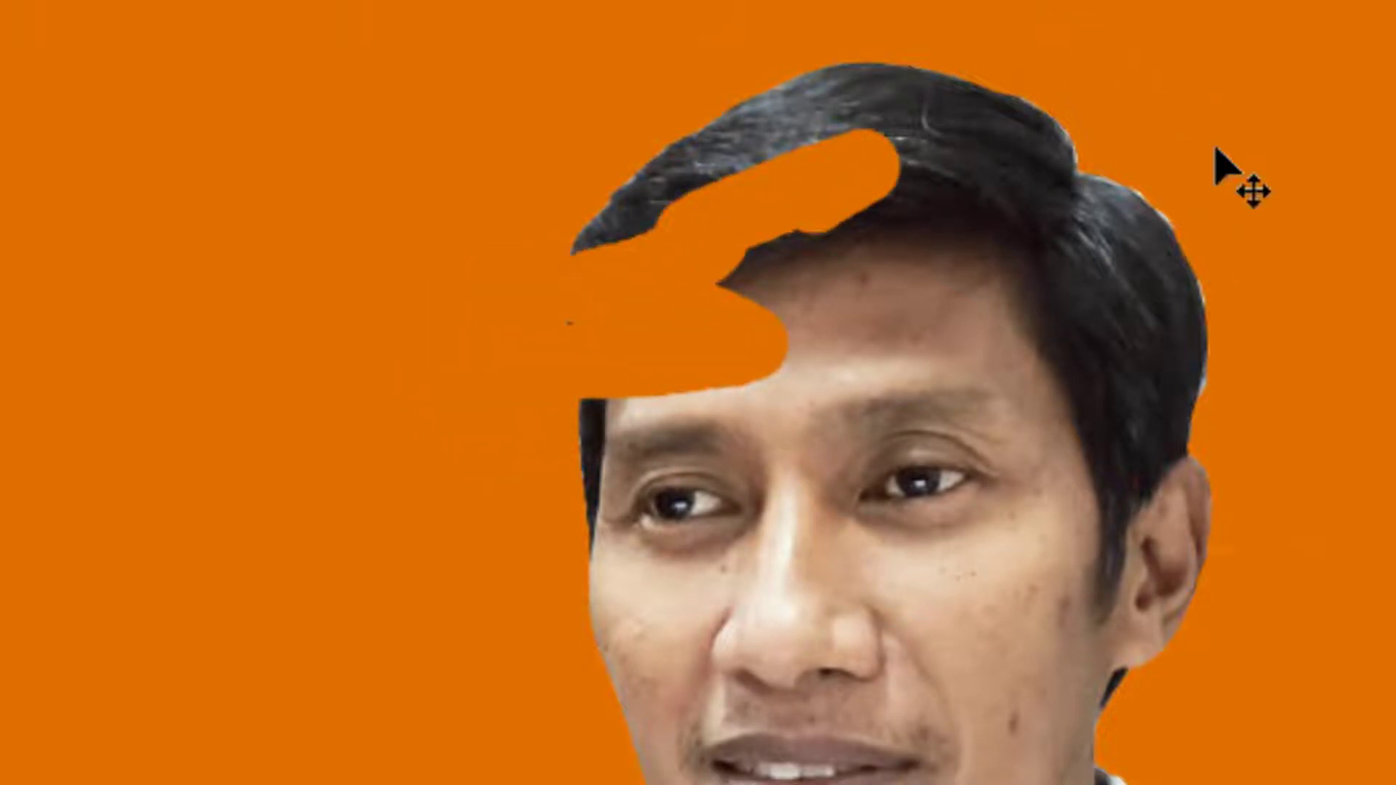
{"action": "key", "text": "ctrl+z"}
Erase the white wall leftover at the image's upper edge, beside the head, from Layer 0
{"action": "mouse_move", "coordinate": [193, 146]}
{"action": "left_mouse_down"}
{"action": "mouse_move", "coordinate": [3, 129]}
{"action": "mouse_move", "coordinate": [191, 189]}
{"action": "left_mouse_up"}
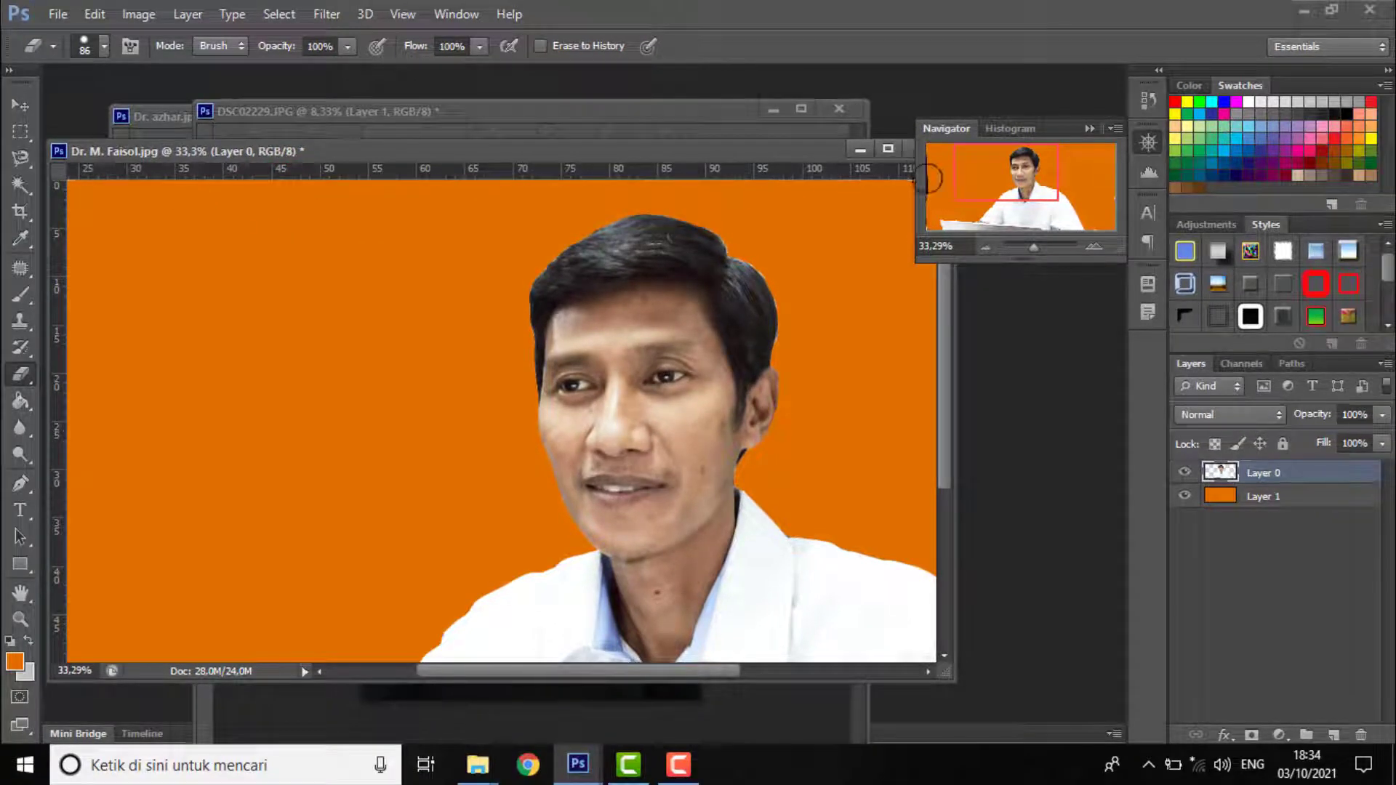
{"action": "scroll", "coordinate": [514, 474], "scroll_direction": "down", "scroll_amount": 5}
{"action": "left_click", "coordinate": [273, 462]}
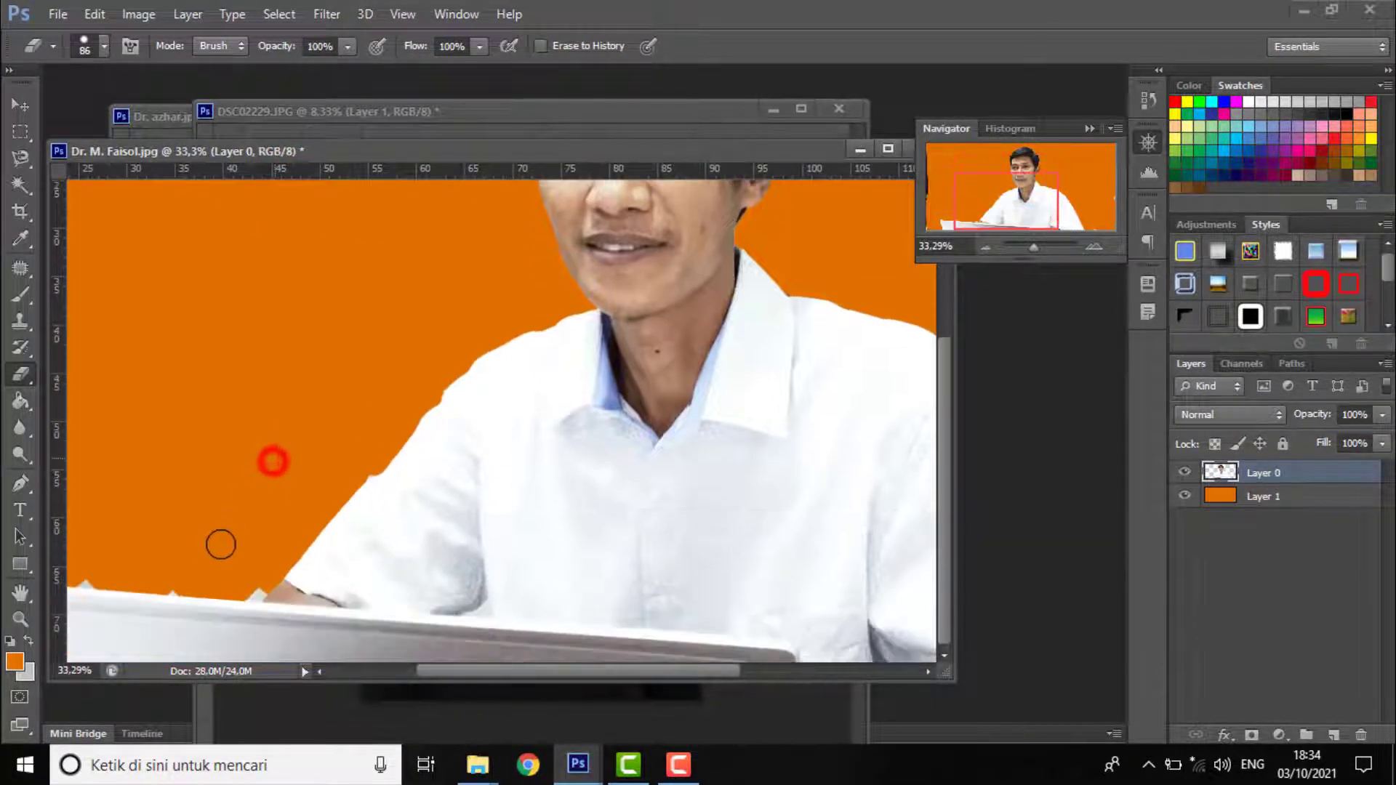
Select the grey wall remnant between the wrist and the laptop's edge with the Magnetic Lasso tool, and delete it from Layer 0
{"action": "left_click", "coordinate": [1039, 248]}
{"action": "left_click", "coordinate": [1017, 206]}
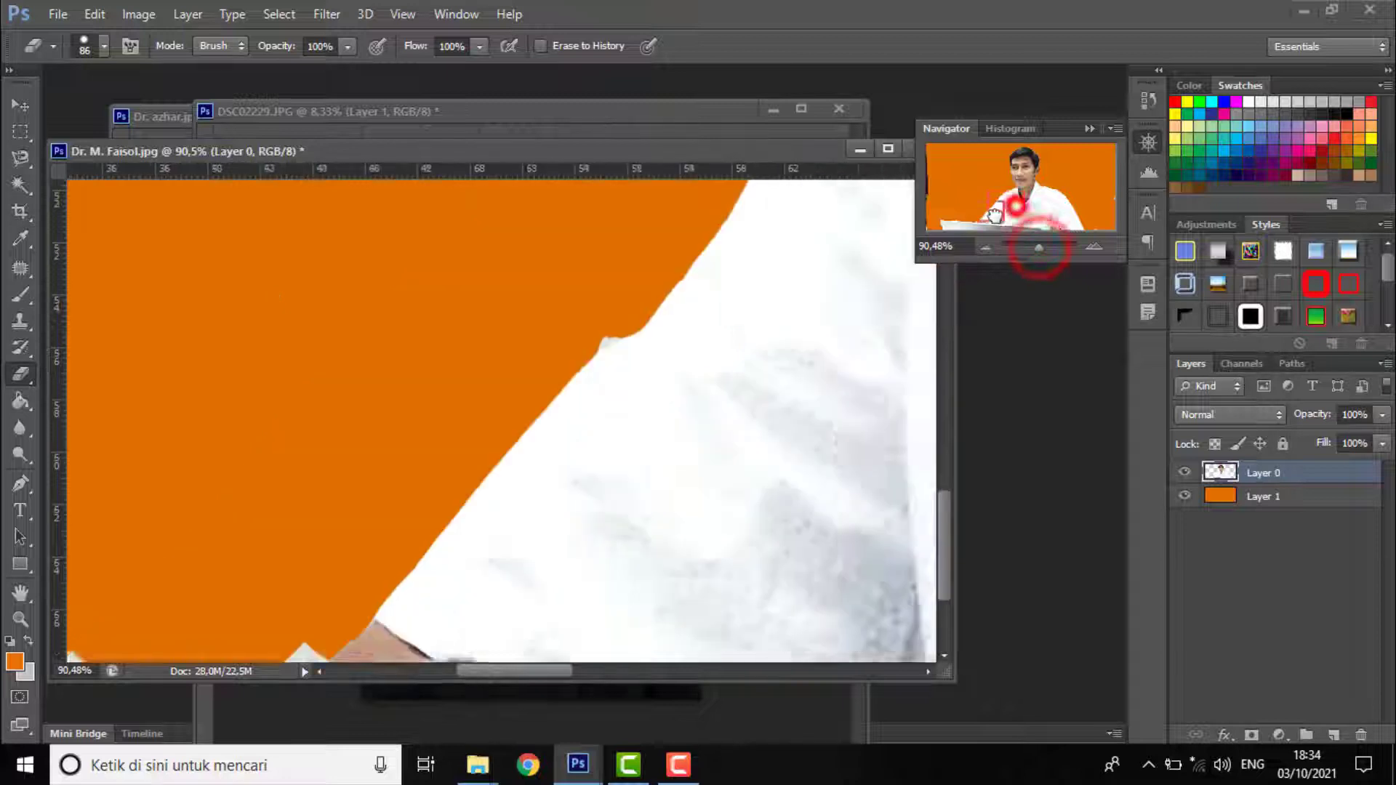
{"action": "left_click_drag", "start_coordinate": [994, 214], "coordinate": [984, 222]}
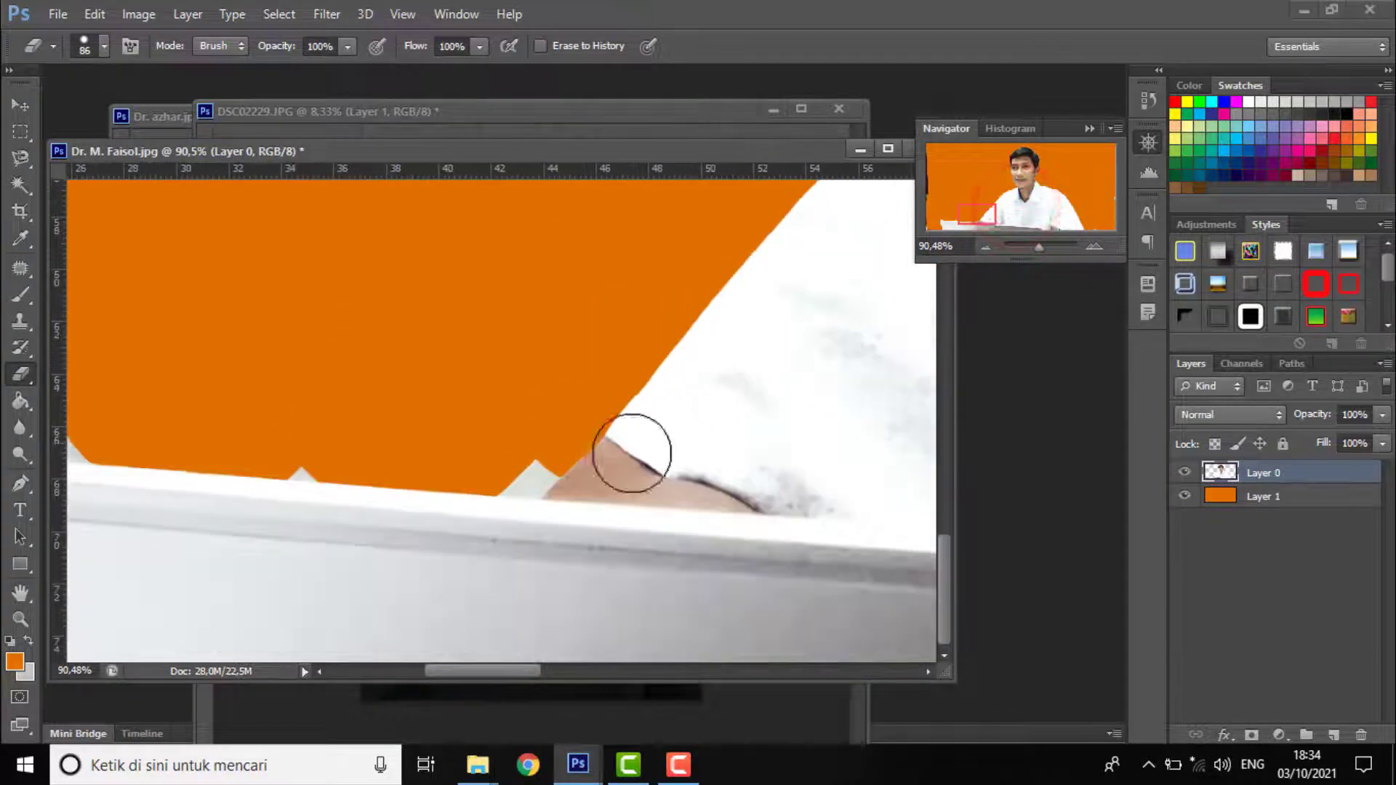
{"action": "left_click", "coordinate": [20, 158]}
{"action": "left_click", "coordinate": [557, 477]}
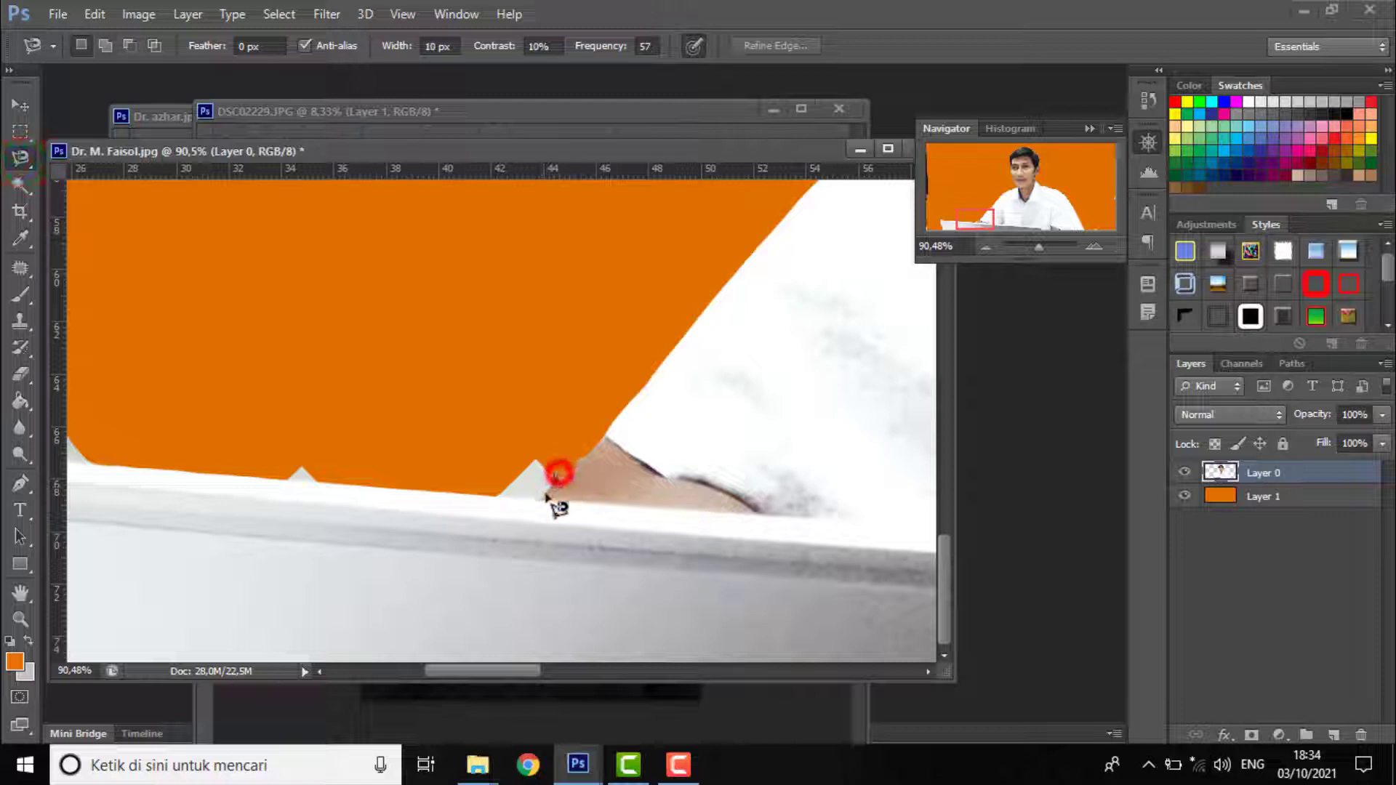
{"action": "left_click", "coordinate": [541, 497]}
{"action": "left_click", "coordinate": [492, 497]}
{"action": "left_click", "coordinate": [509, 447]}
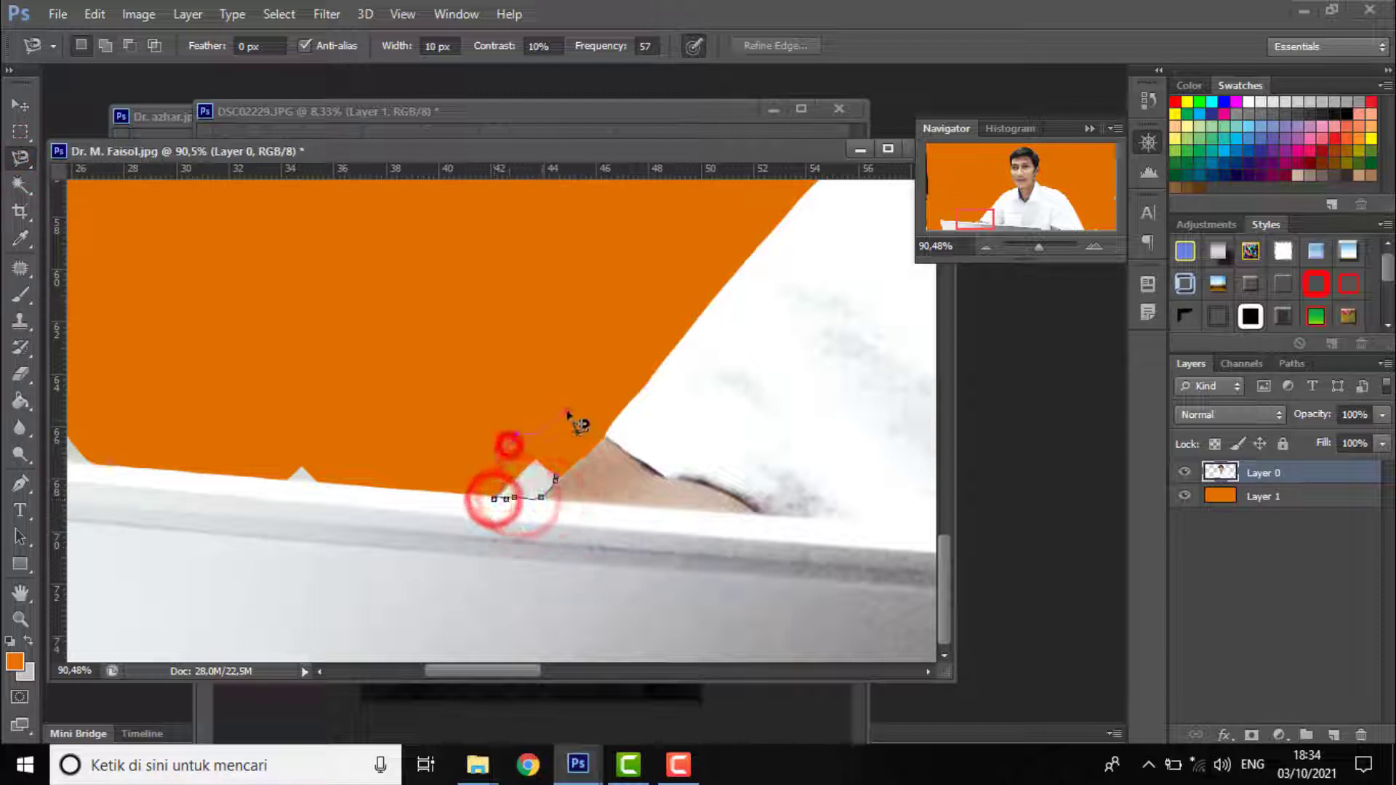
{"action": "double_click", "coordinate": [568, 412]}
Try to outline the small grey spike on the laptop's upper edge with the Magnetic Lasso tool
{"action": "left_click", "coordinate": [570, 413]}
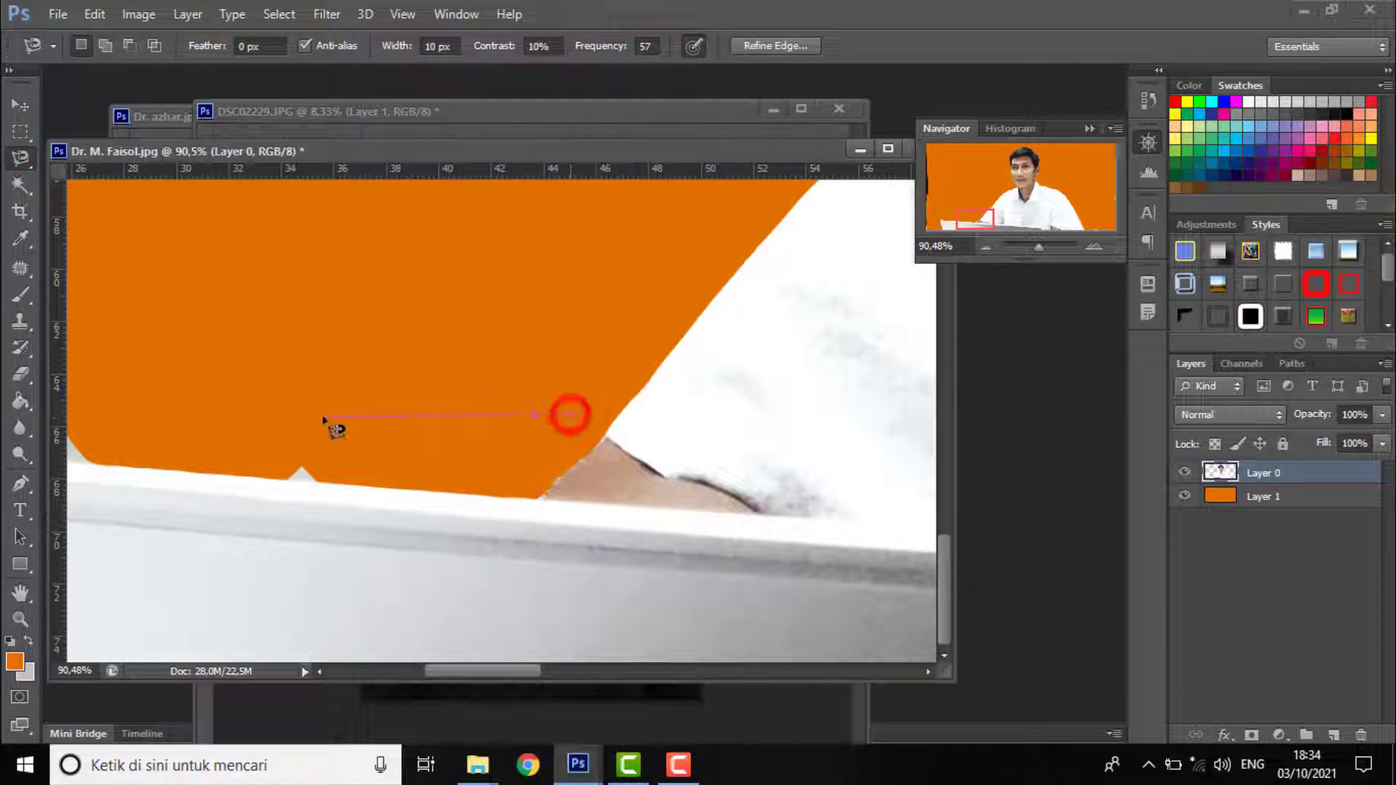
{"action": "left_click", "coordinate": [291, 418]}
{"action": "left_click", "coordinate": [263, 474]}
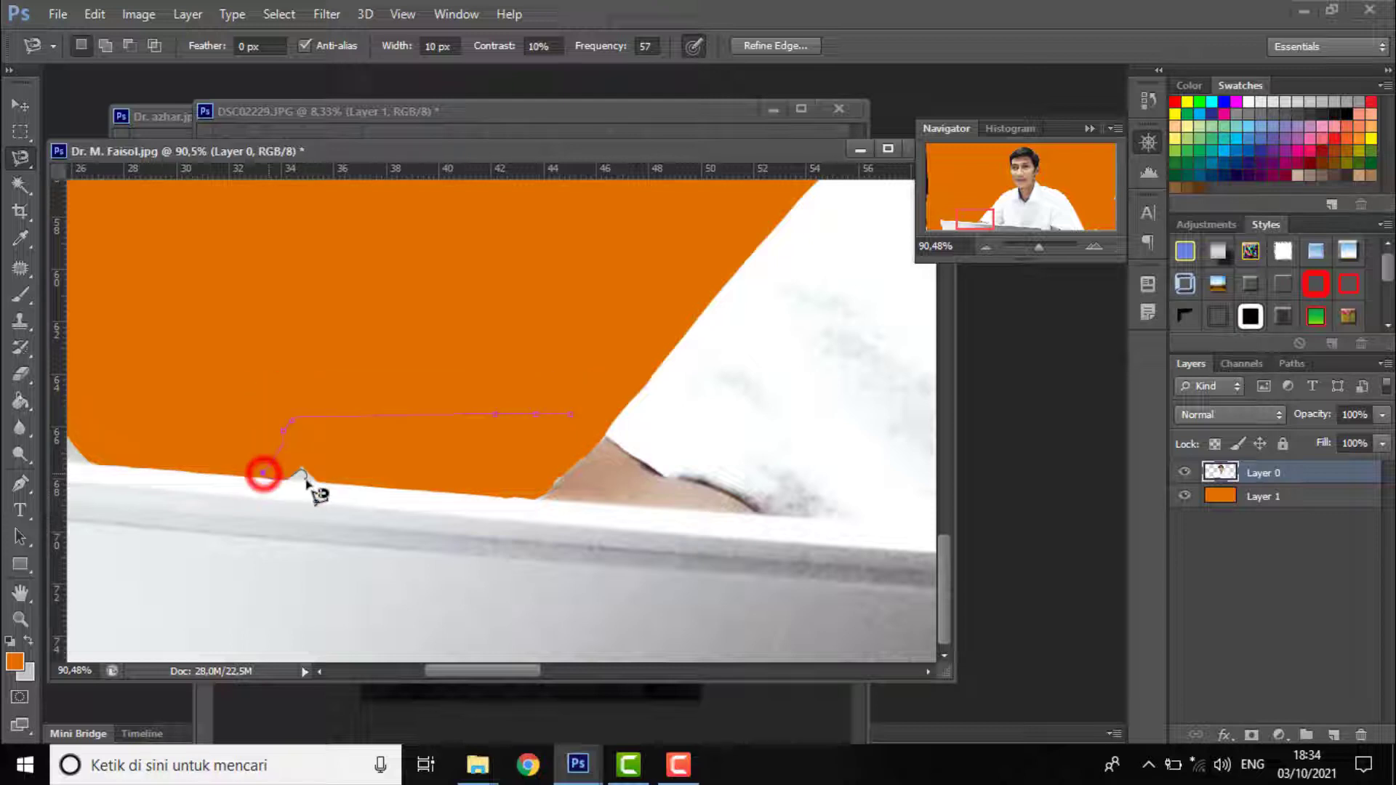
{"action": "double_click", "coordinate": [350, 483]}
Select the small grey spike on the laptop's upper edge with the Polygonal Lasso tool, and delete it from Layer 0
{"action": "left_click", "coordinate": [21, 157]}
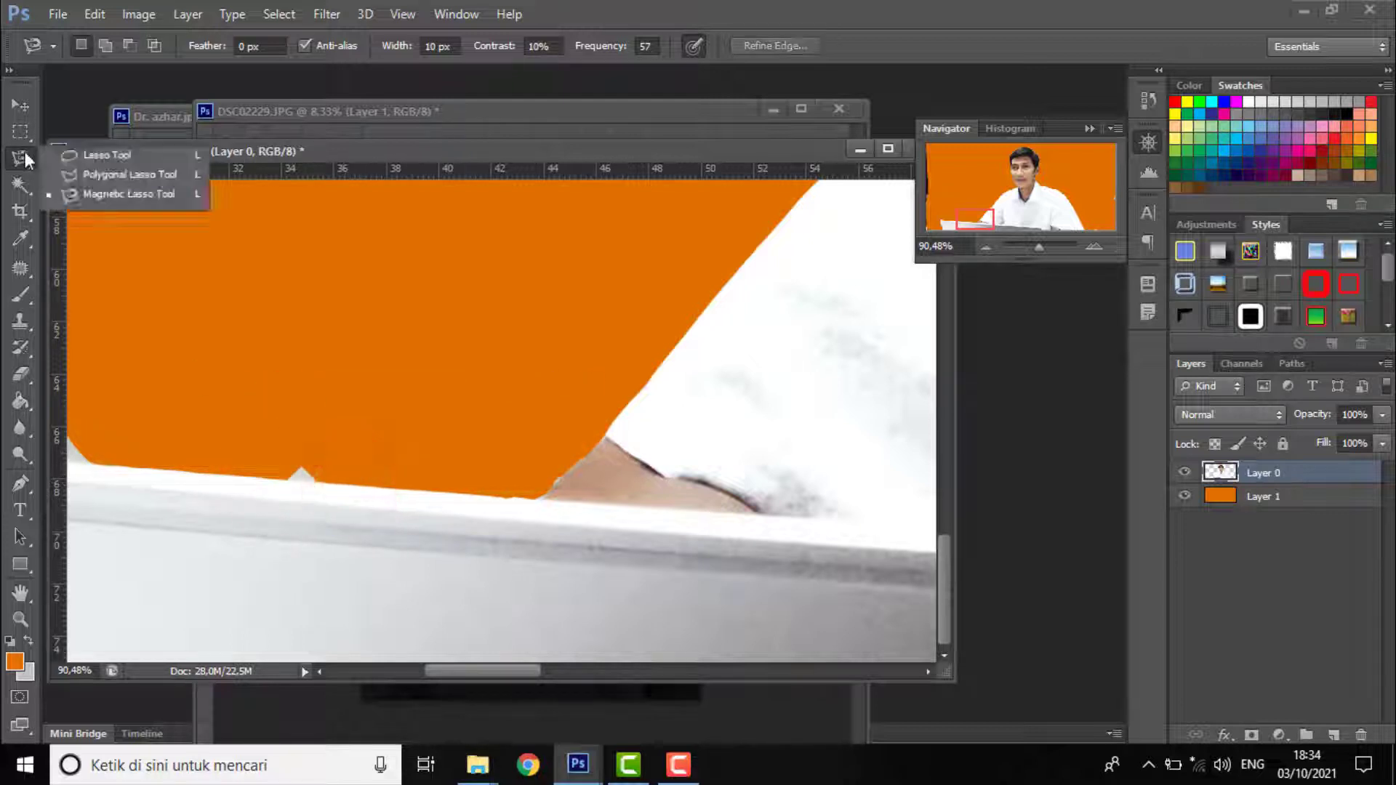
{"action": "left_click", "coordinate": [67, 174]}
{"action": "left_click", "coordinate": [270, 476]}
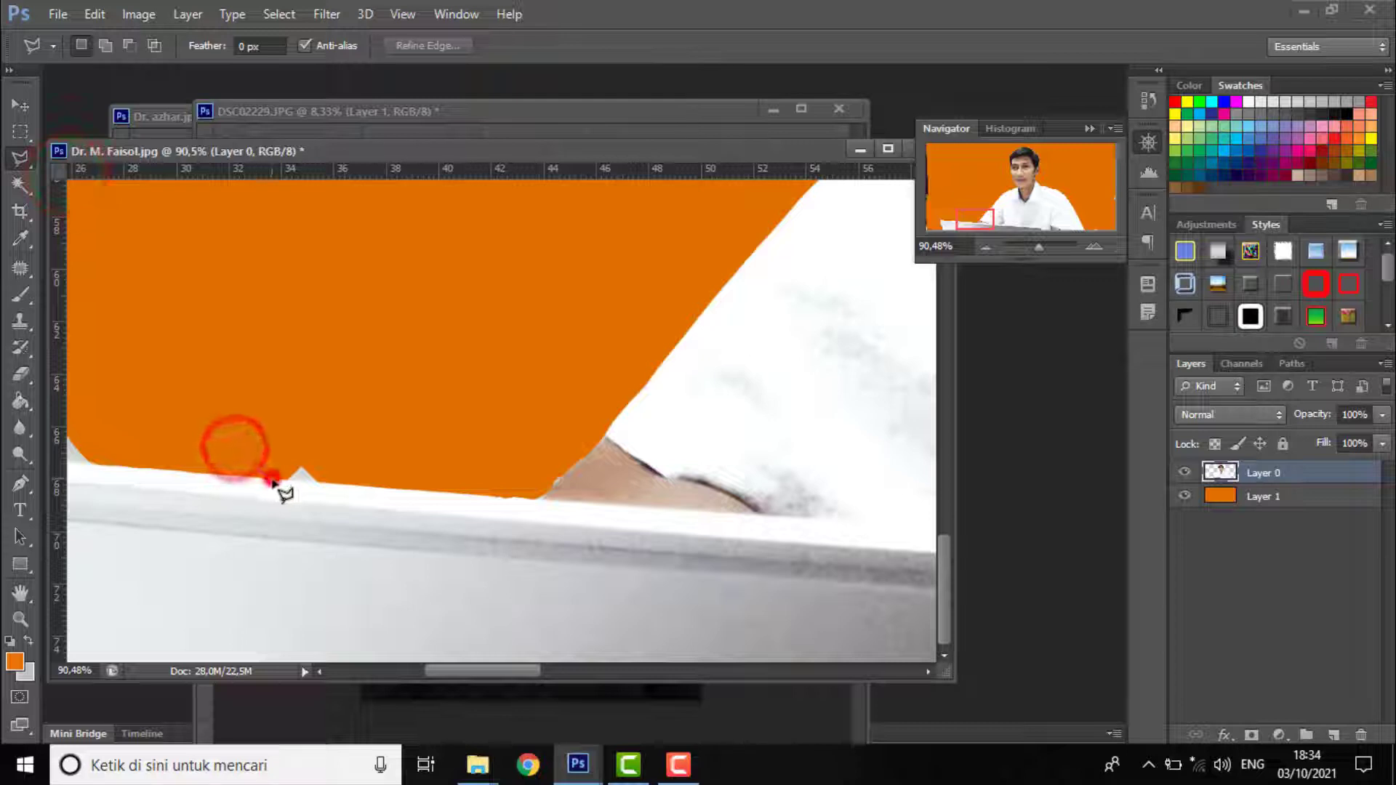
{"action": "left_click", "coordinate": [378, 490]}
{"action": "left_click", "coordinate": [404, 442]}
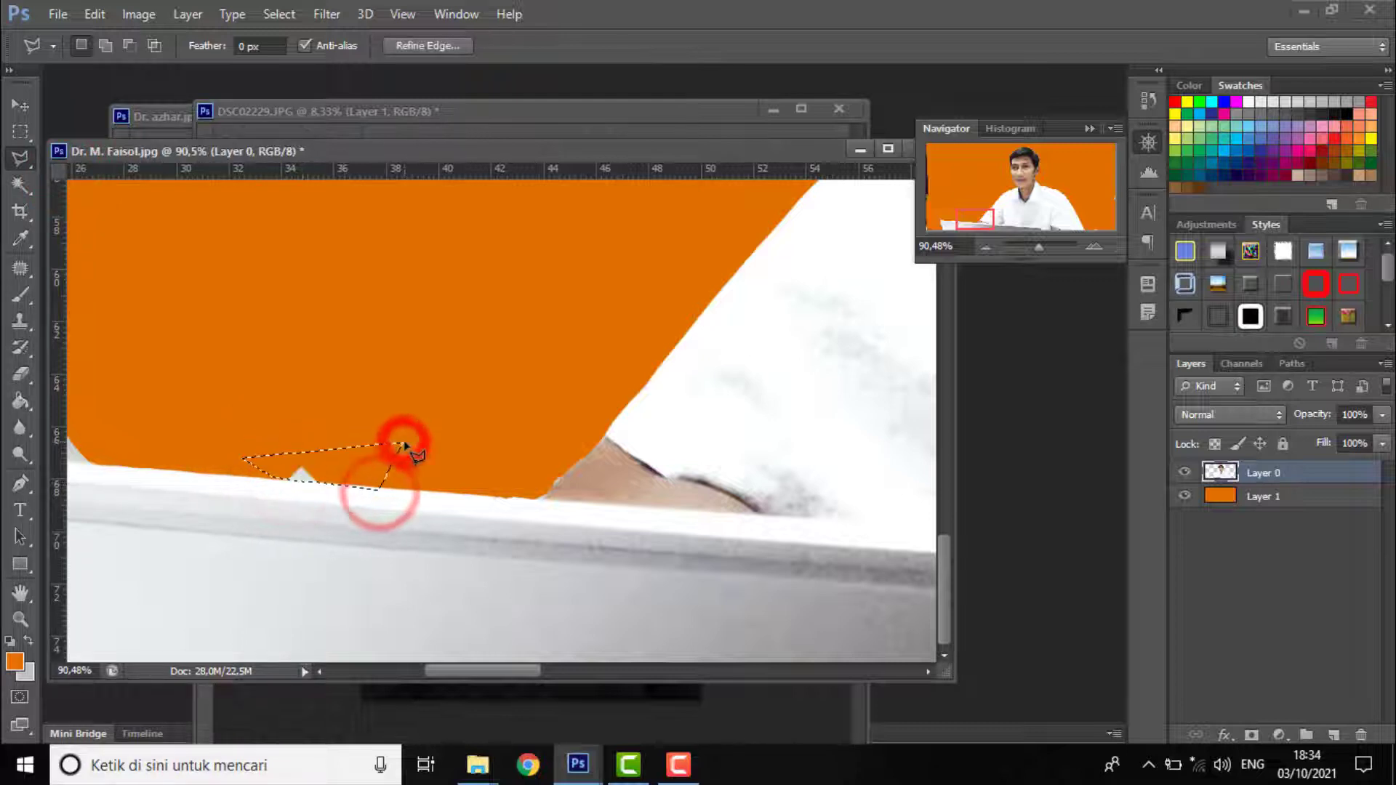
{"action": "key", "text": "Delete"}
{"action": "left_click", "coordinate": [409, 438]}
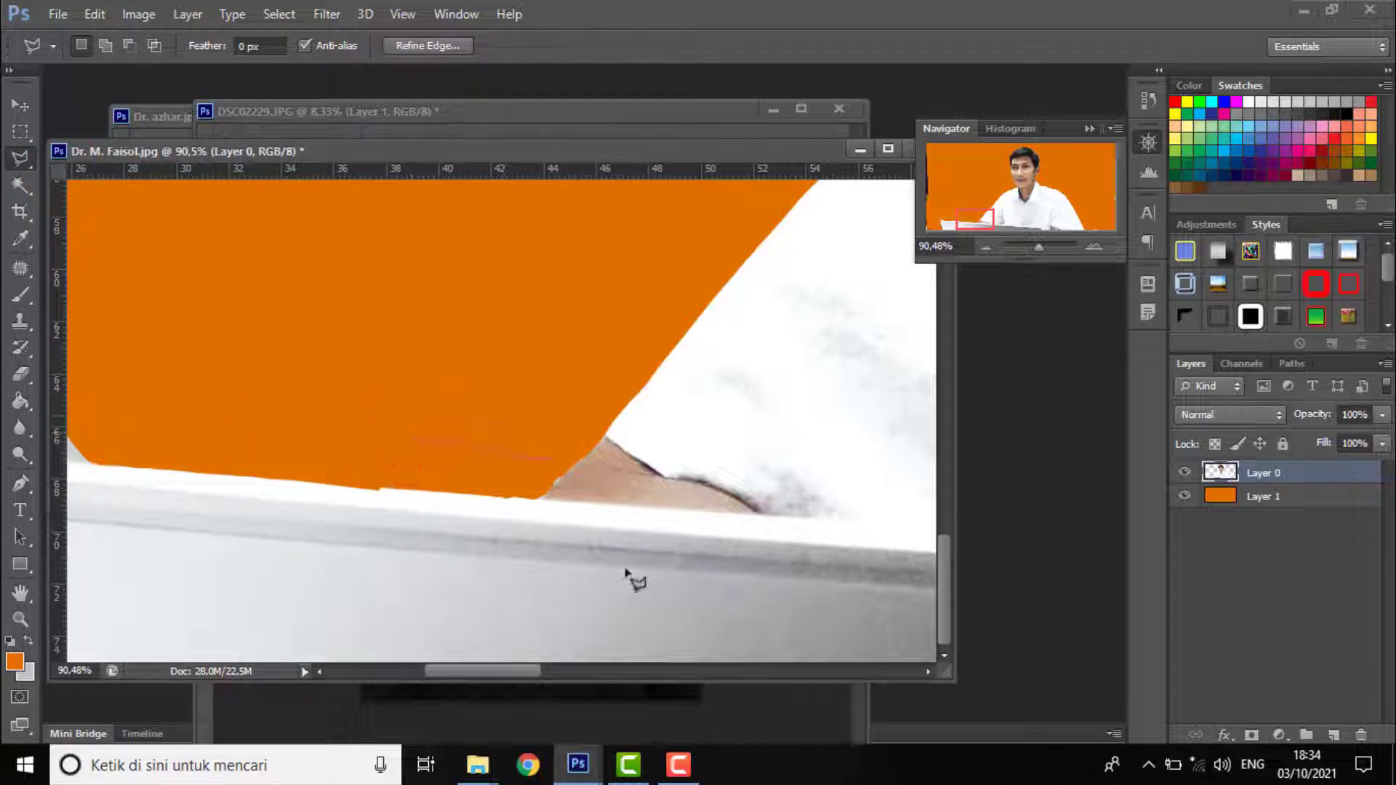
{"action": "double_click", "coordinate": [499, 380]}
{"action": "key", "text": "Delete"}
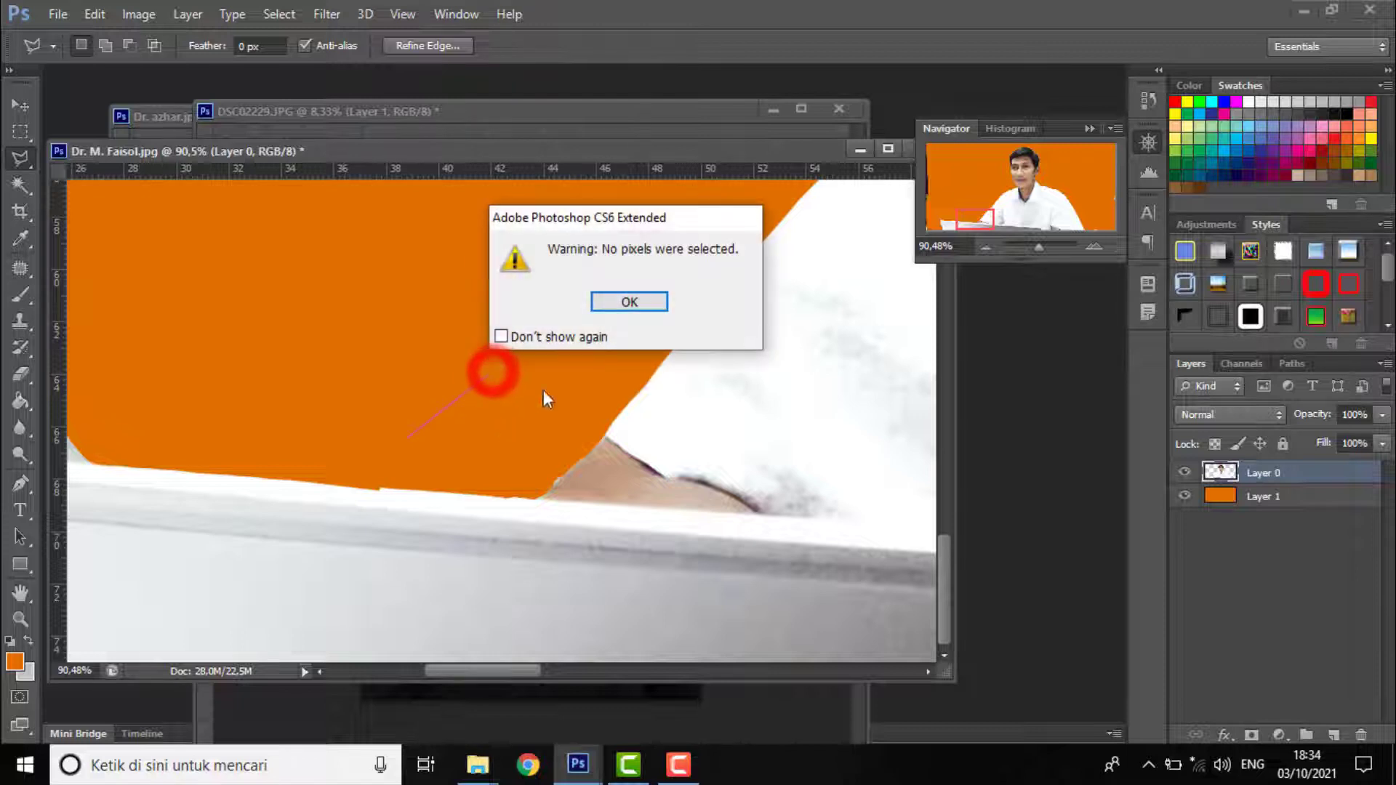
{"action": "left_click", "coordinate": [645, 304]}
Erase the remaining grey wall bits along the laptop's upper edge, at its corner and down its side with the Eraser tool
{"action": "left_click_drag", "start_coordinate": [542, 671], "coordinate": [476, 667]}
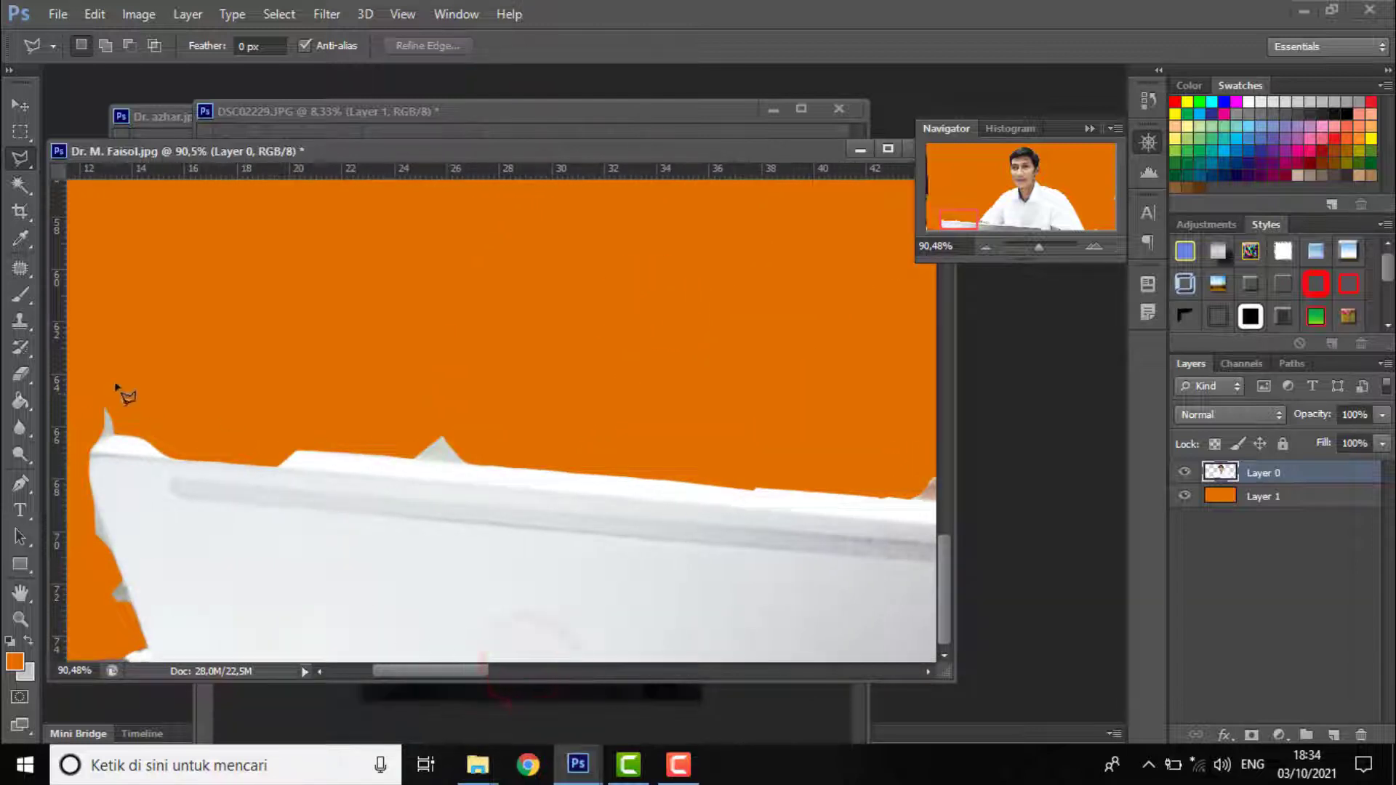
{"action": "left_click", "coordinate": [20, 372]}
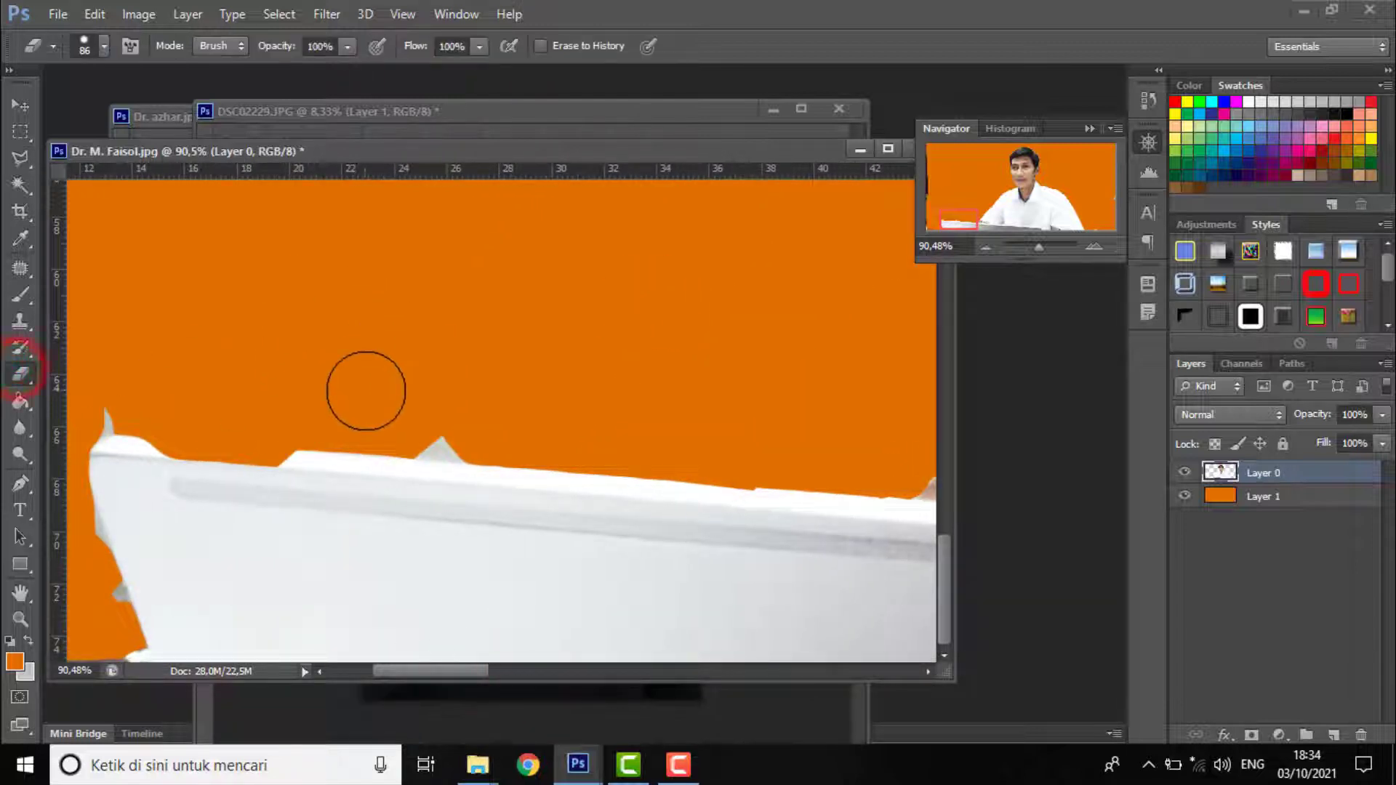
{"action": "left_click_drag", "start_coordinate": [445, 421], "coordinate": [405, 414]}
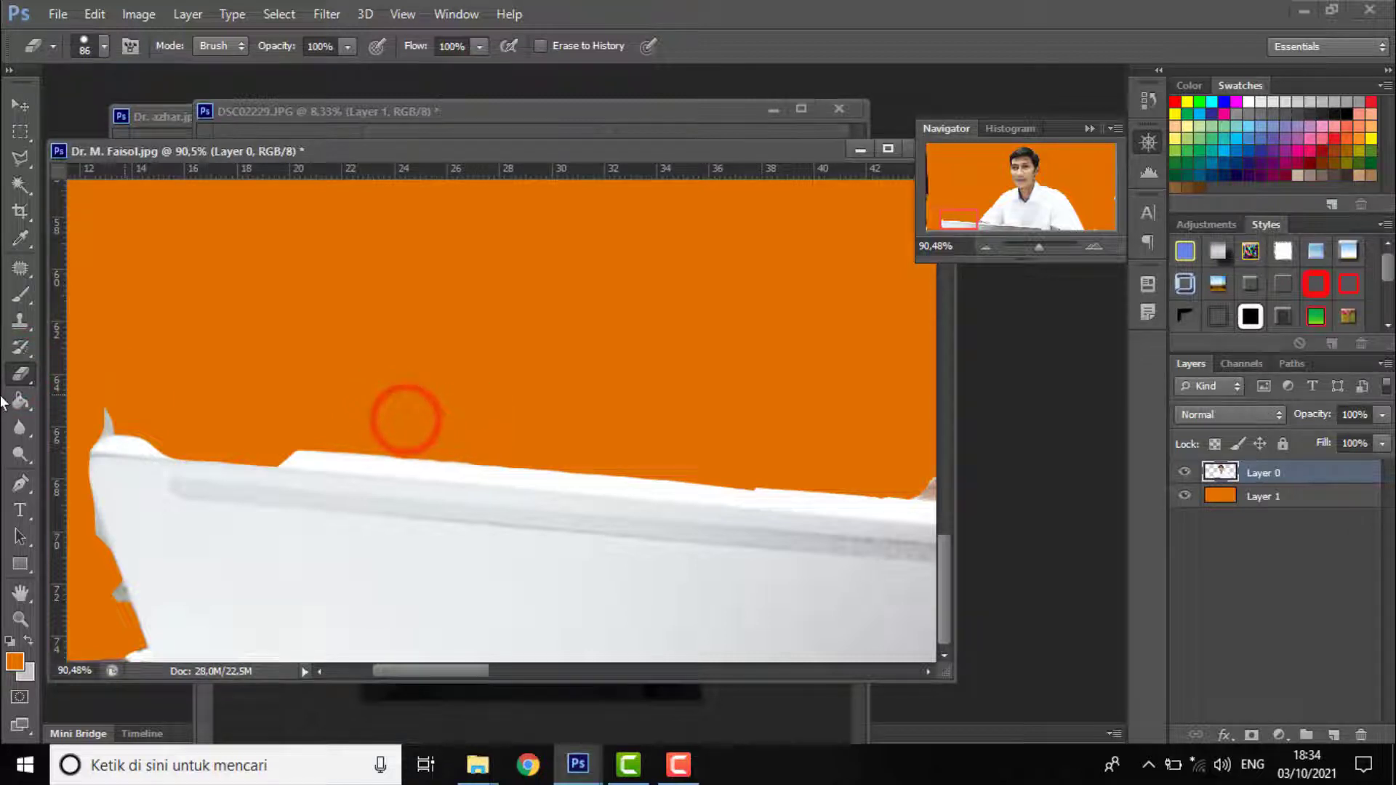
{"action": "left_click", "coordinate": [112, 399]}
{"action": "left_click_drag", "start_coordinate": [92, 605], "coordinate": [64, 537]}
{"action": "scroll", "coordinate": [654, 362], "scroll_direction": "up", "scroll_amount": 3}
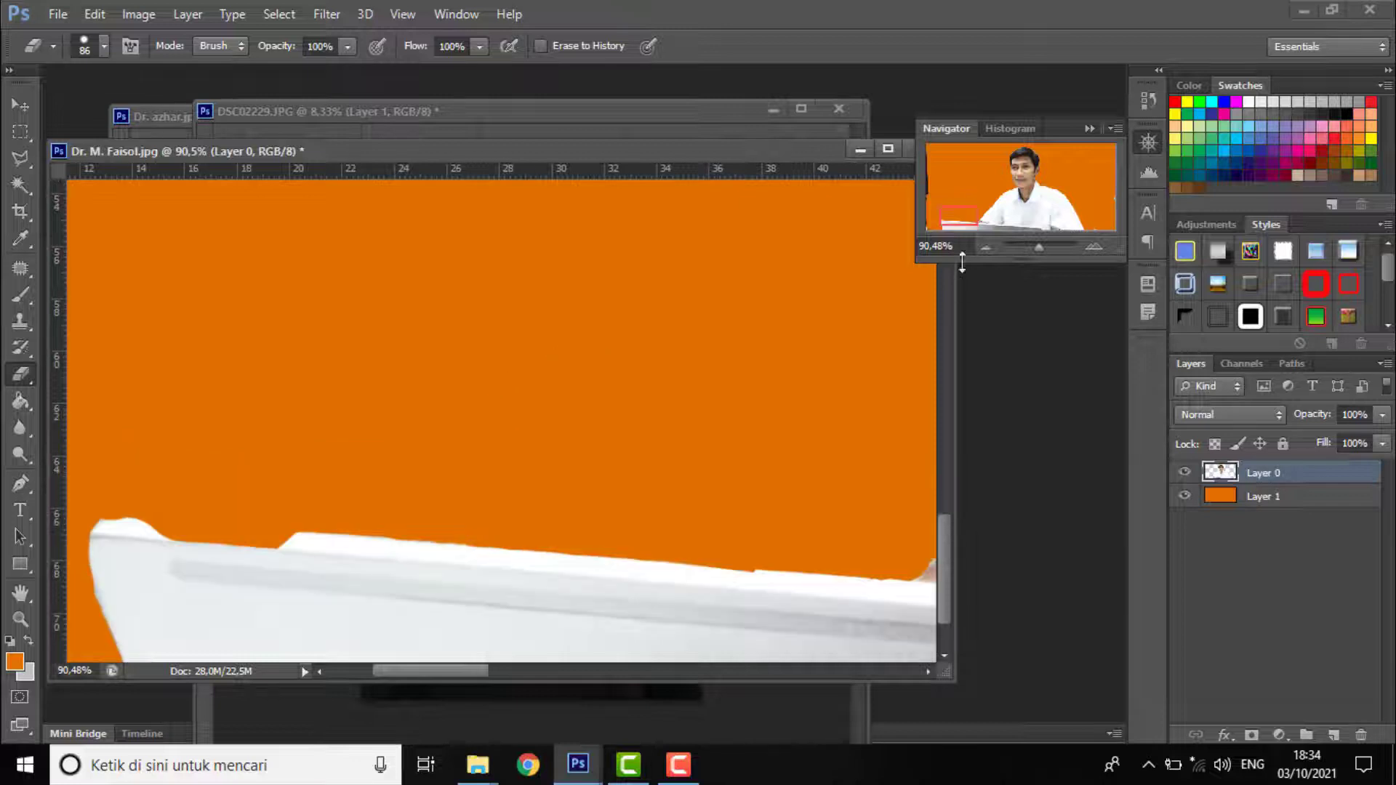
Go to the hair at the back of the head and set the eraser to the Soft Round tip with 0% hardness
{"action": "left_click_drag", "start_coordinate": [967, 216], "coordinate": [1040, 145]}
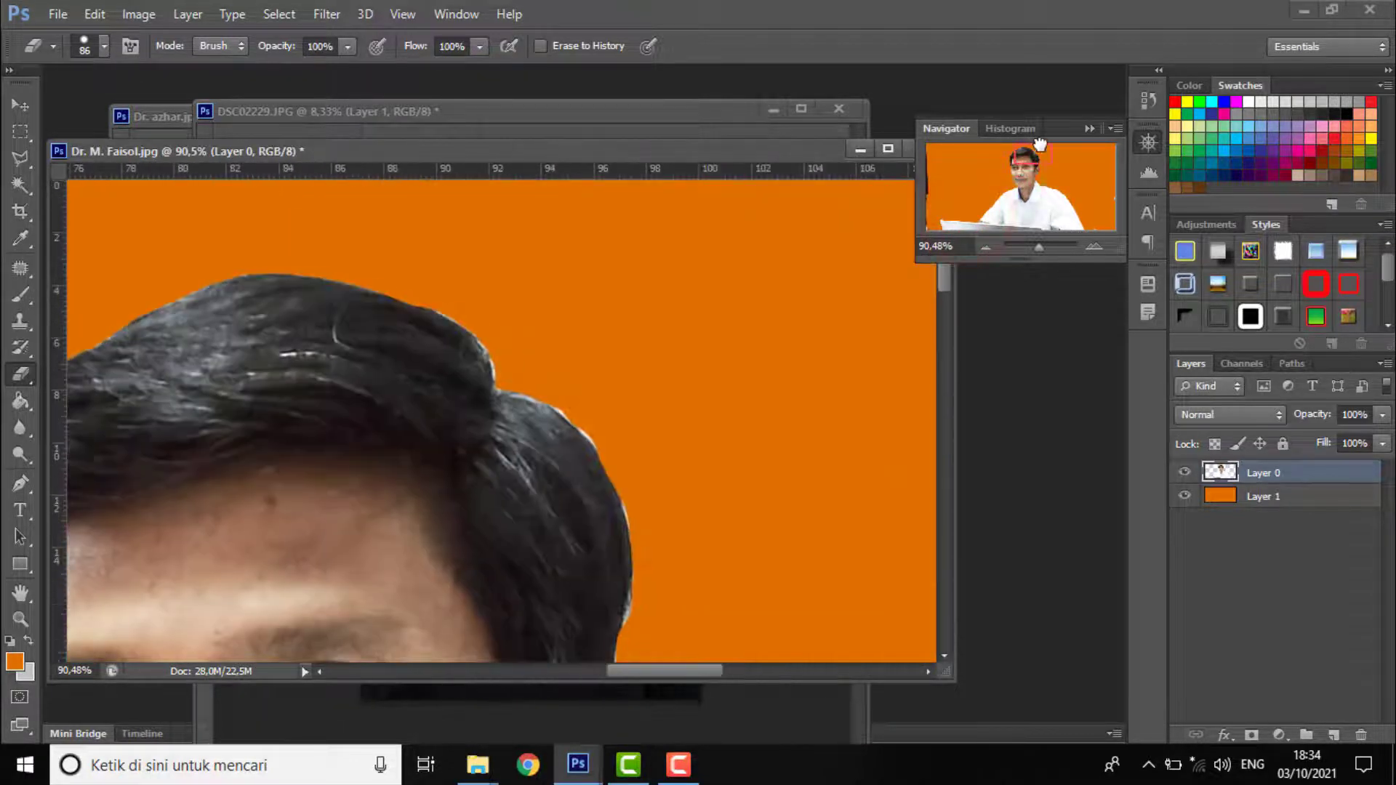
{"action": "left_click", "coordinate": [104, 45]}
{"action": "left_click", "coordinate": [36, 204]}
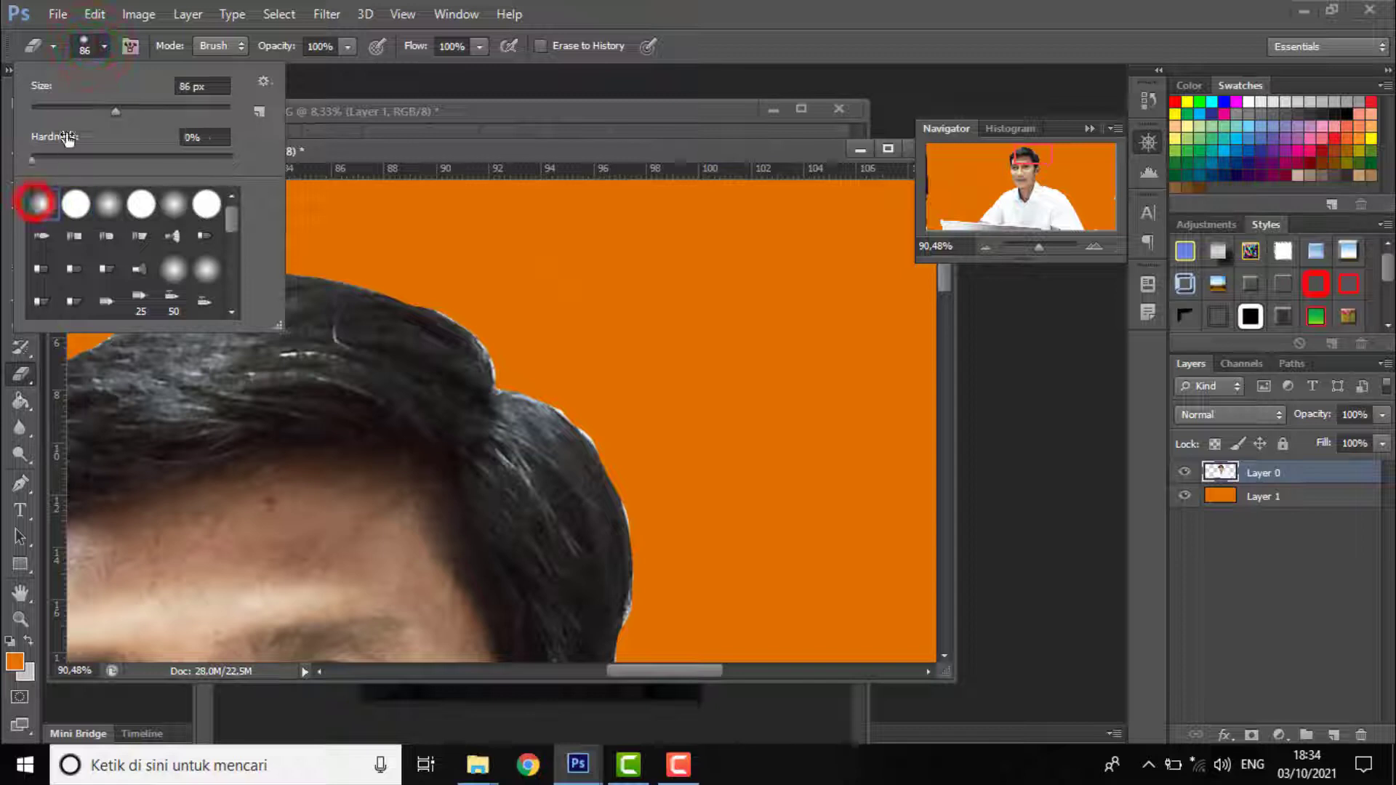
Set the soft eraser to 14 px and erase the white fringe along the hair at the back of the head and the ear
{"action": "left_click", "coordinate": [62, 108]}
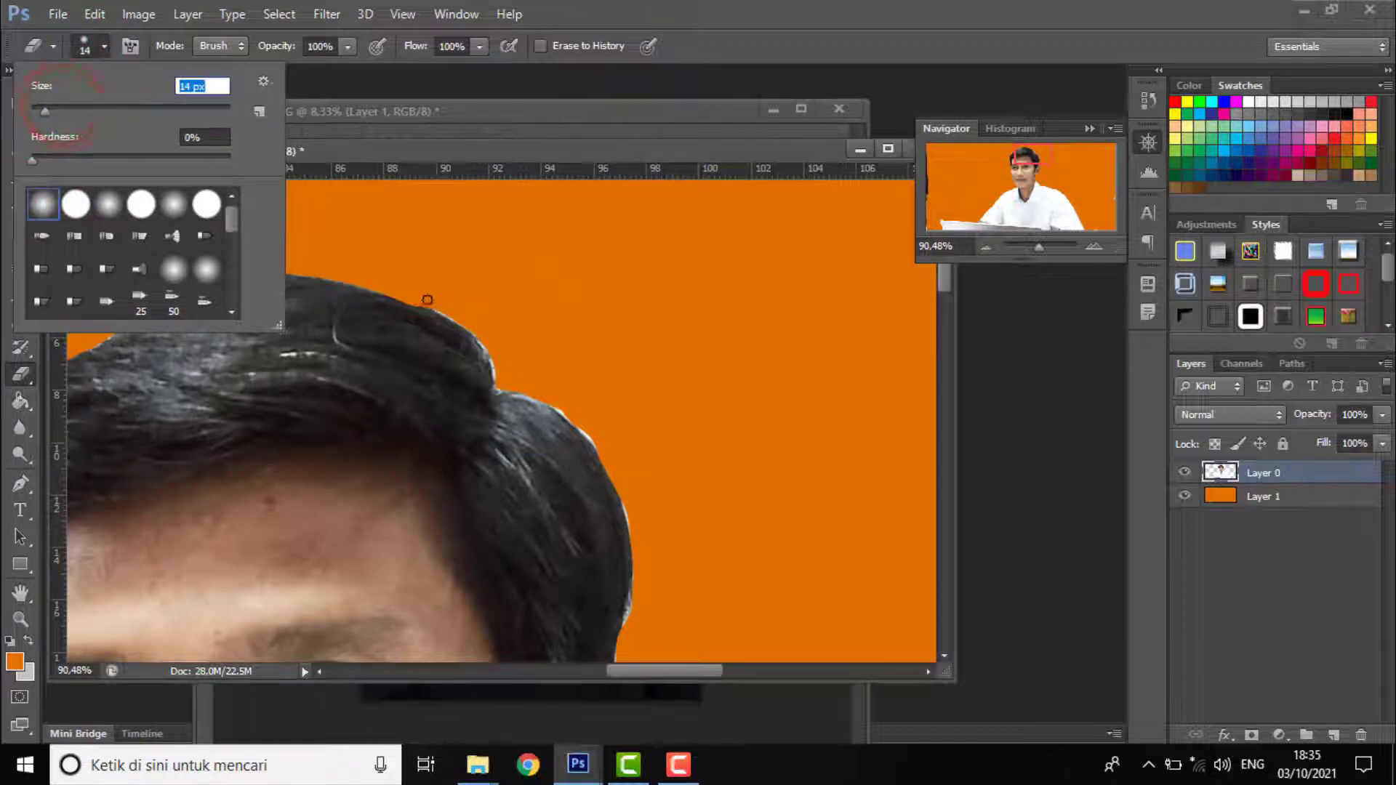
{"action": "left_click_drag", "start_coordinate": [427, 299], "coordinate": [483, 343]}
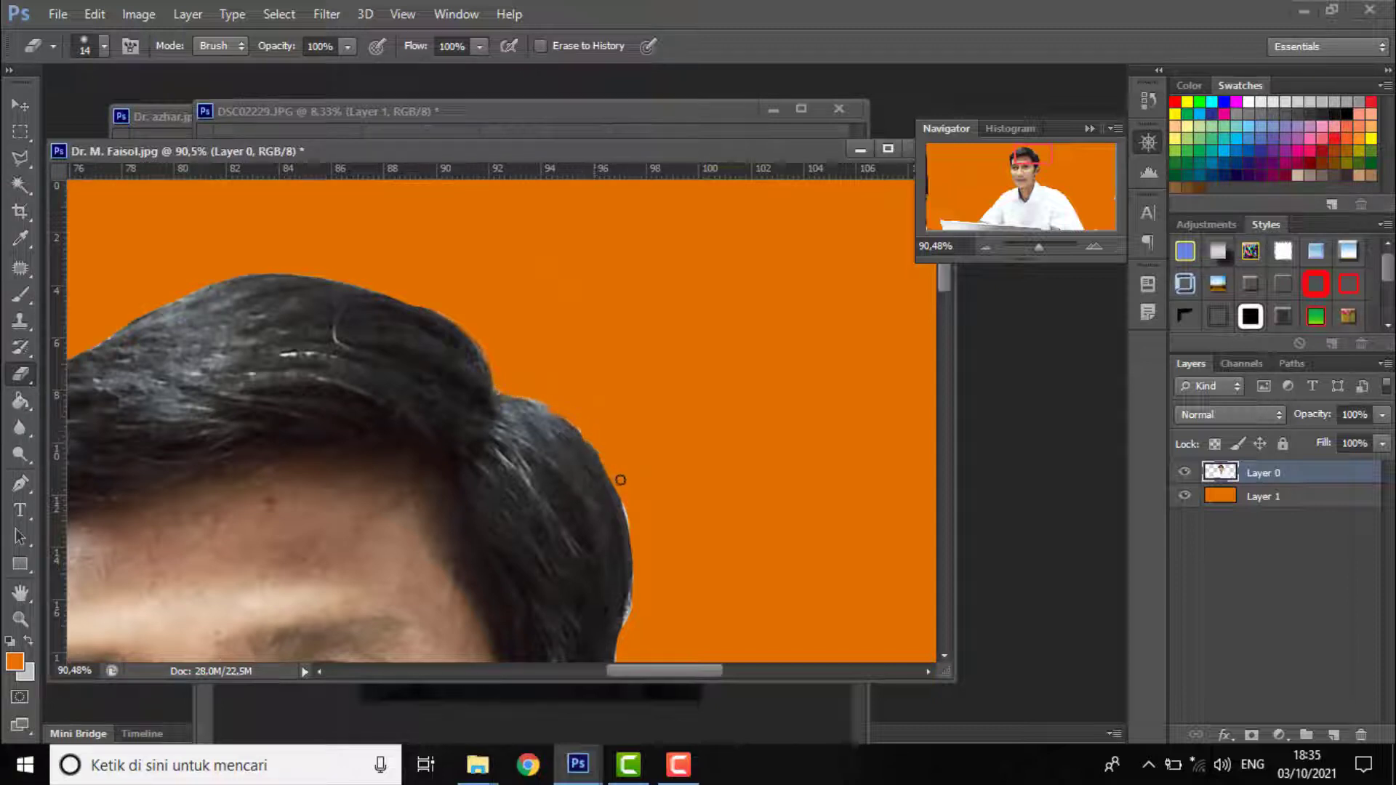
{"action": "scroll", "coordinate": [664, 508], "scroll_direction": "down", "scroll_amount": 5}
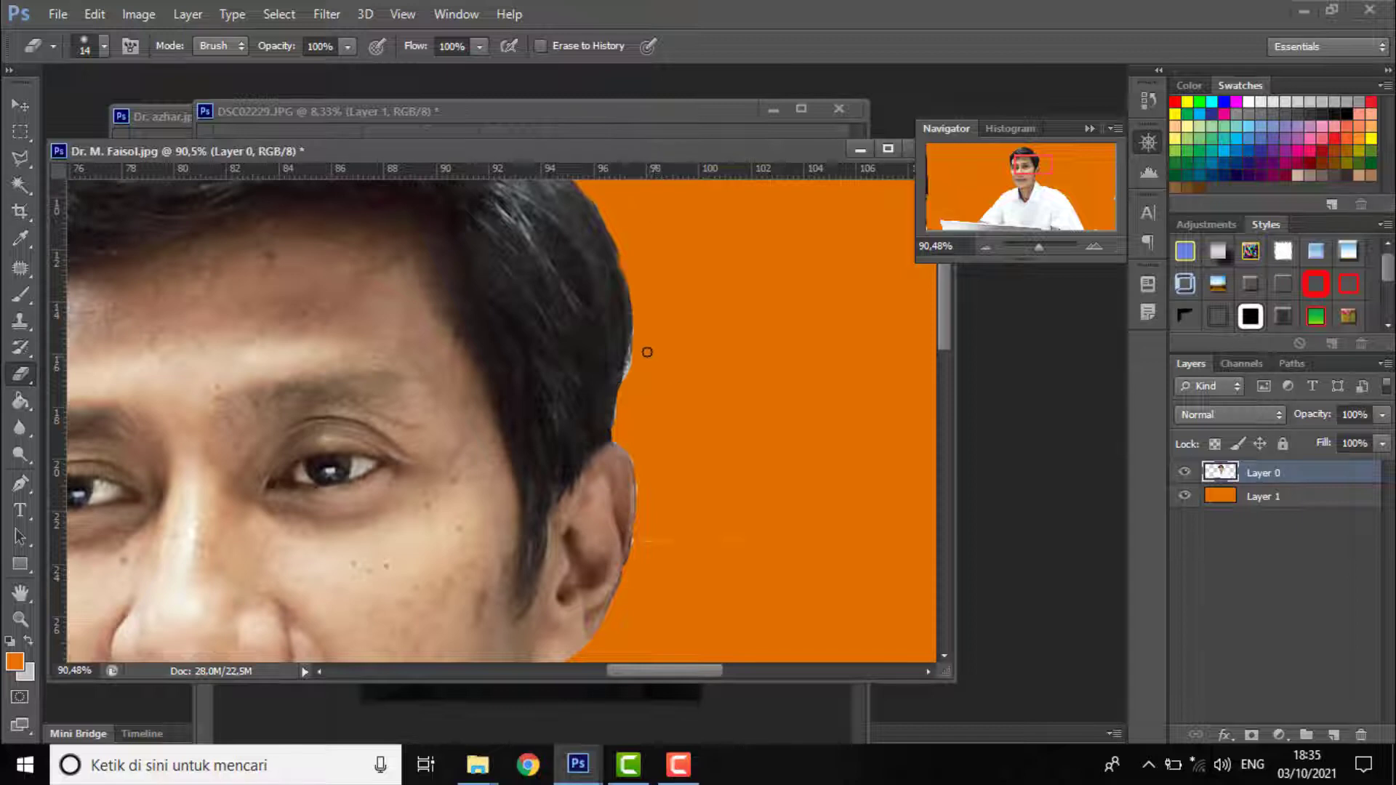
{"action": "left_click_drag", "start_coordinate": [641, 343], "coordinate": [645, 342]}
{"action": "scroll", "coordinate": [666, 472], "scroll_direction": "down", "scroll_amount": 5}
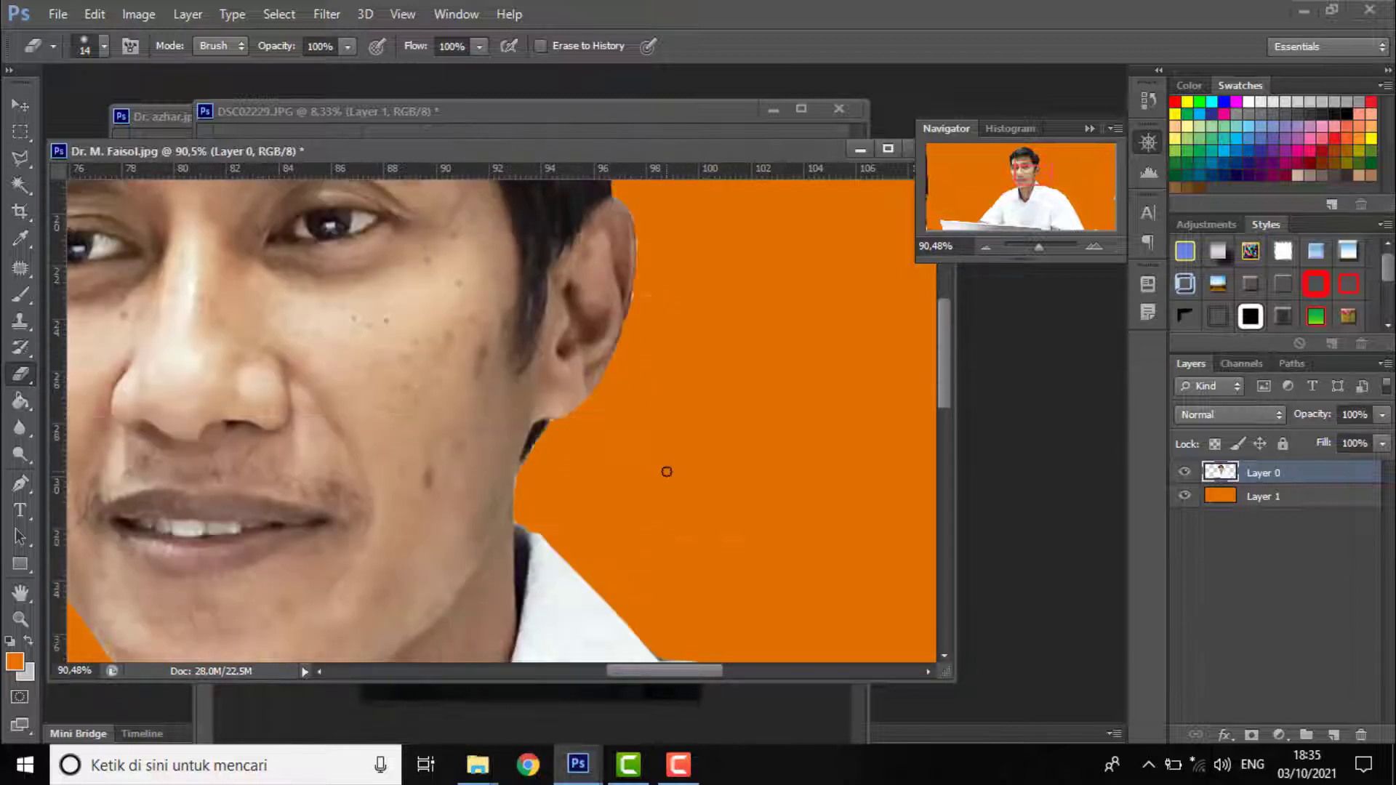
{"action": "left_click", "coordinate": [637, 299]}
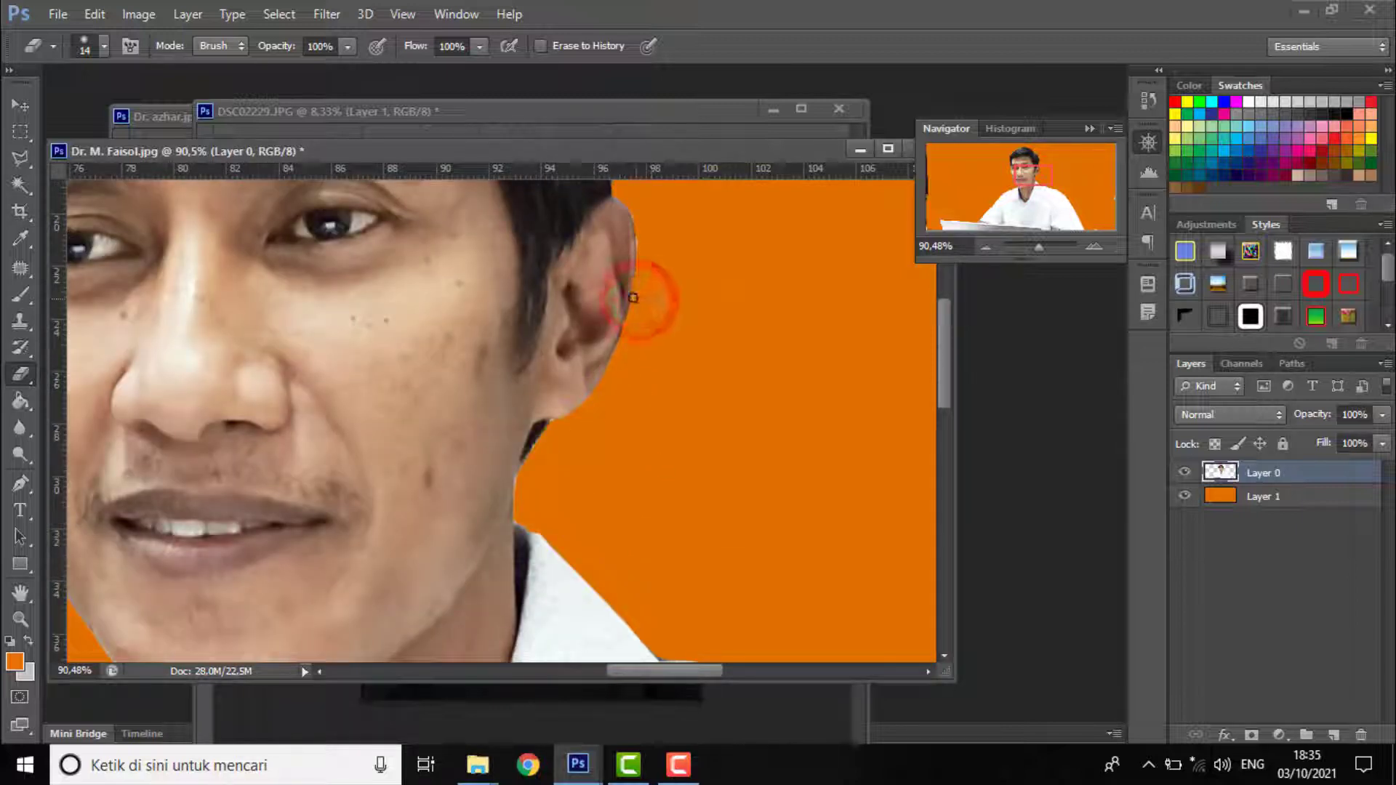
{"action": "scroll", "coordinate": [754, 441], "scroll_direction": "down", "scroll_amount": 2}
{"action": "scroll", "coordinate": [1063, 243], "scroll_direction": "down", "scroll_amount": 1}
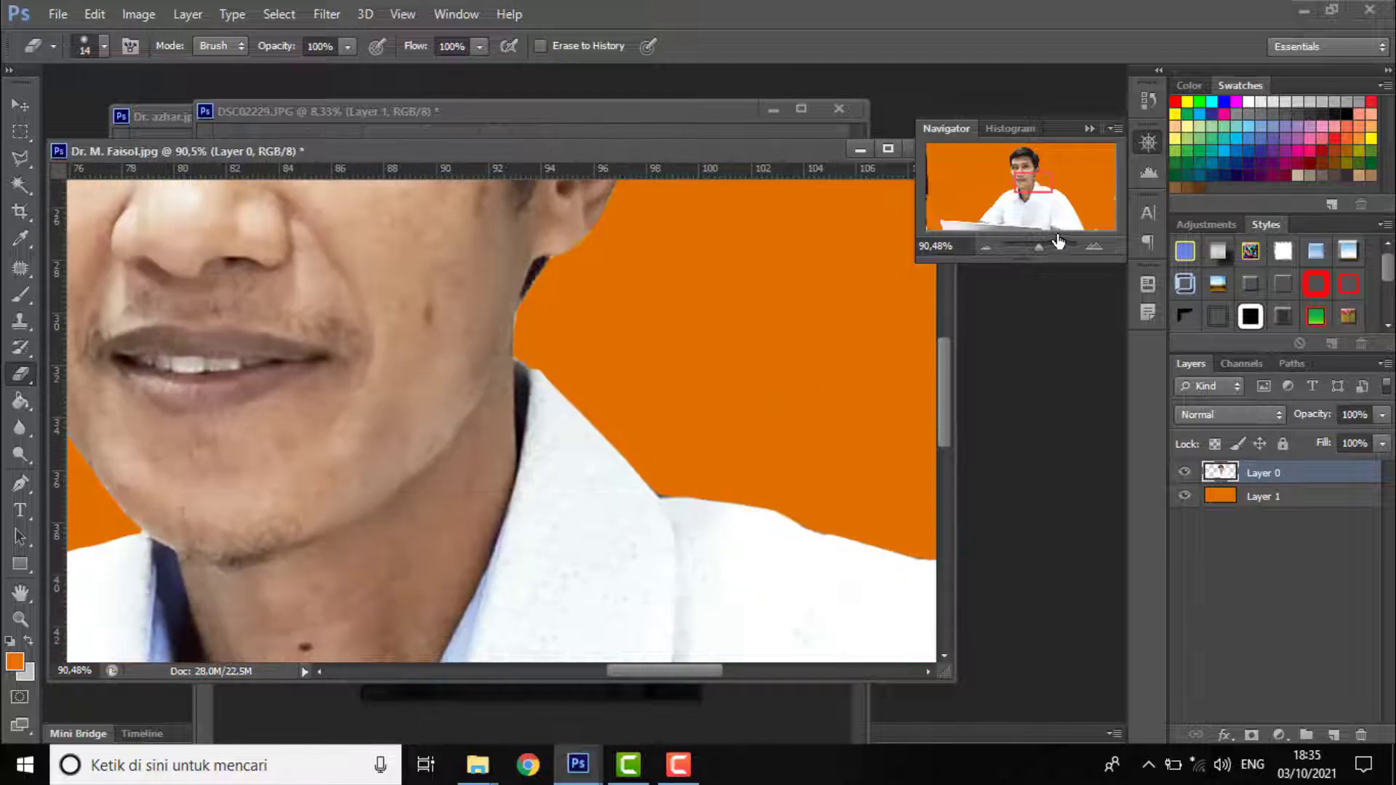
Set the eraser to a Hard Round tip at 94 px and erase the leftover bits along both side edges of the photo
{"action": "left_click_drag", "start_coordinate": [1040, 243], "coordinate": [1031, 246]}
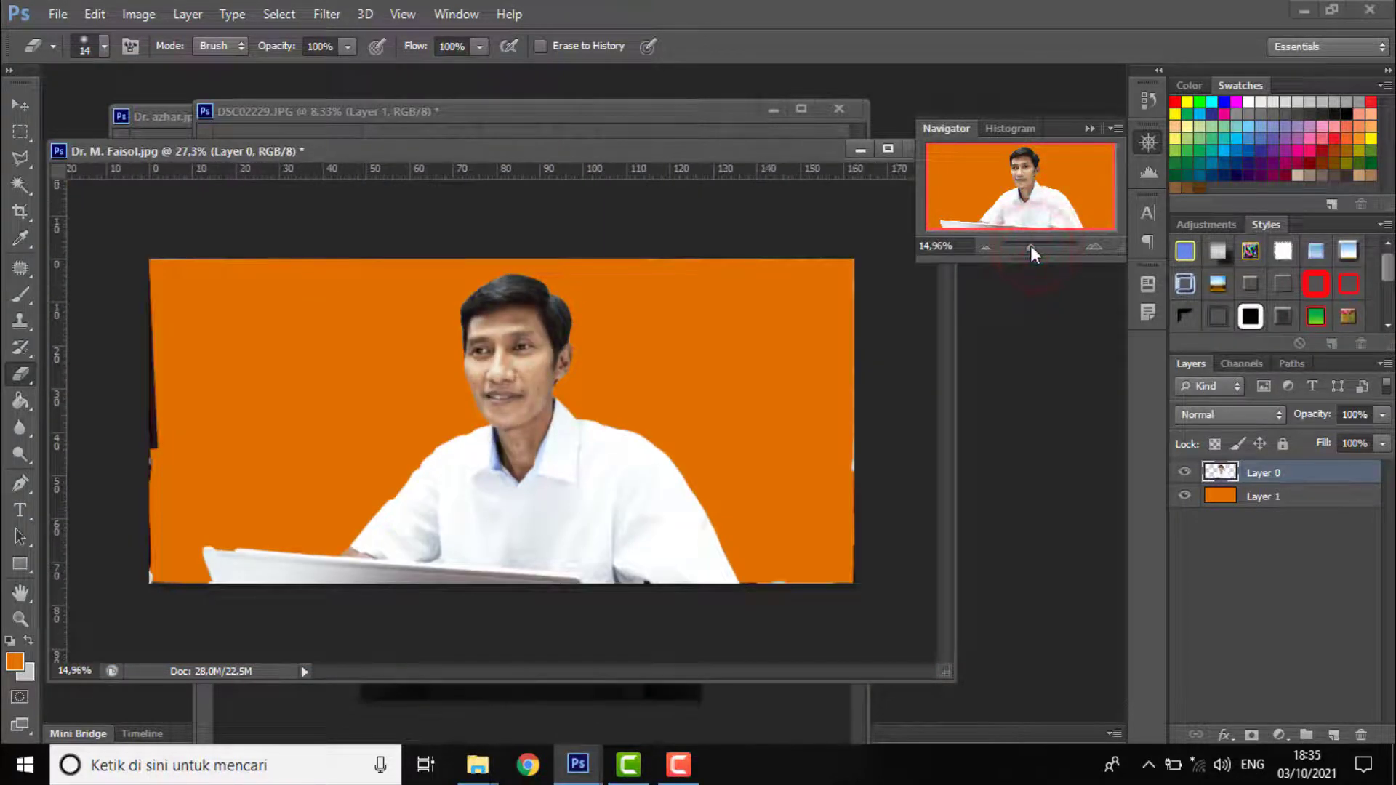
{"action": "left_click", "coordinate": [91, 46]}
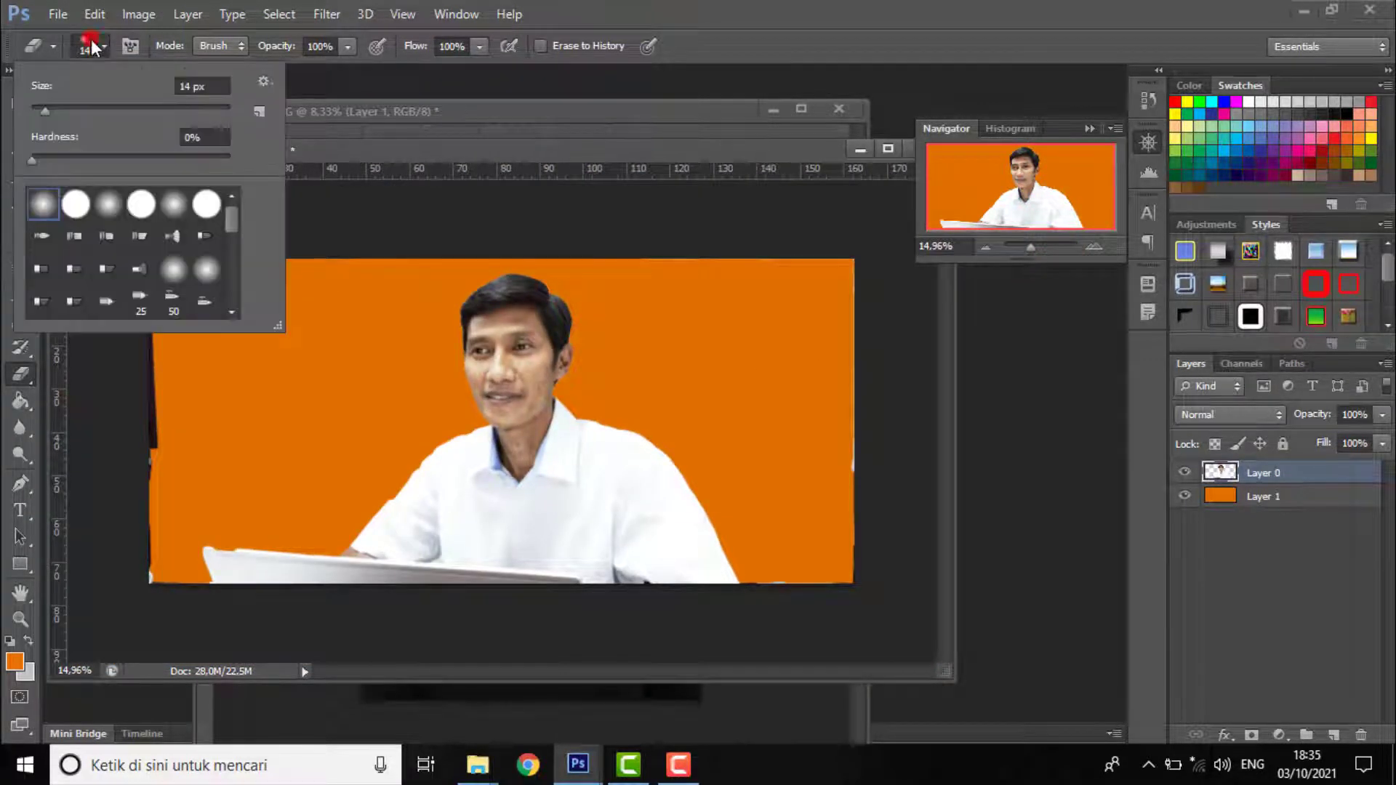
{"action": "left_click", "coordinate": [77, 201]}
{"action": "left_click_drag", "start_coordinate": [96, 112], "coordinate": [125, 113]}
{"action": "left_click", "coordinate": [826, 294]}
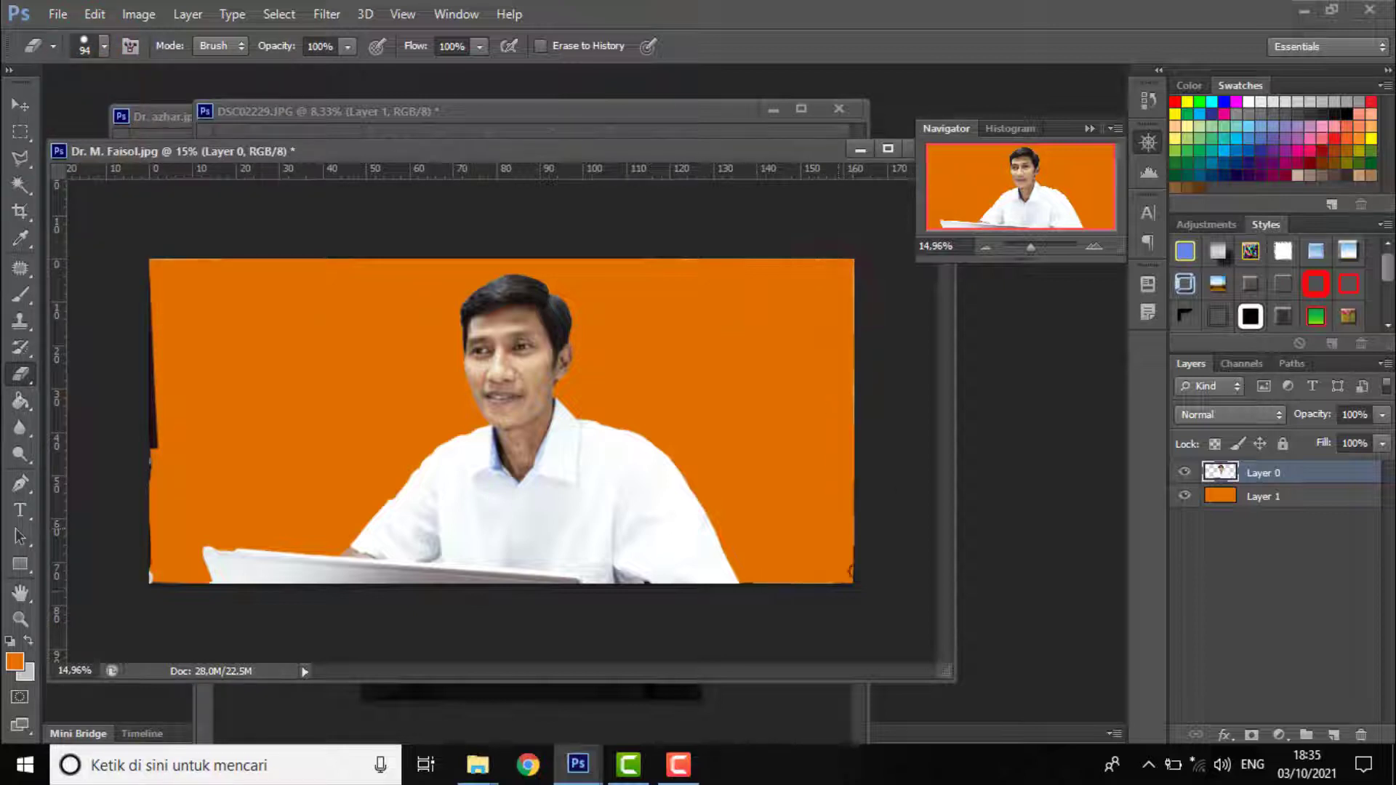
{"action": "left_click_drag", "start_coordinate": [158, 463], "coordinate": [154, 286]}
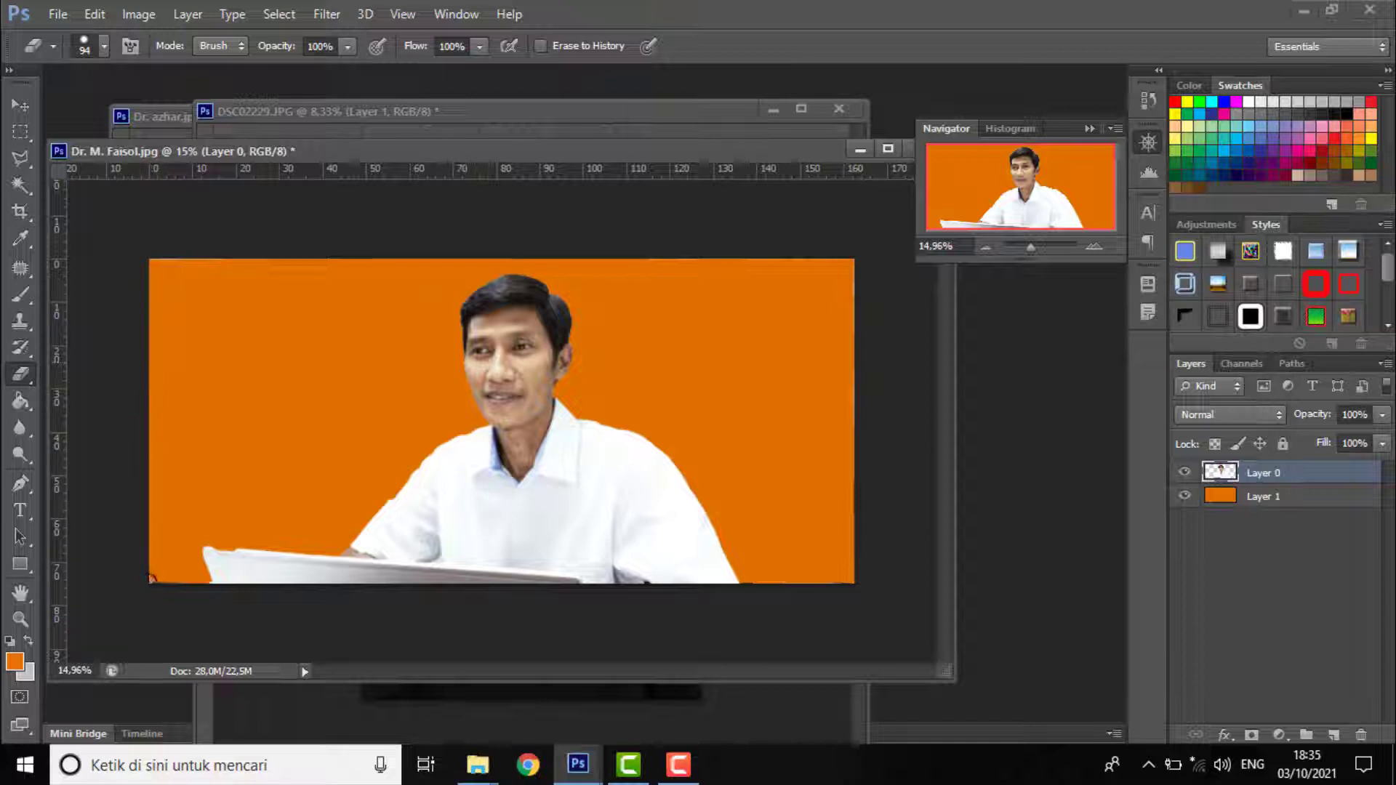
Load a new selection from the Layer 0 Transparency channel and invert it
{"action": "left_click", "coordinate": [15, 106]}
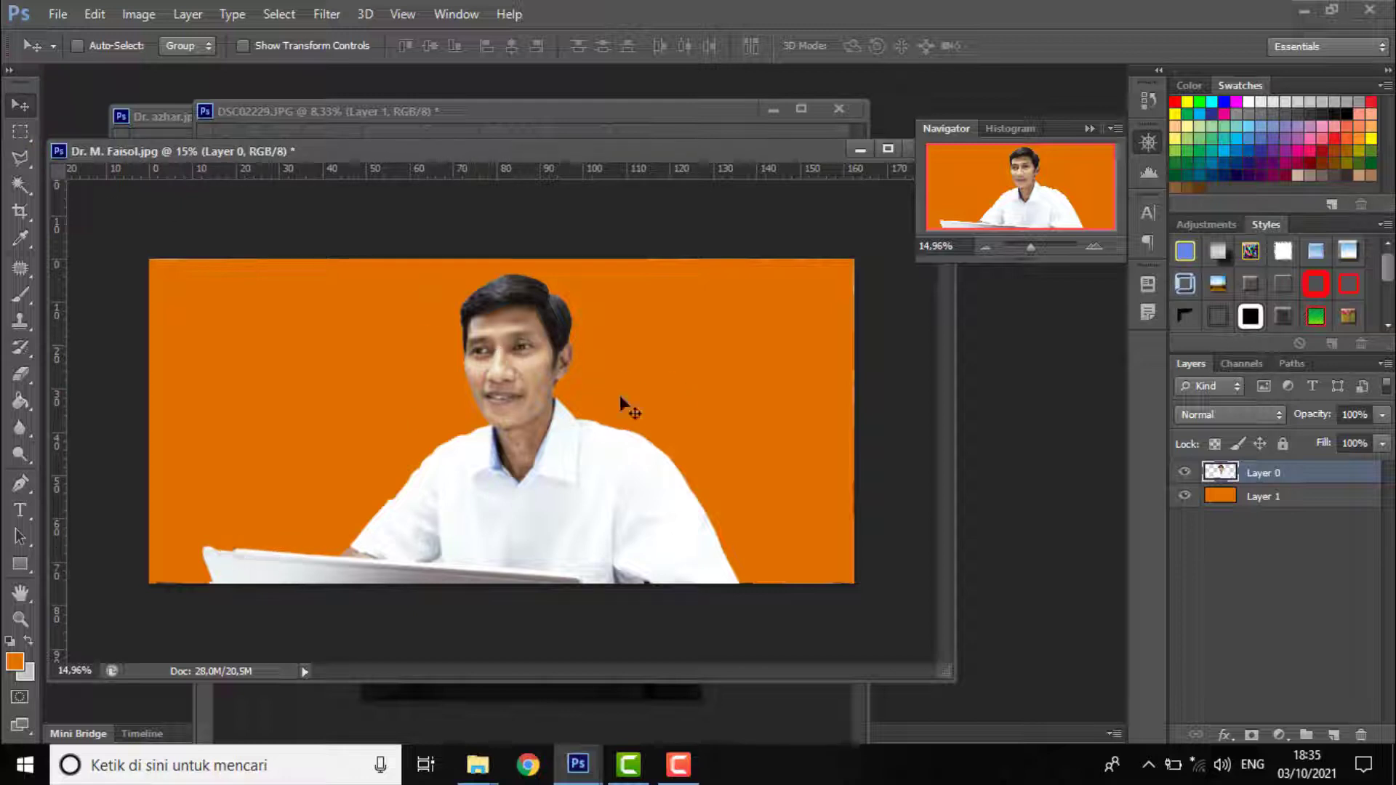
{"action": "left_click", "coordinate": [279, 13]}
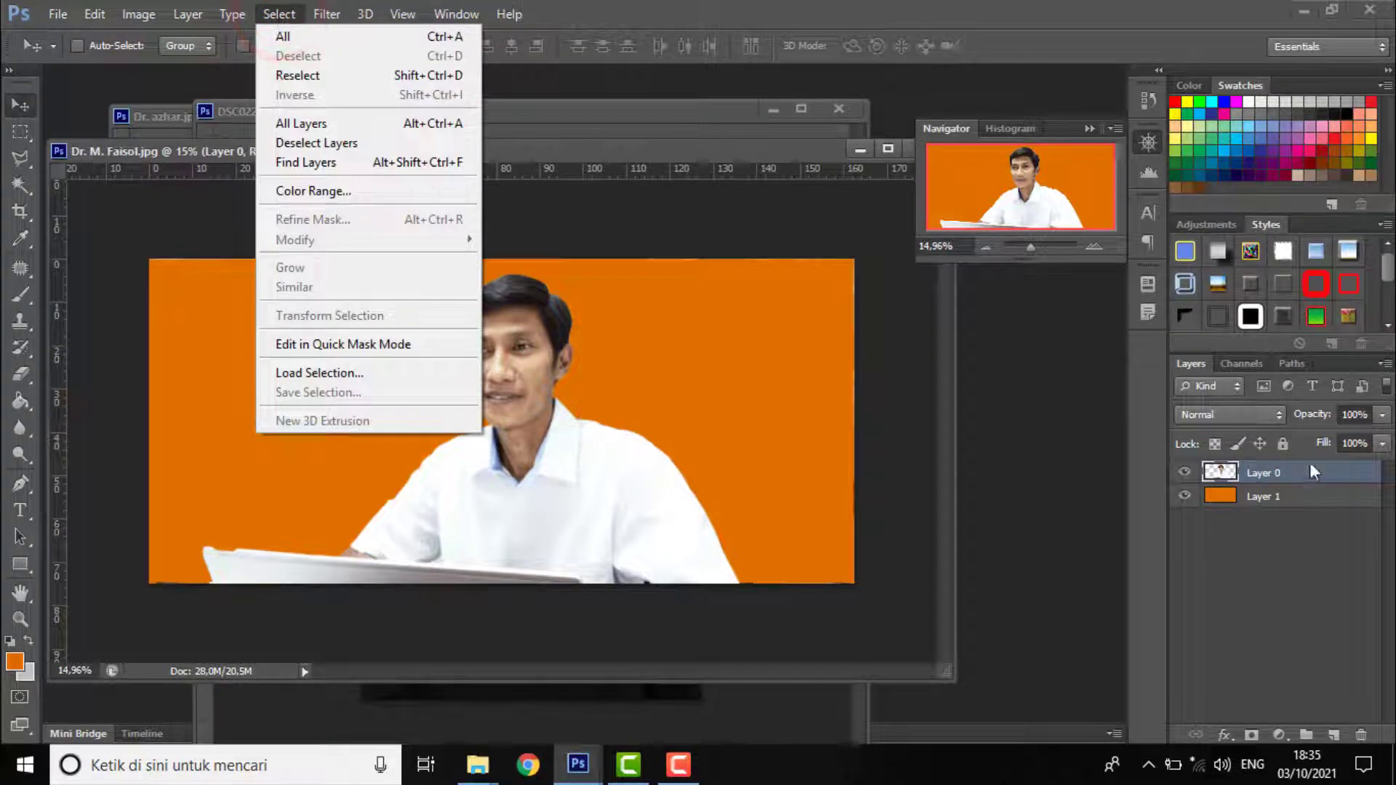
{"action": "left_click", "coordinate": [1276, 471]}
{"action": "left_click", "coordinate": [279, 14]}
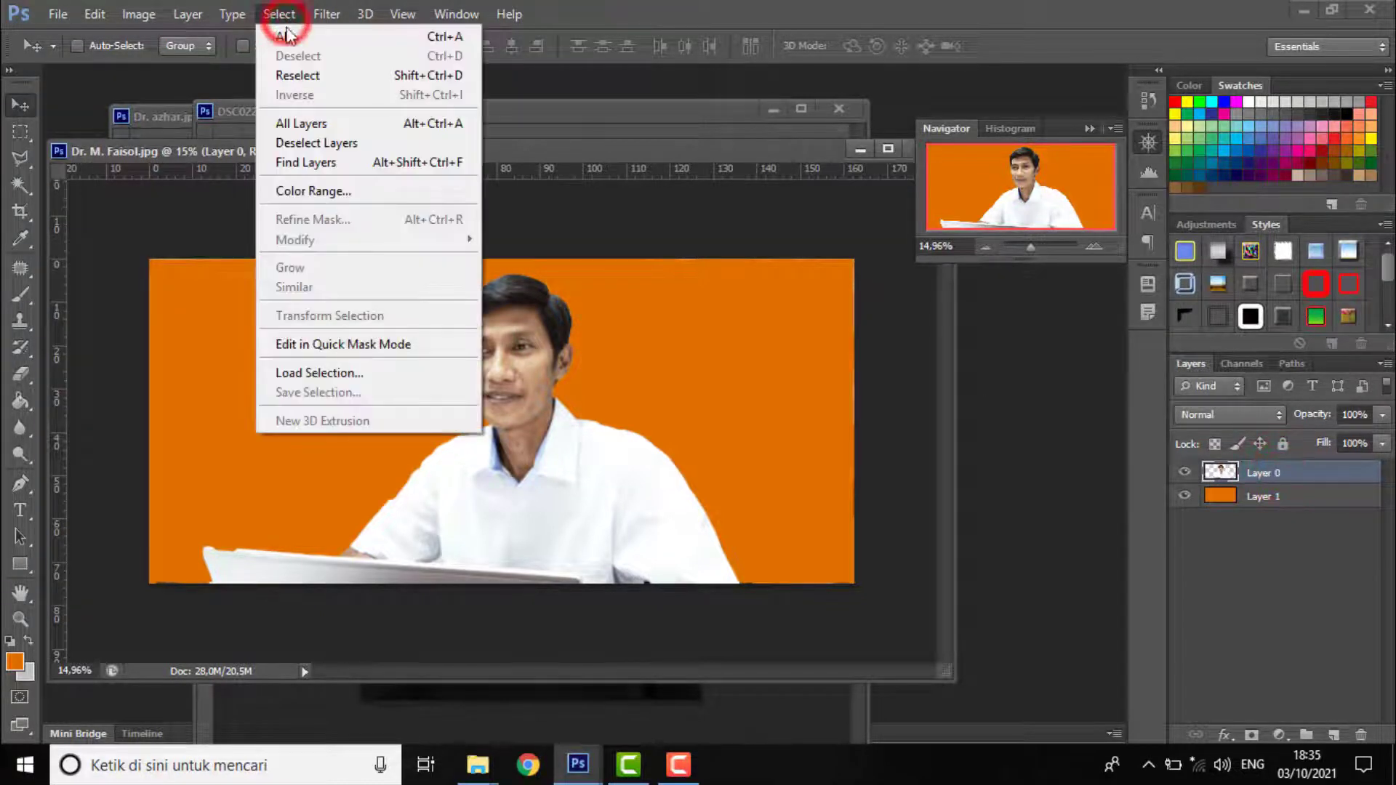
{"action": "left_click", "coordinate": [353, 367]}
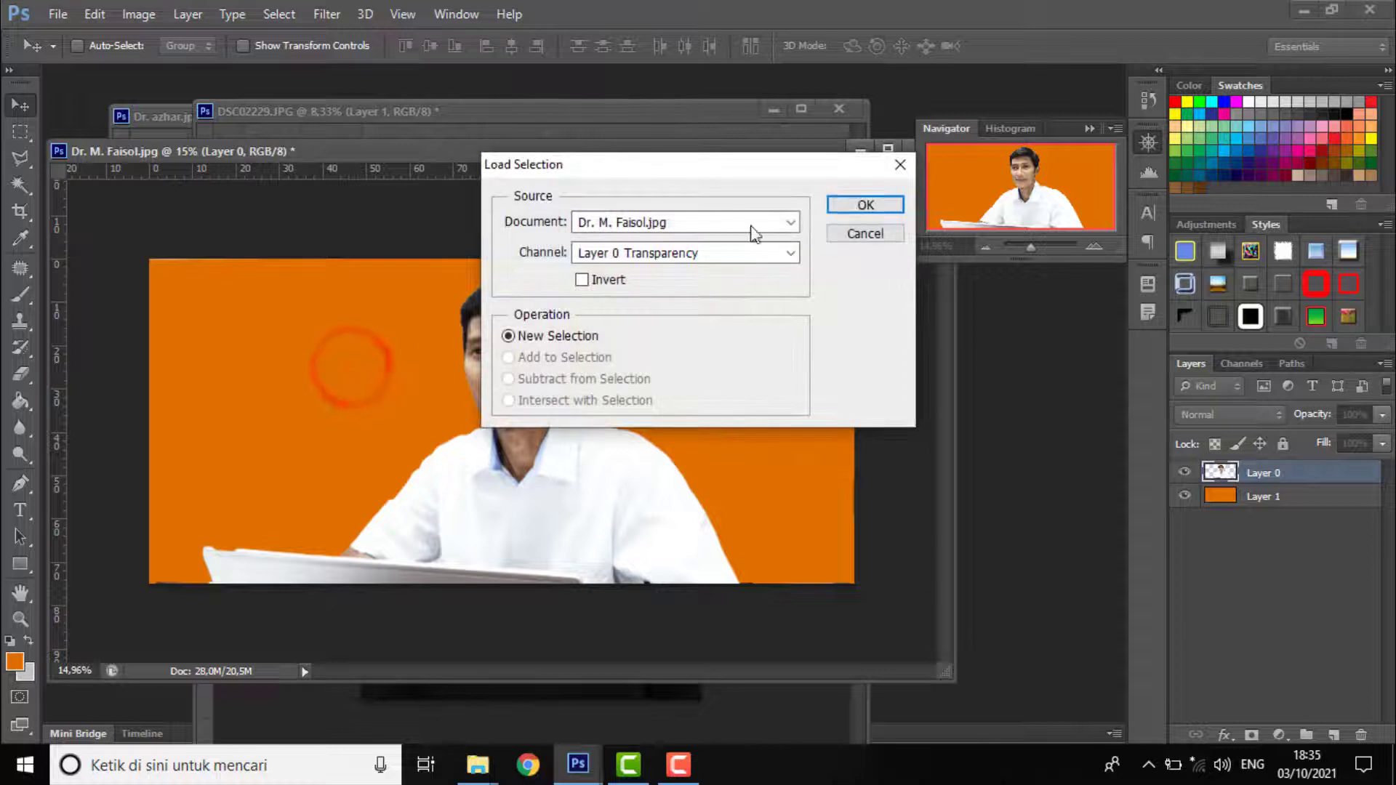
{"action": "left_click", "coordinate": [864, 205]}
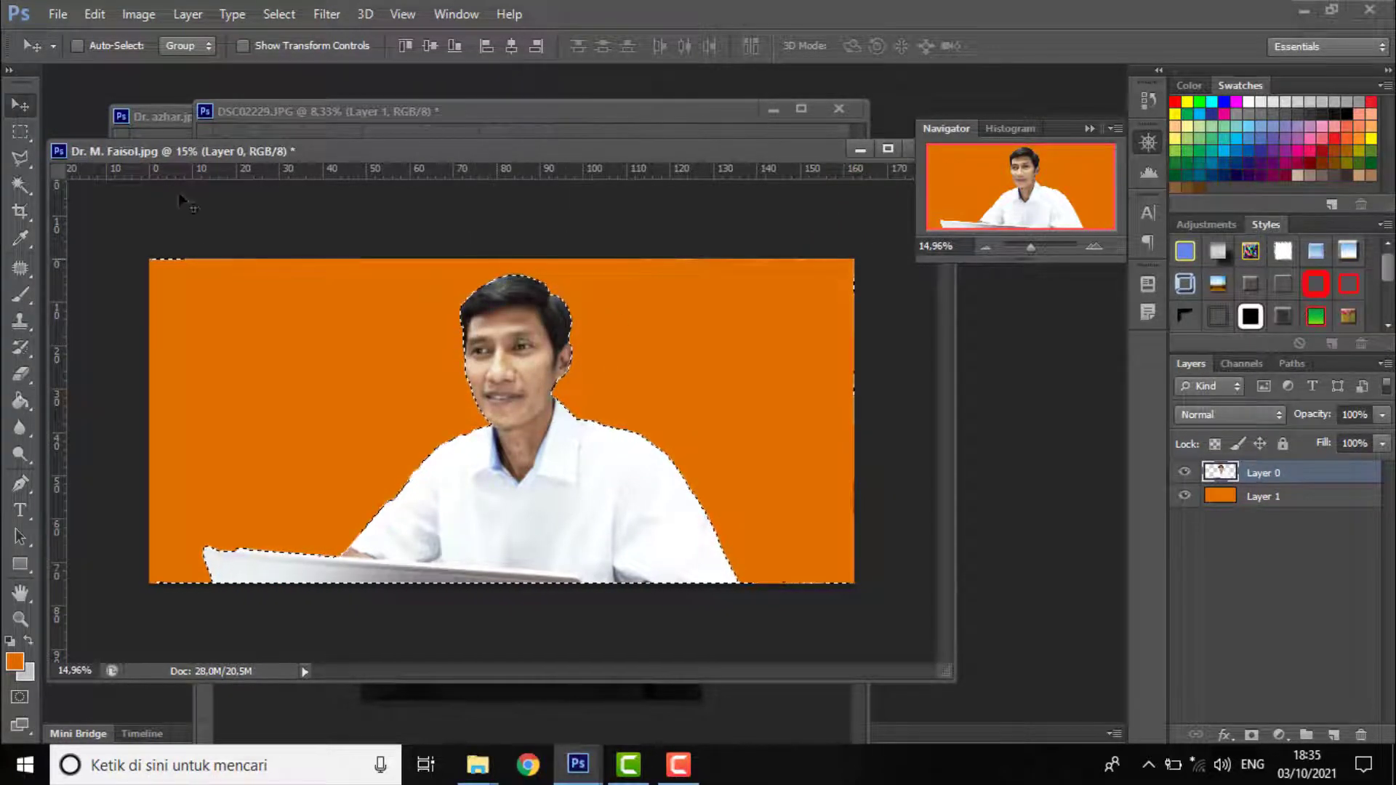
{"action": "left_click", "coordinate": [279, 14]}
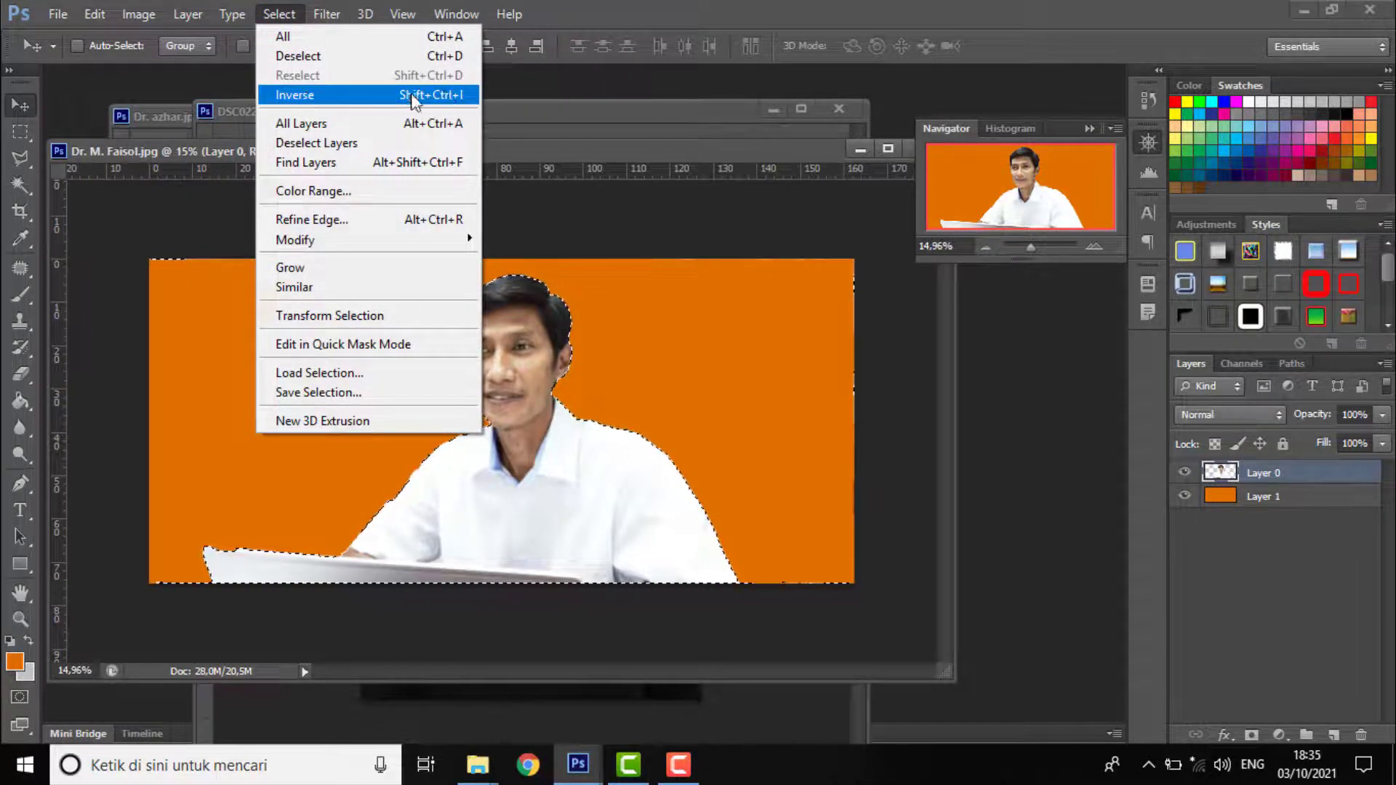
{"action": "left_click", "coordinate": [298, 95]}
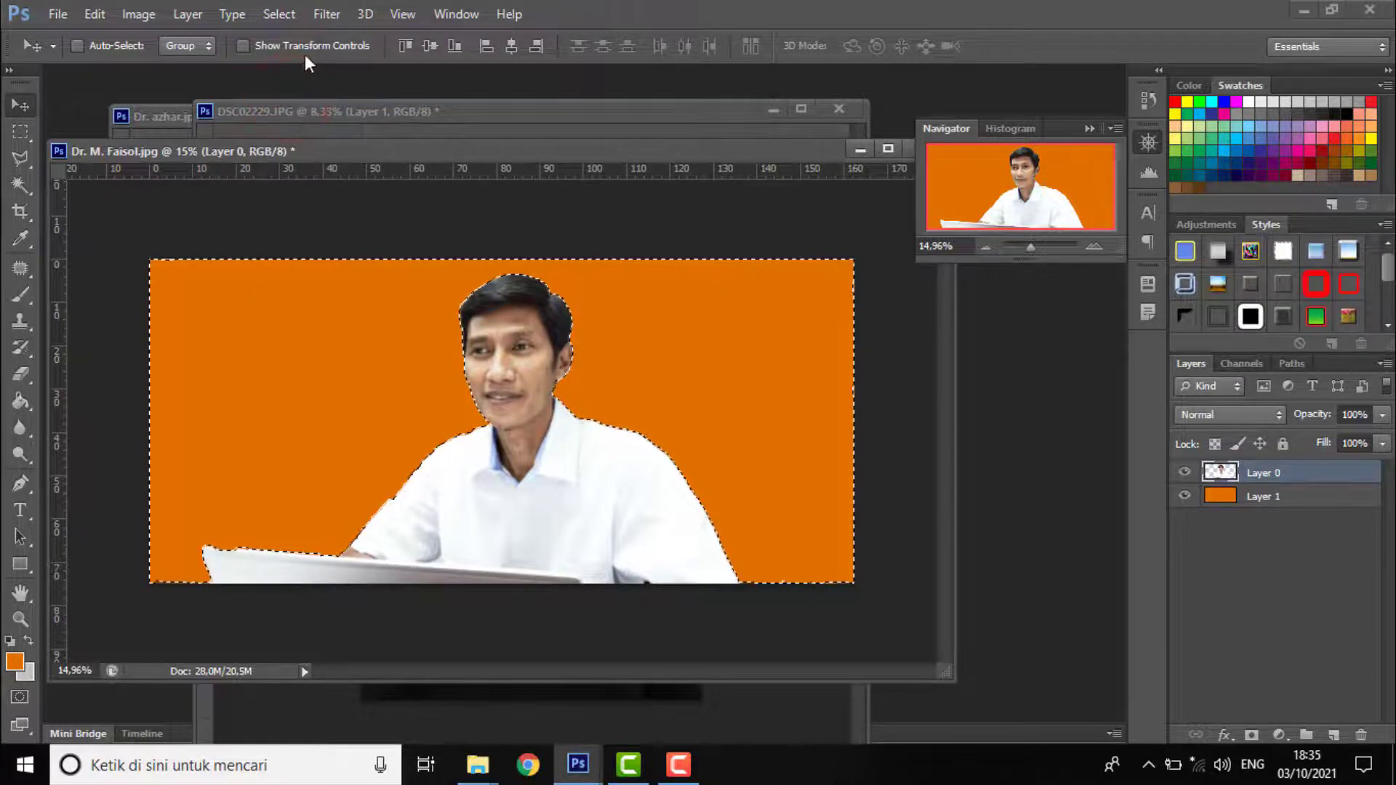
Feather the inverted selection with a radius of 2 pixels
{"action": "left_click", "coordinate": [281, 16]}
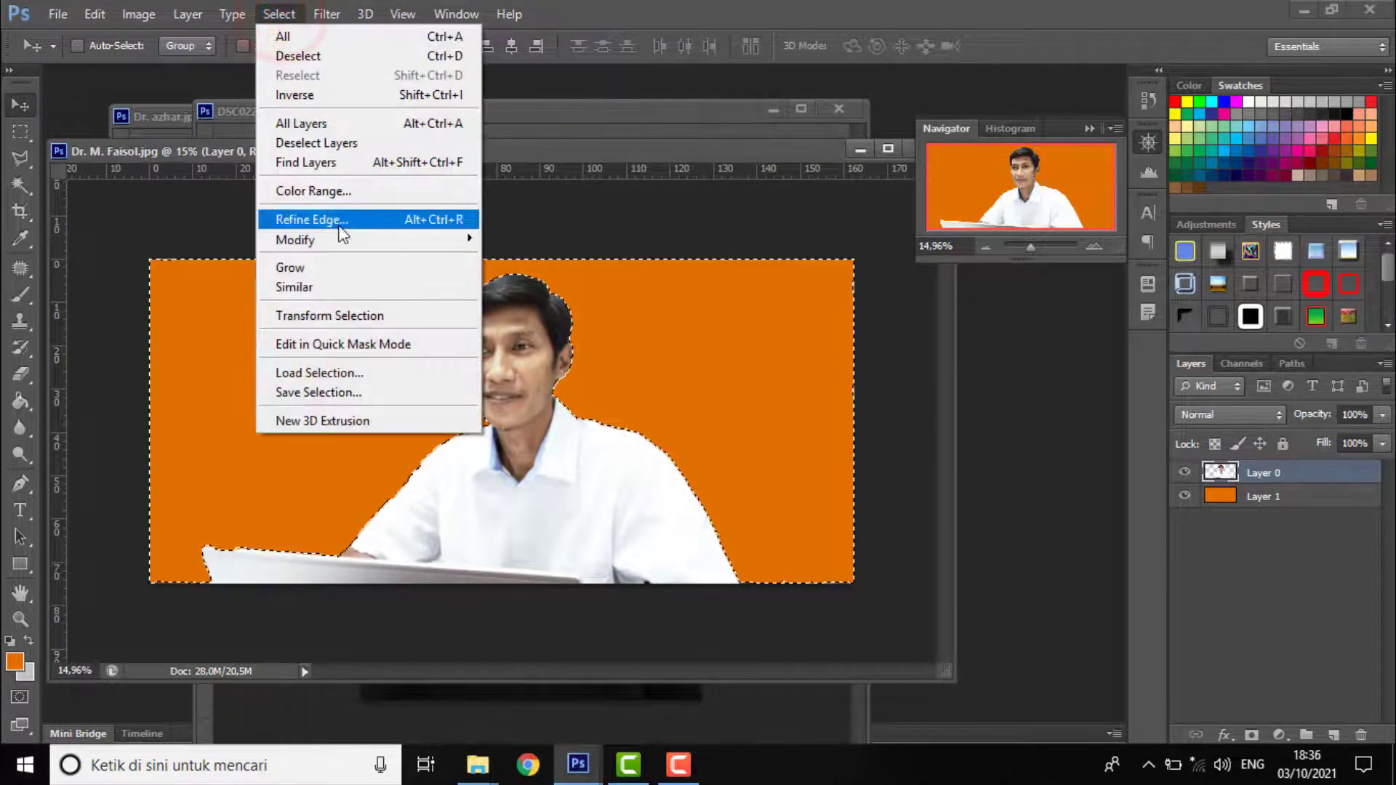
{"action": "mouse_move", "coordinate": [342, 240]}
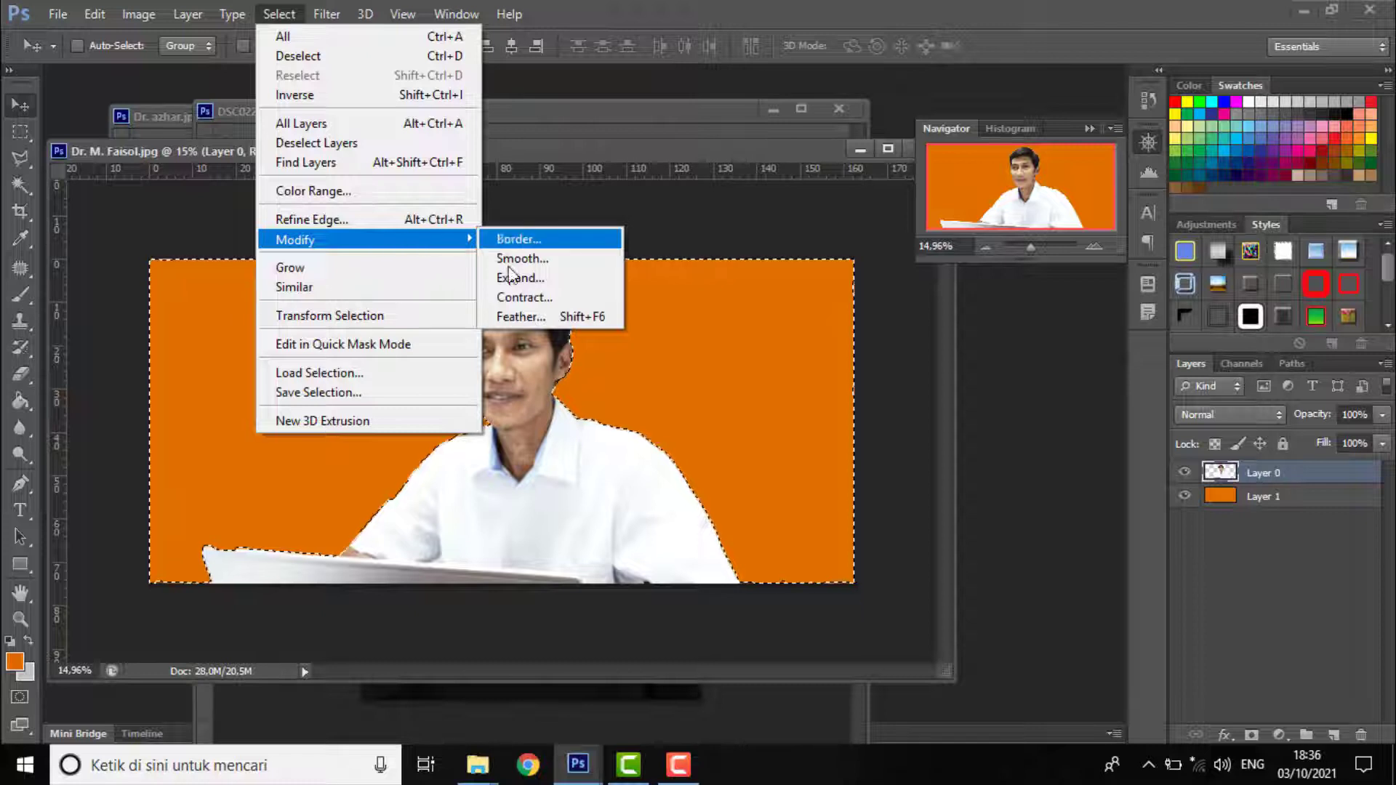
{"action": "left_click", "coordinate": [511, 312]}
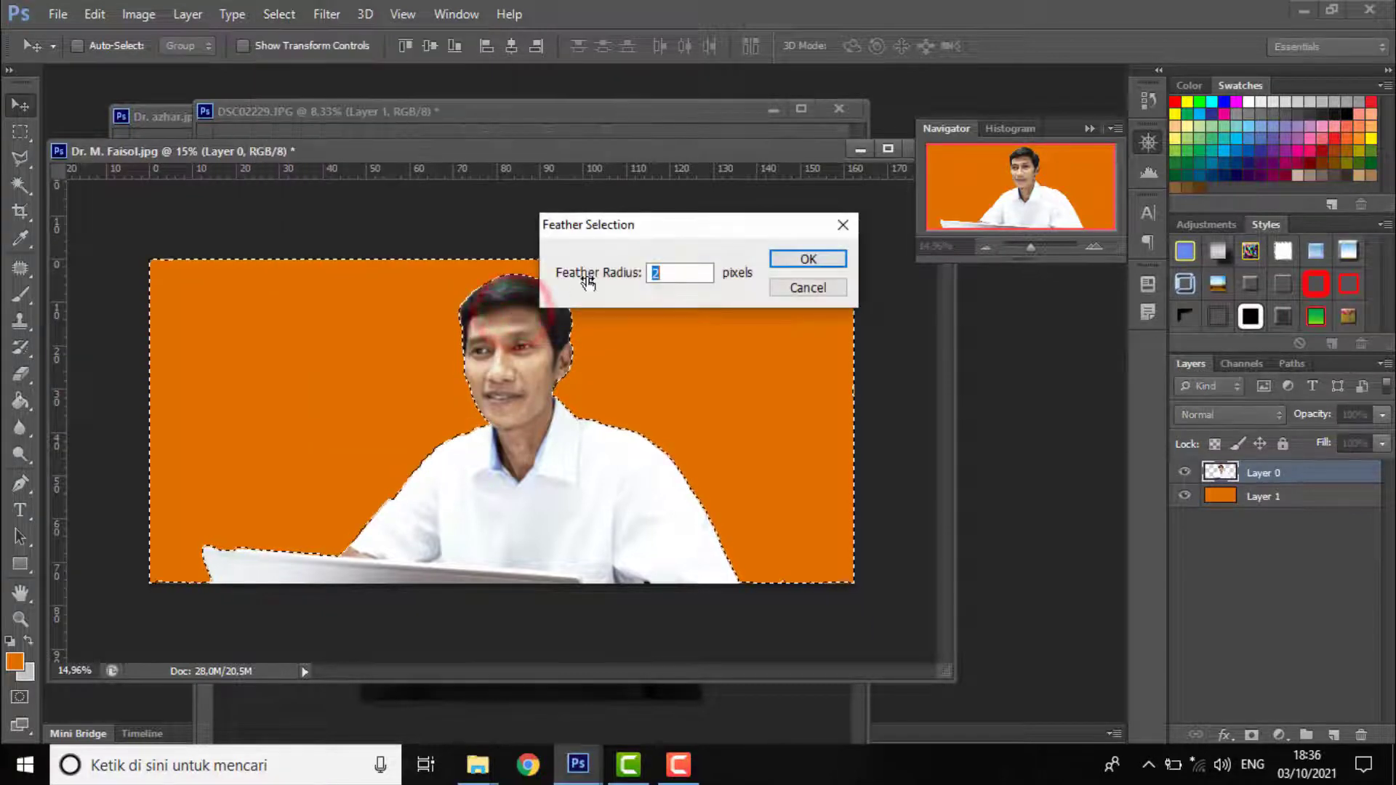
{"action": "left_click", "coordinate": [671, 273]}
{"action": "double_click", "coordinate": [671, 272]}
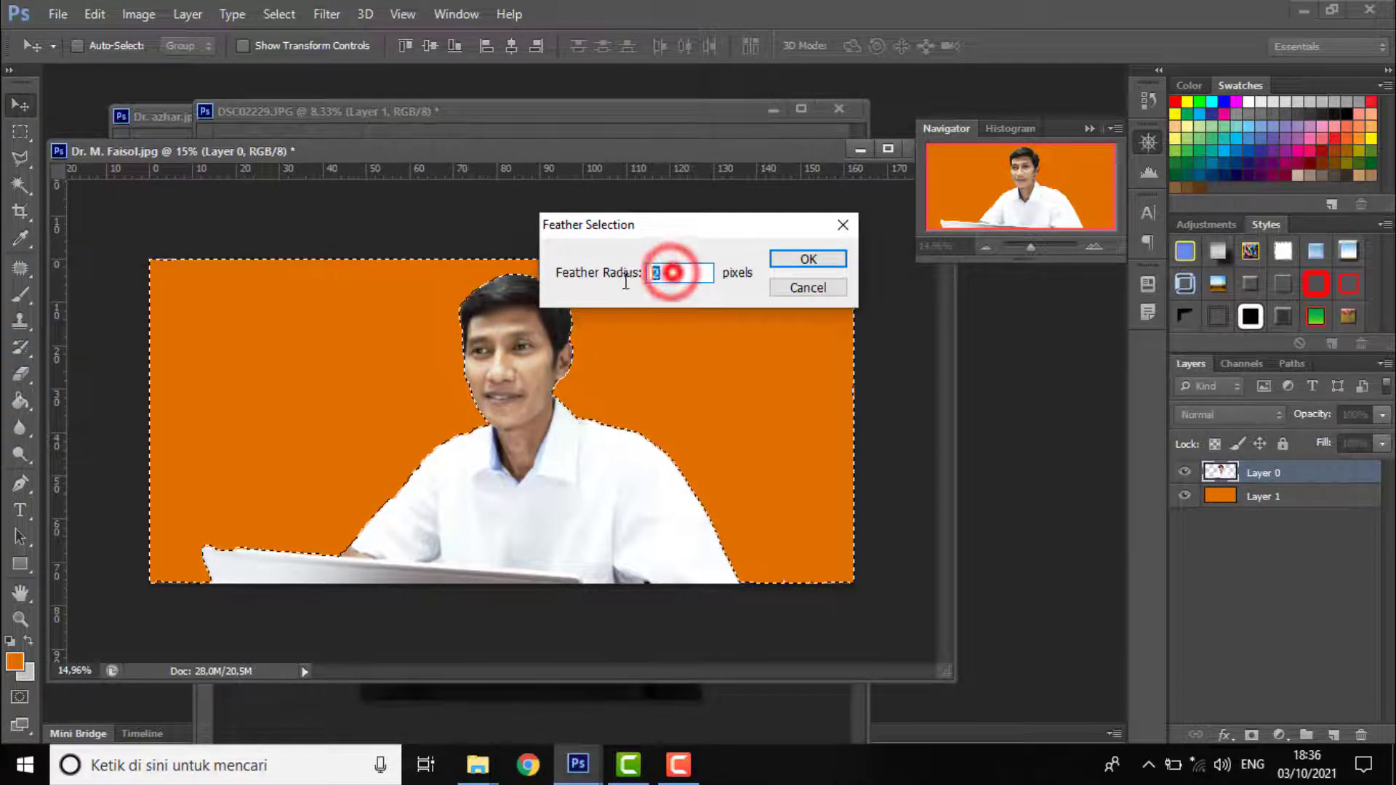
{"action": "left_click", "coordinate": [808, 259]}
Clear the feathered selection from Layer 0 and examine the cutout's edge around the ear and neck
{"action": "left_click", "coordinate": [1037, 247]}
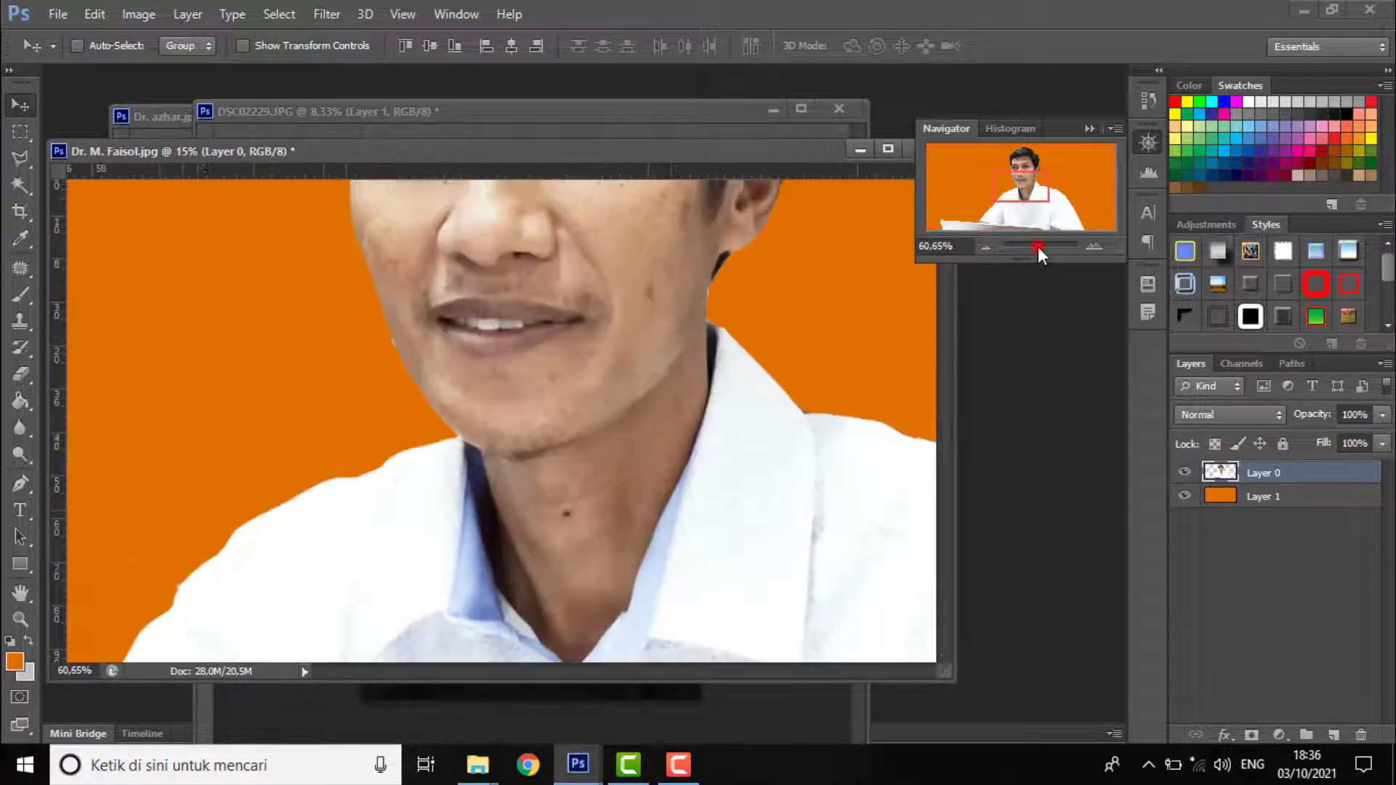
{"action": "left_click_drag", "start_coordinate": [1012, 198], "coordinate": [1024, 182]}
{"action": "key", "text": "Delete"}
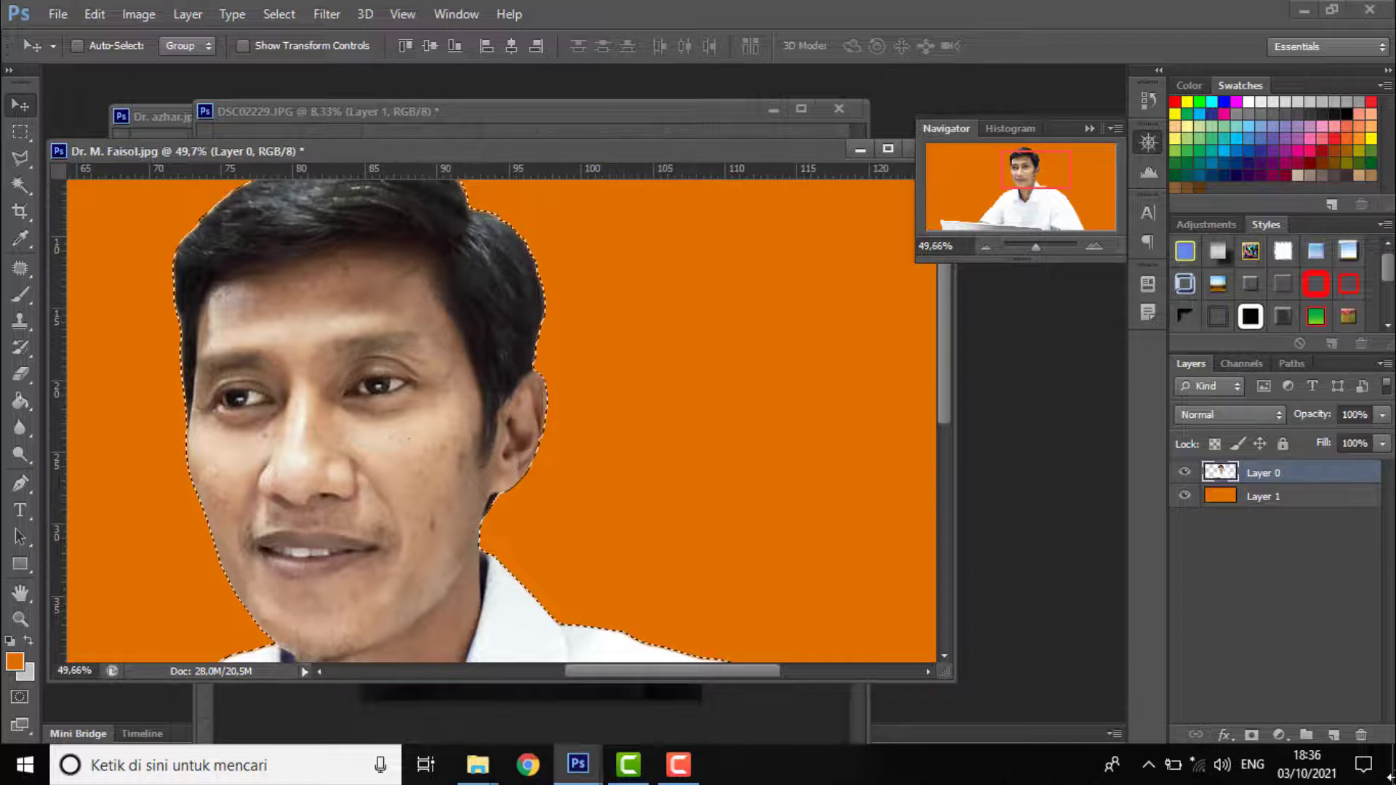
{"action": "key", "text": "Delete"}
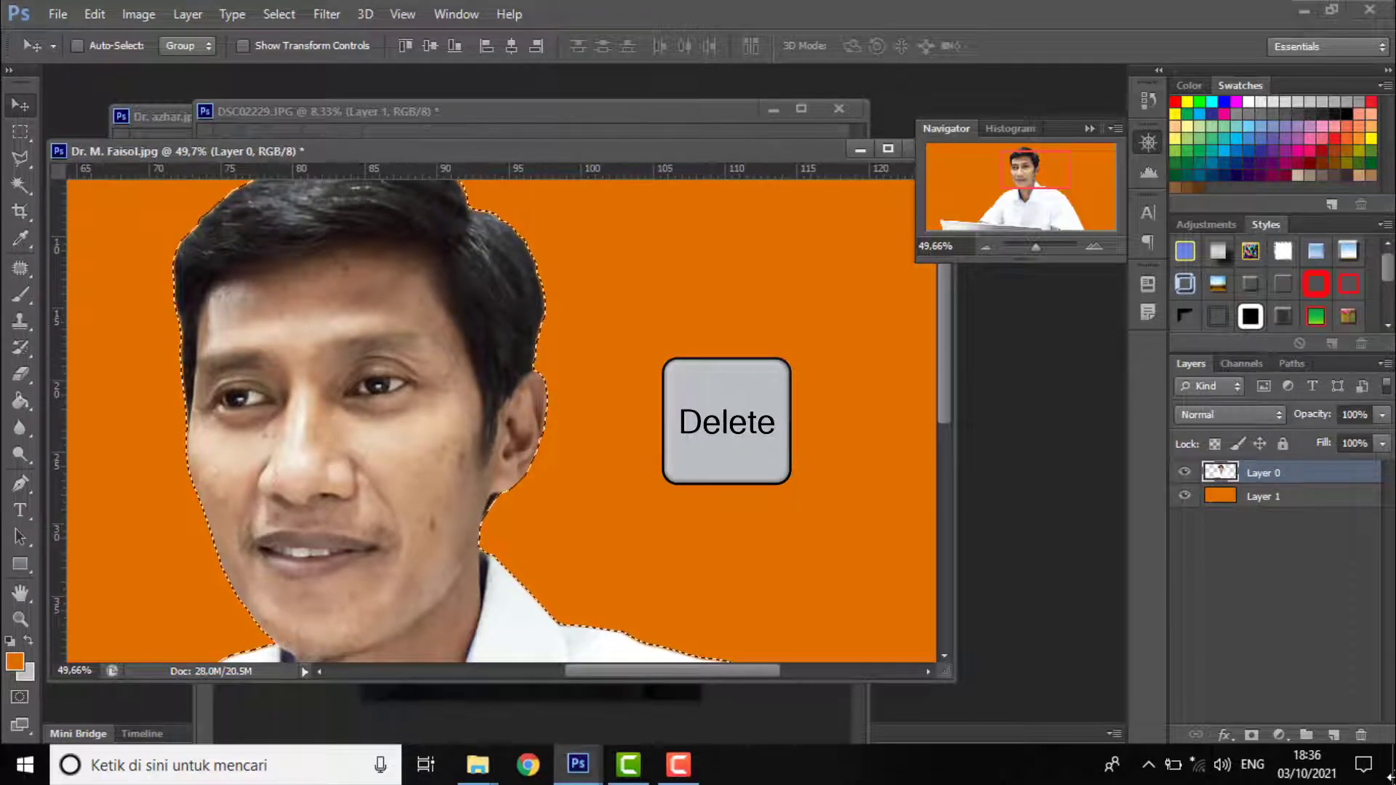
{"action": "key", "text": "Delete"}
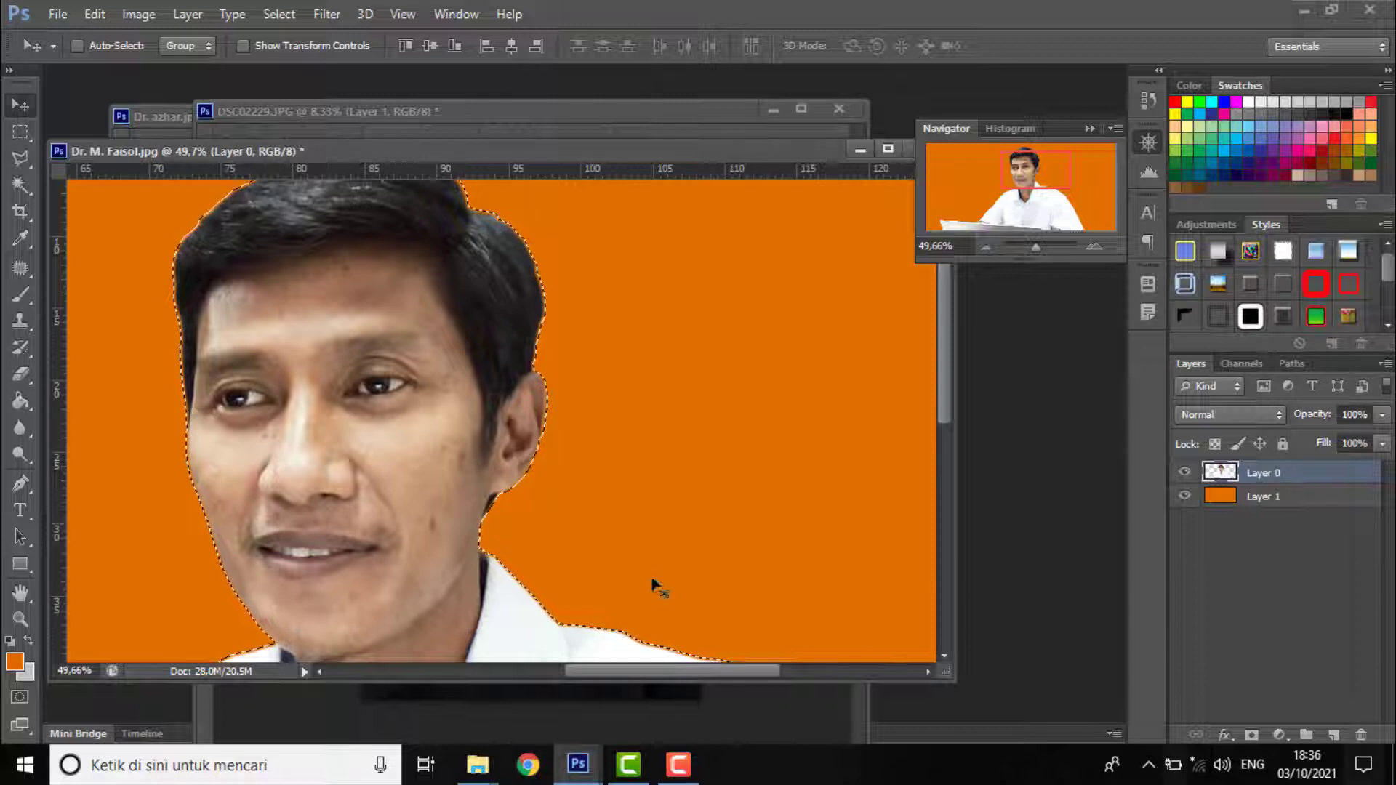
{"action": "left_click_drag", "start_coordinate": [1034, 246], "coordinate": [1050, 249]}
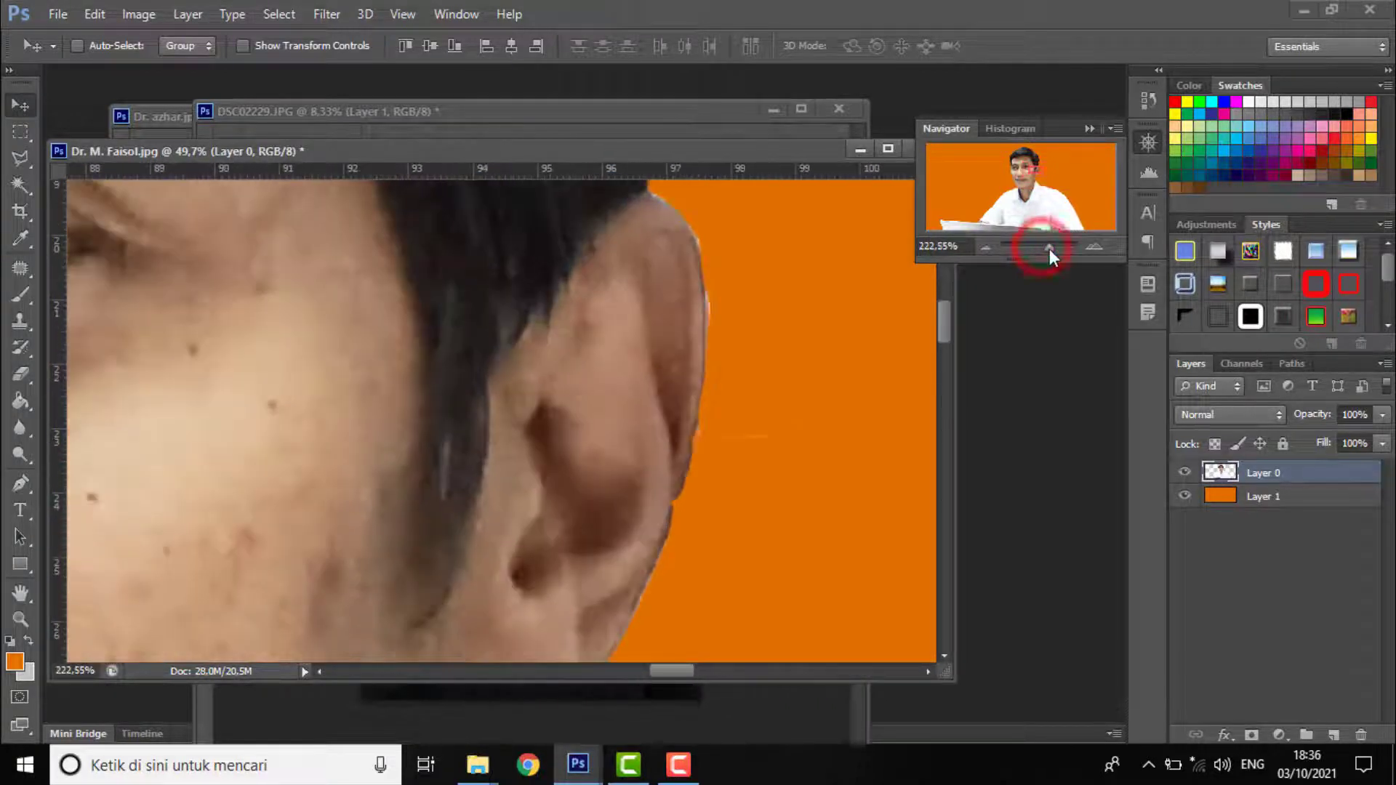
{"action": "scroll", "coordinate": [712, 444], "scroll_direction": "down", "scroll_amount": 5}
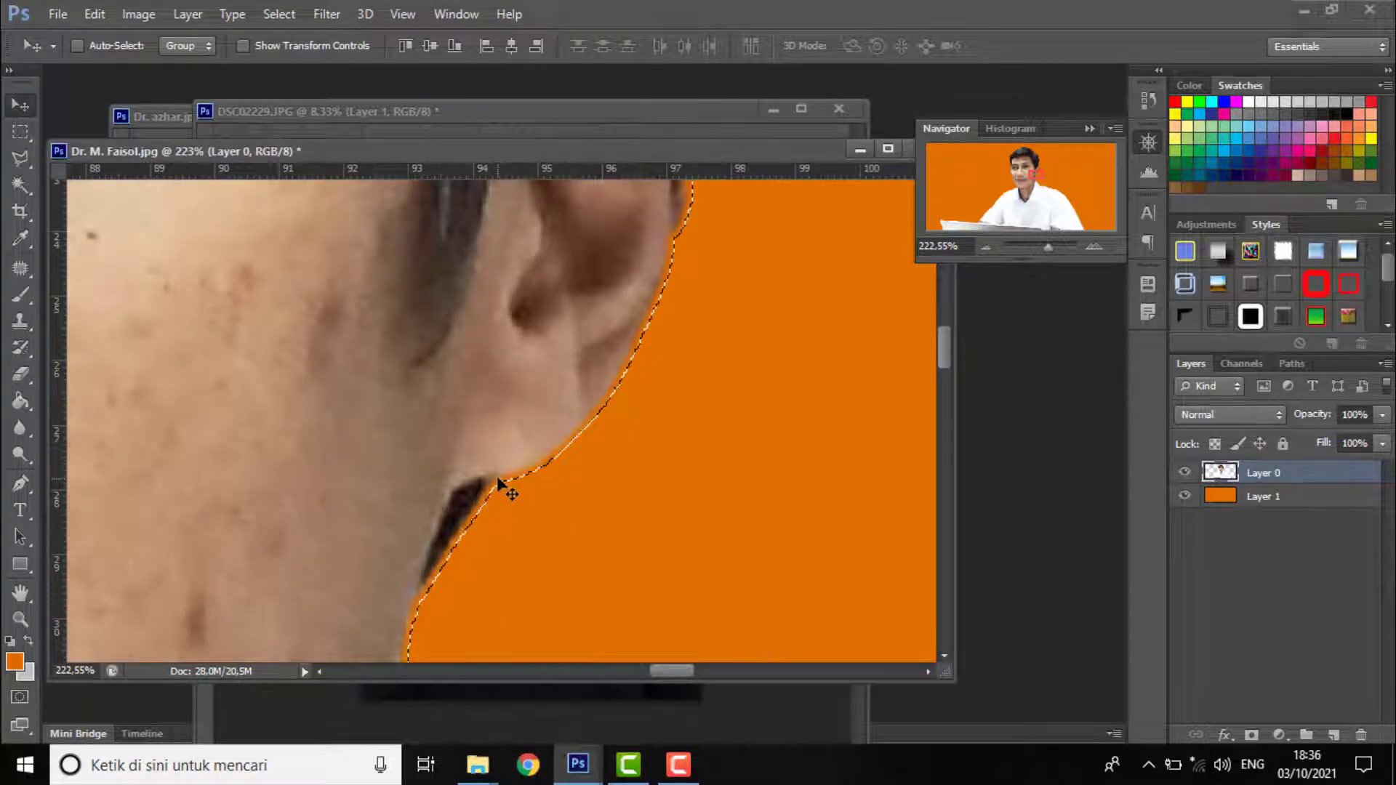
{"action": "scroll", "coordinate": [485, 486], "scroll_direction": "down", "scroll_amount": 1}
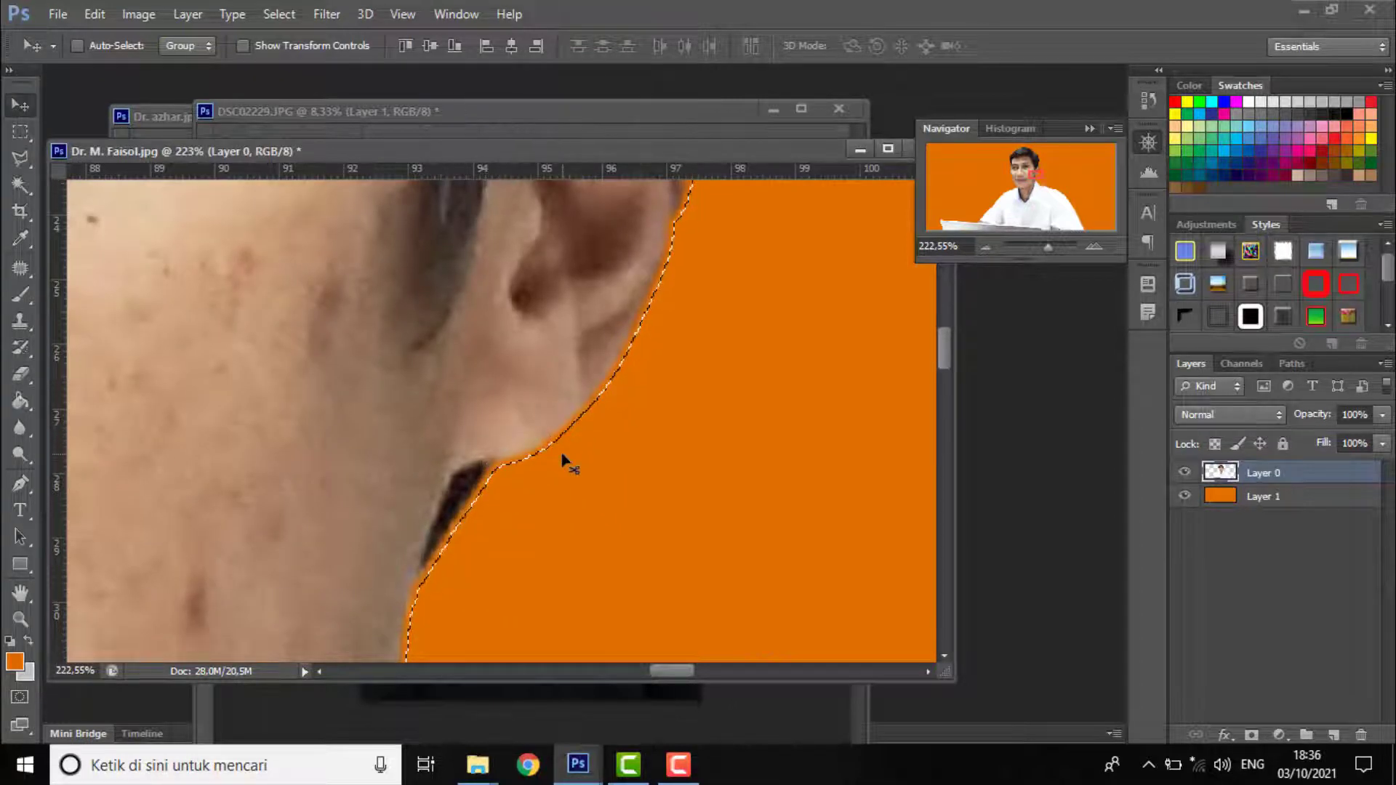
Revert to the Feather history state and clear the feathered selection from Layer 0 again, checking the edge below the earlobe
{"action": "left_click", "coordinate": [1148, 99]}
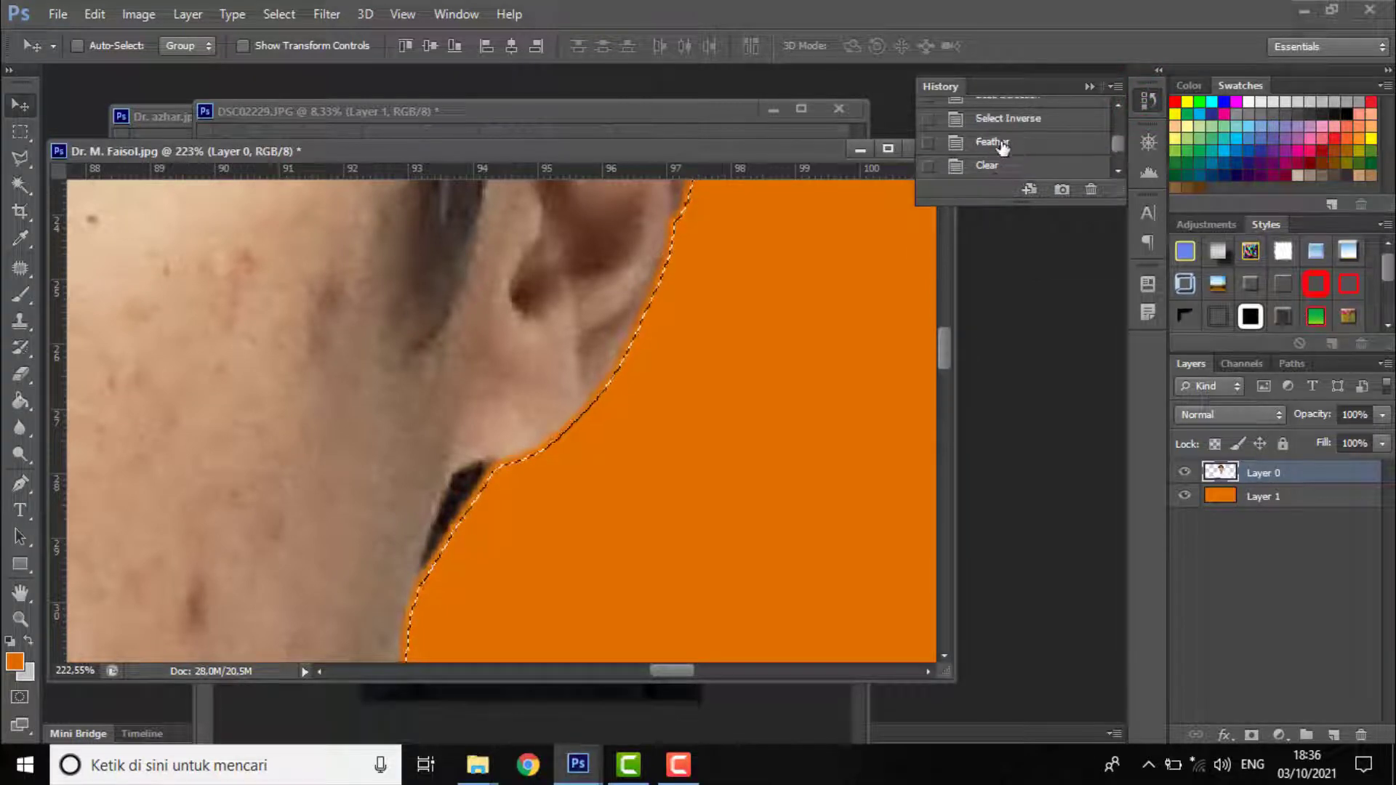
{"action": "left_click", "coordinate": [996, 143]}
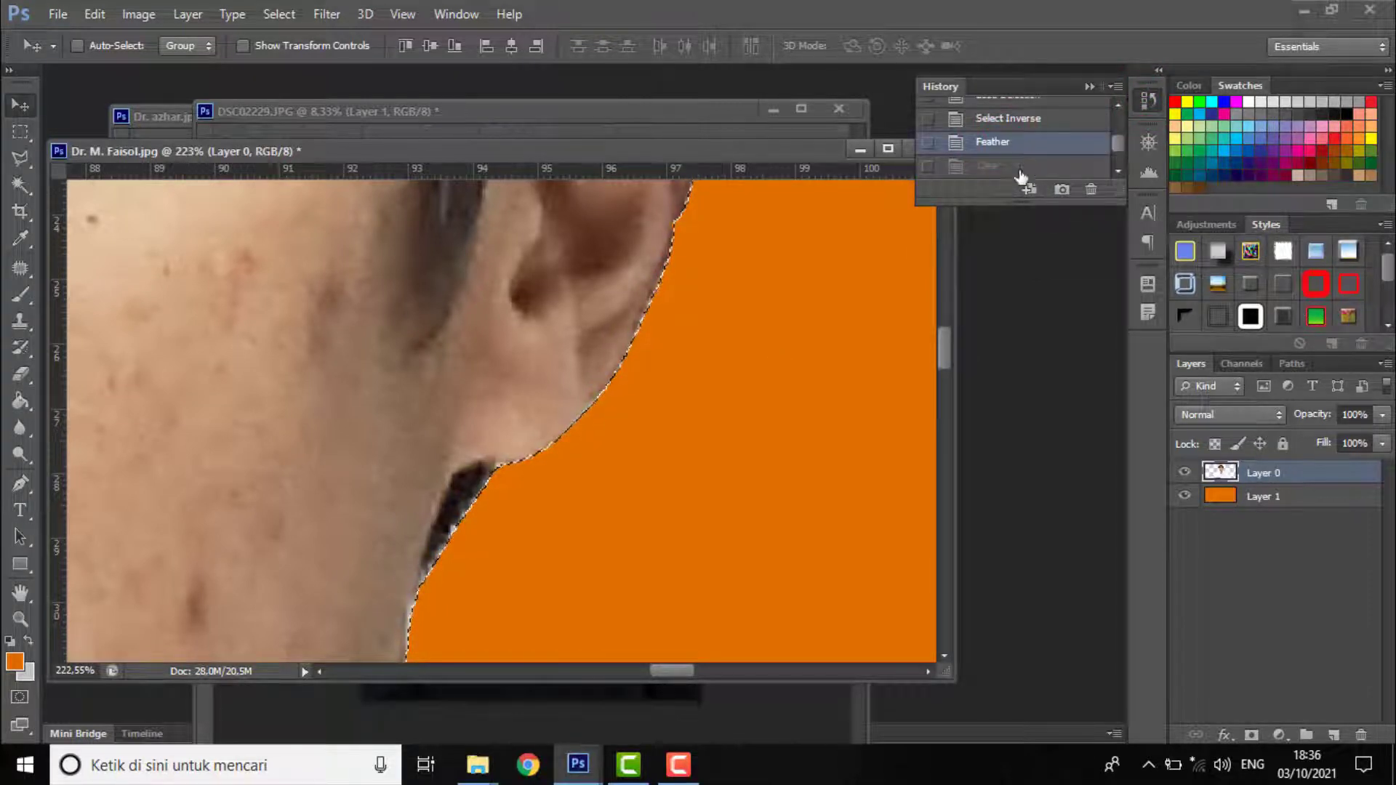
{"action": "left_click", "coordinate": [1143, 141]}
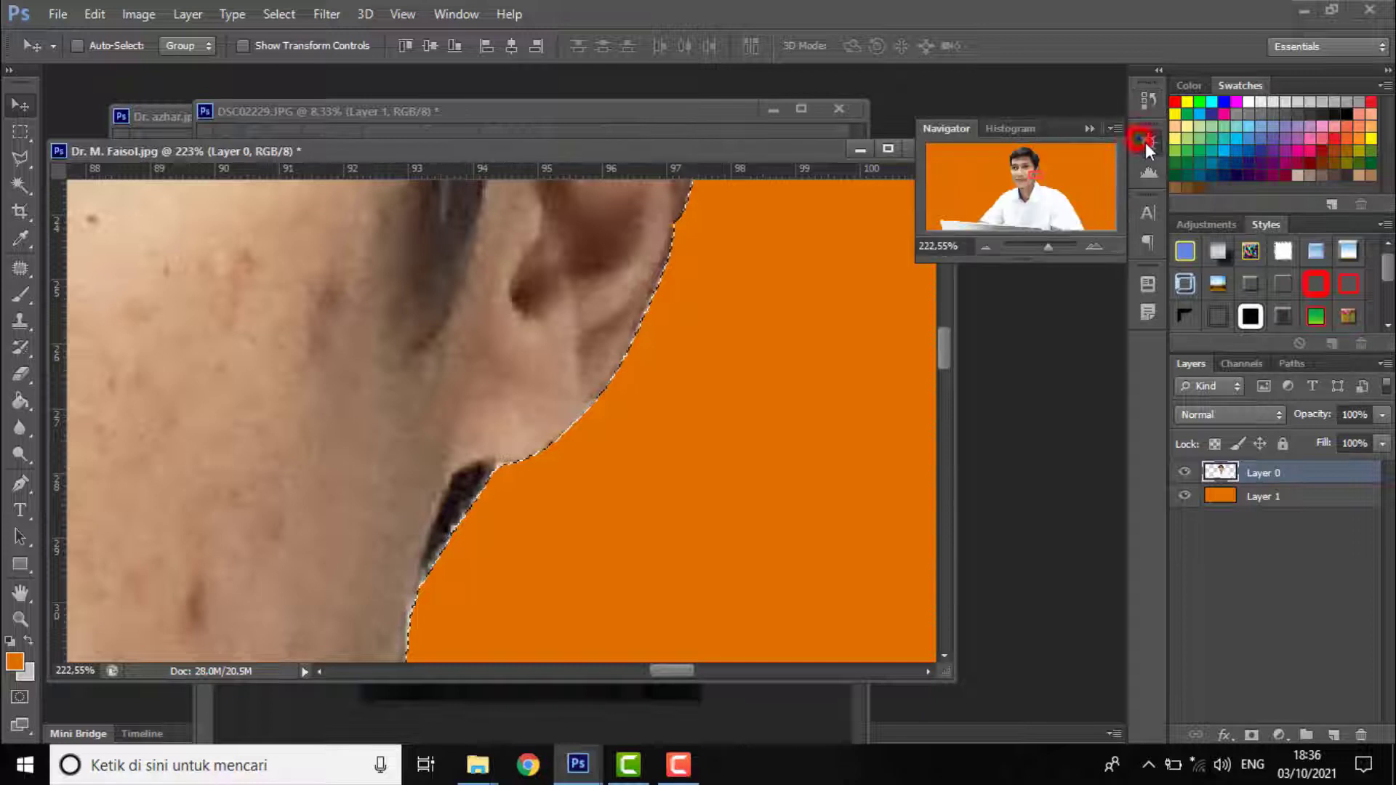
{"action": "left_click", "coordinate": [1053, 247]}
{"action": "scroll", "coordinate": [552, 571], "scroll_direction": "down", "scroll_amount": 1}
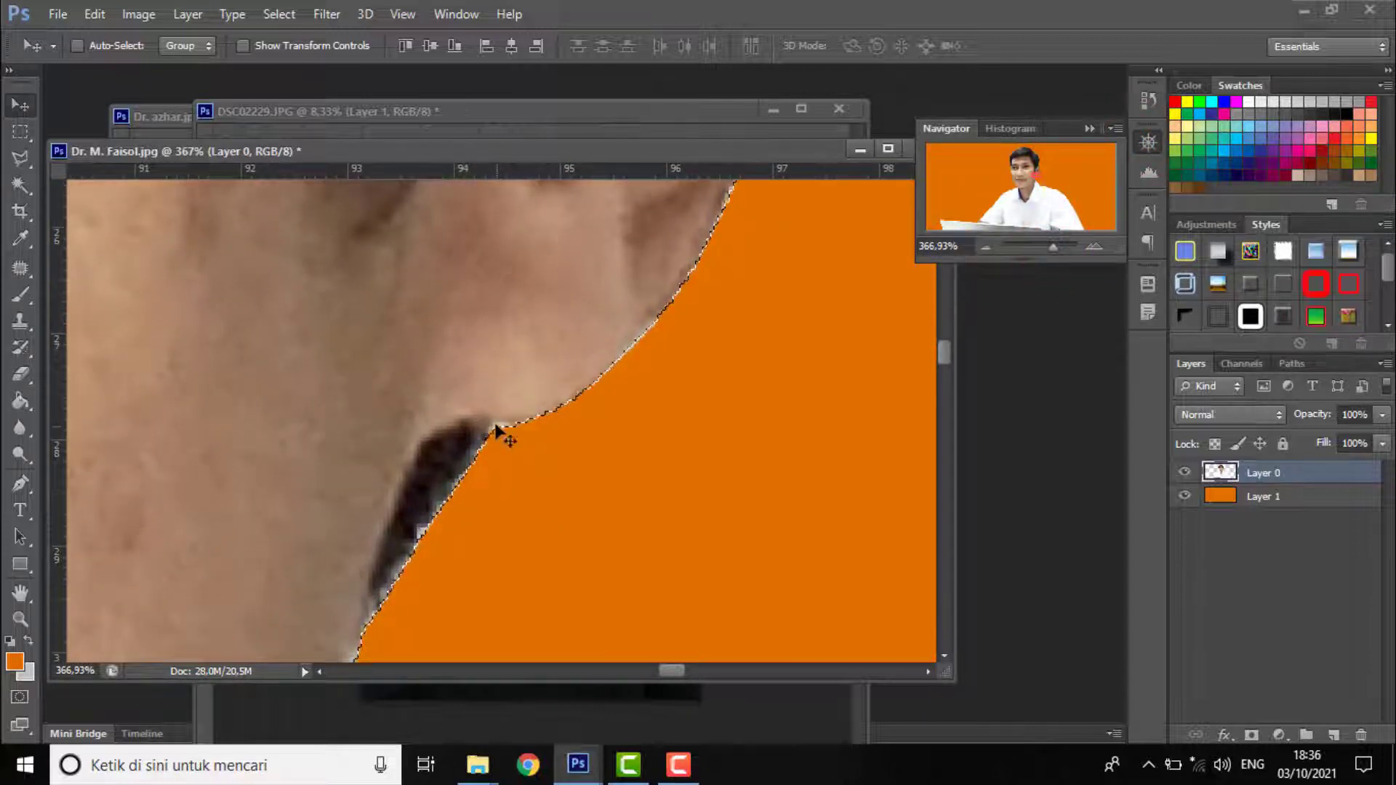
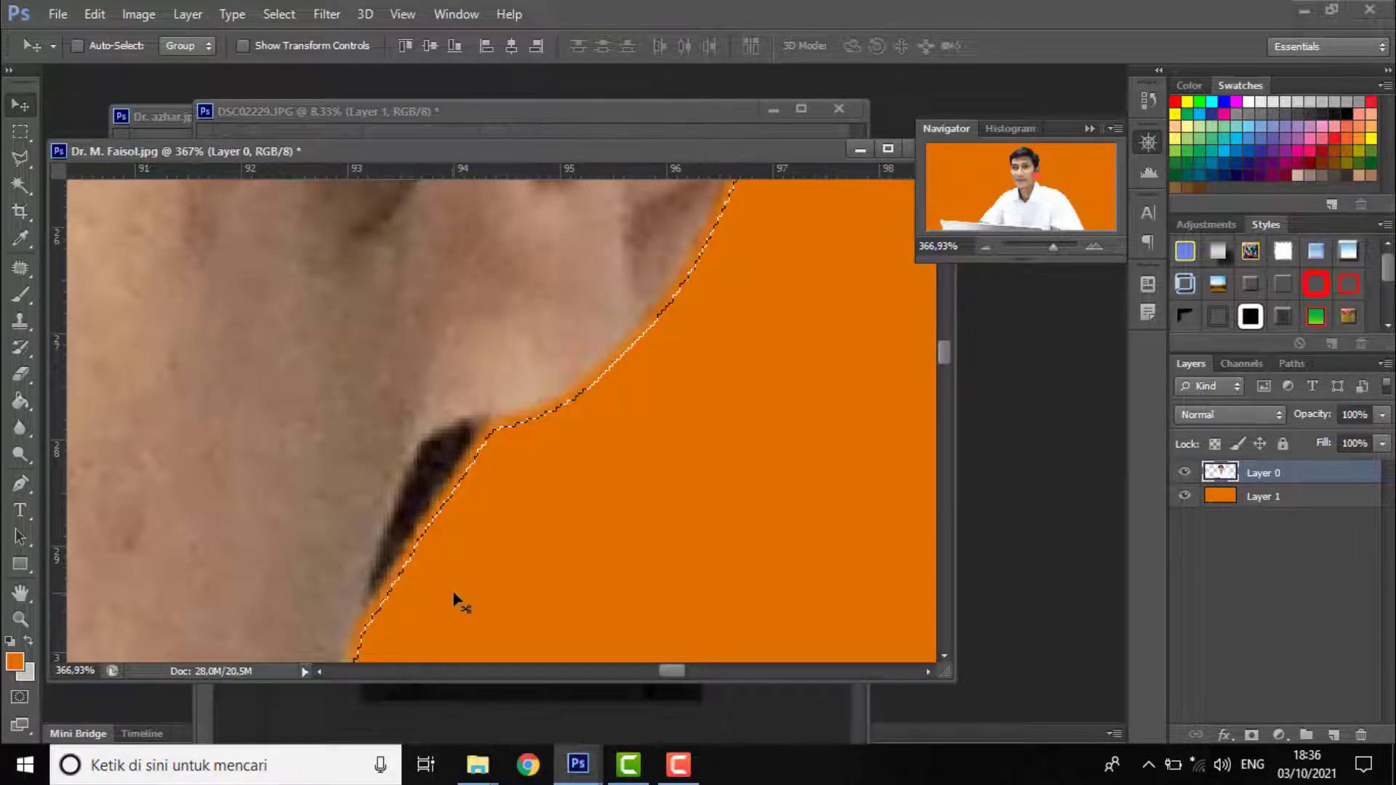
{"action": "scroll", "coordinate": [455, 600], "scroll_direction": "down", "scroll_amount": 3}
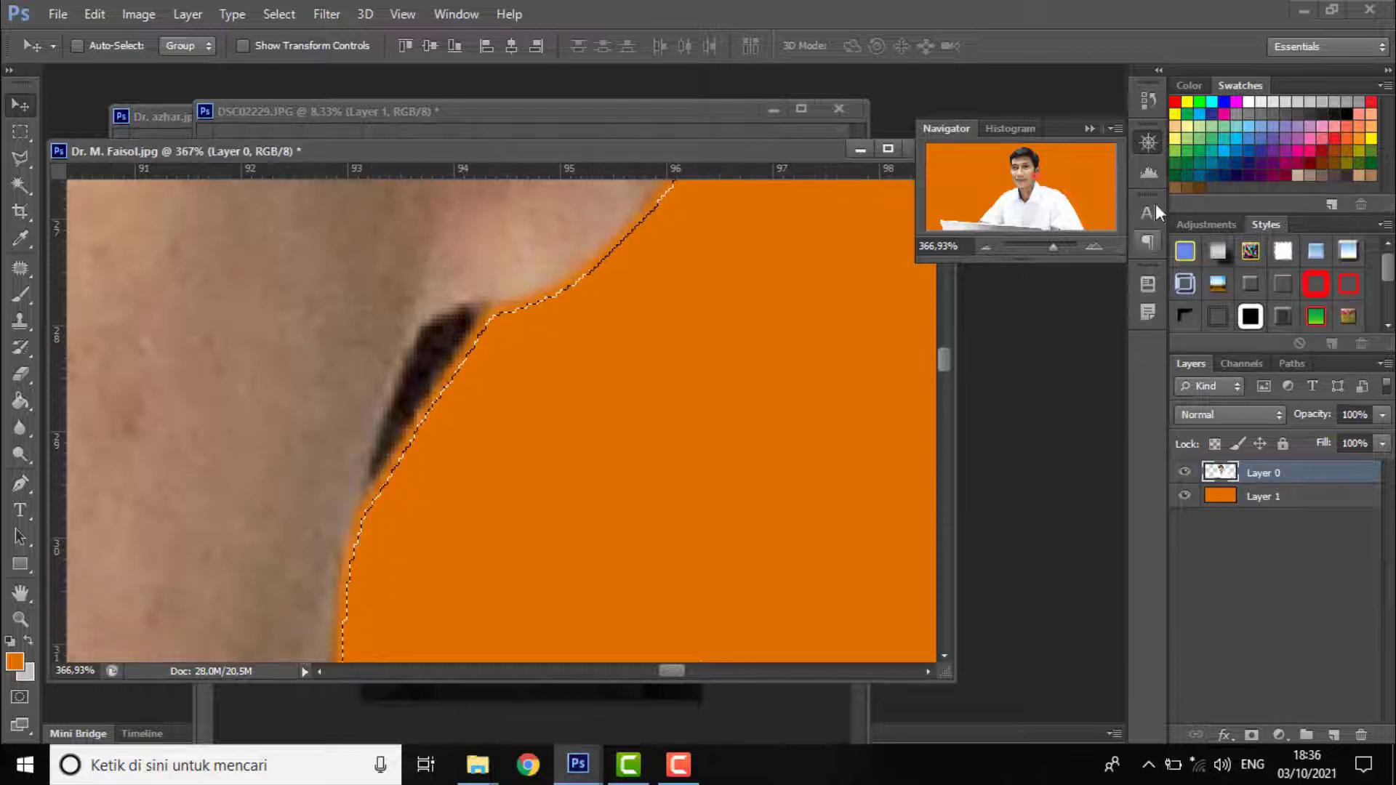
Compare the cutout's edge below the earlobe between the Feather history state and the final Clear state
{"action": "left_click", "coordinate": [1151, 106]}
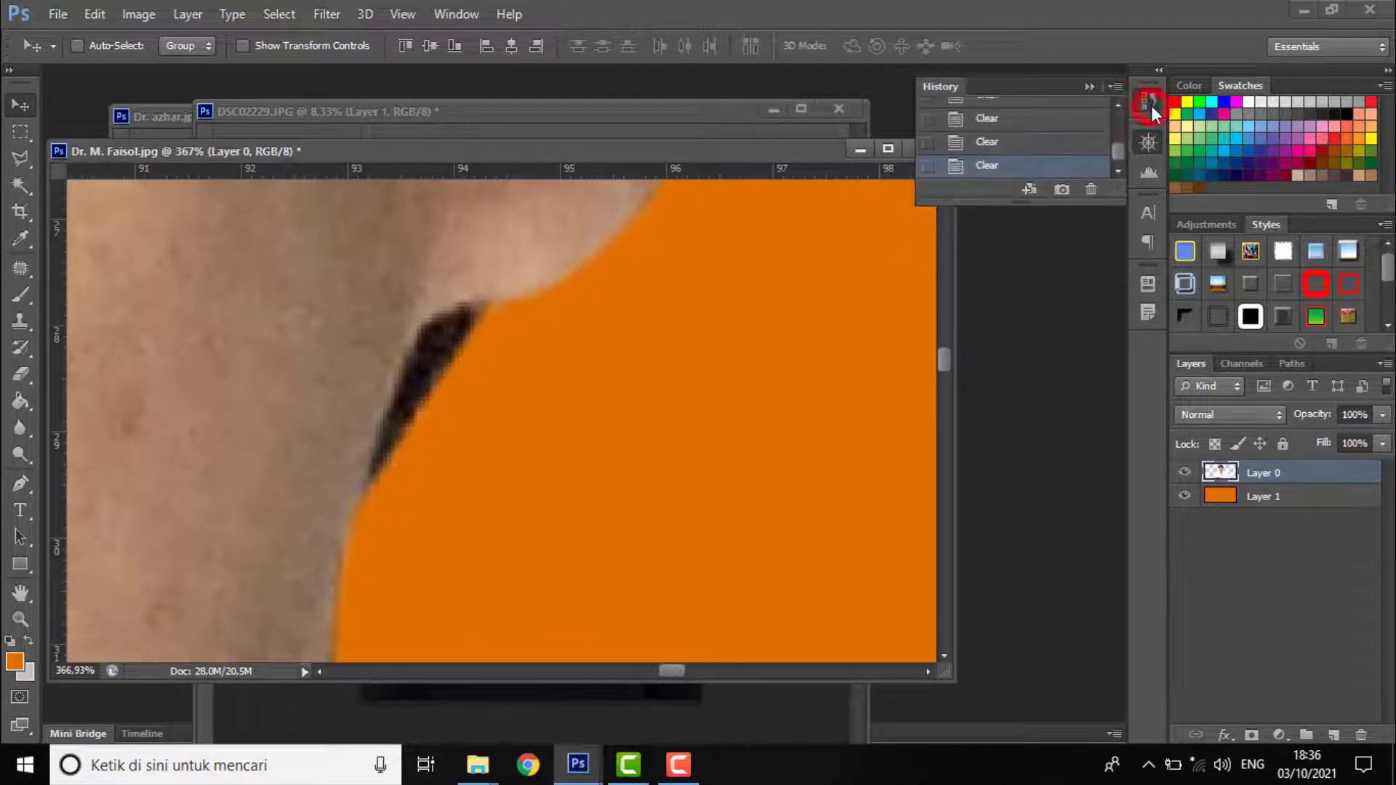
{"action": "left_click", "coordinate": [1009, 143]}
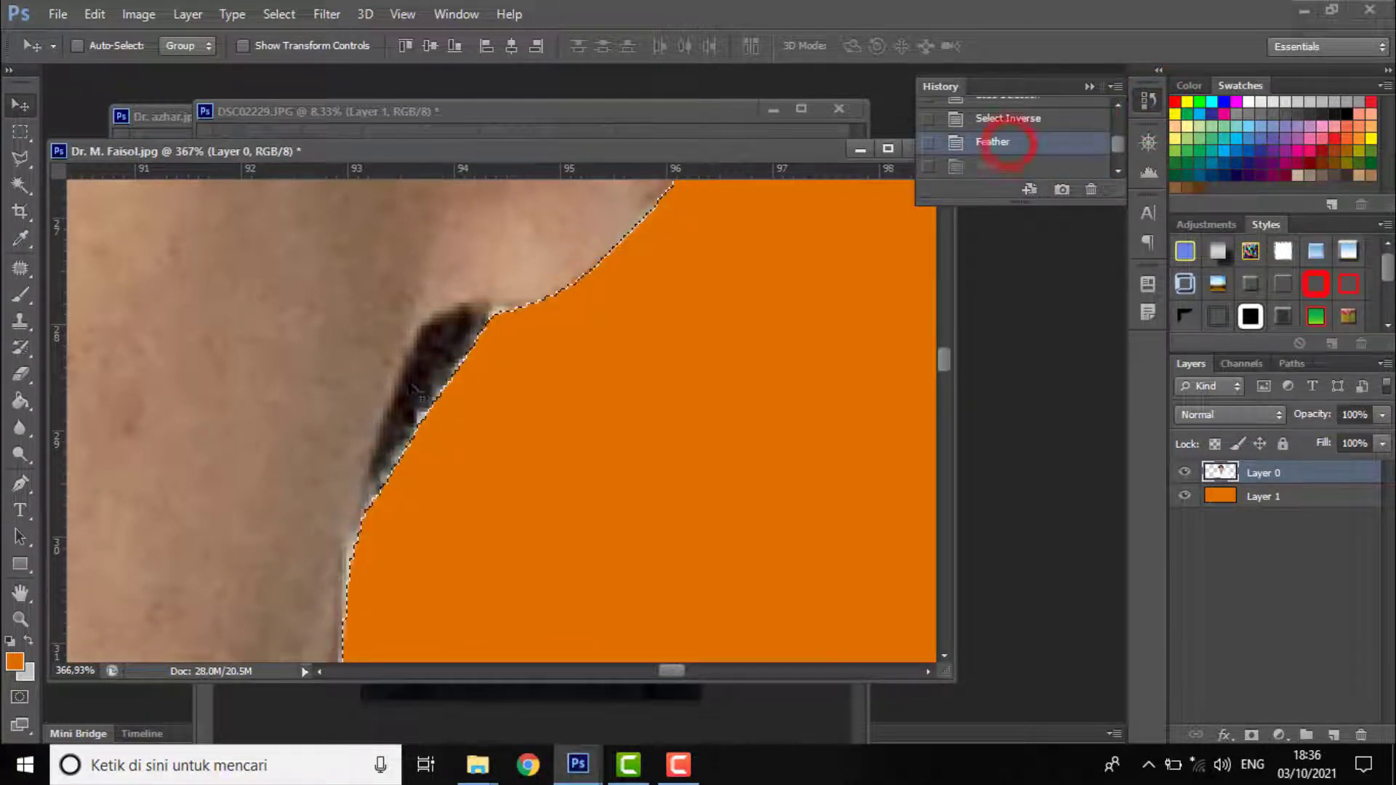
{"action": "scroll", "coordinate": [406, 456], "scroll_direction": "down", "scroll_amount": 1}
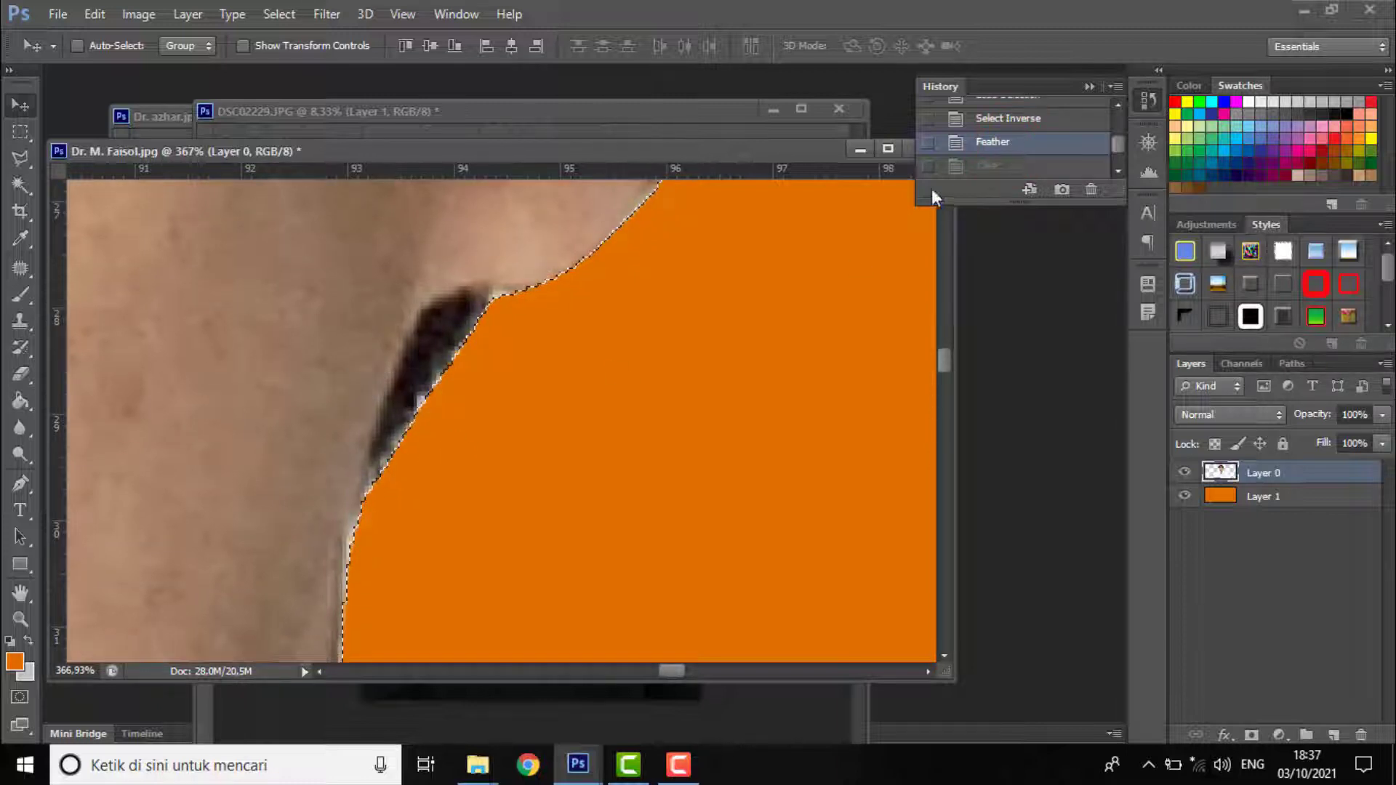
{"action": "scroll", "coordinate": [1009, 140], "scroll_direction": "down", "scroll_amount": 1}
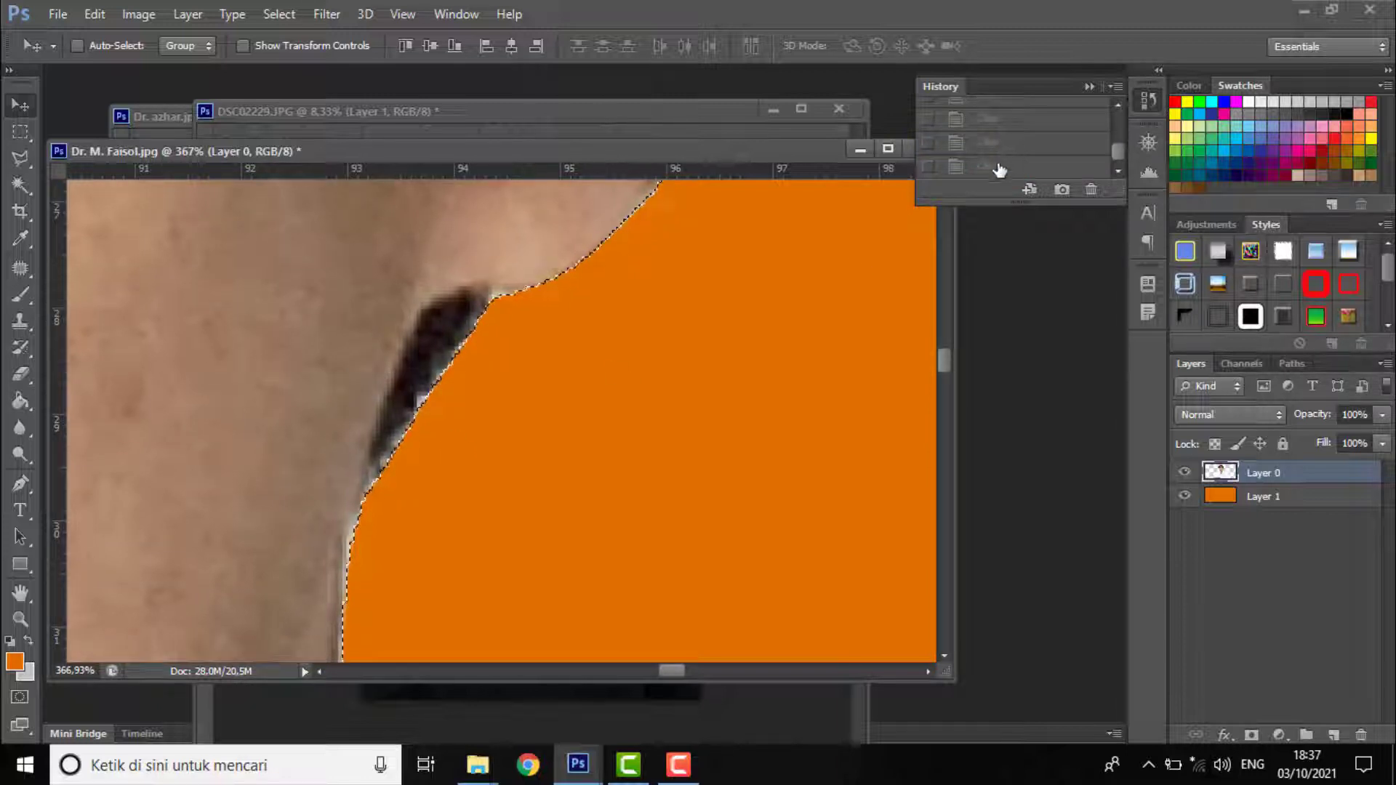
{"action": "left_click", "coordinate": [999, 167]}
{"action": "scroll", "coordinate": [999, 167], "scroll_direction": "up", "scroll_amount": 1}
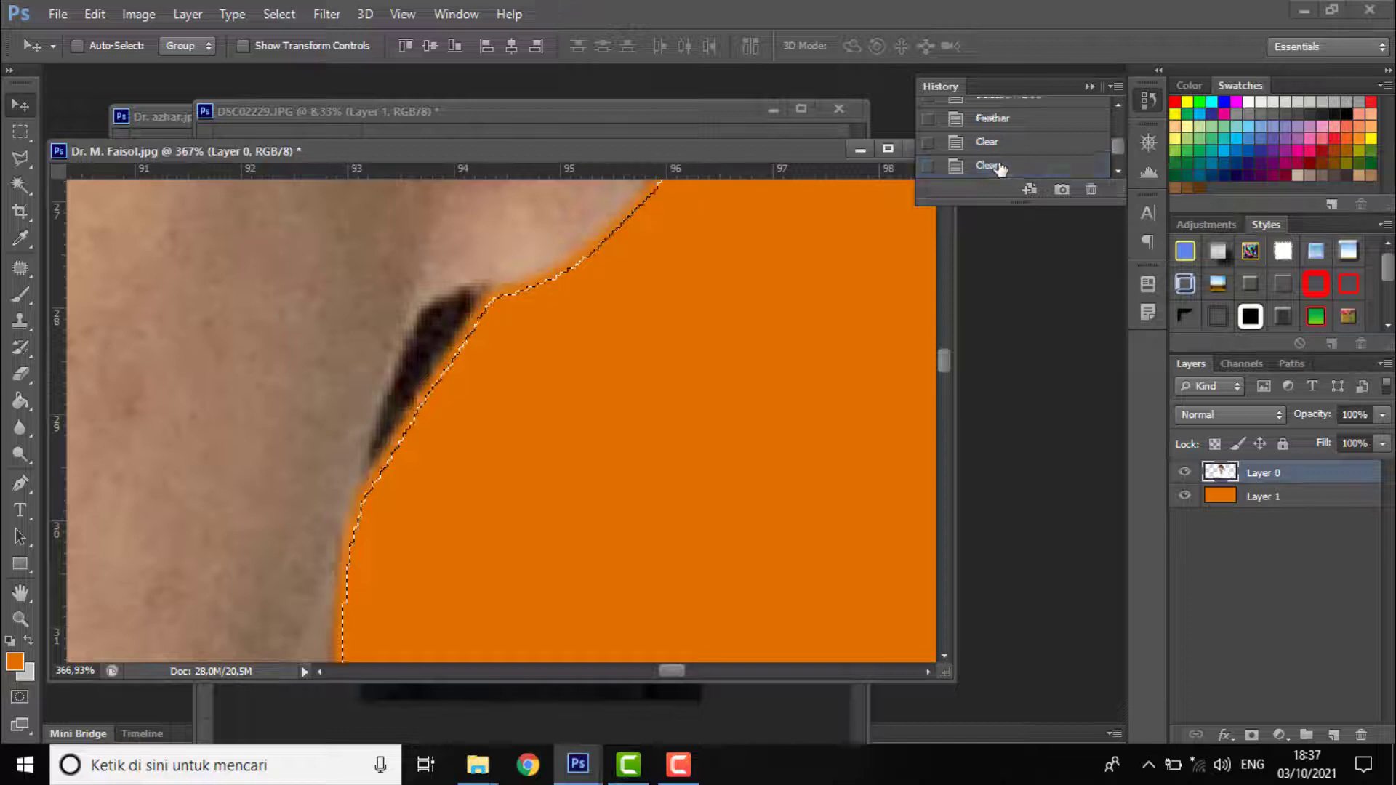
{"action": "left_click", "coordinate": [1000, 144]}
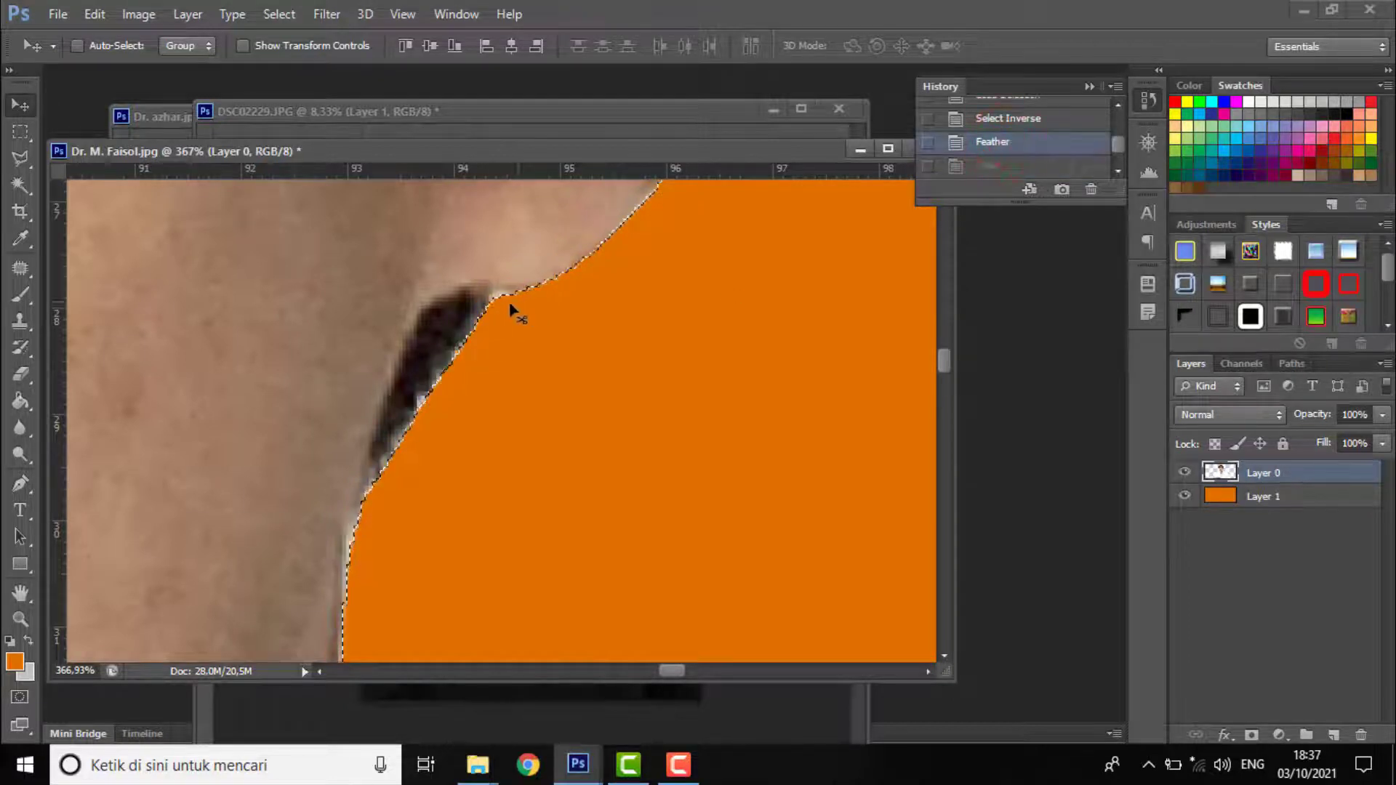
{"action": "scroll", "coordinate": [982, 151], "scroll_direction": "down", "scroll_amount": 1}
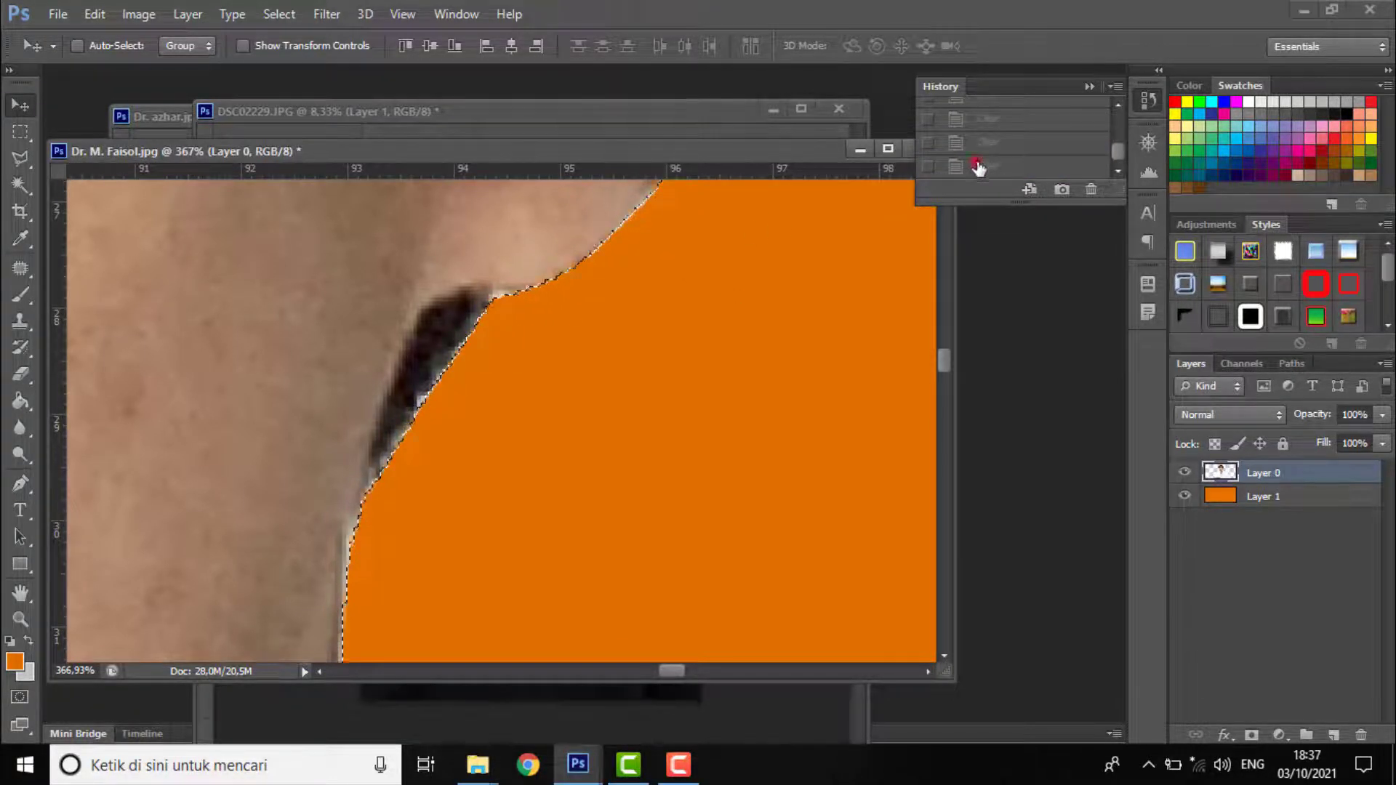
{"action": "left_click", "coordinate": [977, 167]}
Deselect the feathered selection and check the whole white-shirt cutout against the orange background
{"action": "left_click", "coordinate": [1141, 139]}
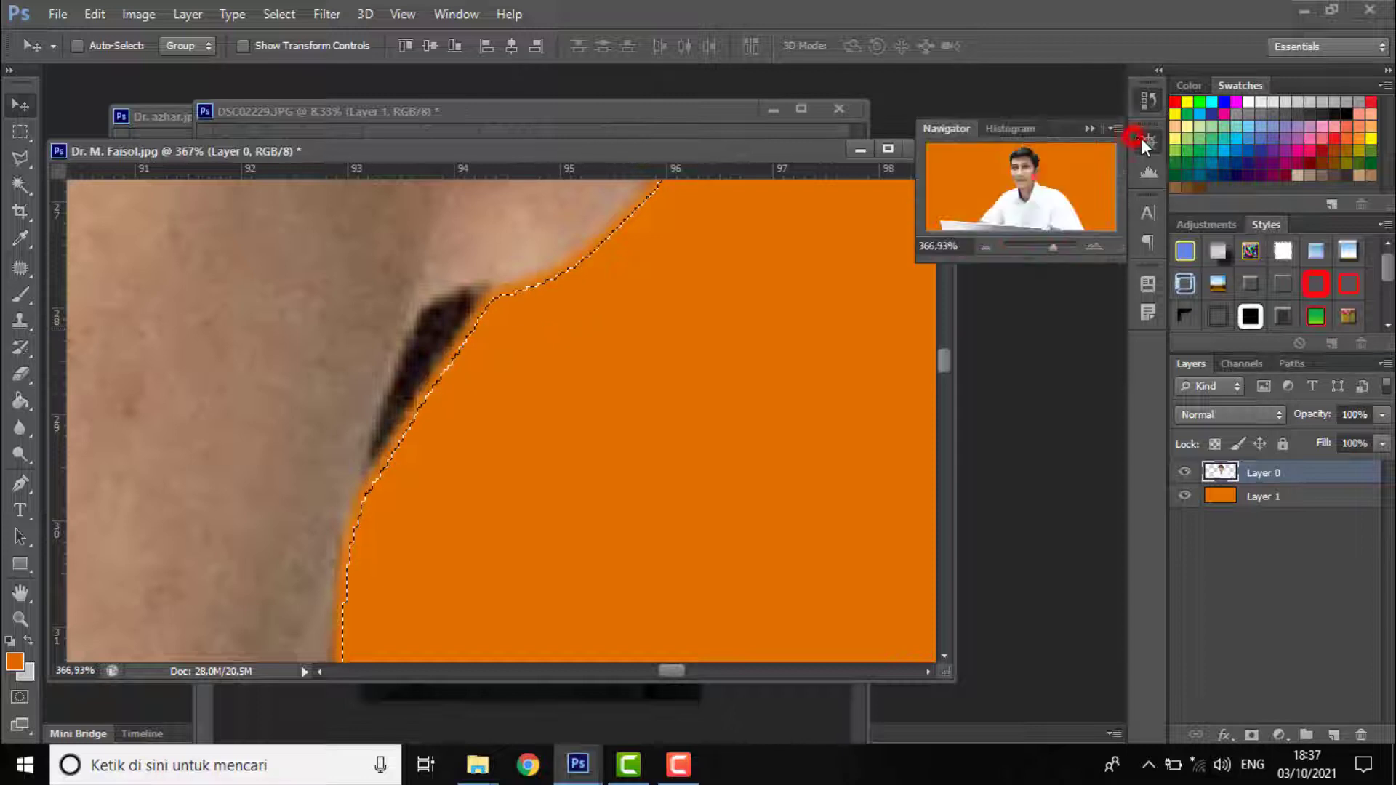
{"action": "left_click", "coordinate": [1143, 142]}
{"action": "left_click", "coordinate": [1141, 143]}
{"action": "left_click_drag", "start_coordinate": [1047, 244], "coordinate": [1033, 245]}
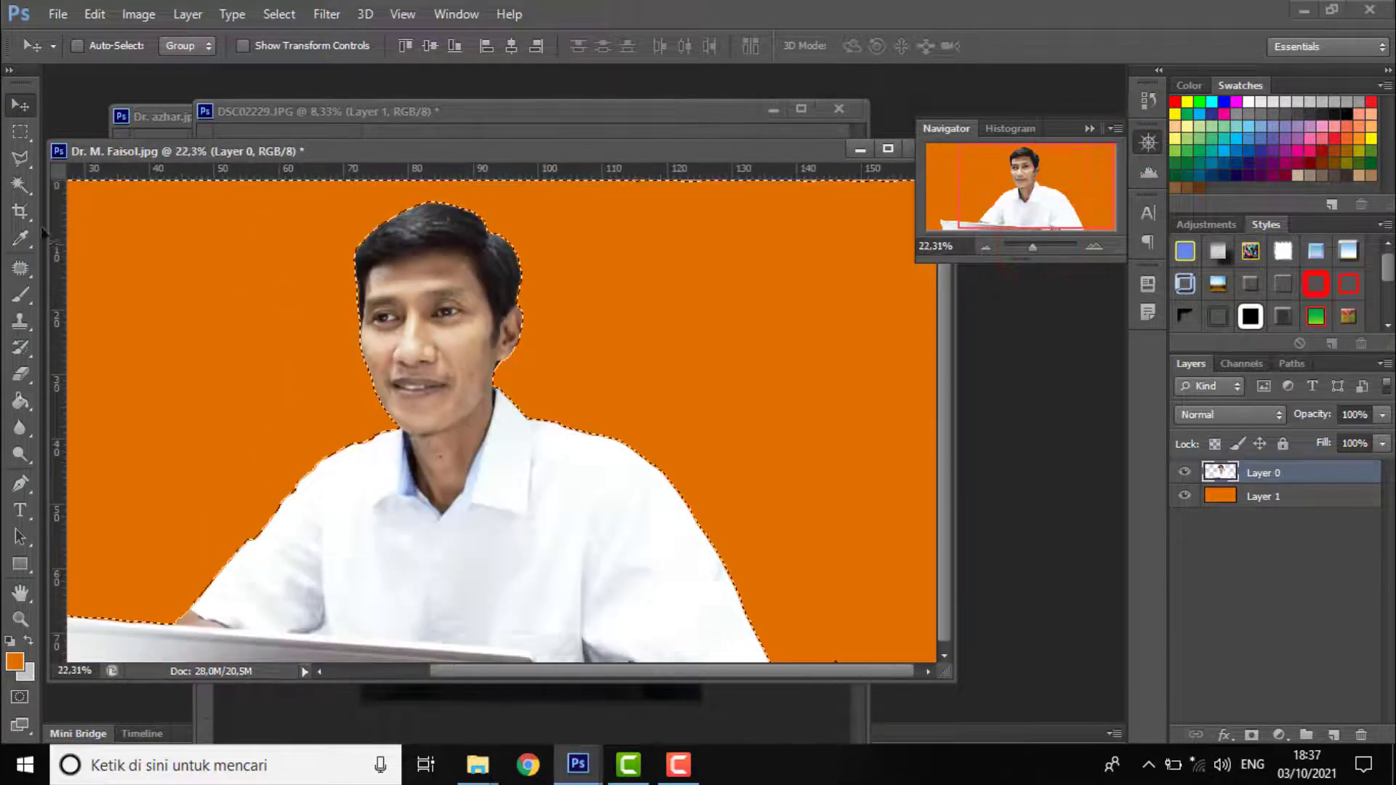
{"action": "left_click", "coordinate": [280, 16]}
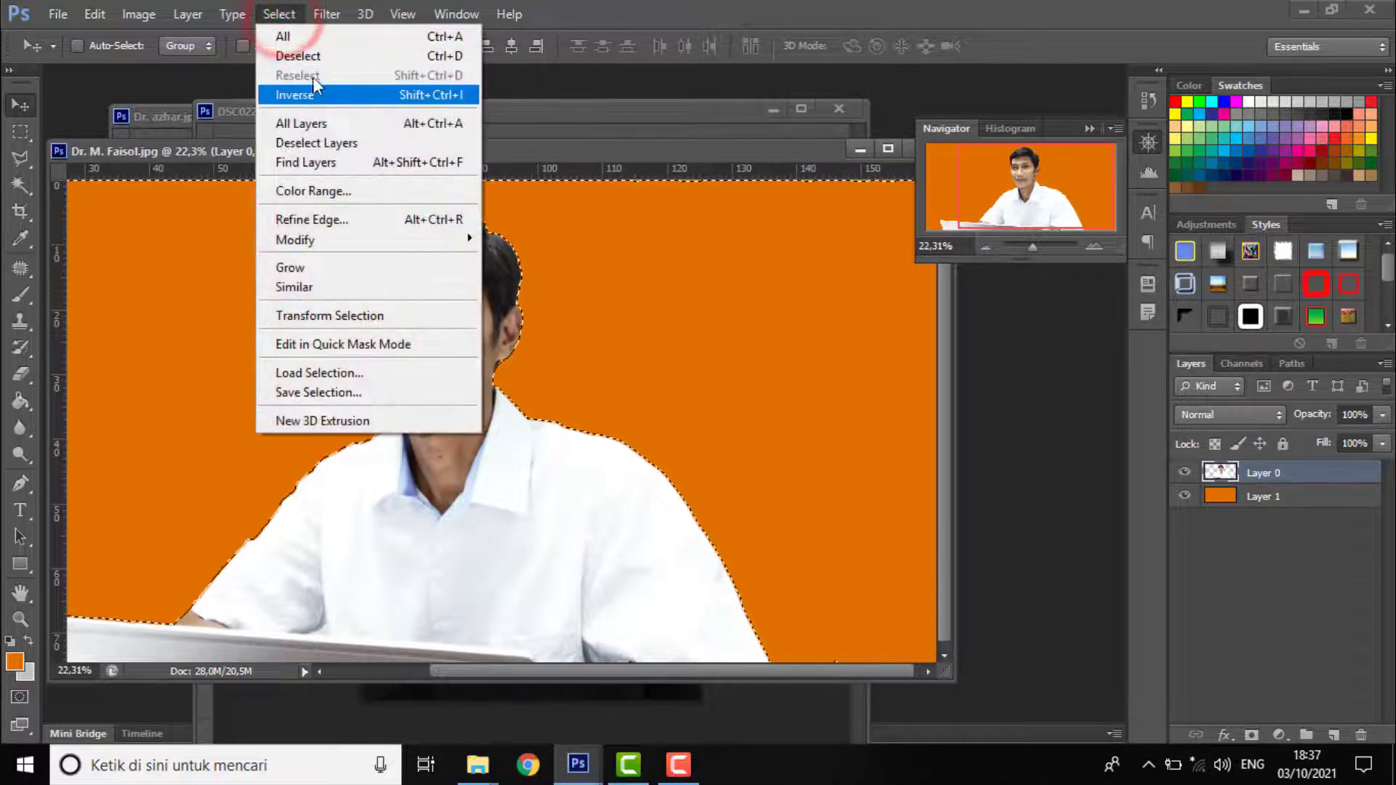
{"action": "left_click", "coordinate": [322, 58]}
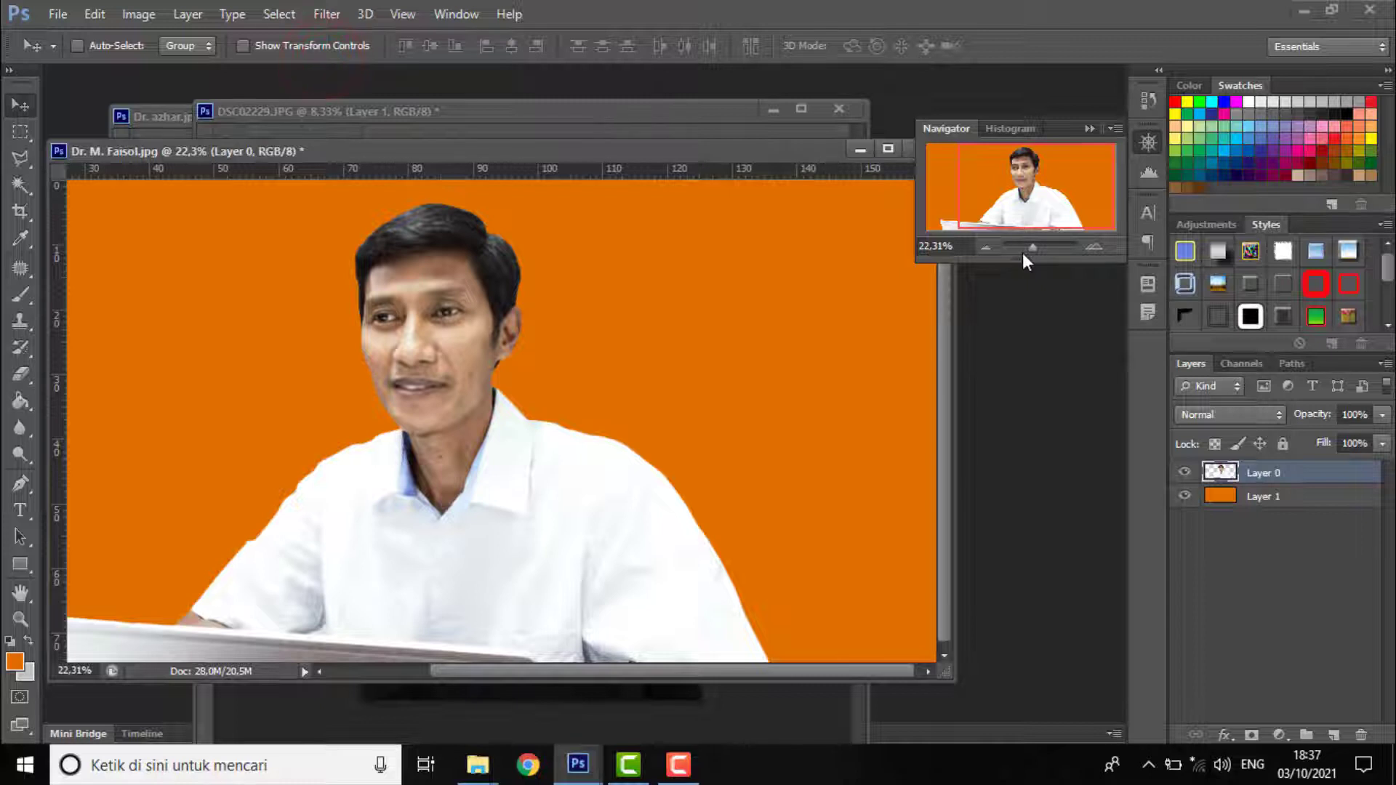
{"action": "left_click_drag", "start_coordinate": [1024, 253], "coordinate": [1029, 251]}
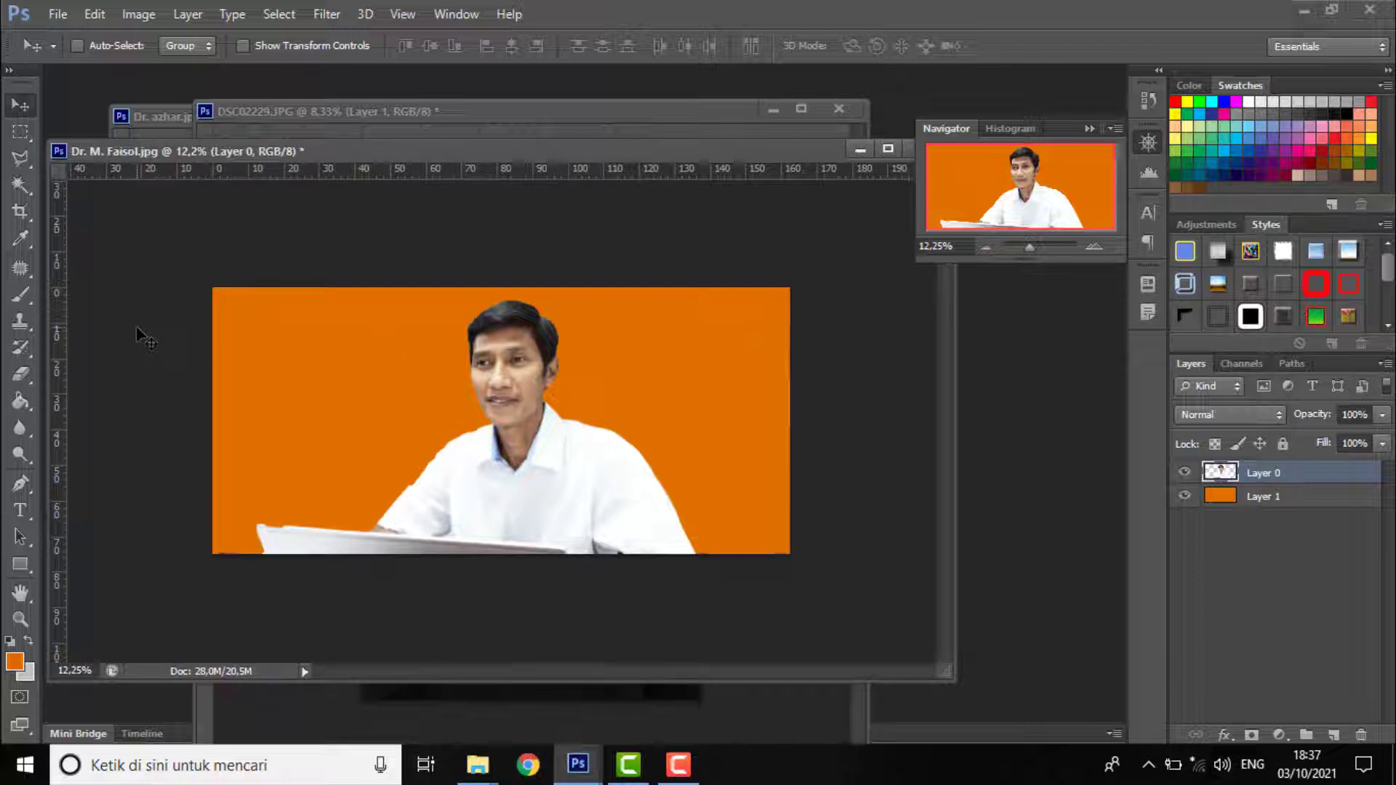
Close the blue-background portrait DSC02229.JPG without saving it
{"action": "left_click", "coordinate": [288, 124]}
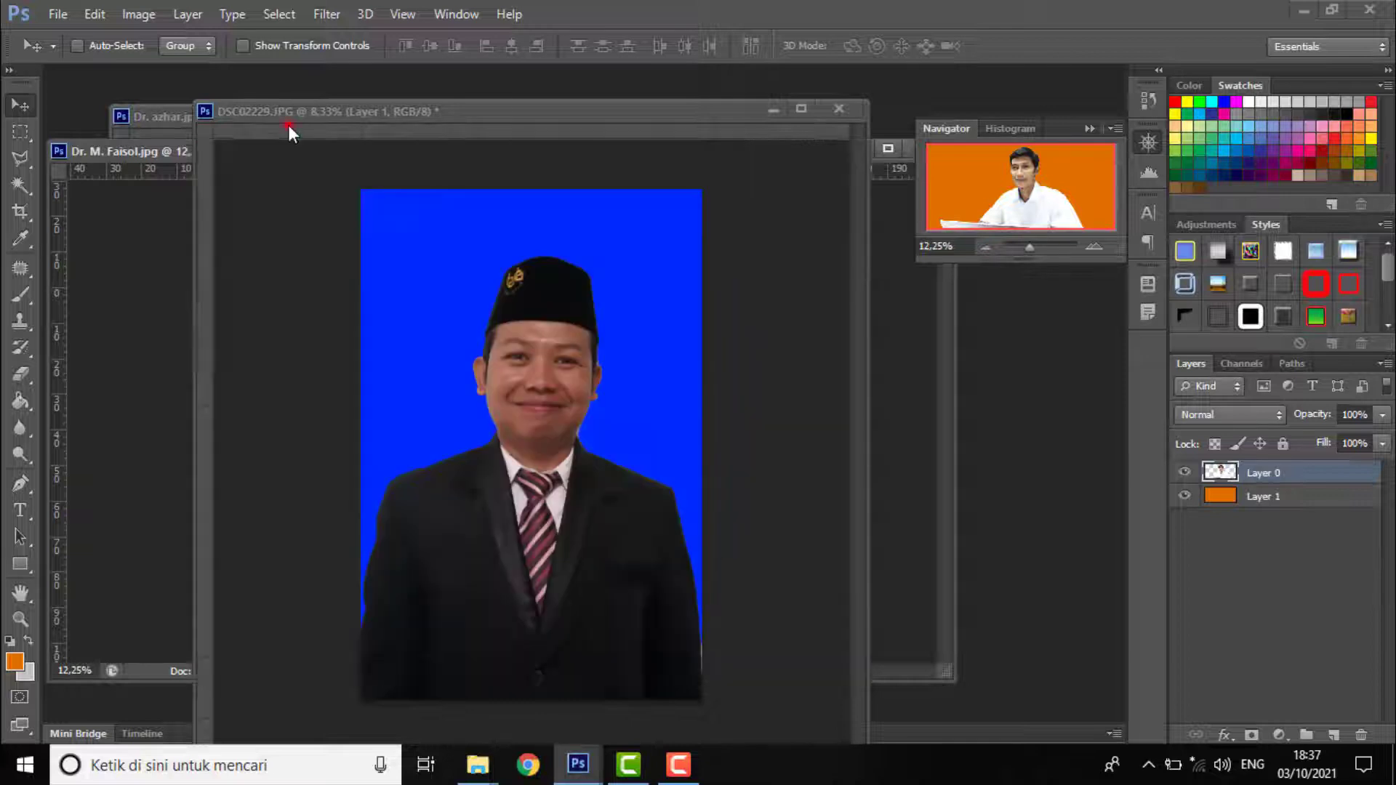
{"action": "left_click", "coordinate": [839, 109]}
{"action": "left_click", "coordinate": [680, 301]}
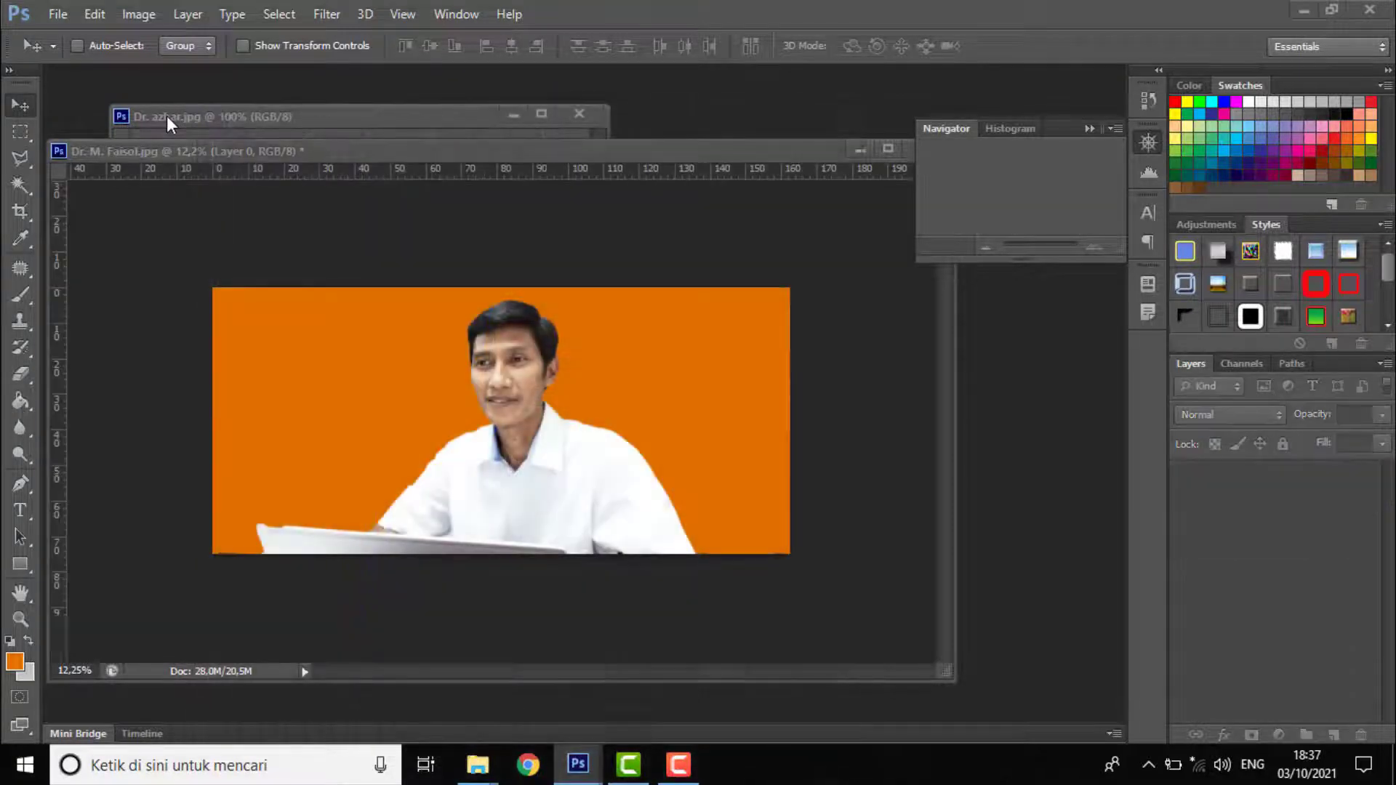
Bring up the black-shirt microphone portrait in an enlarged window and check its image size without changing it
{"action": "left_click", "coordinate": [167, 115]}
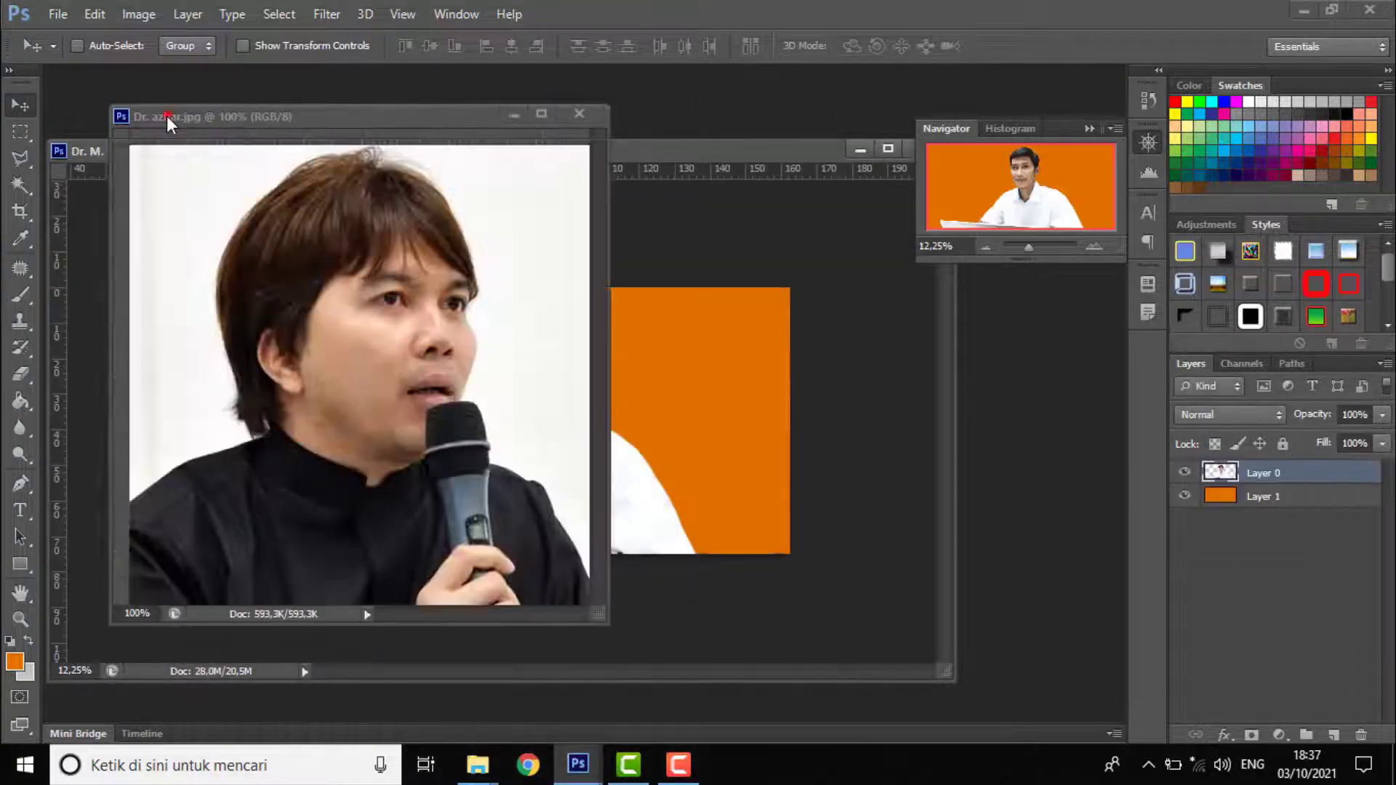
{"action": "left_click_drag", "start_coordinate": [601, 616], "coordinate": [838, 705]}
{"action": "left_click", "coordinate": [135, 13]}
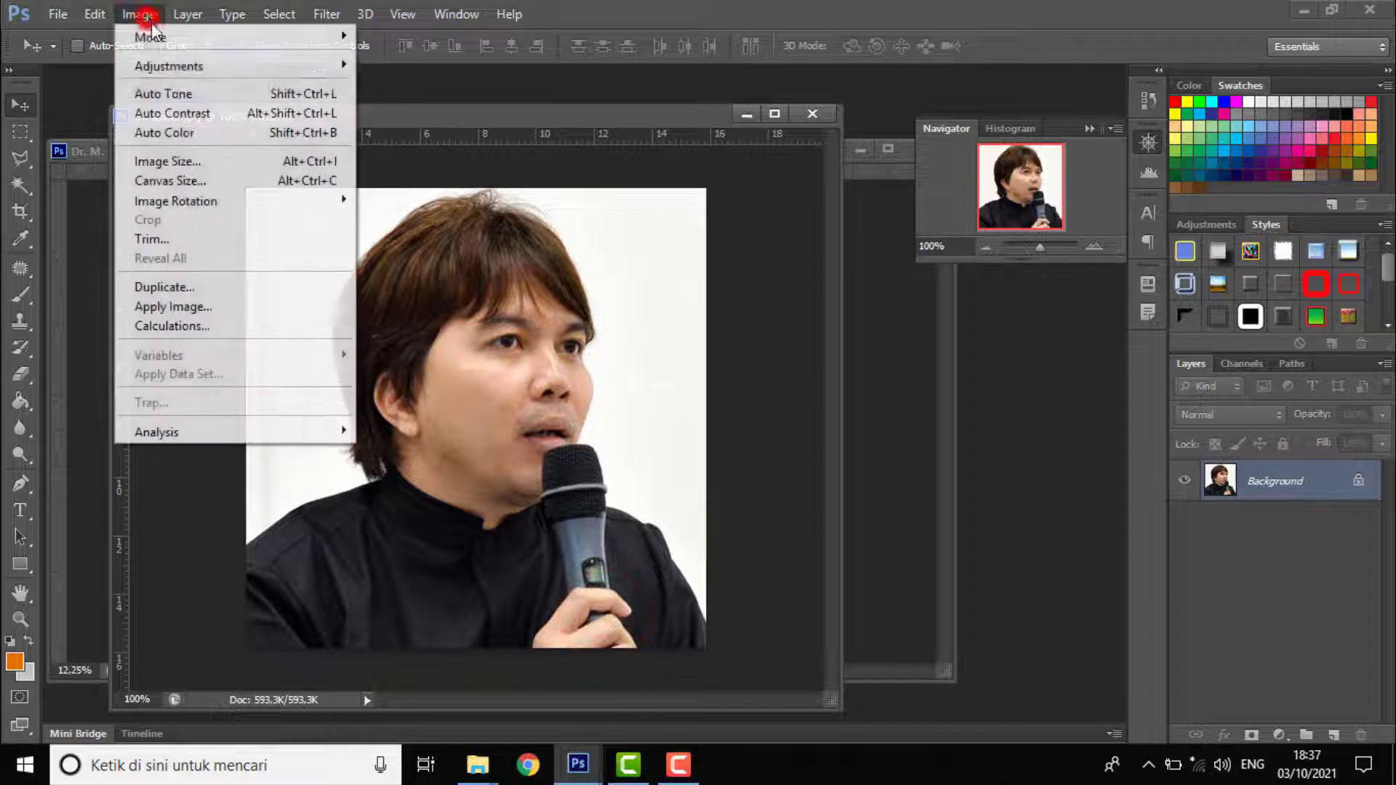
{"action": "left_click", "coordinate": [181, 158]}
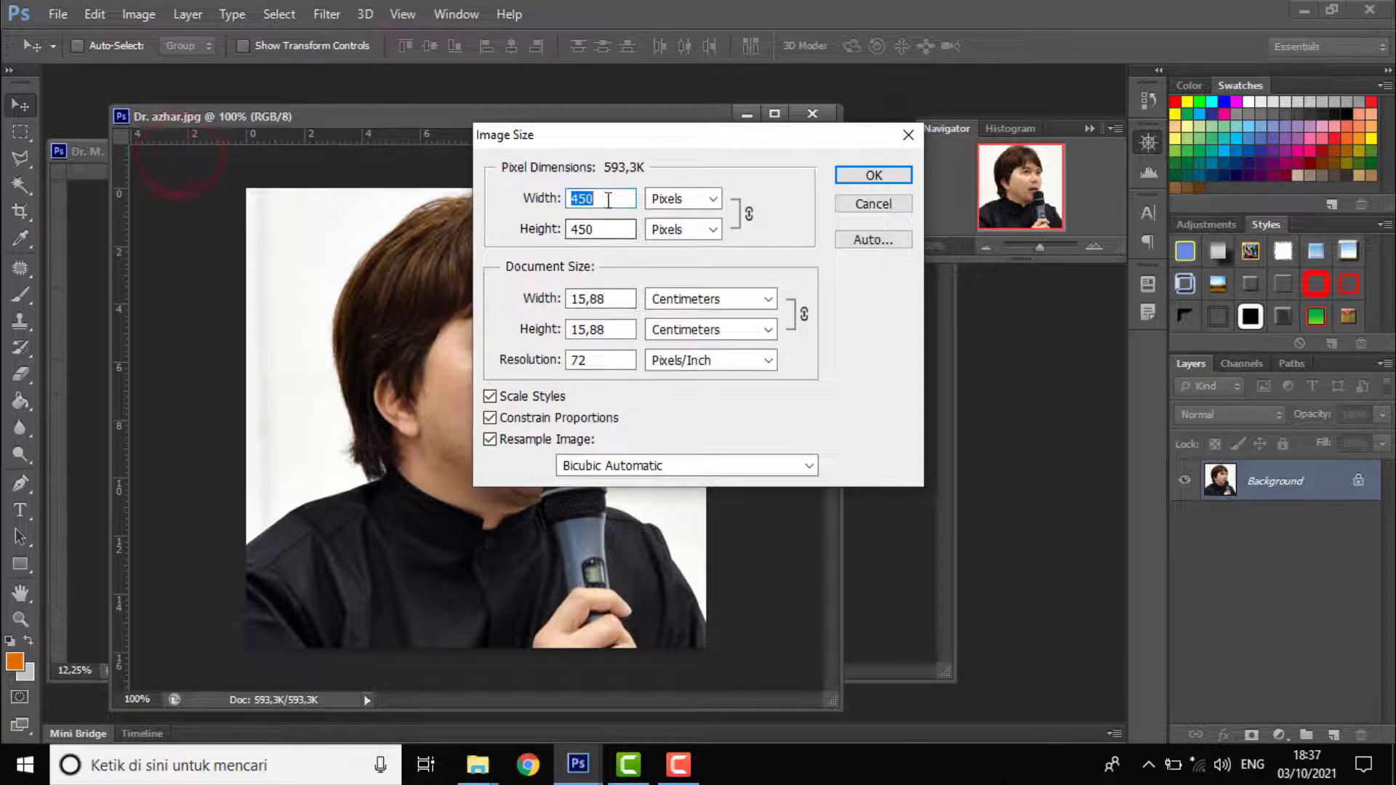
{"action": "left_click", "coordinate": [882, 205]}
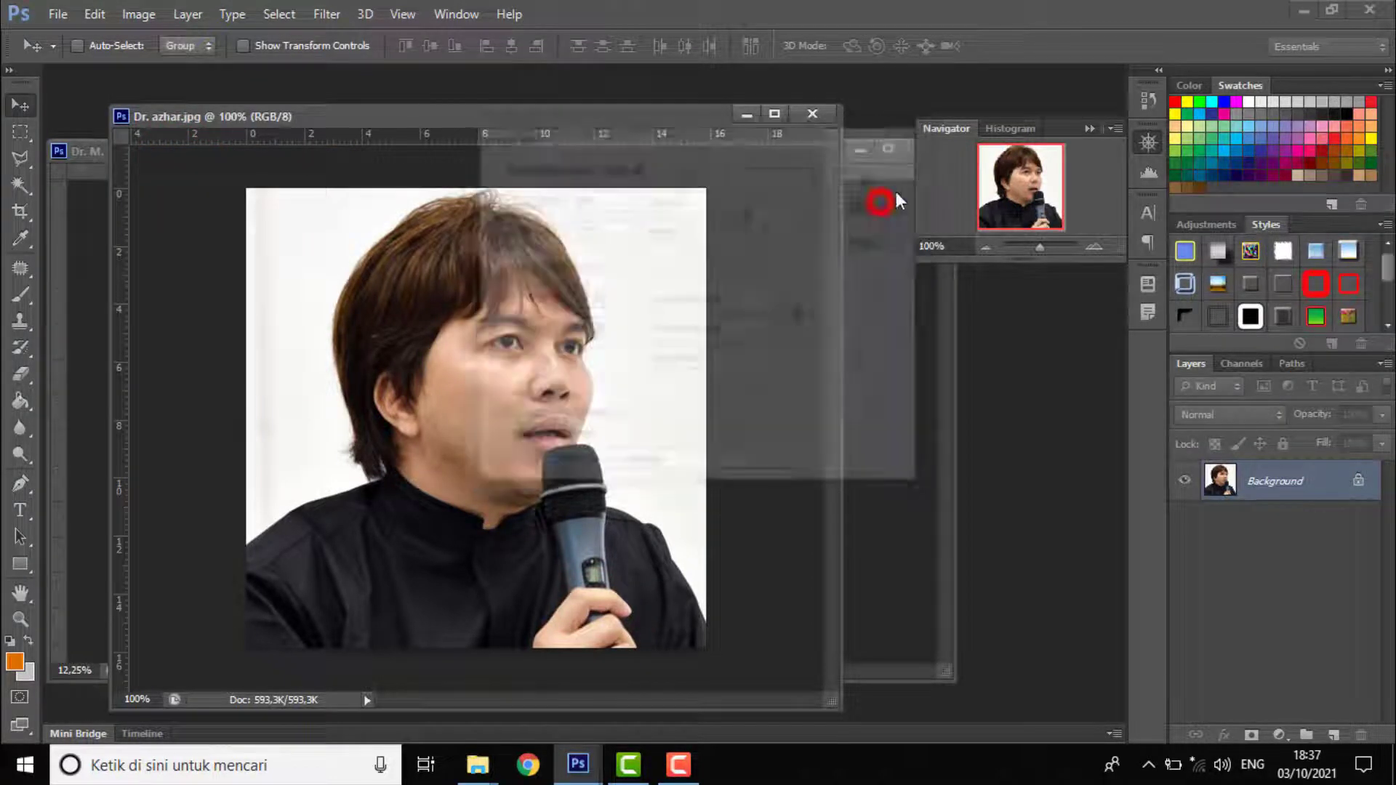
Convert the Background to Layer 0, delete the white backdrop with the Magic Wand, and deselect
{"action": "double_click", "coordinate": [1290, 482]}
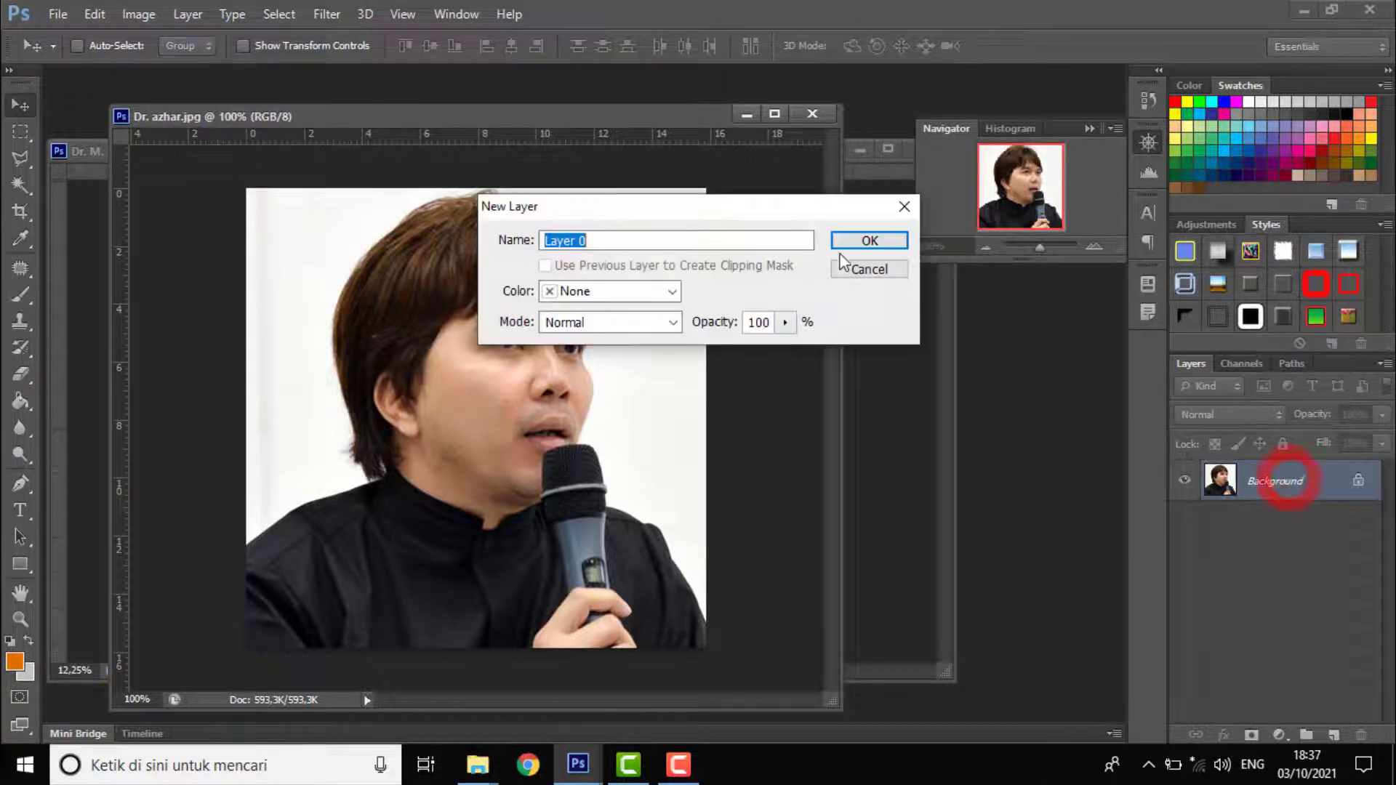
{"action": "left_click", "coordinate": [866, 237]}
{"action": "left_click", "coordinate": [19, 185]}
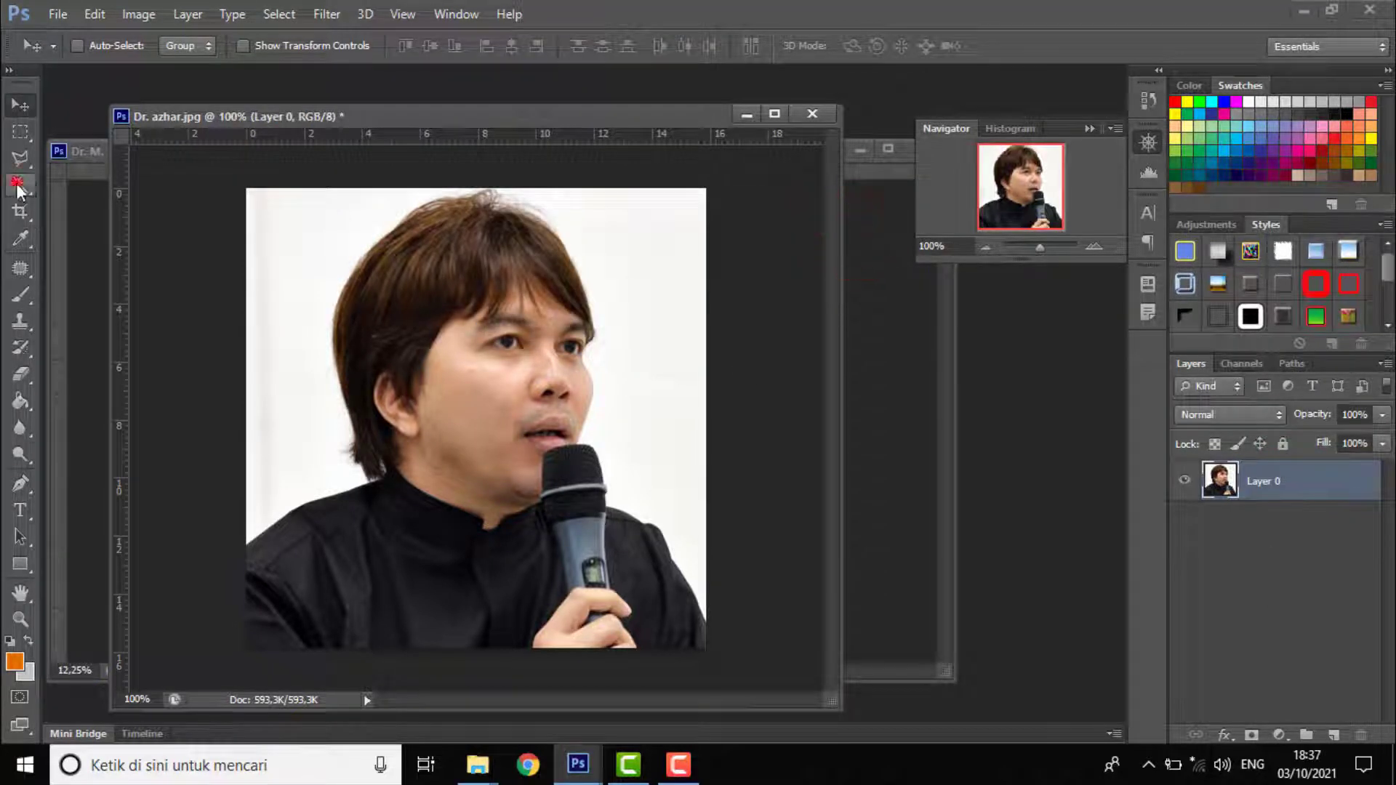
{"action": "left_click", "coordinate": [302, 287]}
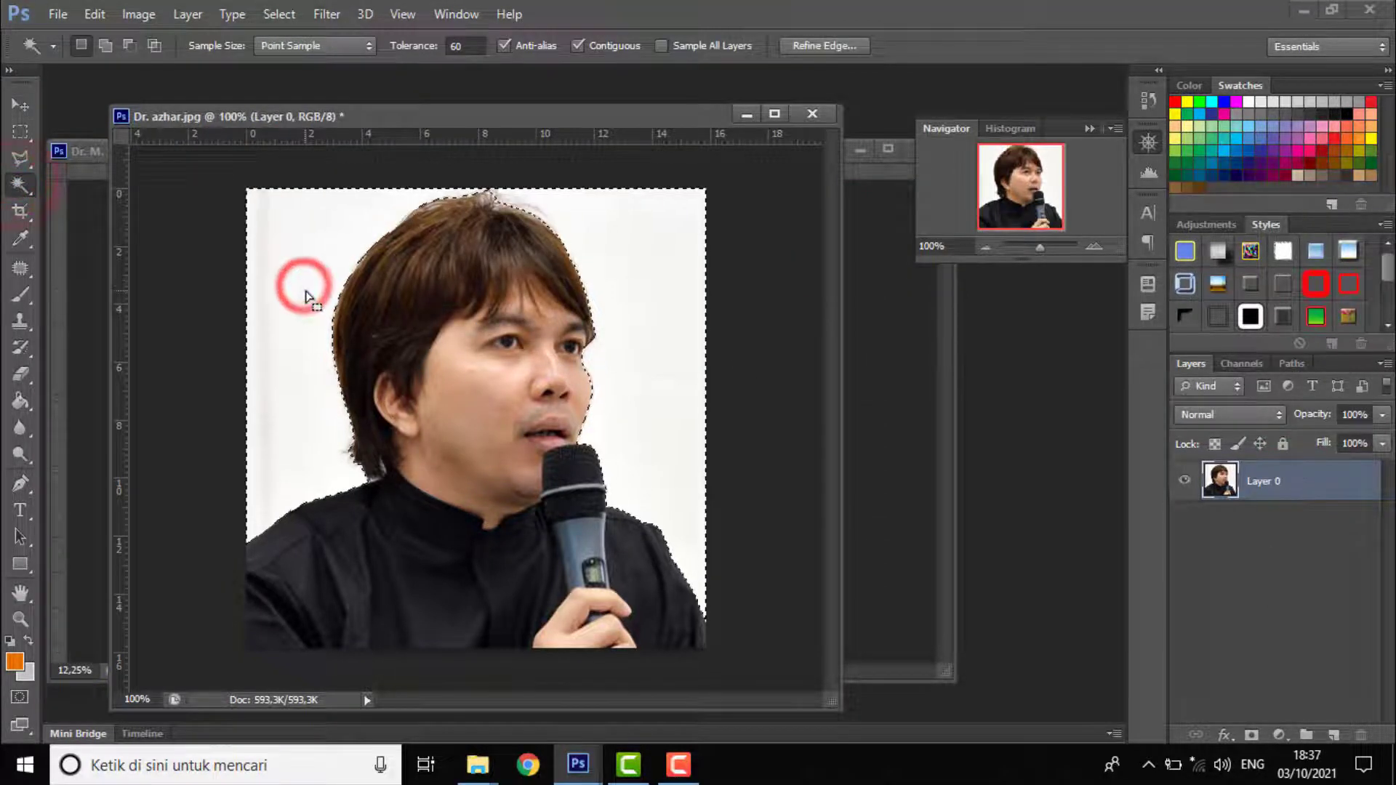
{"action": "key", "text": "Delete"}
{"action": "left_click", "coordinate": [649, 396]}
Copy the microphone cutout into the orange-background document, placing it beside the white-shirt man's head
{"action": "left_click", "coordinate": [18, 104]}
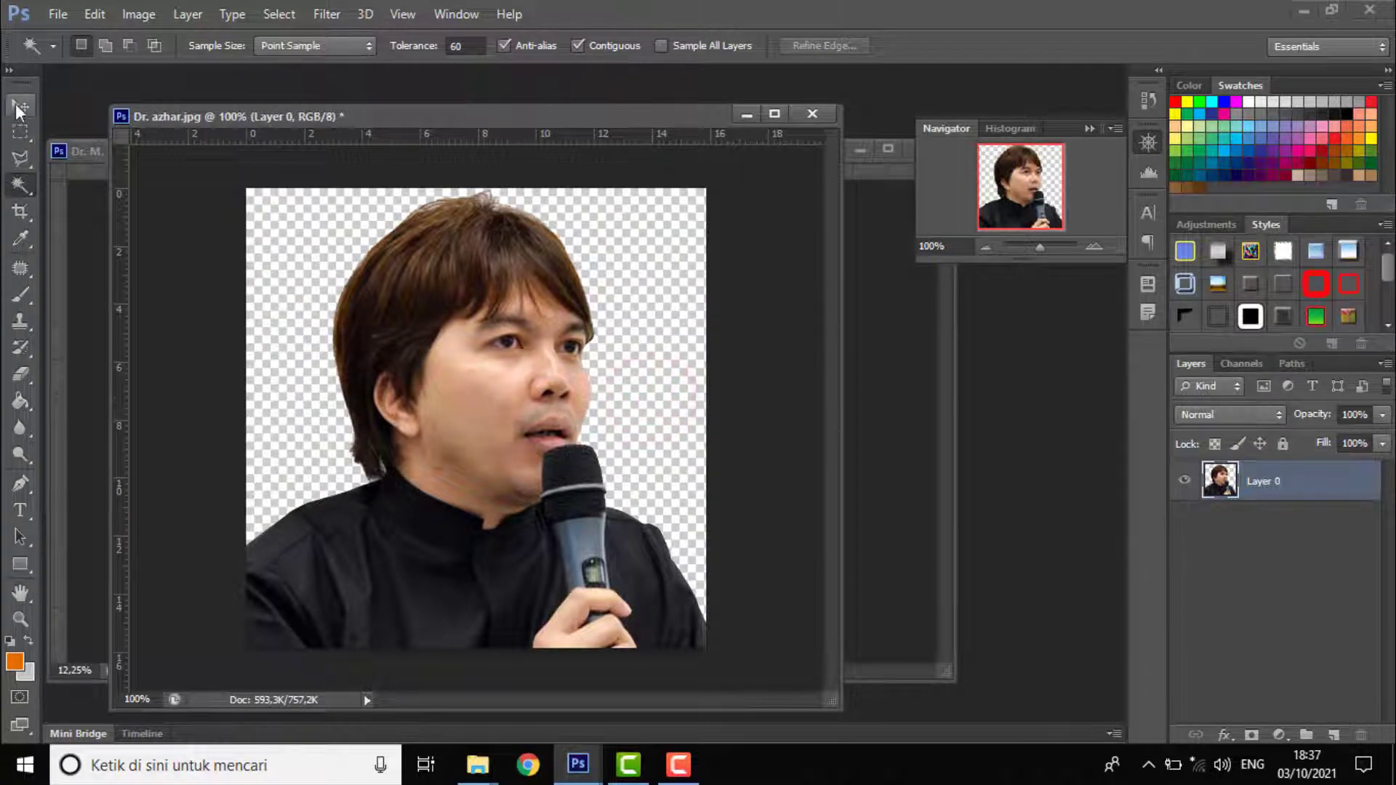
{"action": "left_click_drag", "start_coordinate": [552, 121], "coordinate": [846, 263]}
{"action": "left_click_drag", "start_coordinate": [748, 450], "coordinate": [296, 384]}
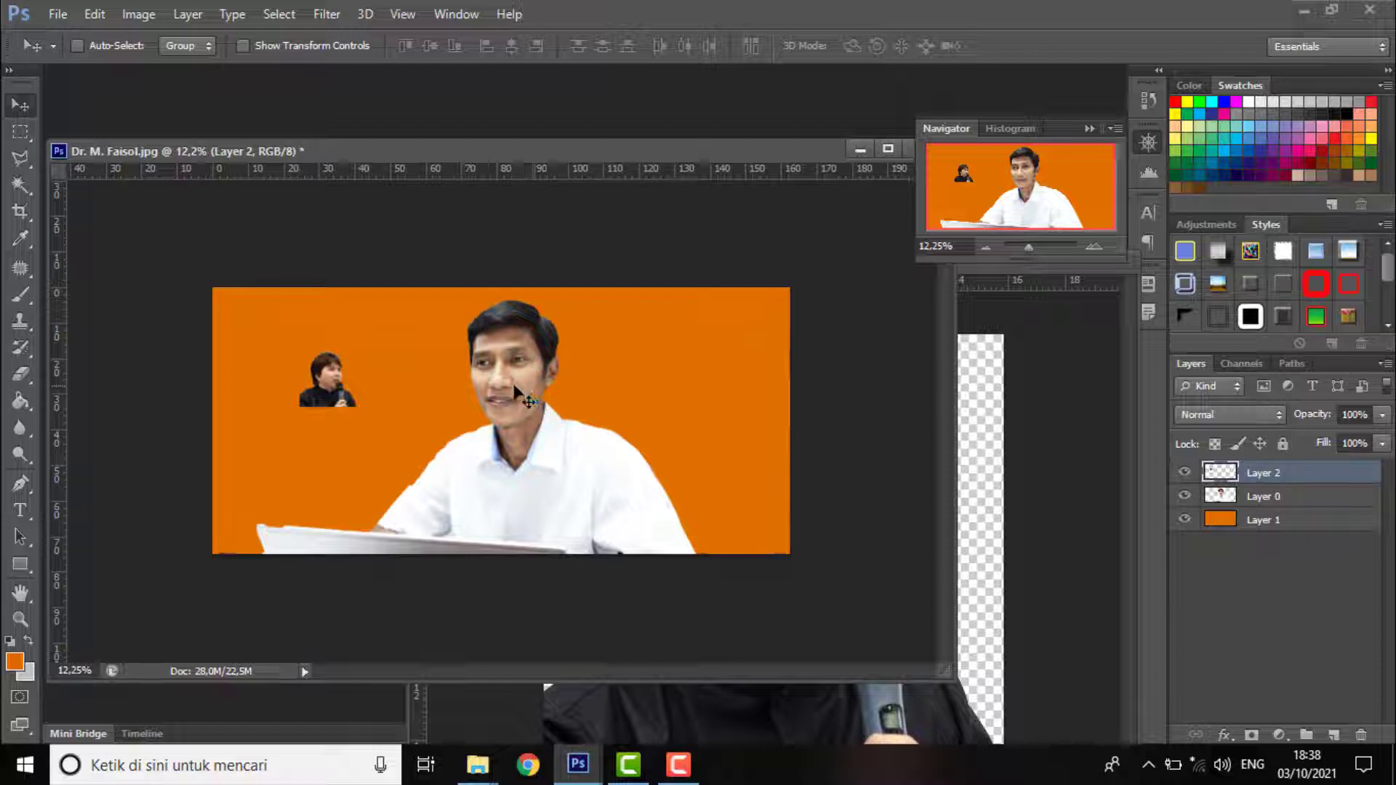
Check the orange-background document's image size without changing it
{"action": "left_click", "coordinate": [137, 15]}
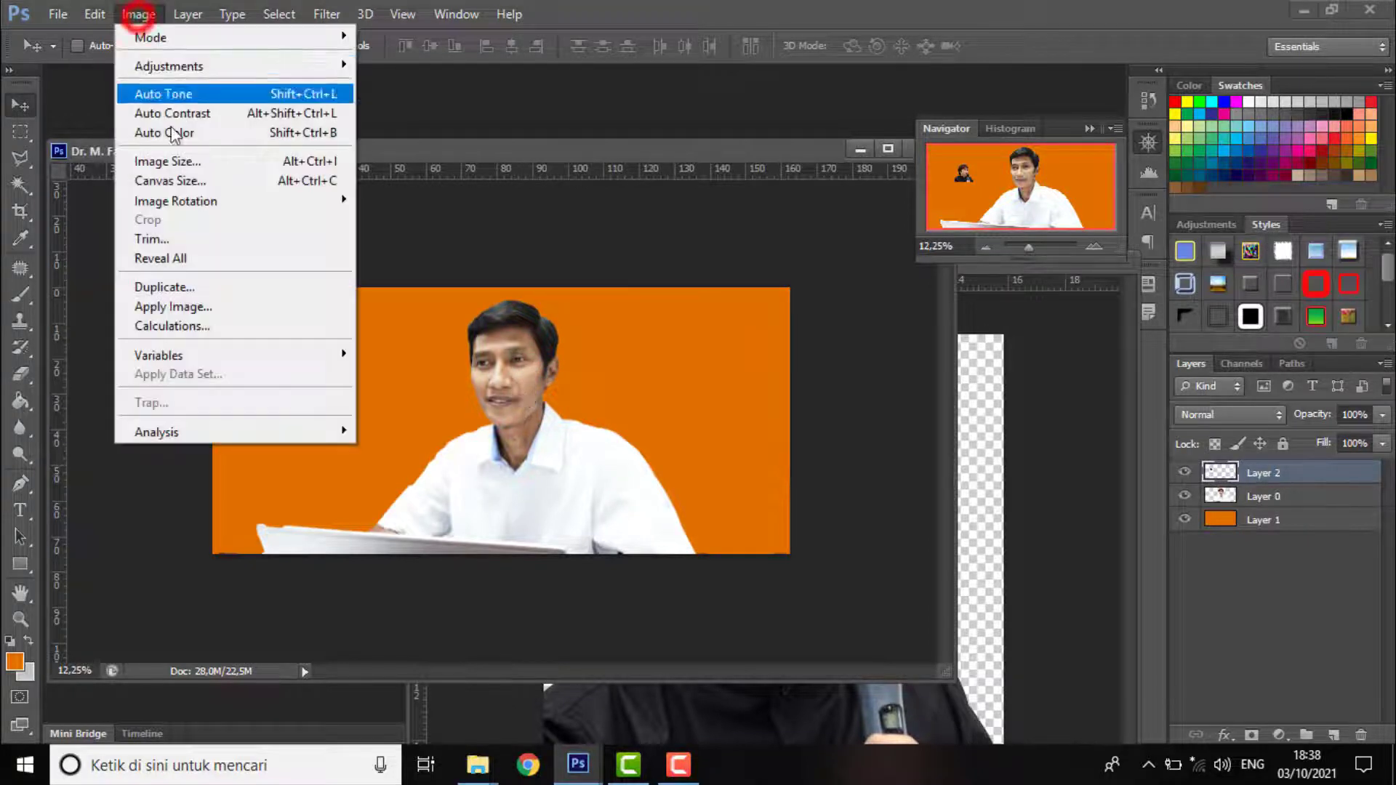
{"action": "left_click", "coordinate": [181, 164]}
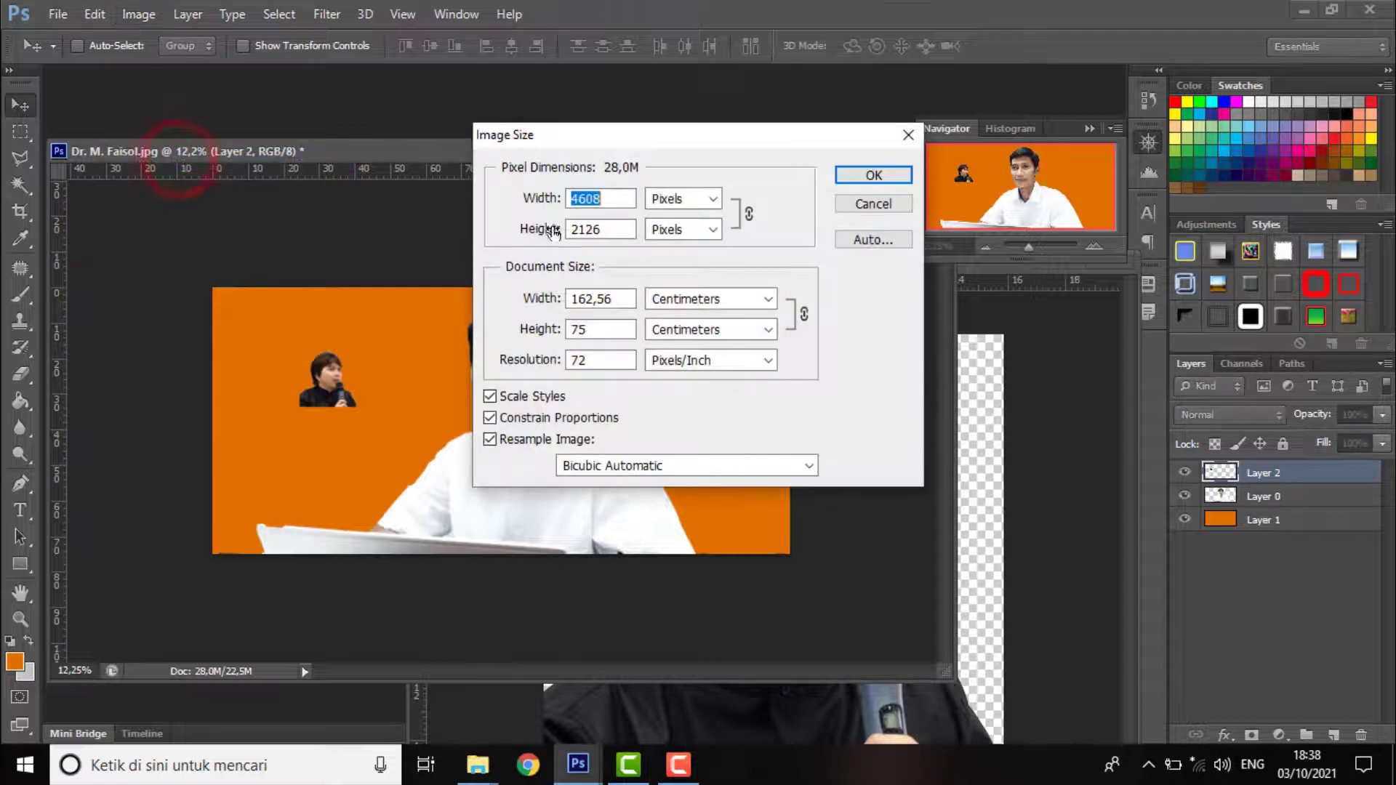
{"action": "left_click", "coordinate": [847, 204]}
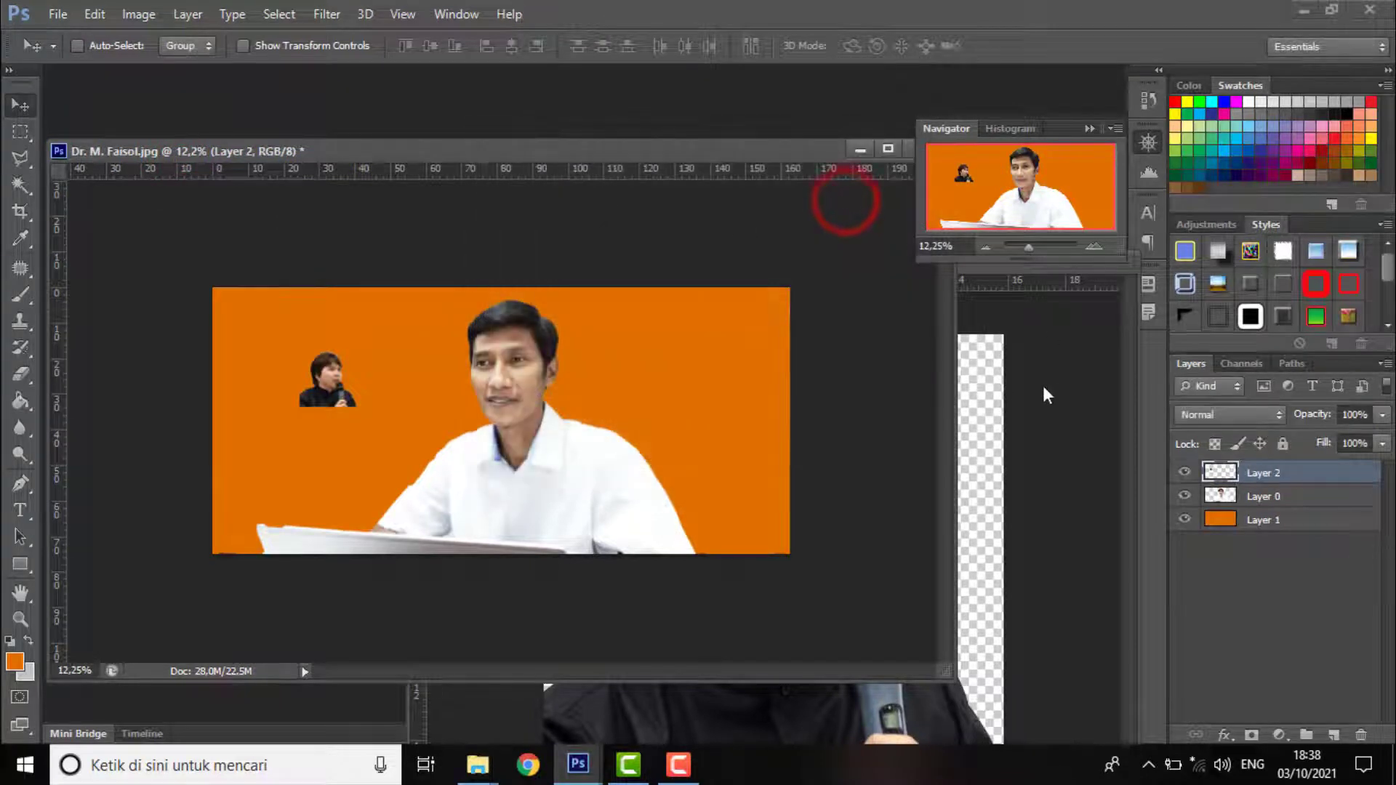
Copy the microphone cutout into the orange-background document again, between the first copy and the white-shirt man
{"action": "left_click", "coordinate": [978, 386]}
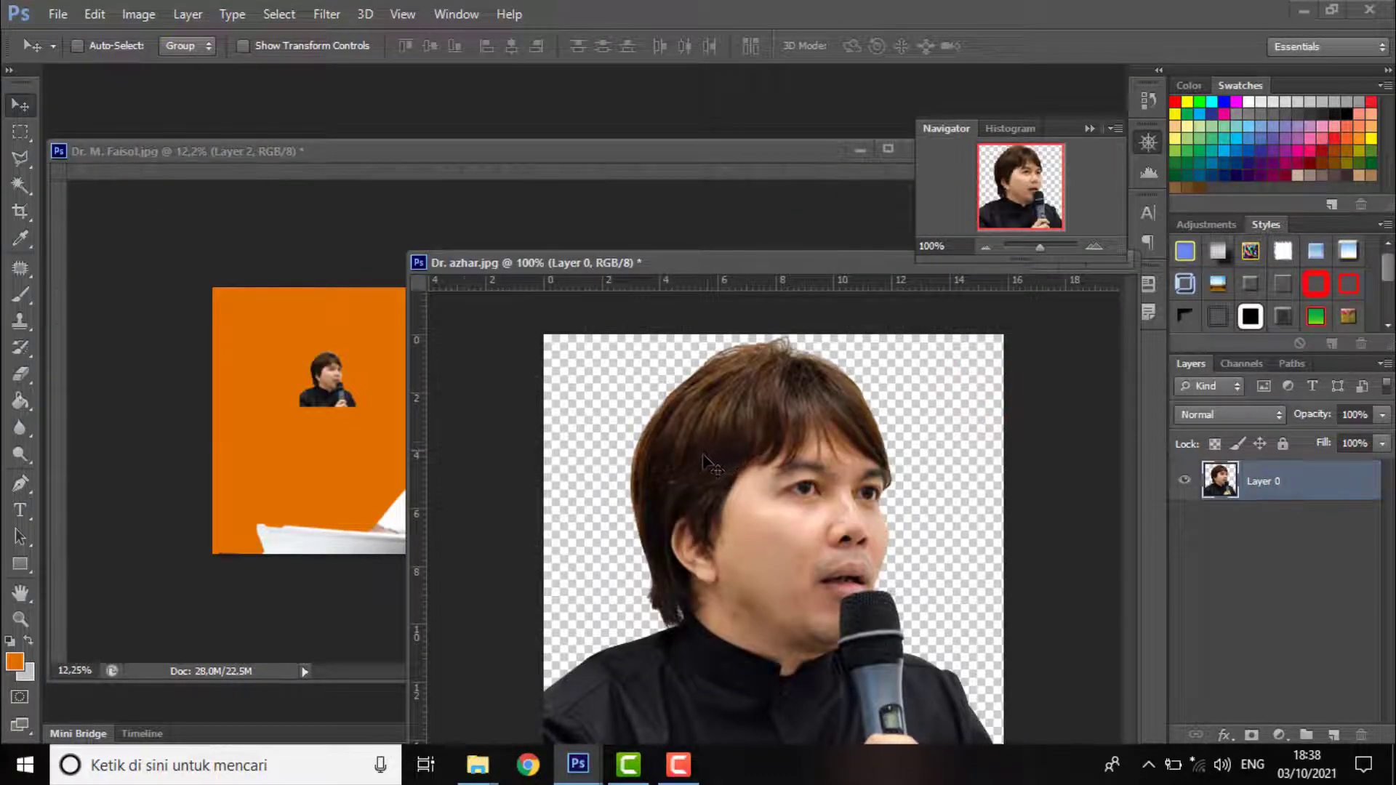
{"action": "left_click_drag", "start_coordinate": [711, 465], "coordinate": [420, 394]}
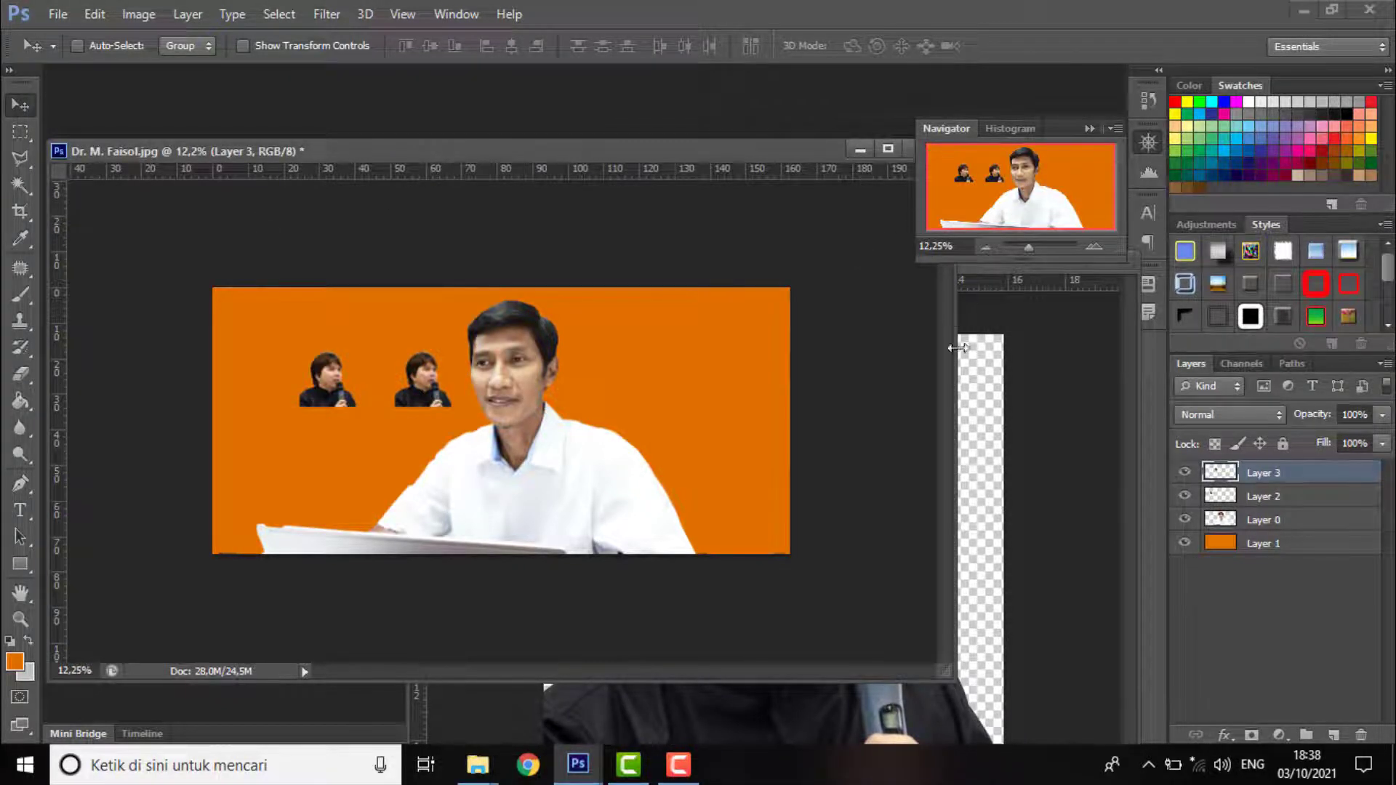
Check the microphone portrait's image size again for comparison with the orange-background document
{"action": "left_click", "coordinate": [984, 395]}
{"action": "left_click", "coordinate": [139, 13]}
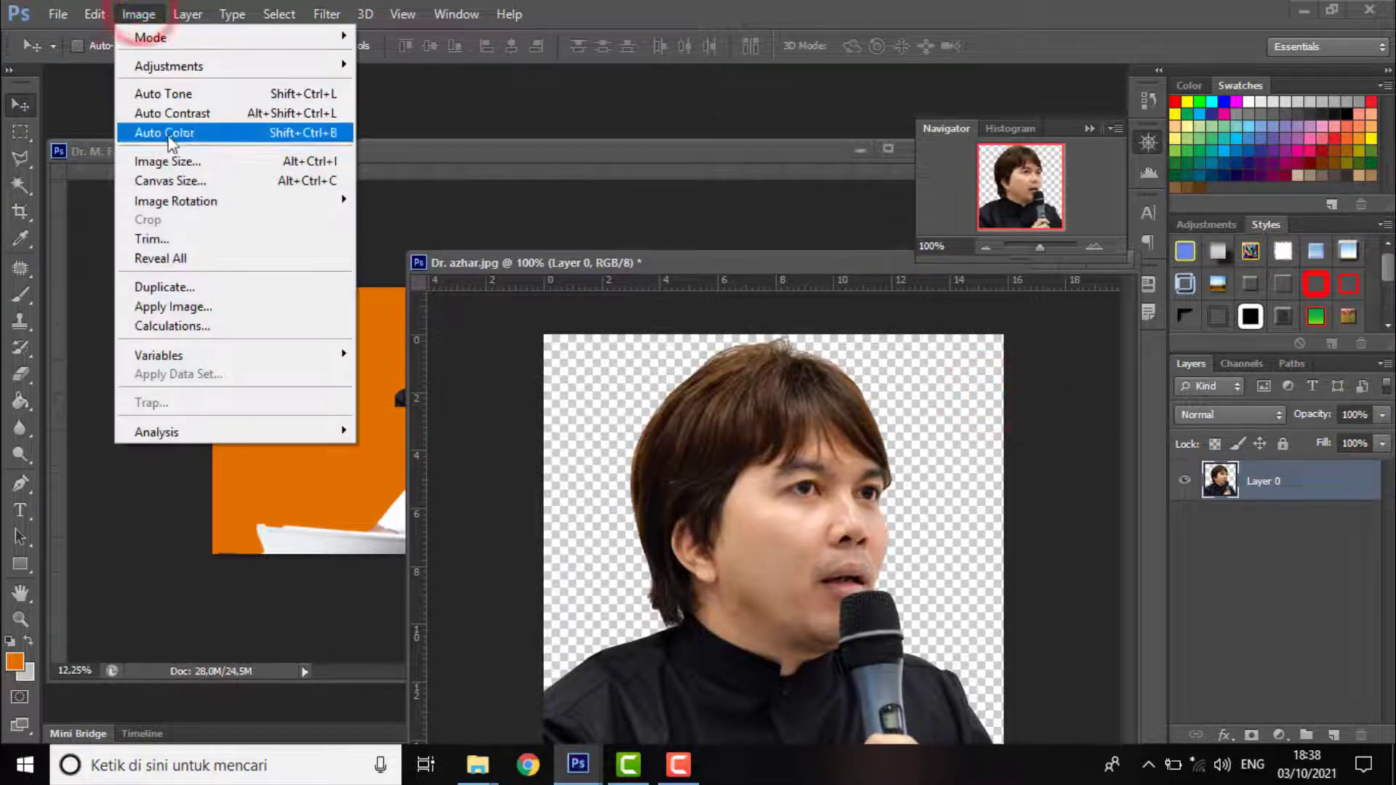
{"action": "left_click", "coordinate": [169, 161]}
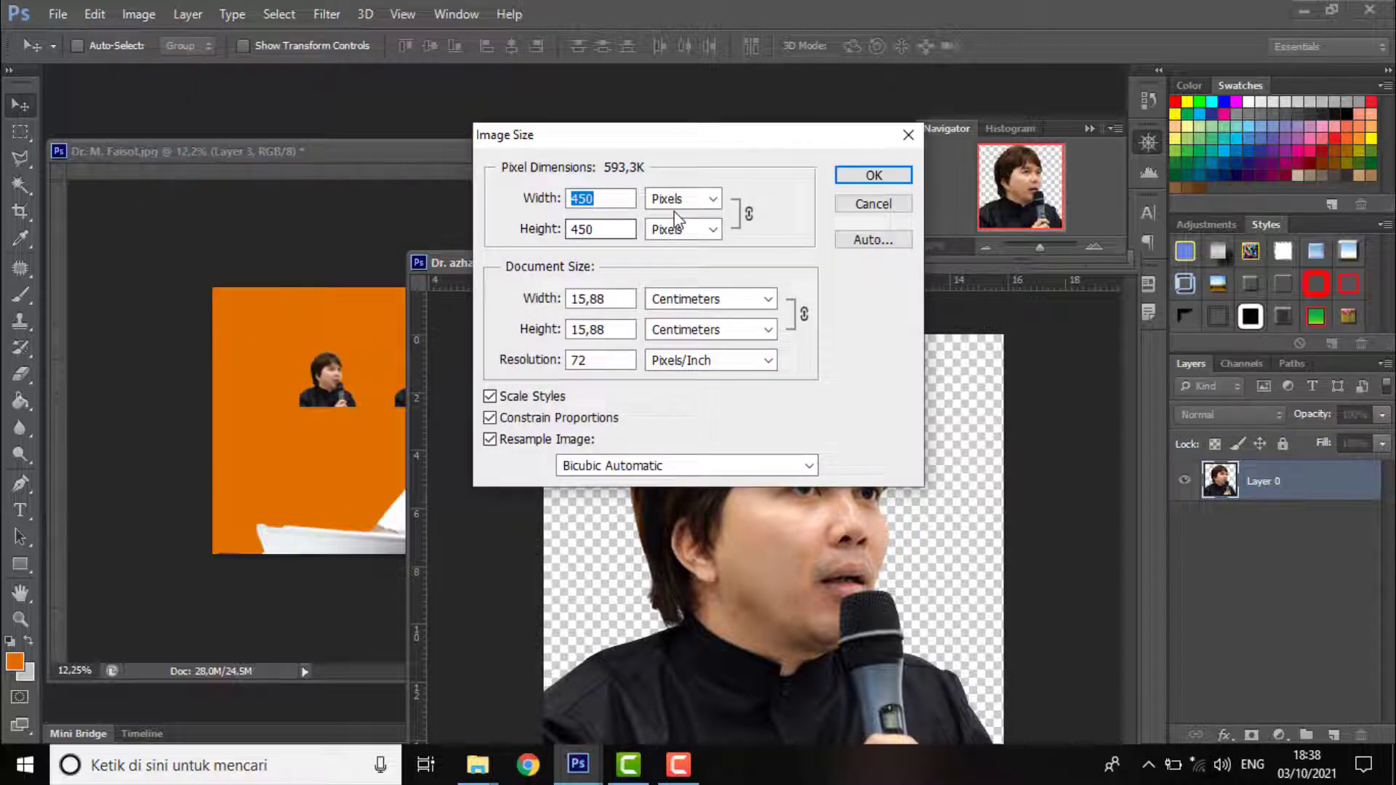
{"action": "left_click", "coordinate": [880, 204]}
Close the microphone portrait's source document without saving it
{"action": "left_click_drag", "start_coordinate": [763, 262], "coordinate": [589, 298]}
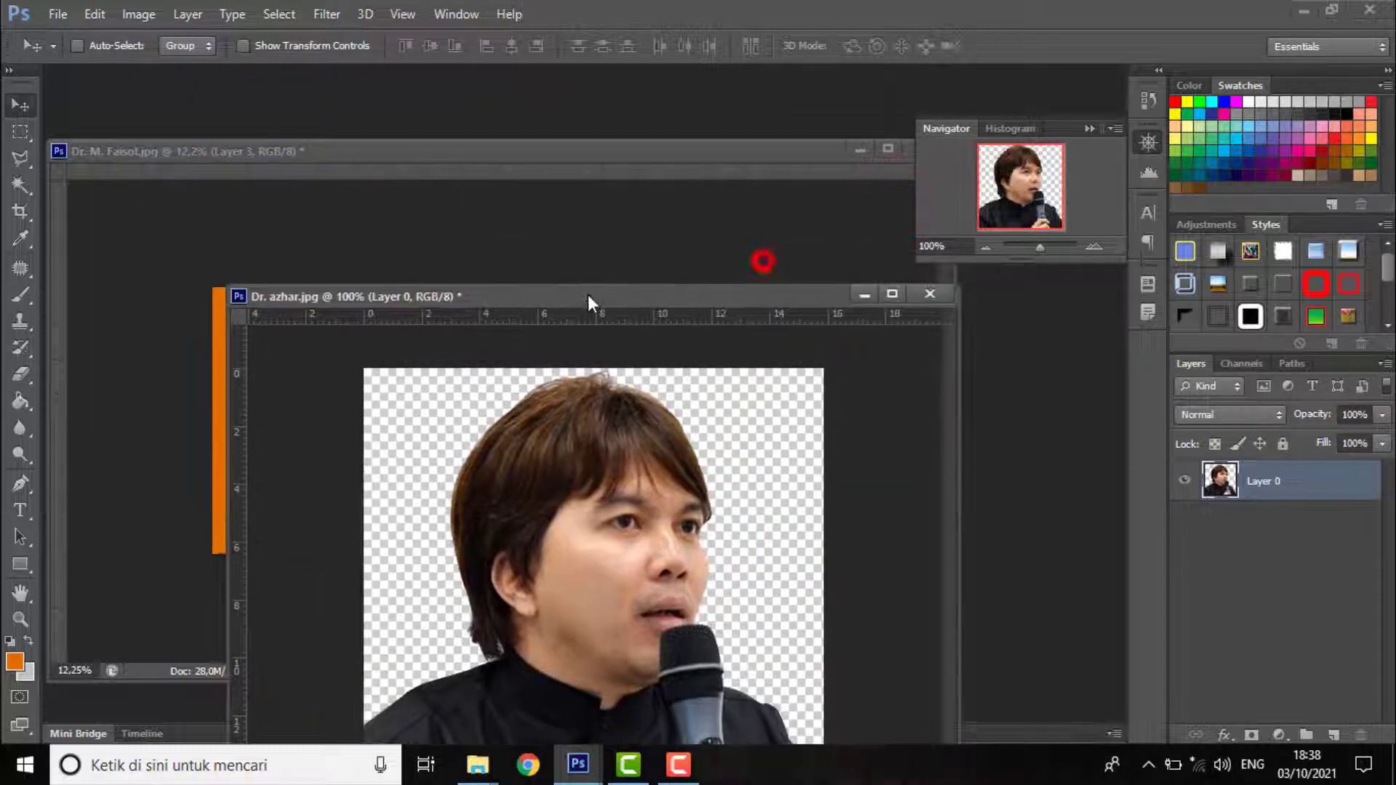
{"action": "left_click", "coordinate": [930, 293]}
{"action": "left_click", "coordinate": [675, 302]}
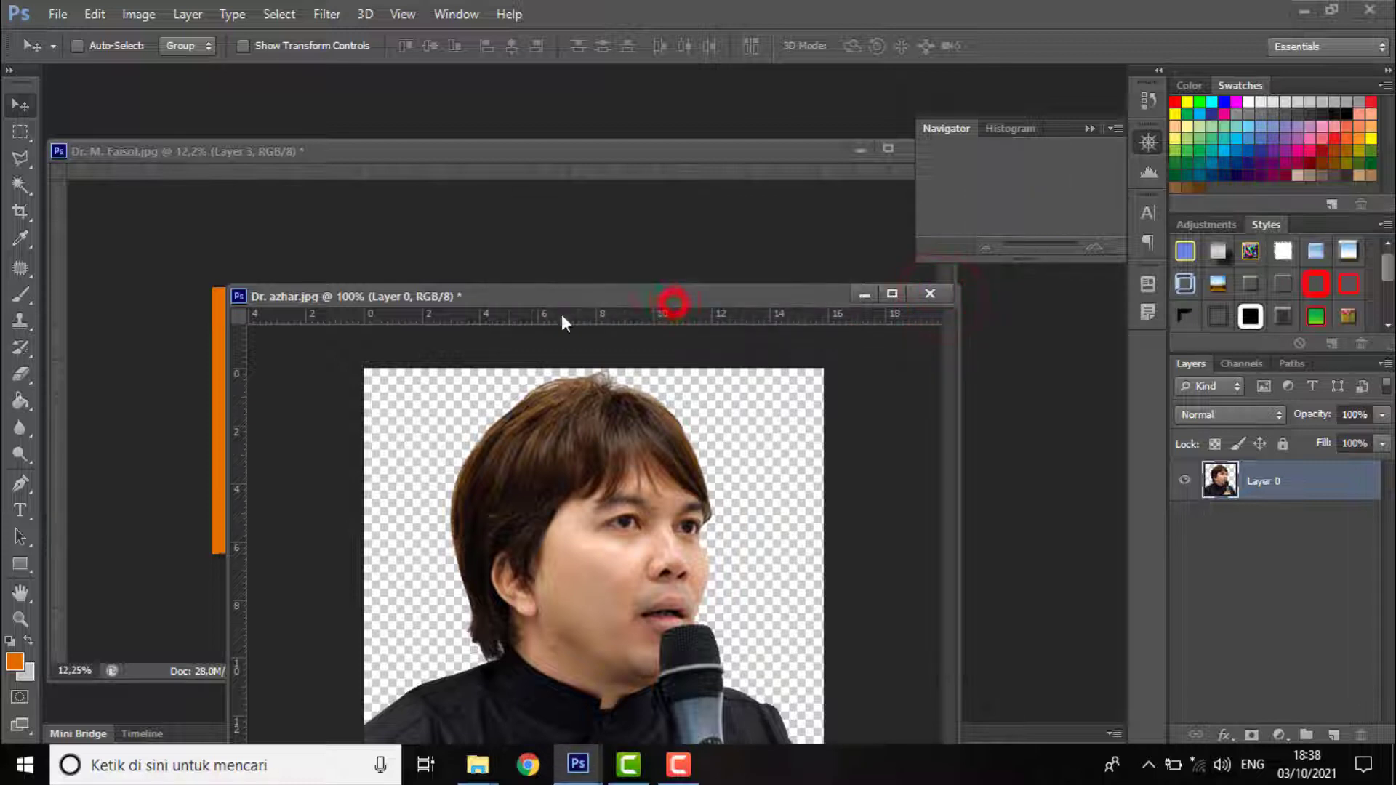
Delete Layer 3, the second microphone cutout, from the orange-background document
{"action": "left_click", "coordinate": [154, 346]}
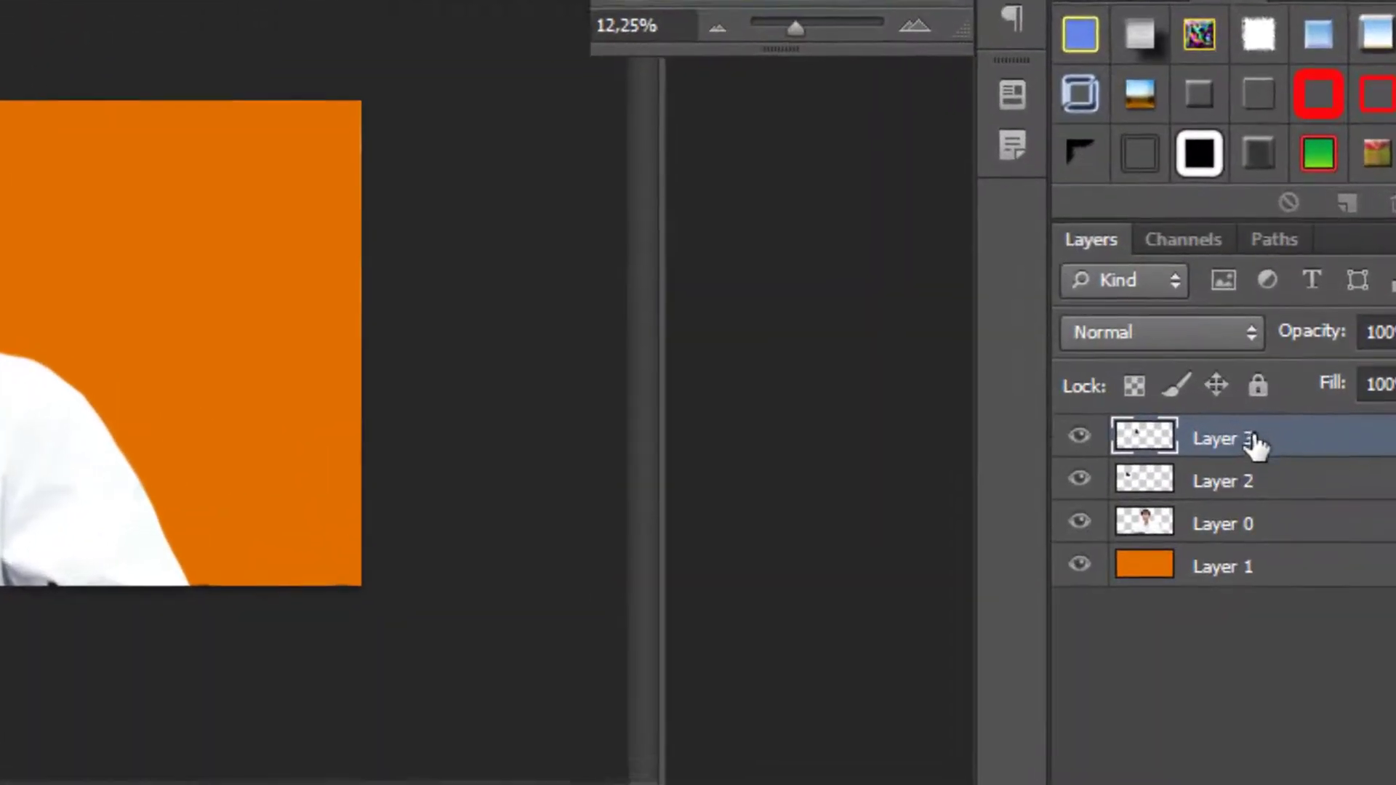
{"action": "left_click_drag", "start_coordinate": [1279, 474], "coordinate": [1308, 583]}
{"action": "left_click_drag", "start_coordinate": [1173, 416], "coordinate": [1364, 736]}
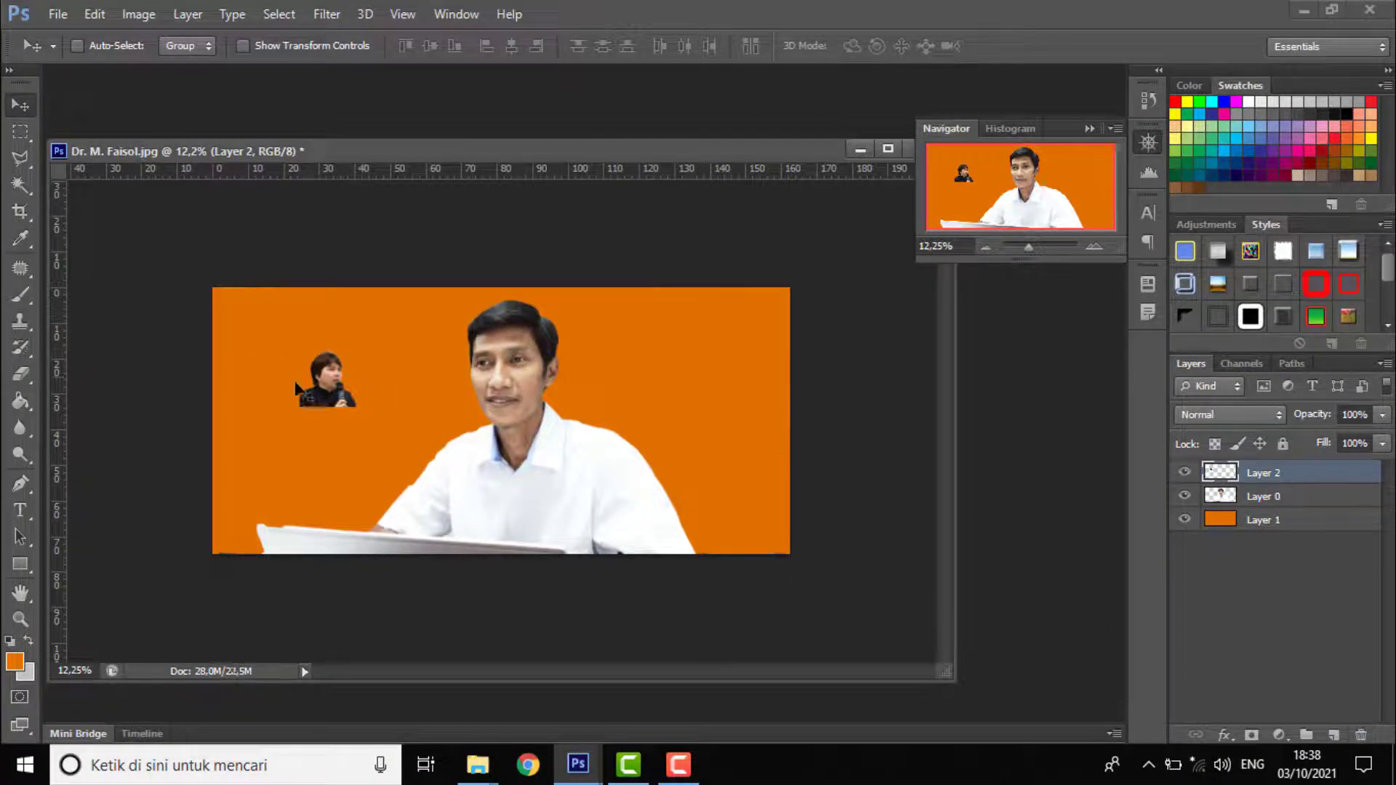
Move the Layer 2 microphone cutout slightly to the right on the orange canvas
{"action": "left_click_drag", "start_coordinate": [309, 378], "coordinate": [319, 378]}
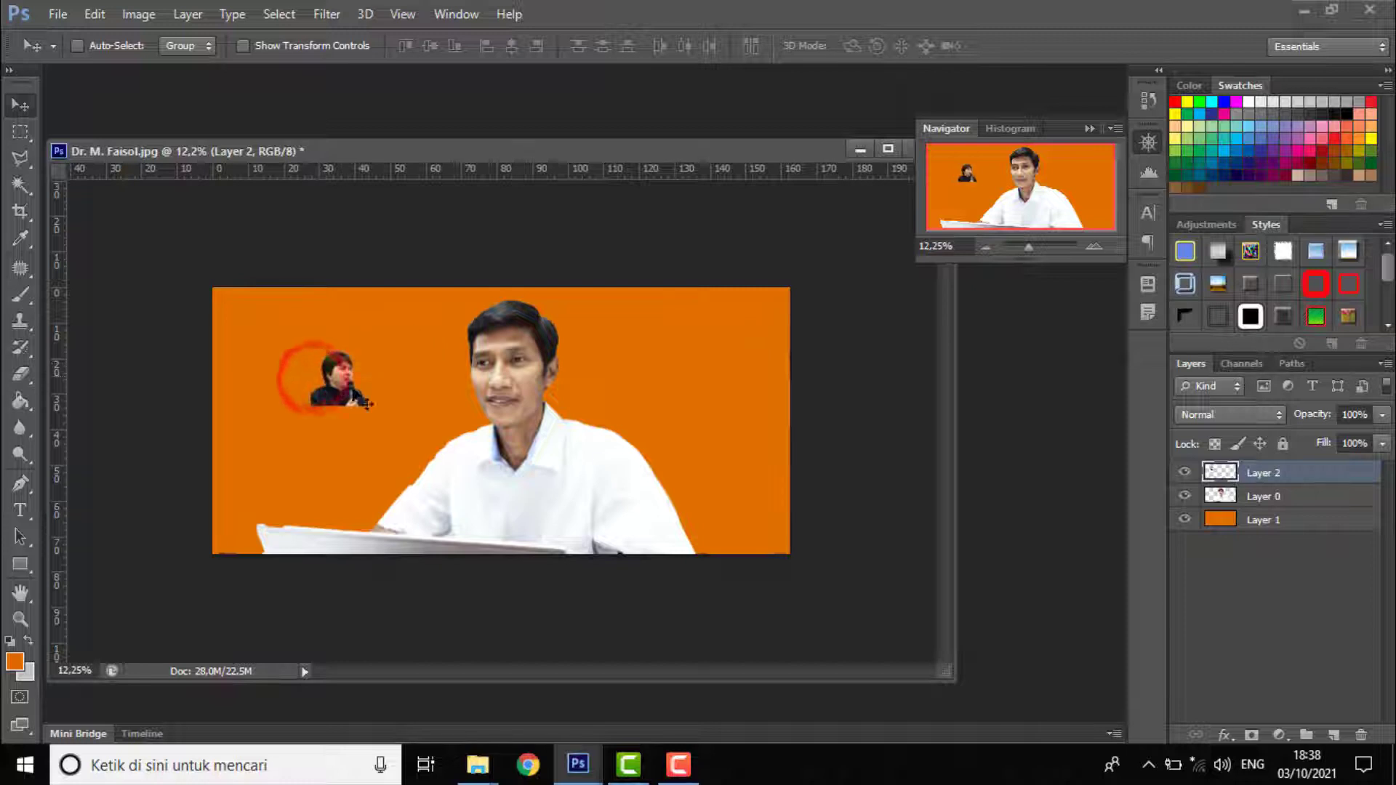
Rename the microphone cutout's layer and the white-shirt cutout's layer with the title and name of the person each one shows
{"action": "double_click", "coordinate": [1263, 476]}
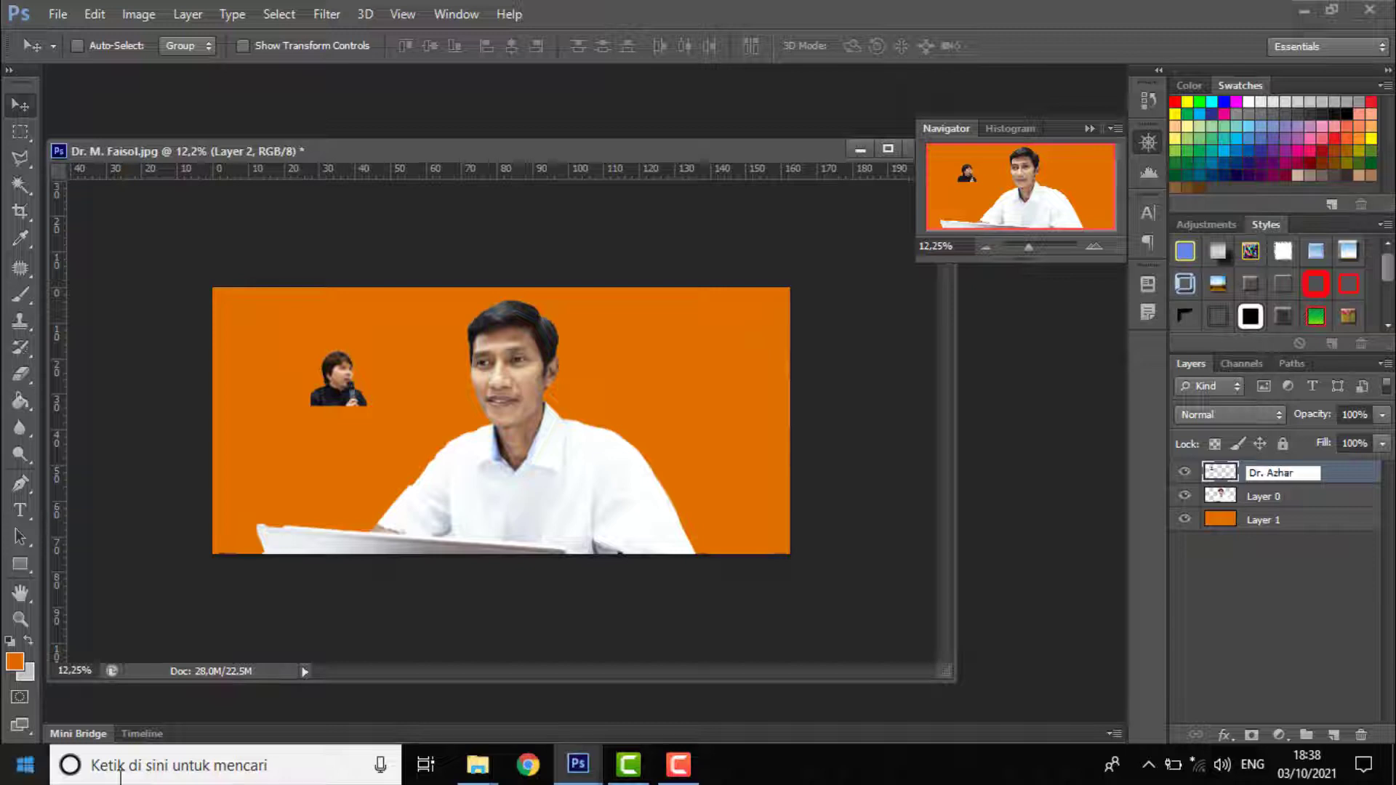
{"action": "type", "text": "Dr. Azhar"}
{"action": "double_click", "coordinate": [1280, 497]}
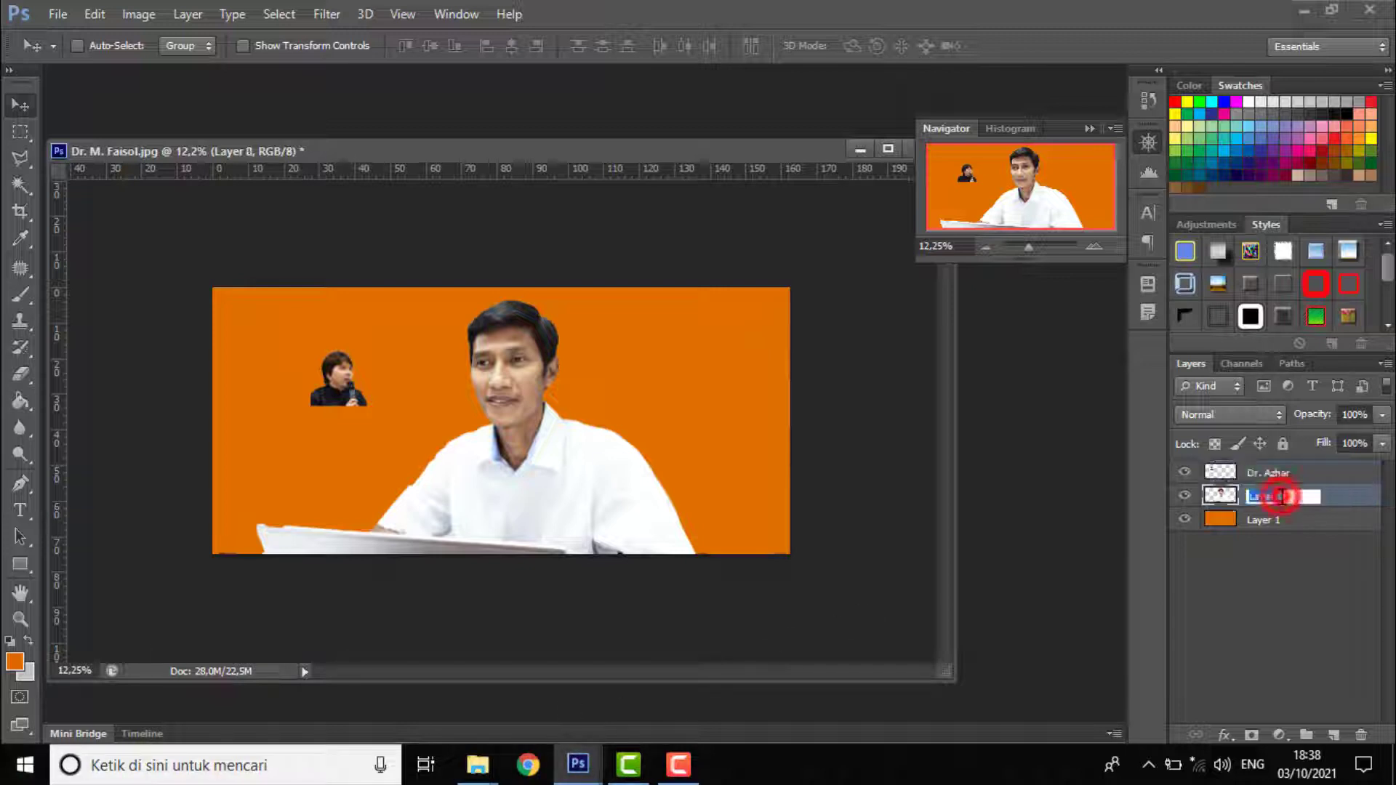
{"action": "type", "text": "Dr. F"}
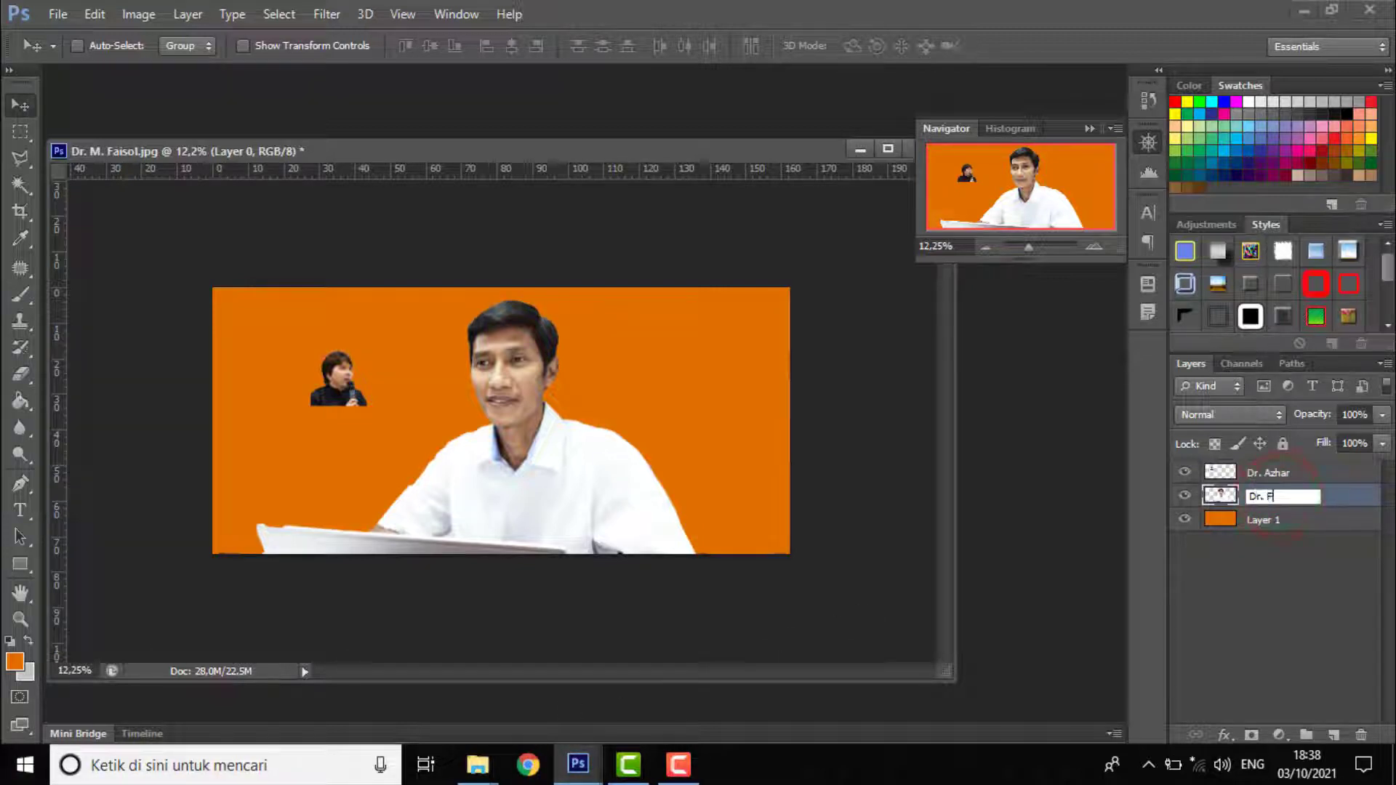
{"action": "type", "text": "aisol"}
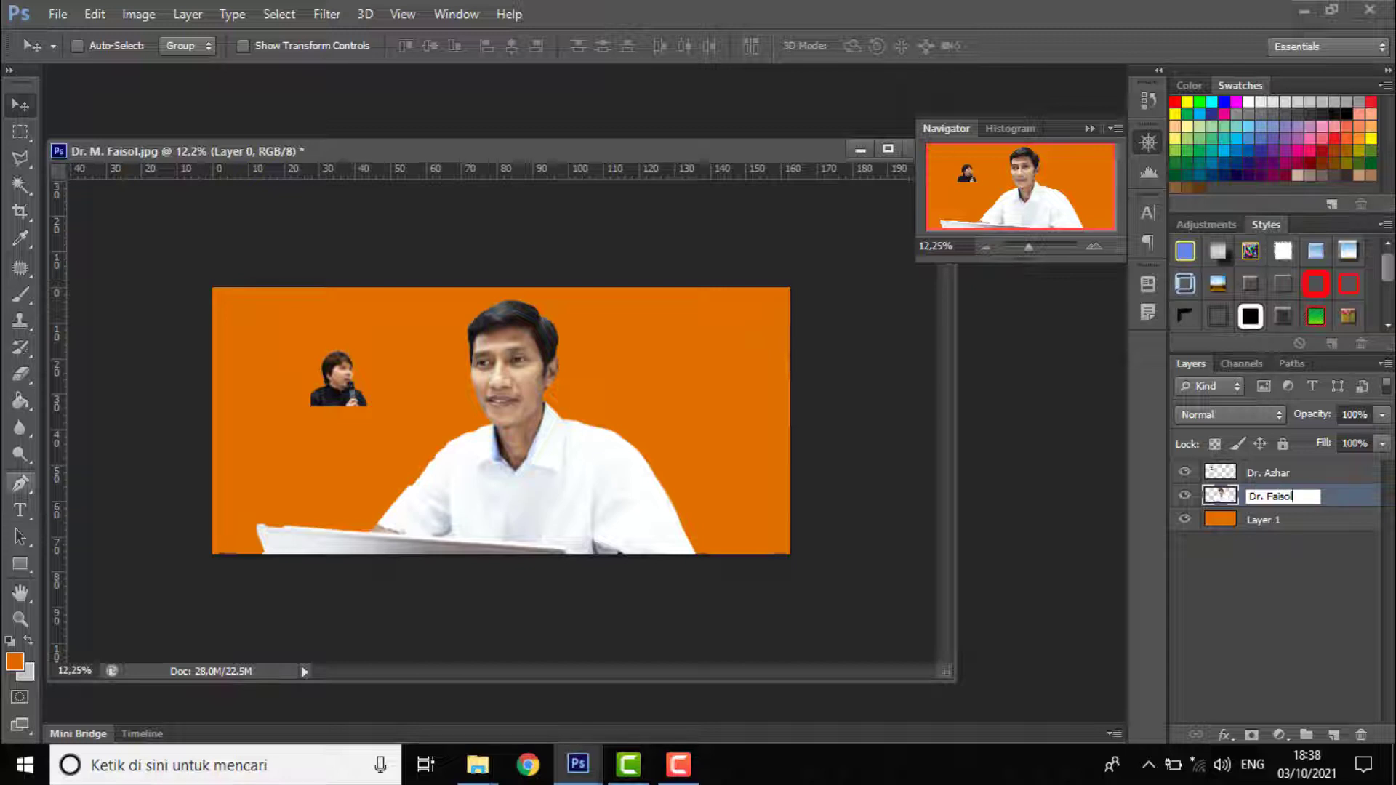
{"action": "key", "text": "Return"}
Move the white-shirt cutout about 35.56 cm horizontally to the right on the orange canvas
{"action": "left_click_drag", "start_coordinate": [337, 387], "coordinate": [463, 387]}
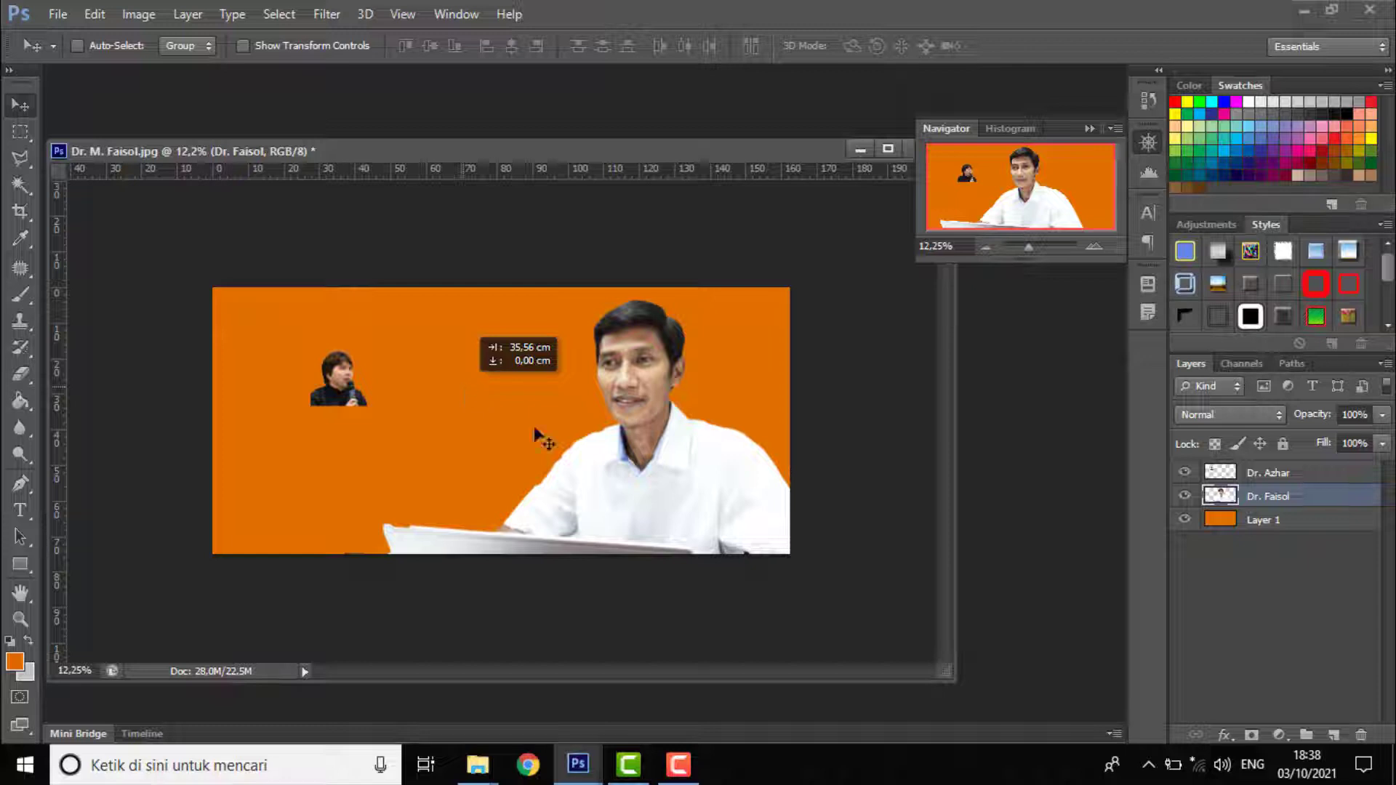
Enlarge the microphone cutout with Free Transform to nearly the canvas height and move it into the canvas's lower-left corner
{"action": "left_click", "coordinate": [1267, 478]}
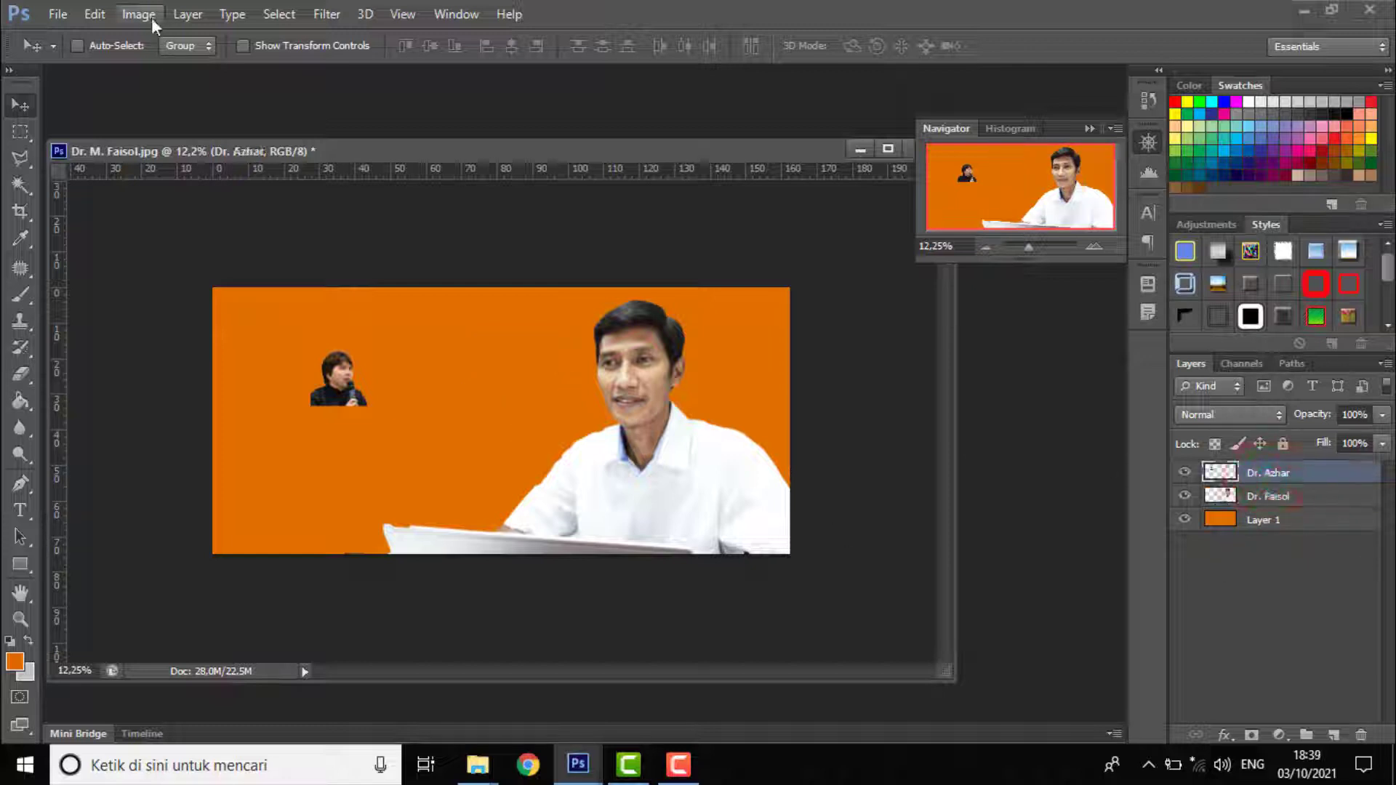
{"action": "left_click", "coordinate": [91, 15]}
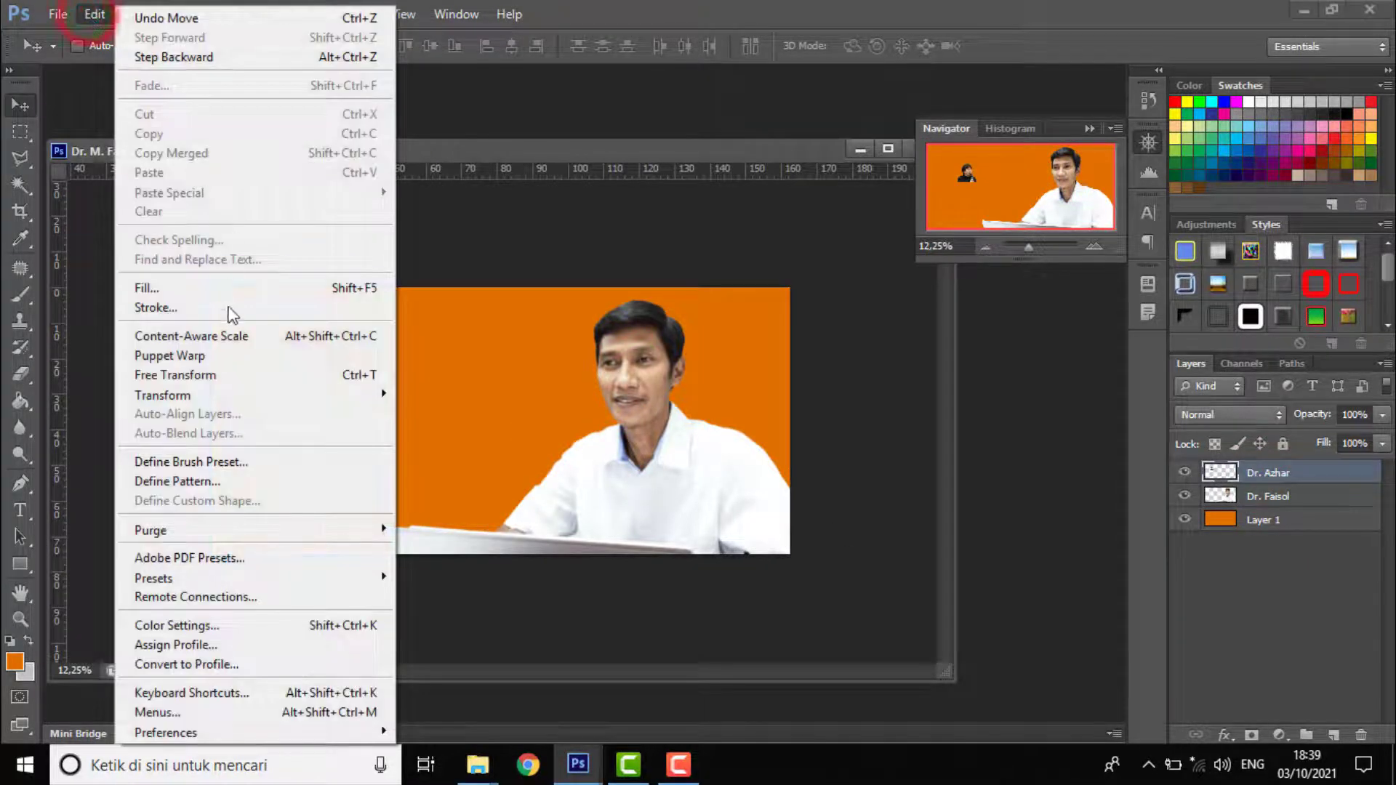
{"action": "left_click", "coordinate": [219, 376]}
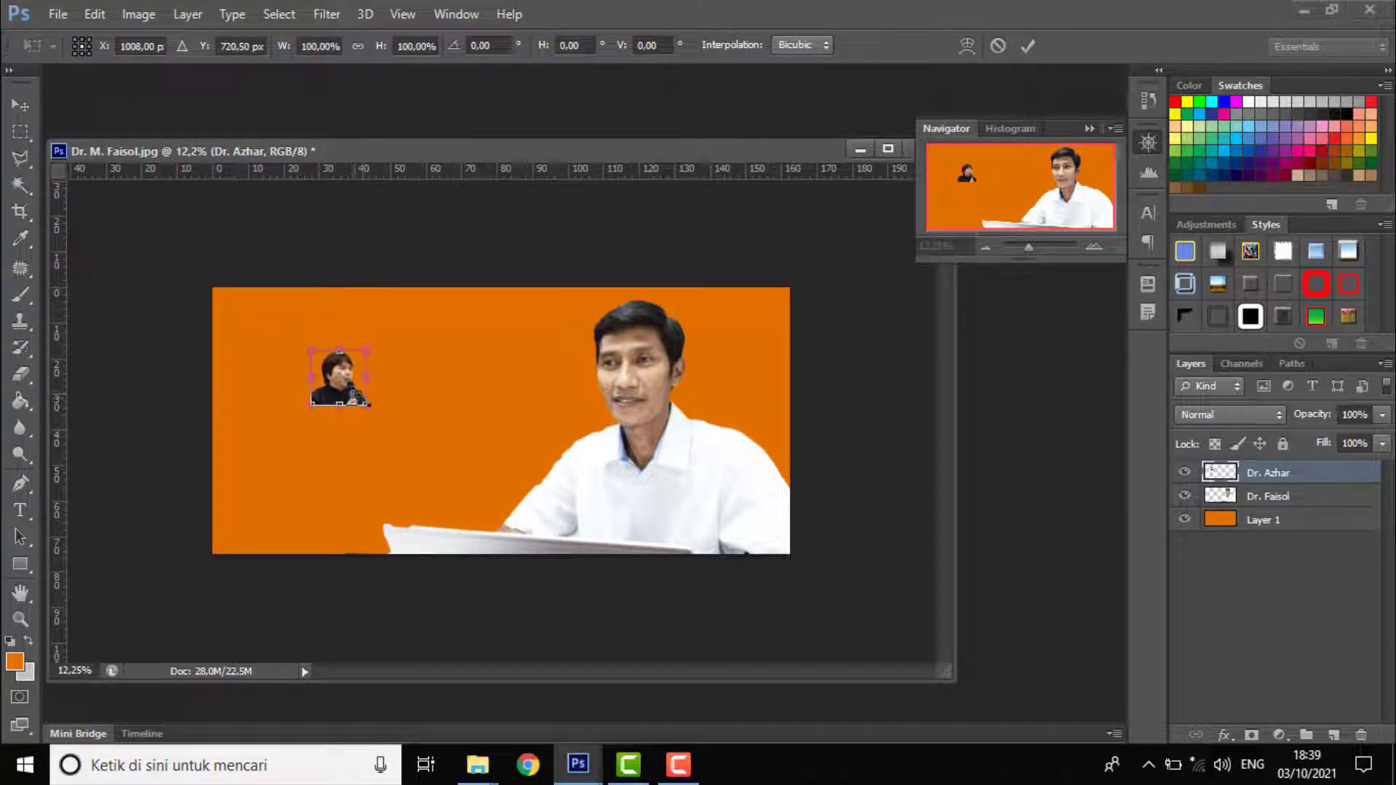
{"action": "left_click_drag", "start_coordinate": [365, 403], "coordinate": [523, 560]}
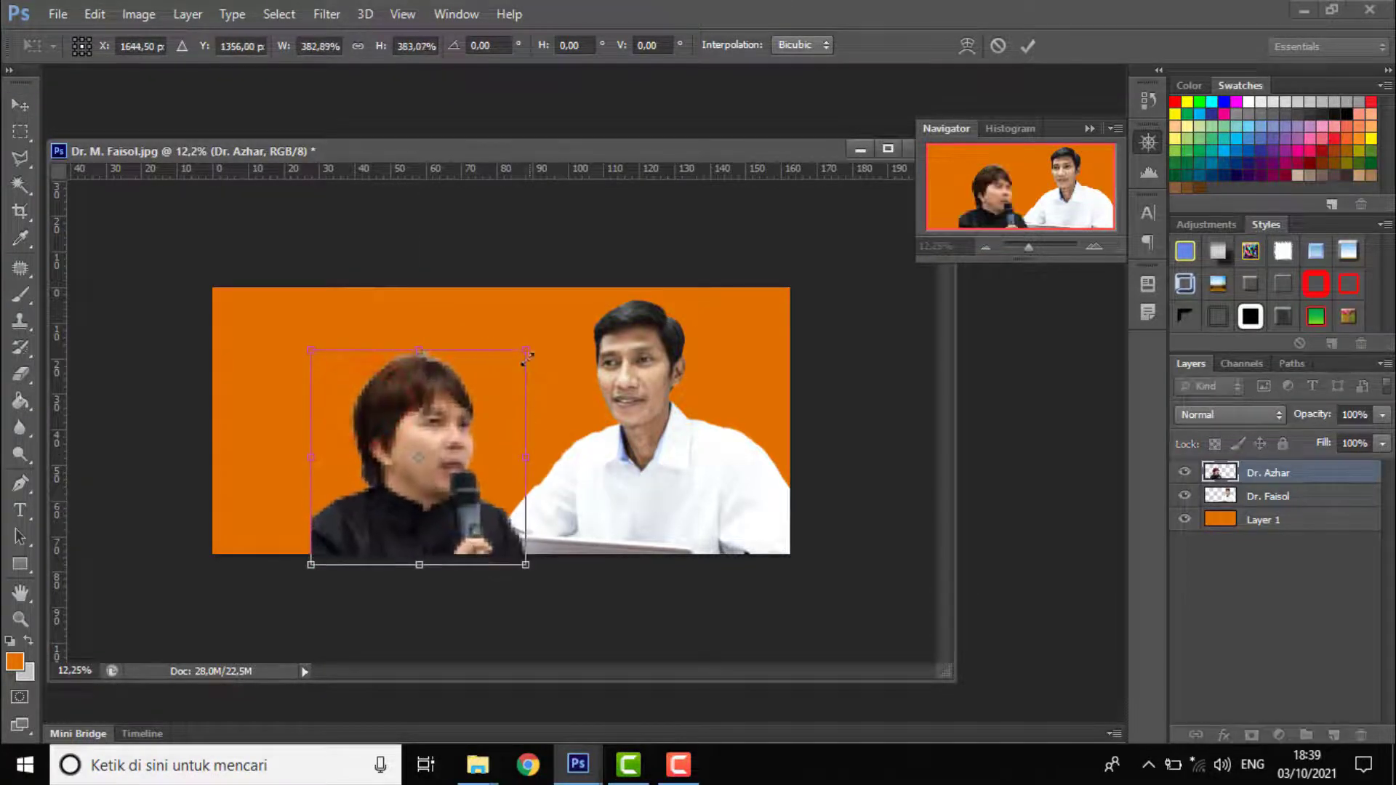
{"action": "left_click_drag", "start_coordinate": [524, 350], "coordinate": [553, 329]}
{"action": "key", "text": "Return"}
{"action": "left_click_drag", "start_coordinate": [467, 396], "coordinate": [358, 401]}
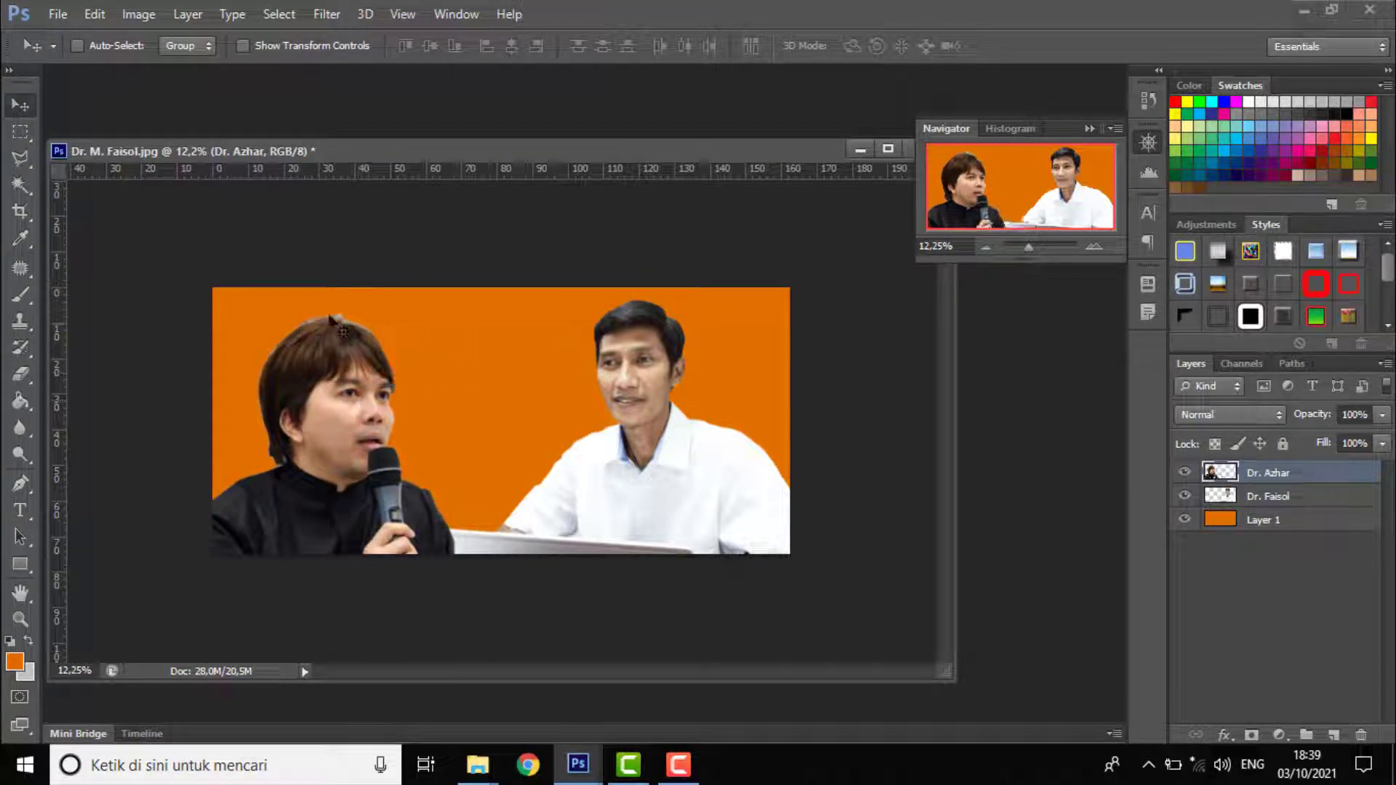
Set the Eraser to a soft round brush with 0% hardness and a size of 69 px
{"action": "left_click_drag", "start_coordinate": [1031, 248], "coordinate": [1035, 247]}
{"action": "left_click_drag", "start_coordinate": [975, 195], "coordinate": [965, 171]}
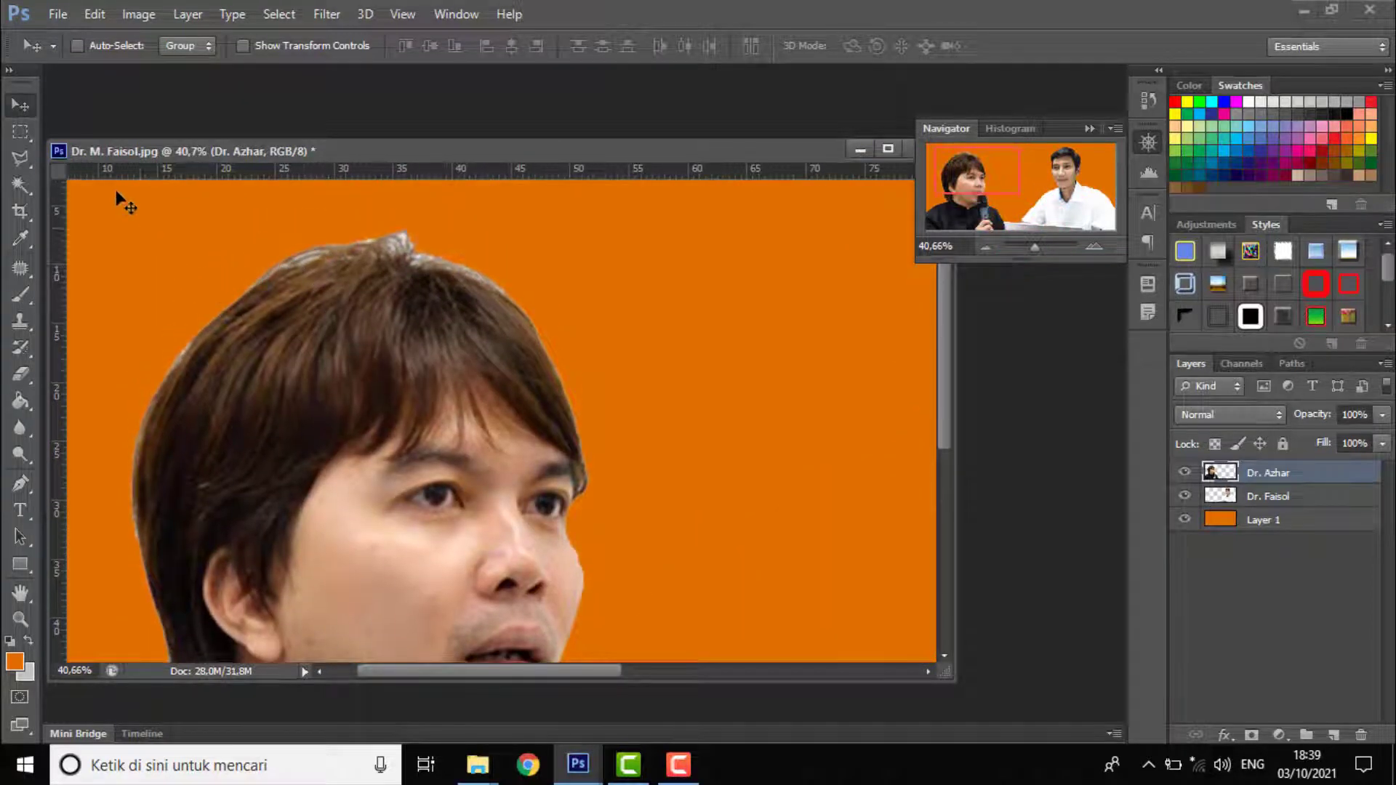
{"action": "left_click", "coordinate": [18, 373]}
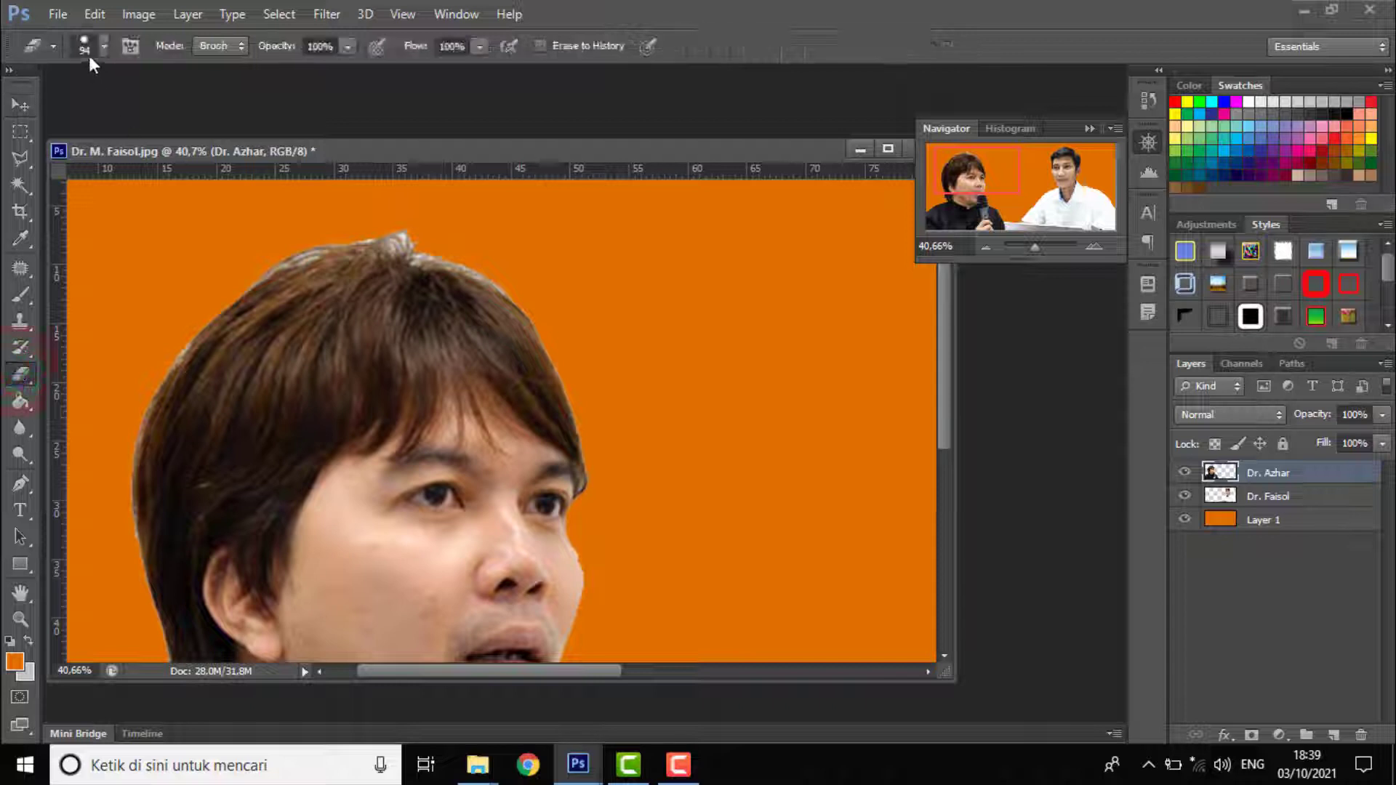
{"action": "left_click", "coordinate": [102, 48]}
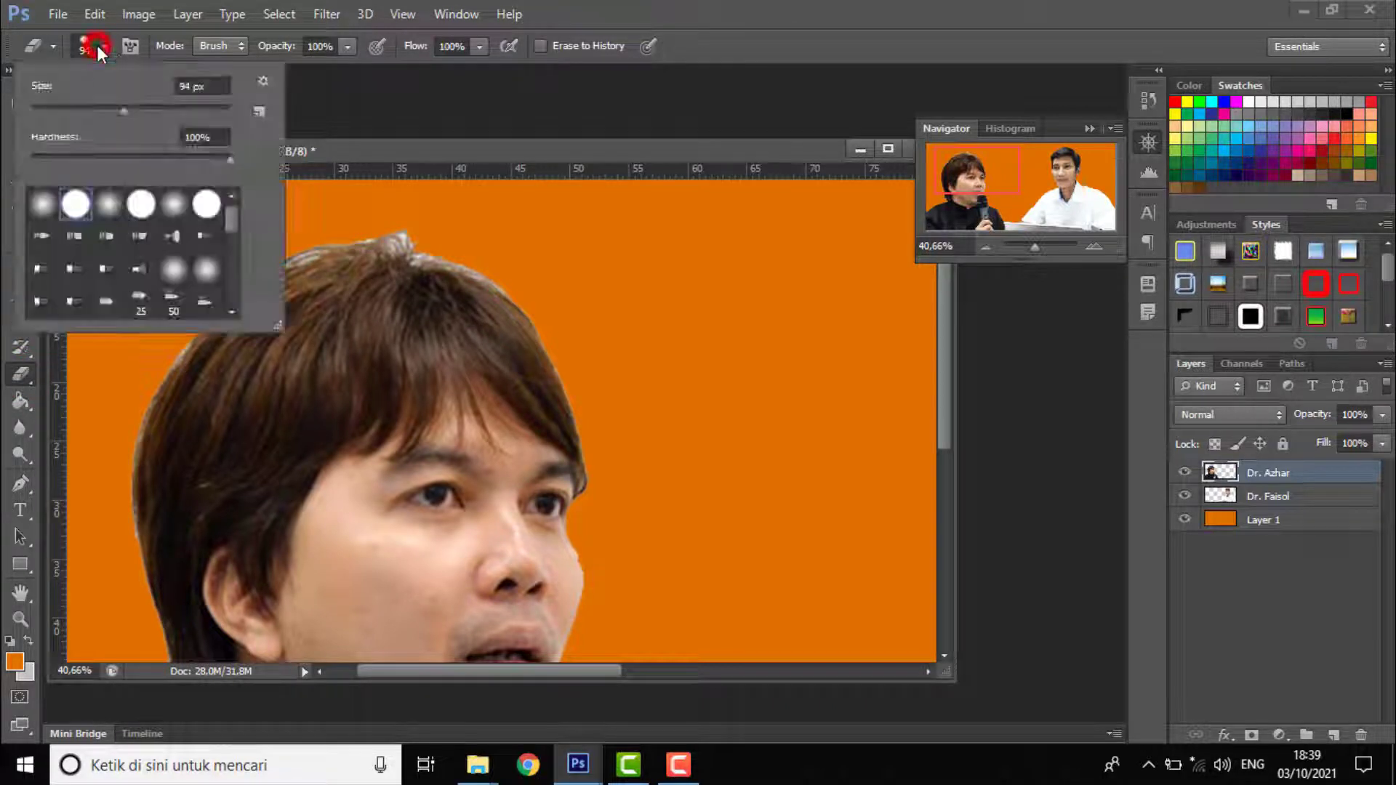
{"action": "left_click", "coordinate": [43, 206]}
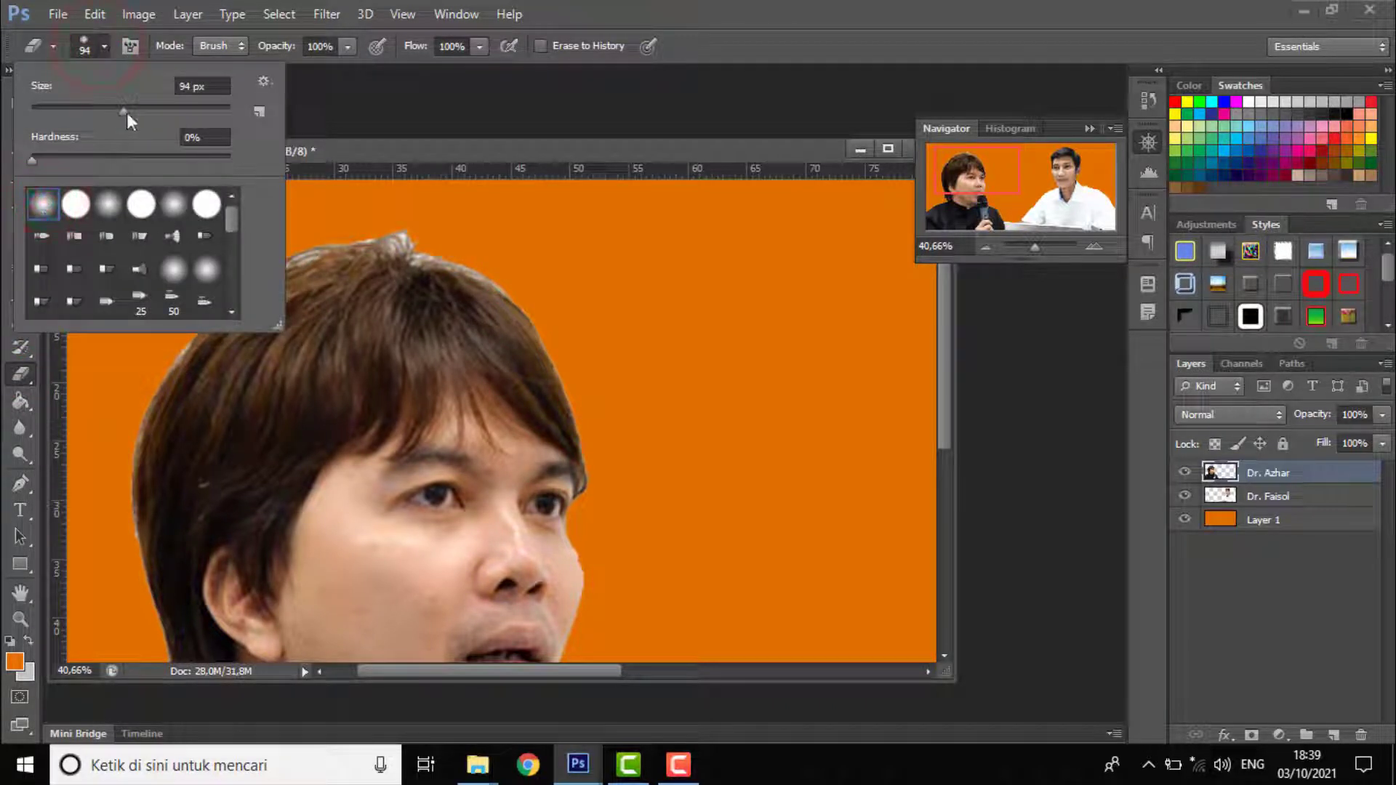
{"action": "left_click", "coordinate": [98, 106]}
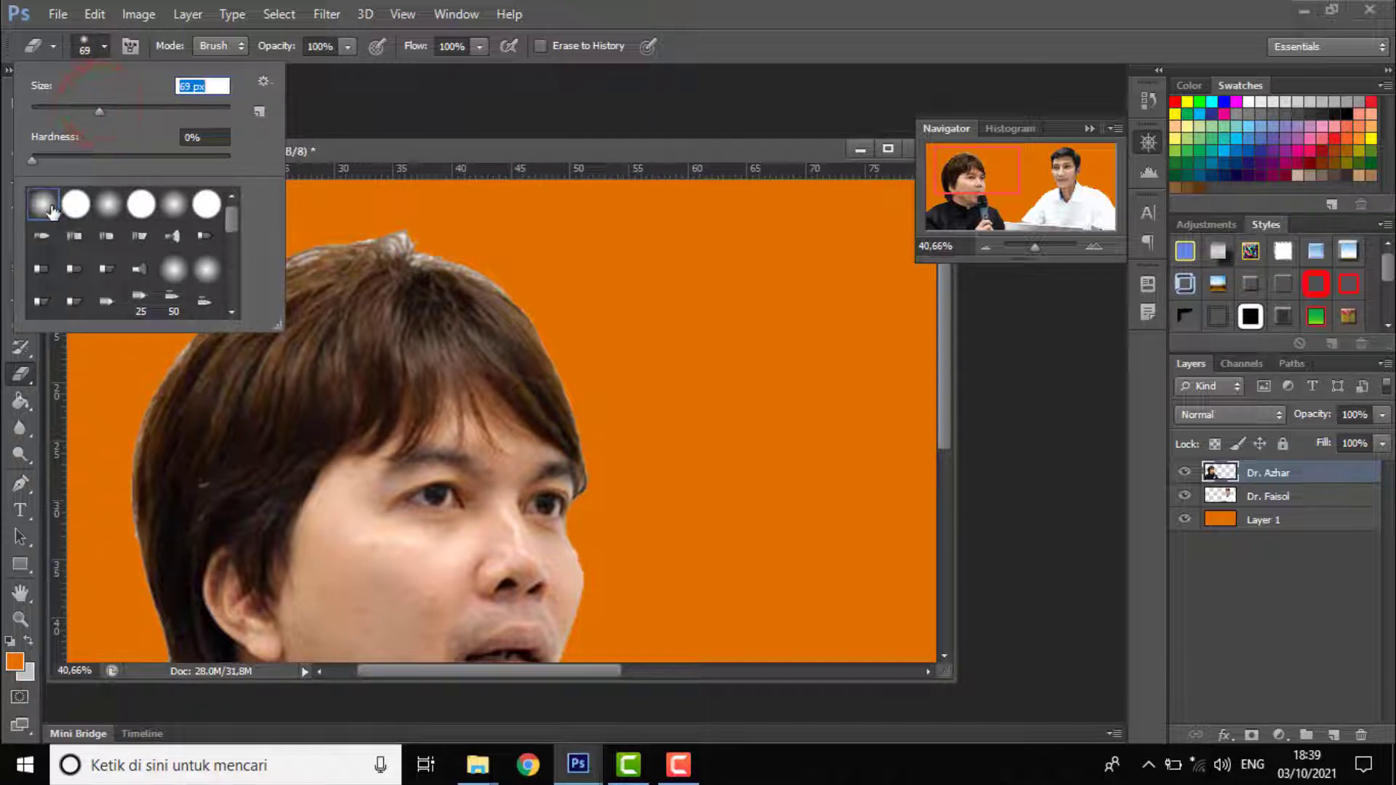
{"action": "left_click", "coordinate": [423, 151]}
Reduce the Eraser size to 34 px and start erasing the light fringe at the crown of the microphone cutout's hair
{"action": "left_click_drag", "start_coordinate": [1036, 244], "coordinate": [1034, 246]}
{"action": "left_click", "coordinate": [969, 165]}
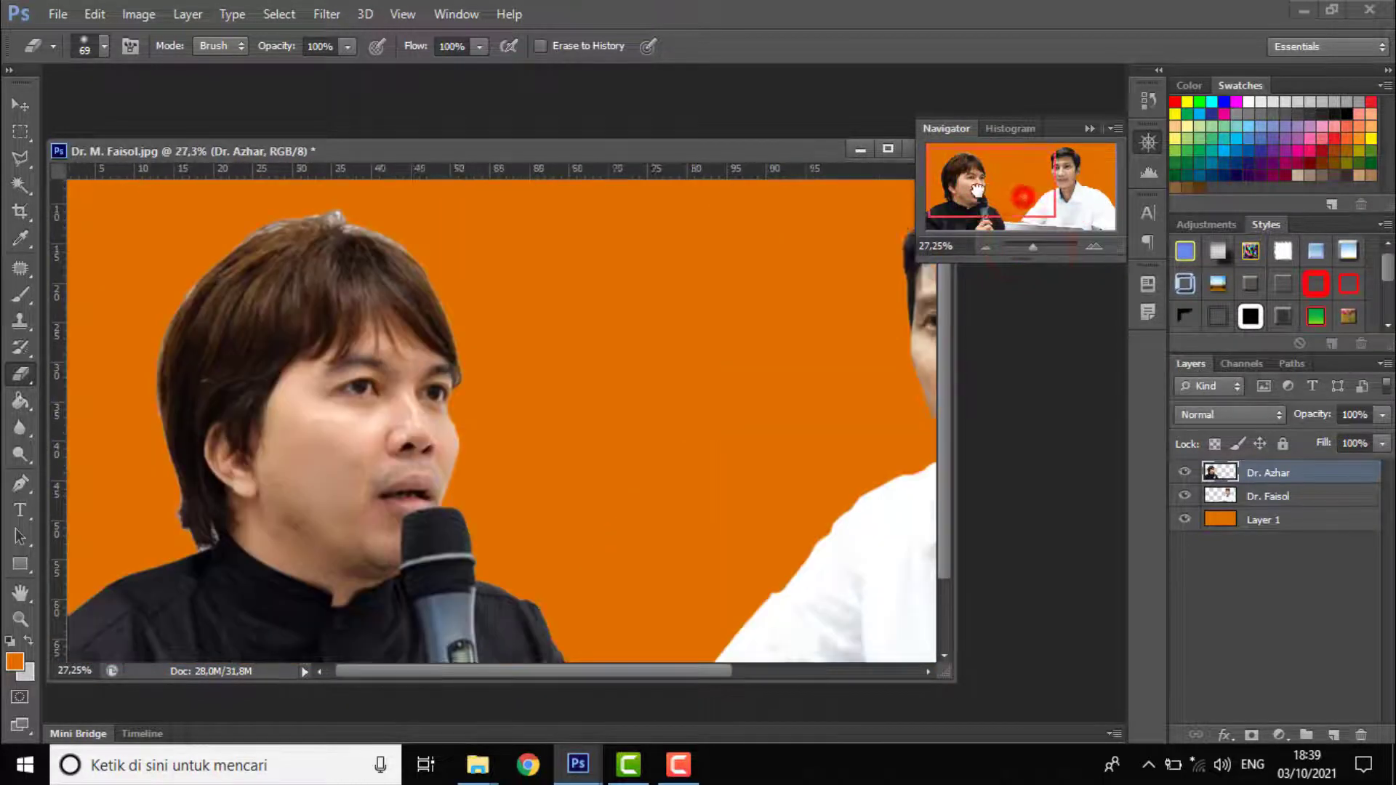
{"action": "left_click", "coordinate": [1035, 246]}
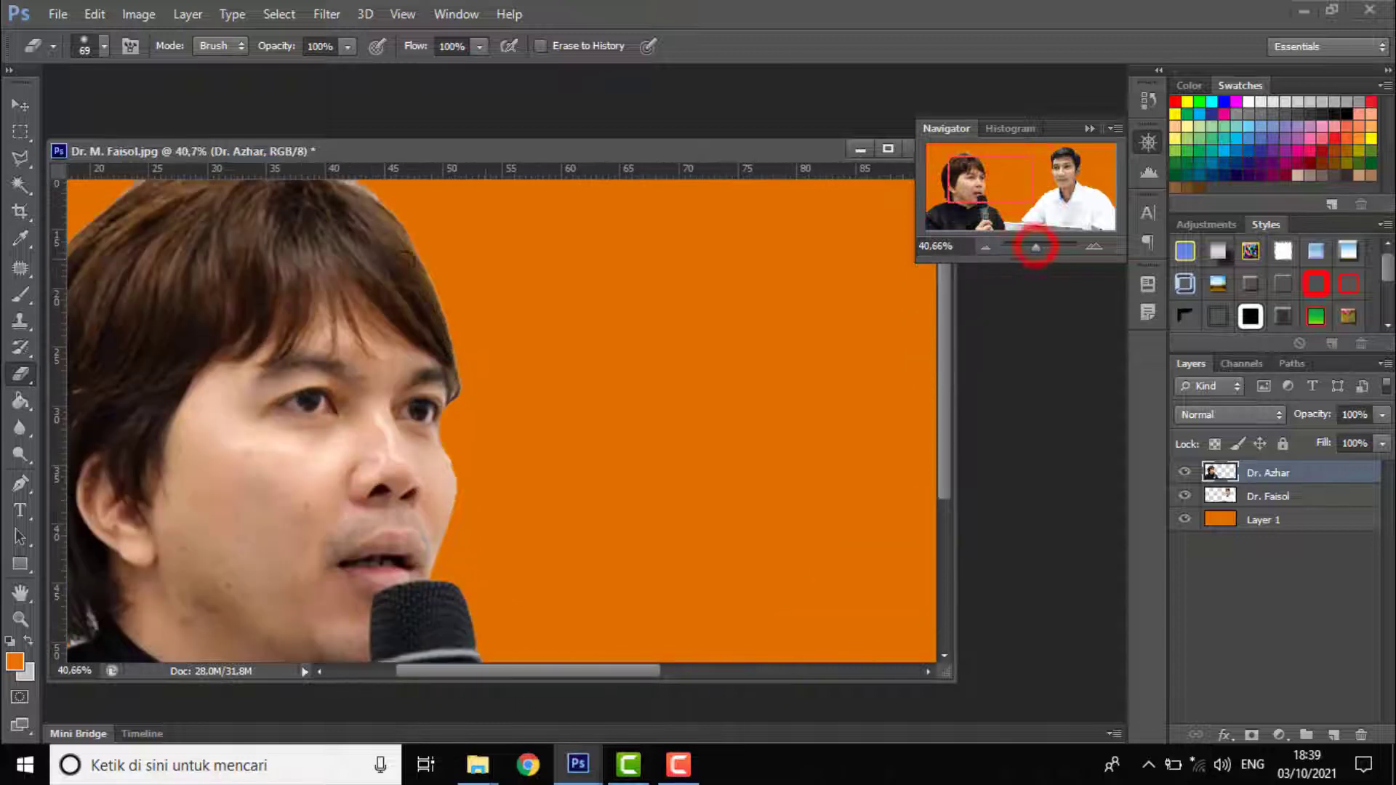
{"action": "scroll", "coordinate": [289, 250], "scroll_direction": "up", "scroll_amount": 3}
{"action": "left_click", "coordinate": [259, 249]}
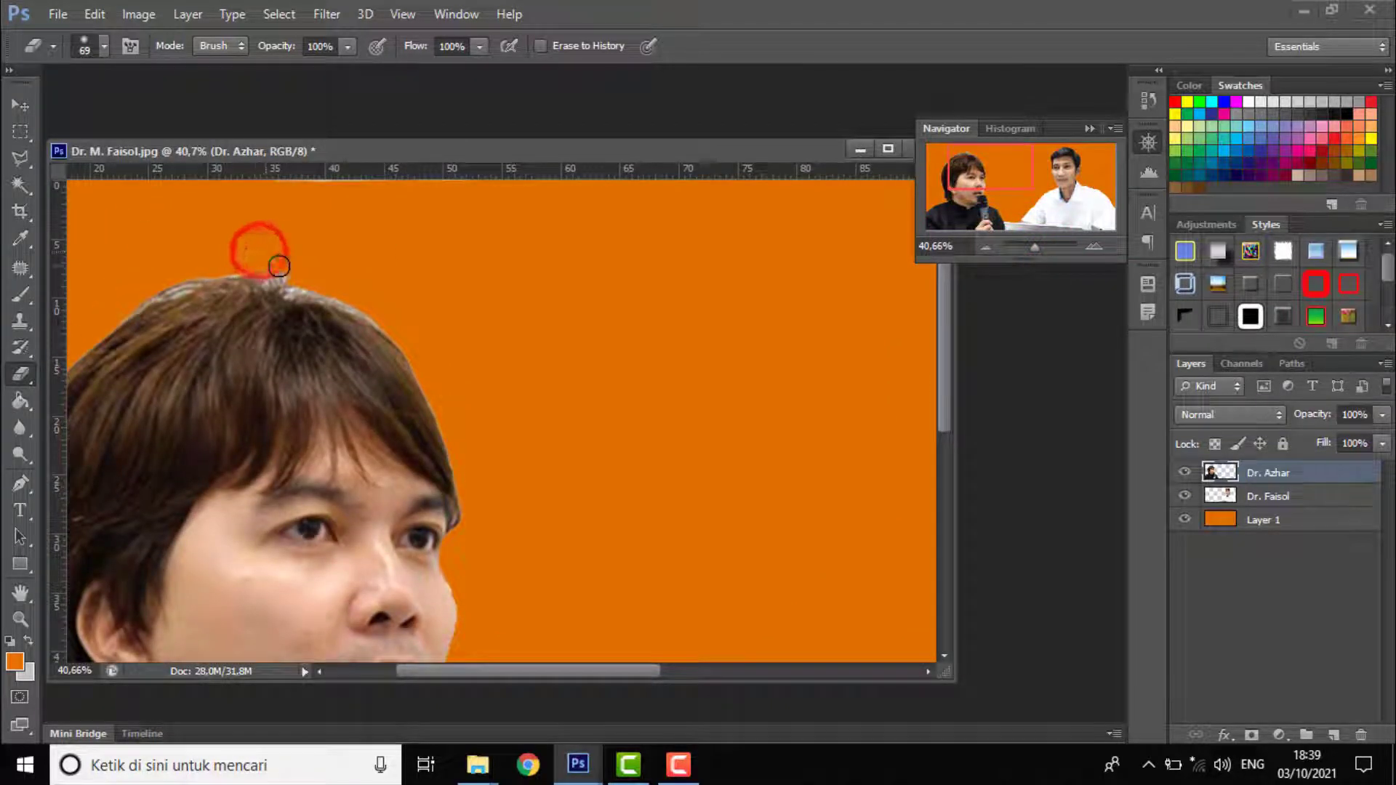
{"action": "left_click", "coordinate": [94, 48]}
{"action": "left_click_drag", "start_coordinate": [80, 108], "coordinate": [73, 107]}
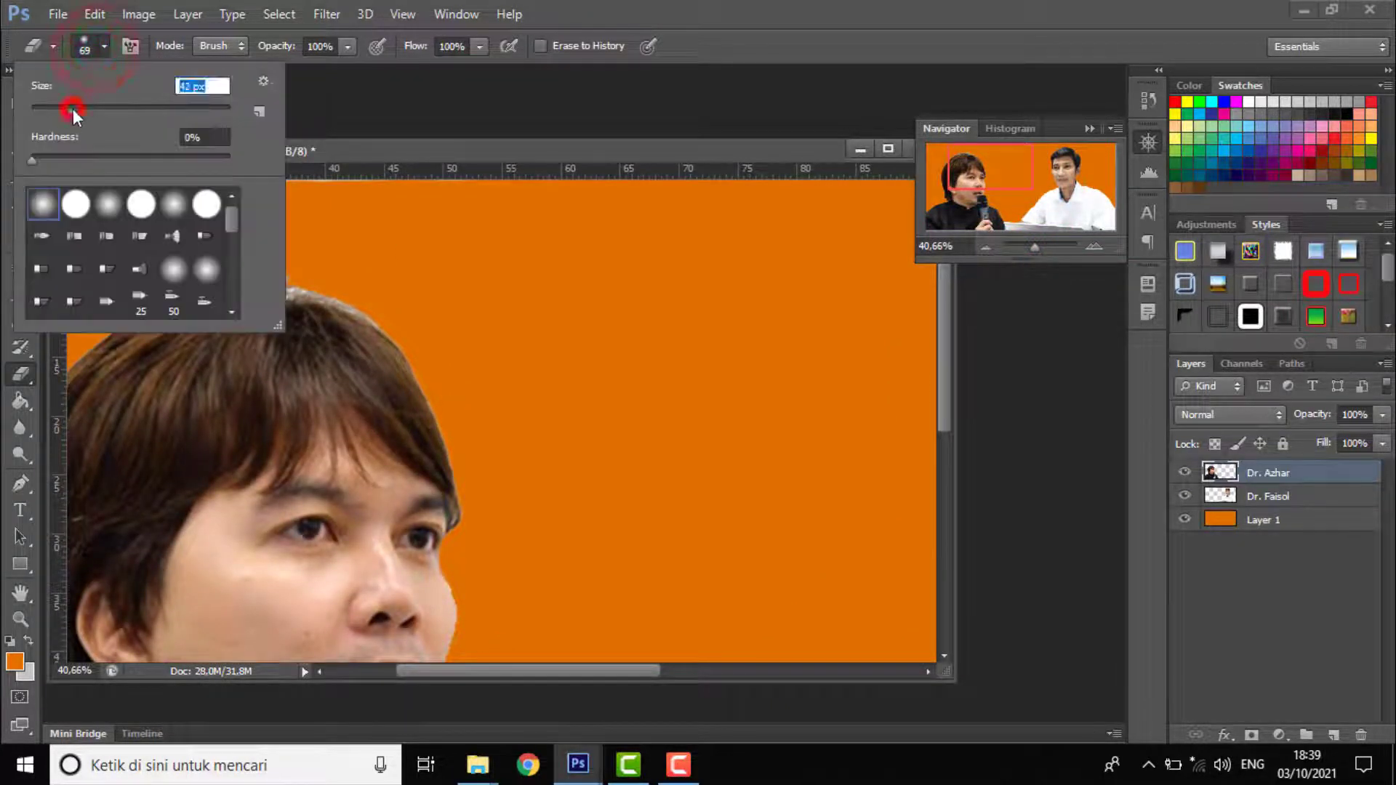
{"action": "left_click", "coordinate": [368, 240]}
{"action": "left_click", "coordinate": [306, 256]}
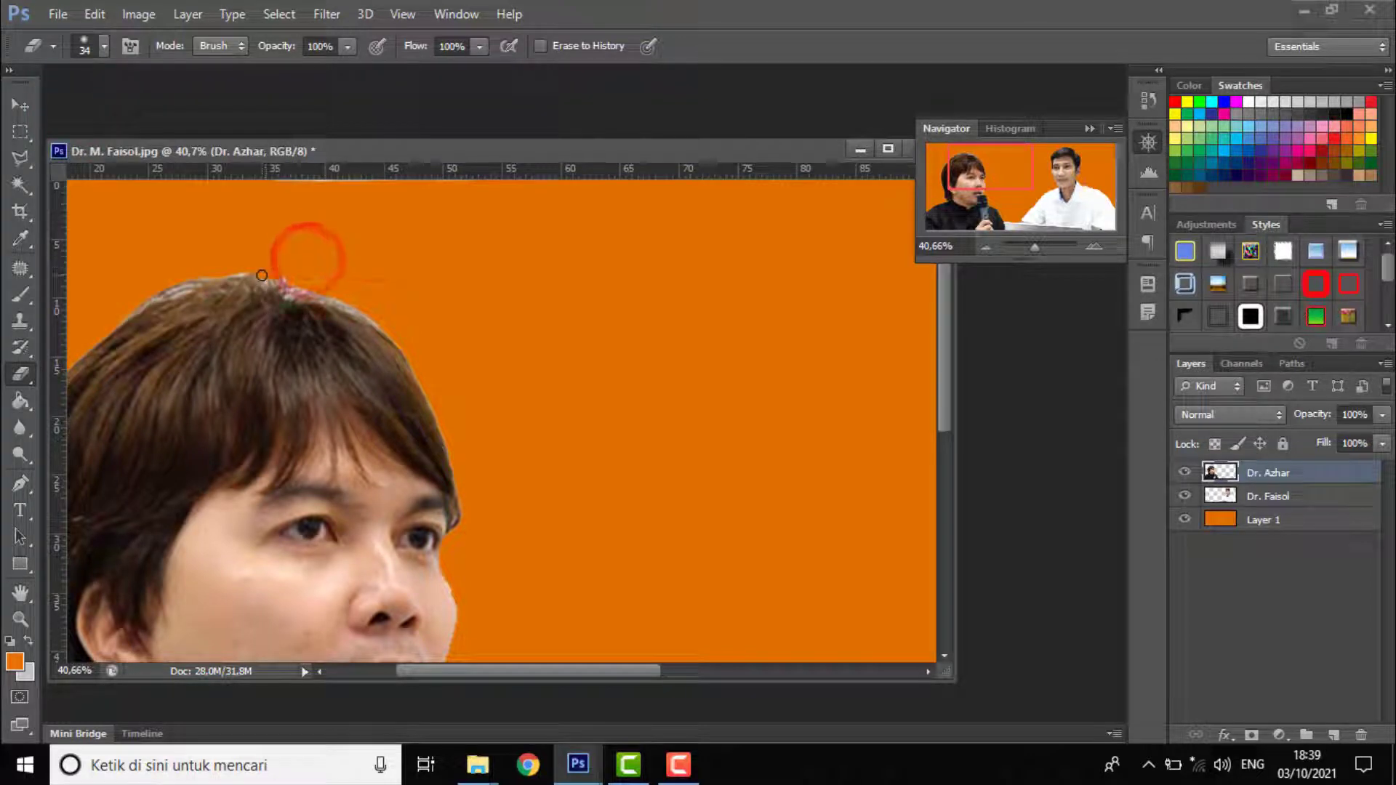
Set the Eraser size to 50 px and erase the light fringe along the top of the microphone cutout's hair
{"action": "left_click", "coordinate": [88, 47]}
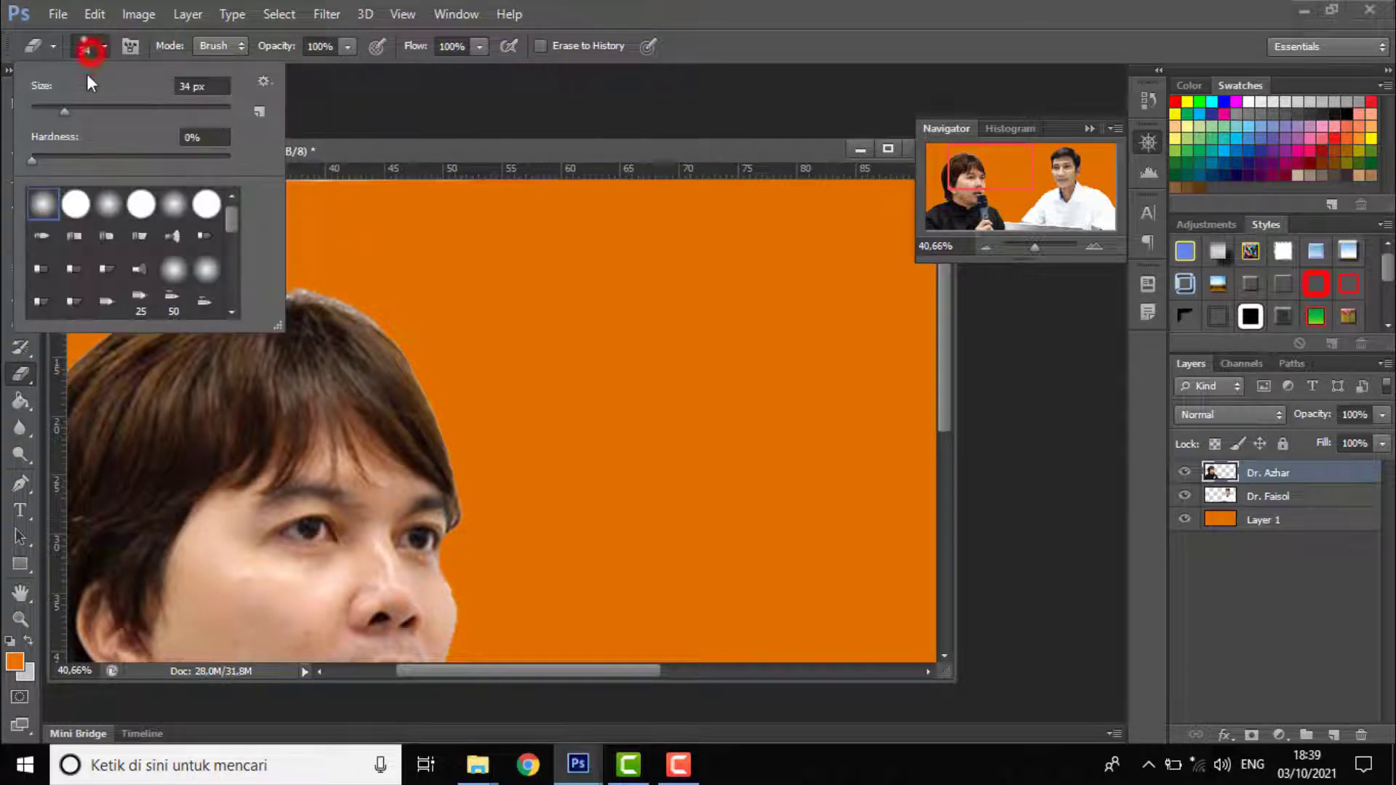
{"action": "left_click", "coordinate": [81, 104]}
{"action": "left_click", "coordinate": [353, 248]}
{"action": "left_click", "coordinate": [282, 279]}
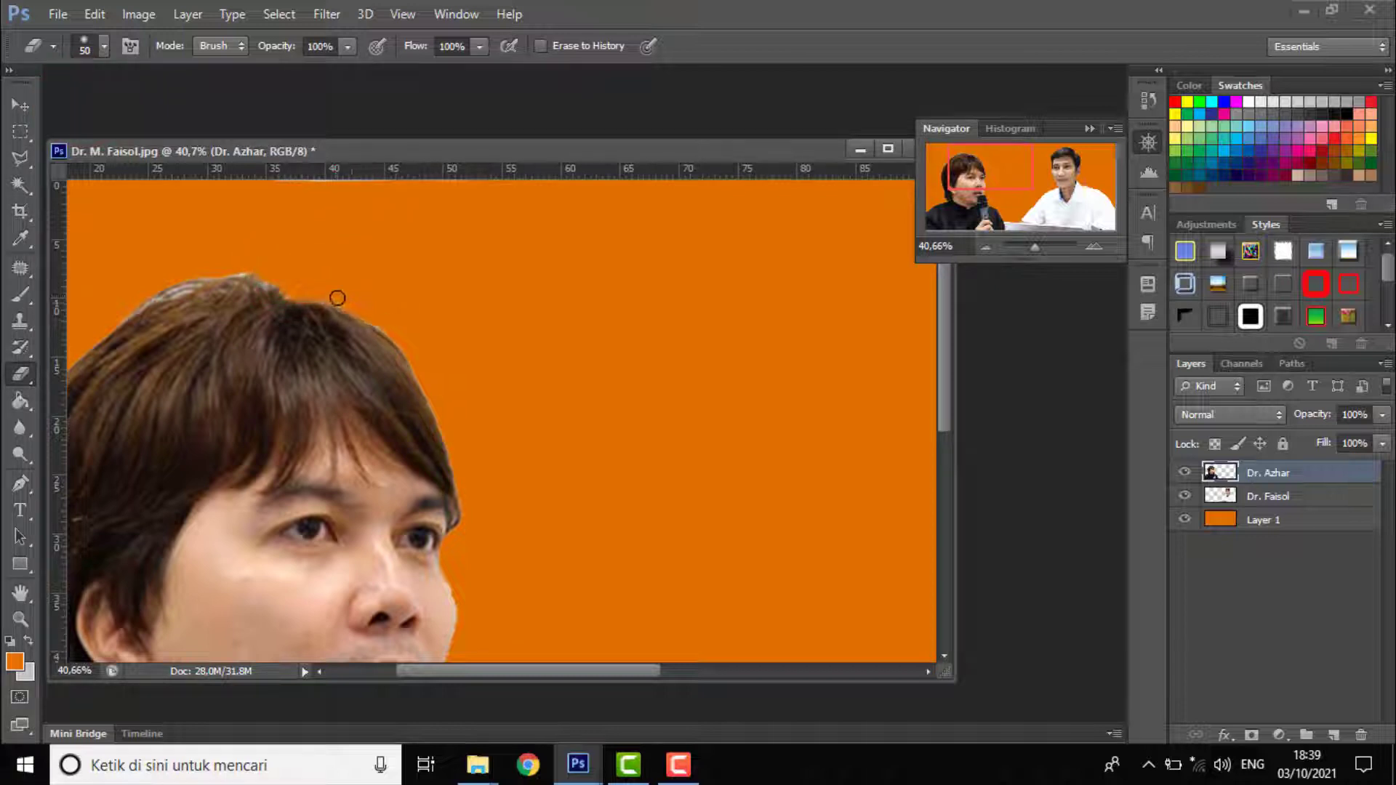
{"action": "mouse_move", "coordinate": [271, 280]}
{"action": "left_mouse_down"}
{"action": "mouse_move", "coordinate": [236, 271]}
{"action": "mouse_move", "coordinate": [125, 304]}
{"action": "left_mouse_up"}
{"action": "left_click", "coordinate": [261, 271]}
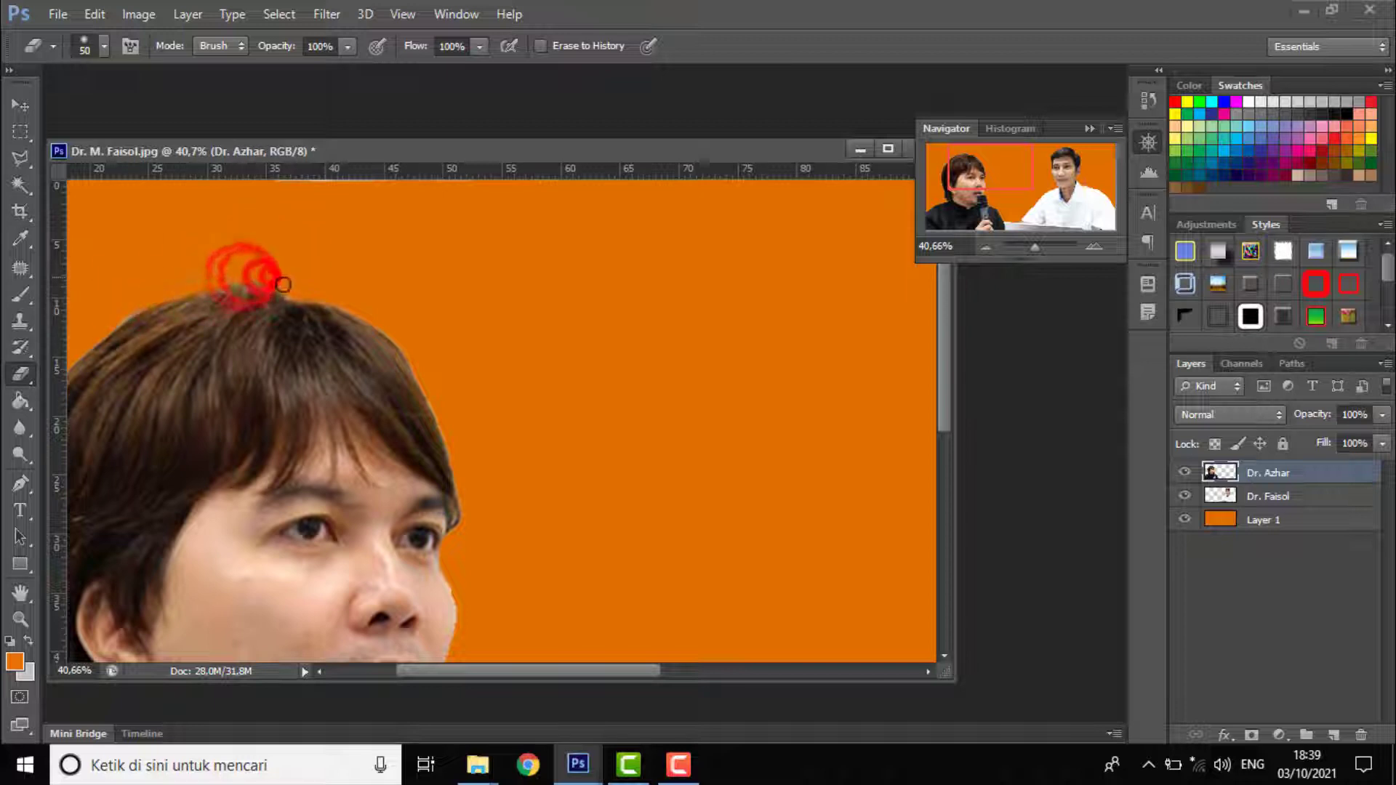
{"action": "left_click", "coordinate": [290, 287]}
{"action": "left_click", "coordinate": [267, 280]}
Erase the remaining light fringe along the back of the microphone cutout's hair, from the upper head down to the nape
{"action": "left_click", "coordinate": [967, 176]}
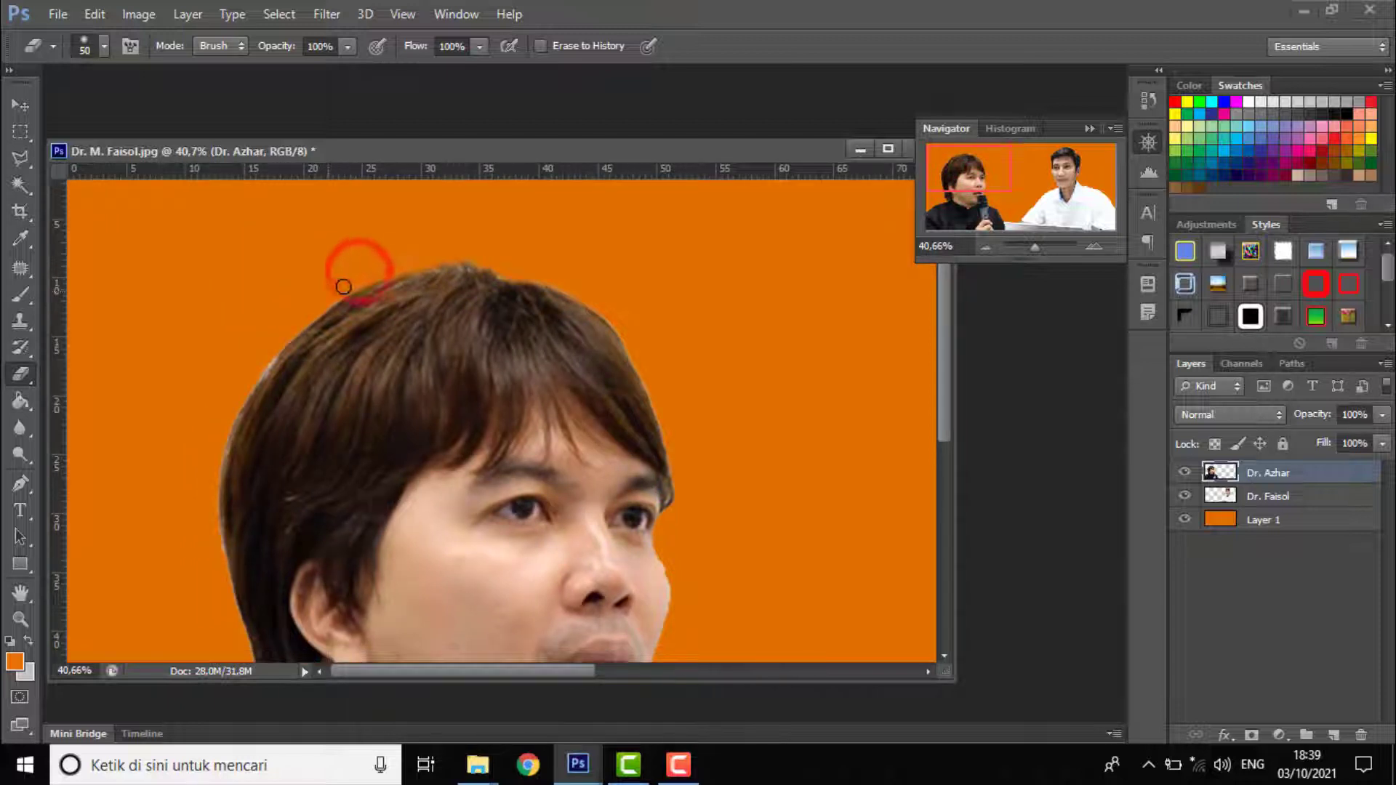
{"action": "left_click", "coordinate": [283, 330]}
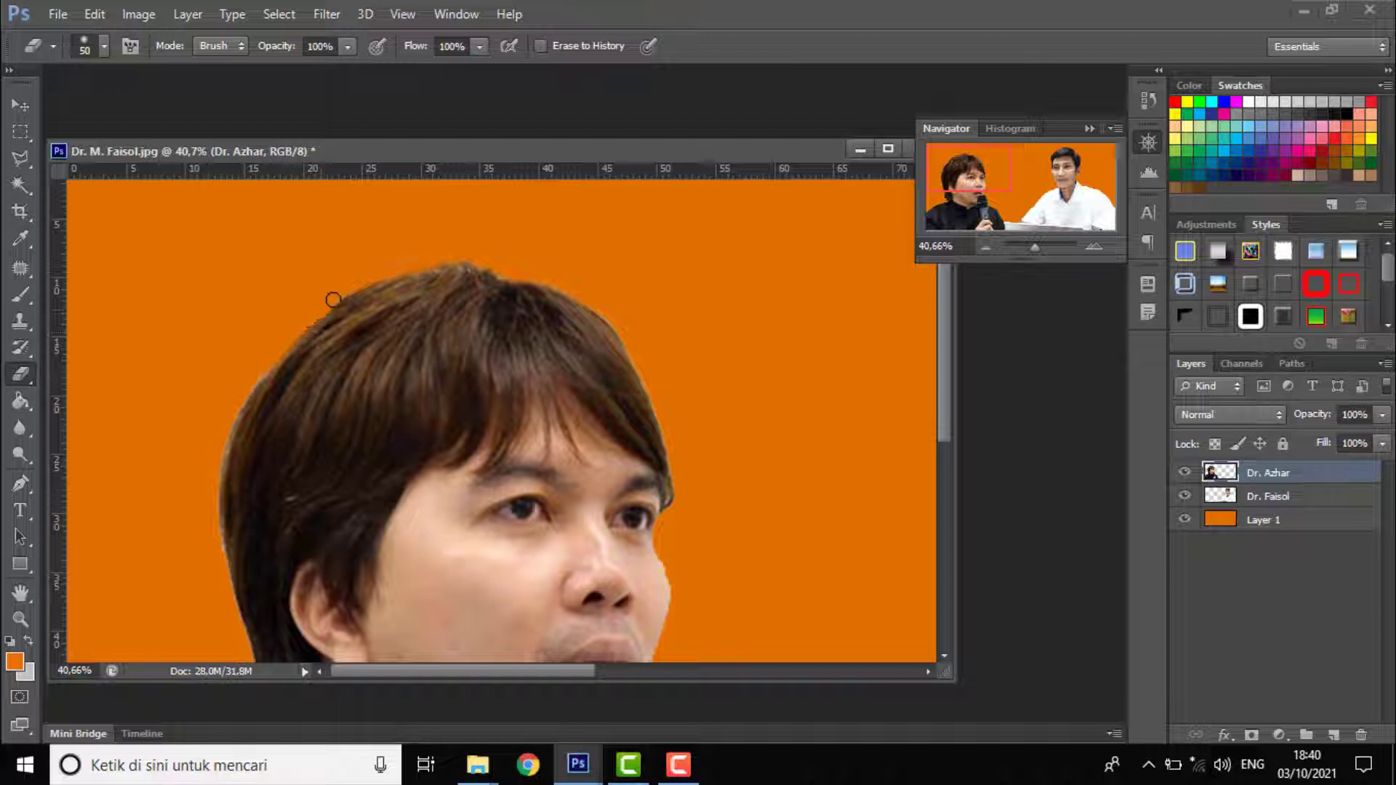
{"action": "left_click", "coordinate": [267, 349]}
{"action": "scroll", "coordinate": [202, 512], "scroll_direction": "down", "scroll_amount": 5}
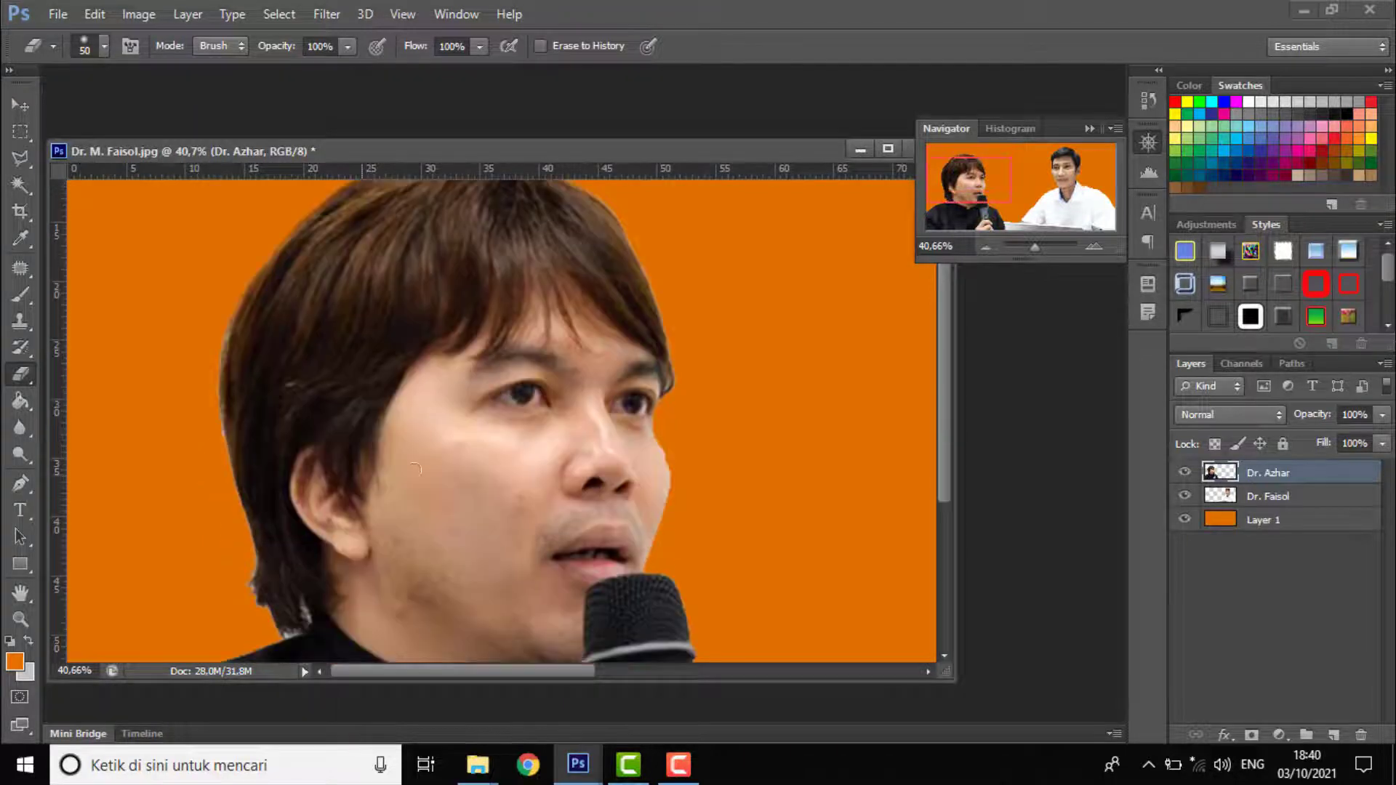
{"action": "left_click", "coordinate": [245, 458]}
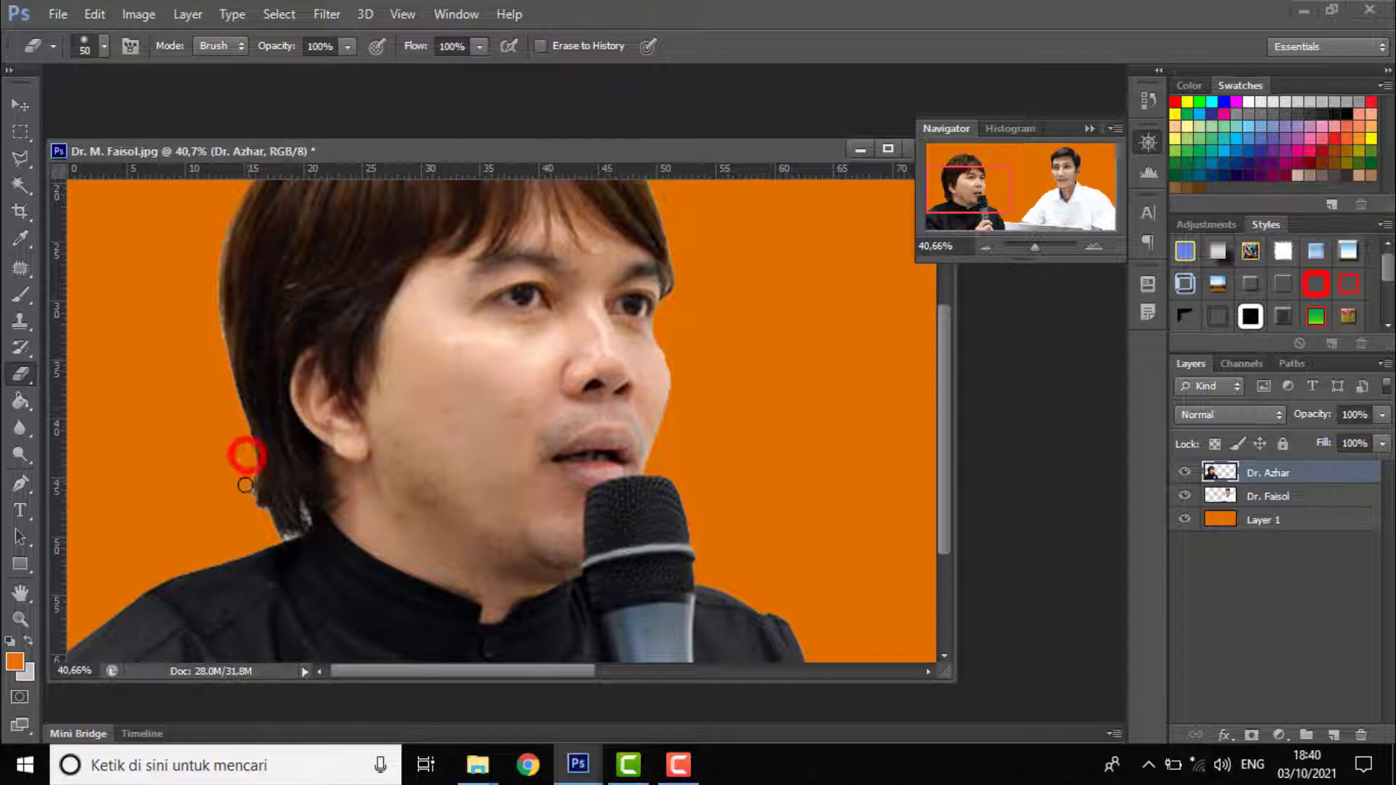
{"action": "left_click", "coordinate": [278, 538]}
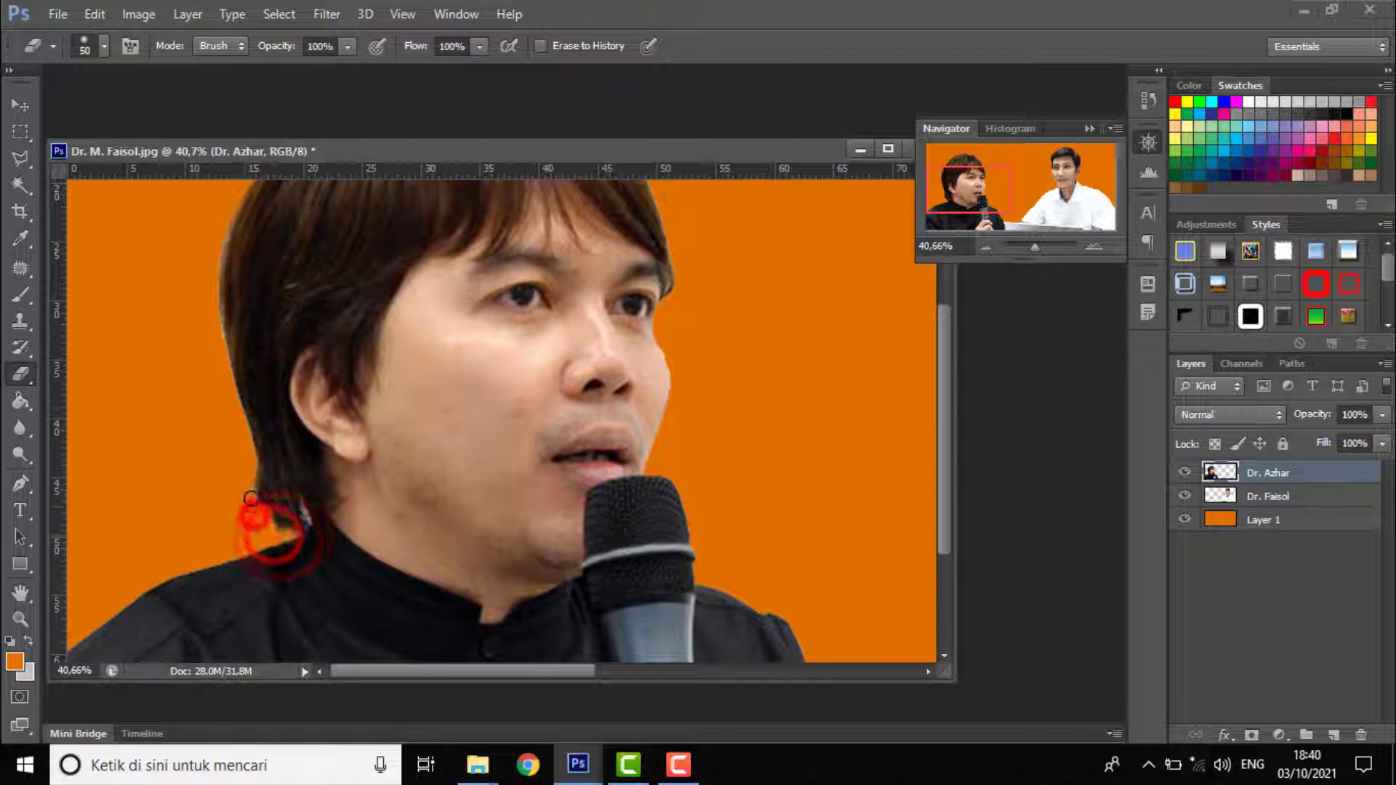
{"action": "left_click", "coordinate": [248, 478]}
Load the microphone cutout layer's transparency as a selection and invert it
{"action": "scroll", "coordinate": [235, 507], "scroll_direction": "down", "scroll_amount": 4}
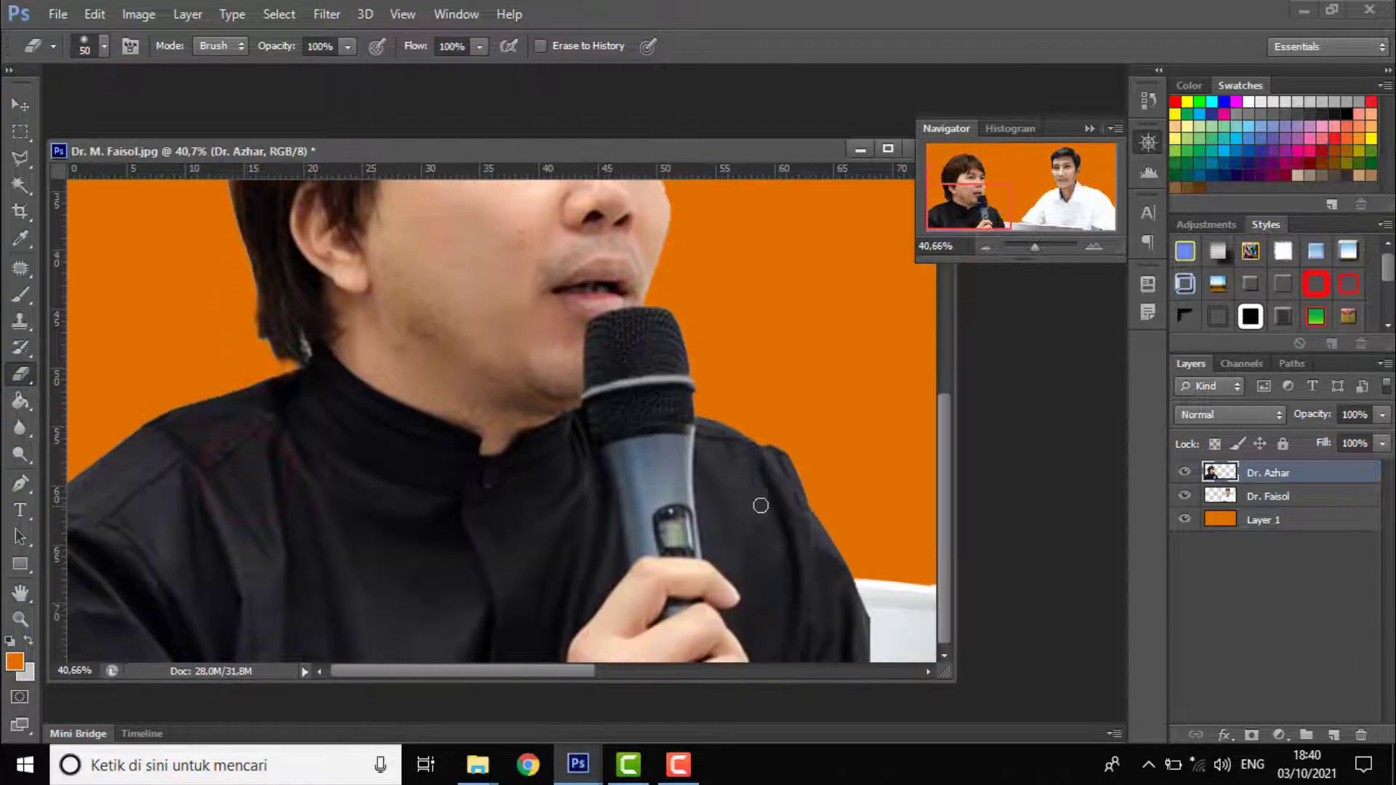
{"action": "left_click_drag", "start_coordinate": [1035, 244], "coordinate": [1031, 245]}
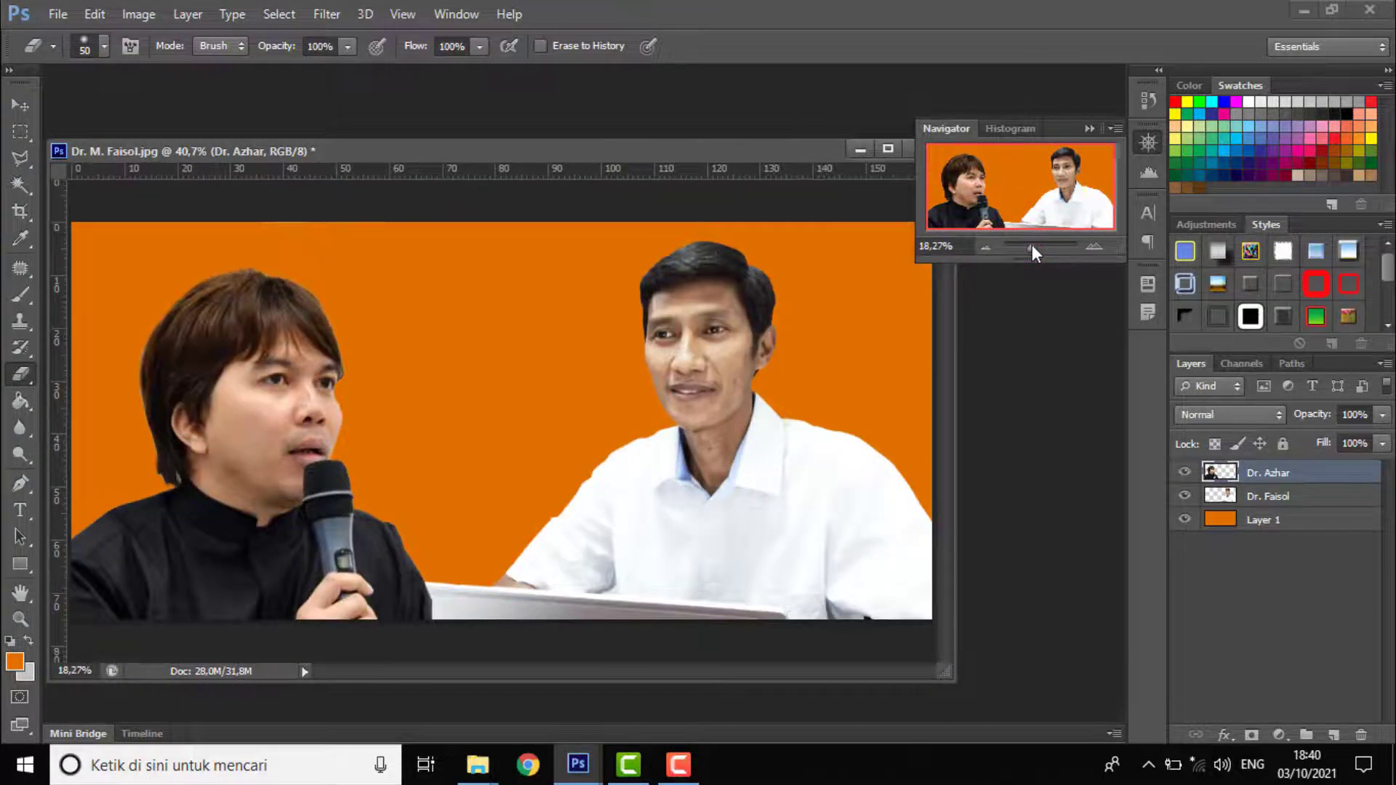
{"action": "left_click", "coordinate": [284, 14]}
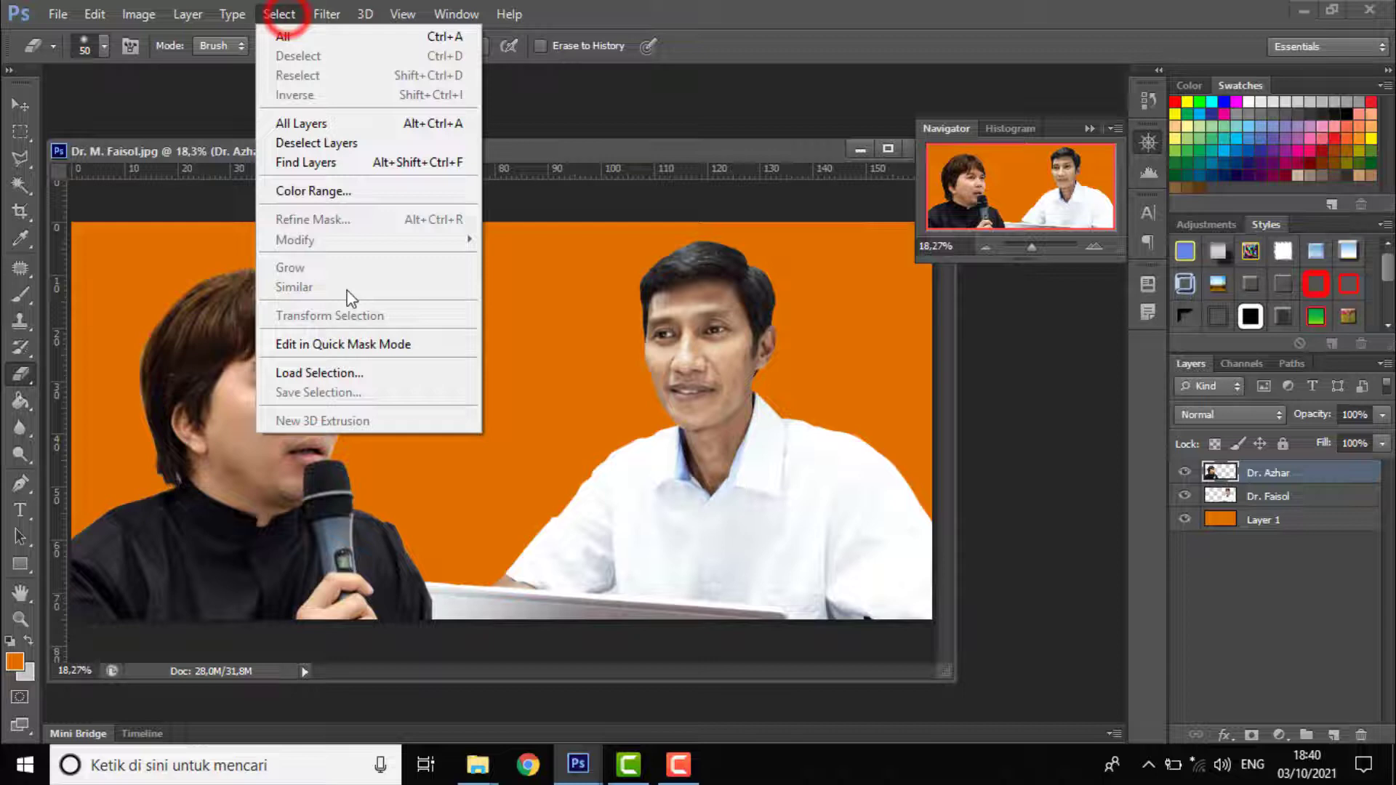
{"action": "left_click", "coordinate": [333, 372]}
{"action": "left_click", "coordinate": [864, 205]}
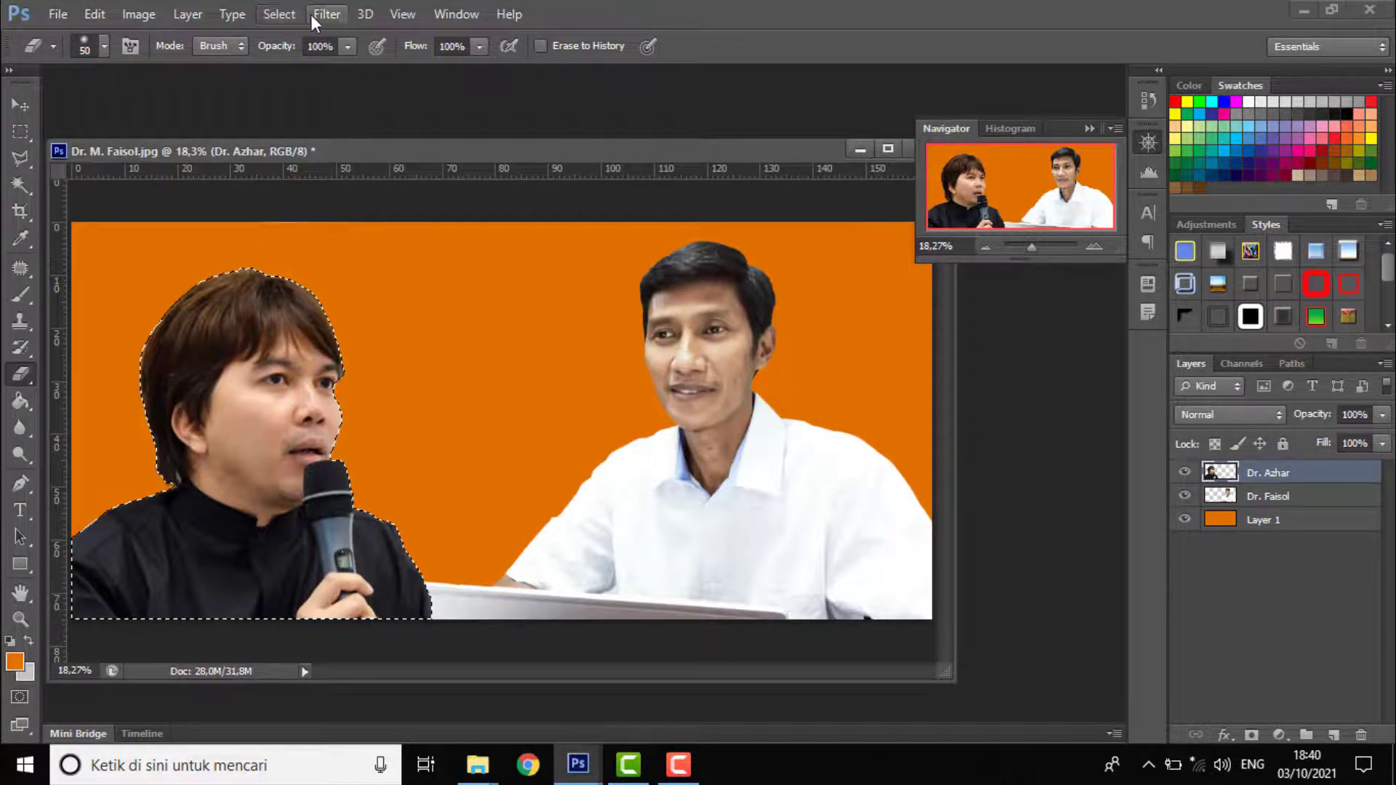
{"action": "left_click", "coordinate": [289, 15]}
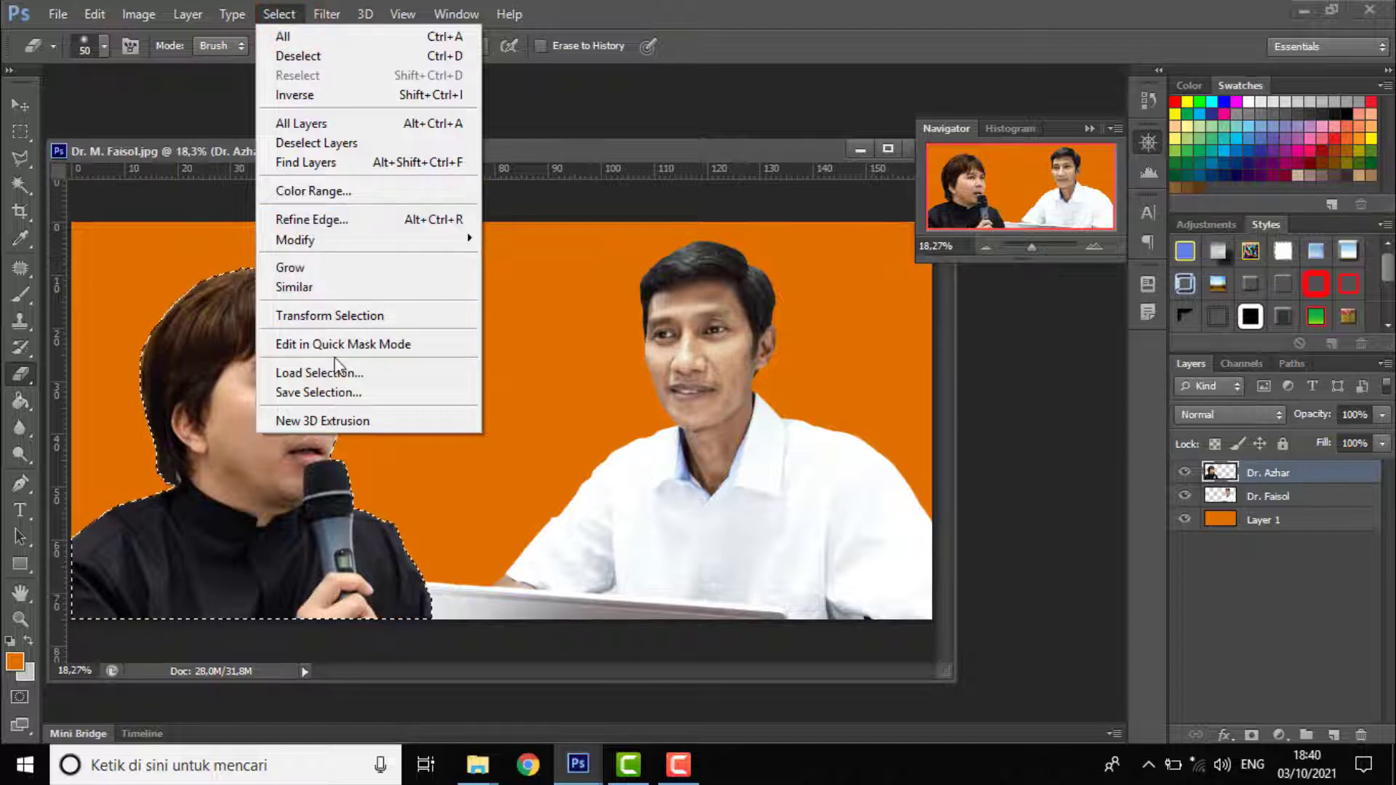
{"action": "left_click", "coordinate": [347, 97]}
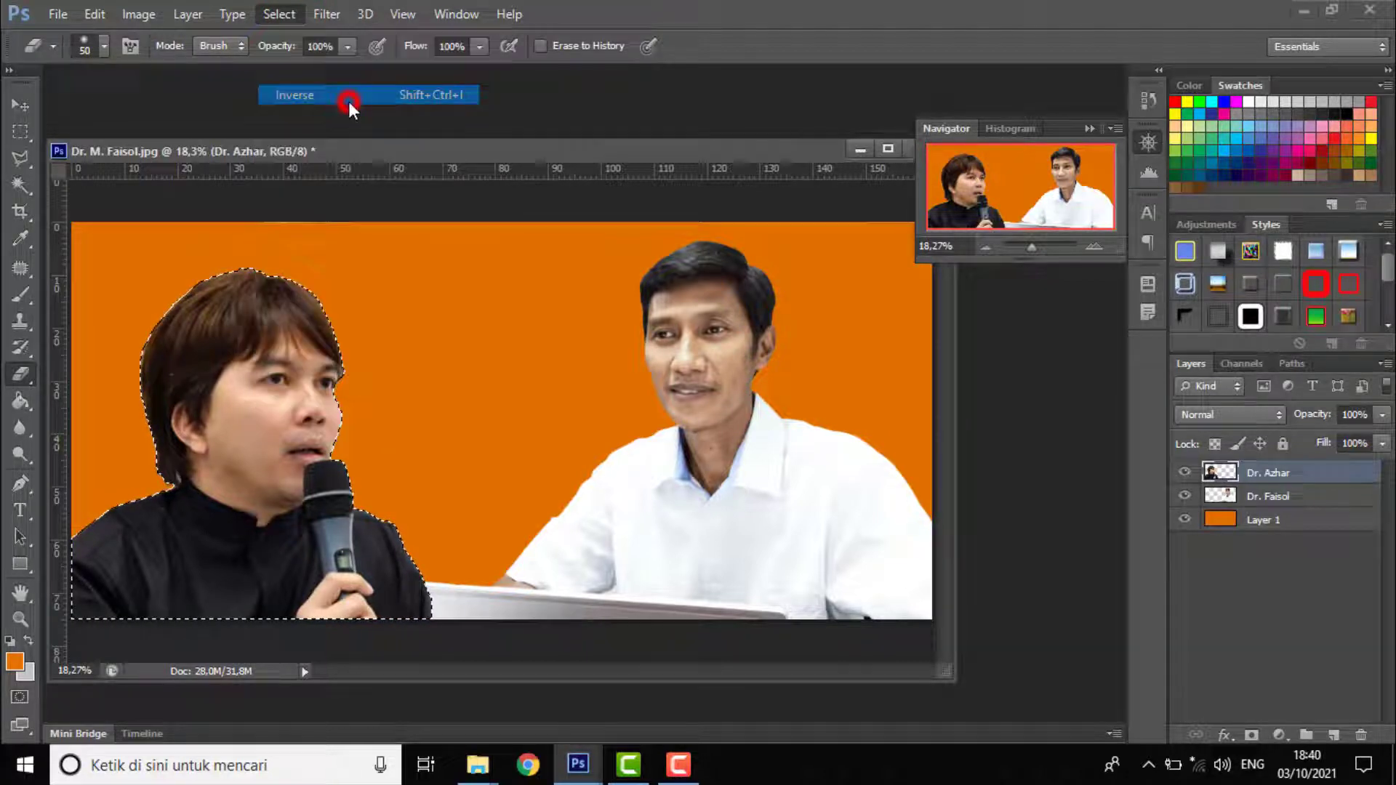
Feather the inverted selection by 2 pixels, delete the fringe around the microphone cutout, and deselect
{"action": "left_click", "coordinate": [280, 14]}
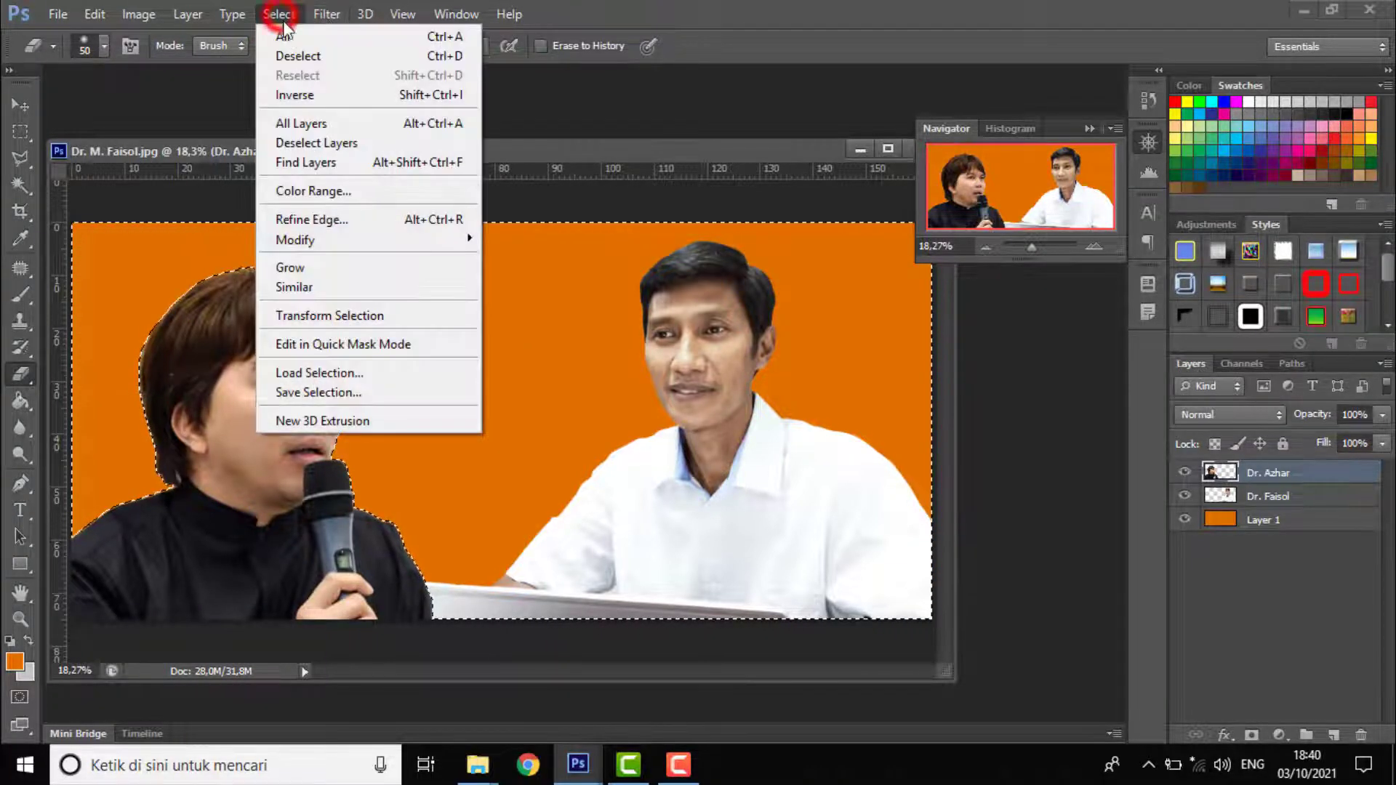
{"action": "mouse_move", "coordinate": [355, 247]}
{"action": "left_click", "coordinate": [522, 315]}
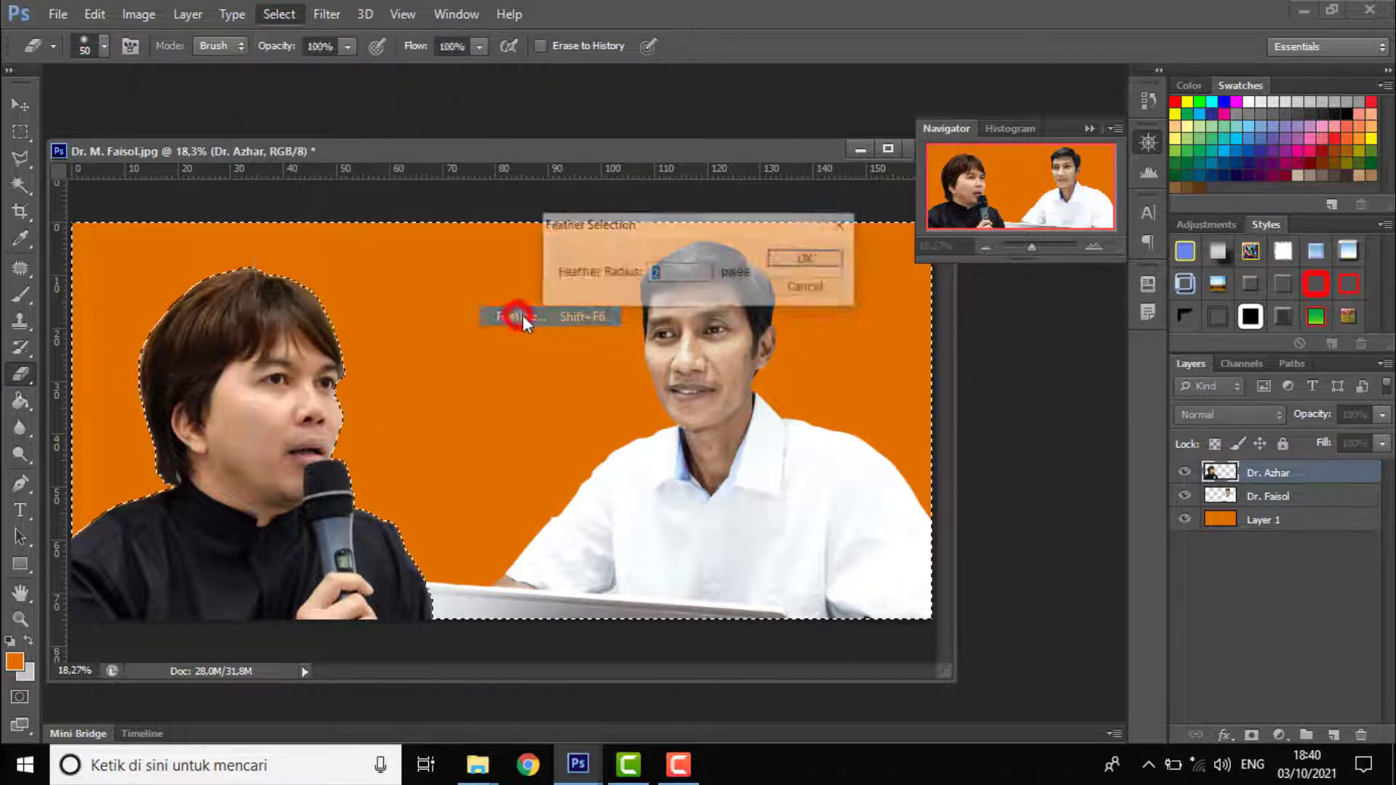
{"action": "left_click", "coordinate": [797, 260]}
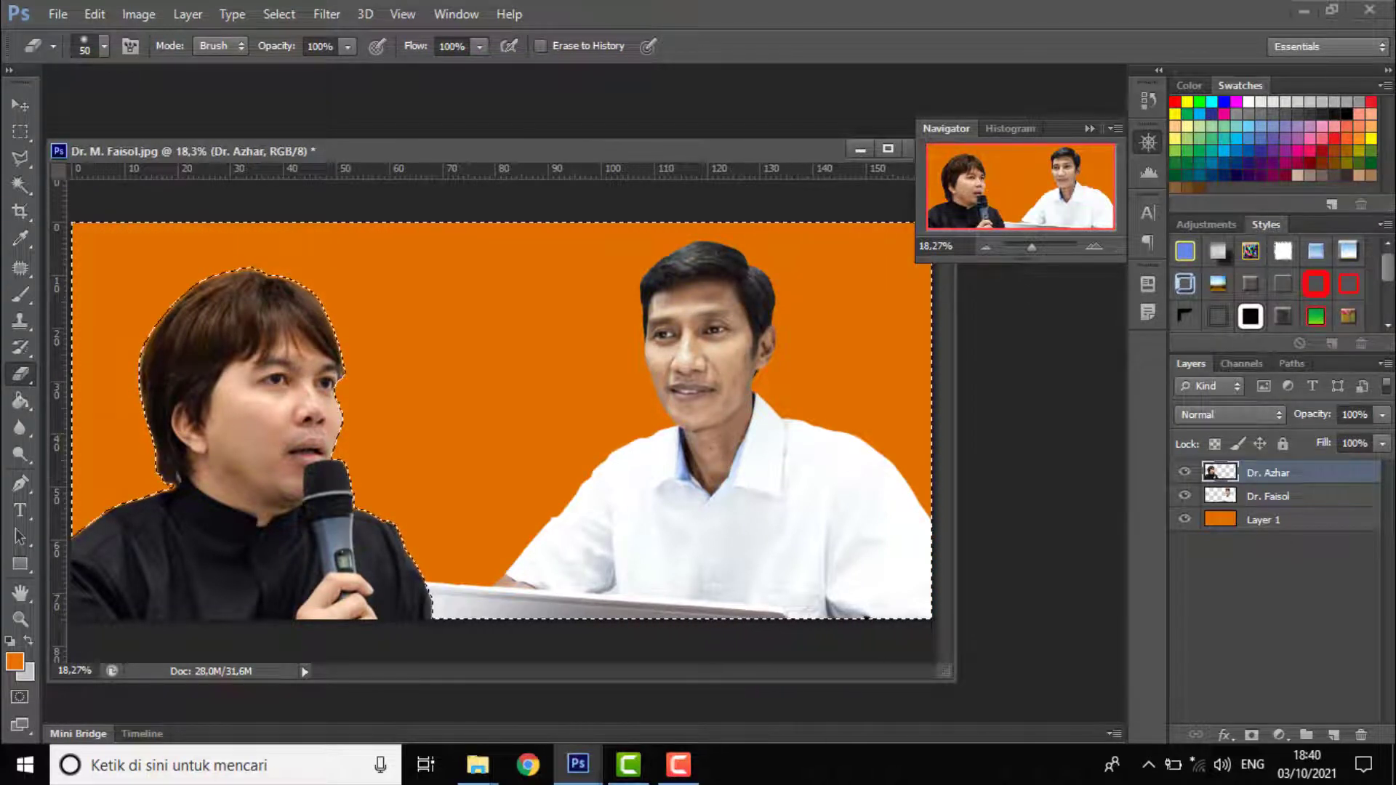
{"action": "left_click", "coordinate": [278, 16]}
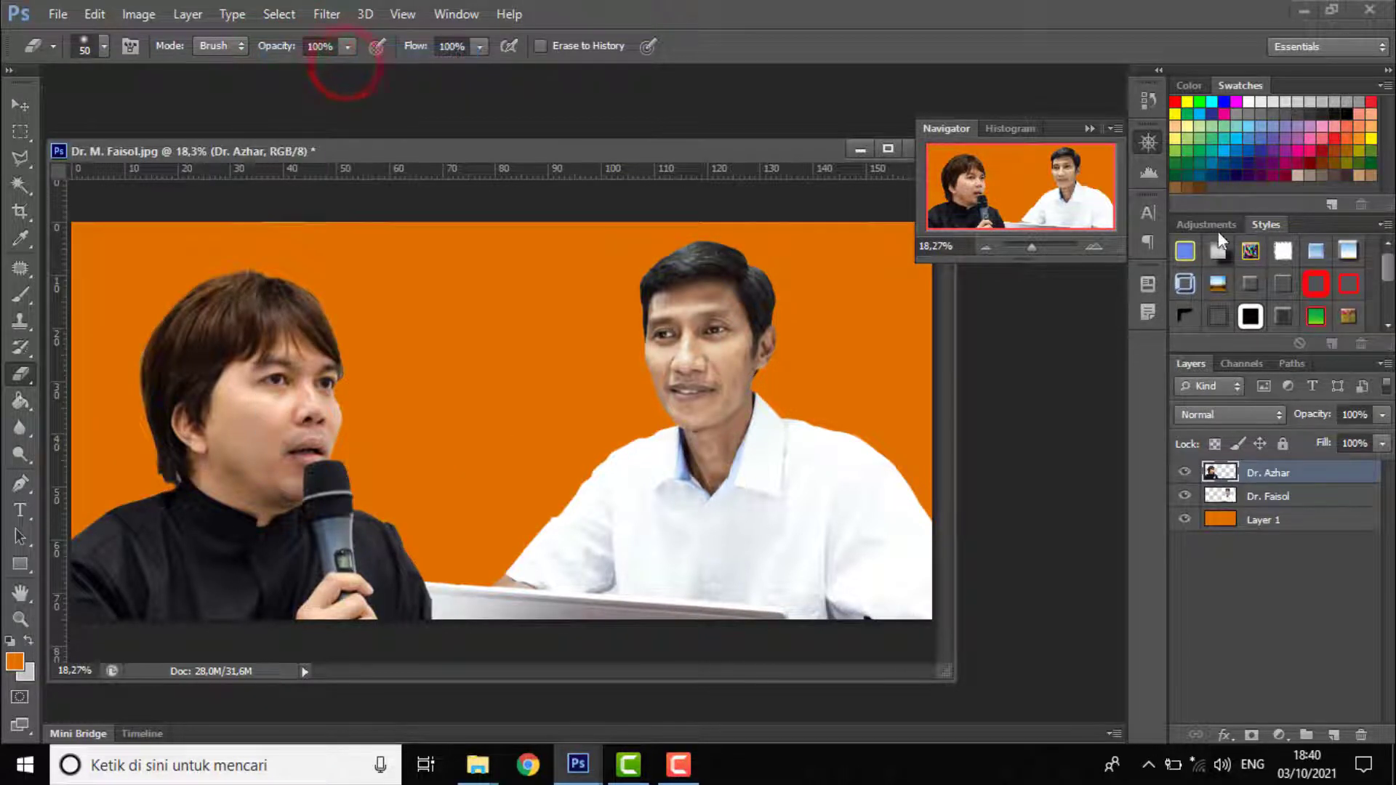
Enlarge the white-shirt cutout with Free Transform and reposition it so the shirt meets the canvas's bottom and right edges
{"action": "left_click", "coordinate": [1029, 248]}
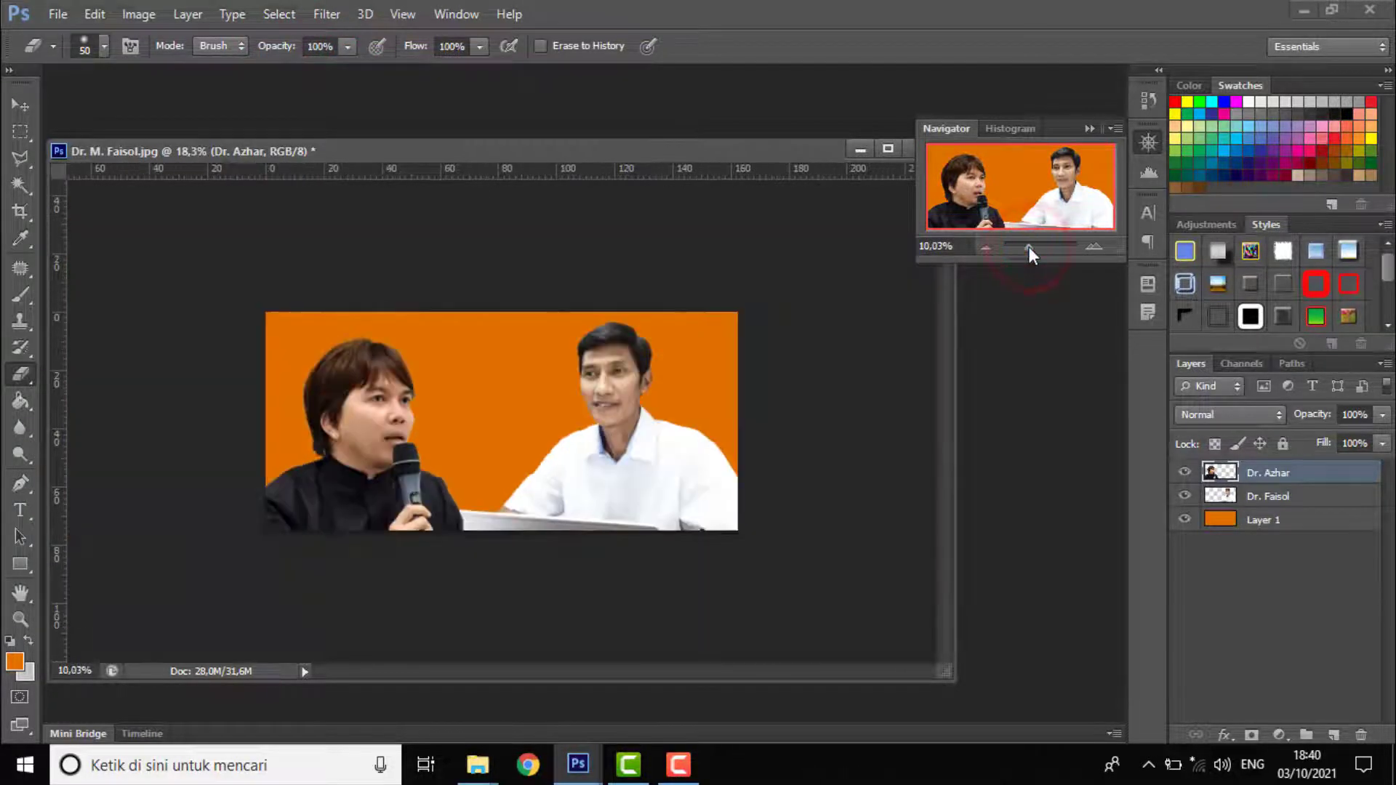
{"action": "left_click", "coordinate": [22, 106]}
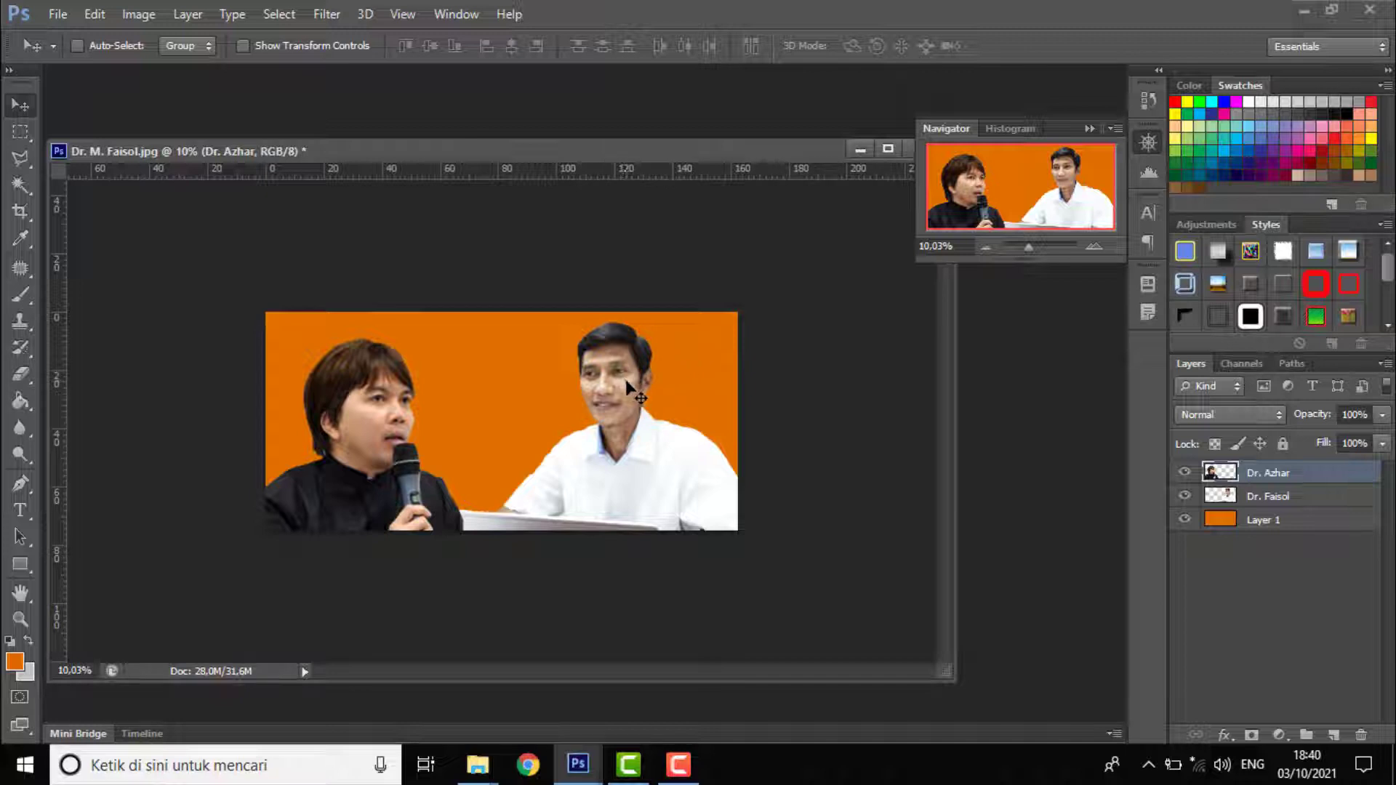
{"action": "left_click", "coordinate": [1258, 494]}
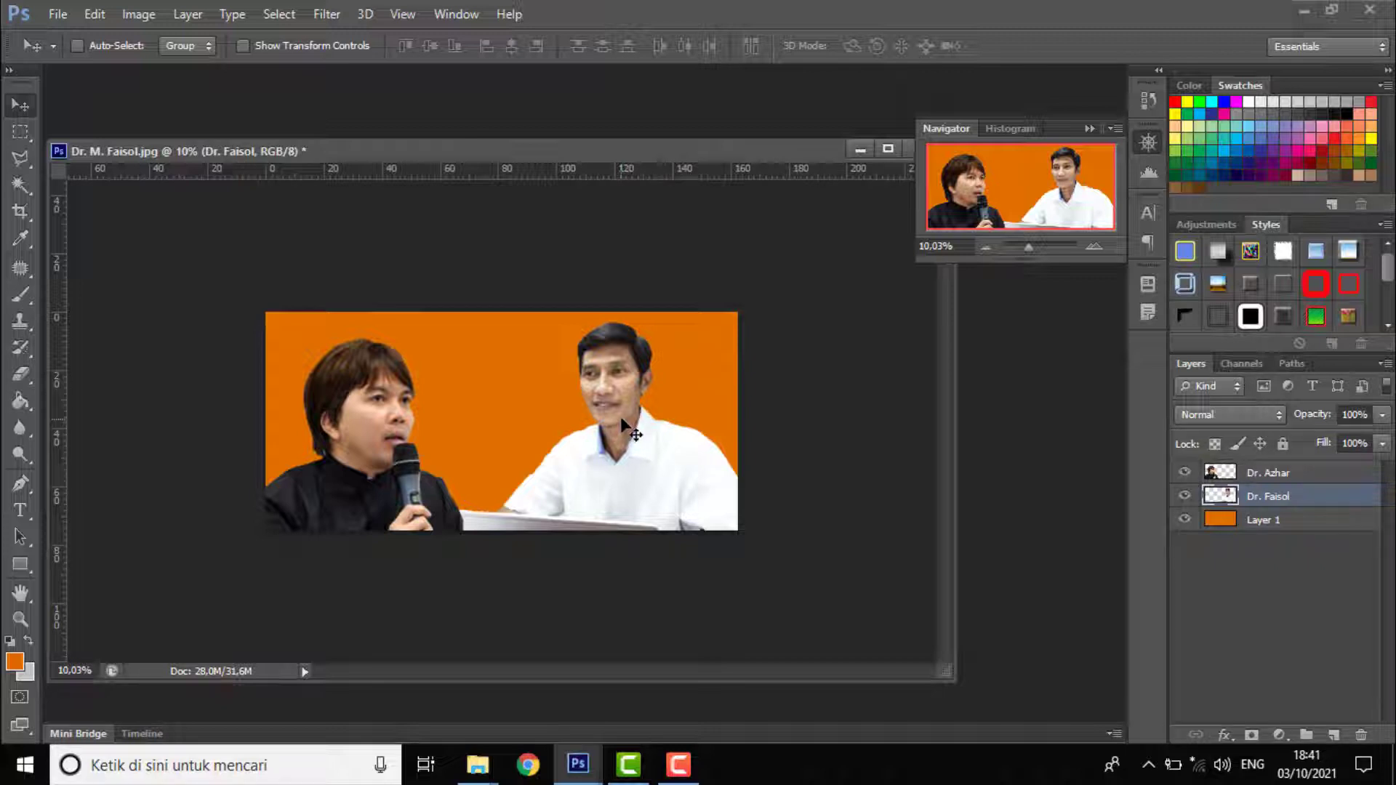
{"action": "key", "text": "ctrl+t"}
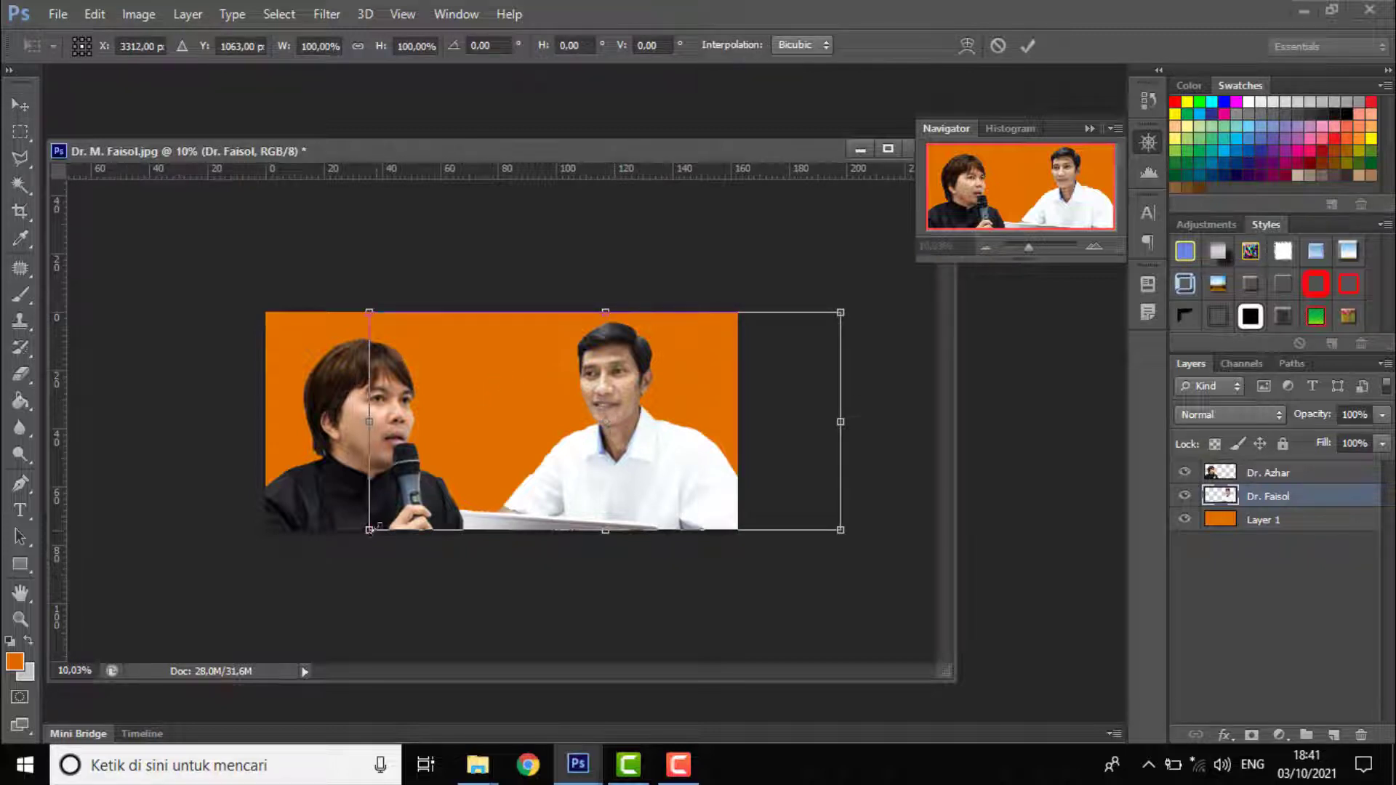
{"action": "left_click_drag", "start_coordinate": [369, 530], "coordinate": [307, 558]}
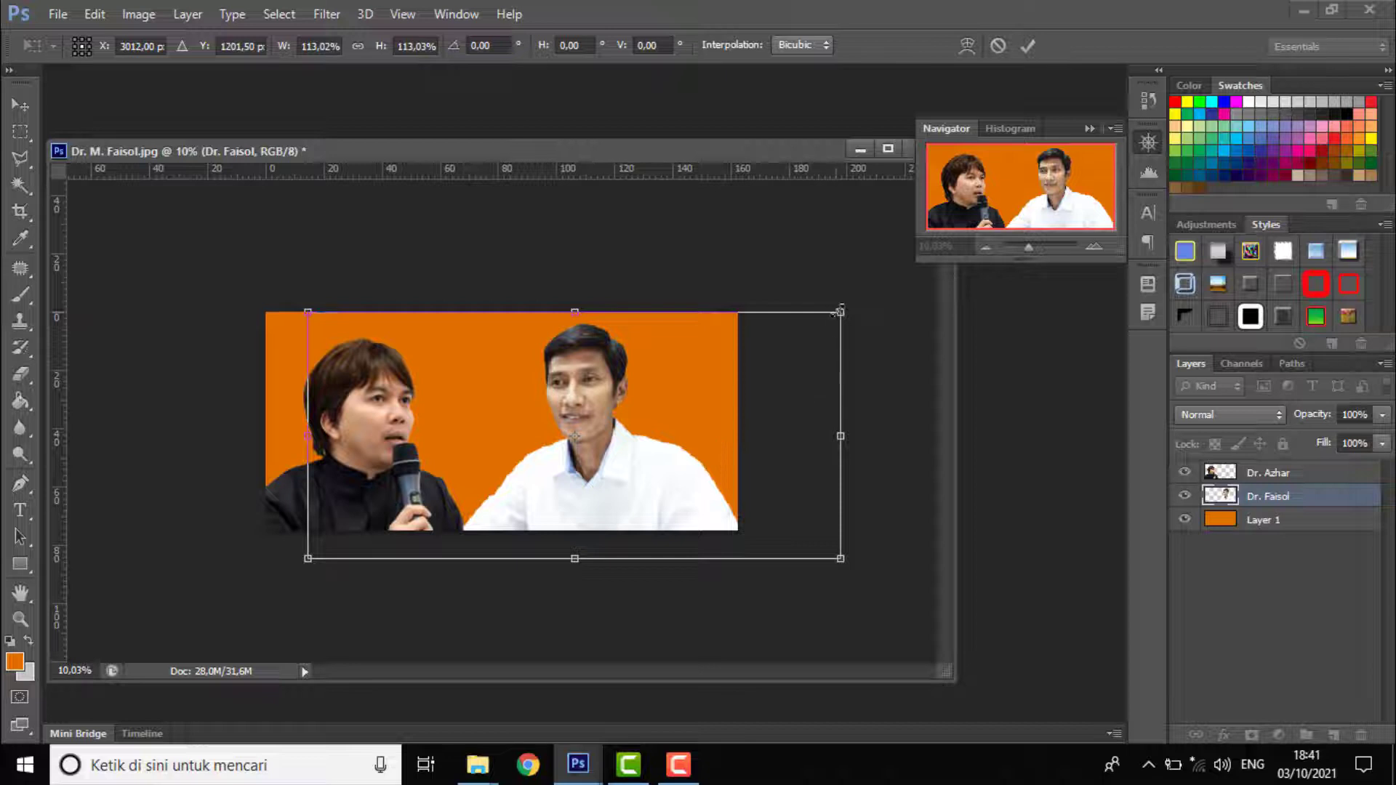
{"action": "left_click_drag", "start_coordinate": [838, 311], "coordinate": [872, 297]}
{"action": "double_click", "coordinate": [670, 397]}
{"action": "mouse_move", "coordinate": [638, 409]}
{"action": "left_mouse_down"}
{"action": "mouse_move", "coordinate": [630, 429]}
{"action": "mouse_move", "coordinate": [653, 430]}
{"action": "left_mouse_up"}
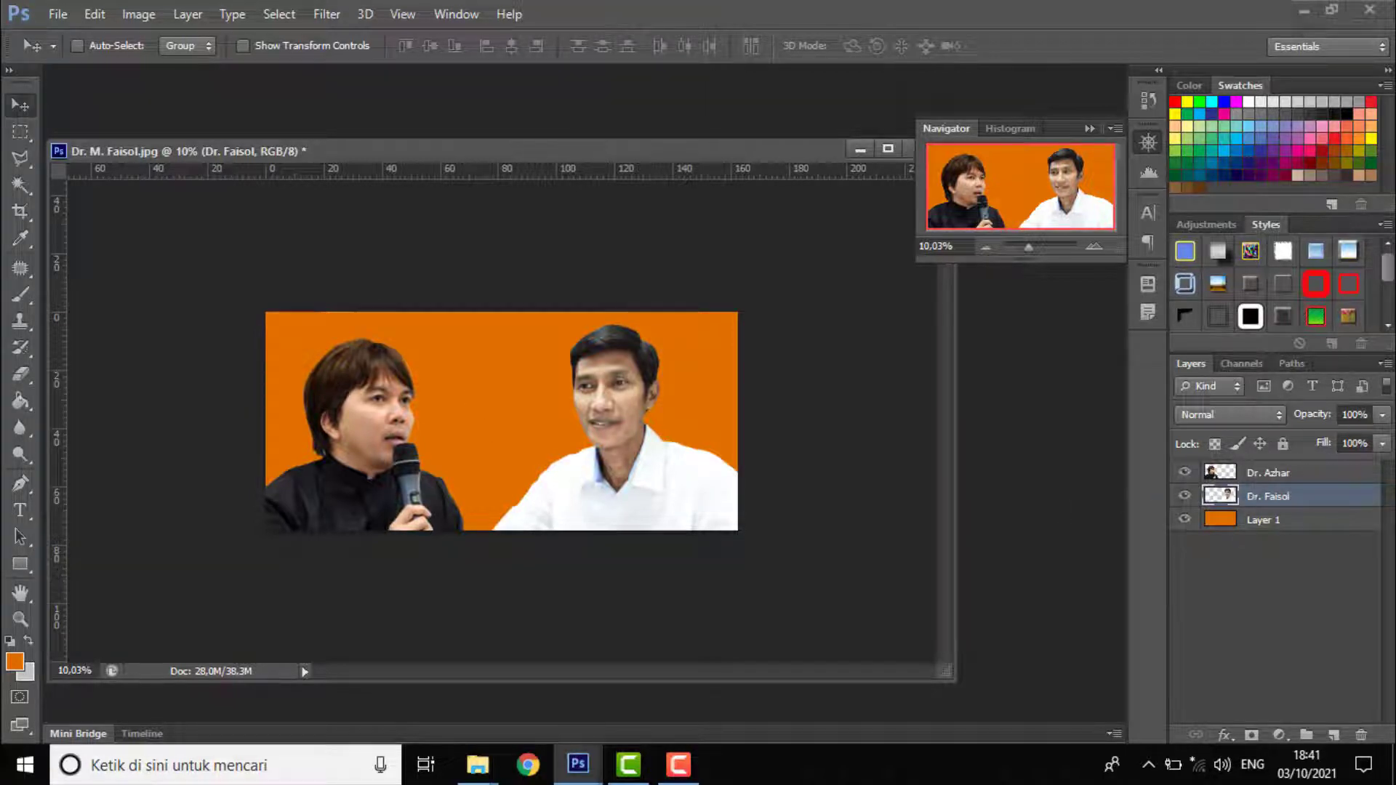
Rename the orange background layer as BGR
{"action": "left_click", "coordinate": [1302, 521]}
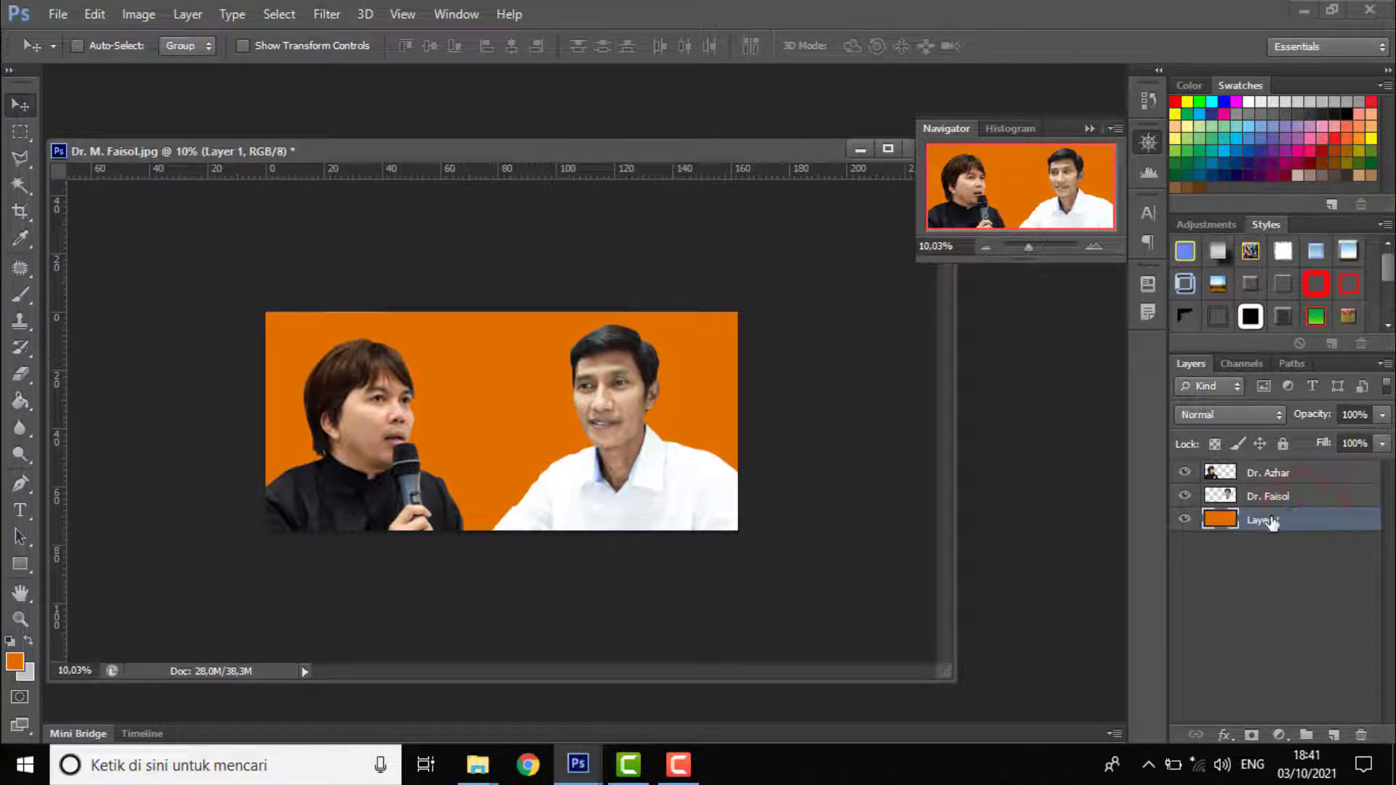
{"action": "double_click", "coordinate": [1271, 521]}
{"action": "key", "text": "Return"}
Set the foreground colour to green 00e245 and fill the BGR layer with it using the Paint Bucket
{"action": "left_click", "coordinate": [28, 399]}
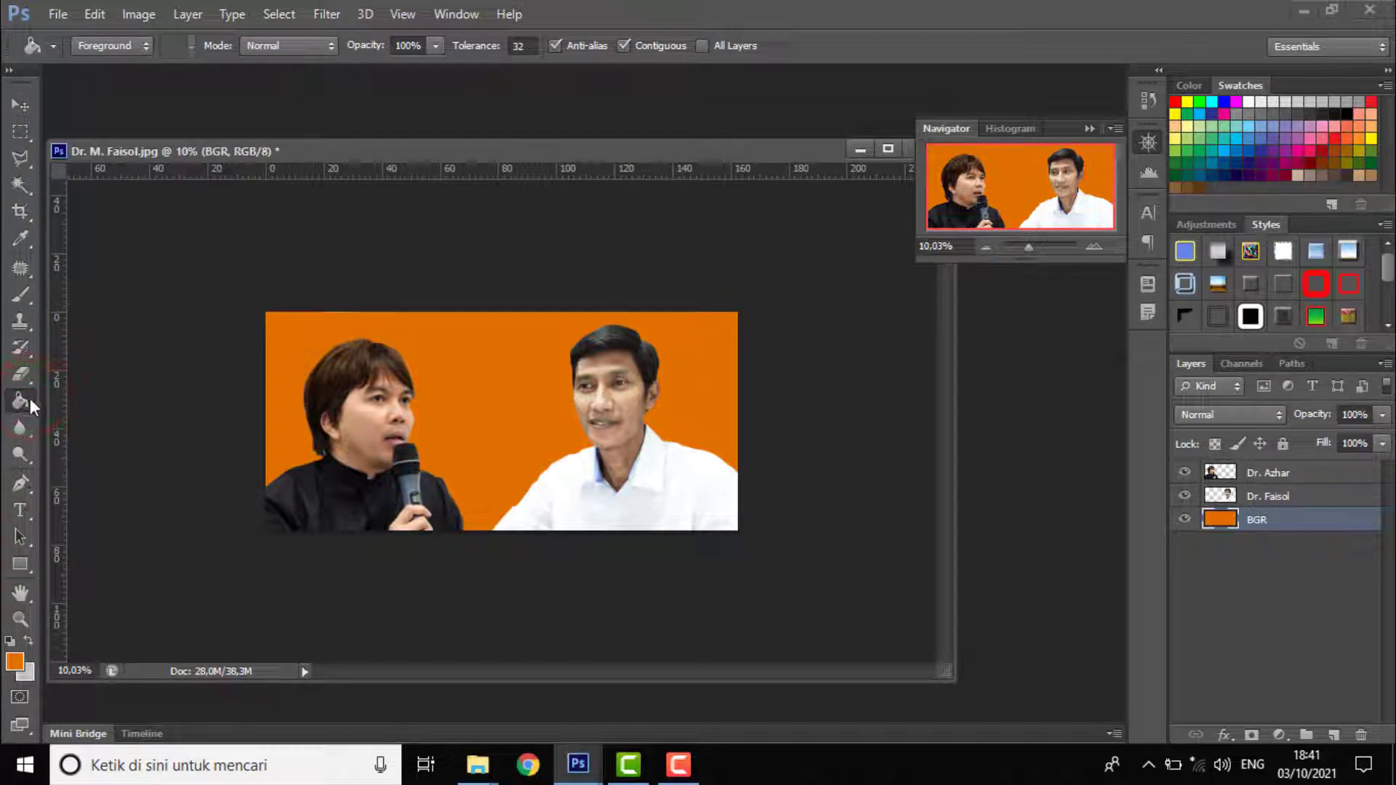
{"action": "left_click", "coordinate": [15, 662]}
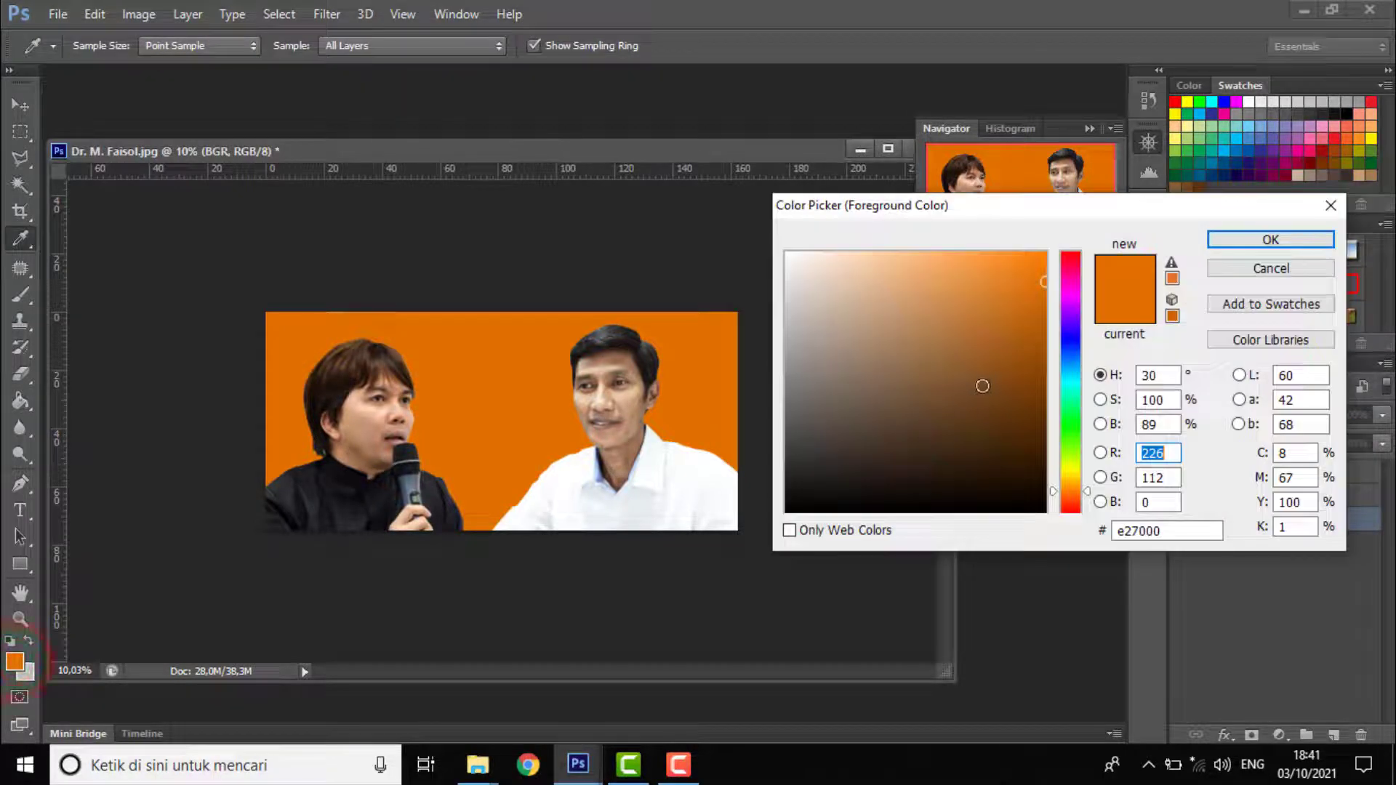
{"action": "left_click_drag", "start_coordinate": [1063, 377], "coordinate": [1063, 412]}
{"action": "left_click", "coordinate": [1268, 239]}
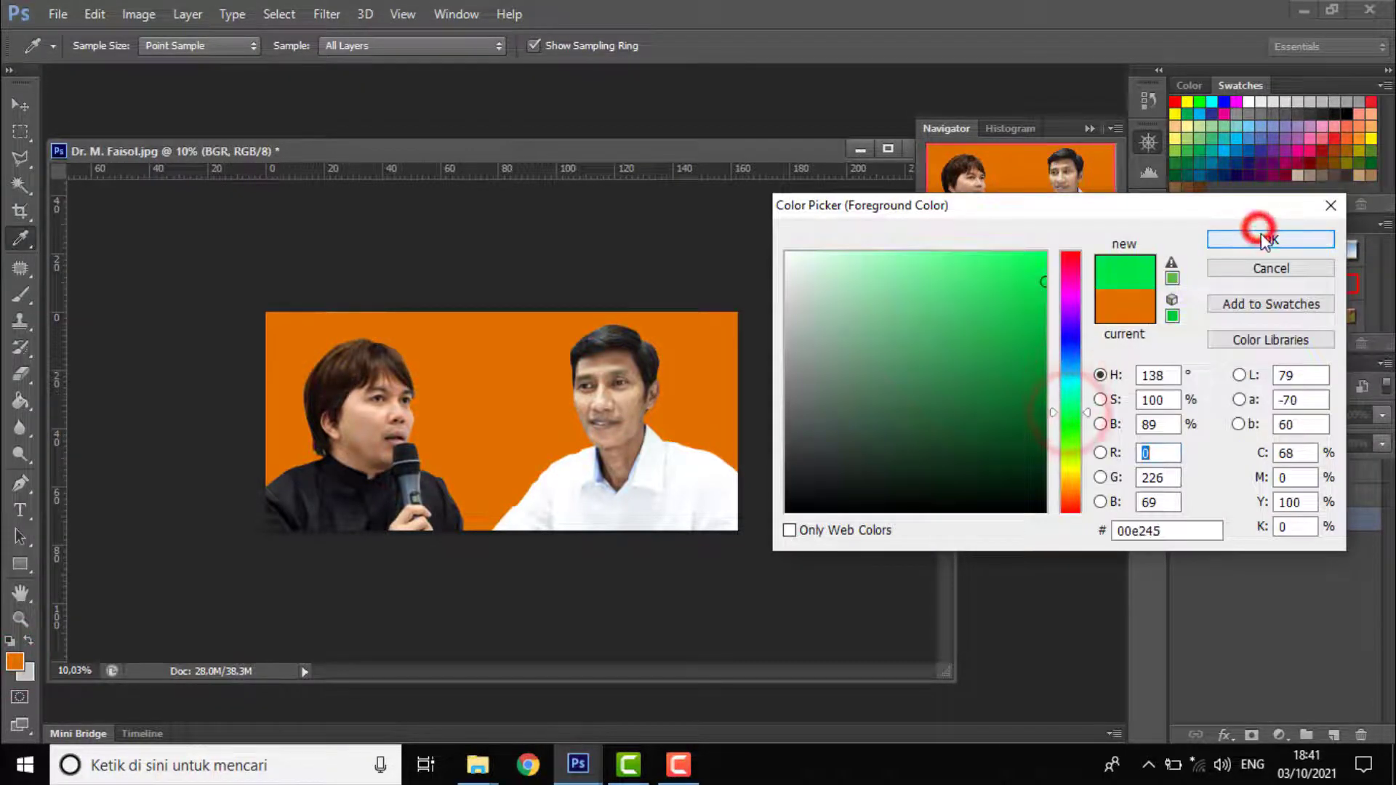
{"action": "left_click", "coordinate": [537, 333]}
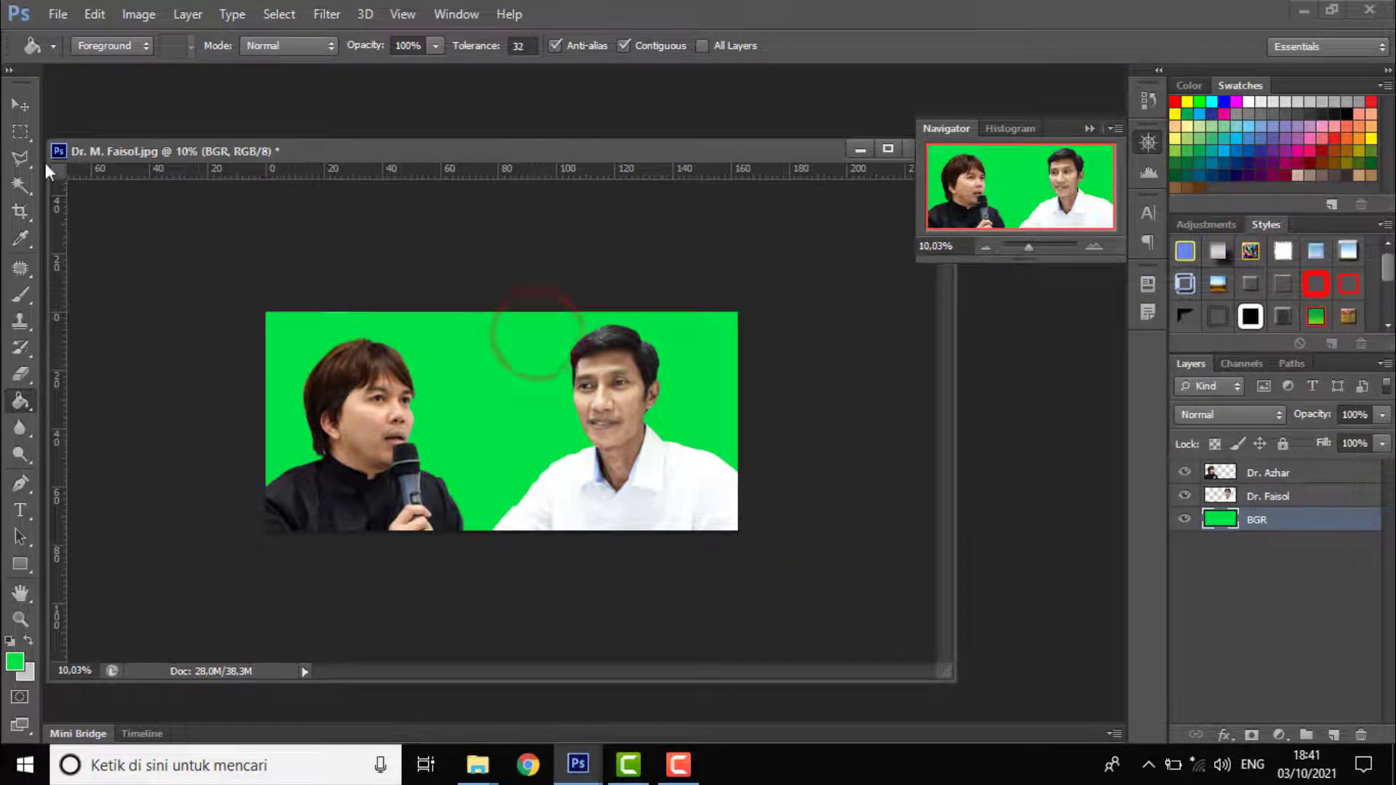
{"action": "left_click", "coordinate": [21, 104]}
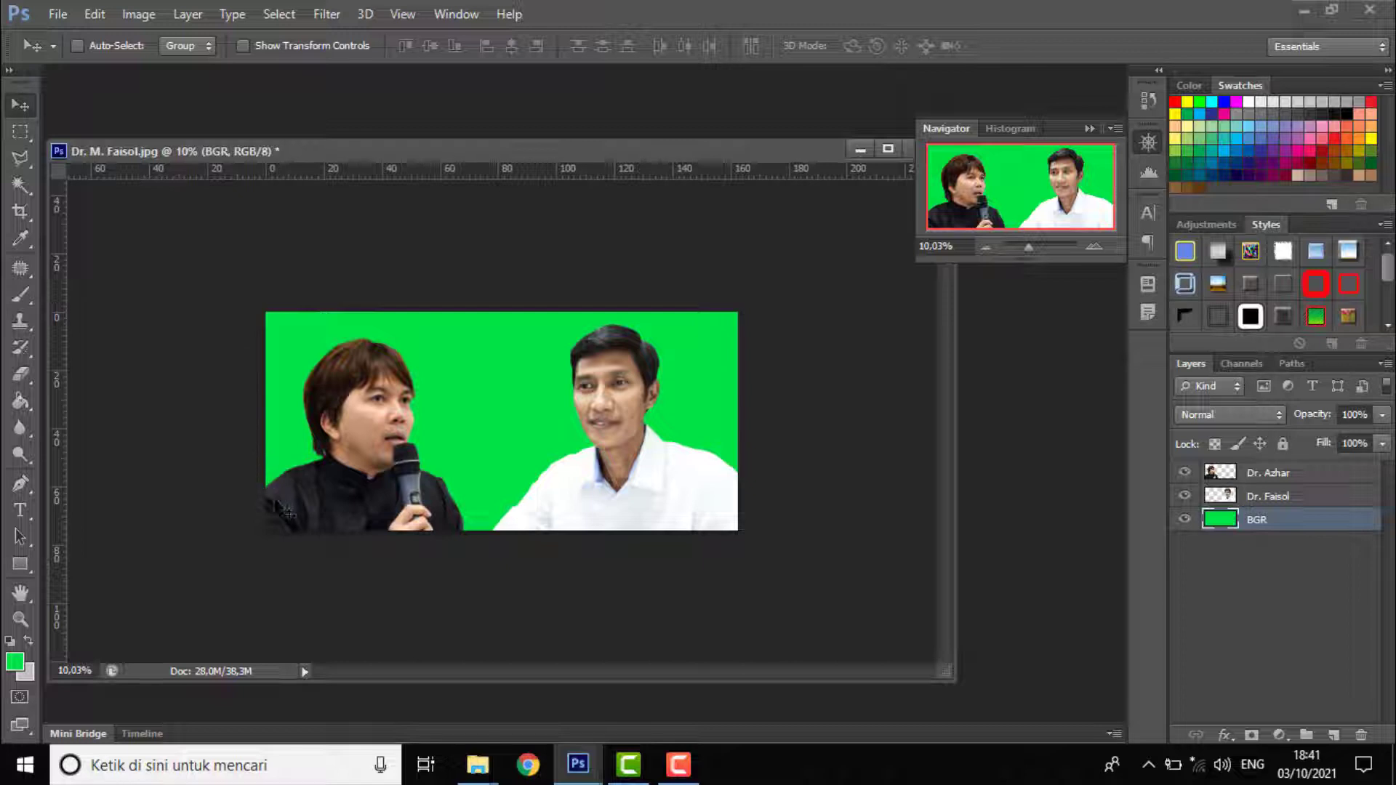
Configure the Crop tool to keep cropped pixels and clear its fixed aspect ratio values
{"action": "left_click", "coordinate": [20, 212]}
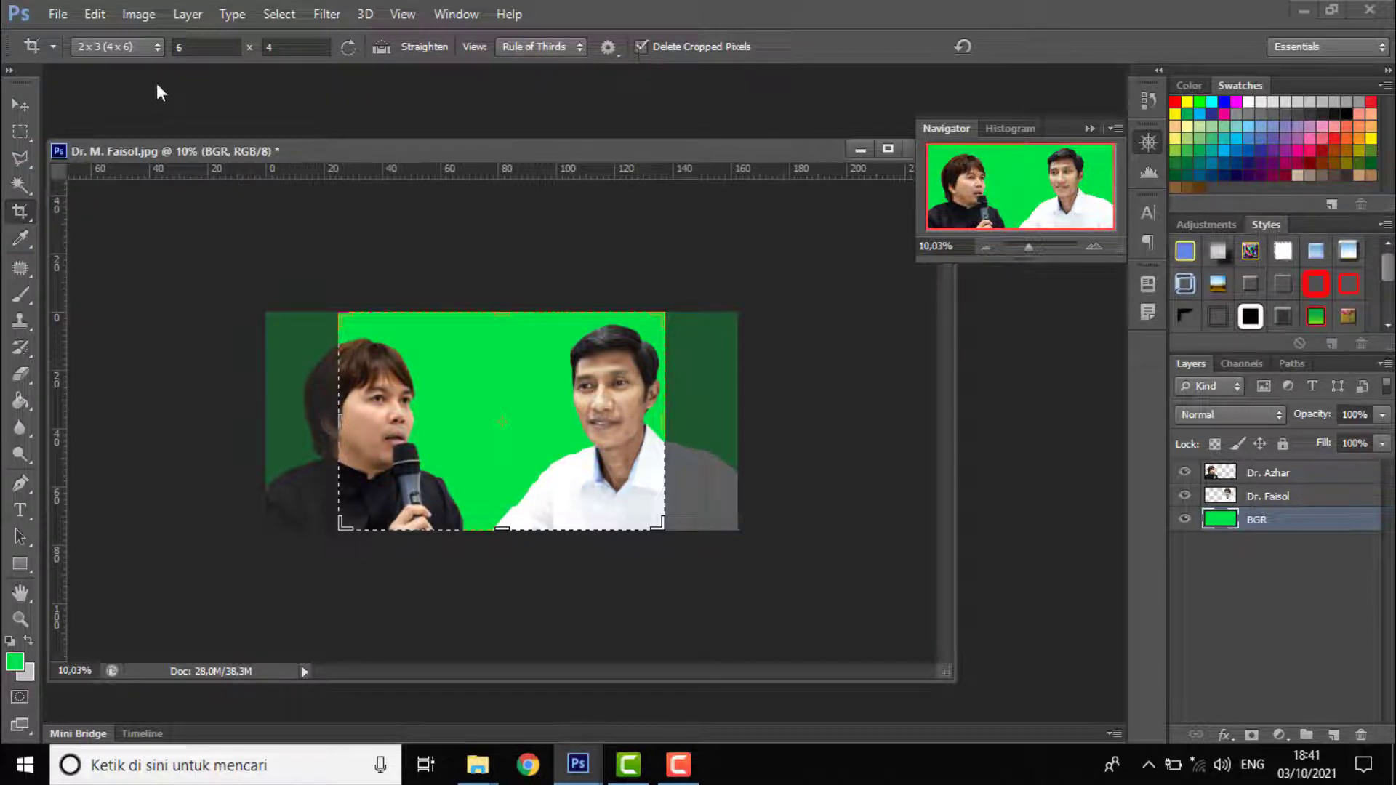
{"action": "left_click", "coordinate": [641, 45]}
{"action": "left_click_drag", "start_coordinate": [198, 47], "coordinate": [156, 51]}
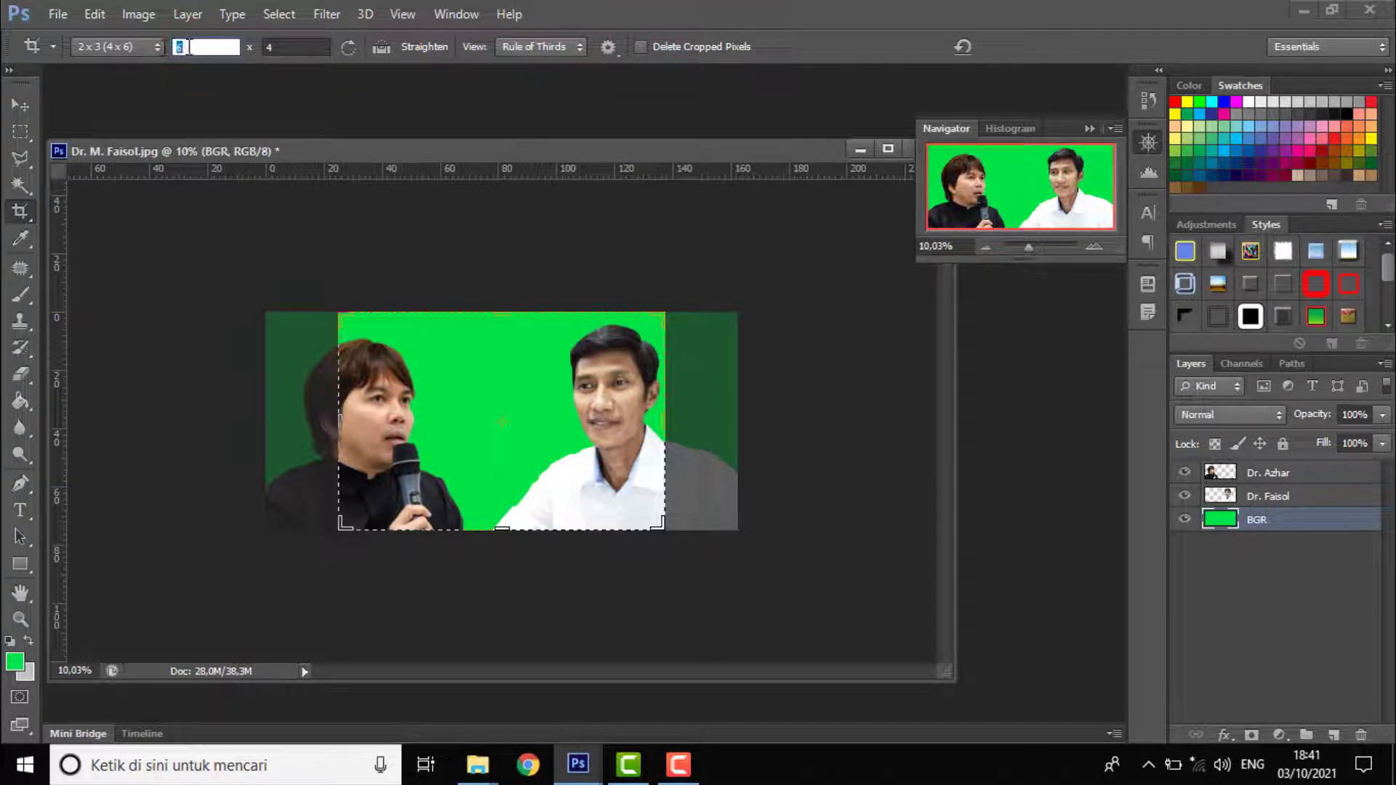
{"action": "key", "text": "BackSpace"}
{"action": "left_click", "coordinate": [270, 47]}
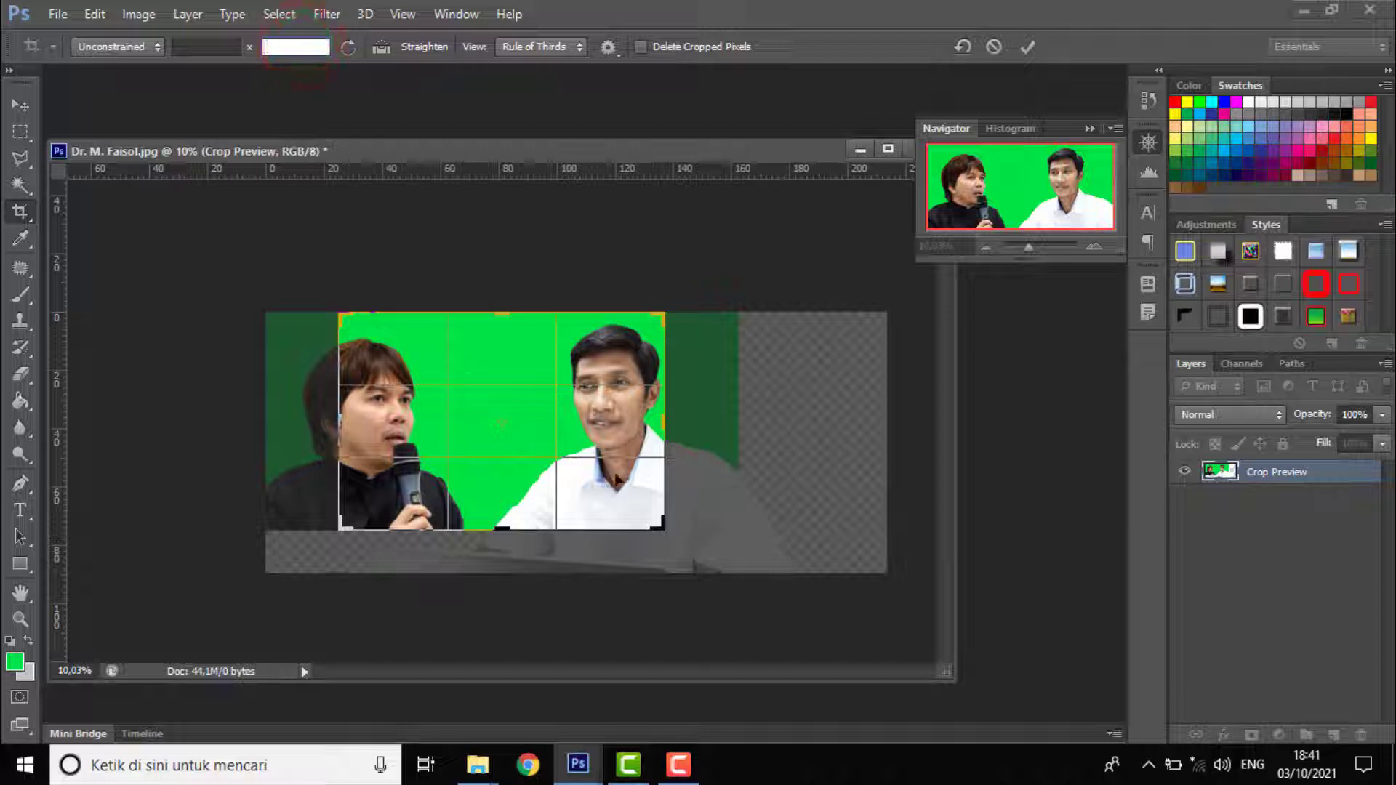
Extend the crop frame to nearly the full image width and beyond its top and bottom edges, and apply it
{"action": "left_click_drag", "start_coordinate": [684, 538], "coordinate": [697, 563]}
{"action": "left_click_drag", "start_coordinate": [308, 426], "coordinate": [271, 418]}
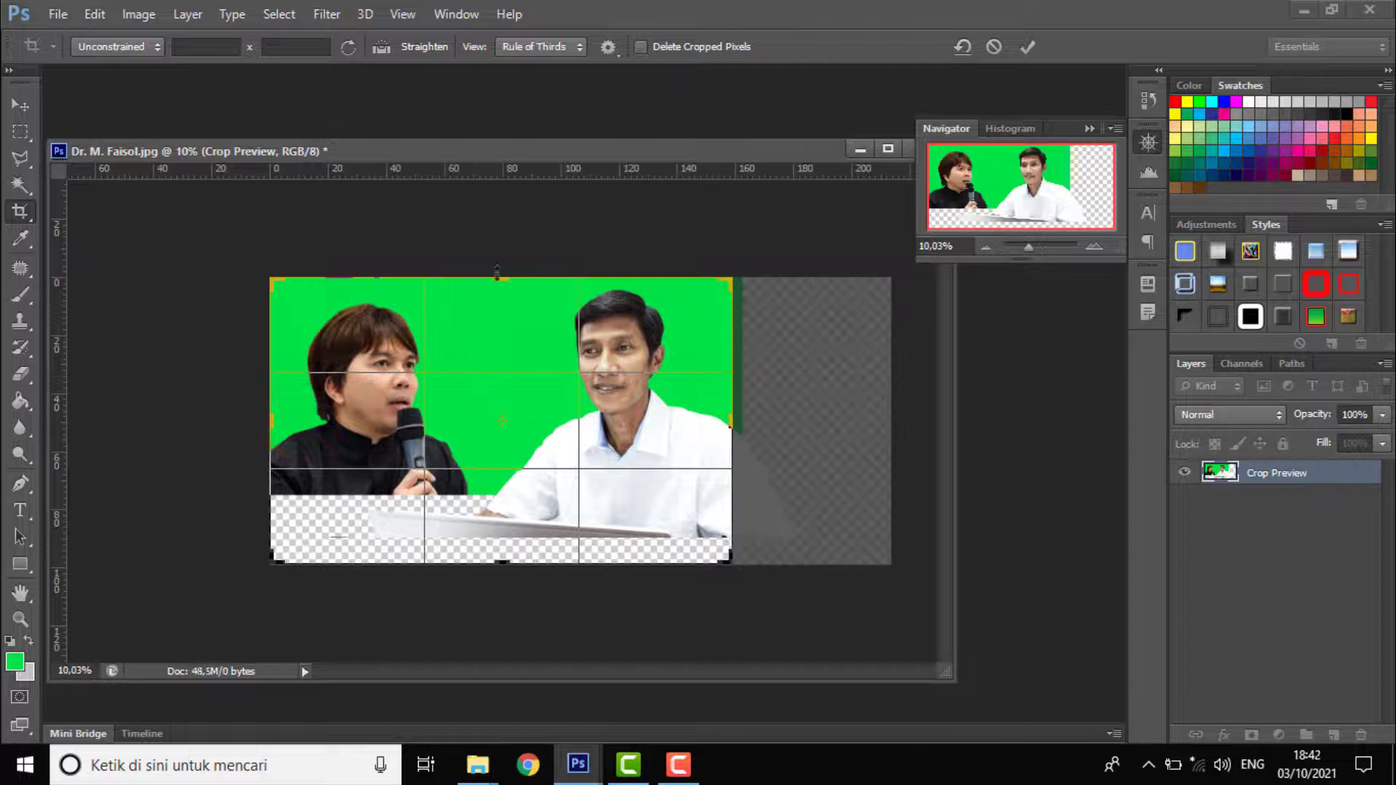
{"action": "left_click_drag", "start_coordinate": [497, 273], "coordinate": [499, 223]}
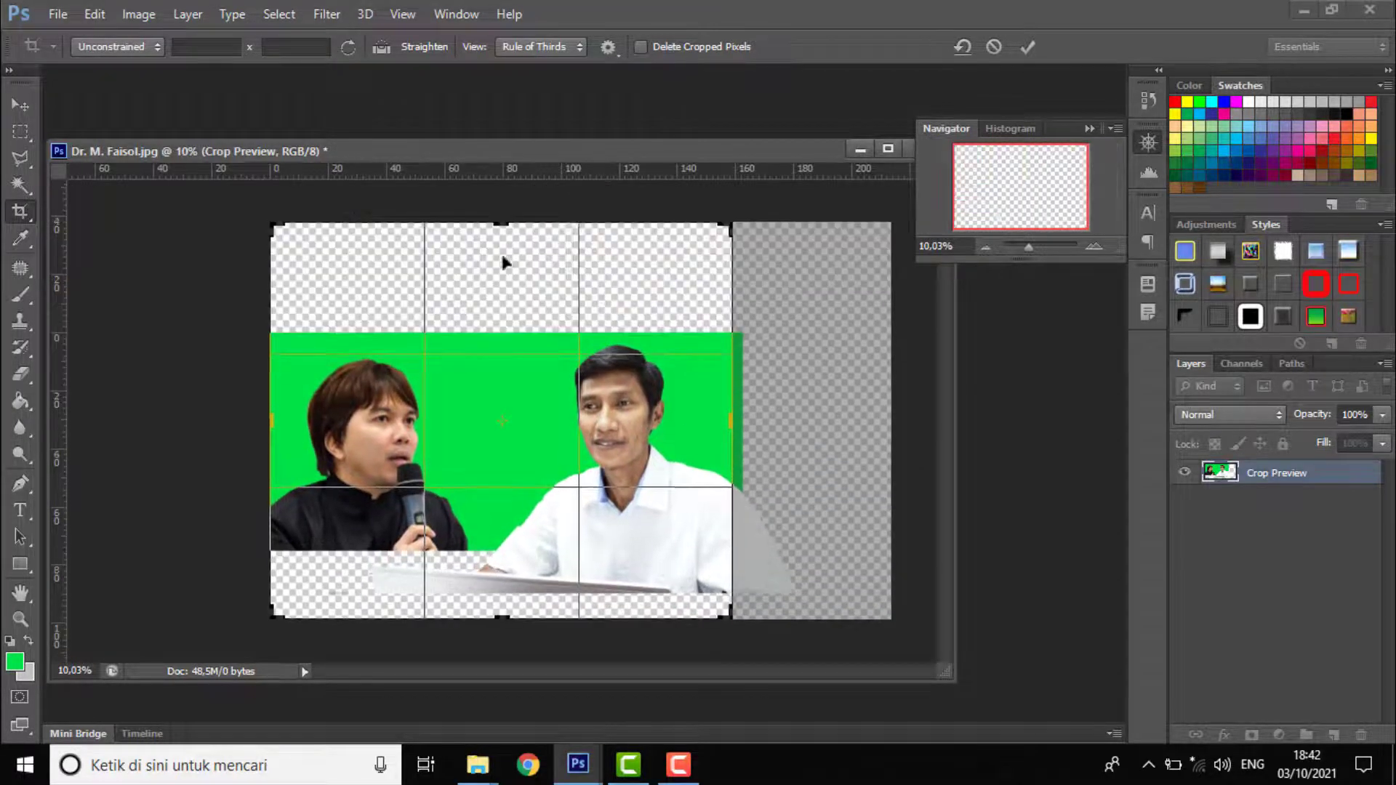
{"action": "double_click", "coordinate": [499, 255]}
{"action": "left_click", "coordinate": [21, 106]}
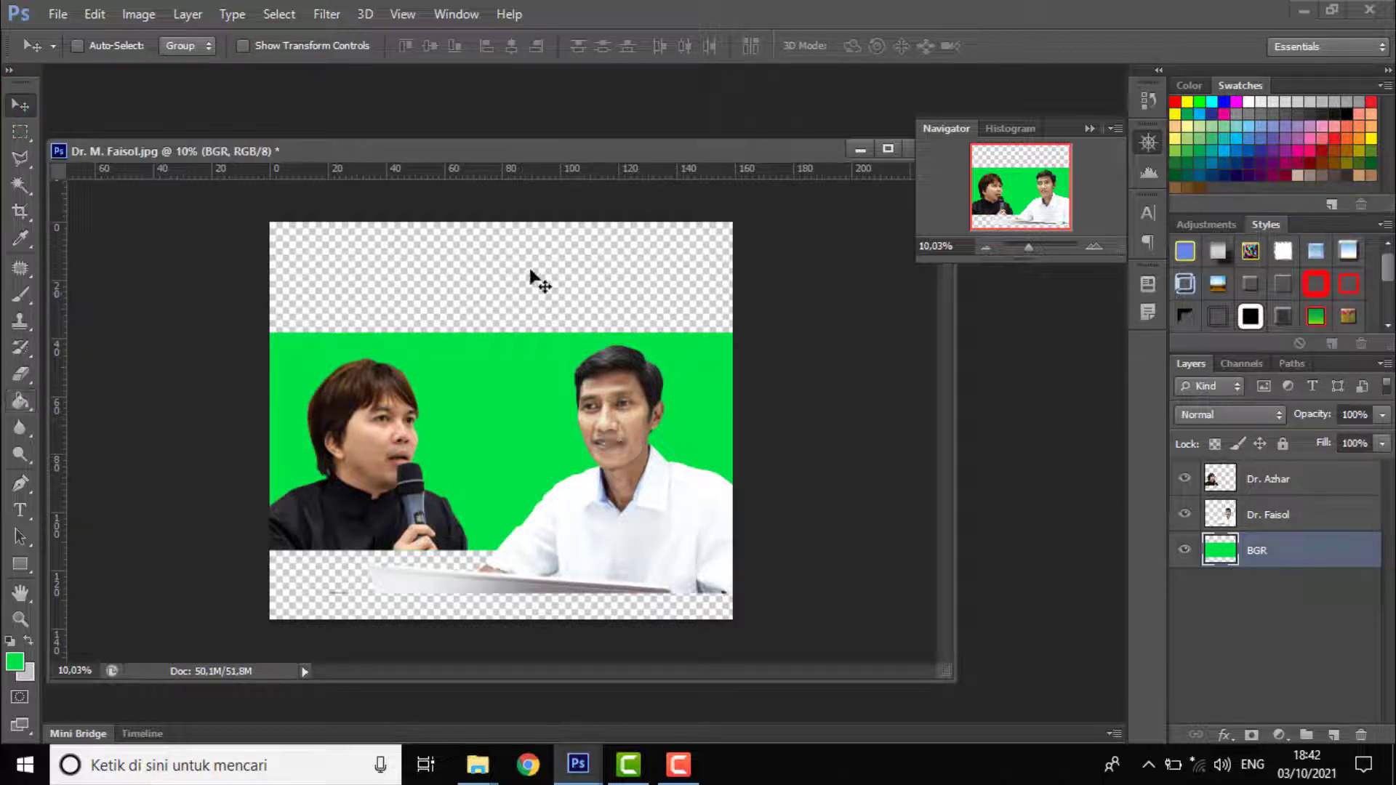
Fill the transparent areas above and below the green on the BGR layer with the same green
{"action": "left_click", "coordinate": [20, 399]}
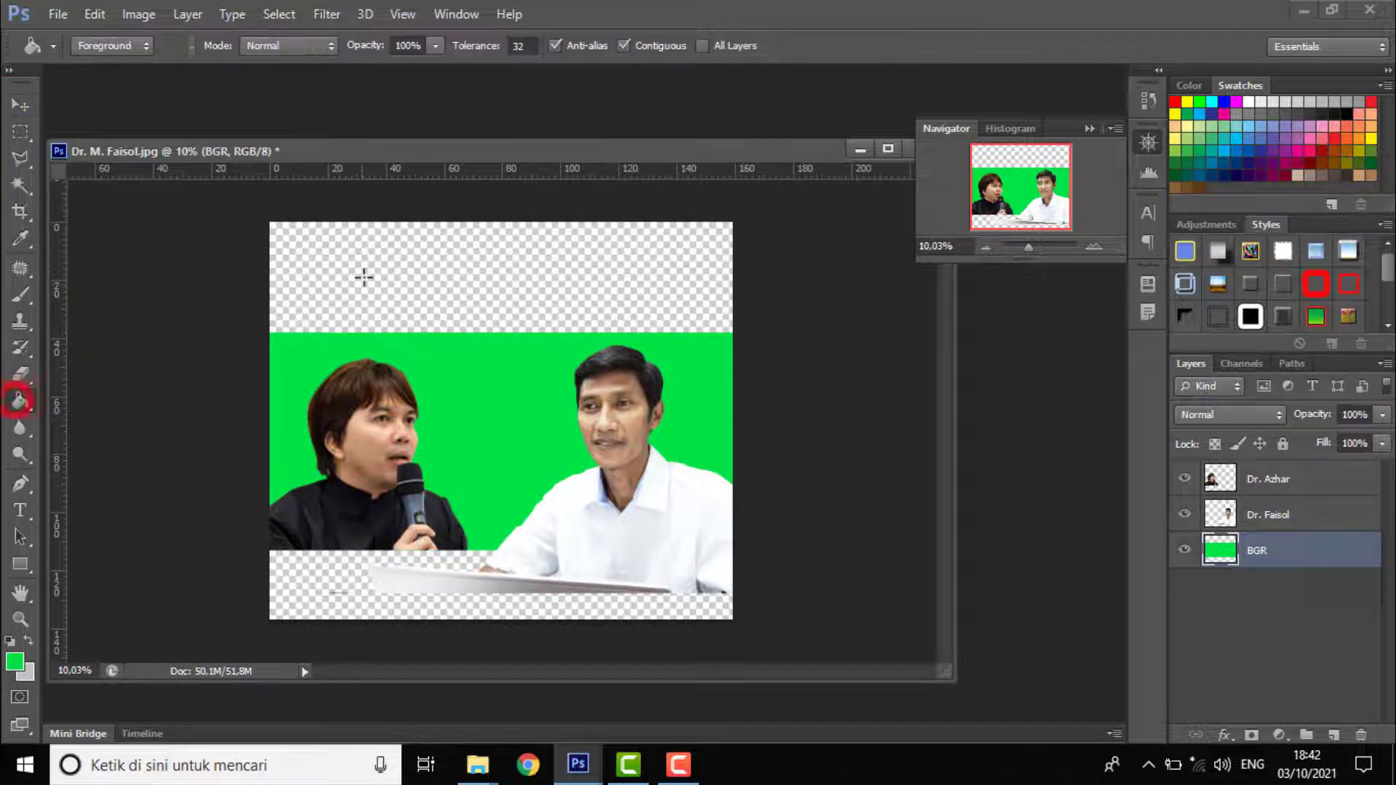
{"action": "left_click", "coordinate": [378, 264]}
{"action": "left_click", "coordinate": [386, 585]}
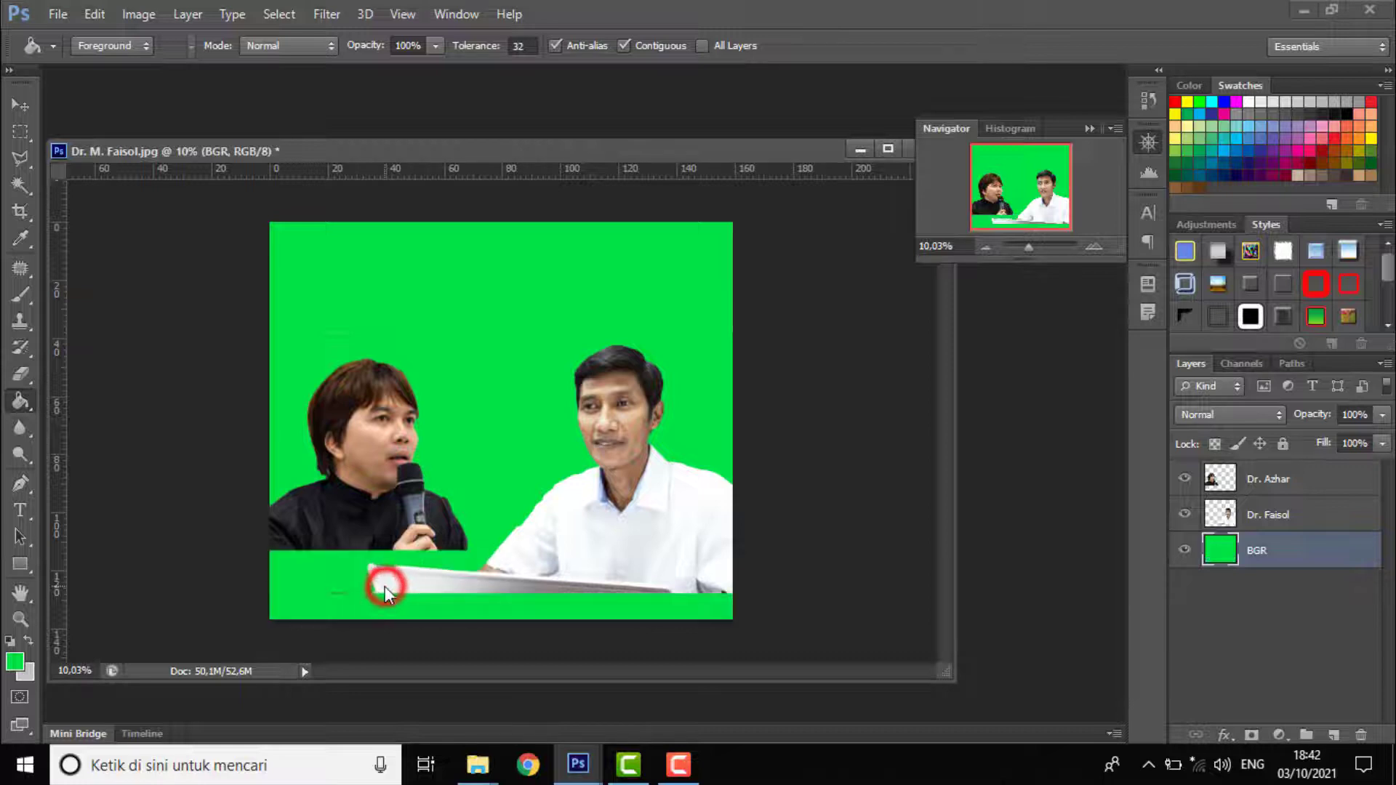
Select both portrait cutout layers and move them down together so they sit on the canvas's bottom edge
{"action": "left_click", "coordinate": [20, 105]}
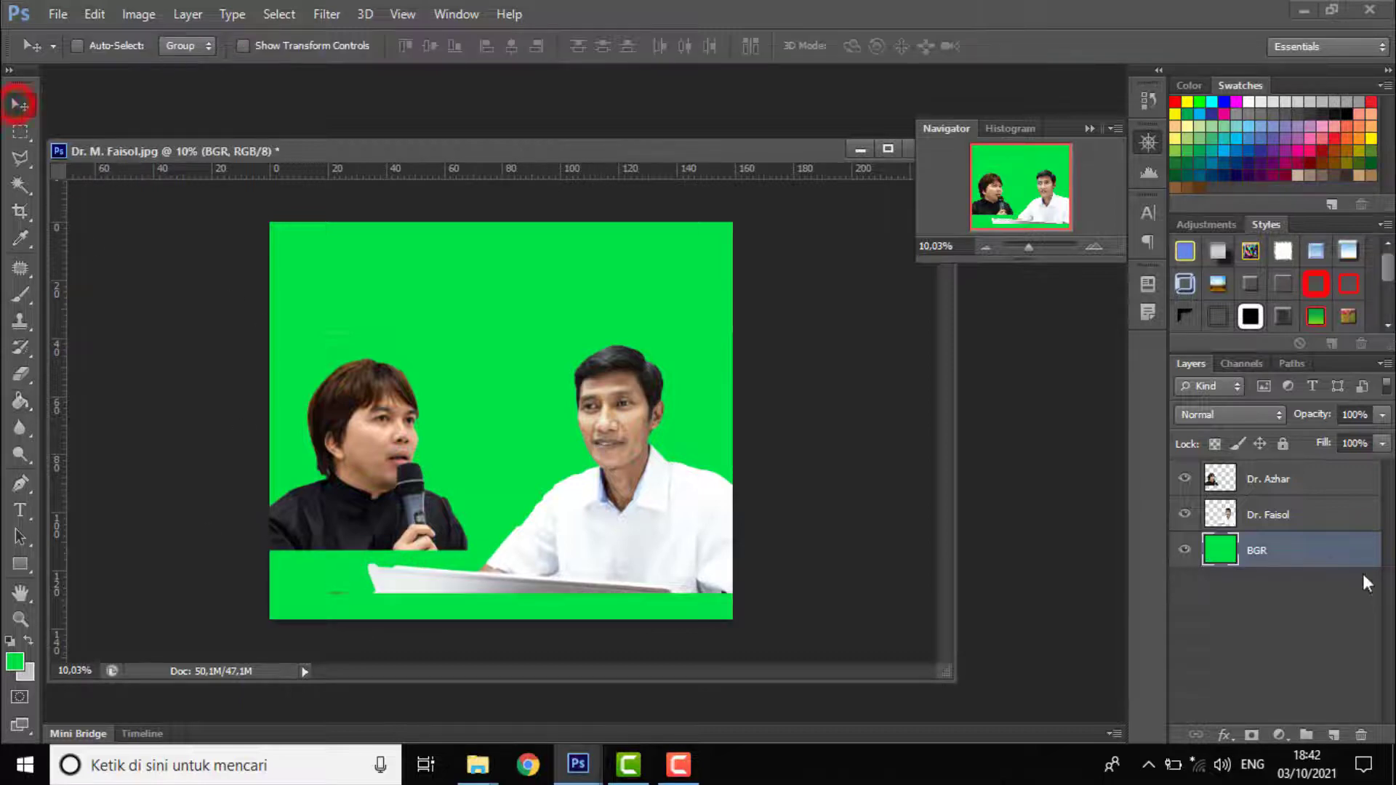
{"action": "left_click", "coordinate": [1265, 486]}
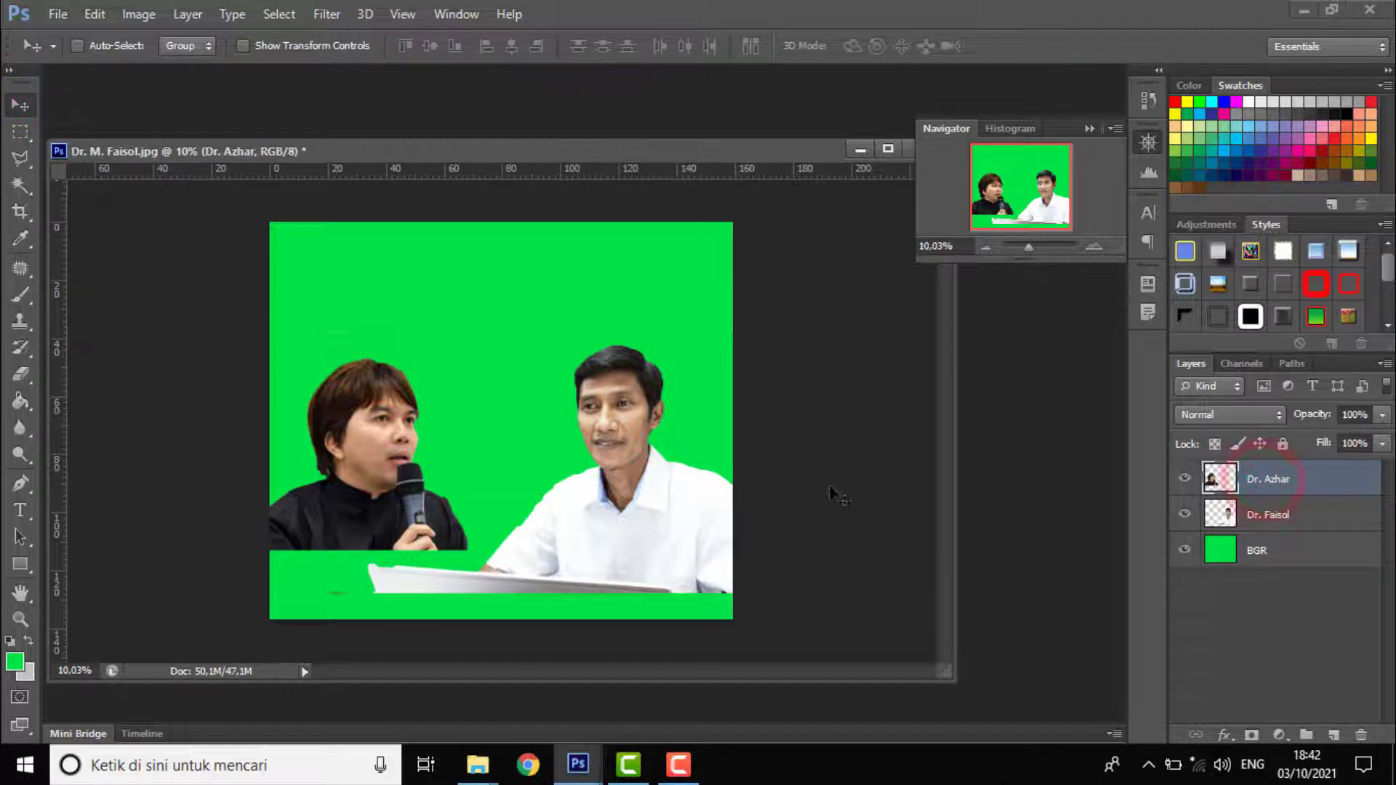
{"action": "left_click", "coordinate": [1252, 519], "text": "shift"}
{"action": "left_click_drag", "start_coordinate": [623, 530], "coordinate": [620, 600]}
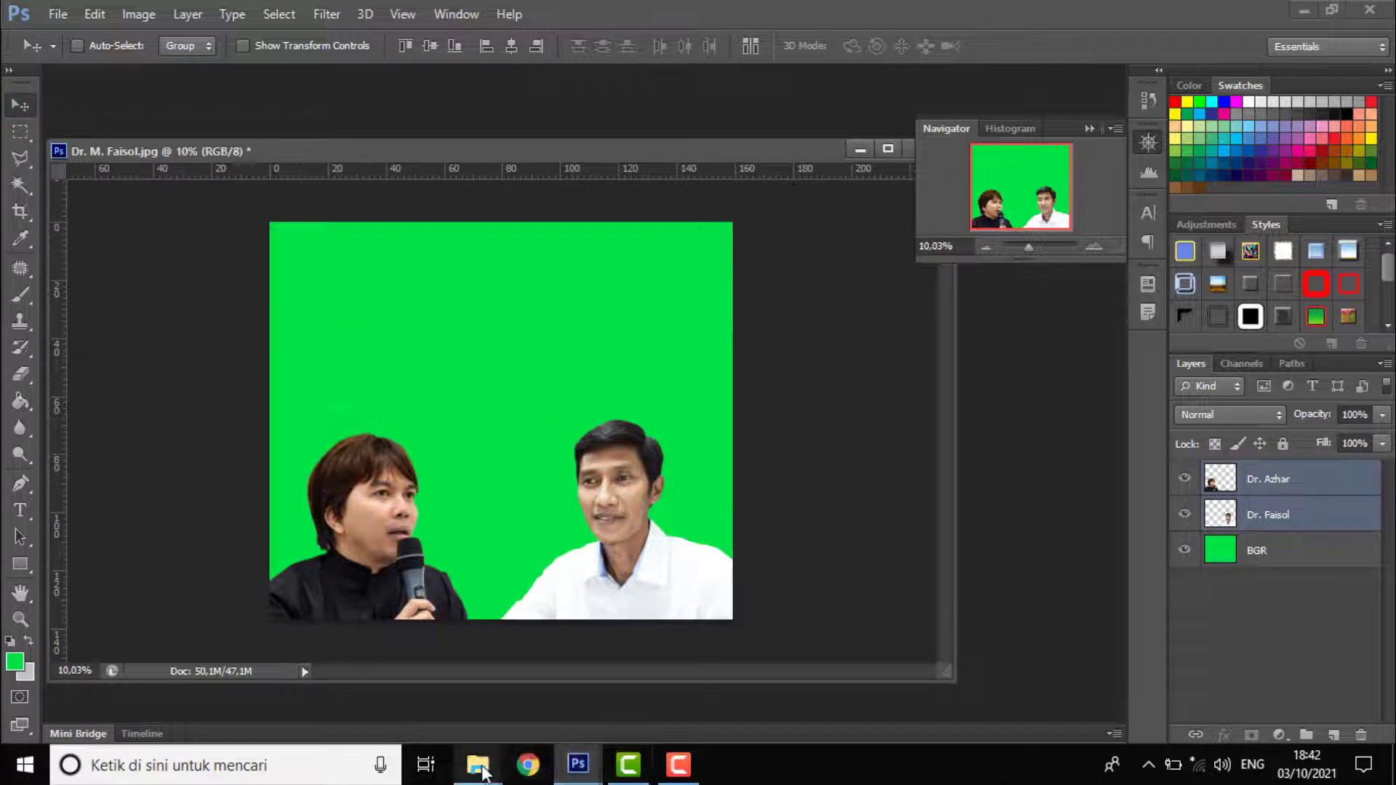
Bring the uin building image from the New folder window in File Explorer into the Photoshop document, aligned to the canvas's upper-left corner
{"action": "mouse_move", "coordinate": [478, 763]}
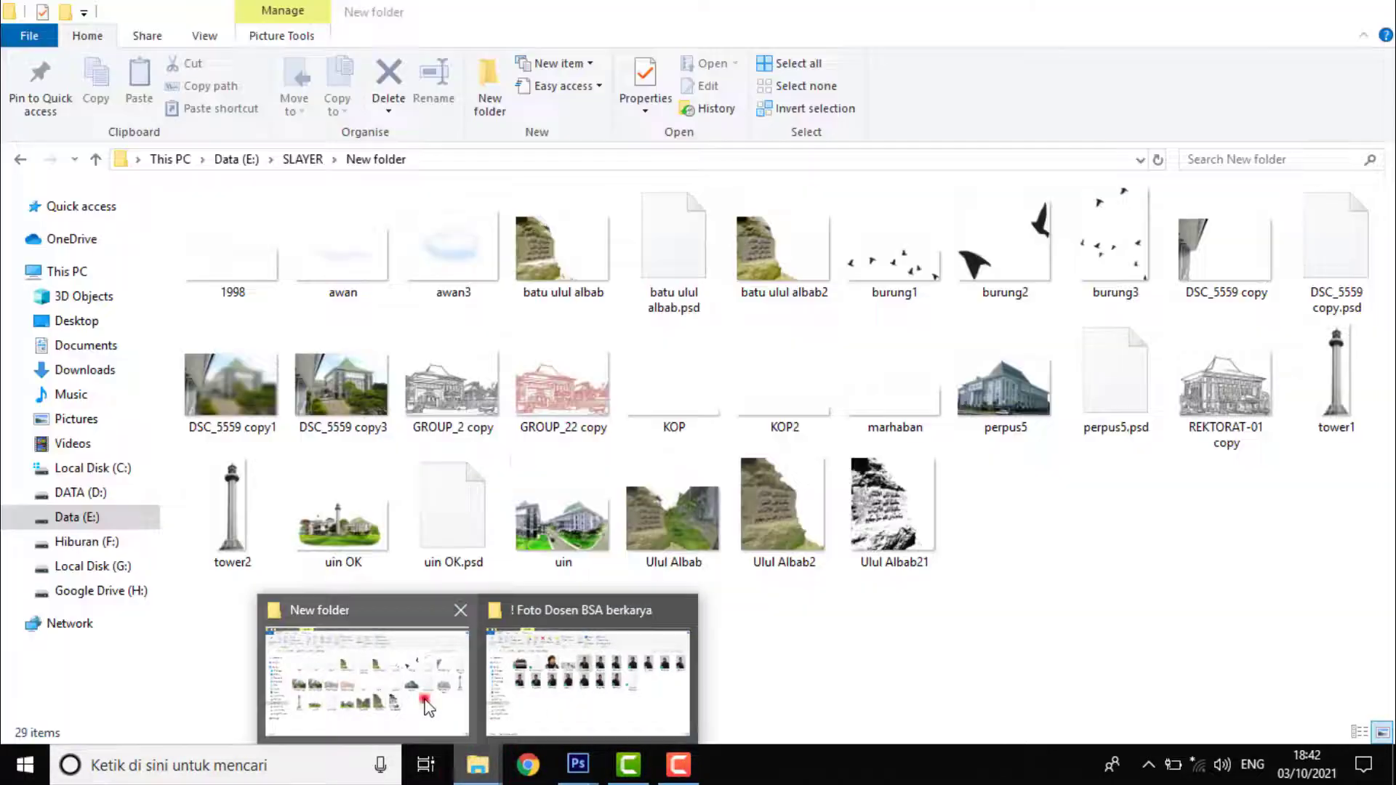
{"action": "left_click", "coordinate": [424, 702]}
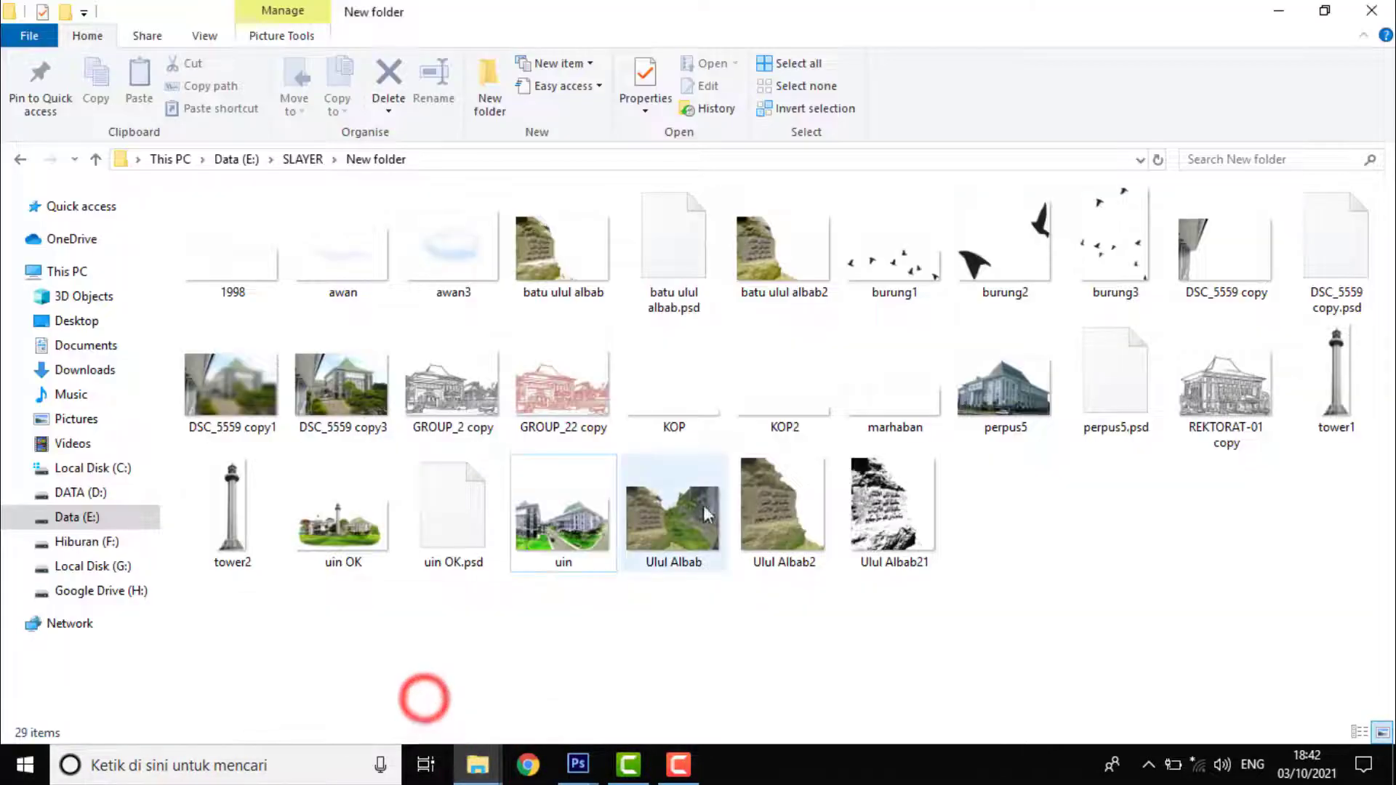
{"action": "left_click", "coordinate": [421, 623]}
{"action": "left_click_drag", "start_coordinate": [541, 558], "coordinate": [520, 414]}
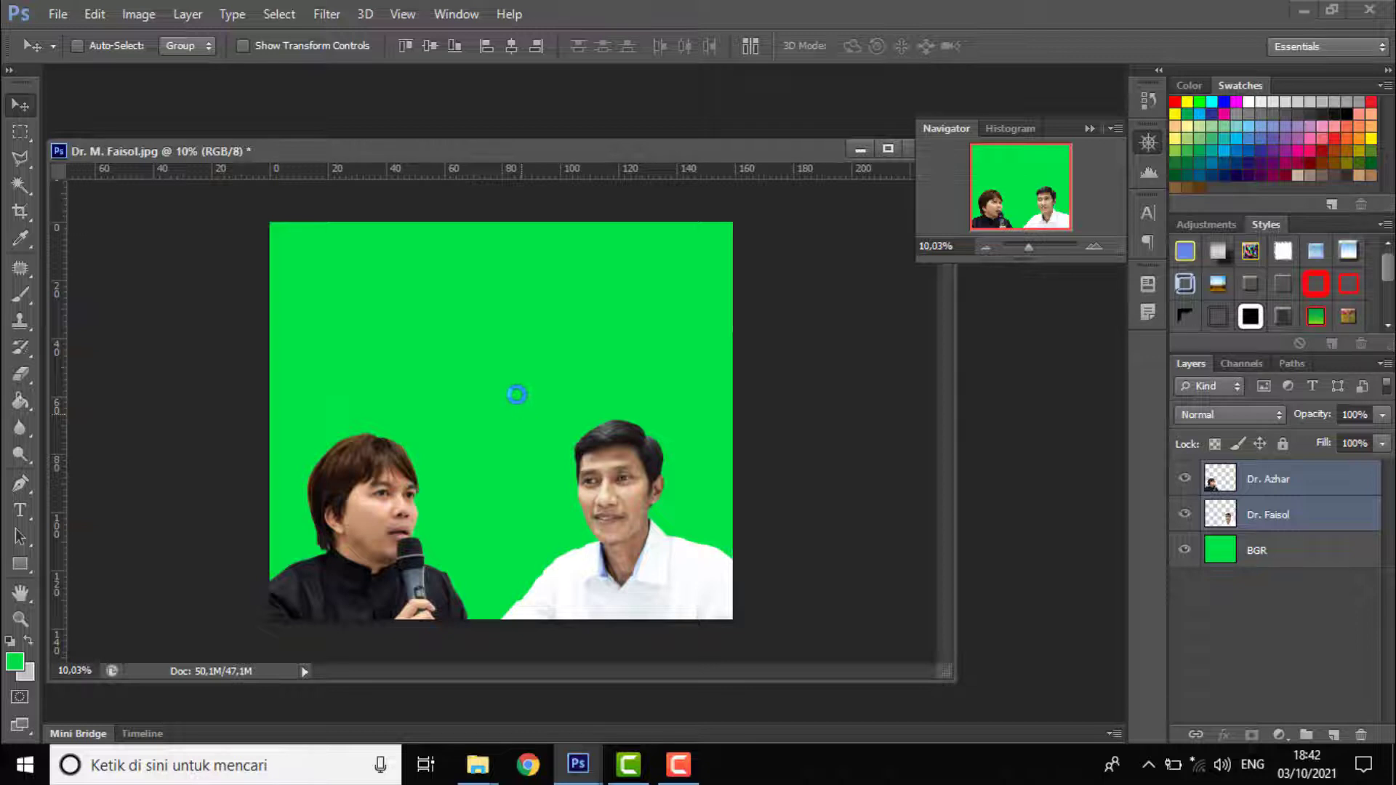
{"action": "left_click_drag", "start_coordinate": [519, 411], "coordinate": [371, 260]}
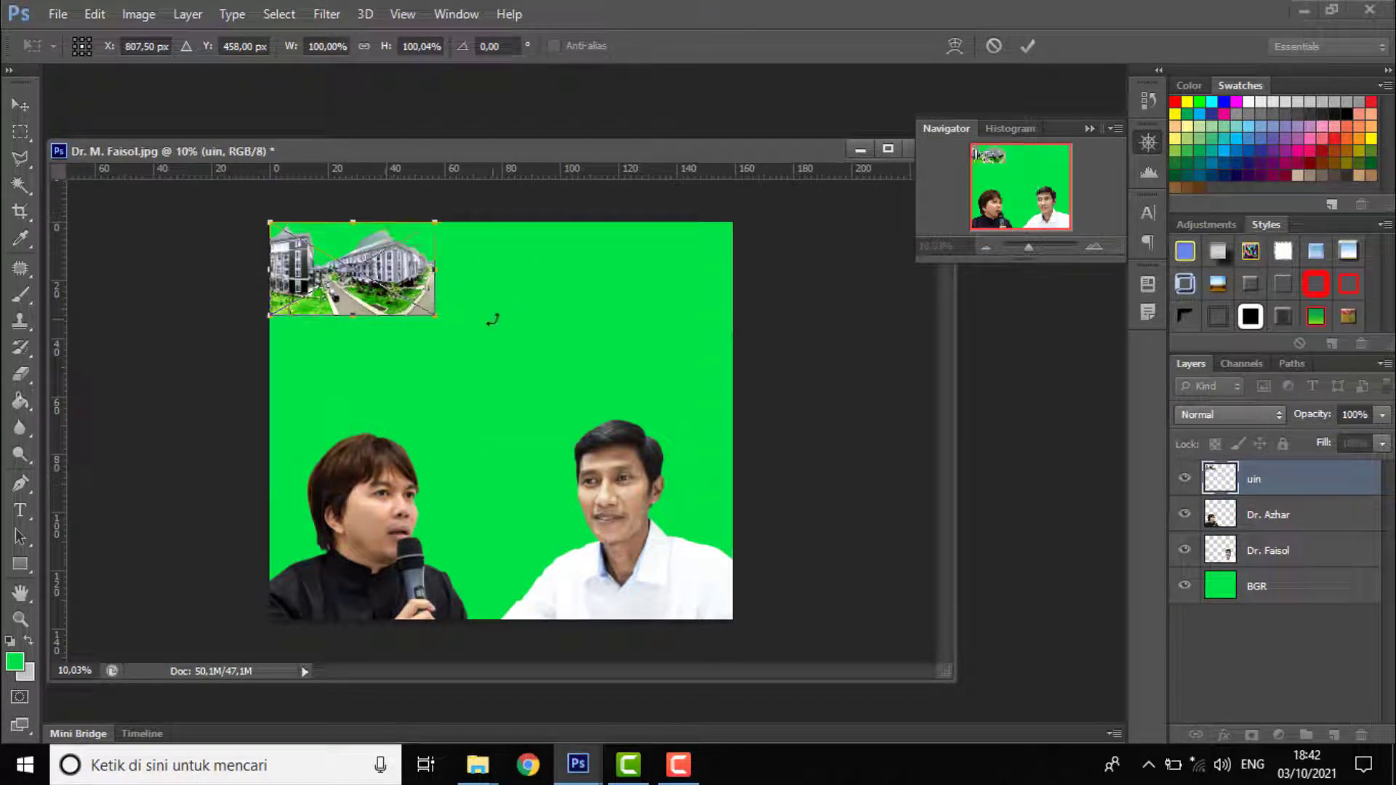
Enlarge the uin image proportionally to about 280% so it spans the full canvas width, and place it
{"action": "left_click_drag", "start_coordinate": [436, 324], "coordinate": [700, 546]}
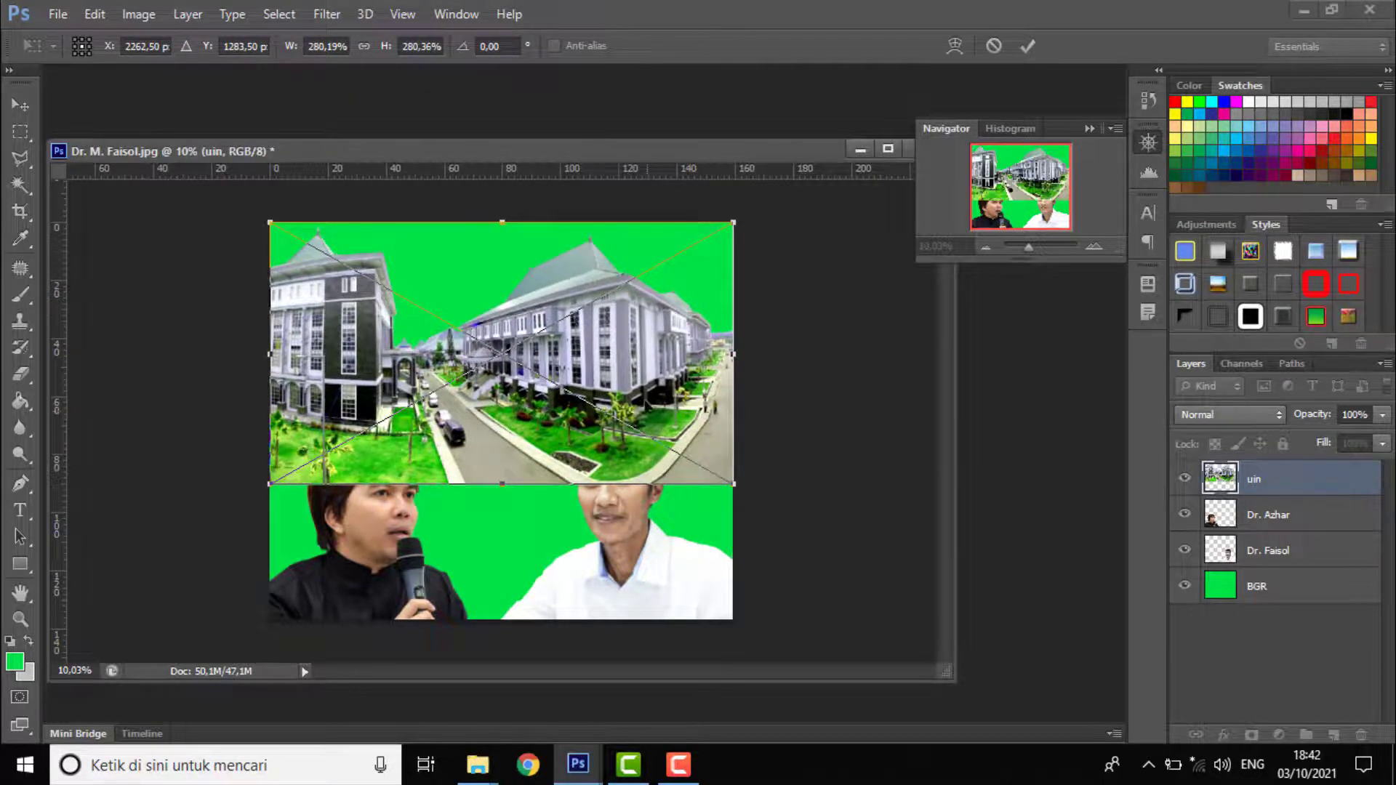
{"action": "left_click", "coordinate": [13, 106]}
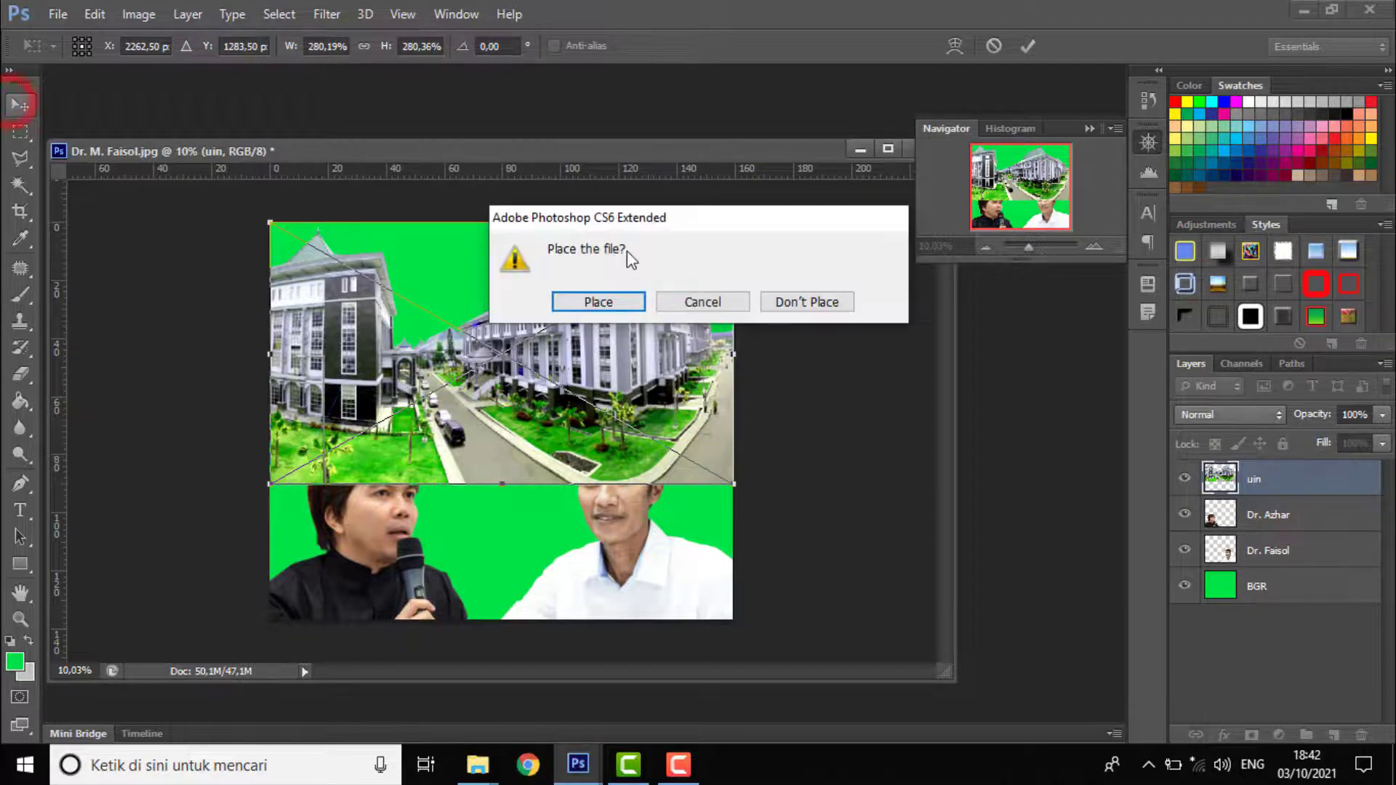
{"action": "left_click", "coordinate": [598, 303]}
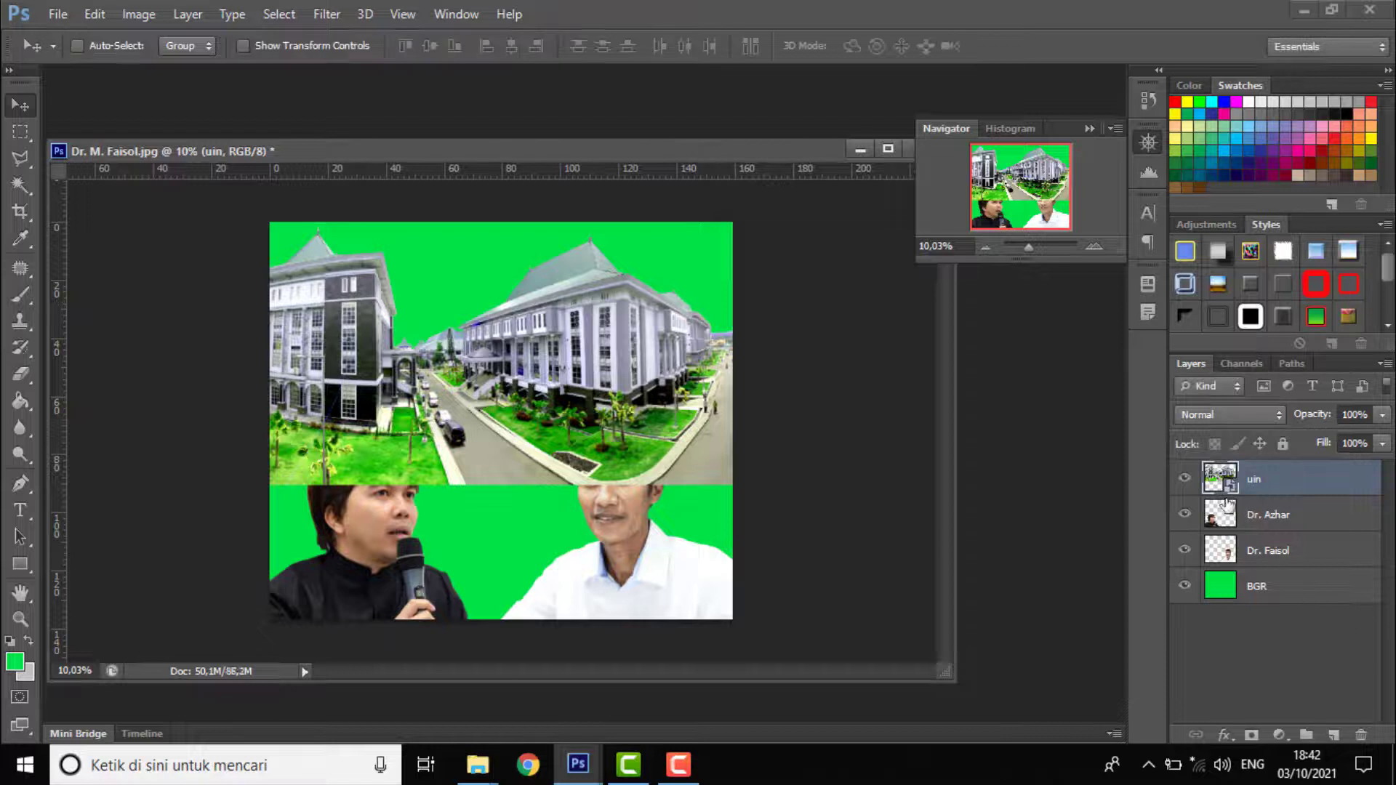
Reorder the uin layer between the portraits and BGR, and move the buildings down to the canvas's bottom edge
{"action": "left_click_drag", "start_coordinate": [1252, 481], "coordinate": [1253, 568]}
{"action": "left_click_drag", "start_coordinate": [521, 410], "coordinate": [517, 543]}
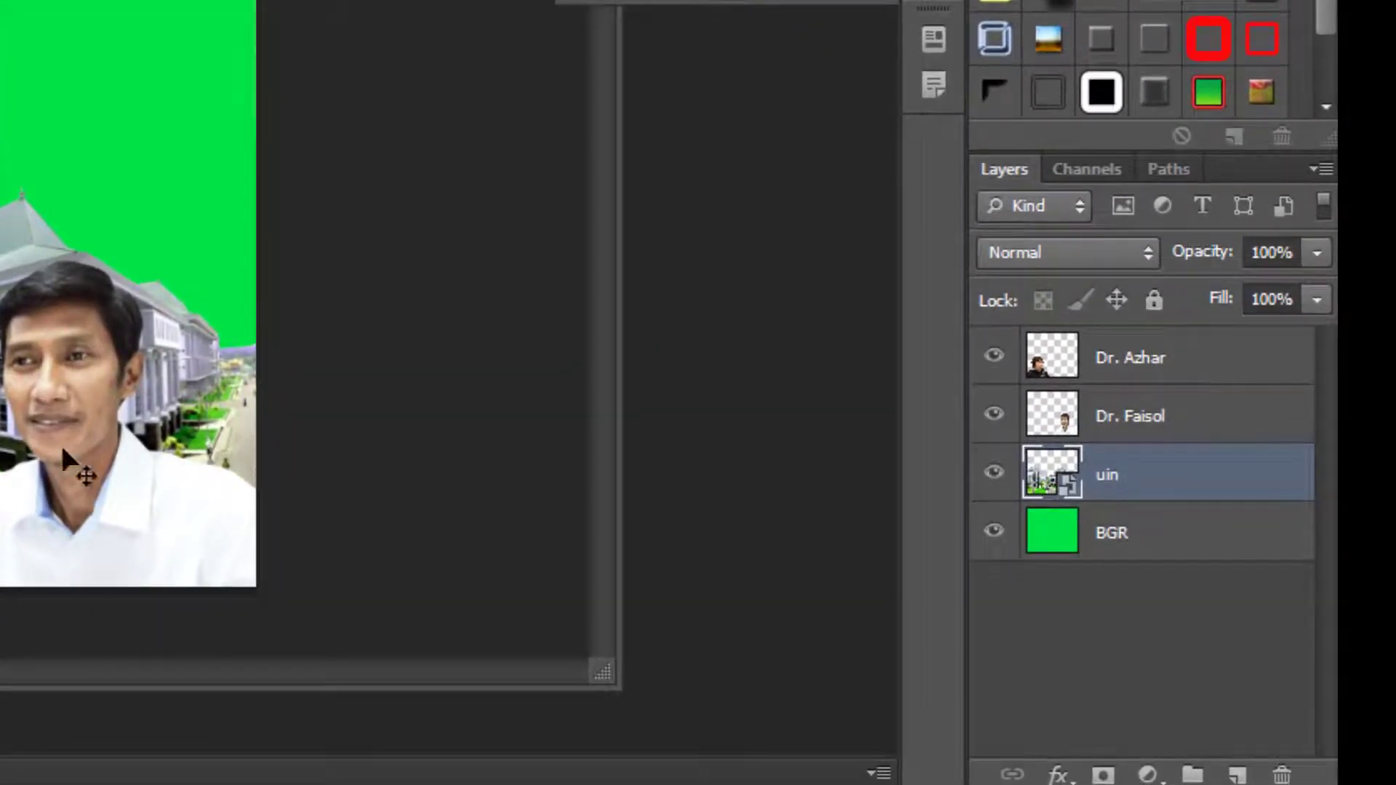
Rasterize the uin smart object layer
{"action": "right_click", "coordinate": [1049, 469]}
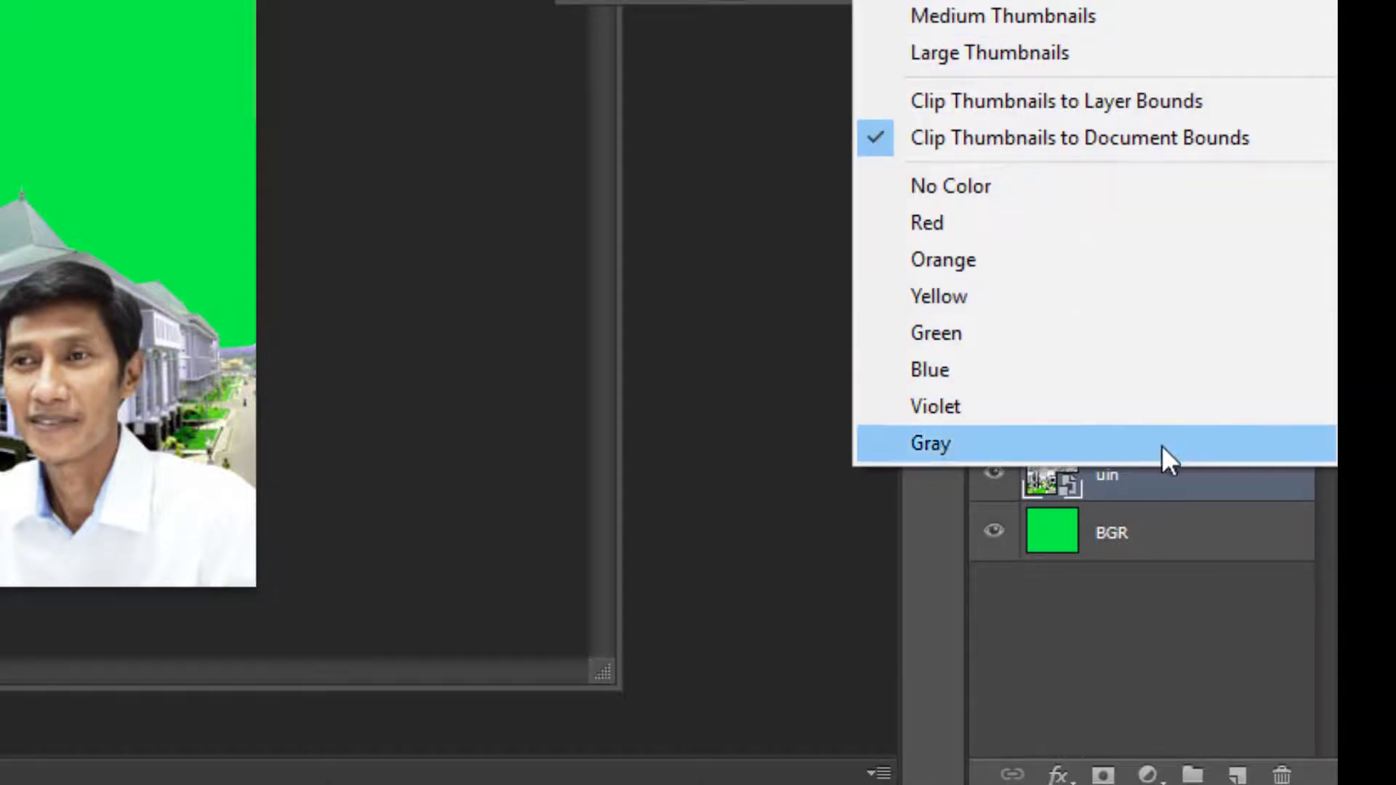
{"action": "left_click", "coordinate": [1130, 479]}
{"action": "right_click", "coordinate": [1130, 480]}
{"action": "right_click", "coordinate": [1137, 479]}
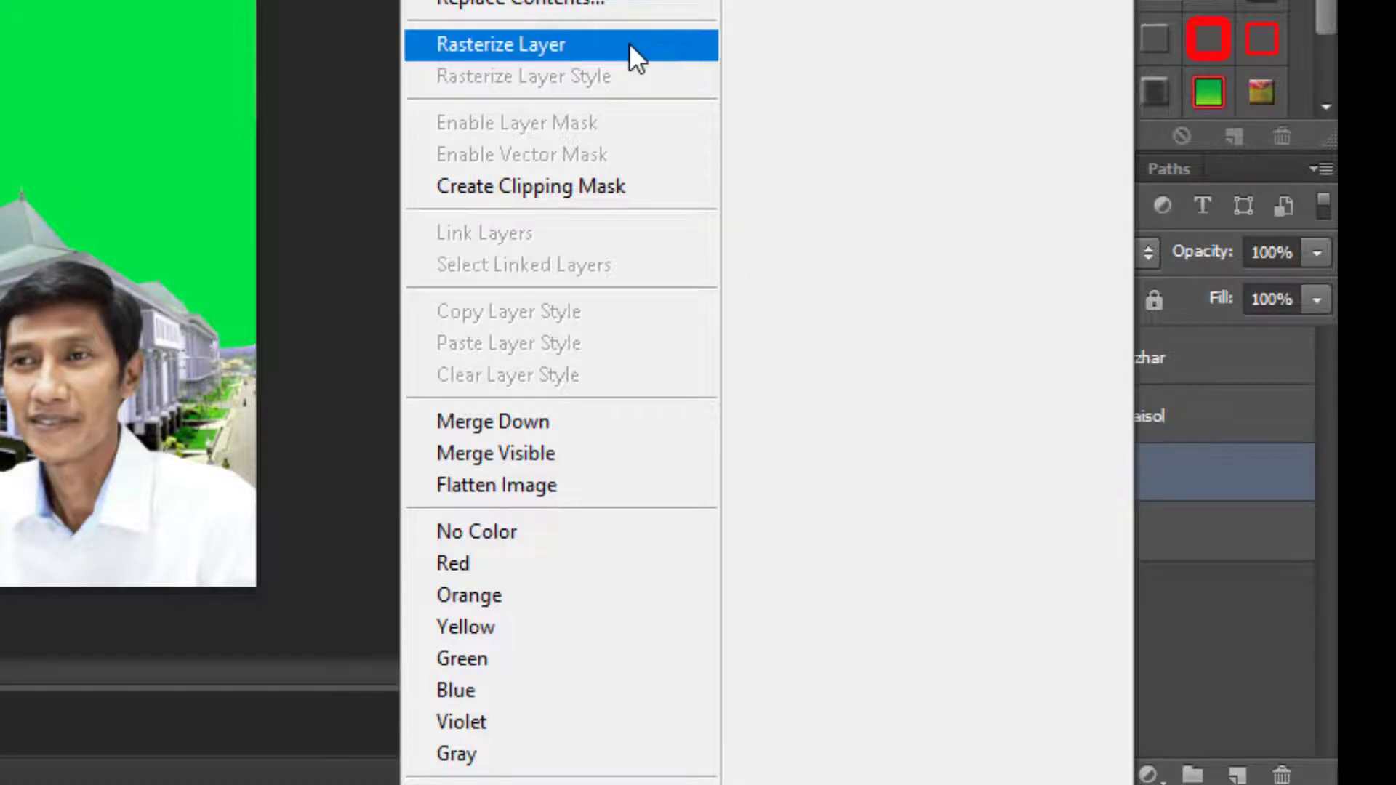
{"action": "left_click", "coordinate": [1225, 471]}
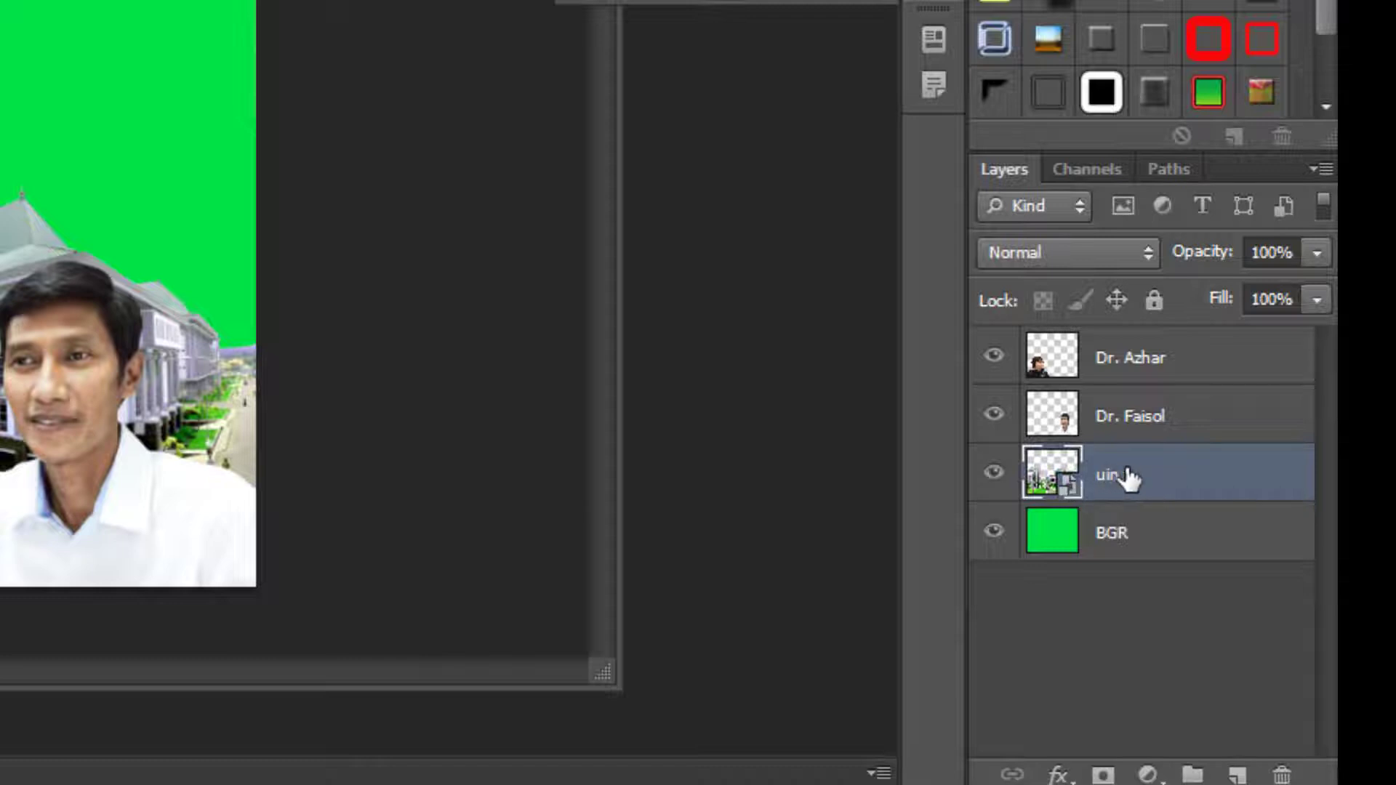
{"action": "right_click", "coordinate": [1159, 487]}
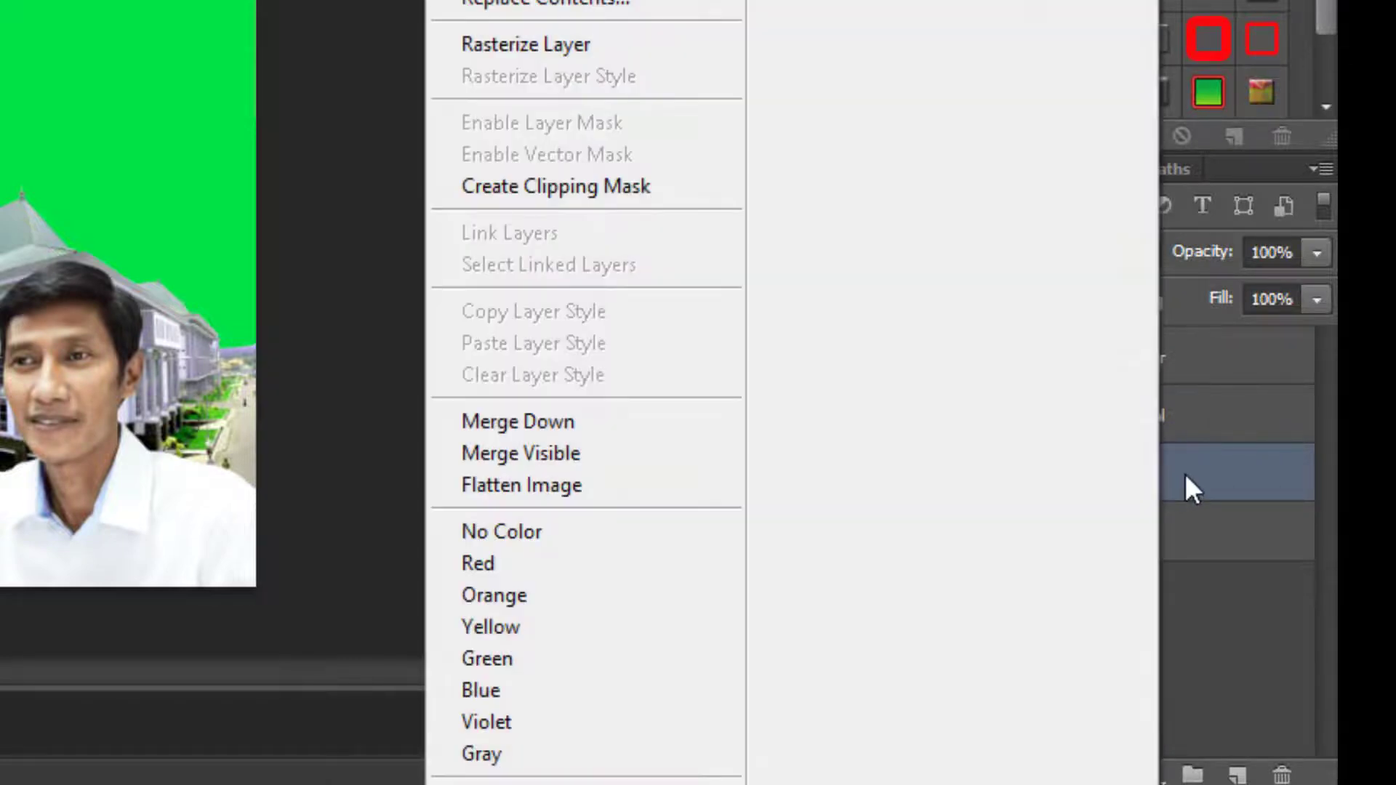
{"action": "right_click", "coordinate": [1185, 476]}
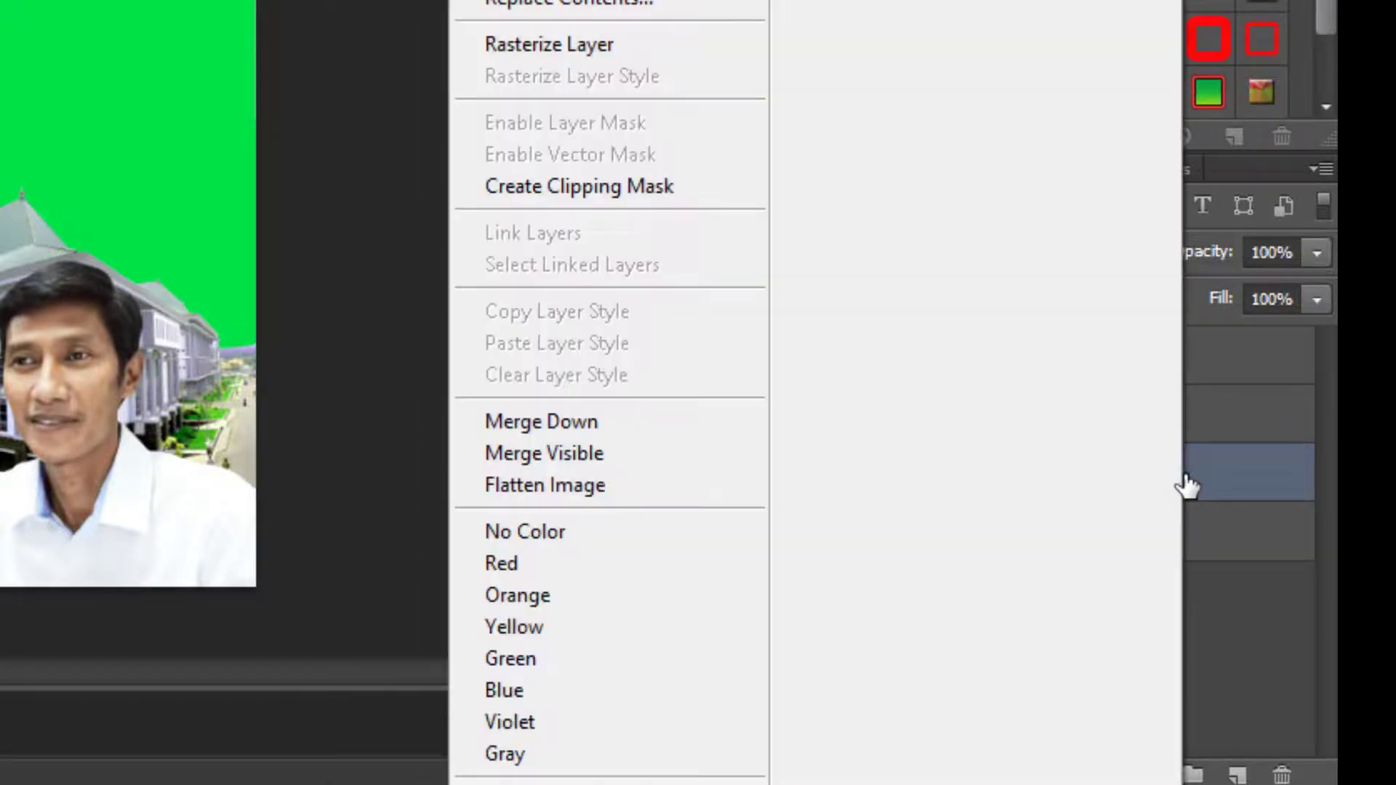
{"action": "left_click", "coordinate": [672, 46]}
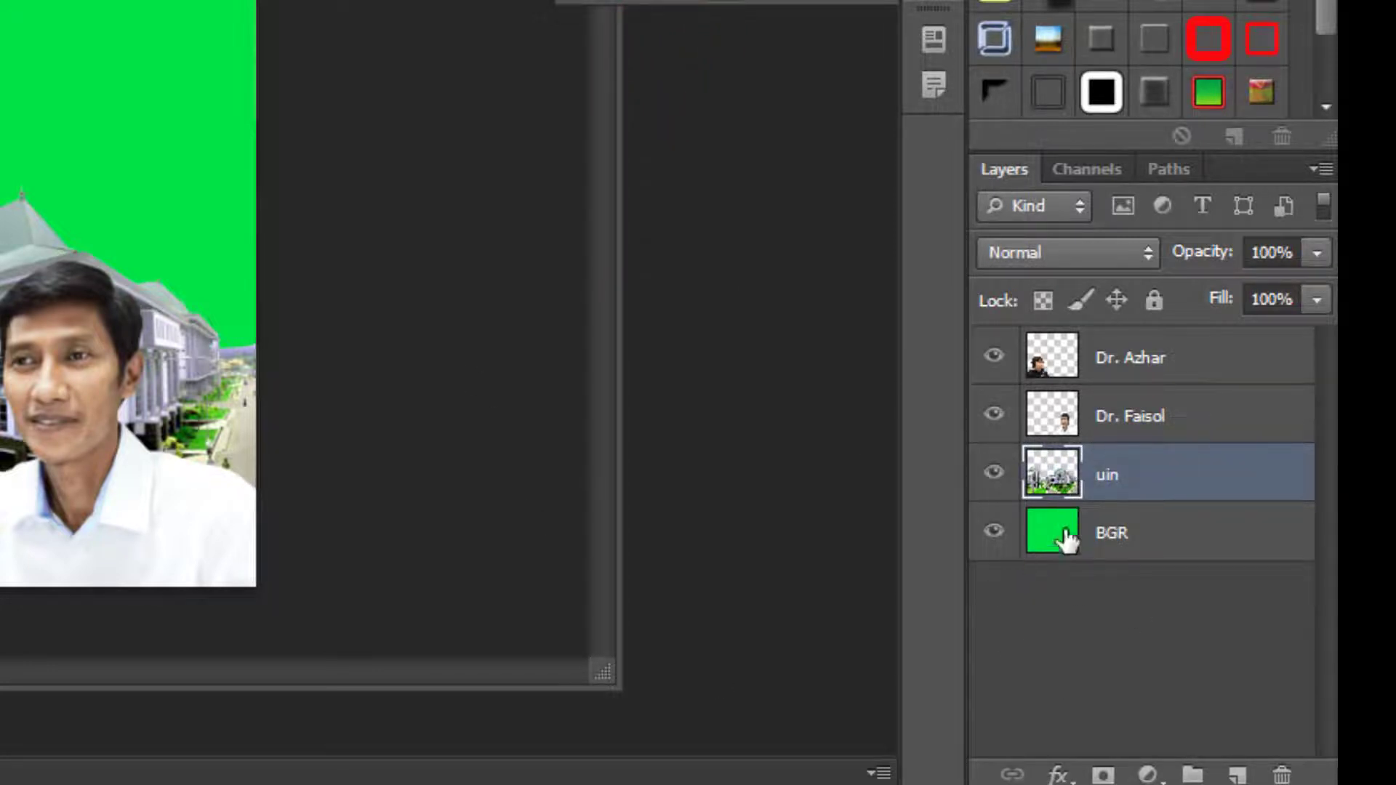
Add a Gradient Overlay style to the BGR layer and open its gradient for editing, keeping the canvas in view
{"action": "left_click", "coordinate": [1147, 536]}
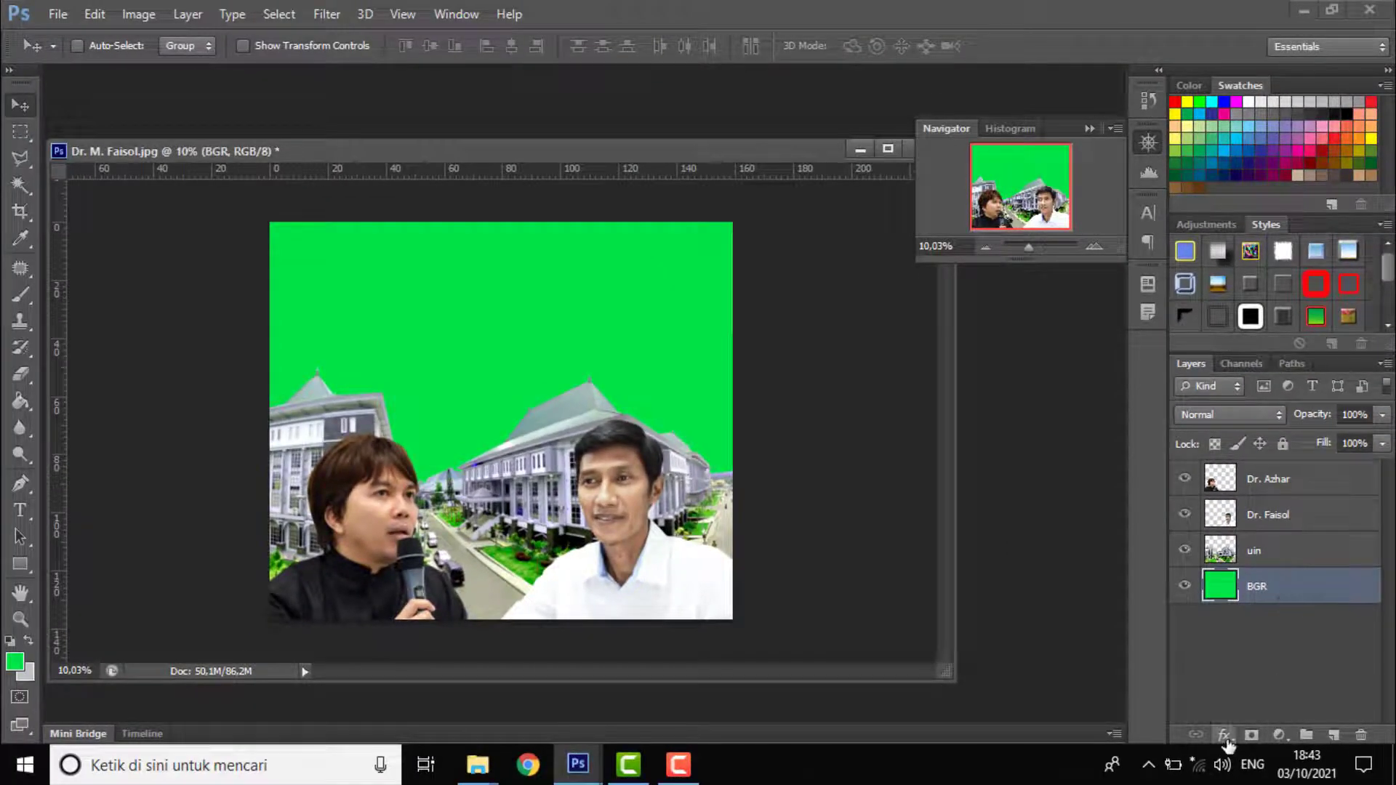
{"action": "left_click", "coordinate": [1226, 735]}
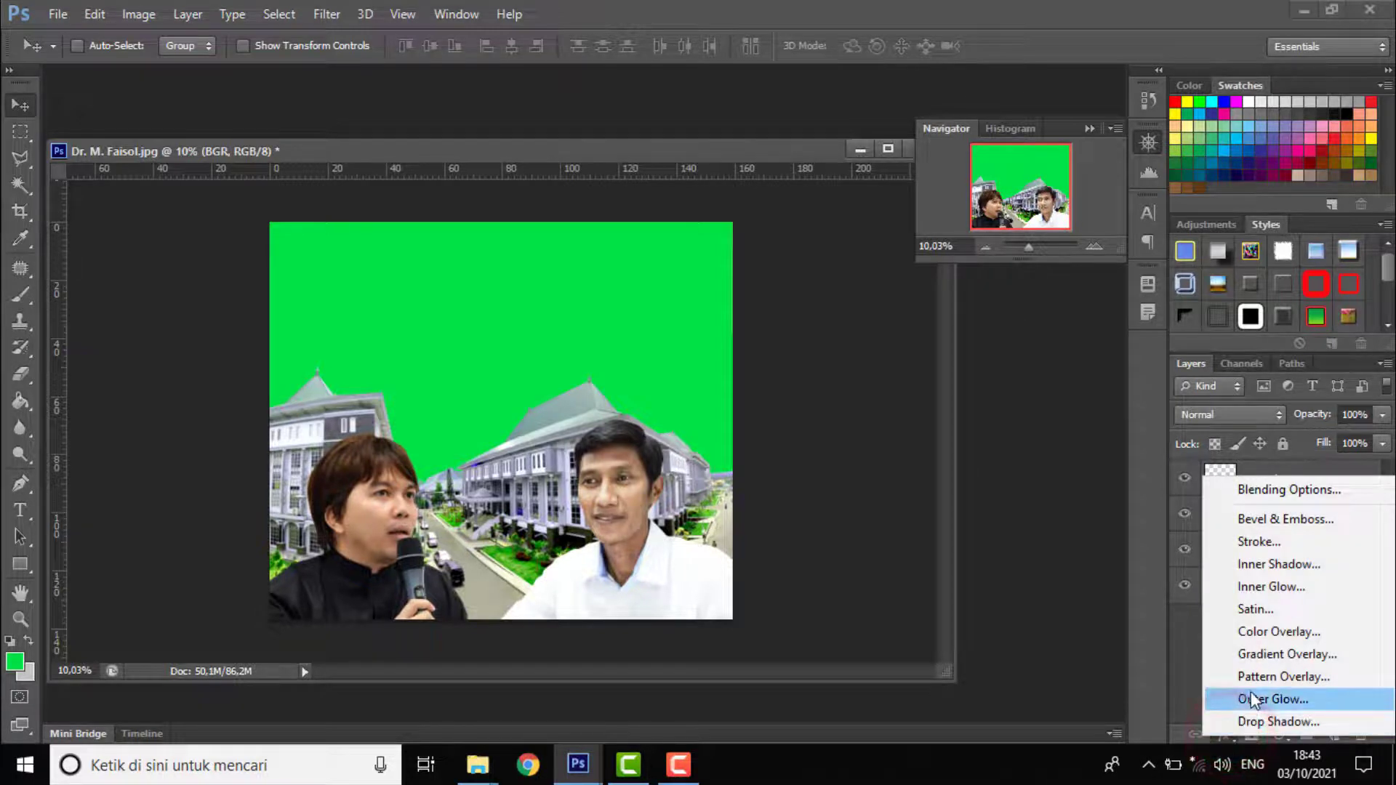
{"action": "left_click", "coordinate": [1299, 656]}
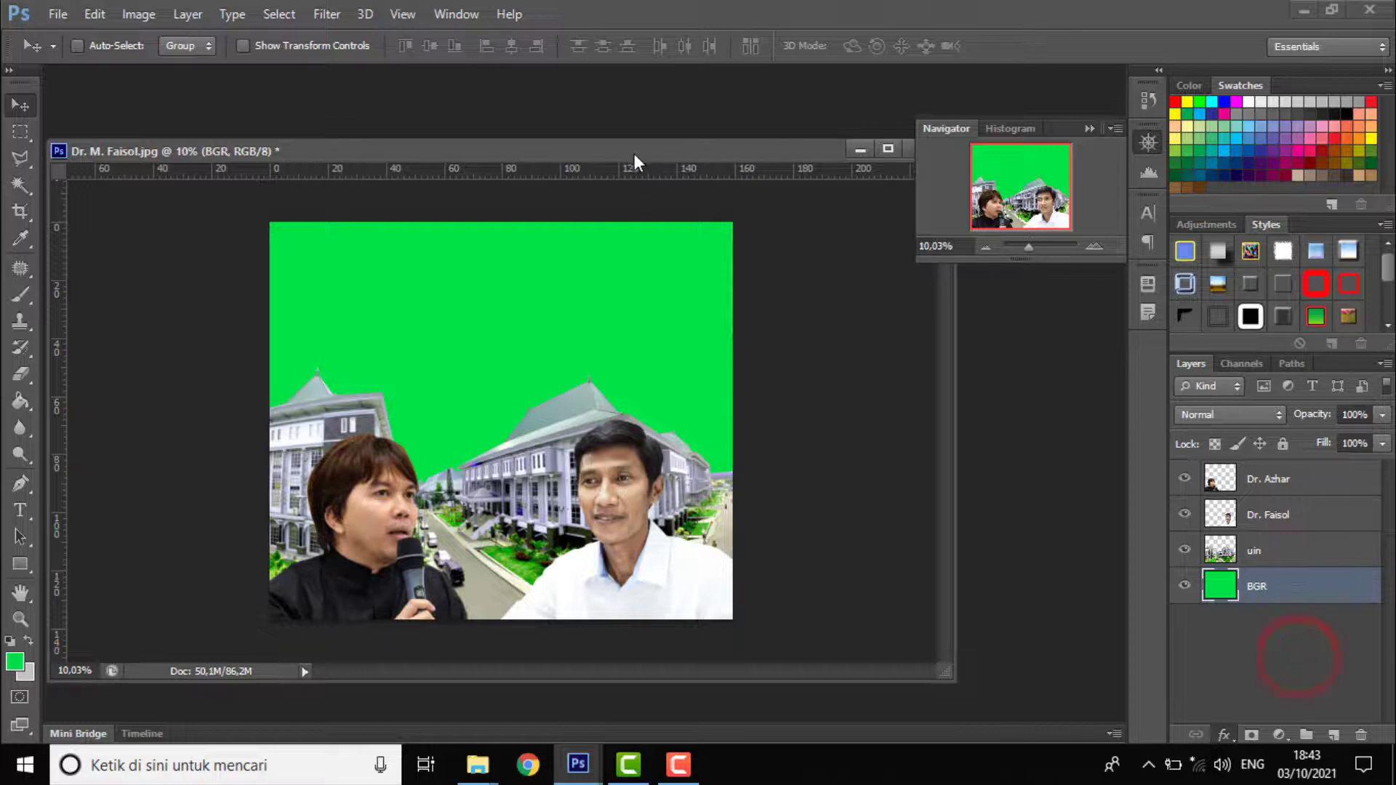
{"action": "left_click_drag", "start_coordinate": [898, 151], "coordinate": [934, 83]}
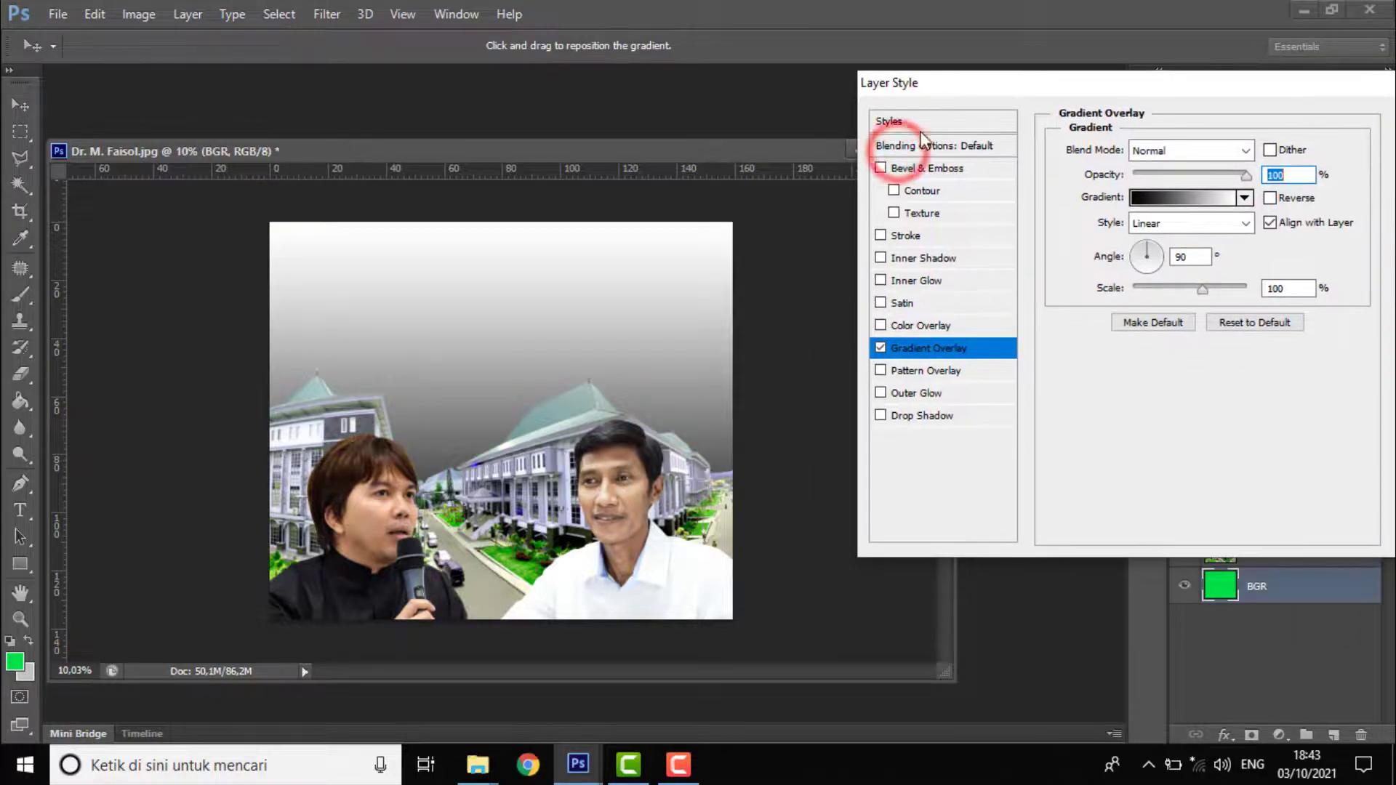
{"action": "left_click", "coordinate": [1184, 200]}
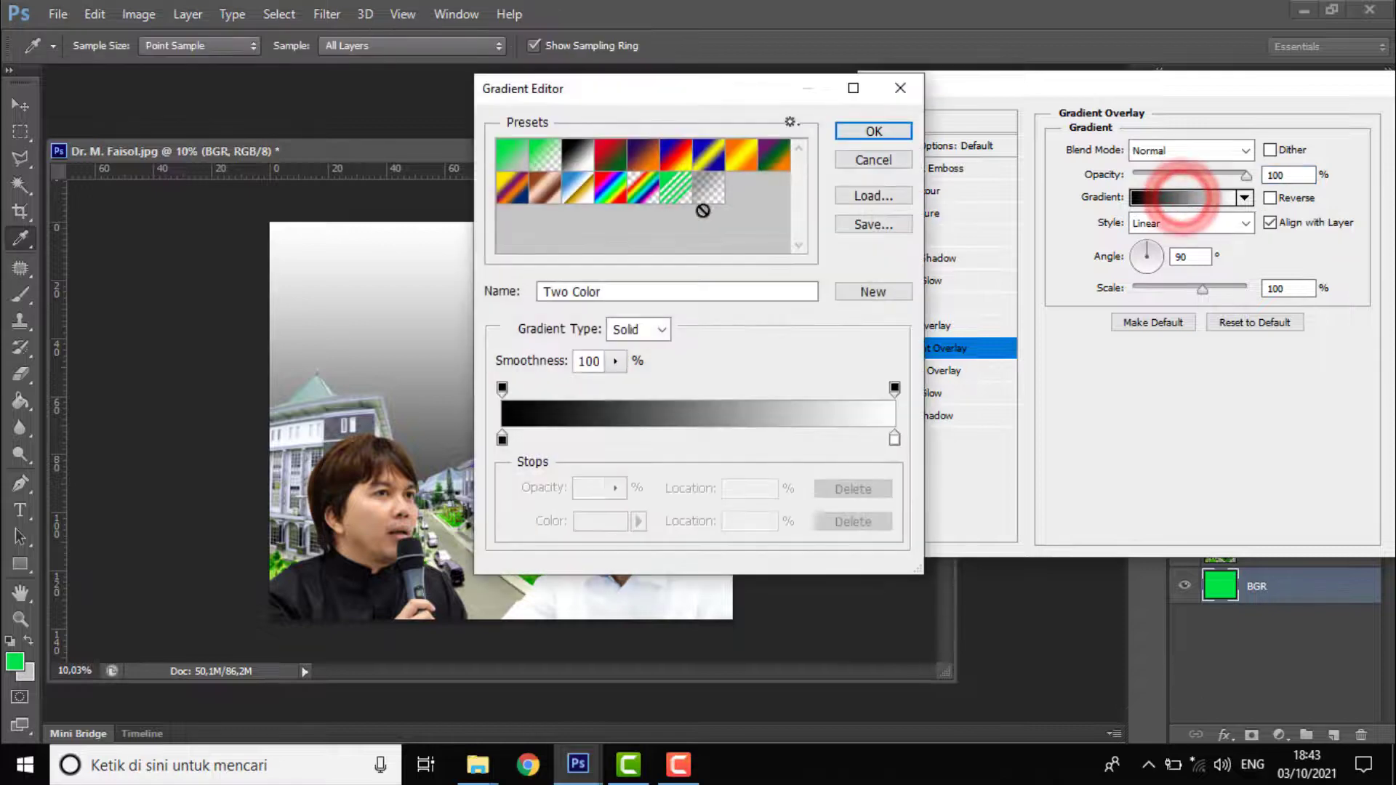
{"action": "left_click_drag", "start_coordinate": [691, 91], "coordinate": [839, 22]}
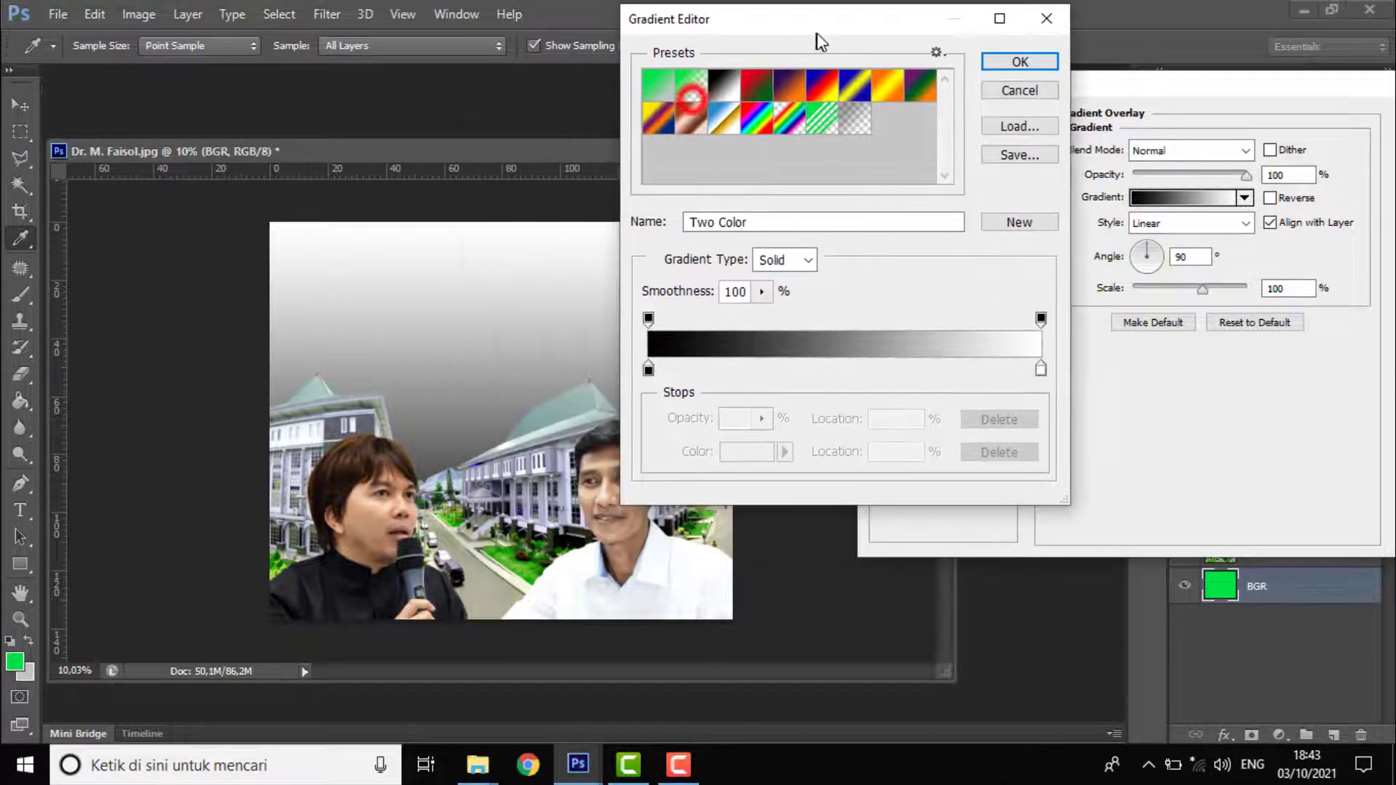
Set the gradient's black starting stop to the foreground color
{"action": "left_click", "coordinate": [651, 372]}
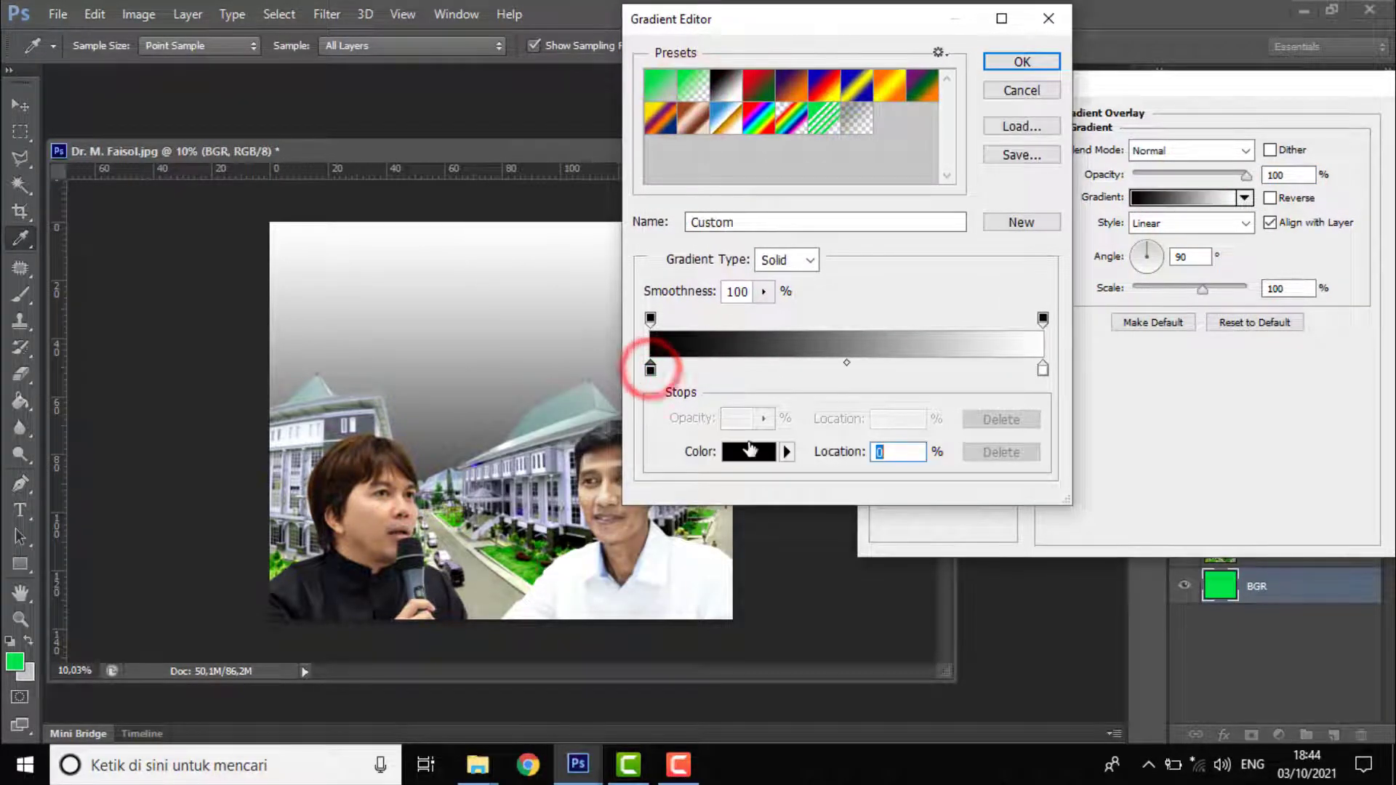
{"action": "left_click", "coordinate": [651, 370]}
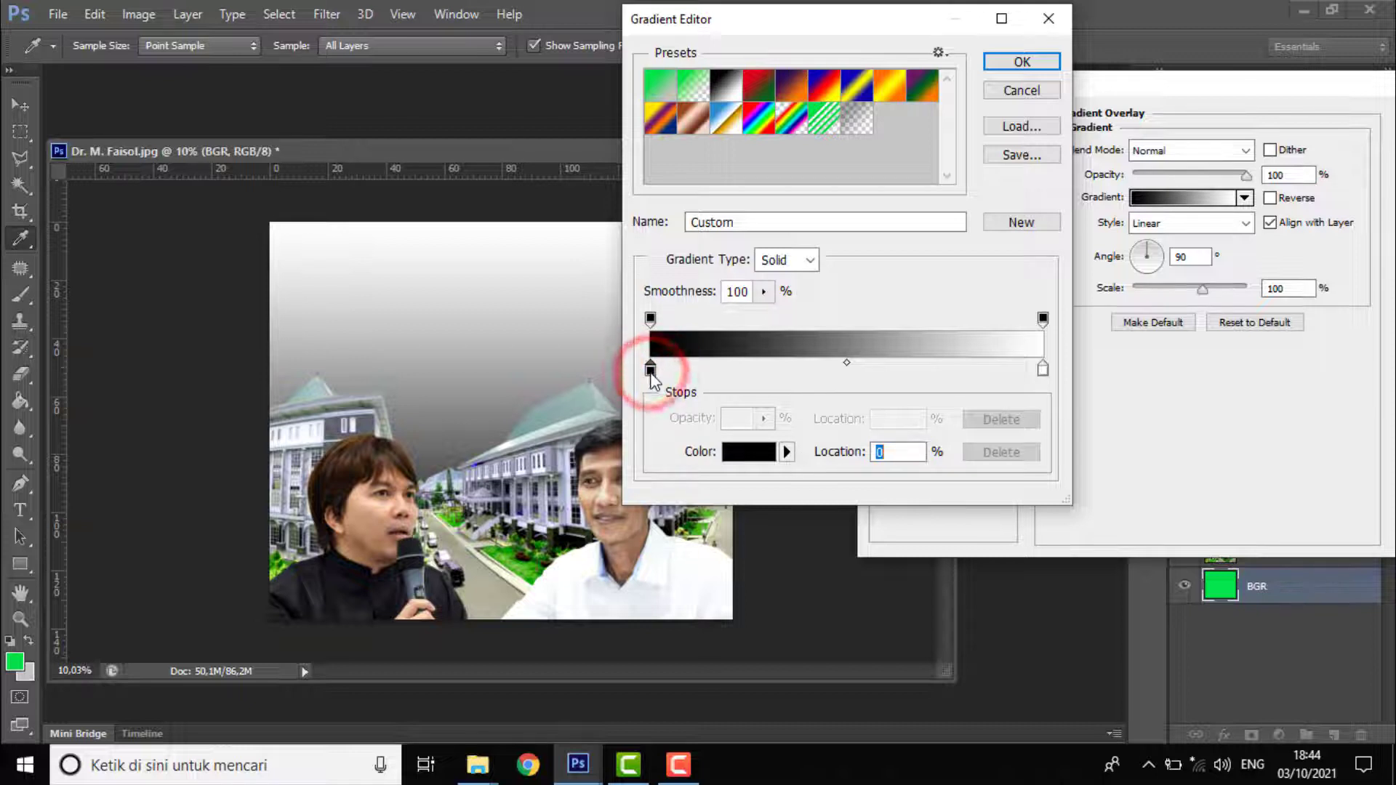
{"action": "left_click", "coordinate": [787, 452]}
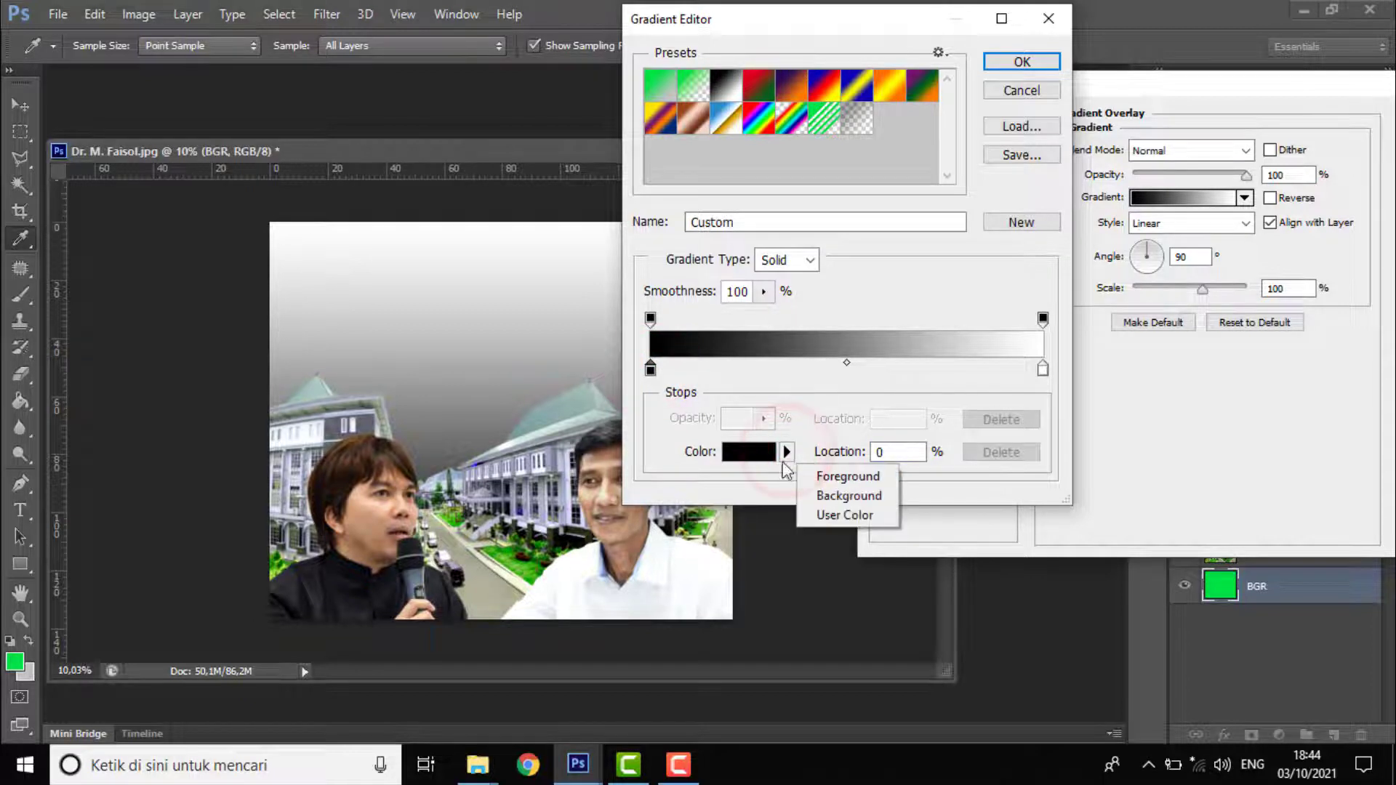
{"action": "left_click", "coordinate": [825, 476]}
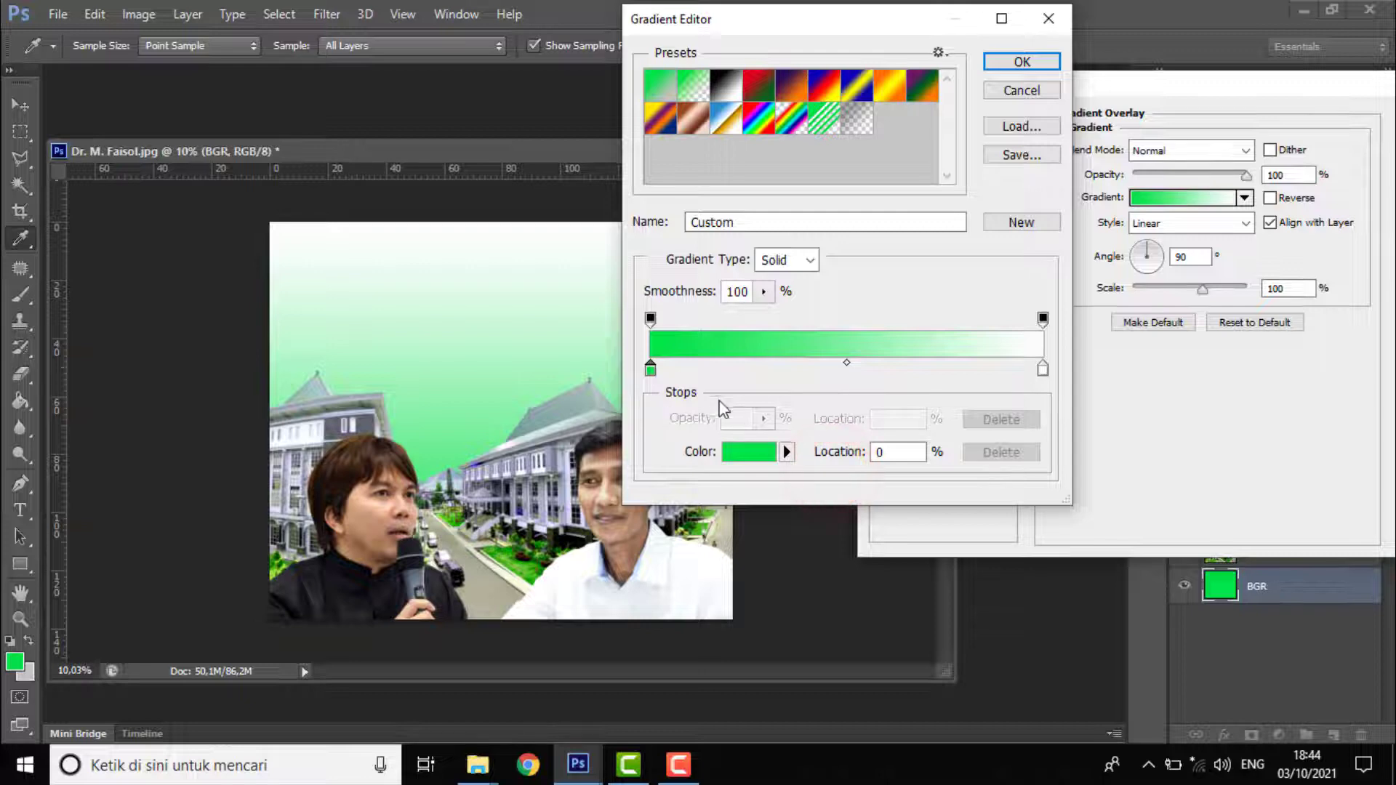
Change the gradient's starting stop to a dark blue, about #0055a5, and accept the edited gradient
{"action": "left_click", "coordinate": [650, 318]}
{"action": "double_click", "coordinate": [650, 369]}
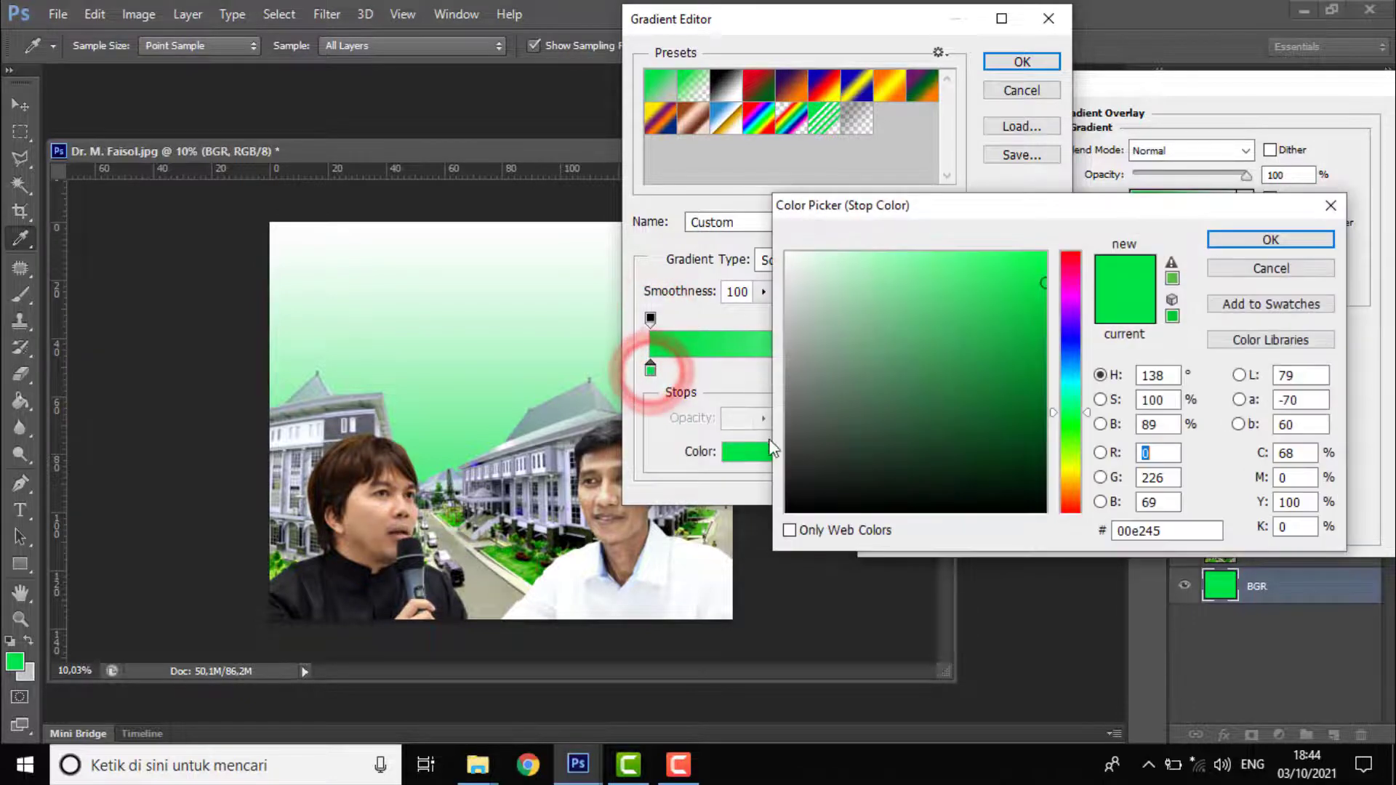
{"action": "left_click", "coordinate": [1075, 352]}
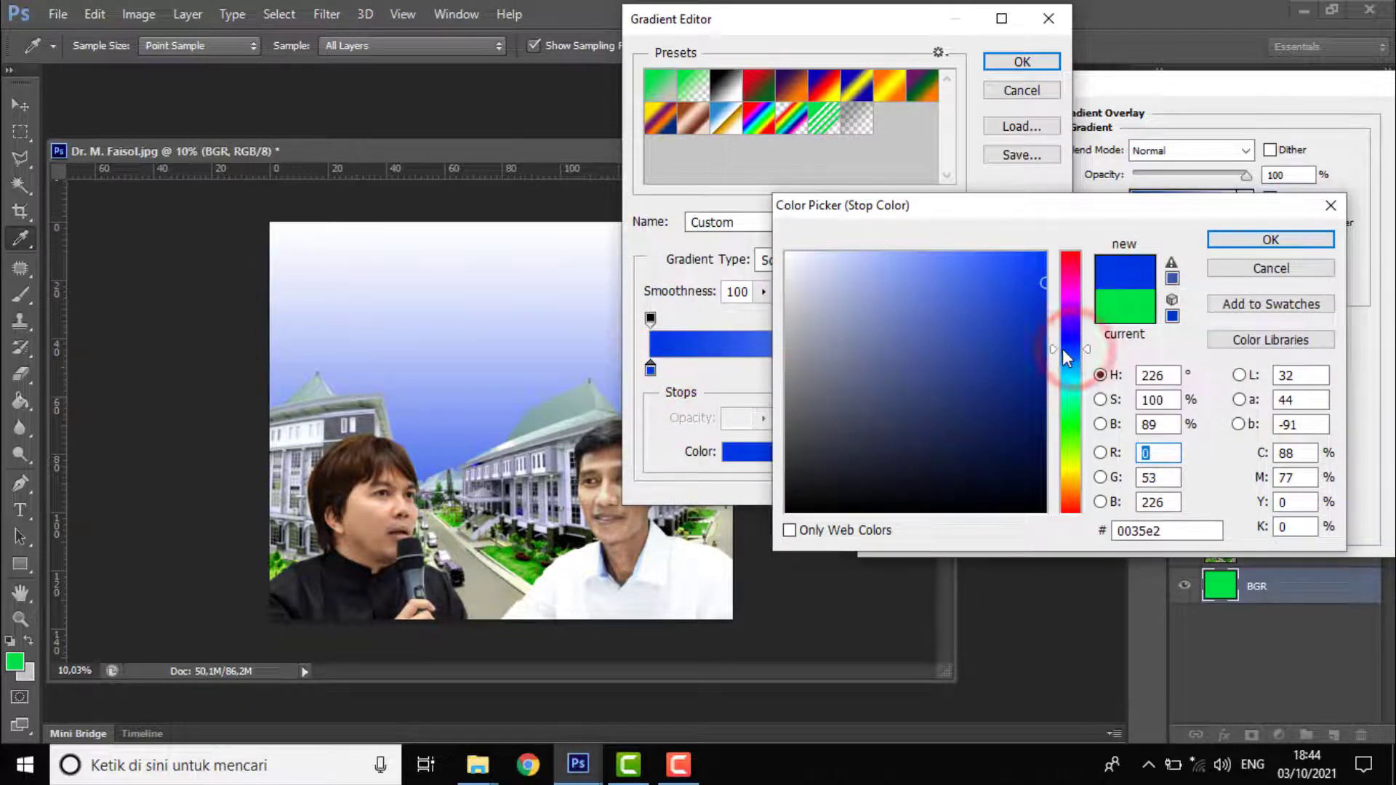
{"action": "mouse_move", "coordinate": [1067, 351]}
{"action": "left_mouse_down"}
{"action": "mouse_move", "coordinate": [1079, 365]}
{"action": "mouse_move", "coordinate": [1058, 334]}
{"action": "left_mouse_up"}
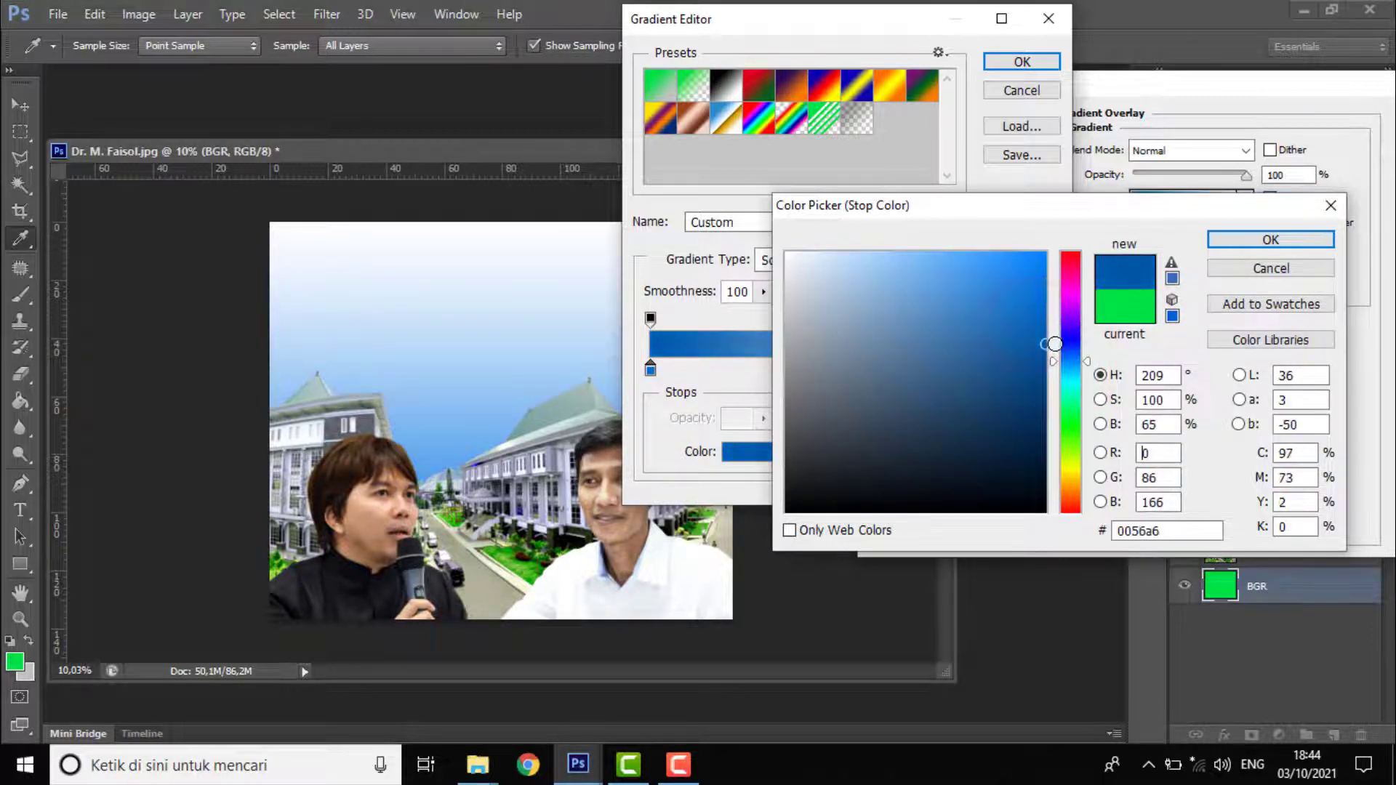
{"action": "left_click", "coordinate": [1262, 241]}
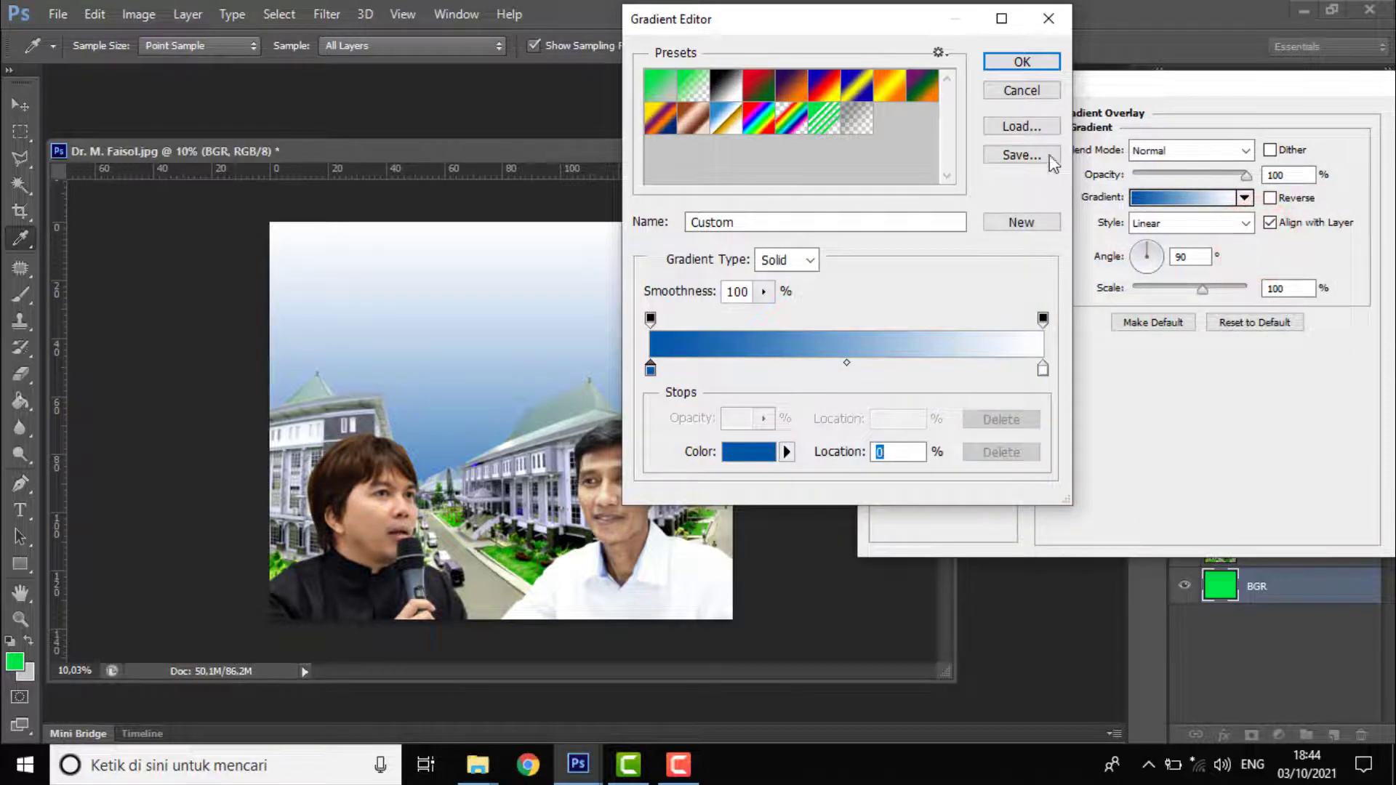
{"action": "left_click", "coordinate": [1021, 62]}
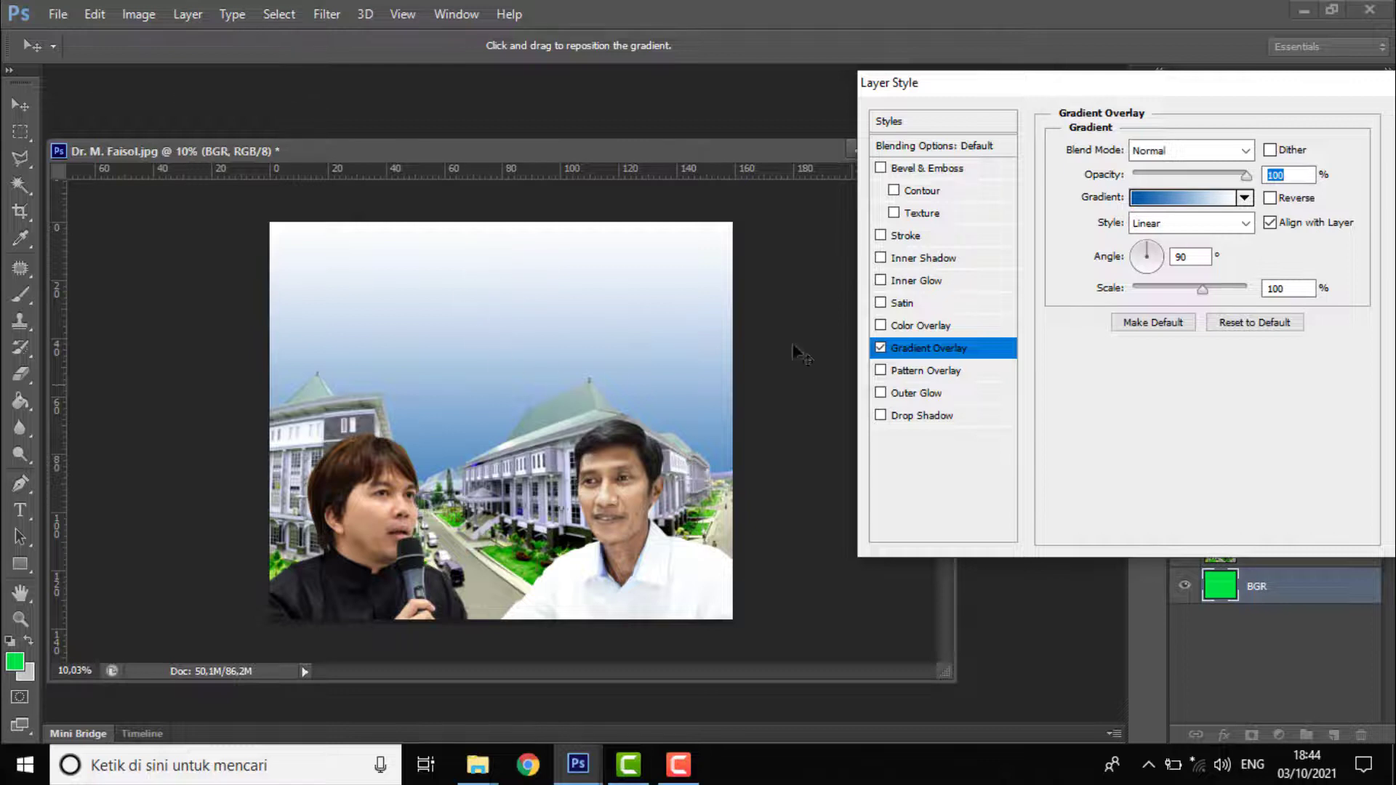
Set the gradient overlay's angle to -87° and its scale to 124% so the blue starts at the canvas's upper edge
{"action": "left_click_drag", "start_coordinate": [1149, 252], "coordinate": [1147, 280]}
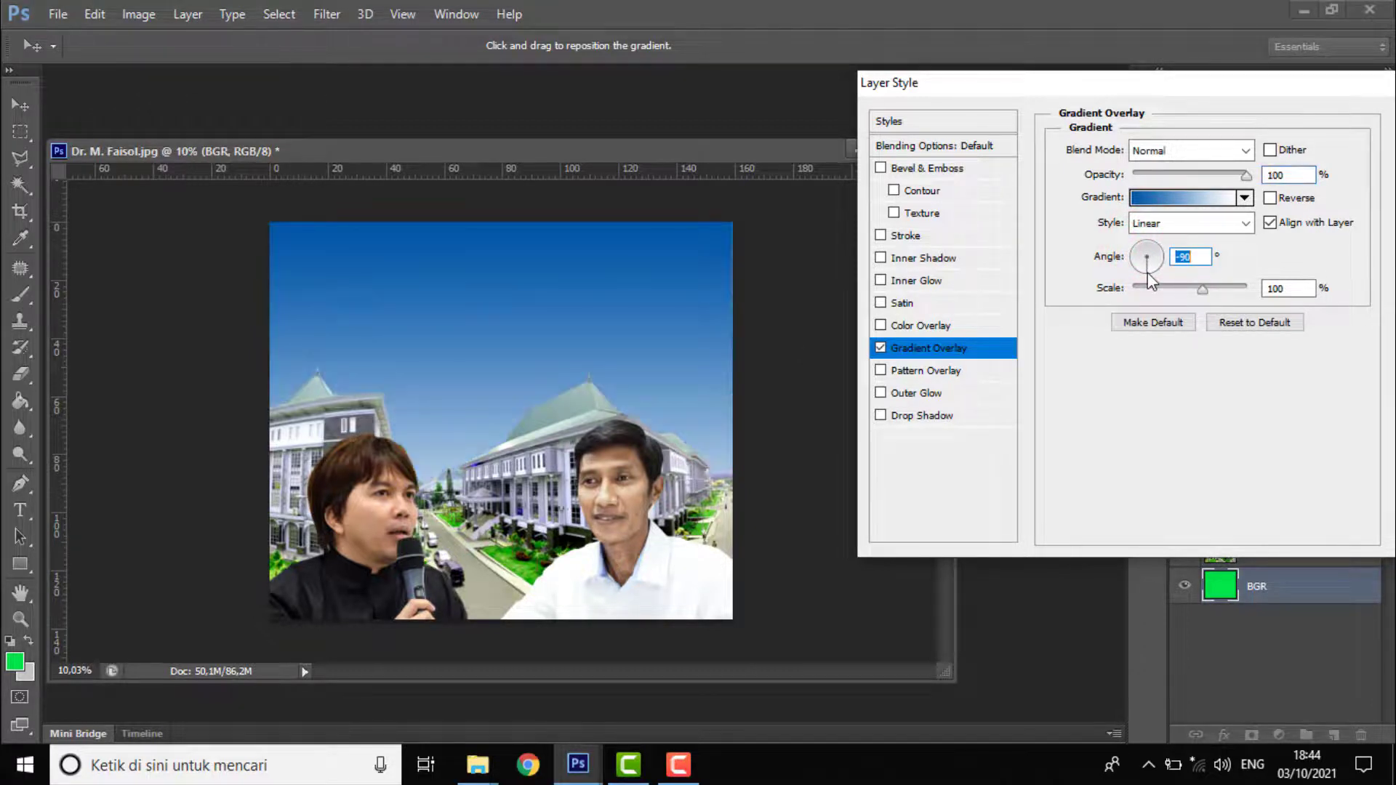
{"action": "left_click", "coordinate": [1147, 272]}
{"action": "mouse_move", "coordinate": [1149, 277]}
{"action": "left_mouse_down"}
{"action": "mouse_move", "coordinate": [1154, 251]}
{"action": "mouse_move", "coordinate": [1148, 275]}
{"action": "left_mouse_up"}
{"action": "left_click", "coordinate": [1149, 244]}
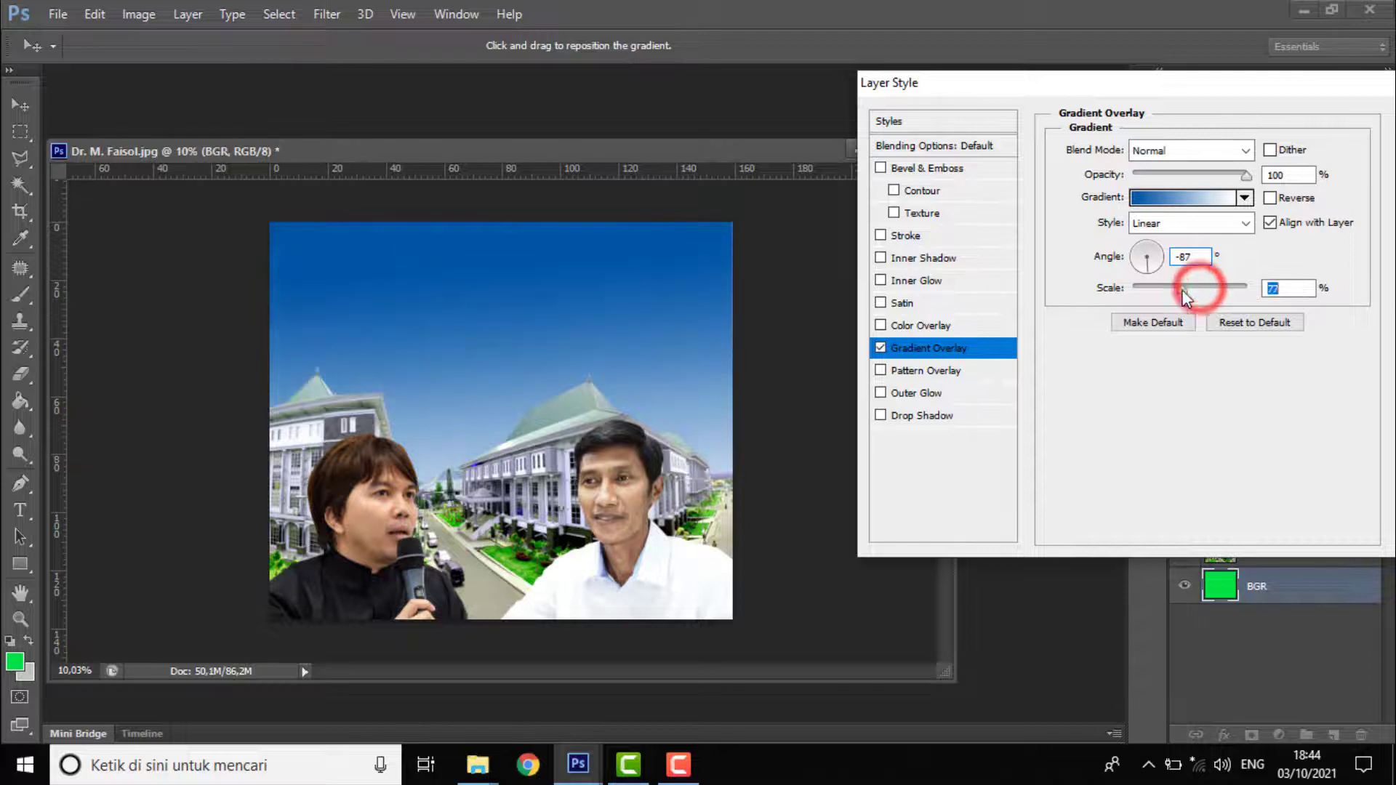
{"action": "mouse_move", "coordinate": [1203, 286]}
{"action": "left_mouse_down"}
{"action": "mouse_move", "coordinate": [1133, 290]}
{"action": "mouse_move", "coordinate": [1219, 298]}
{"action": "left_mouse_up"}
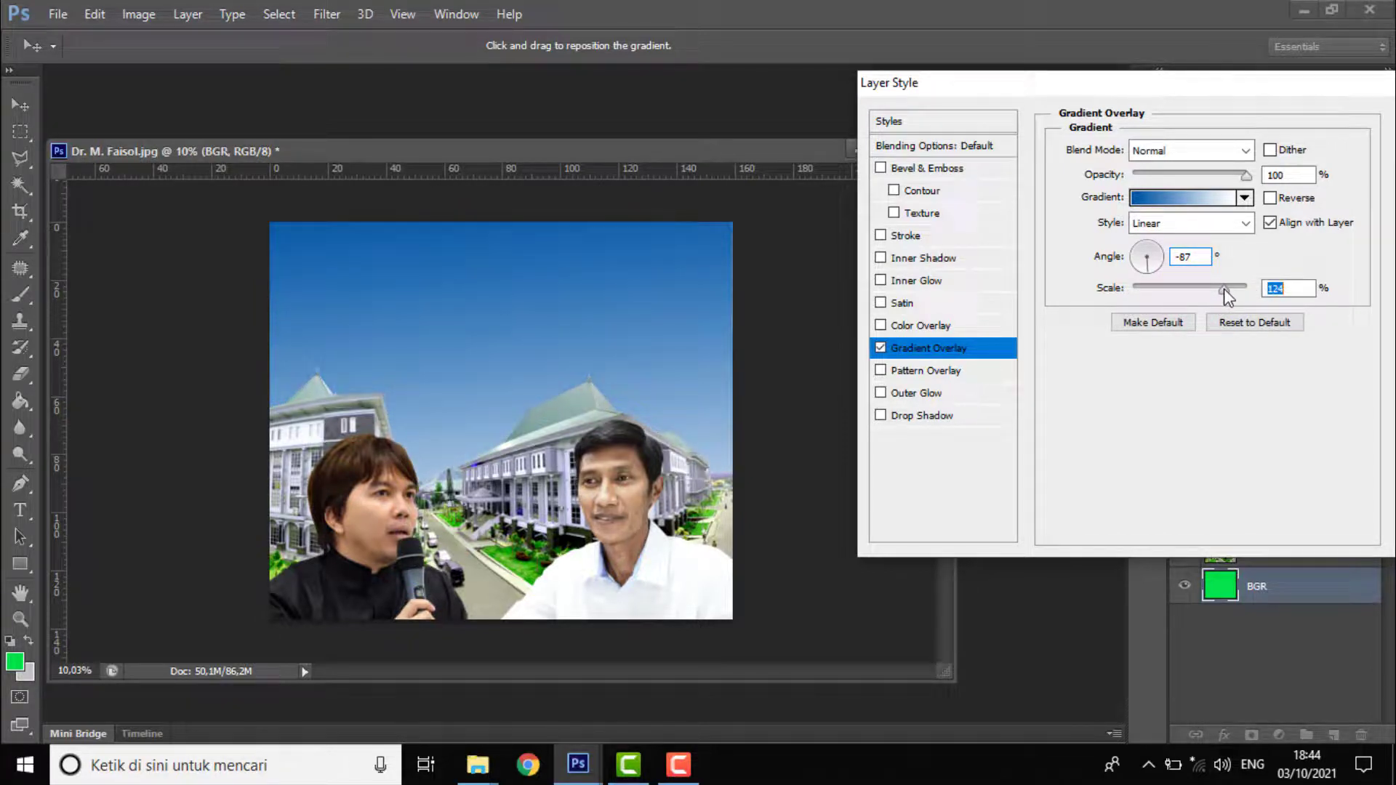
Change the gradient overlay's starting stop to a brighter sky blue, then accept the gradient and the BGR layer style
{"action": "left_click", "coordinate": [1171, 197]}
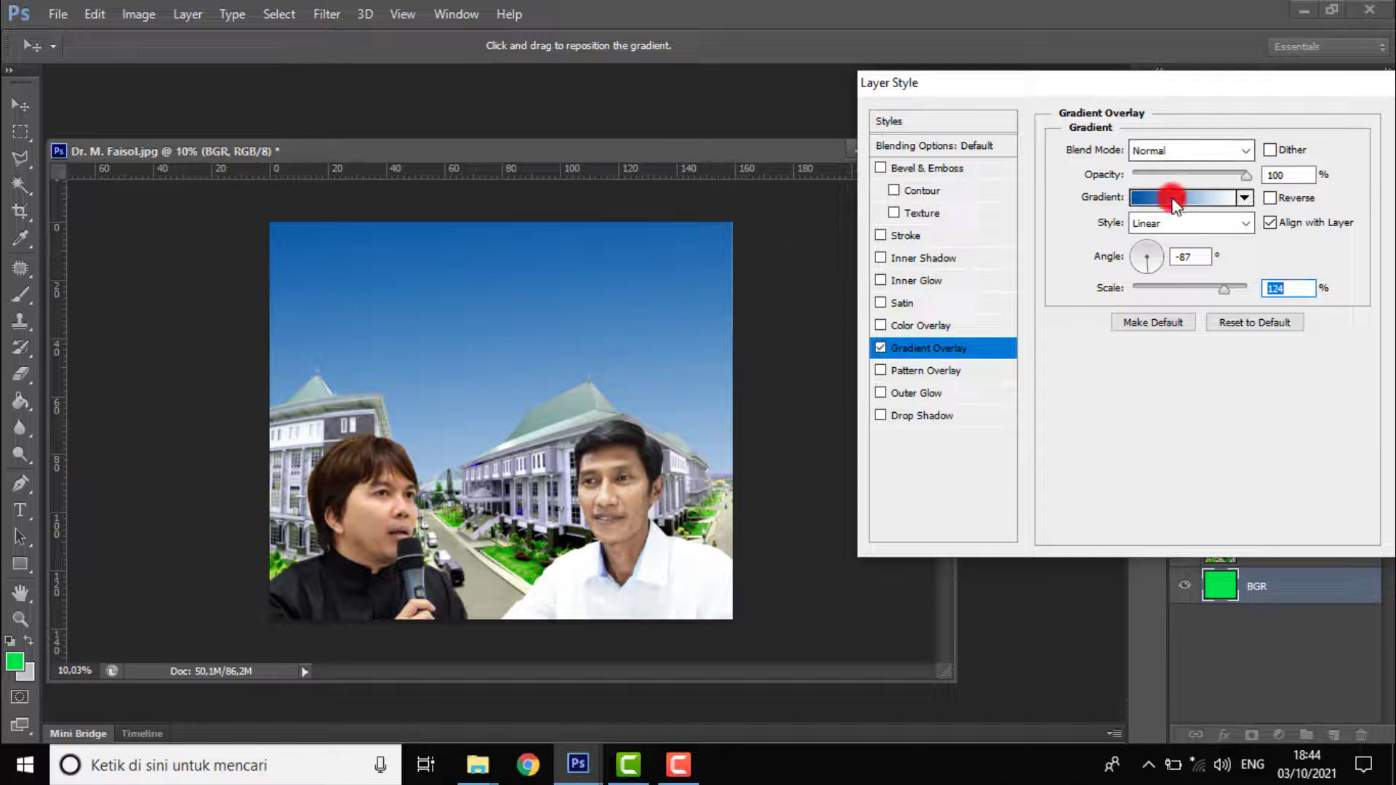
{"action": "left_click", "coordinate": [650, 369]}
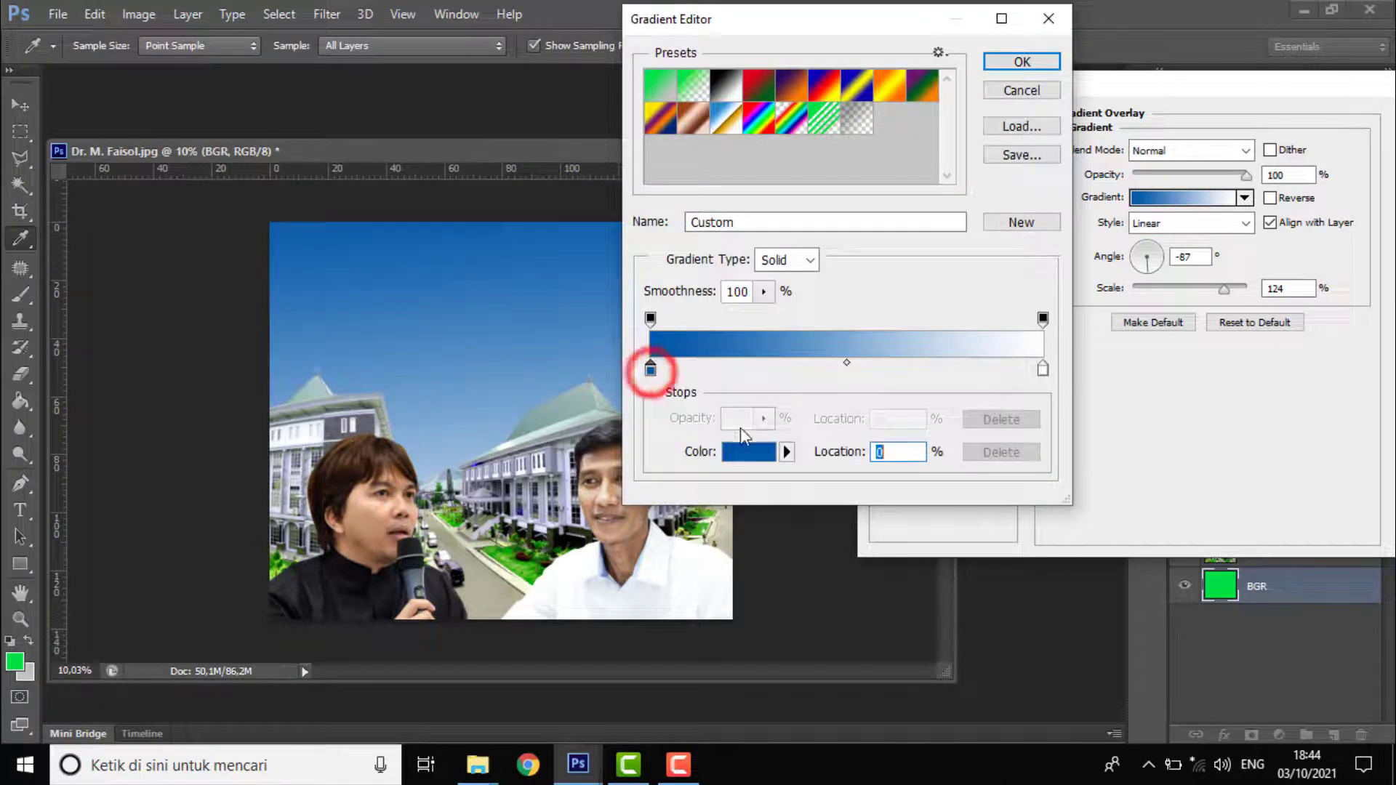
{"action": "left_click", "coordinate": [775, 452]}
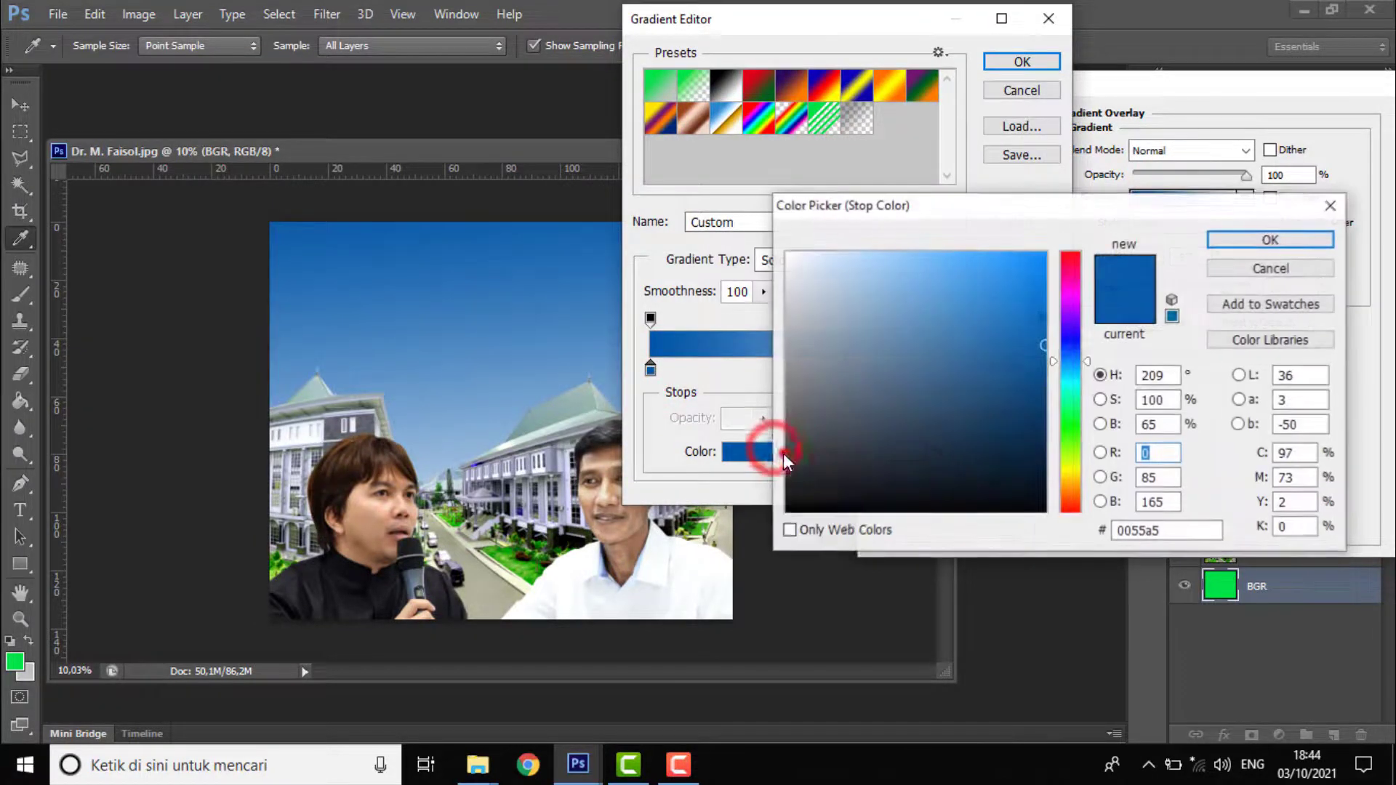
{"action": "left_click", "coordinate": [1063, 349]}
{"action": "mouse_move", "coordinate": [1017, 323]}
{"action": "left_mouse_down"}
{"action": "mouse_move", "coordinate": [1013, 294]}
{"action": "mouse_move", "coordinate": [1032, 290]}
{"action": "left_mouse_up"}
{"action": "left_click", "coordinate": [1067, 369]}
{"action": "left_click", "coordinate": [1284, 243]}
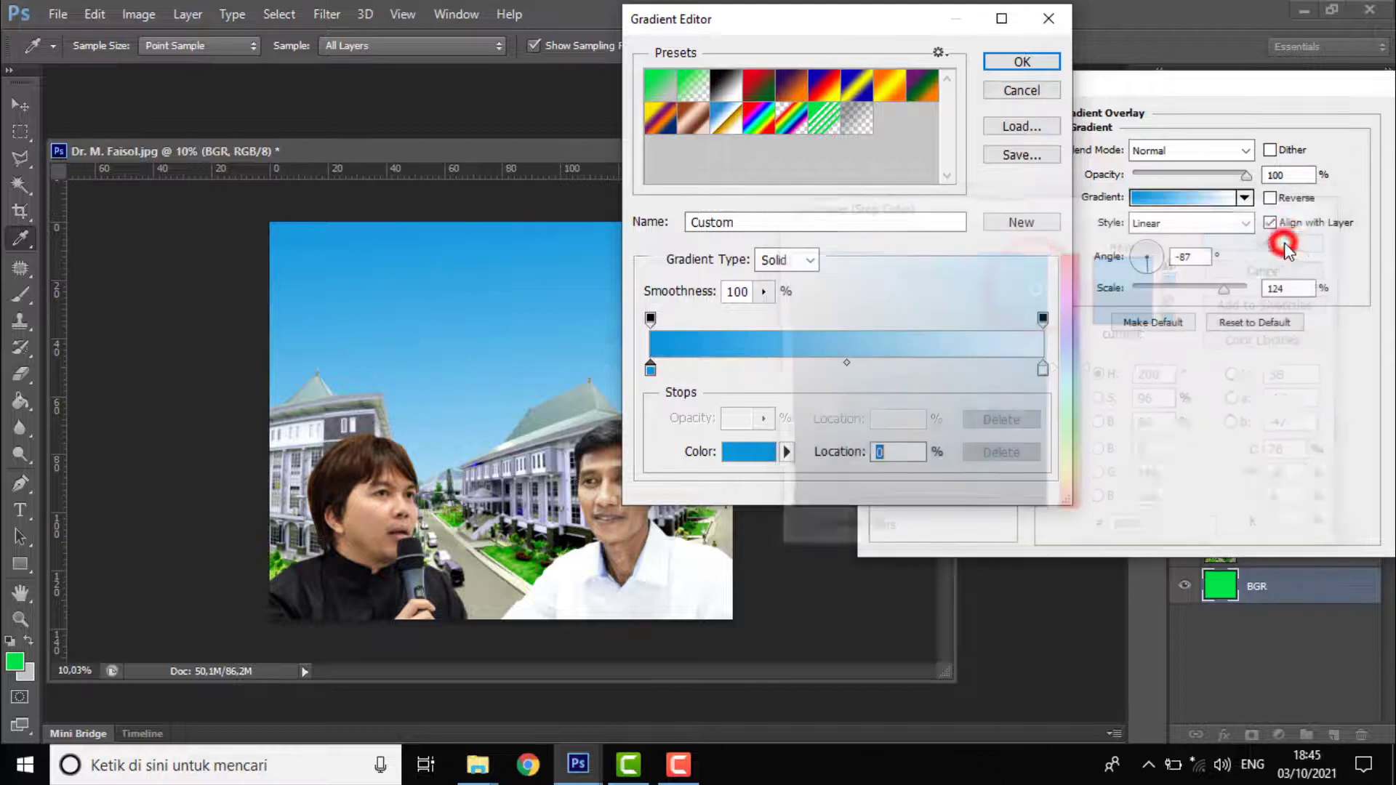
{"action": "left_click", "coordinate": [1018, 62]}
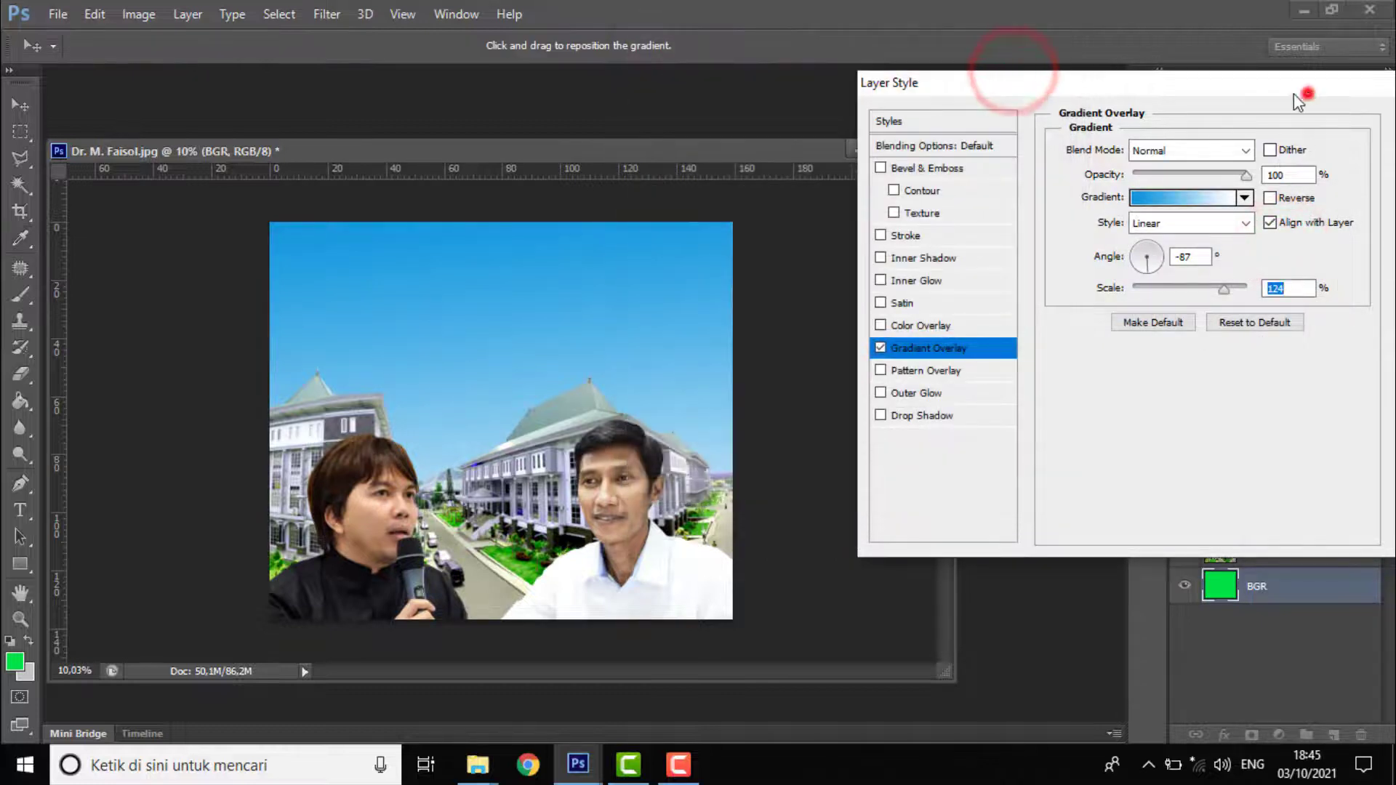
{"action": "left_click", "coordinate": [1349, 121]}
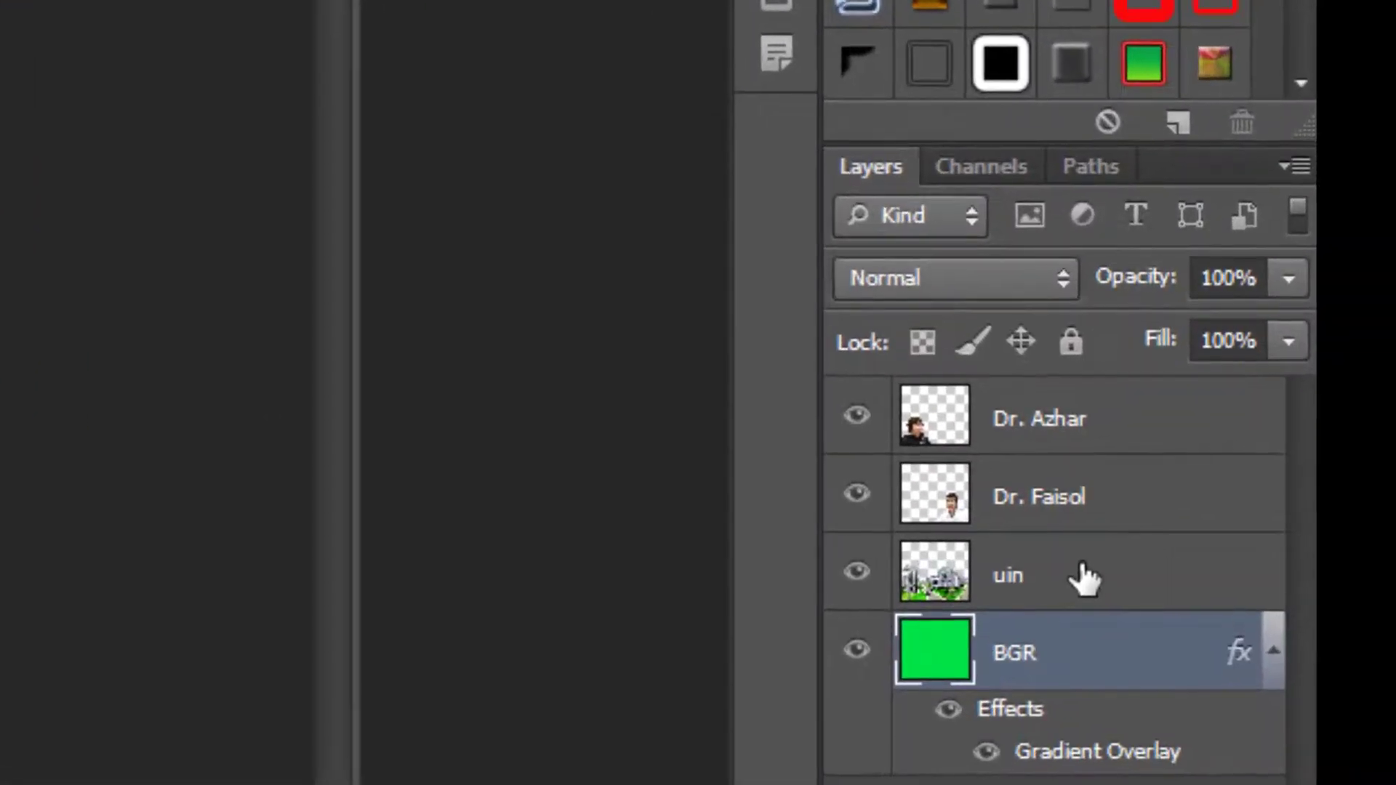
Reduce the opacity of the uin buildings layer to 35% so the campus fades into the sky
{"action": "left_click", "coordinate": [1280, 549]}
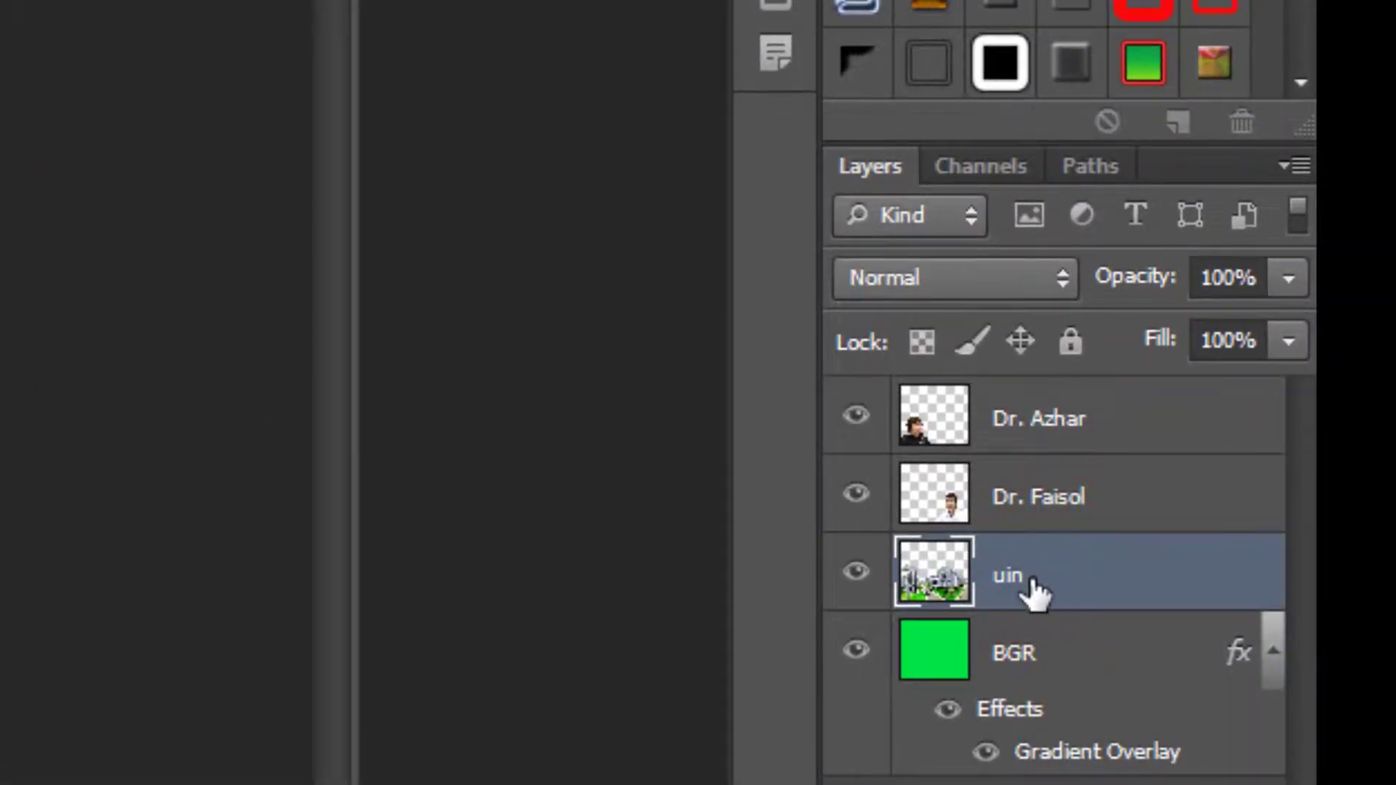
{"action": "left_click", "coordinate": [1288, 278]}
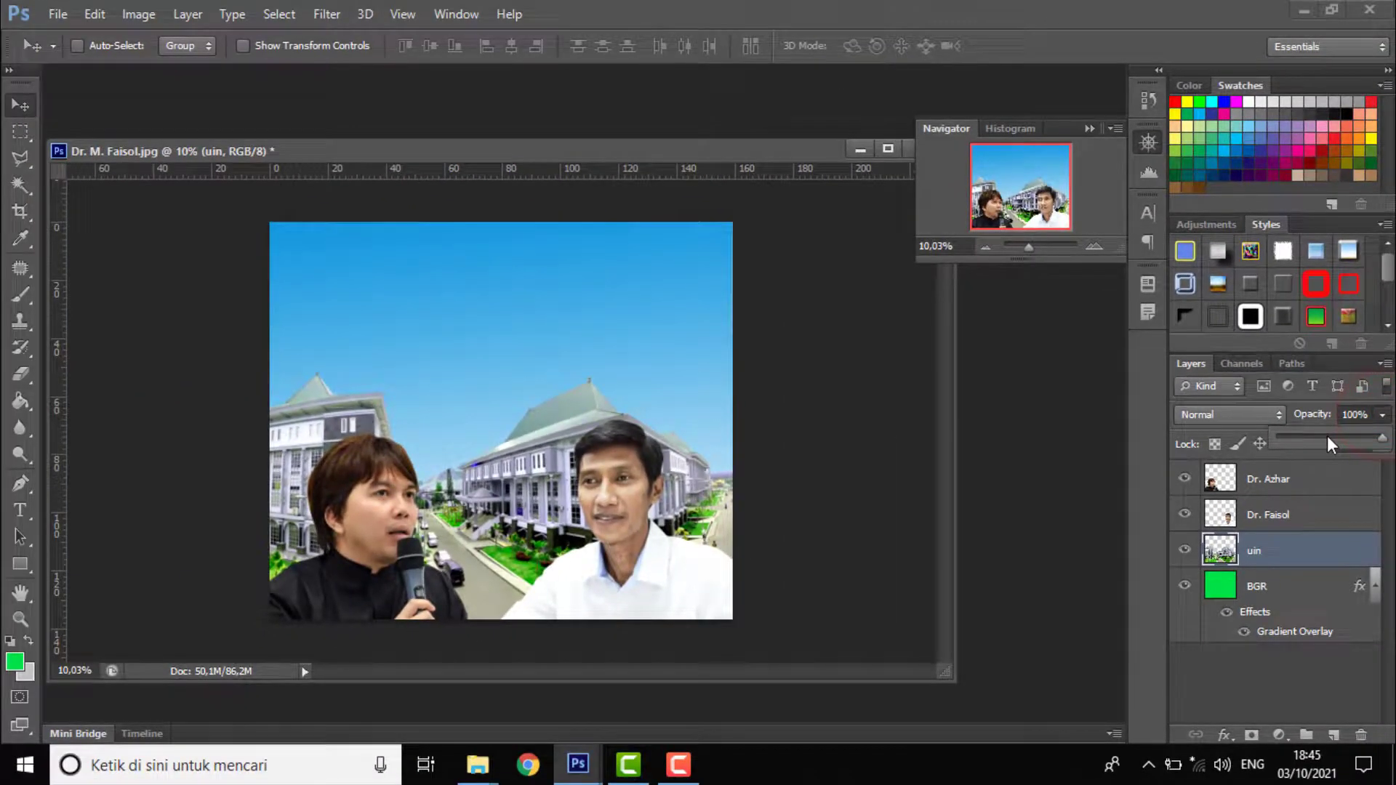
{"action": "left_click", "coordinate": [1327, 434]}
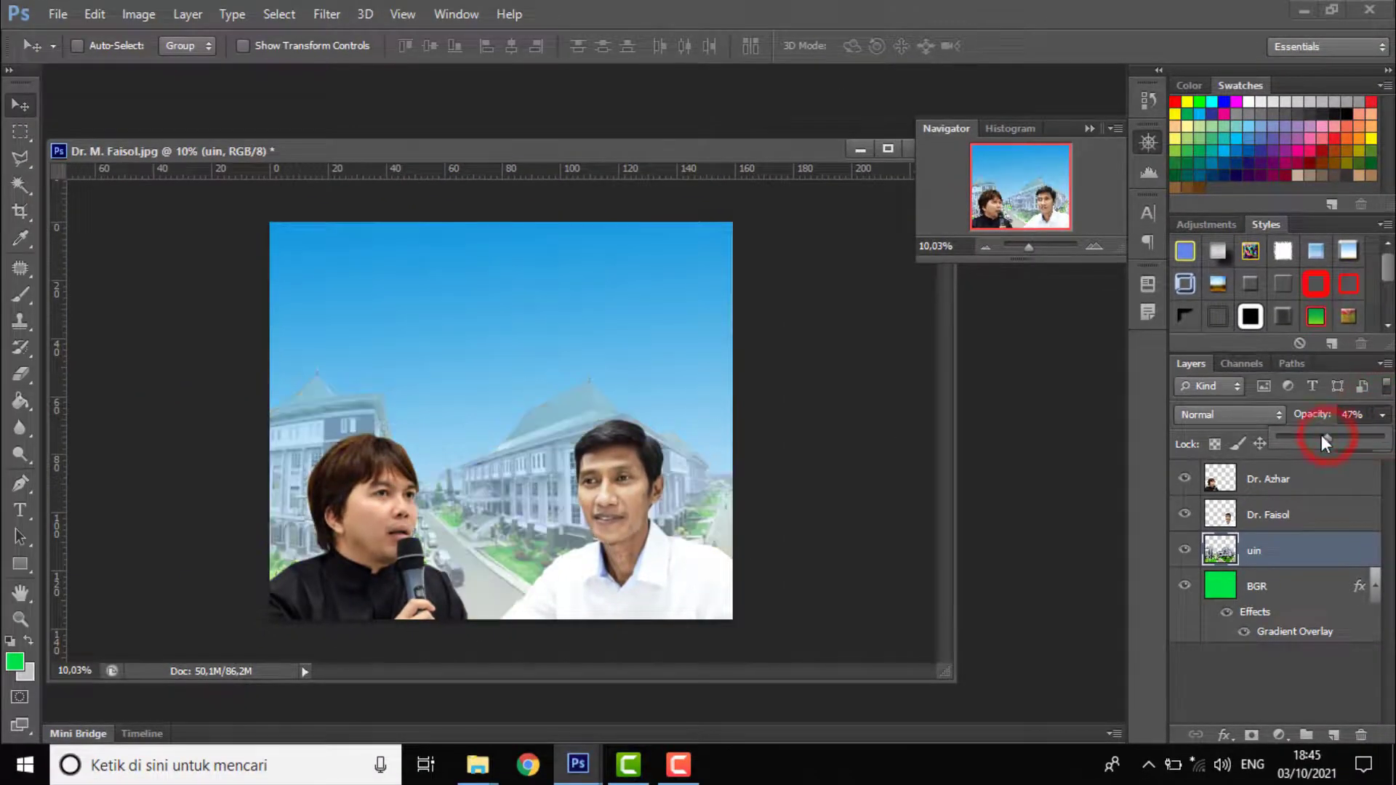
{"action": "left_click_drag", "start_coordinate": [1315, 435], "coordinate": [1301, 435]}
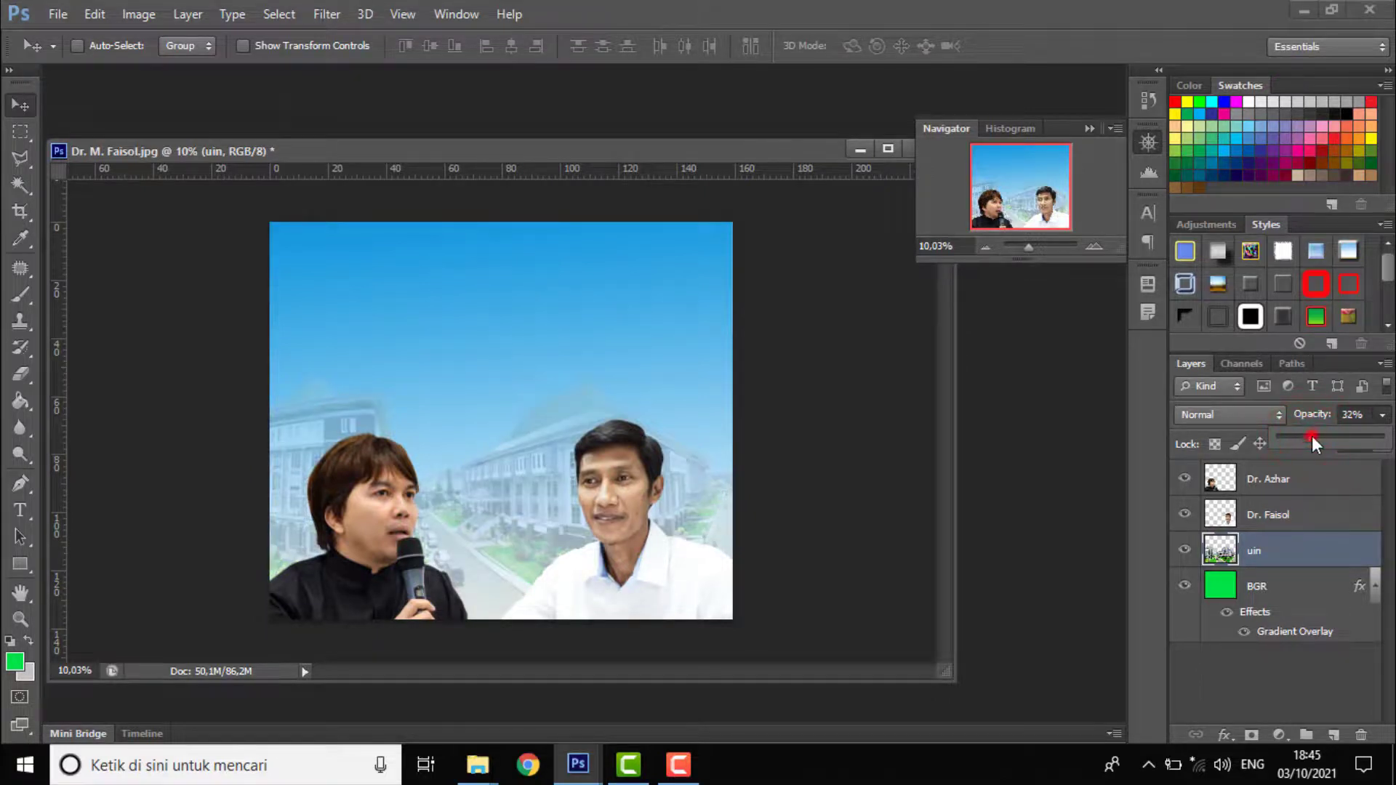
{"action": "left_click_drag", "start_coordinate": [1312, 435], "coordinate": [1311, 435]}
{"action": "left_click", "coordinate": [1302, 436]}
{"action": "left_click_drag", "start_coordinate": [1311, 440], "coordinate": [1318, 442]}
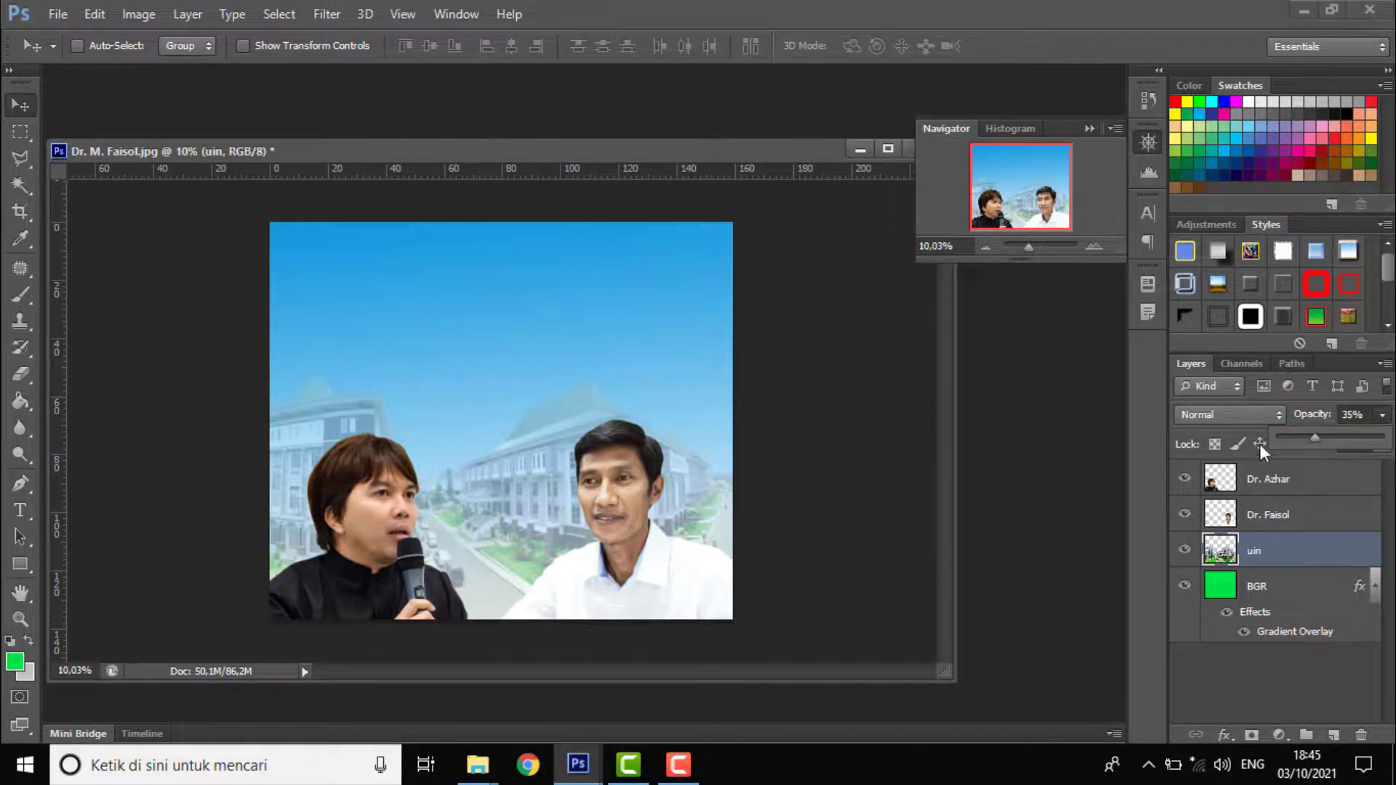
{"action": "left_click", "coordinate": [748, 480]}
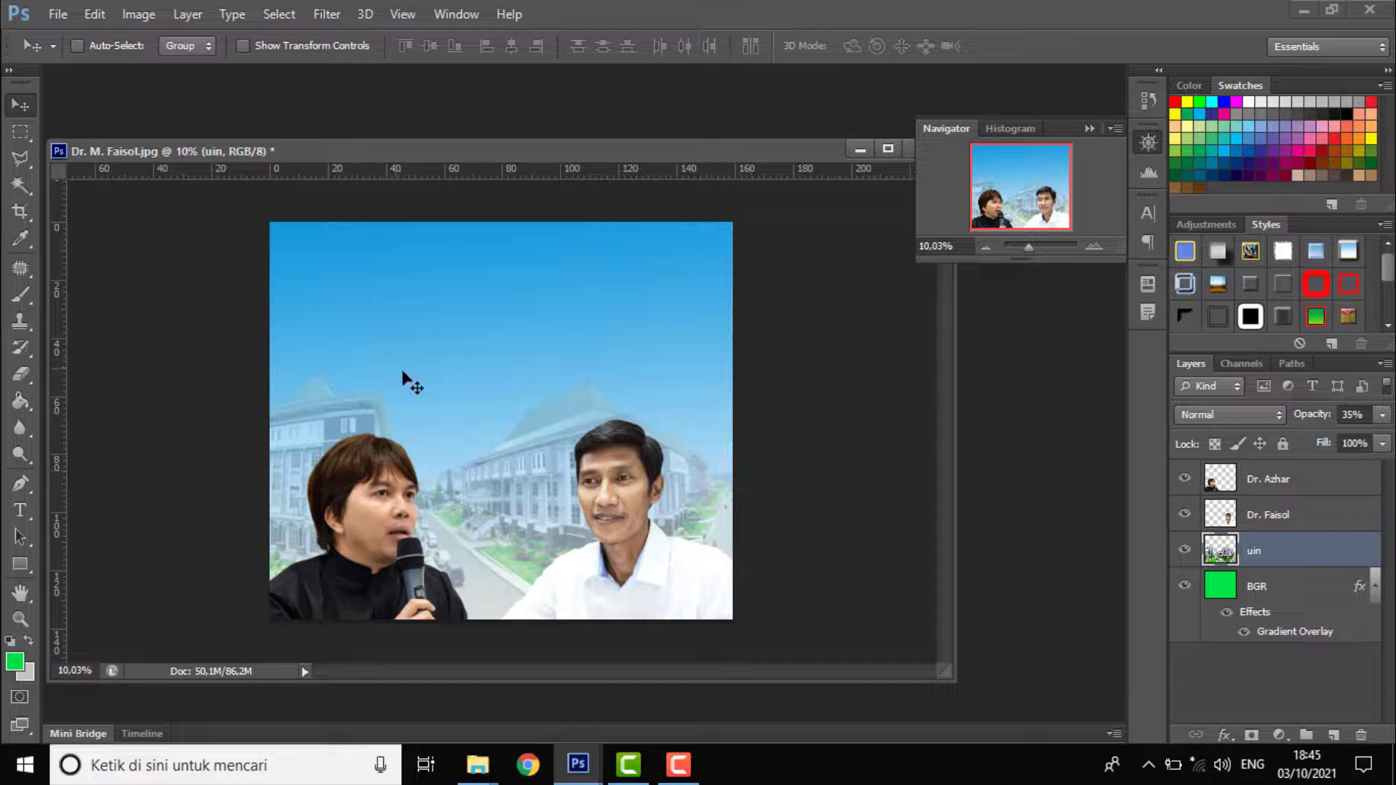
{"action": "left_click", "coordinate": [20, 106]}
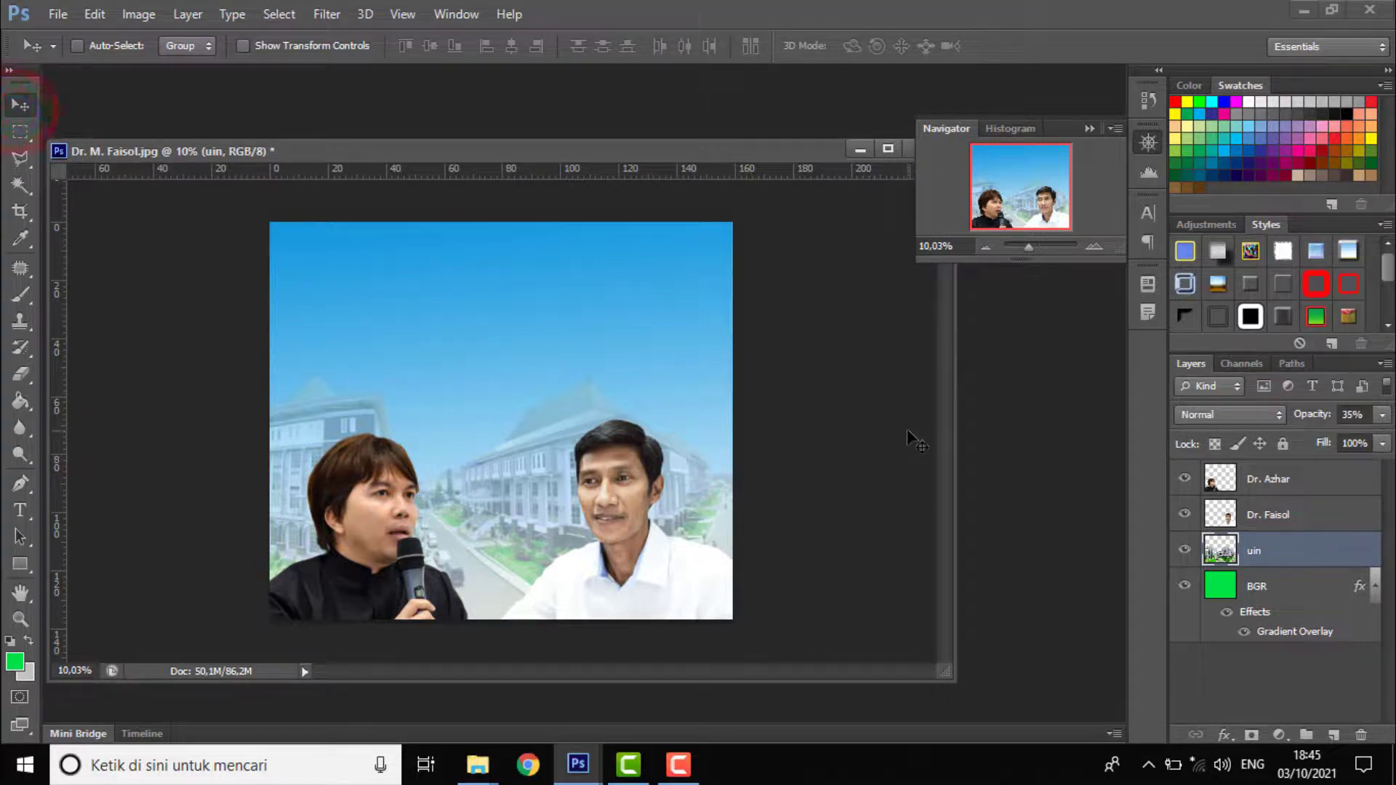
Save the layered composite as a Photoshop PSD named Narasumber Webinar in the ! Foto Dosen BSA berkarya folder
{"action": "left_click", "coordinate": [58, 13]}
{"action": "left_click", "coordinate": [107, 260]}
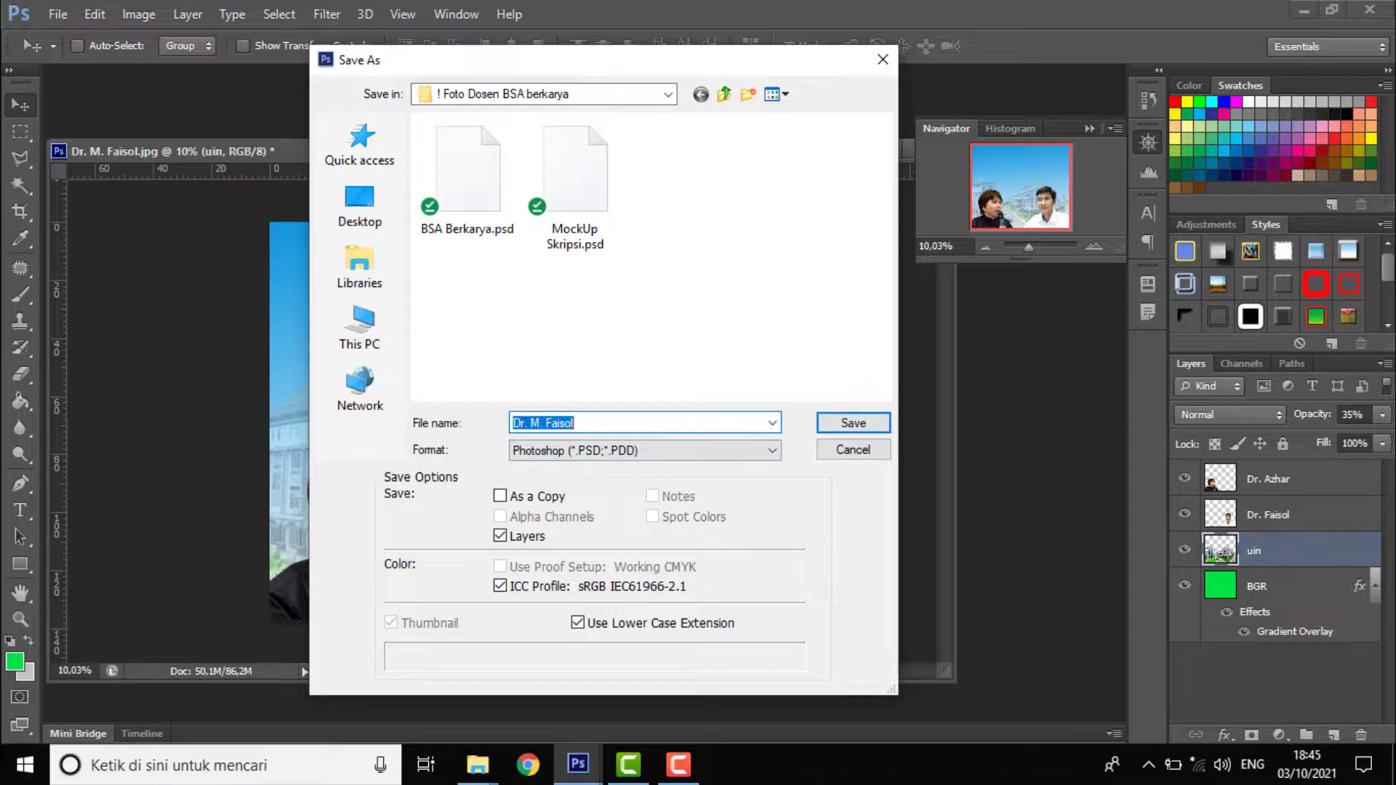
{"action": "type", "text": "Narasumber Webinar"}
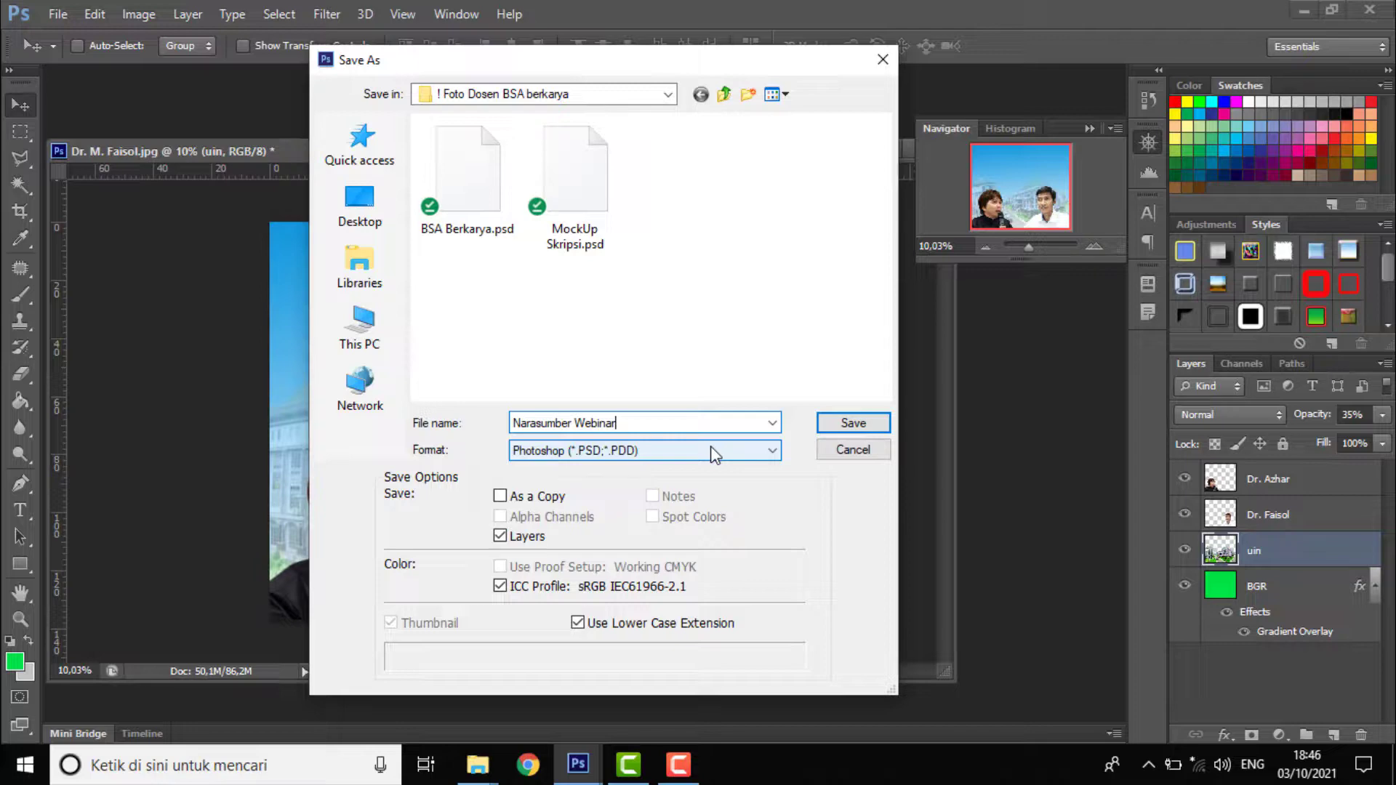
{"action": "left_click", "coordinate": [838, 424]}
{"action": "left_click", "coordinate": [942, 226]}
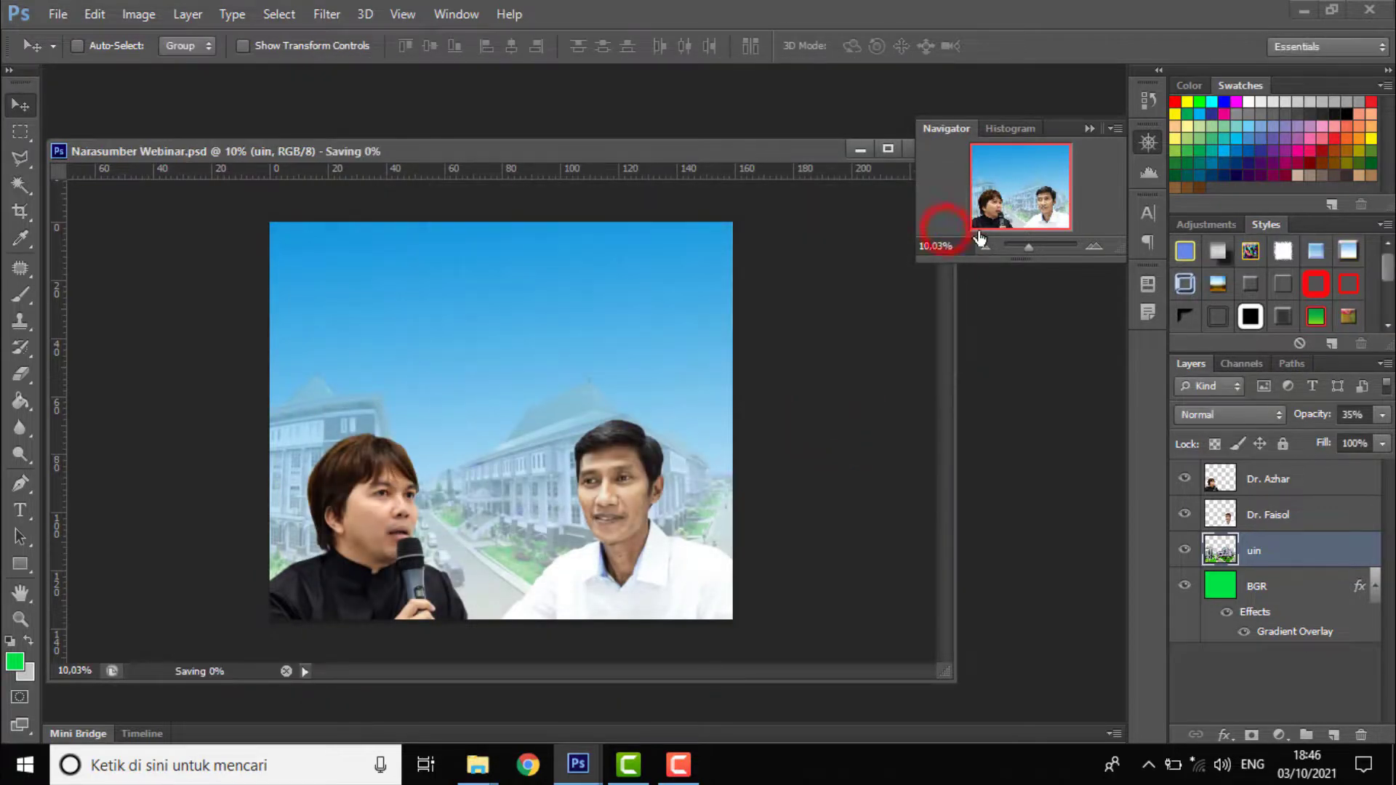
Save a JPEG version of Narasumber Webinar in the same folder at maximum quality 12 with the Baseline ("Standard") format
{"action": "left_click", "coordinate": [64, 14]}
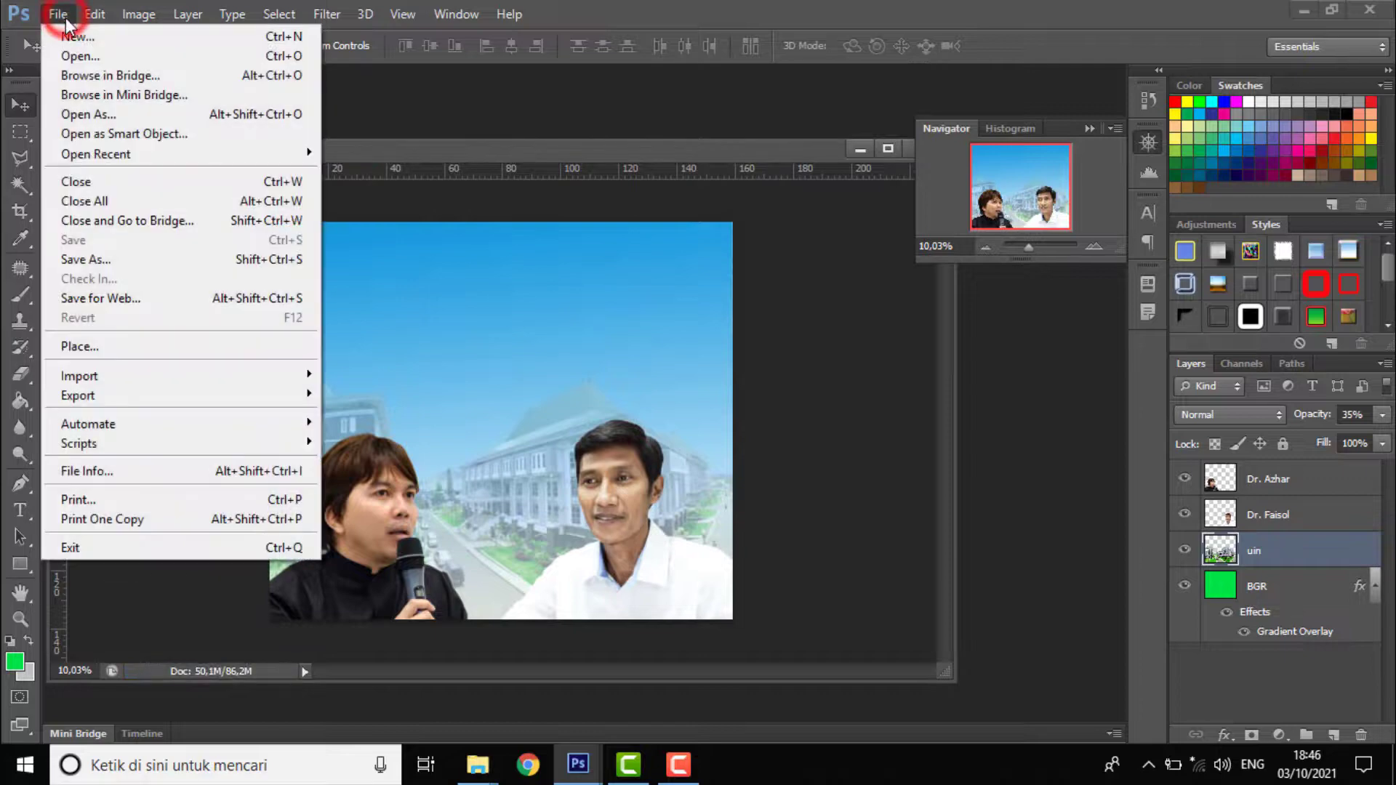
{"action": "left_click", "coordinate": [108, 259]}
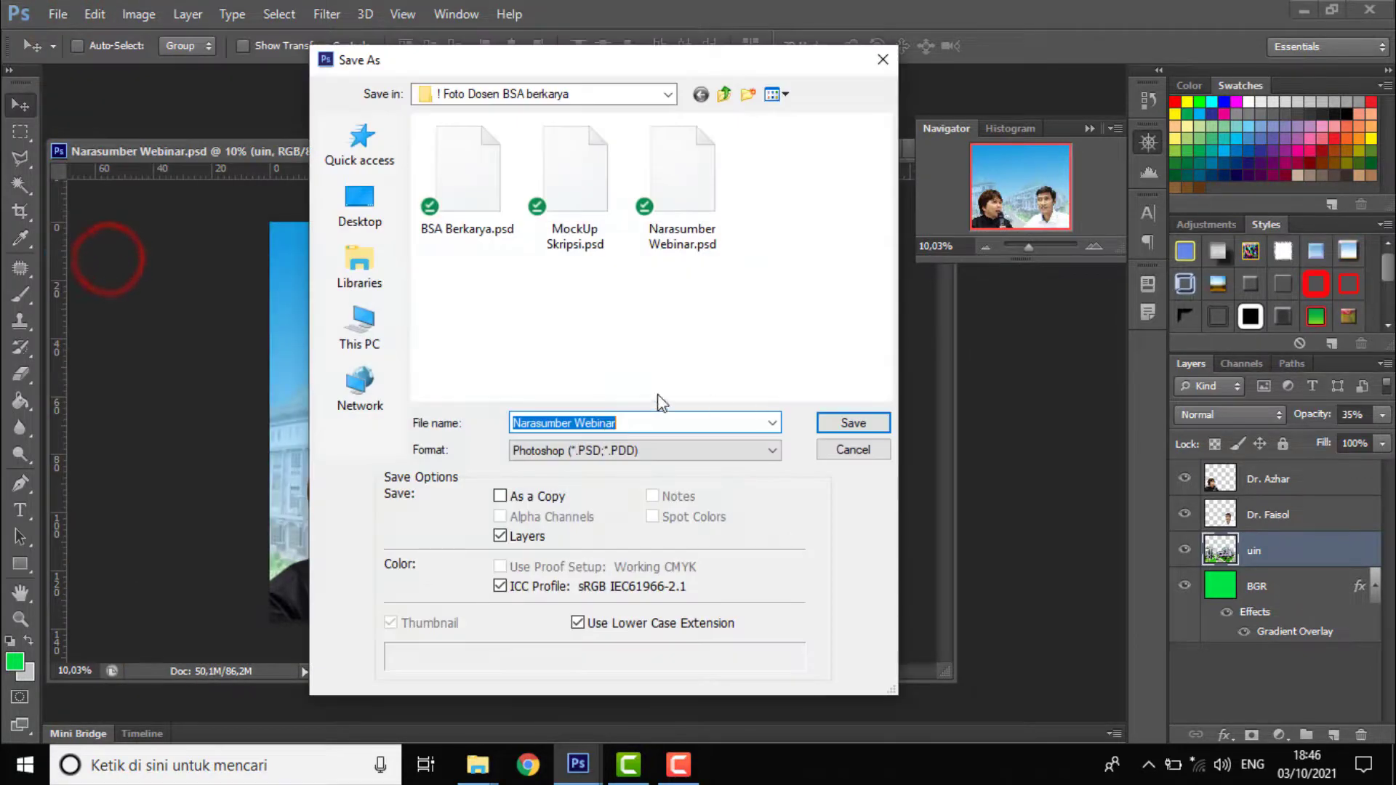
{"action": "left_click", "coordinate": [550, 452]}
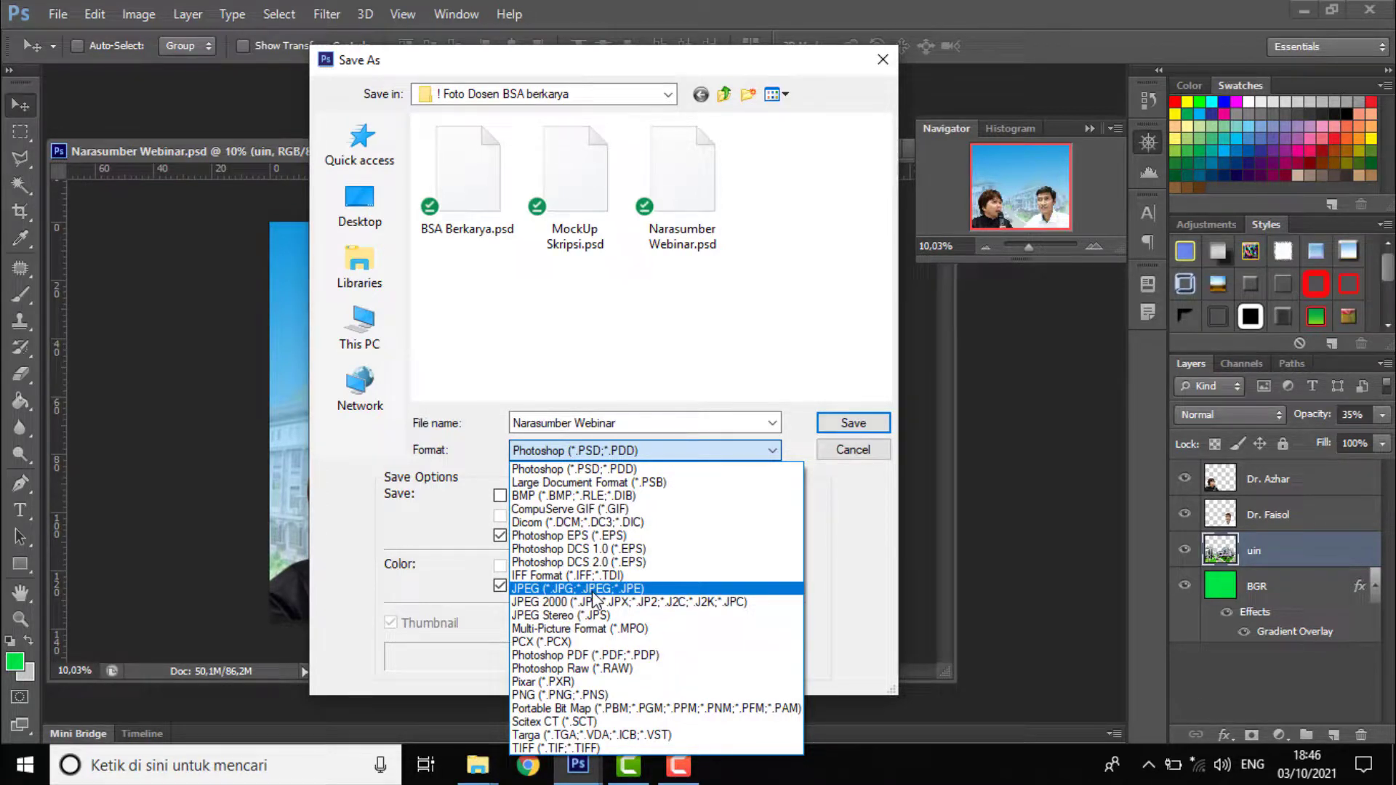
{"action": "left_click", "coordinate": [593, 589]}
{"action": "left_click", "coordinate": [845, 422]}
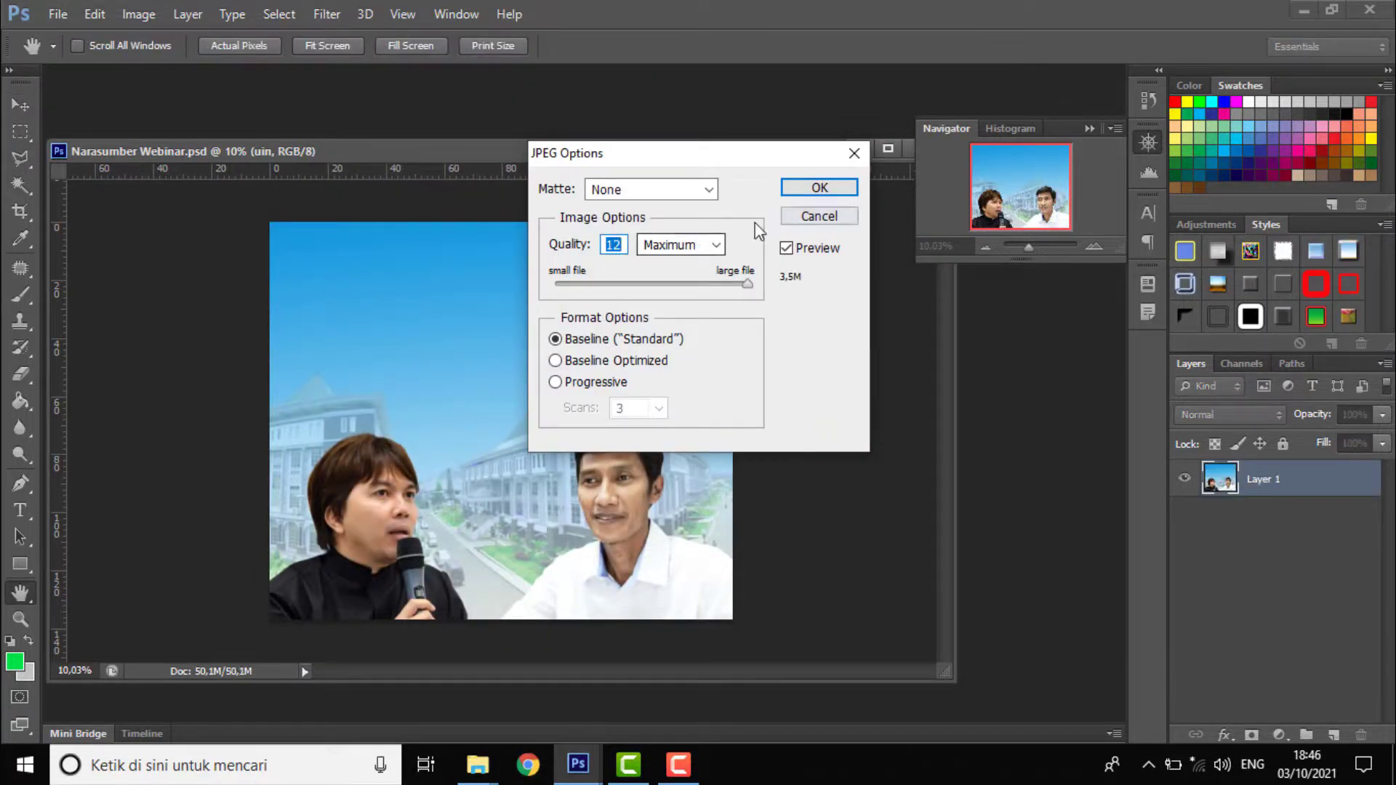
{"action": "left_click", "coordinate": [820, 188]}
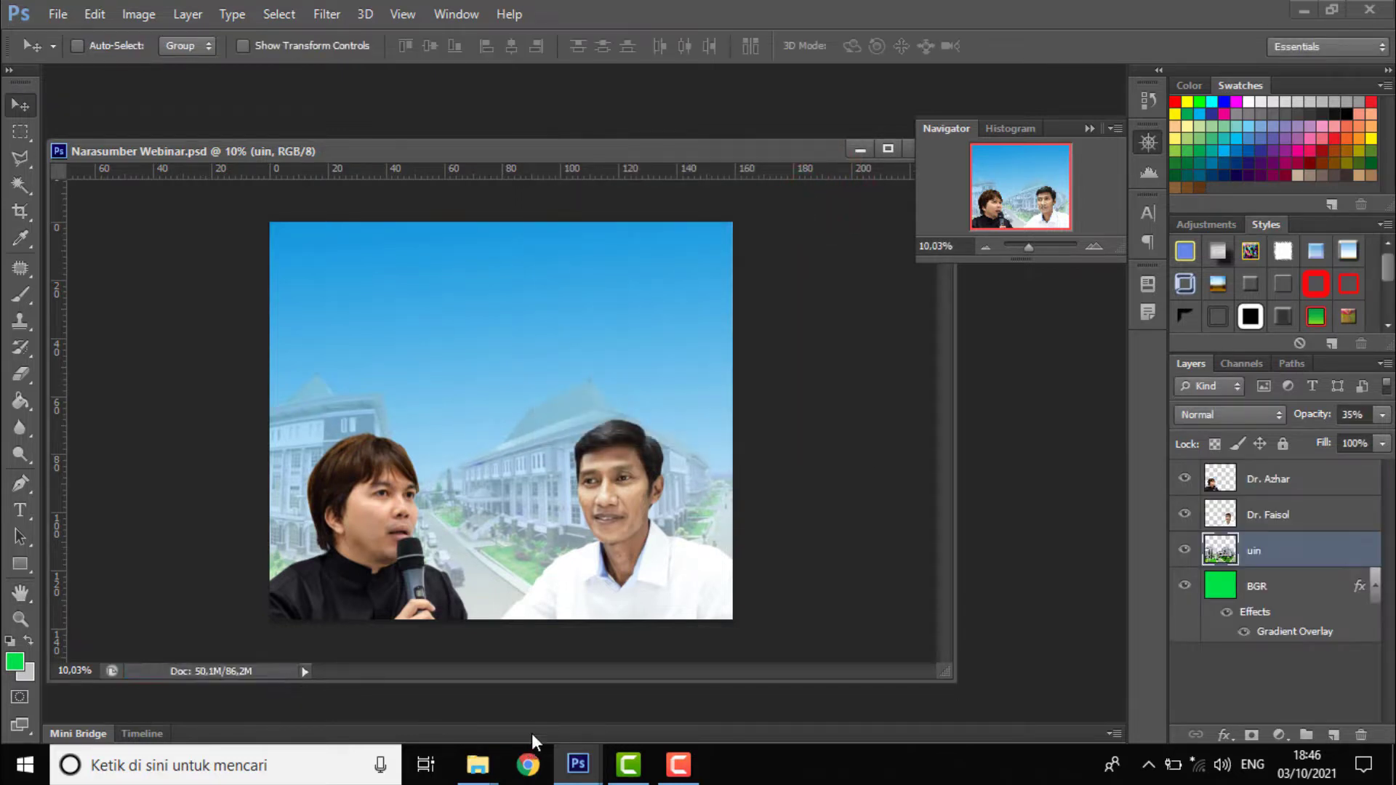
Switch to File Explorer and open the exported Narasumber Webinar JPEG from the ! Foto Dosen BSA berkarya folder for viewing
{"action": "left_click", "coordinate": [477, 763]}
{"action": "left_click", "coordinate": [586, 683]}
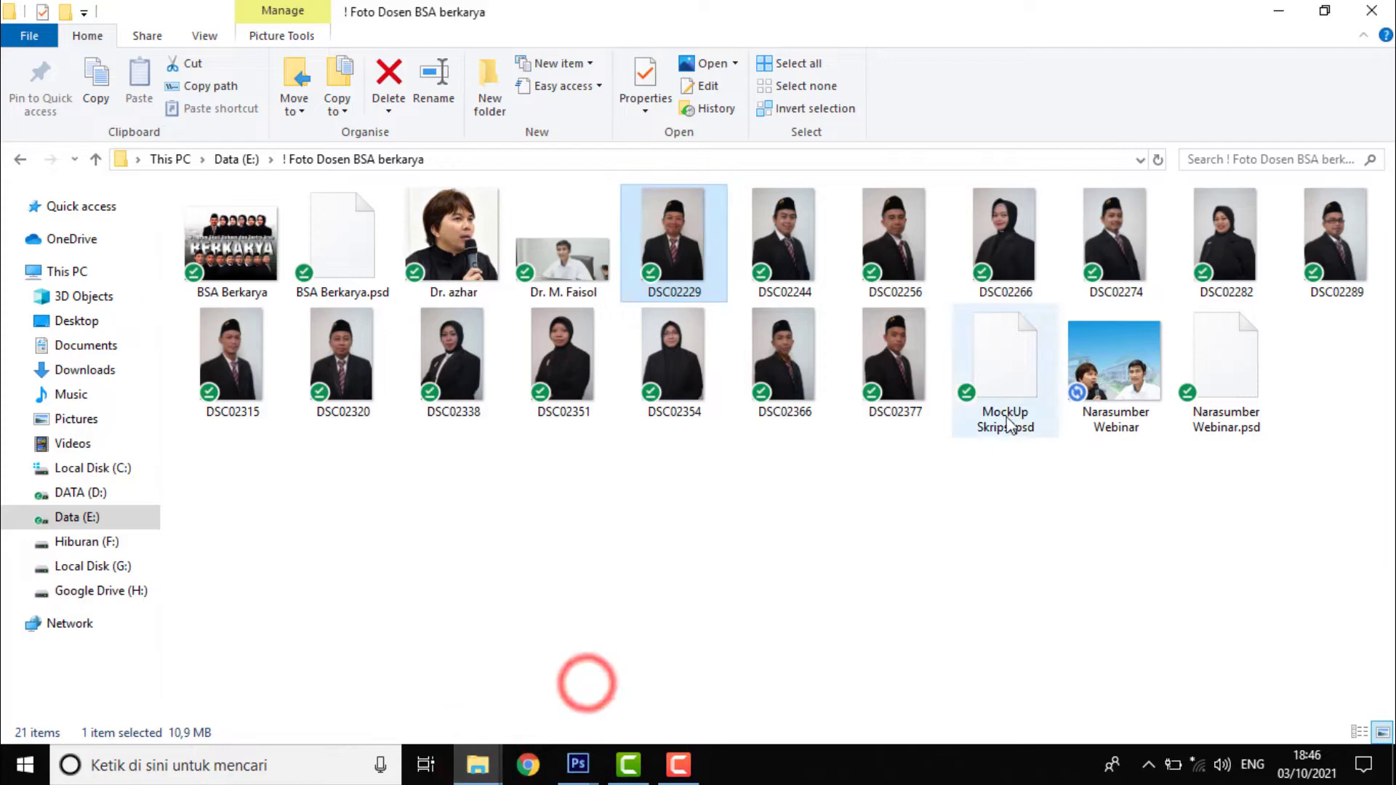
{"action": "double_click", "coordinate": [1105, 391]}
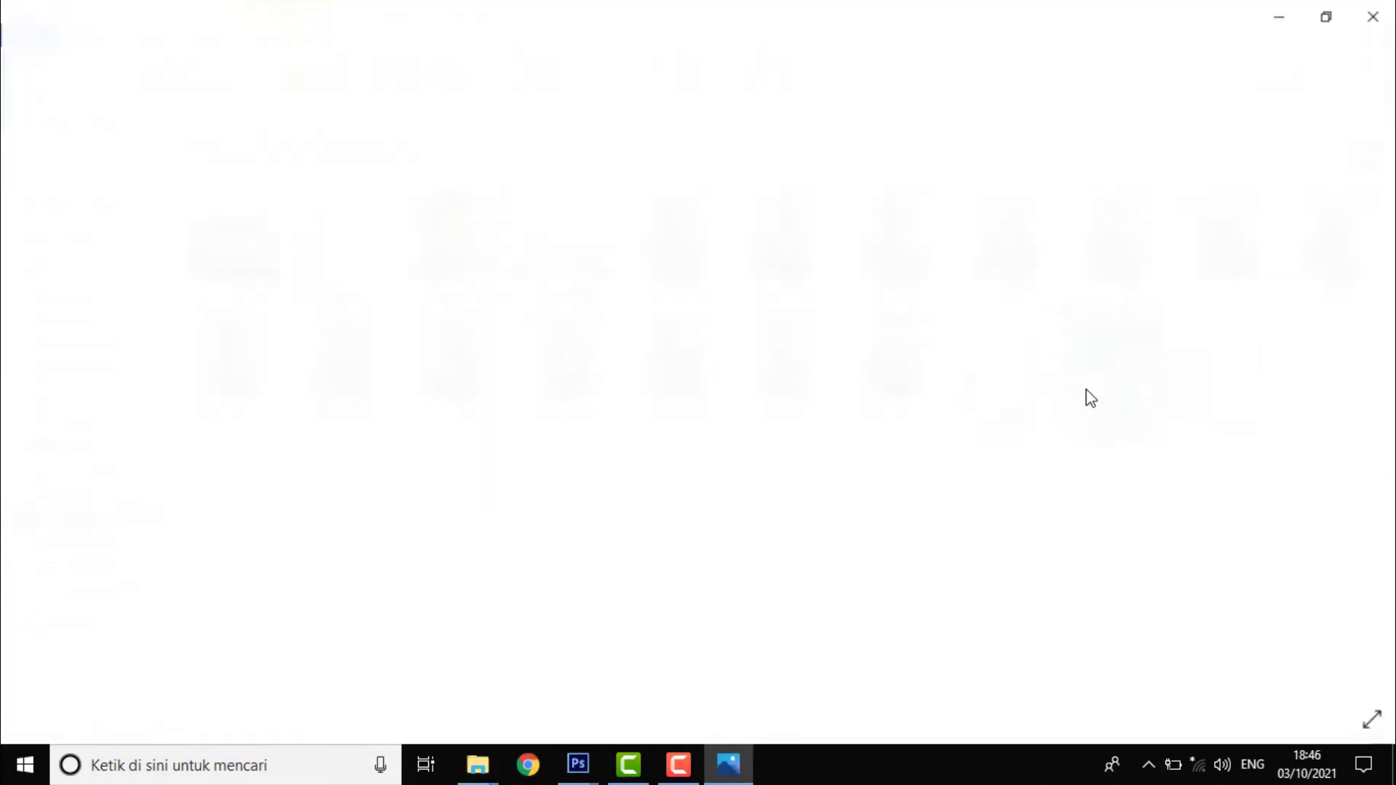